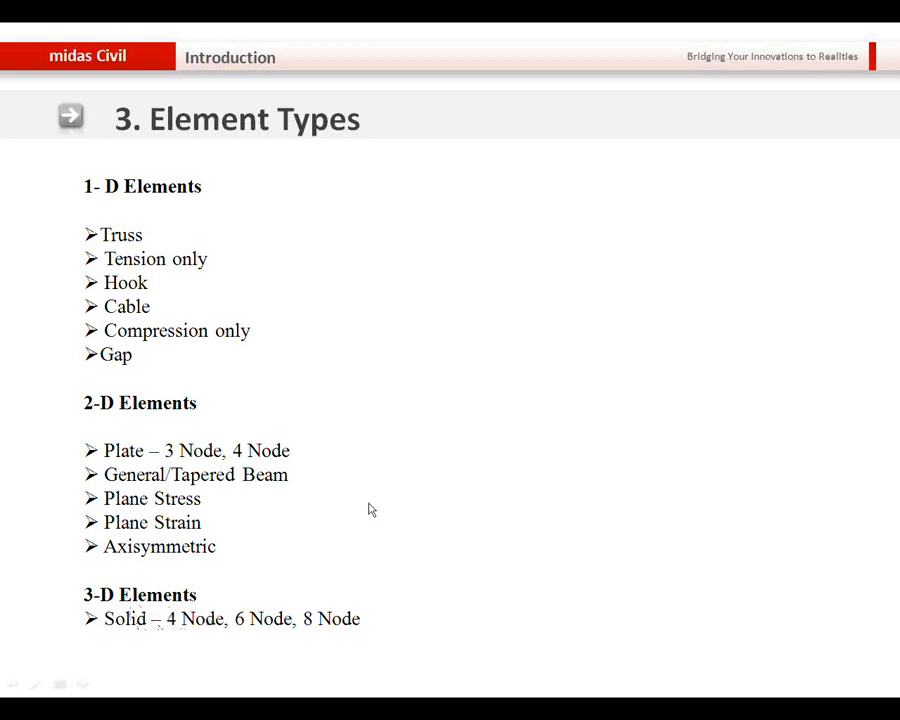
pyautogui.click(352, 440)
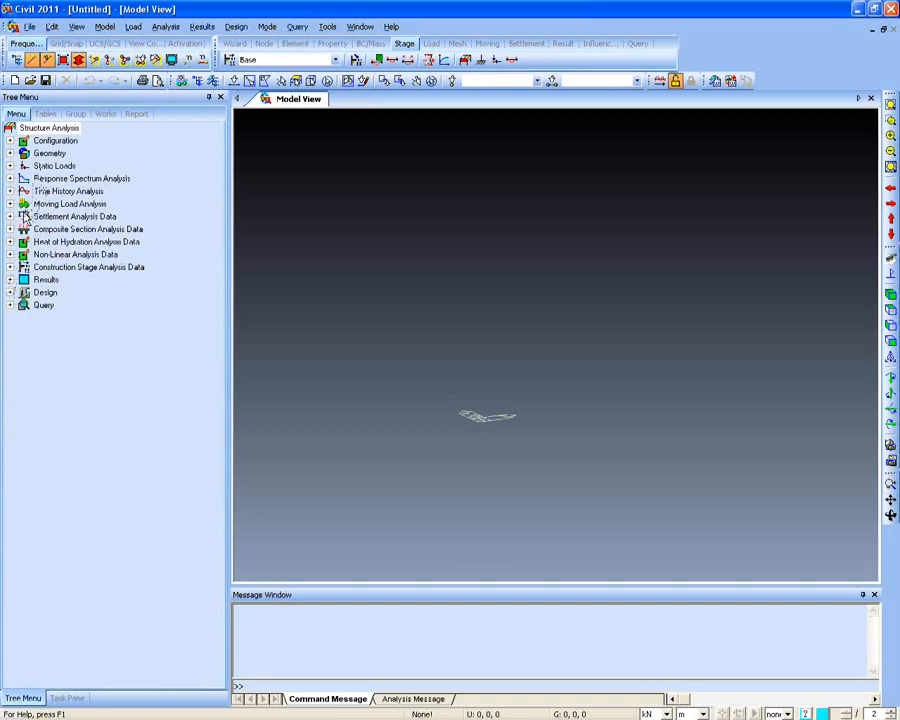
# Expand the Static Loads and Geometry branches of the structure analysis tree
pyautogui.click(10, 166)
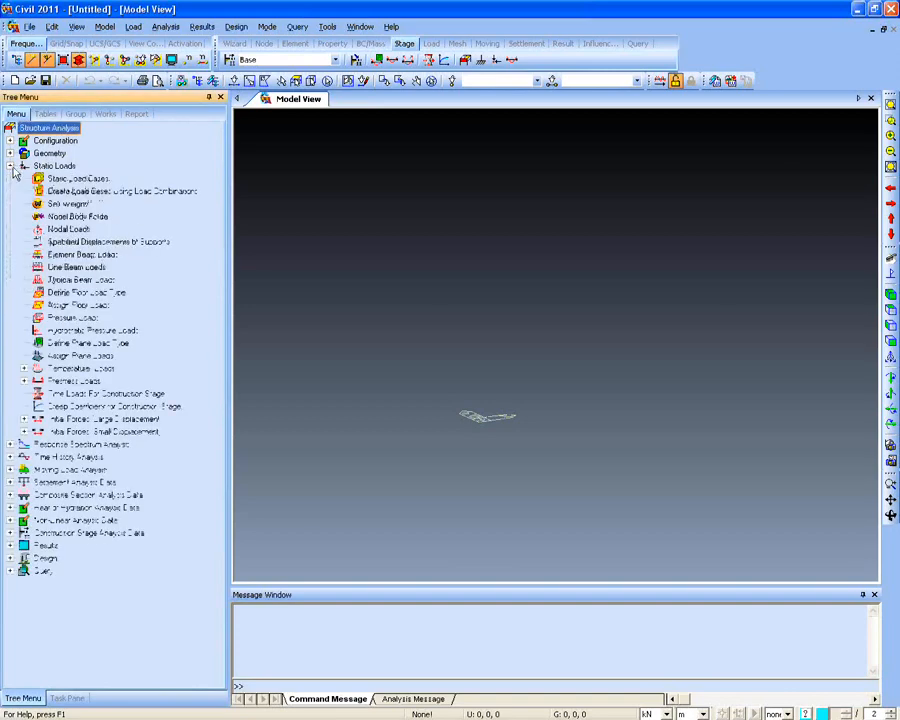
pyautogui.click(10, 154)
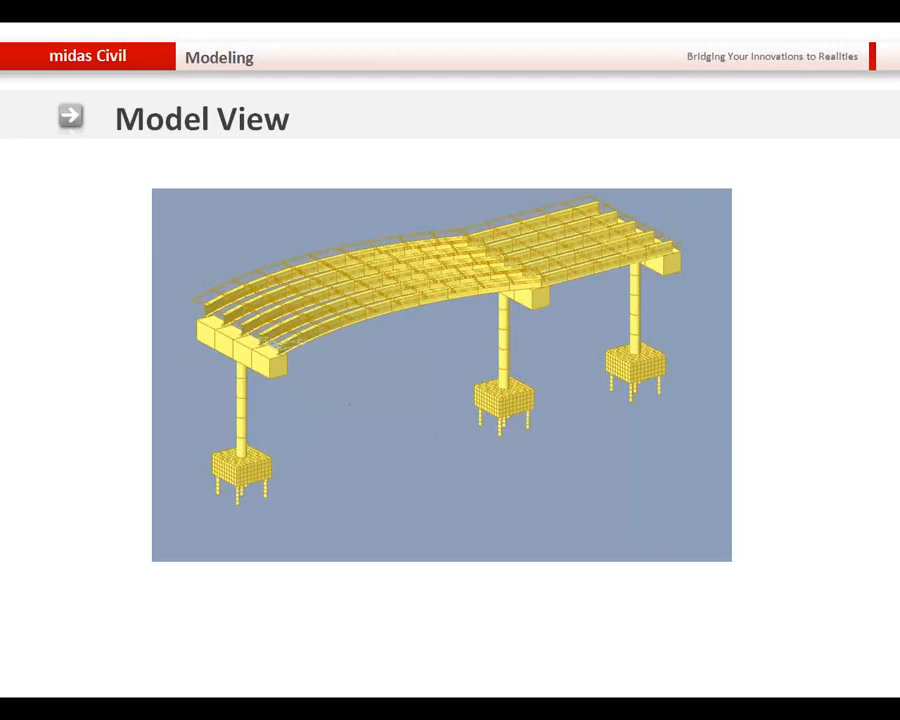
pyautogui.press('Right')
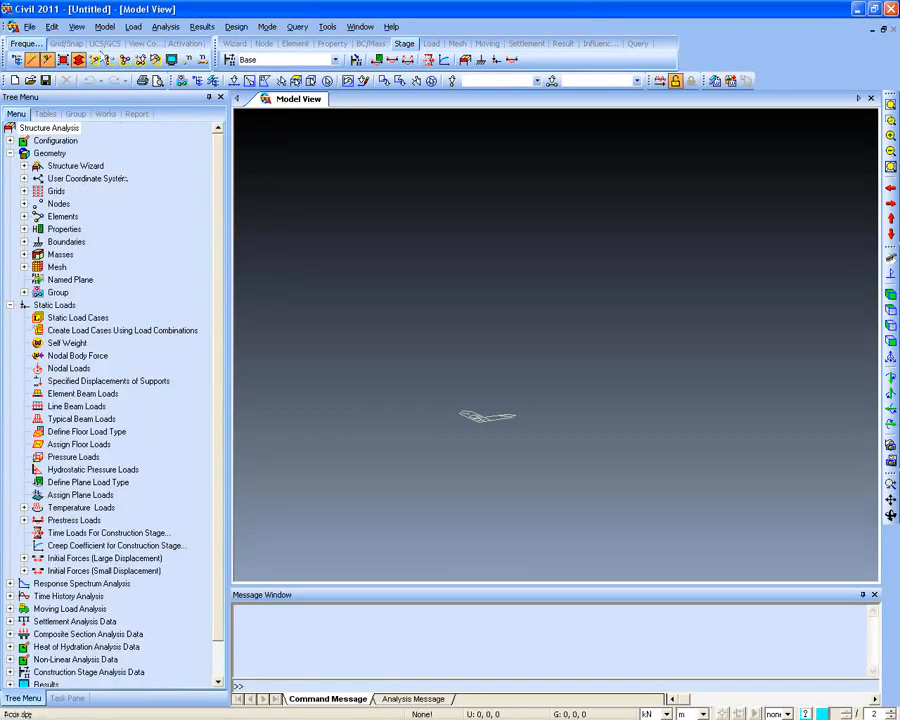
pyautogui.click(104, 27)
pyautogui.moveTo(180, 64)
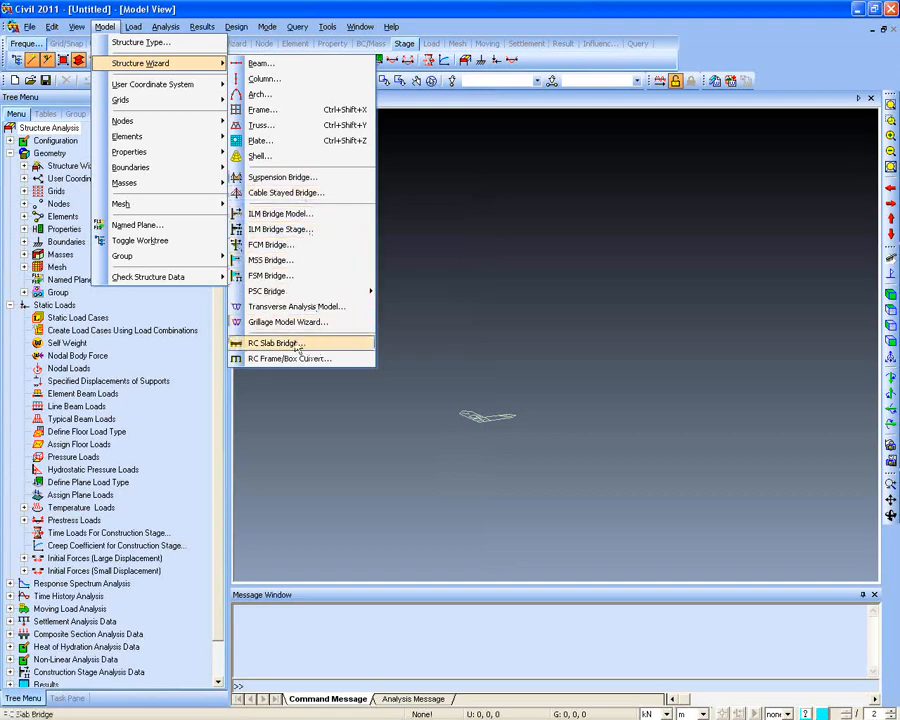
pyautogui.click(186, 5)
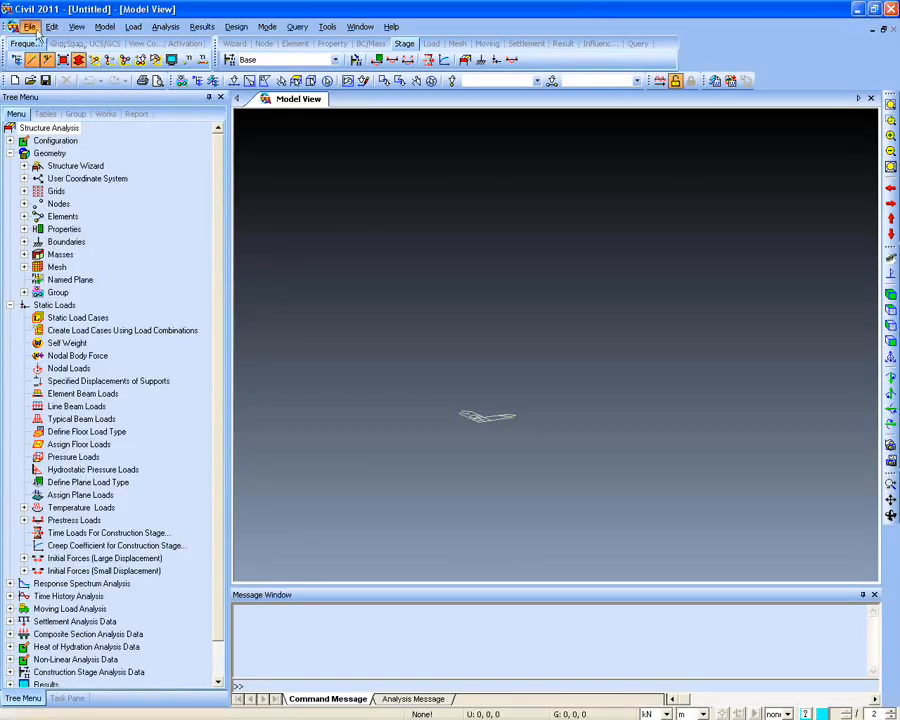
# Start an AutoCAD DXF import and load the cable-stayed DXF file from the eduweb folder
pyautogui.click(36, 30)
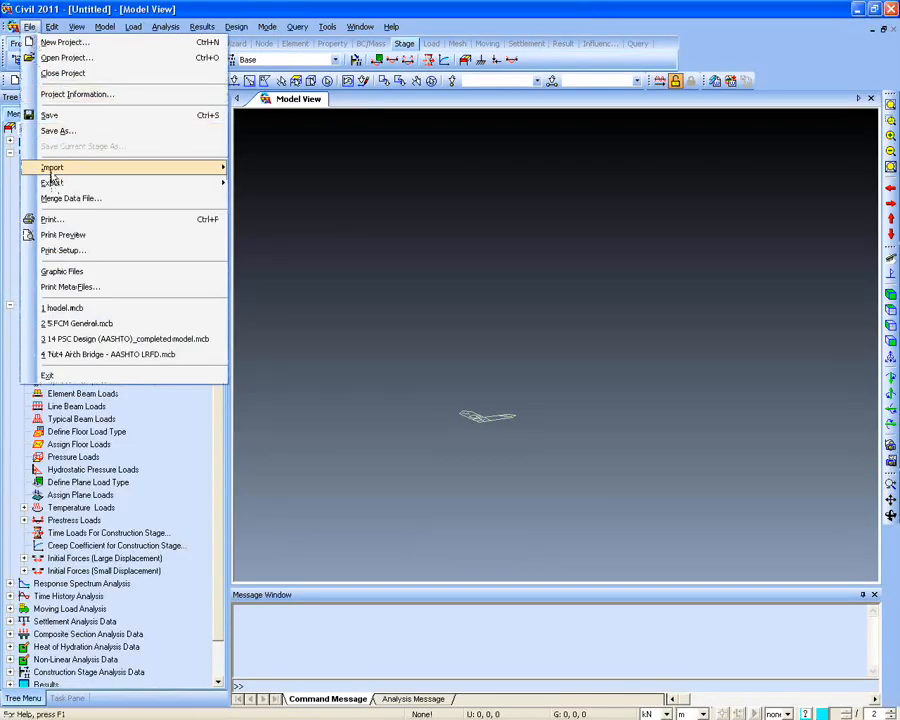
pyautogui.moveTo(57, 172)
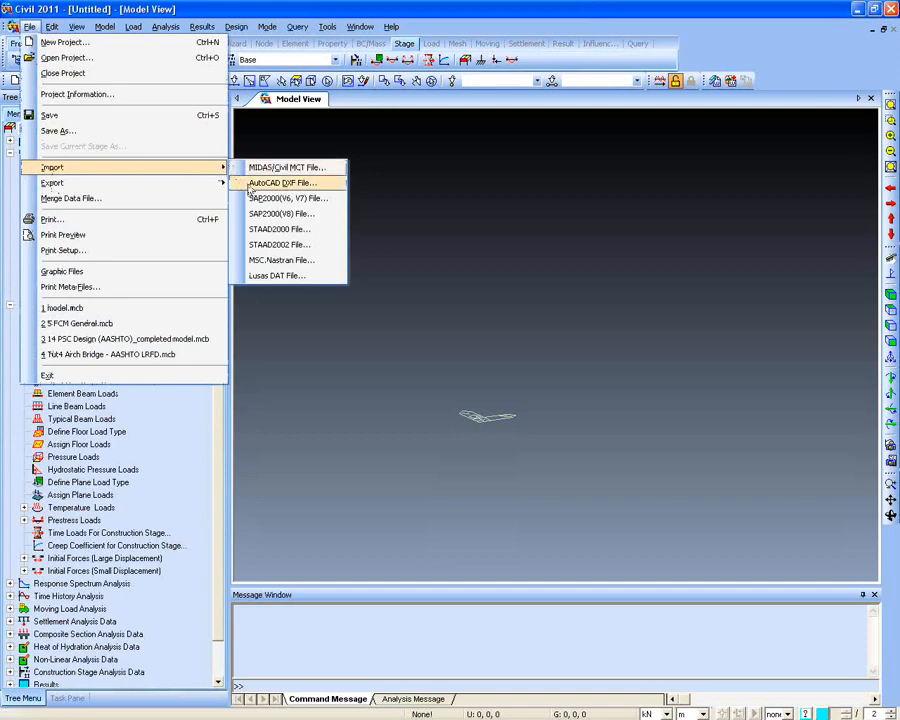
pyautogui.click(277, 196)
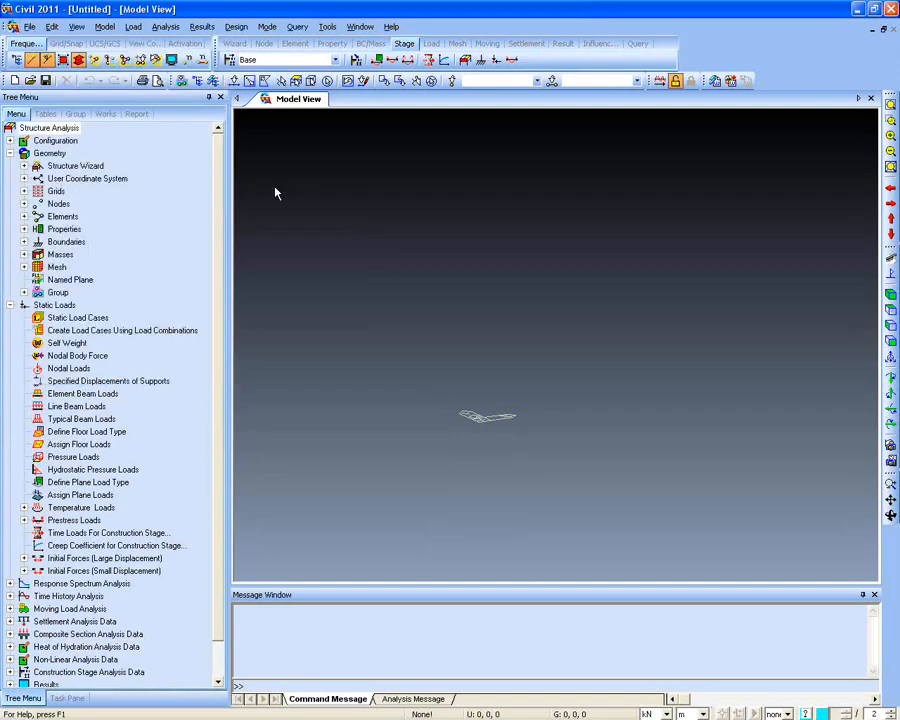
pyautogui.click(150, 77)
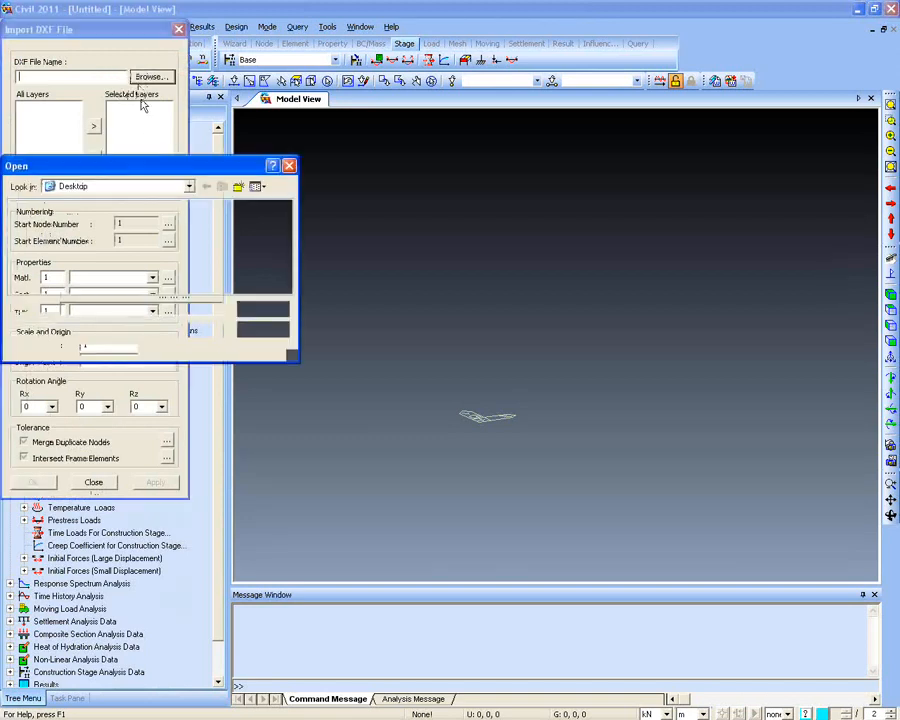
pyautogui.moveTo(150, 160); pyautogui.dragTo(212, 137)
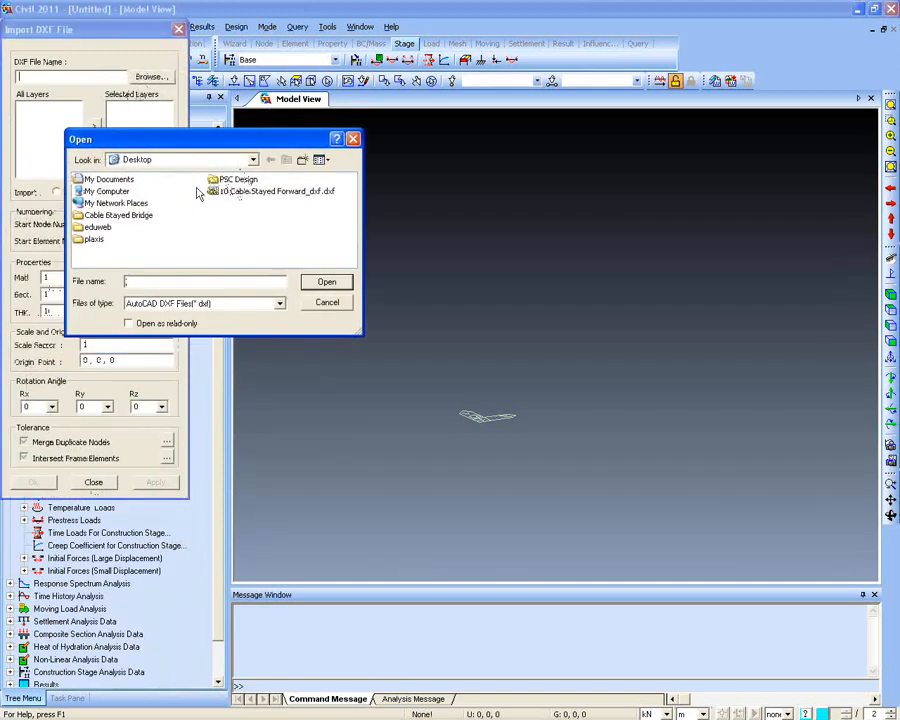
pyautogui.doubleClick(100, 229)
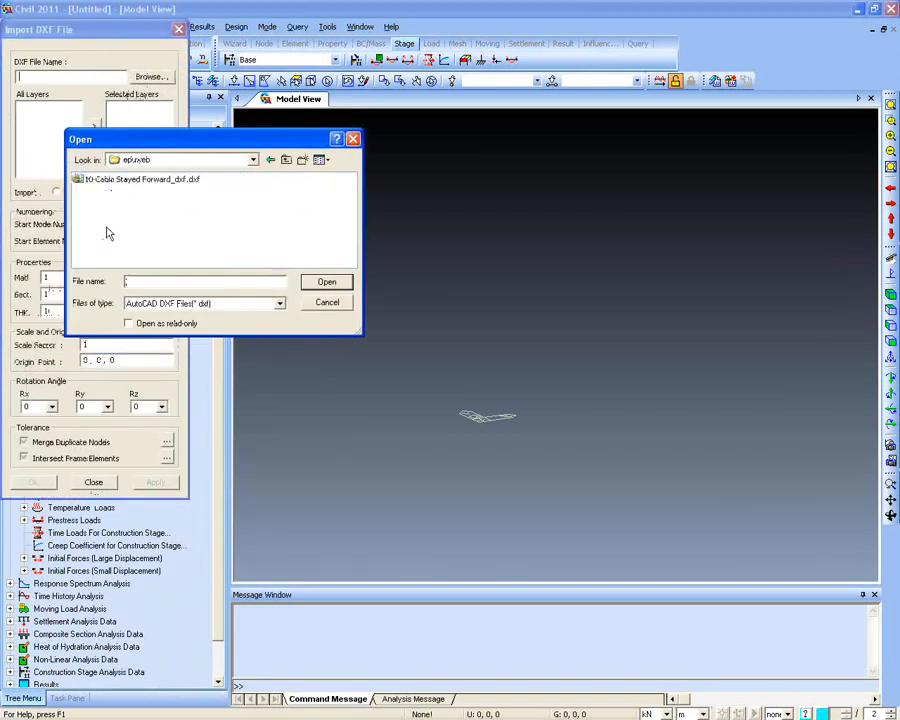
pyautogui.doubleClick(131, 182)
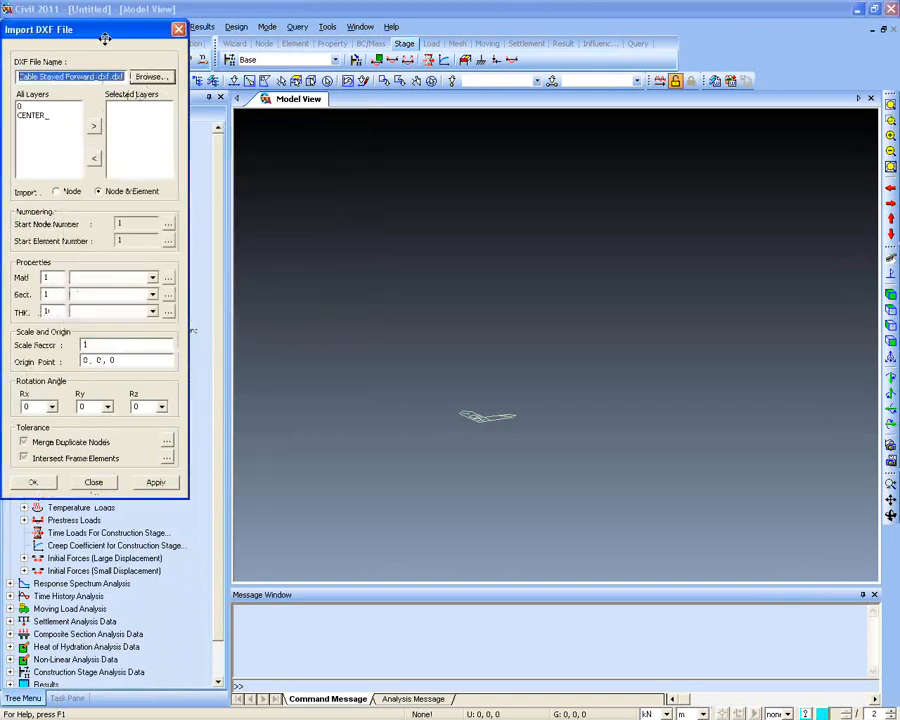
# Import the CENTER_ and 0 layers of the DXF file as nodes and elements
pyautogui.moveTo(102, 37); pyautogui.dragTo(171, 43)
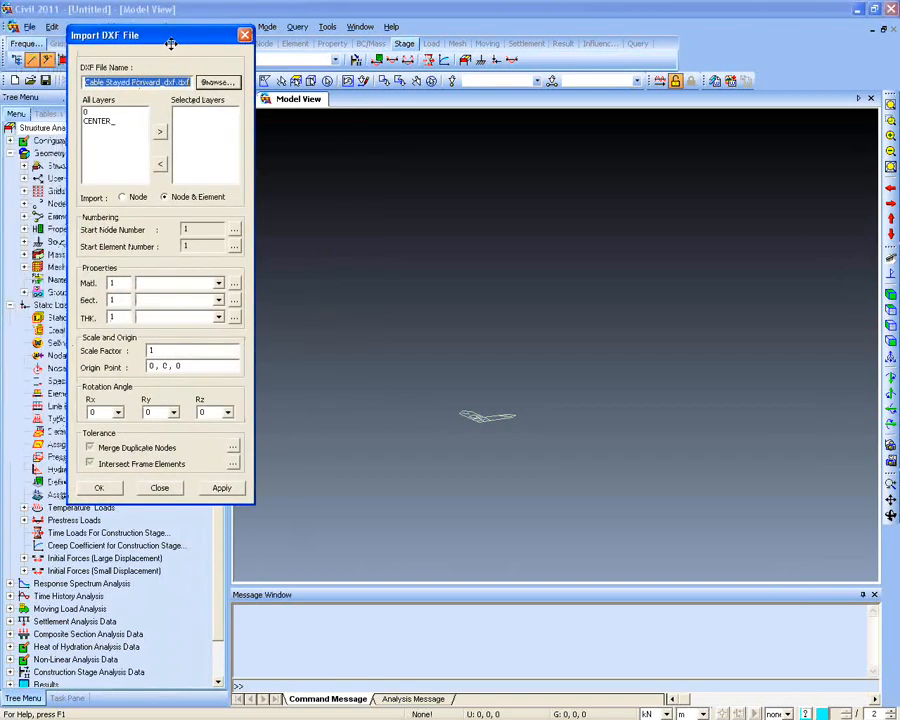
pyautogui.click(94, 121)
pyautogui.click(160, 131)
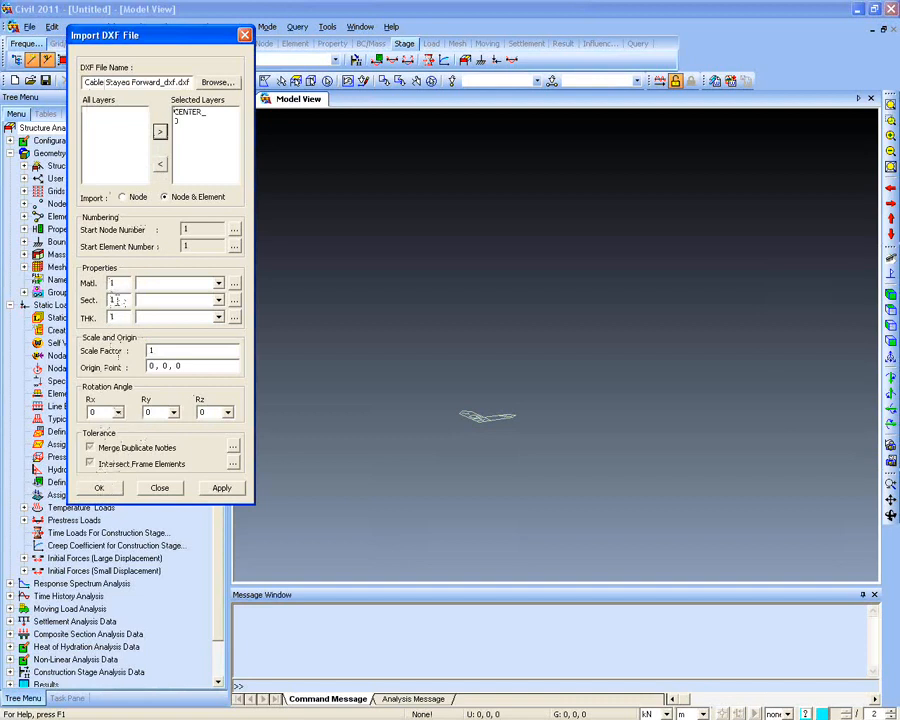
pyautogui.click(98, 487)
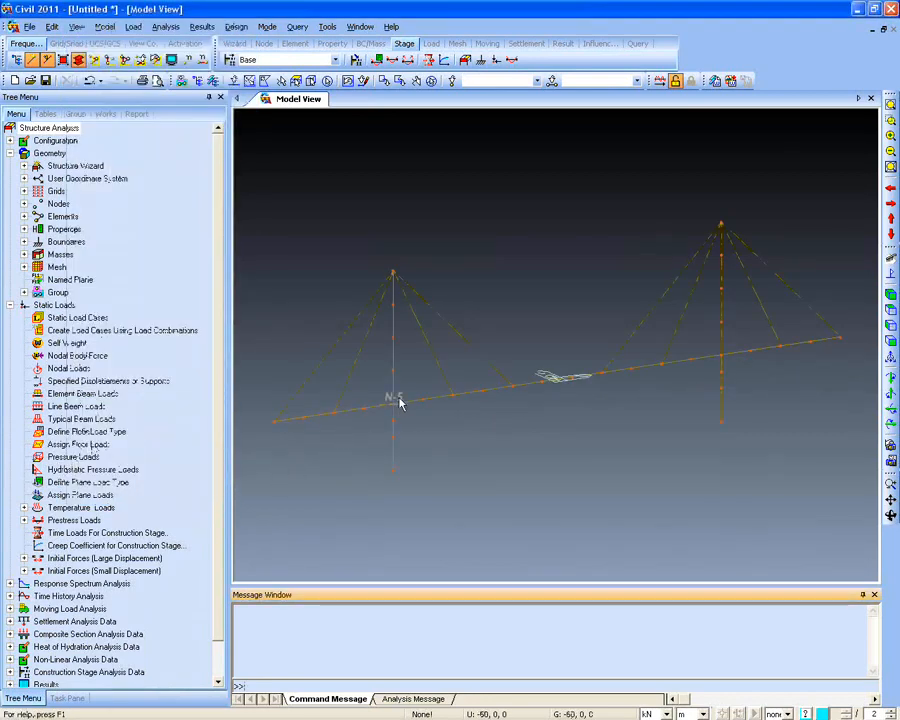
pyautogui.moveTo(398, 398)
pyautogui.keyDown('ctrl'); pyautogui.mouseDown(button='middle')
pyautogui.moveTo(376, 414)
pyautogui.moveTo(403, 386)
pyautogui.mouseUp(button='middle'); pyautogui.keyUp('ctrl')
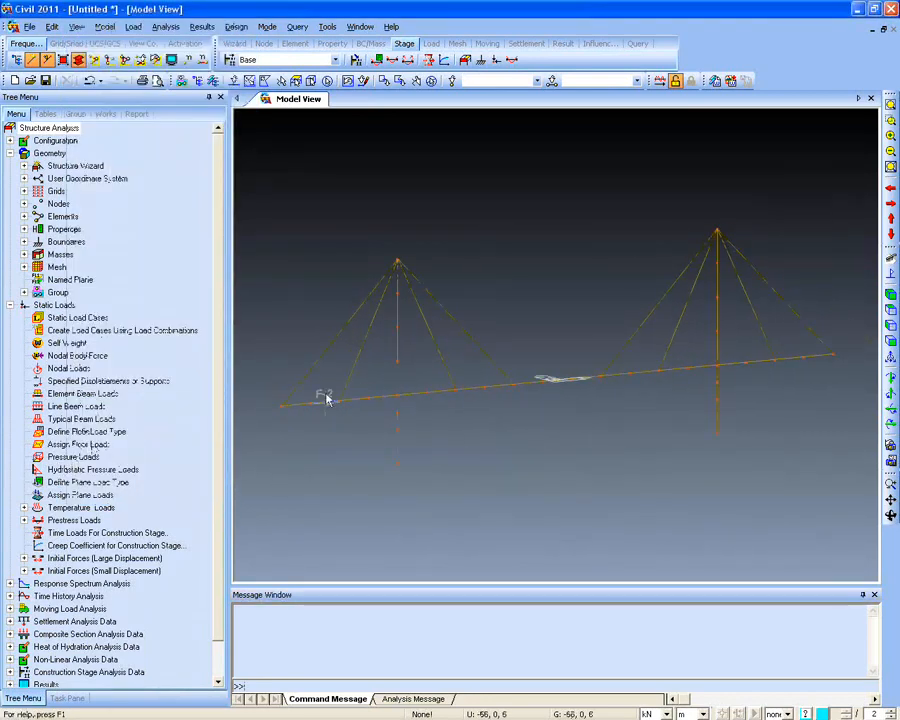
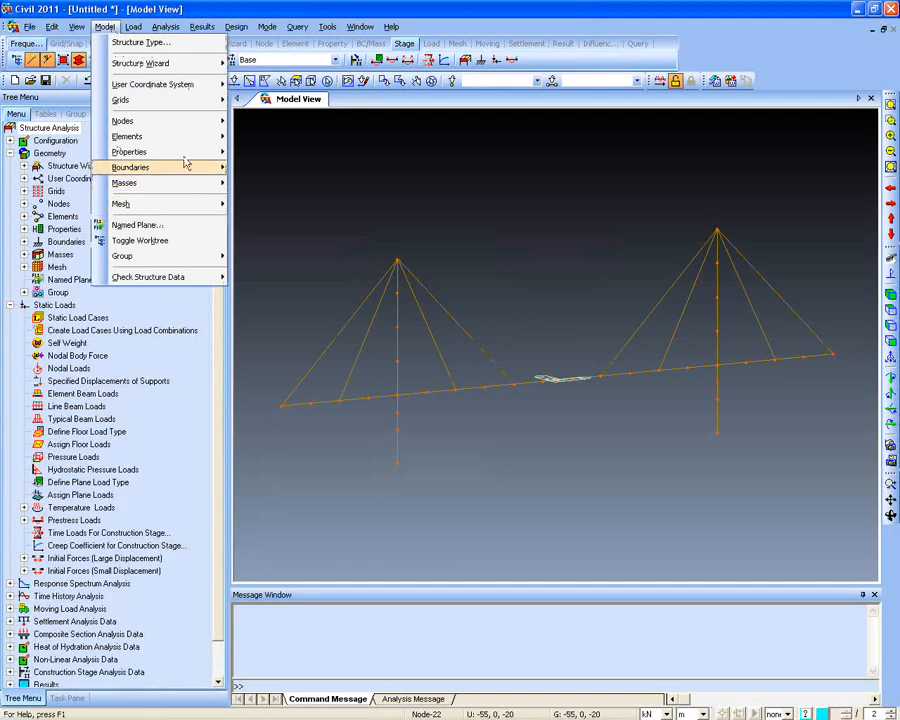
# Open a new material definition and examine the steel standards on offer
pyautogui.click(272, 145)
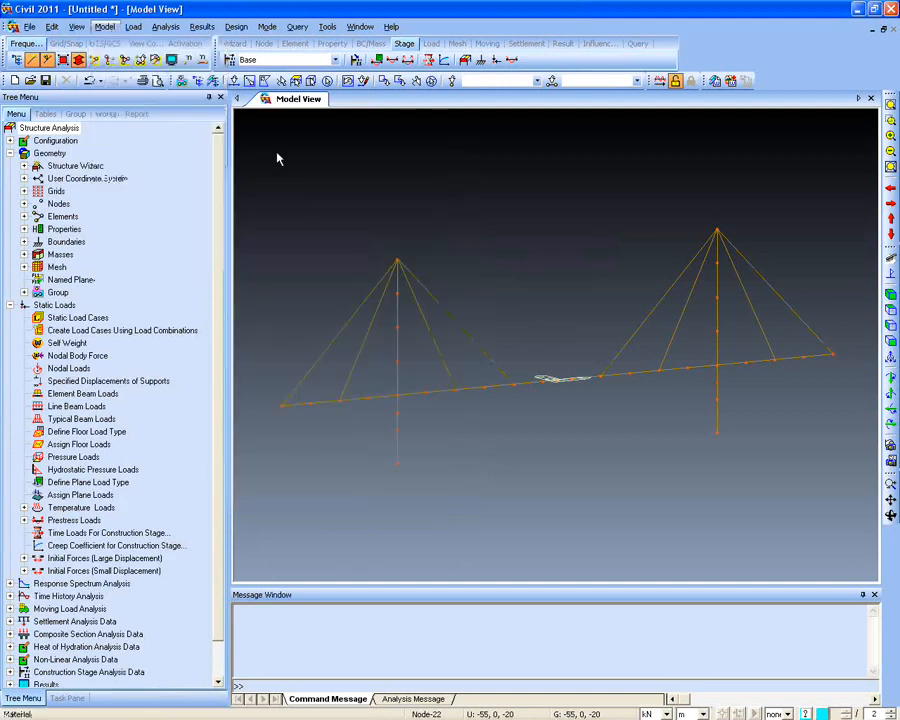
pyautogui.click(291, 75)
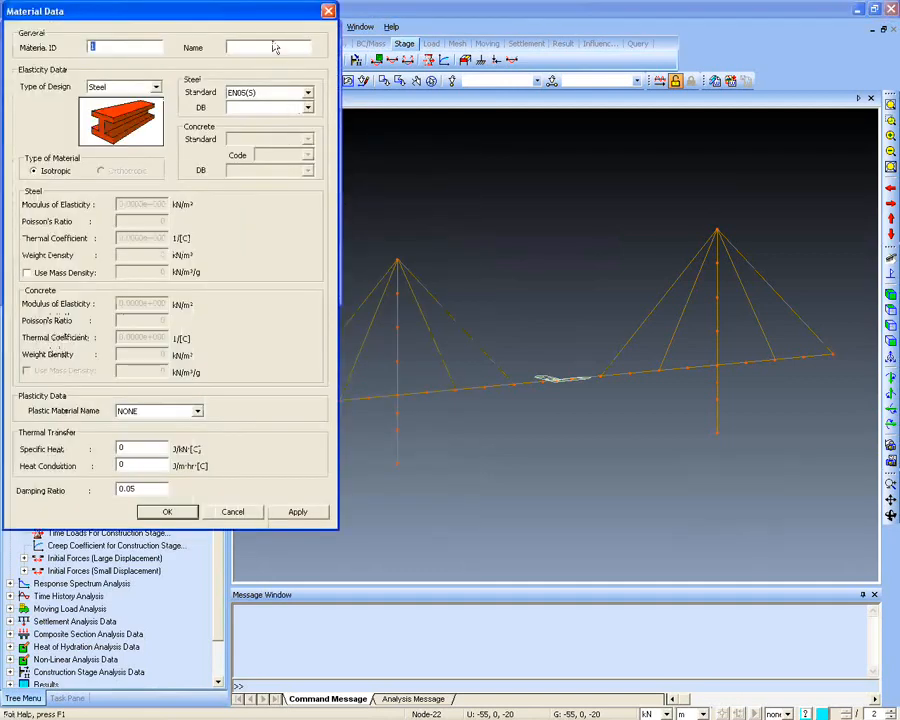
pyautogui.moveTo(184, 14); pyautogui.dragTo(314, 70)
pyautogui.click(435, 148)
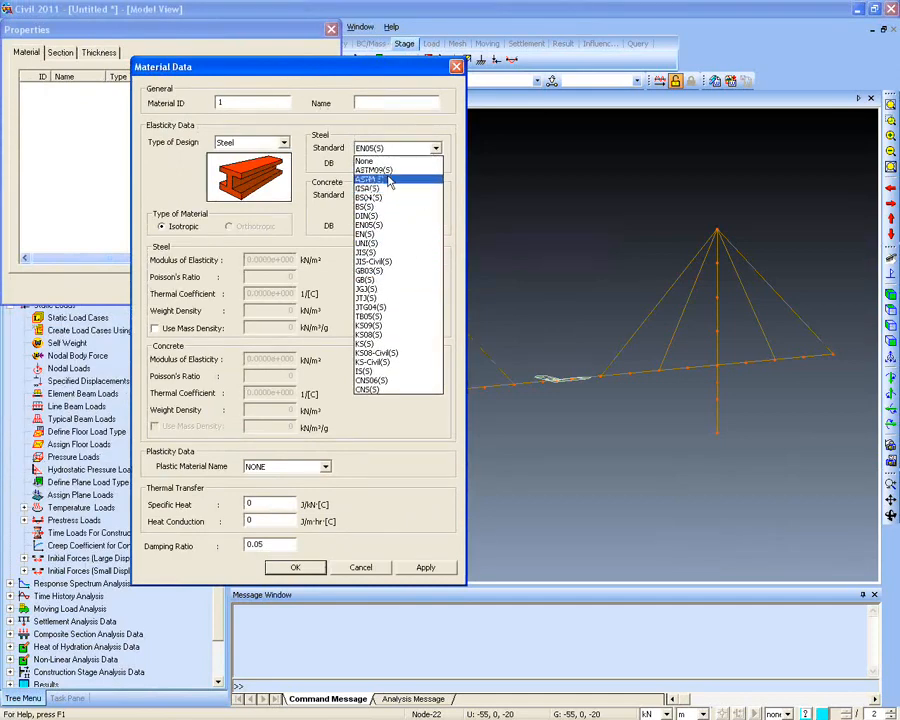
pyautogui.click(284, 142)
# Examine the Concrete and SRC design types and the concrete standards, and close the material definition without adding anything
pyautogui.click(284, 142)
pyautogui.click(277, 165)
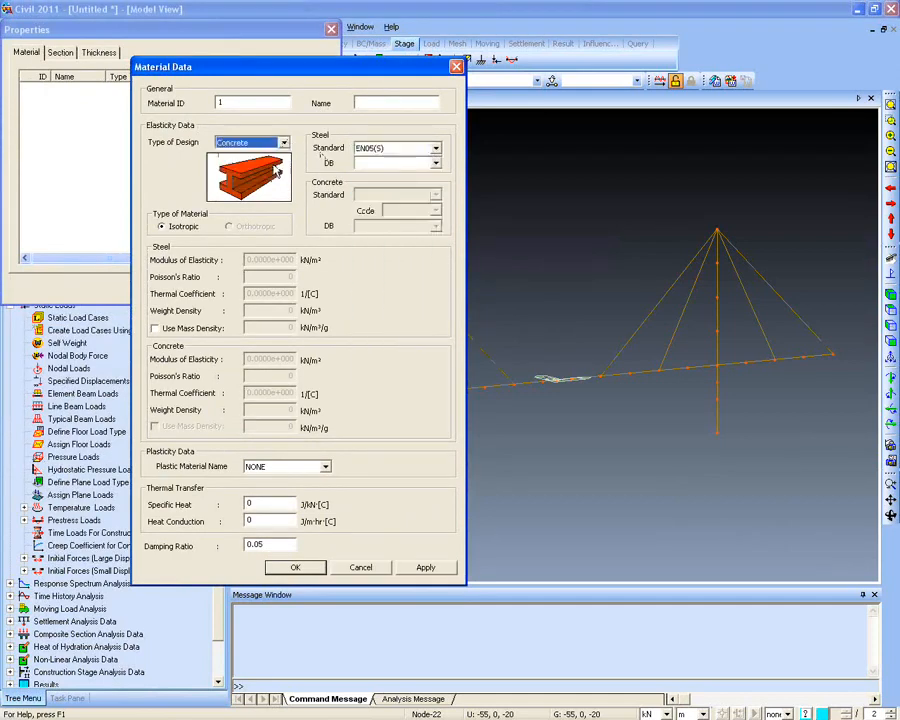
pyautogui.click(435, 194)
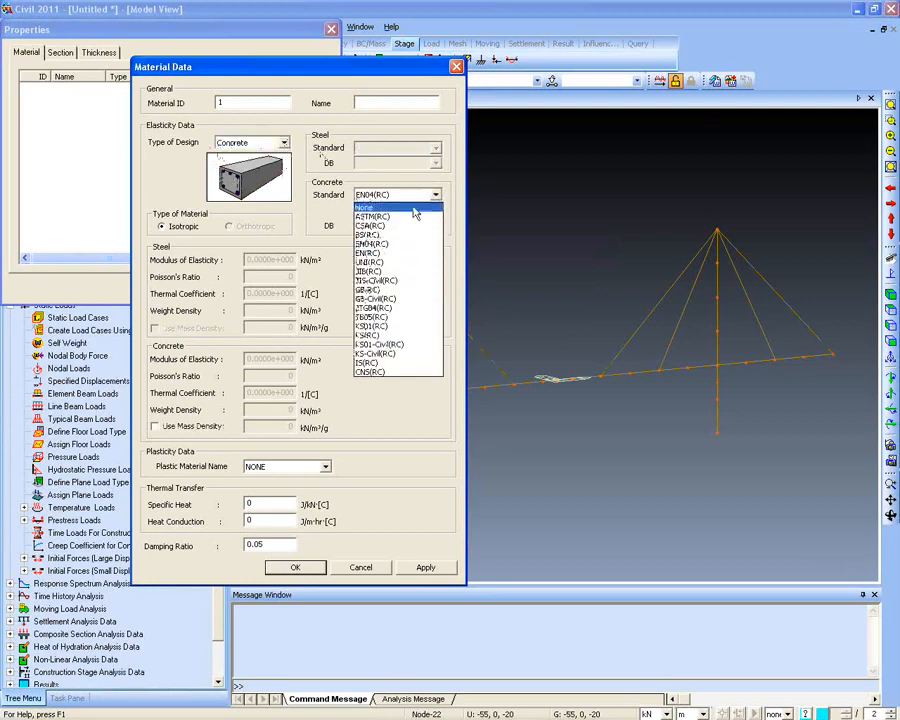
pyautogui.click(257, 142)
pyautogui.click(257, 142)
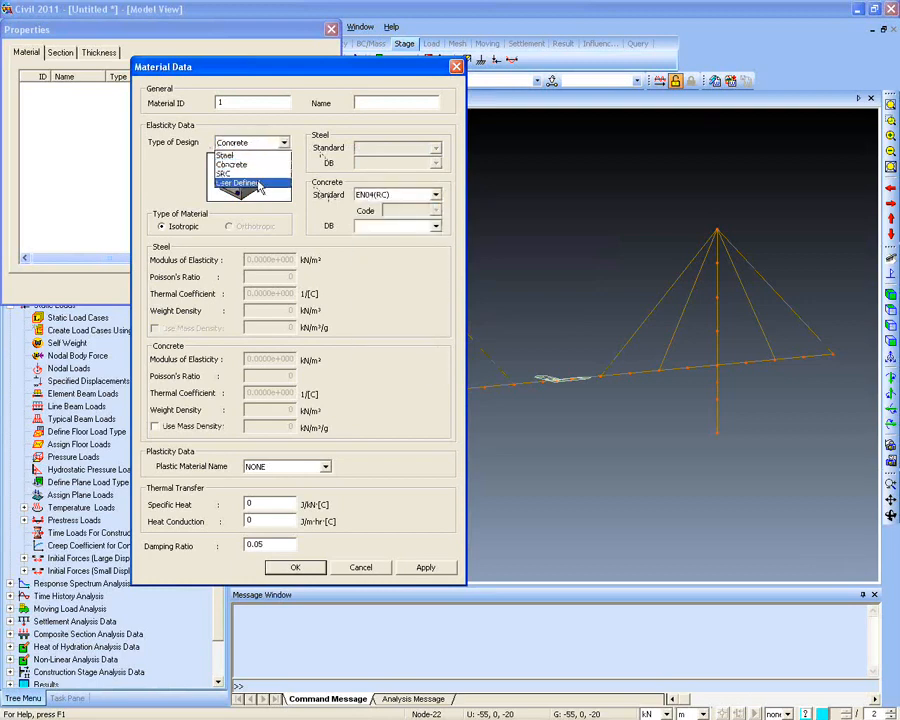
pyautogui.click(245, 173)
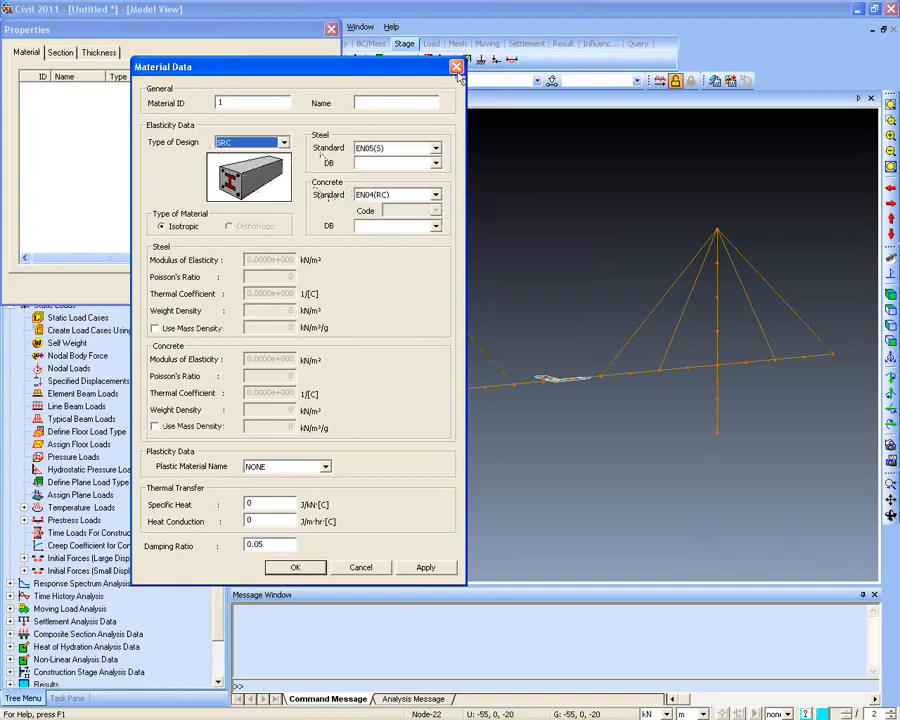
pyautogui.press('Escape')
pyautogui.click(331, 28)
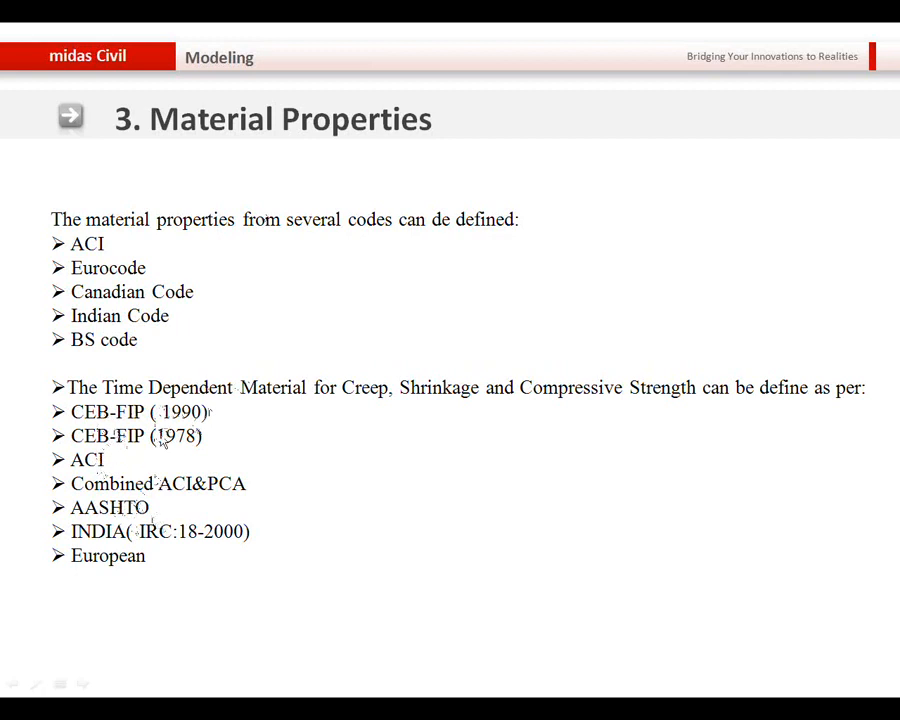
pyautogui.click(178, 393)
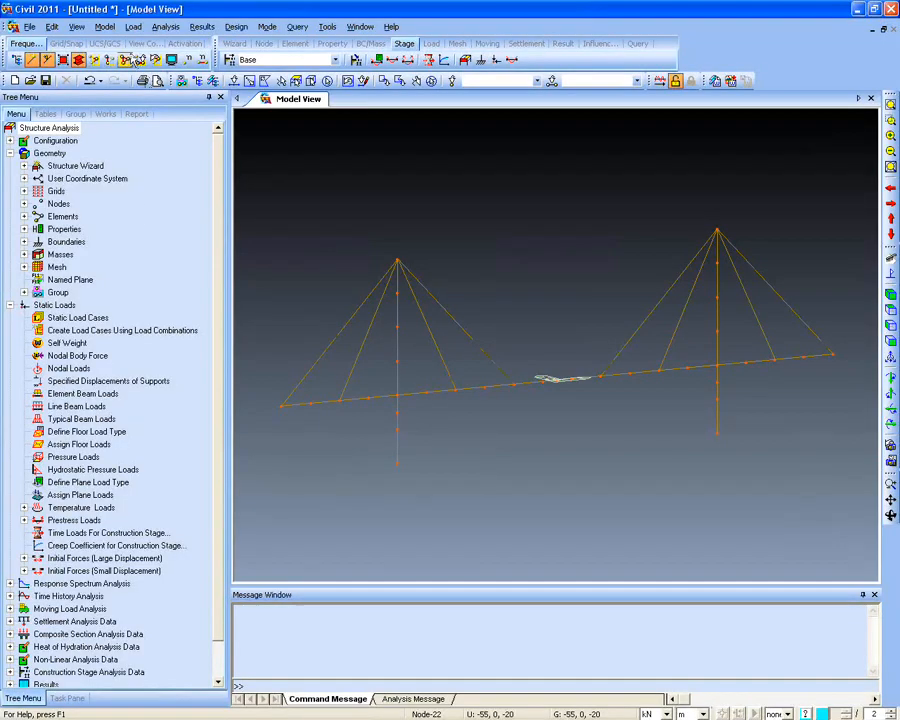
# Start a new section definition and examine the available database and user-defined section shapes
pyautogui.click(106, 27)
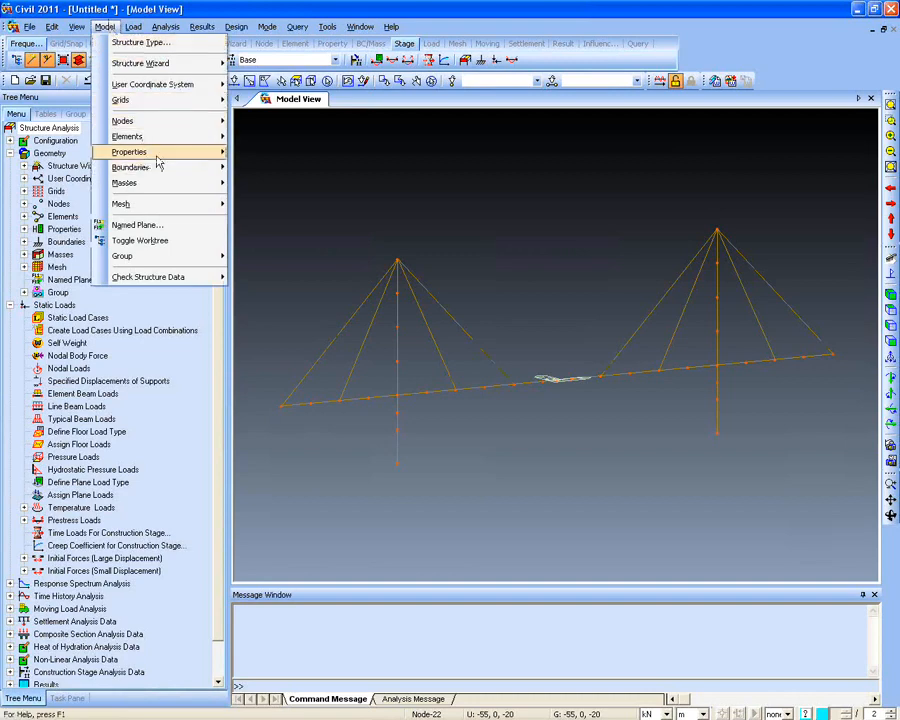
pyautogui.moveTo(124, 152)
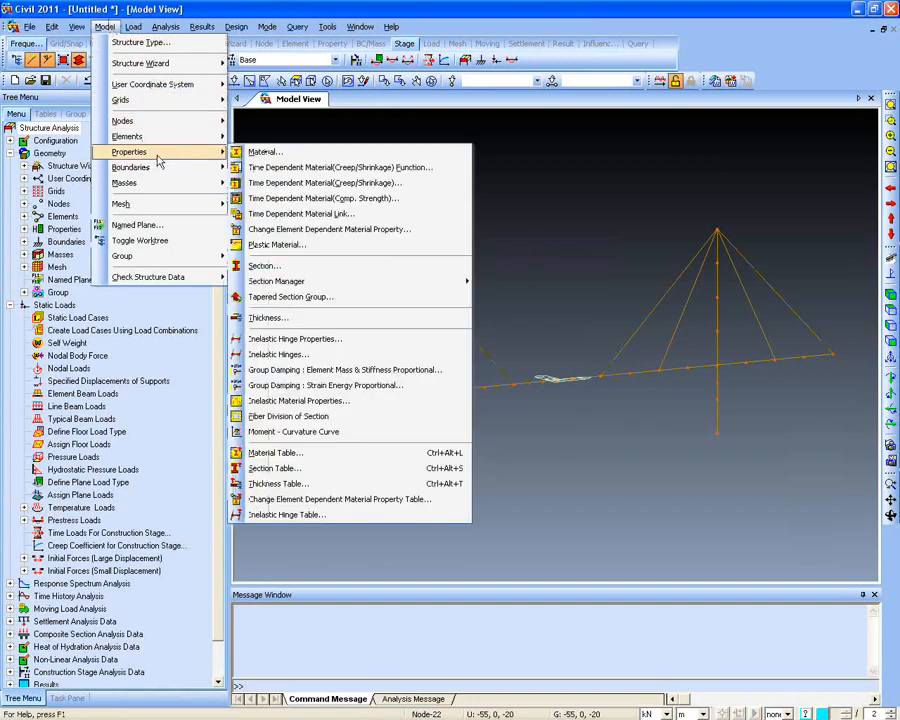
pyautogui.click(300, 265)
pyautogui.moveTo(148, 28); pyautogui.dragTo(210, 58)
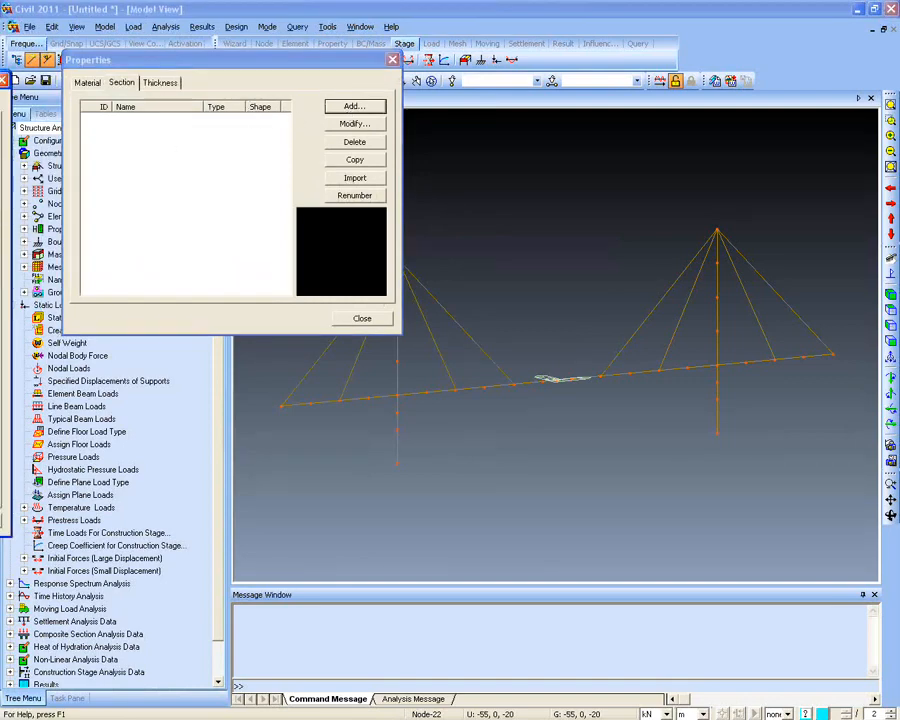
pyautogui.moveTo(0, 78); pyautogui.dragTo(643, 84)
pyautogui.click(621, 141)
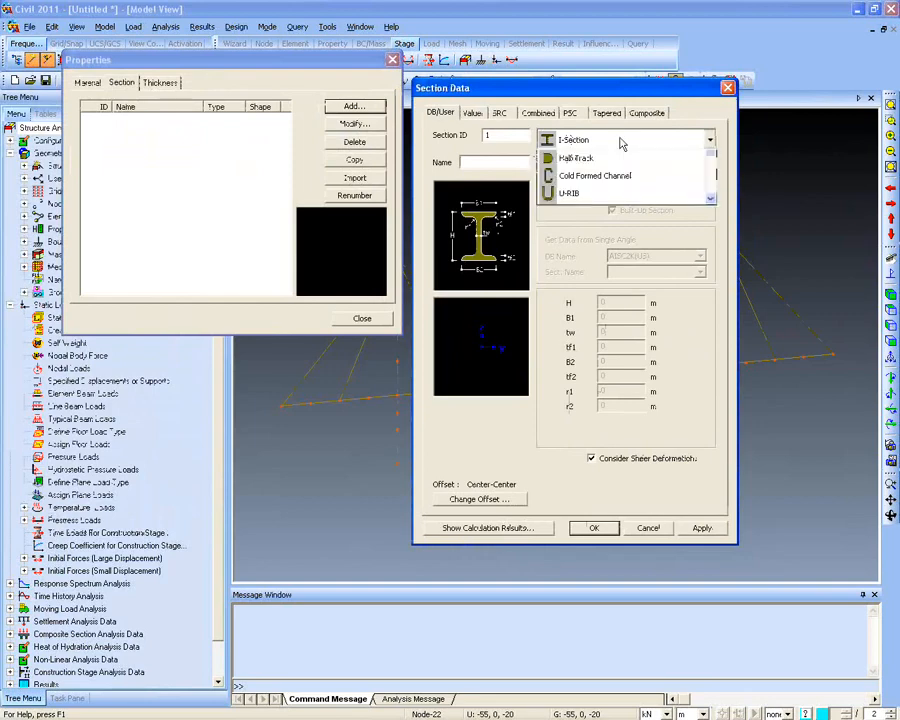
pyautogui.click(474, 113)
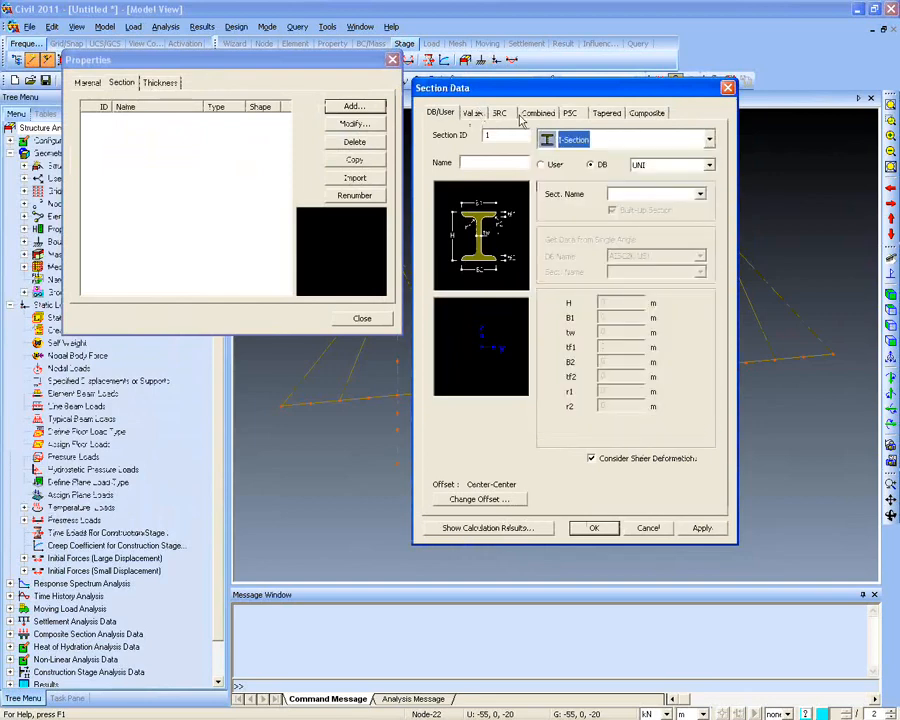
# Configure a combined 2I section from the AISC database with HP12x84 as its first section
pyautogui.click(543, 114)
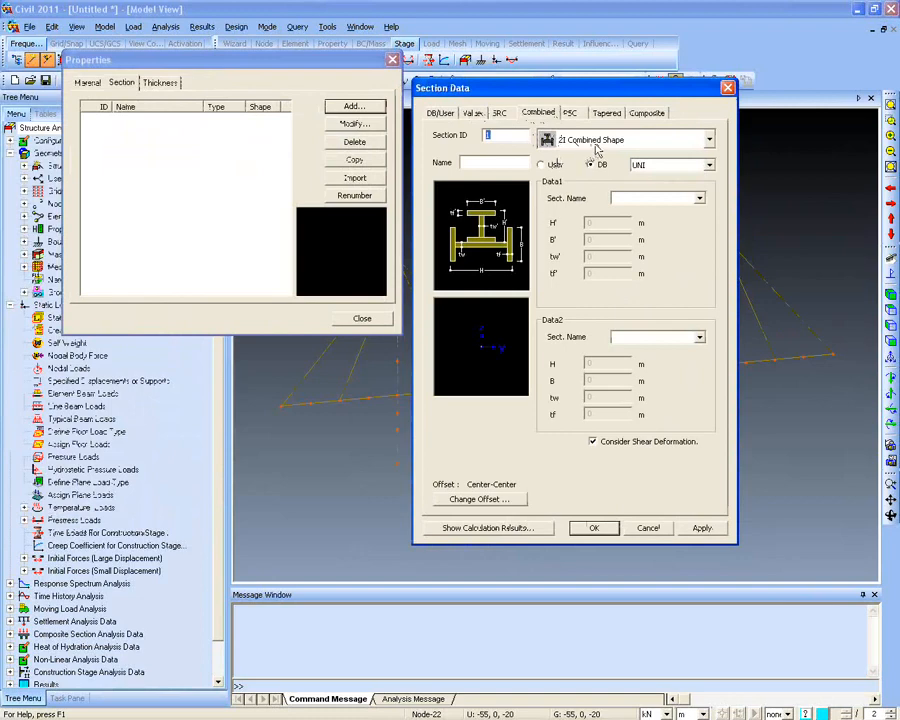
pyautogui.click(708, 165)
pyautogui.click(683, 195)
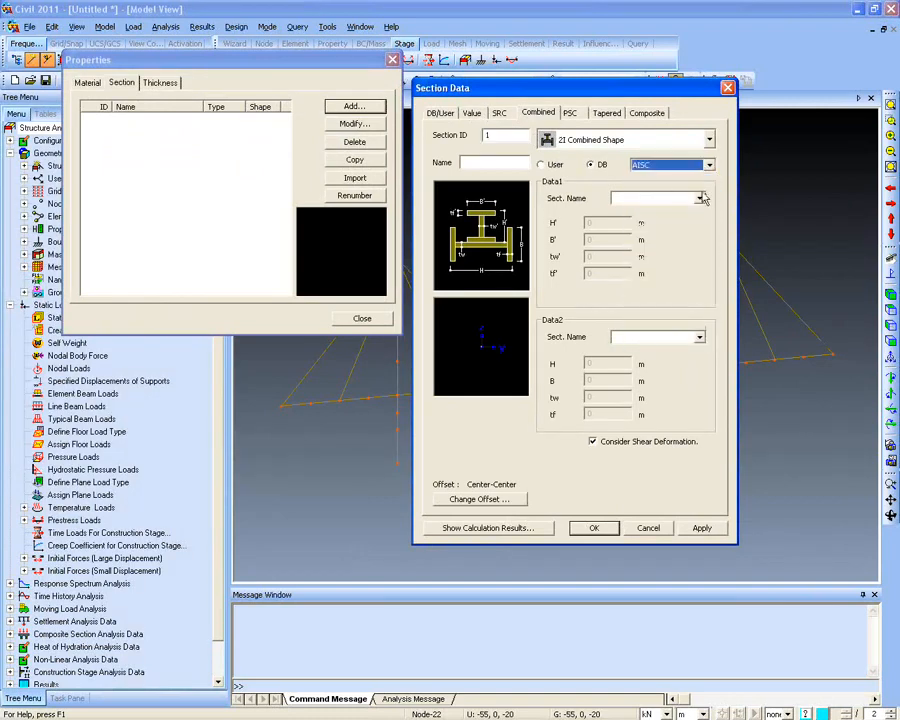
pyautogui.click(703, 198)
pyautogui.click(654, 288)
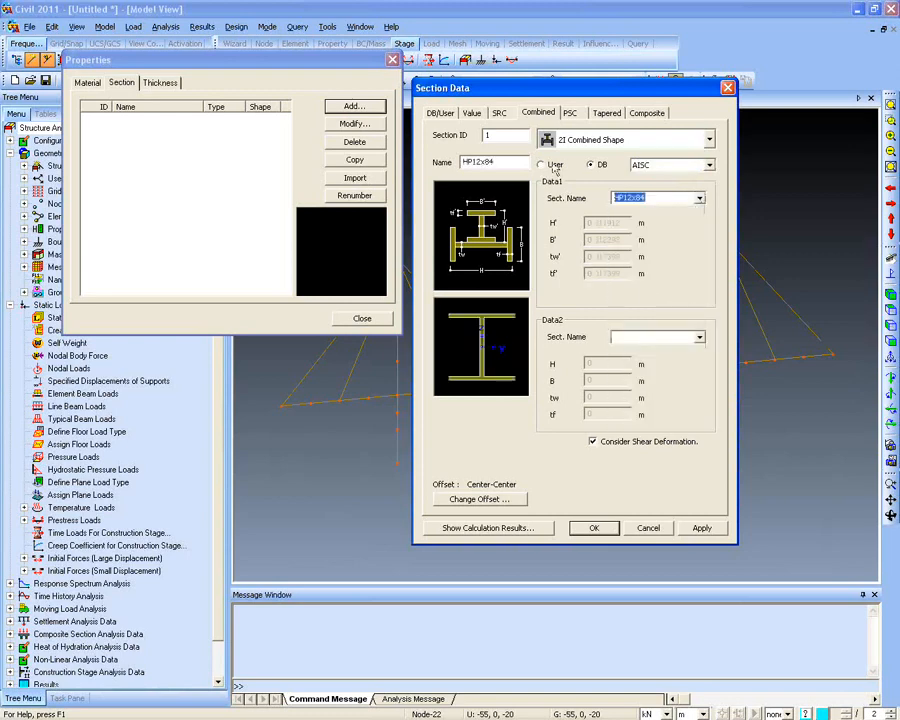
# Examine the SRC section definition and the shapes it offers
pyautogui.click(499, 114)
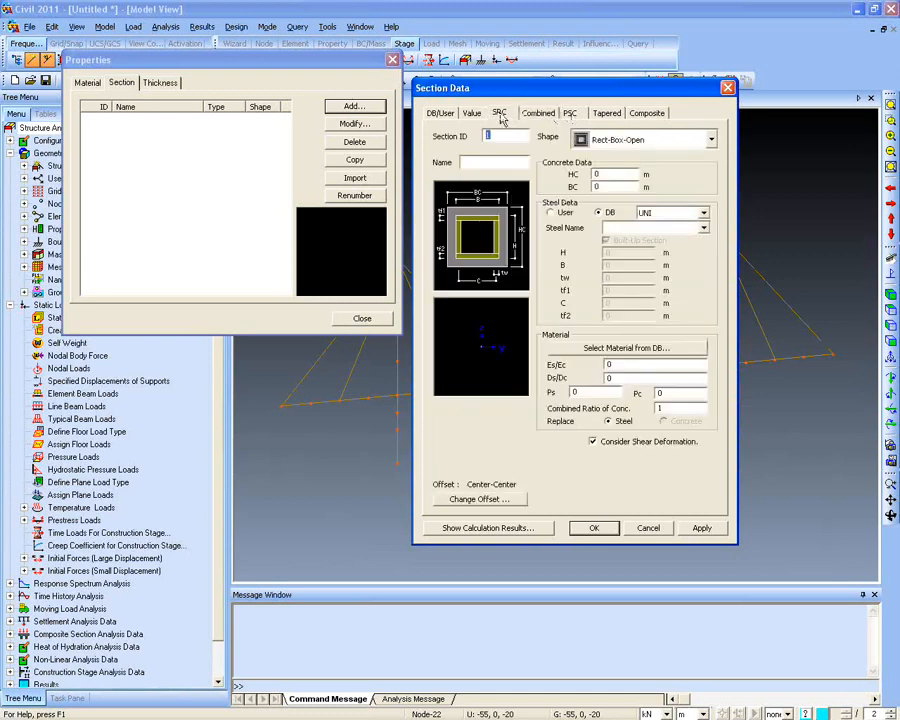
pyautogui.moveTo(537, 89); pyautogui.dragTo(506, 83)
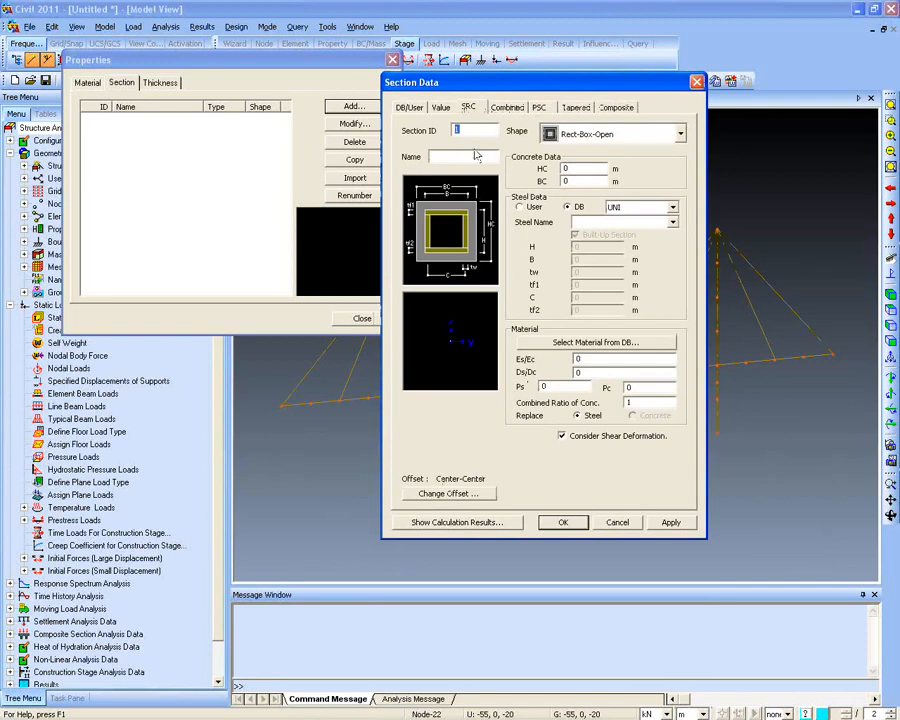
pyautogui.click(597, 135)
pyautogui.click(598, 138)
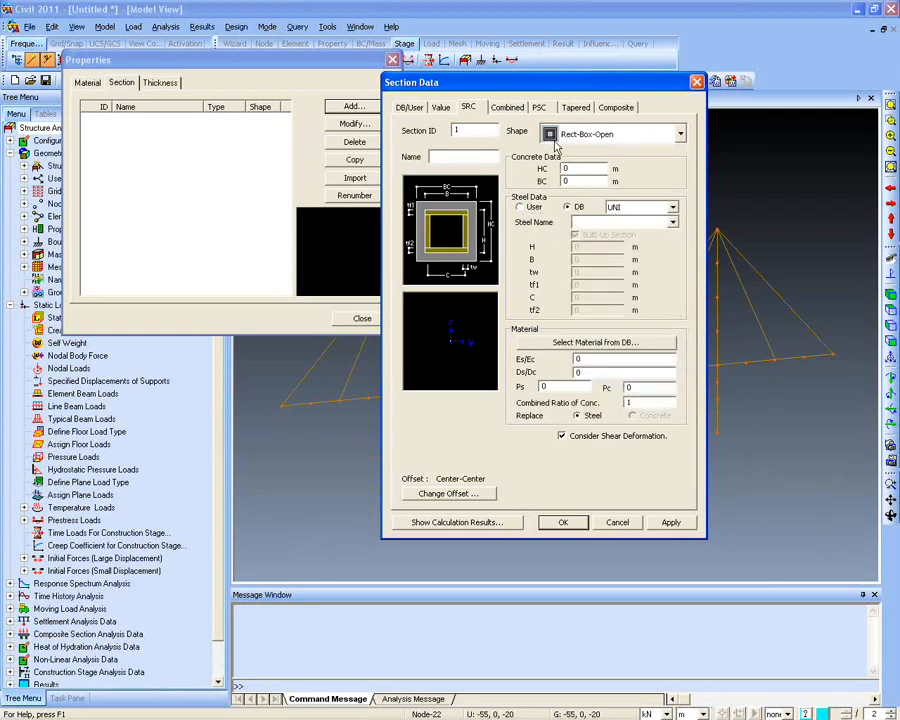
# Examine the available PSC section shapes and preview the PSC-nCELL2 dimension layout
pyautogui.click(540, 107)
pyautogui.click(59, 148)
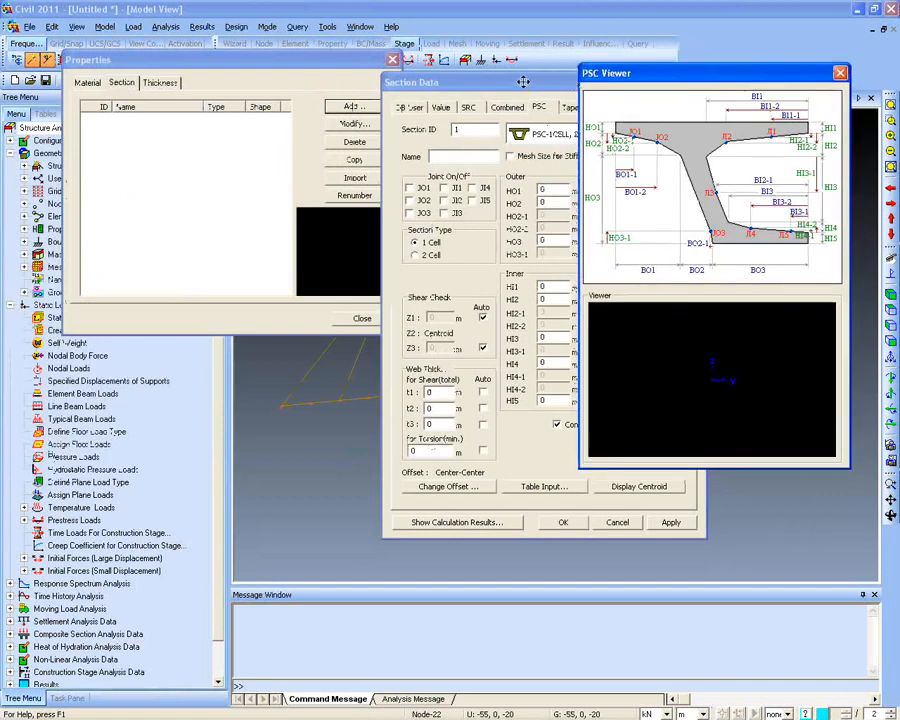
pyautogui.moveTo(509, 82); pyautogui.dragTo(296, 84)
pyautogui.moveTo(656, 78); pyautogui.dragTo(580, 98)
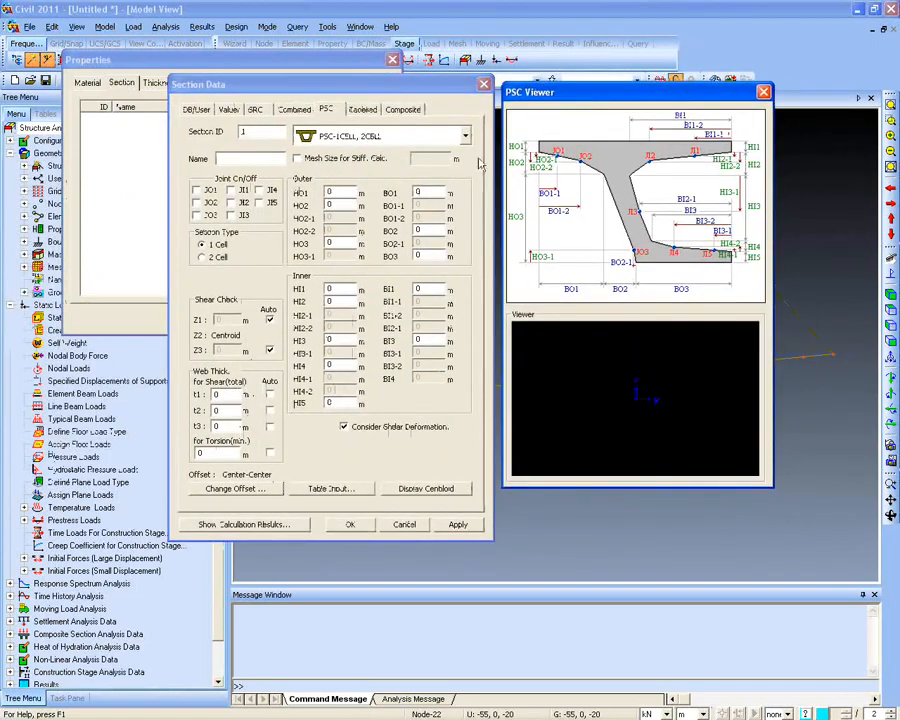
pyautogui.click(352, 138)
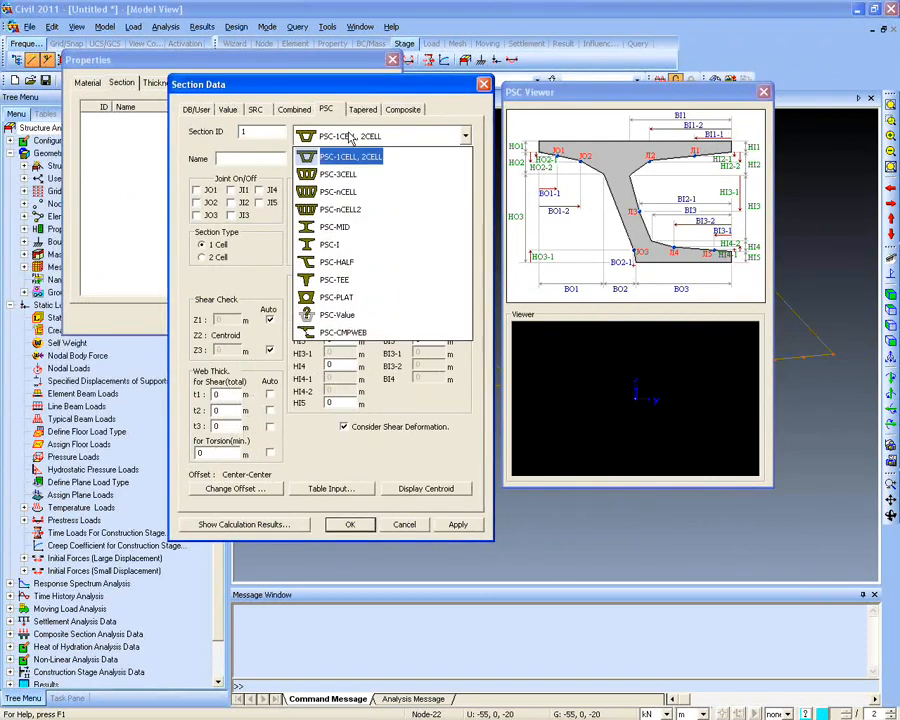
pyautogui.click(372, 208)
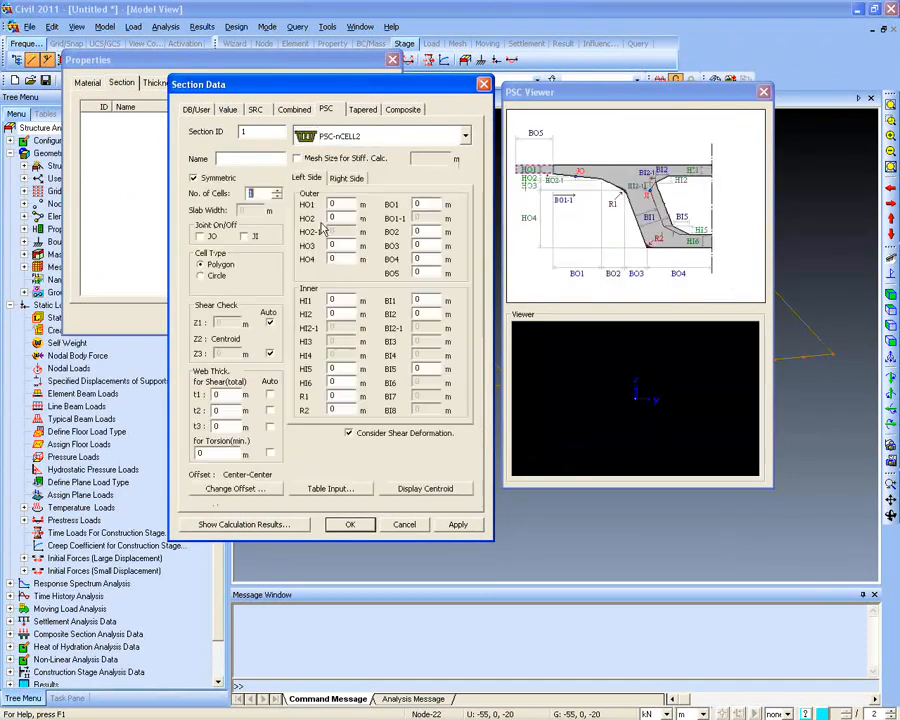
# Preview the PSC-I shape using the predefined AASHTO BT-72 girder
pyautogui.click(372, 138)
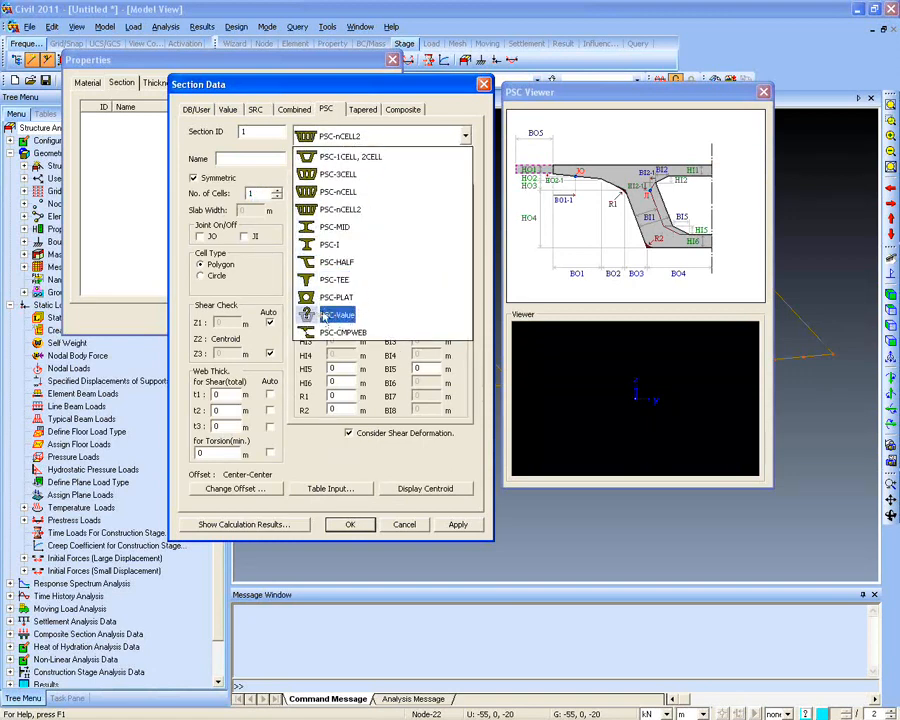
pyautogui.click(331, 245)
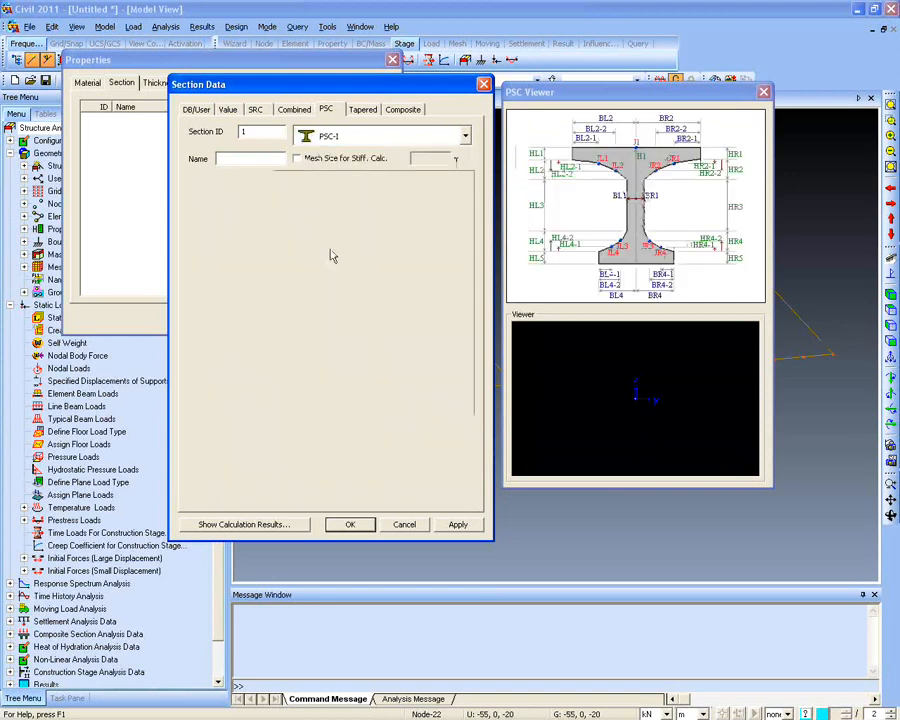
pyautogui.click(235, 194)
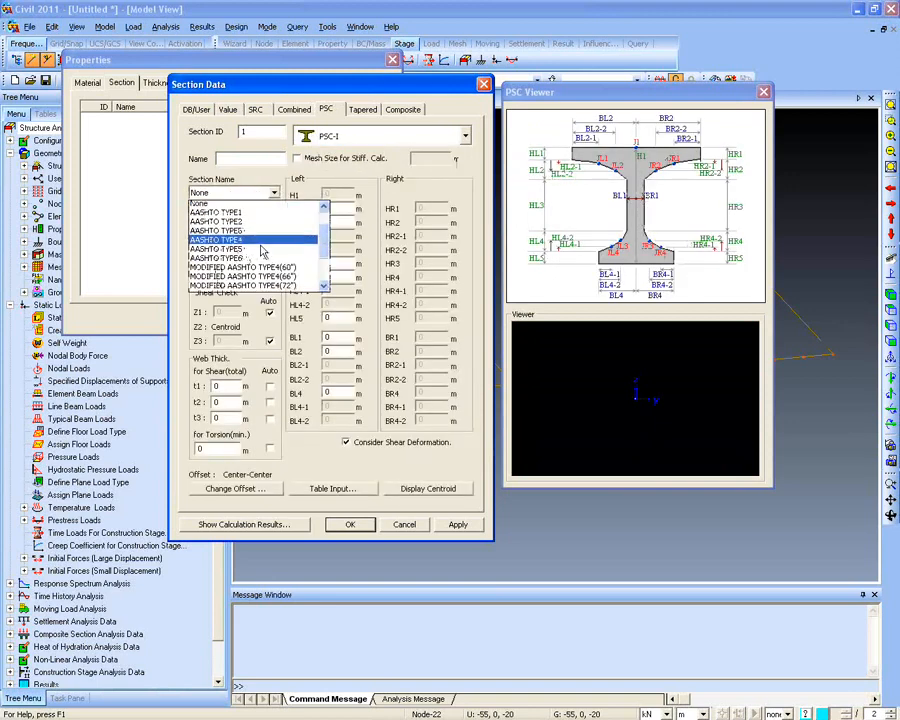
pyautogui.scroll(-1, 235, 245)
pyautogui.scroll(-2, 230, 246)
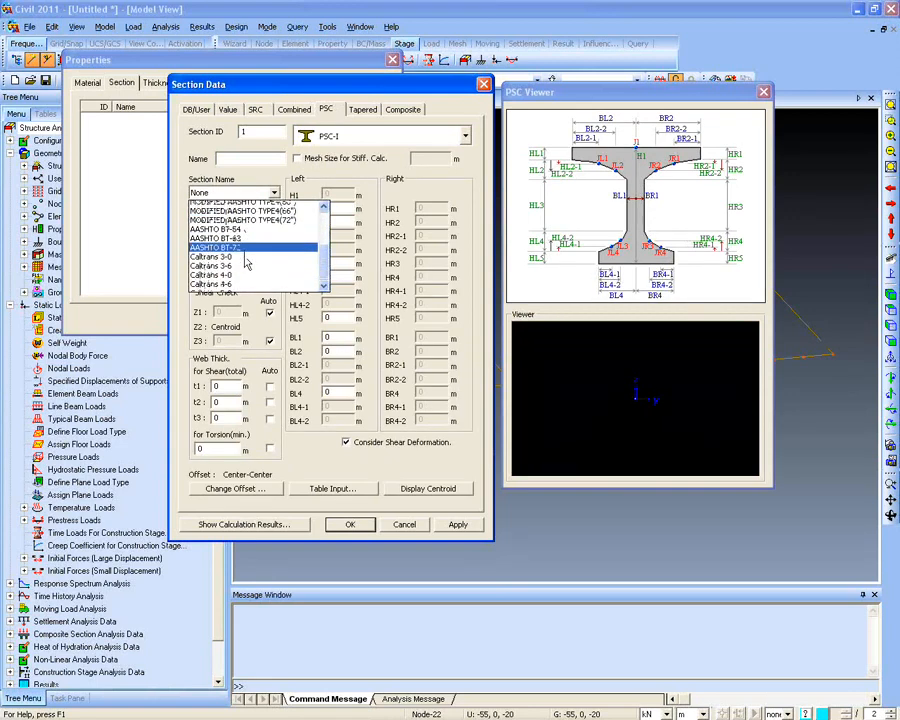
pyautogui.click(215, 232)
# Examine the PSC-Value shape and its option to import section data from SPC, dismissing the file selection without importing
pyautogui.click(370, 136)
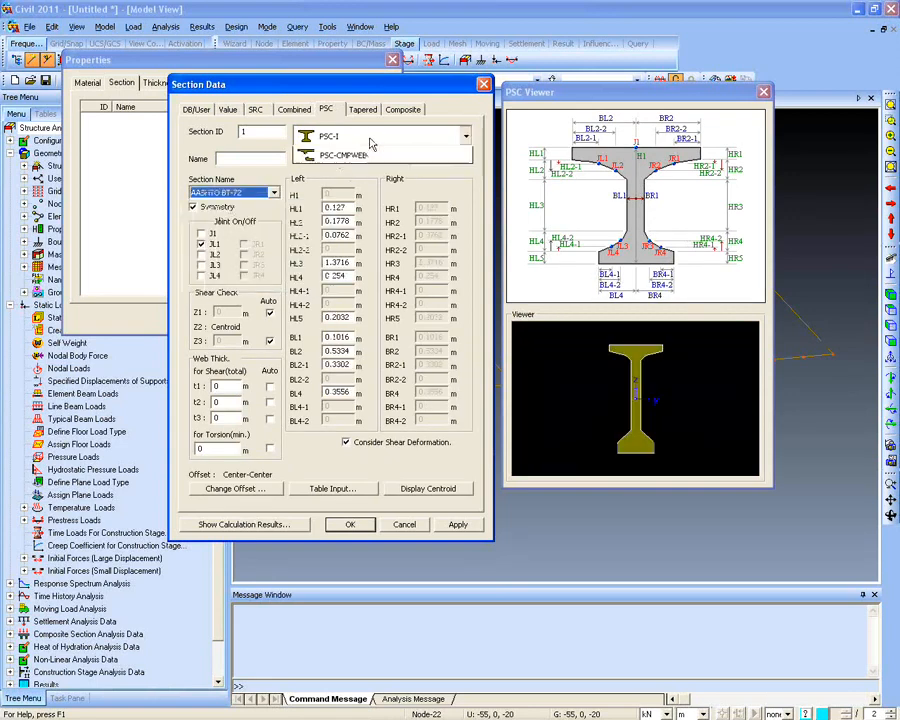
pyautogui.click(340, 314)
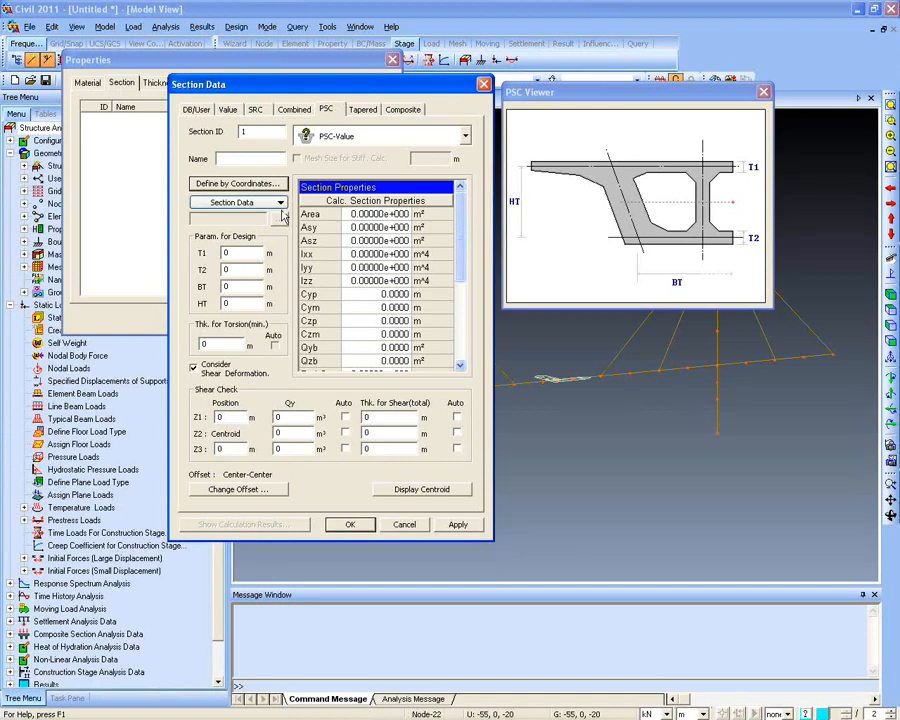
pyautogui.click(238, 202)
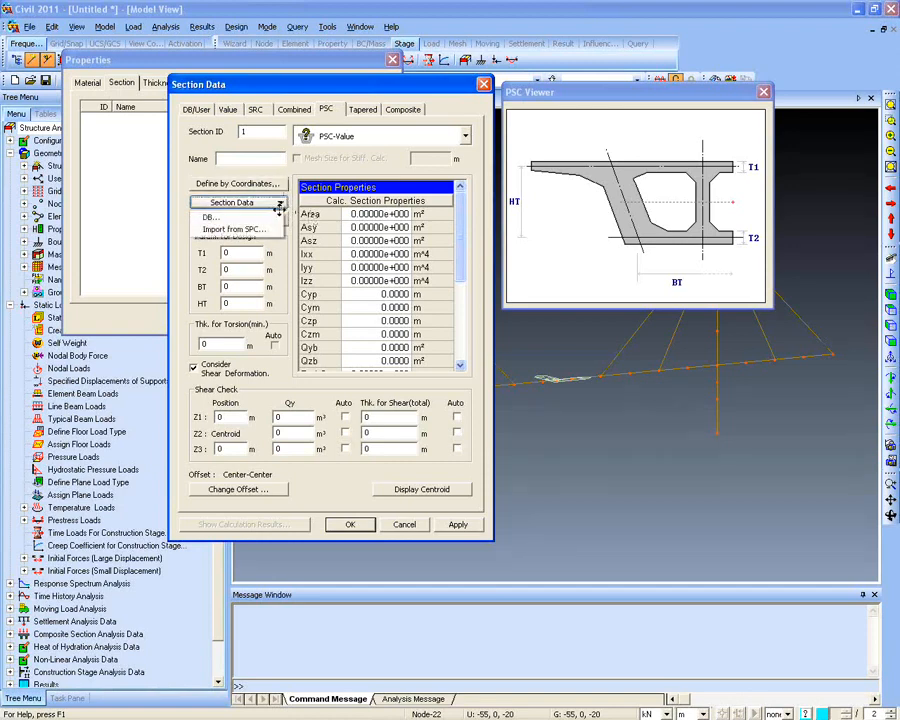
pyautogui.click(265, 230)
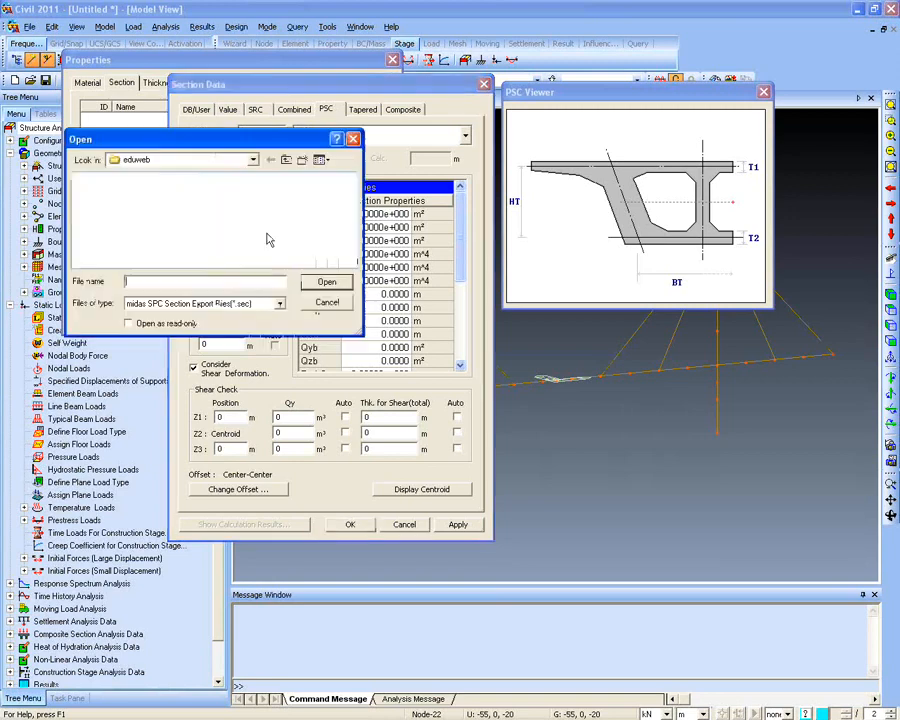
pyautogui.click(352, 138)
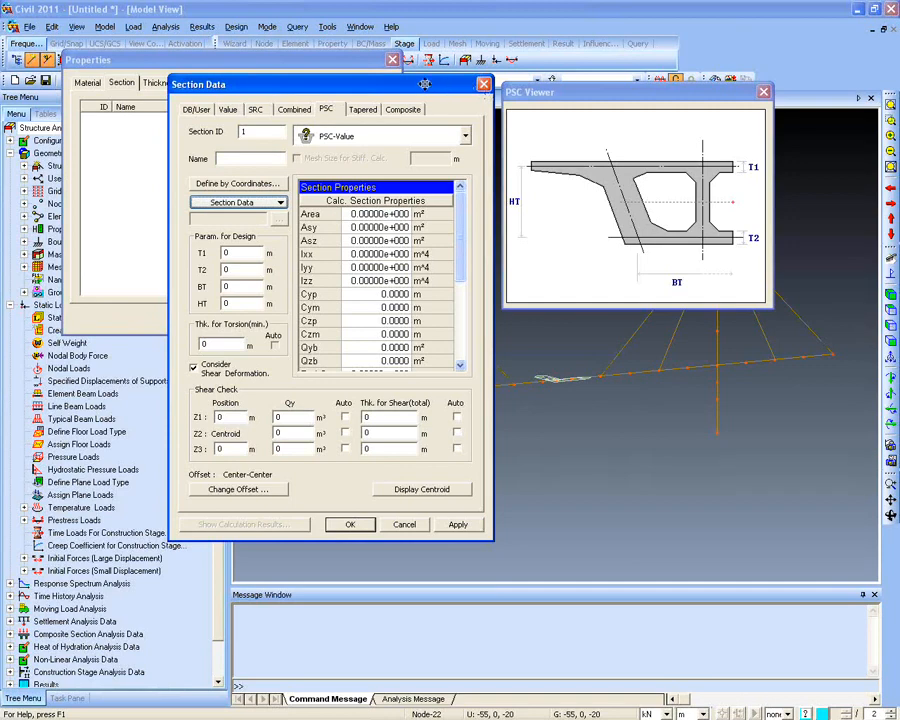
pyautogui.moveTo(422, 86); pyautogui.dragTo(423, 79)
pyautogui.click(540, 87)
pyautogui.moveTo(540, 87); pyautogui.dragTo(535, 79)
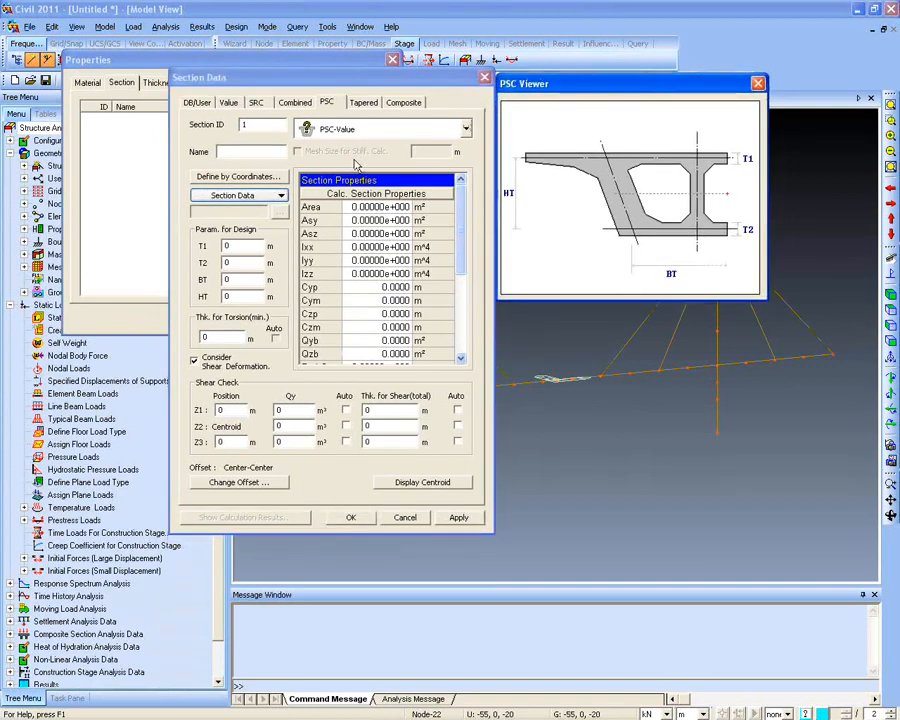
# Examine the tapered section definition and the Composite-I type with its PSC dimension diagram
pyautogui.click(364, 103)
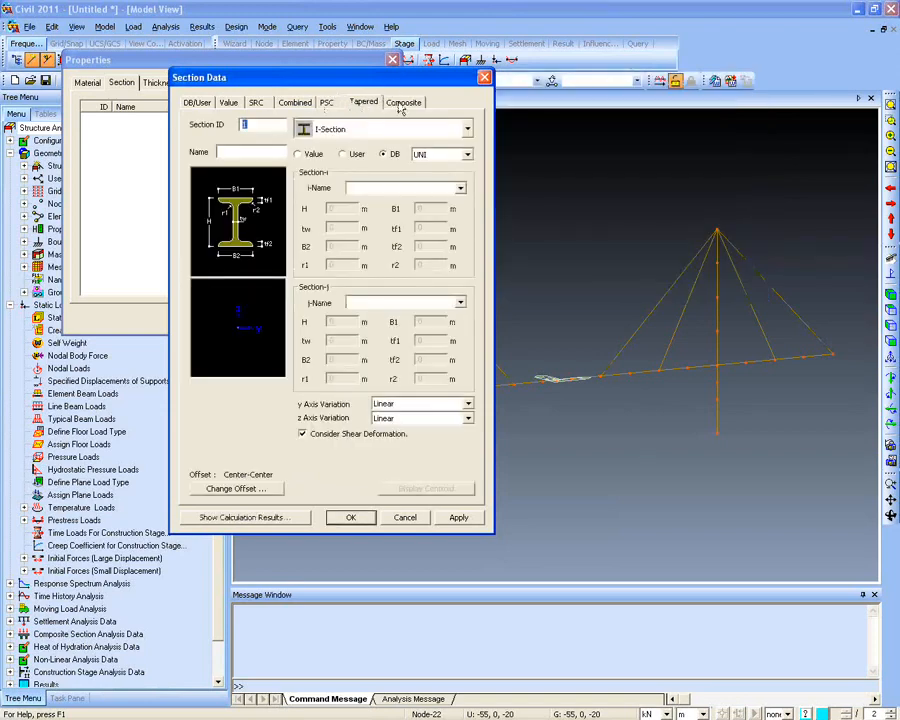
pyautogui.click(403, 103)
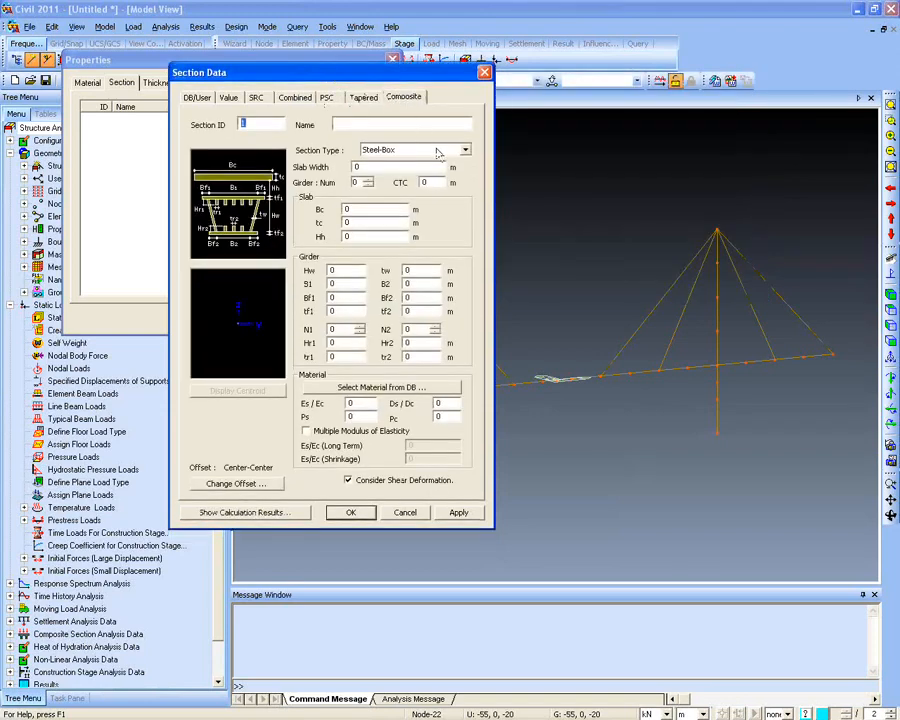
pyautogui.click(437, 152)
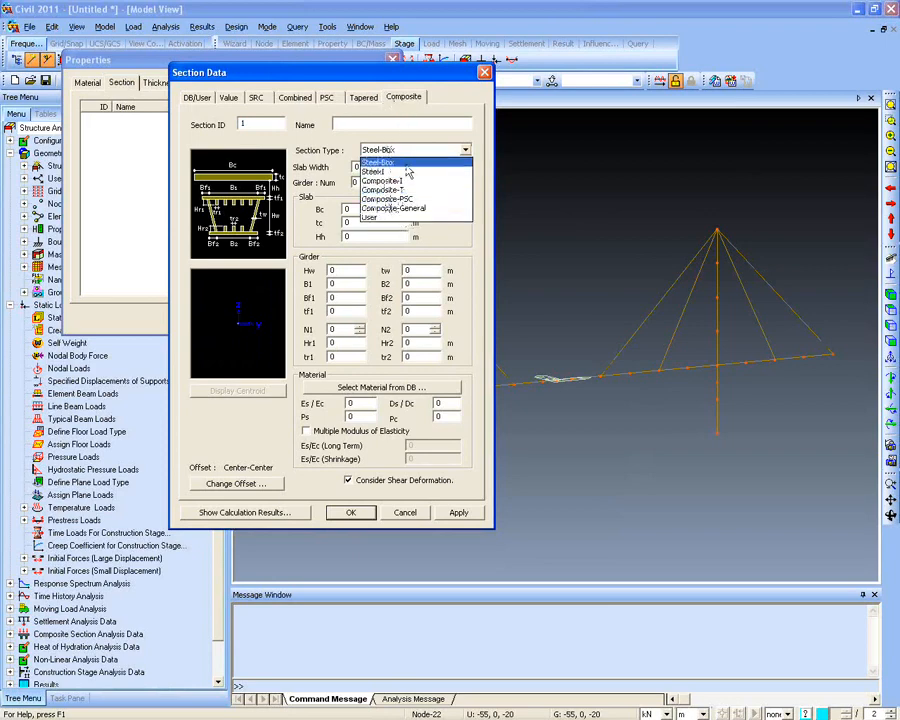
pyautogui.click(400, 181)
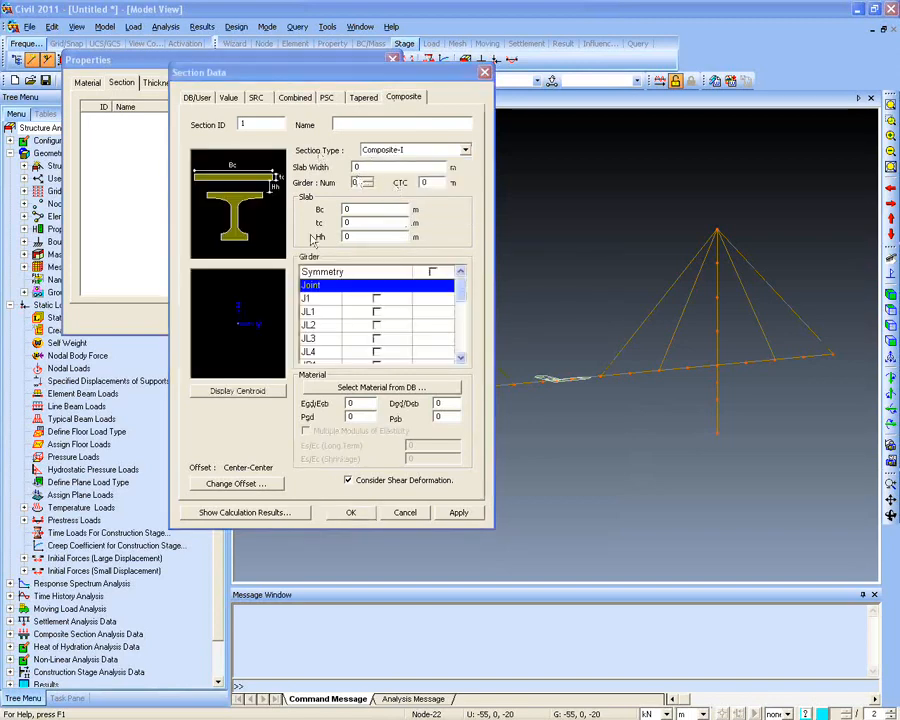
pyautogui.moveTo(61, 94); pyautogui.dragTo(679, 122)
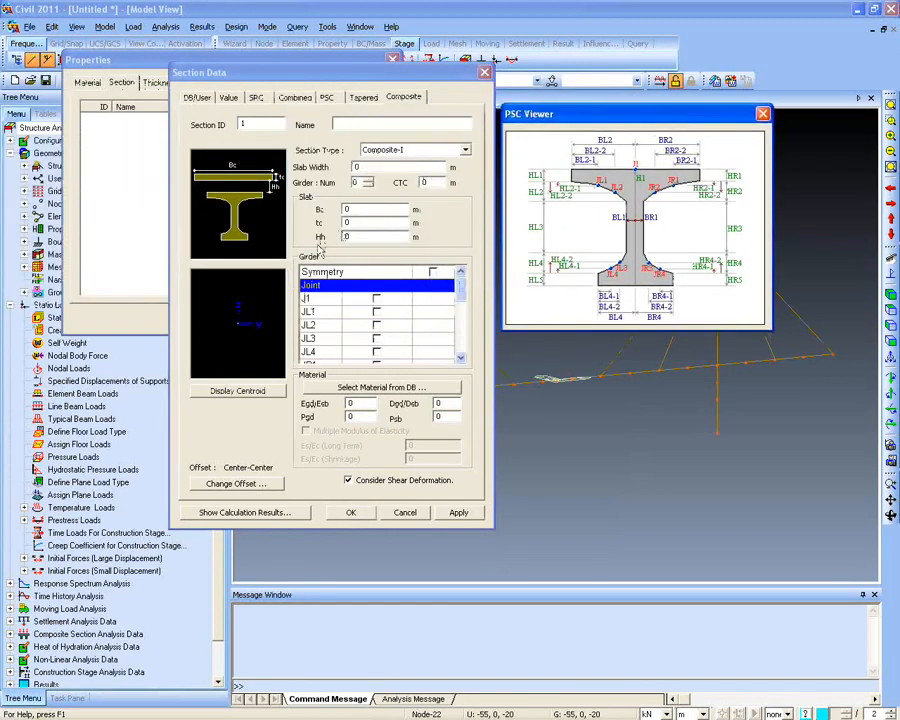
# Examine the Composite-General section type, and close the section definition and properties without adding anything
pyautogui.click(463, 149)
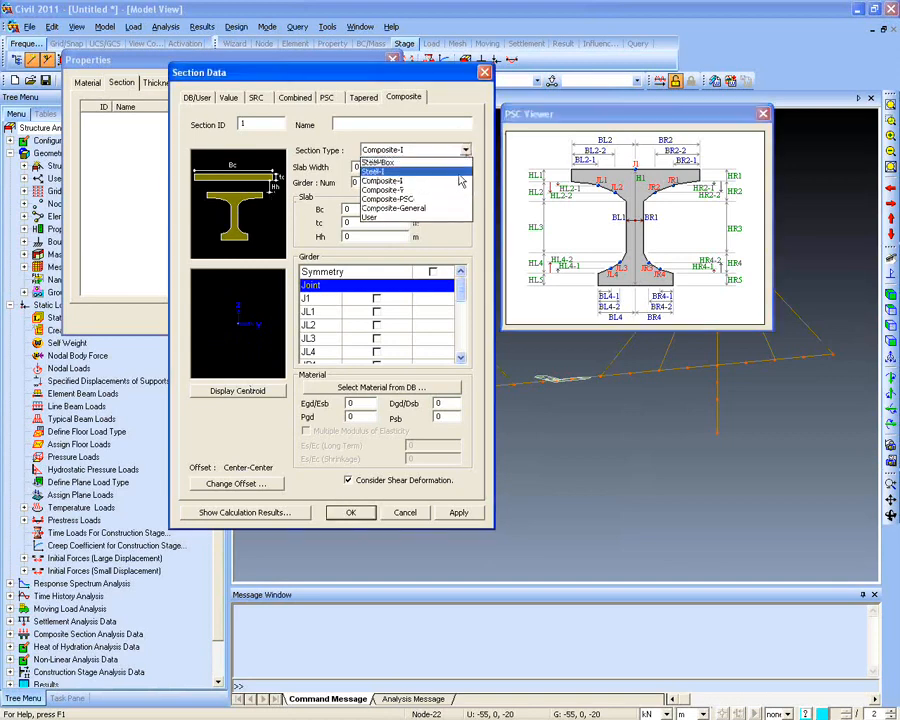
pyautogui.click(438, 206)
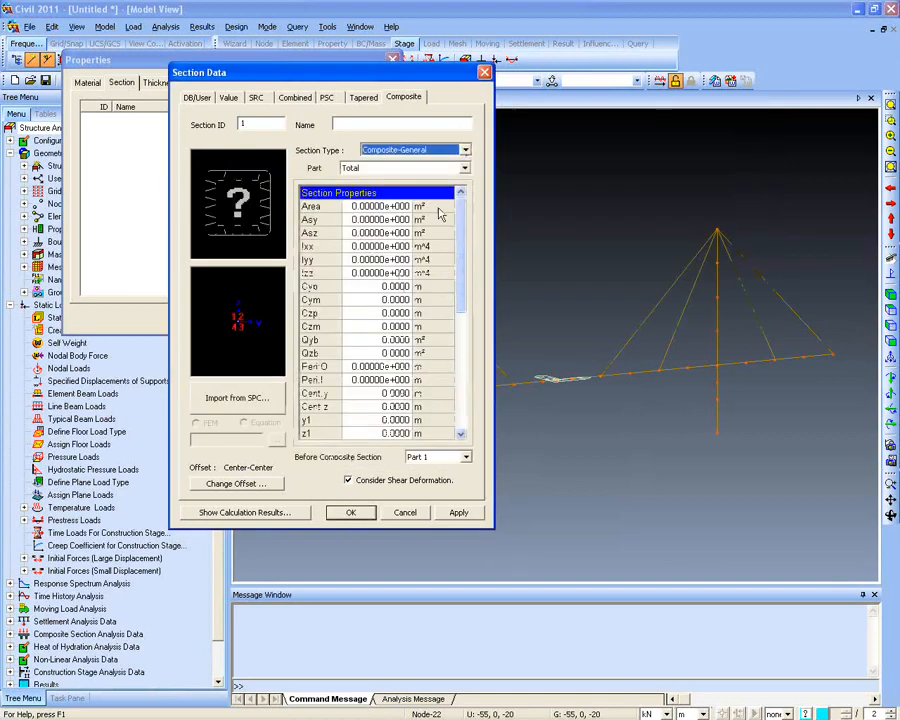
pyautogui.click(405, 512)
pyautogui.click(392, 61)
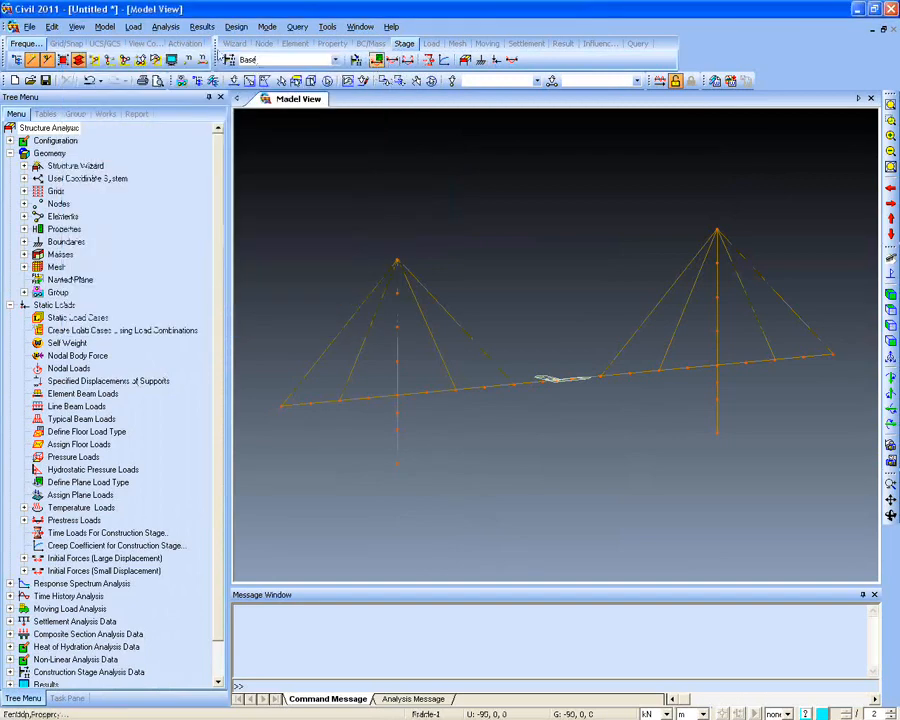
# Switch to the Sectional Property Calculator, accept kgf and mm as its units, and display the point grid
pyautogui.click(330, 28)
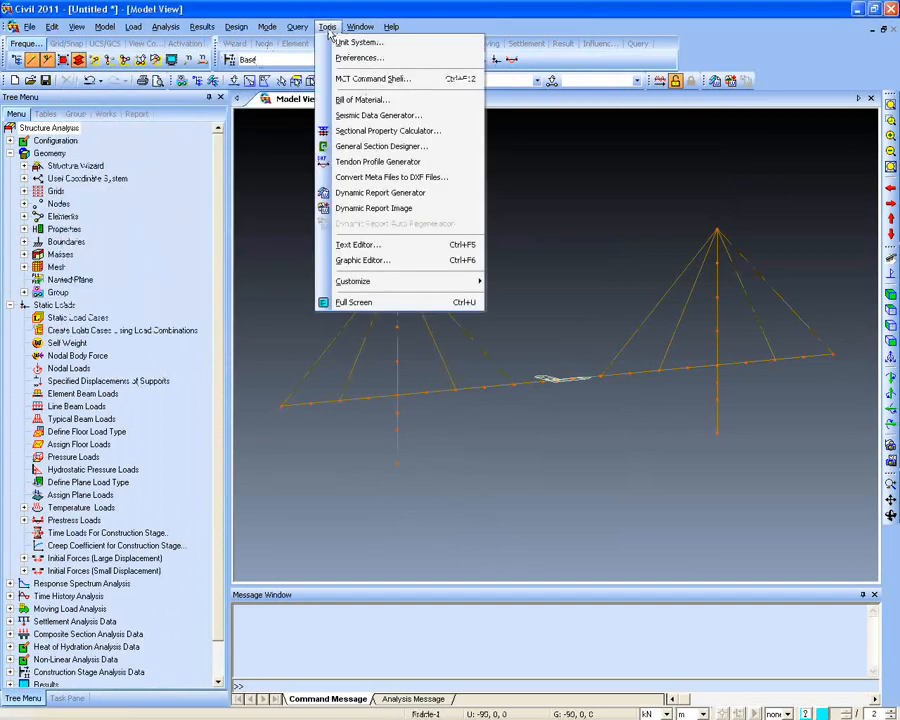
pyautogui.click(352, 132)
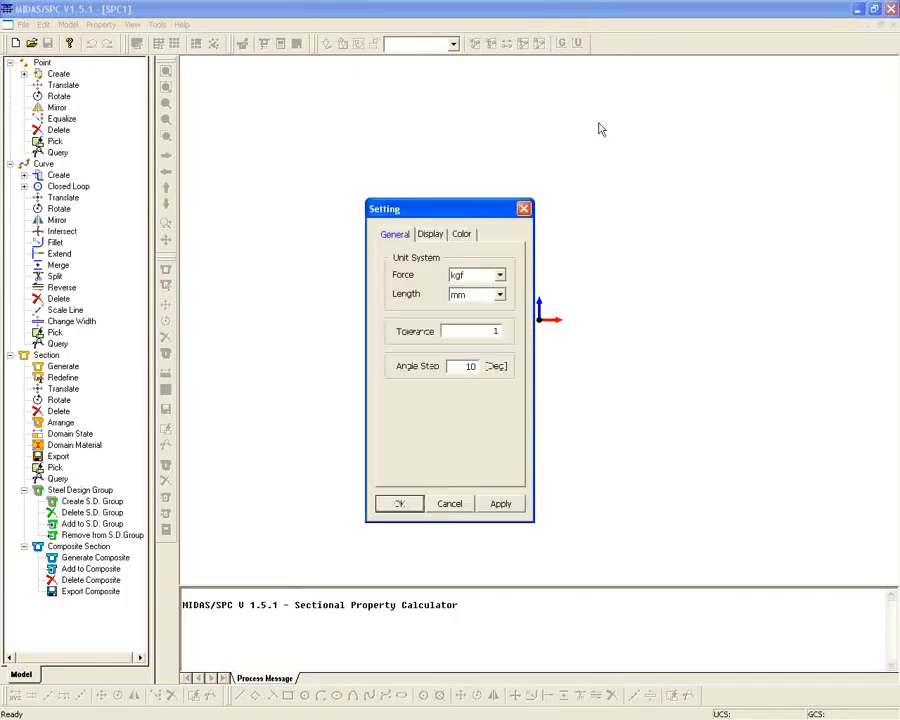
pyautogui.click(393, 503)
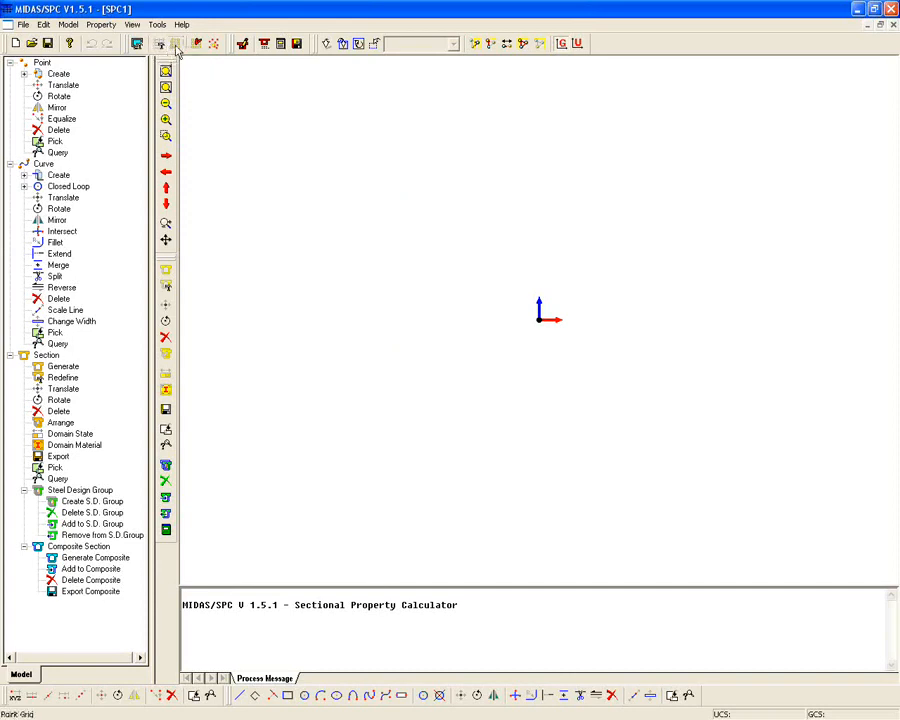
pyautogui.click(174, 45)
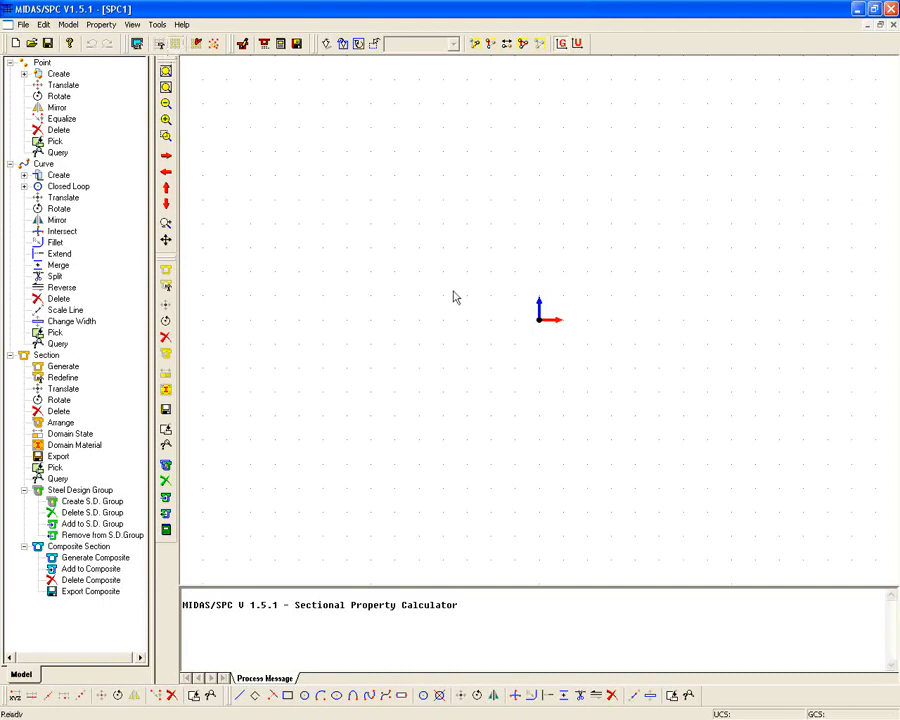
# Add a first material named mat 1 to the material list
pyautogui.click(68, 24)
pyautogui.click(95, 115)
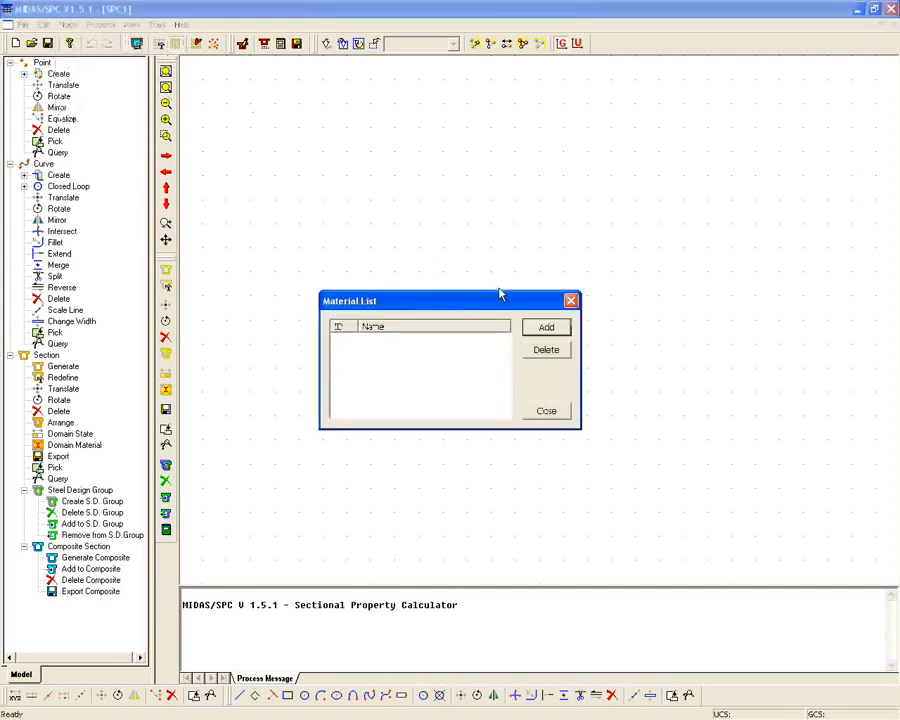
pyautogui.click(528, 328)
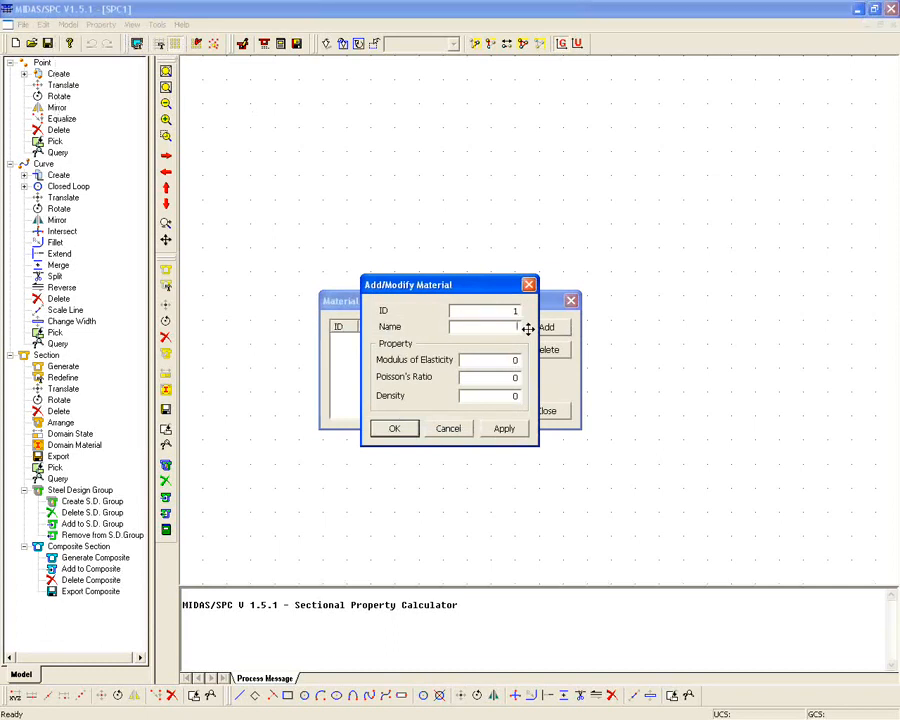
pyautogui.press('Tab')
pyautogui.click(514, 376)
pyautogui.click(396, 428)
# Add a second material named mat 2 with a modulus of elasticity of 2 and a Poisson's ratio of 0.3
pyautogui.click(548, 327)
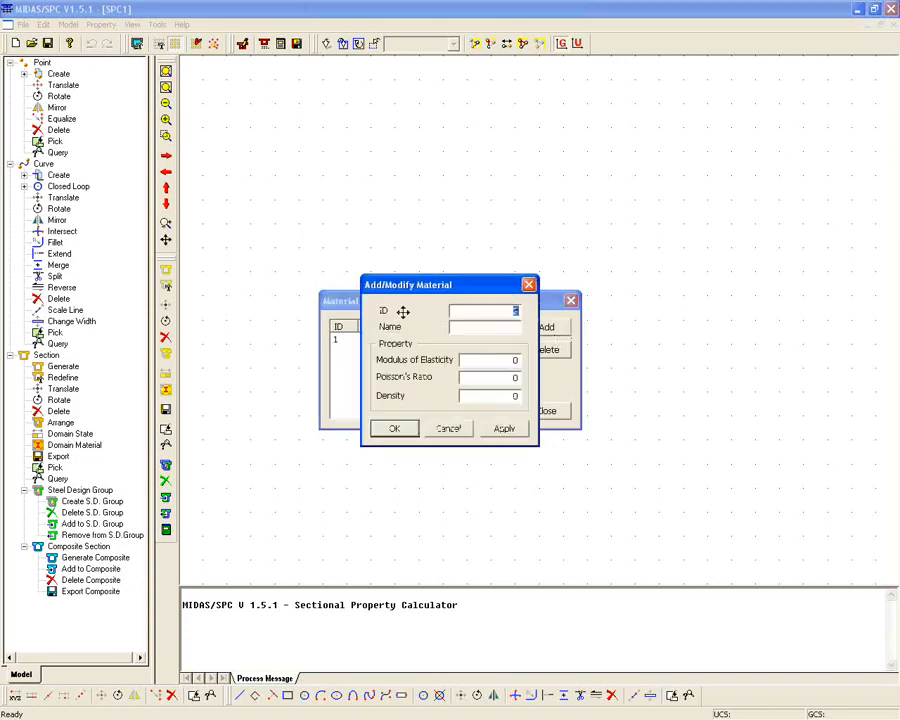
pyautogui.click(493, 329)
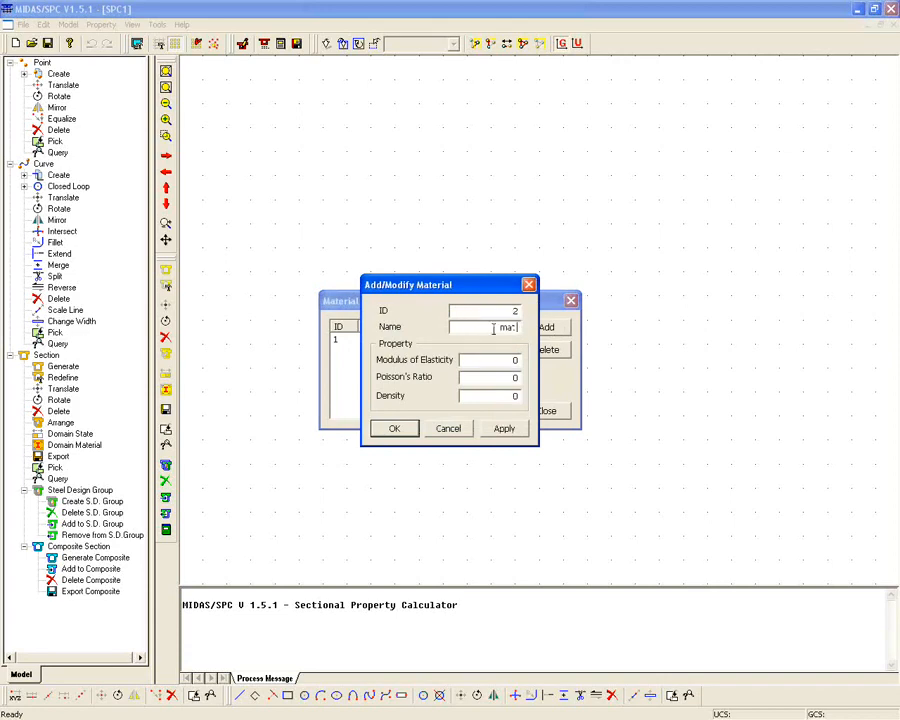
pyautogui.write('mat 2')
pyautogui.press('Tab')
pyautogui.write('2')
pyautogui.press('Tab')
pyautogui.write('.3')
pyautogui.click(394, 428)
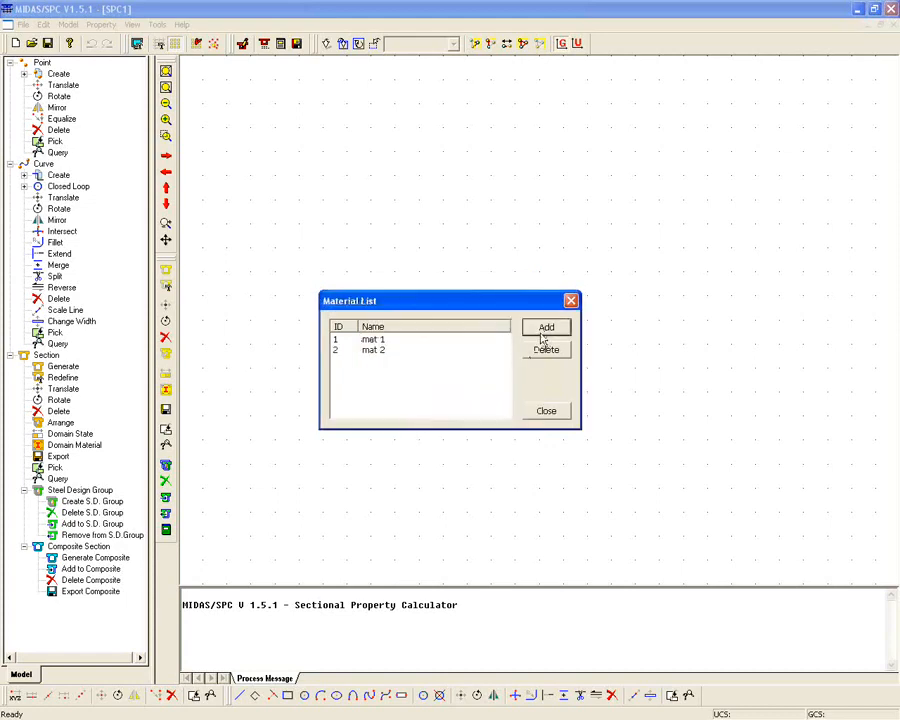
# Add a third material named mat 3 with modulus of elasticity 4 and Poisson's ratio 0.1, and close the material list
pyautogui.click(546, 328)
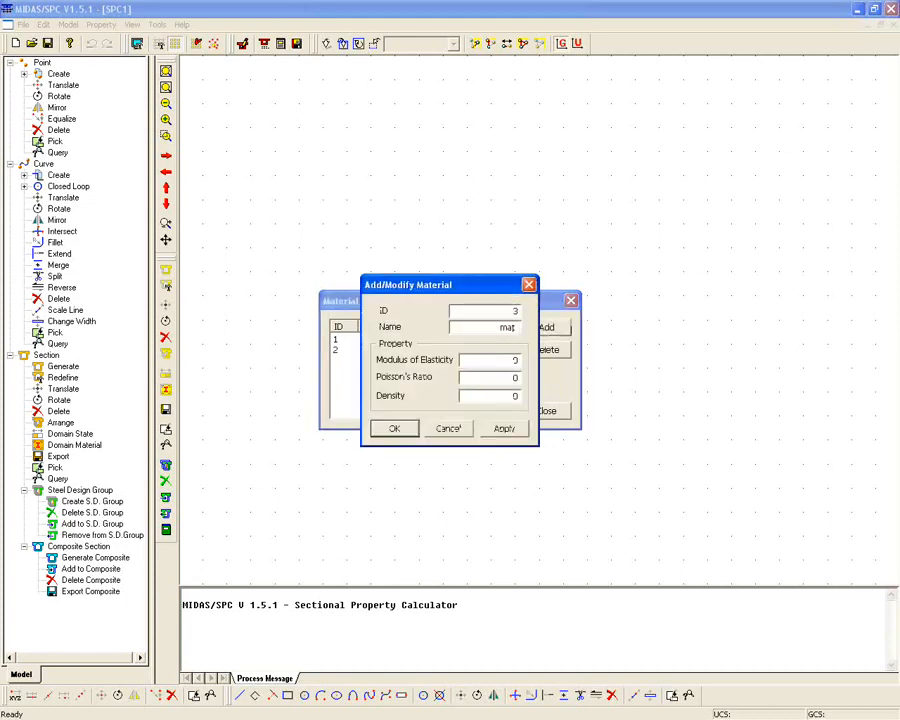
pyautogui.write('mat 3')
pyautogui.press('Tab')
pyautogui.press('Tab')
pyautogui.press('Tab')
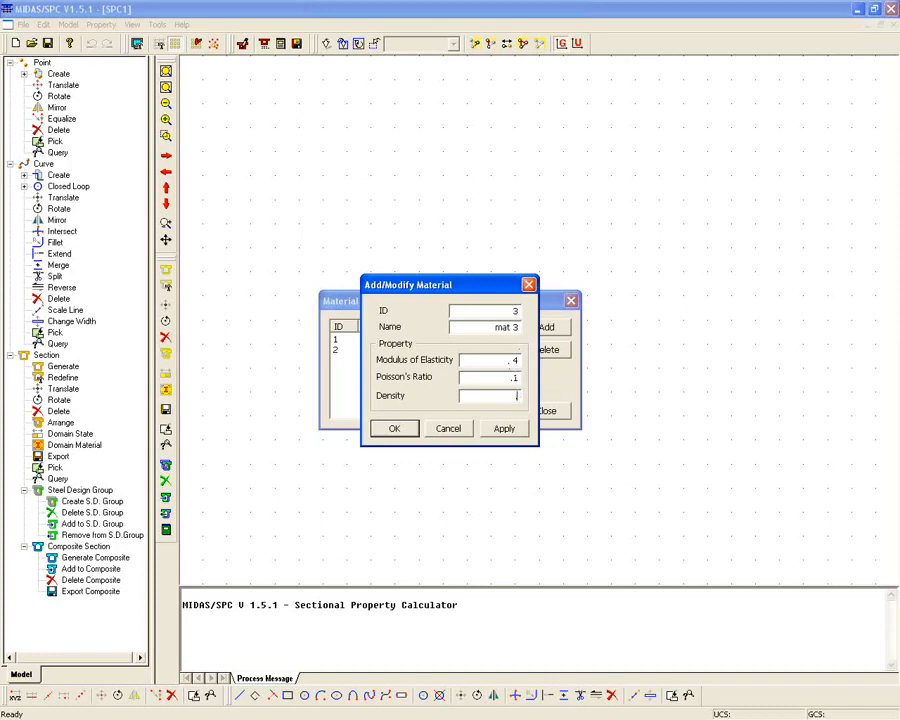
pyautogui.click(394, 428)
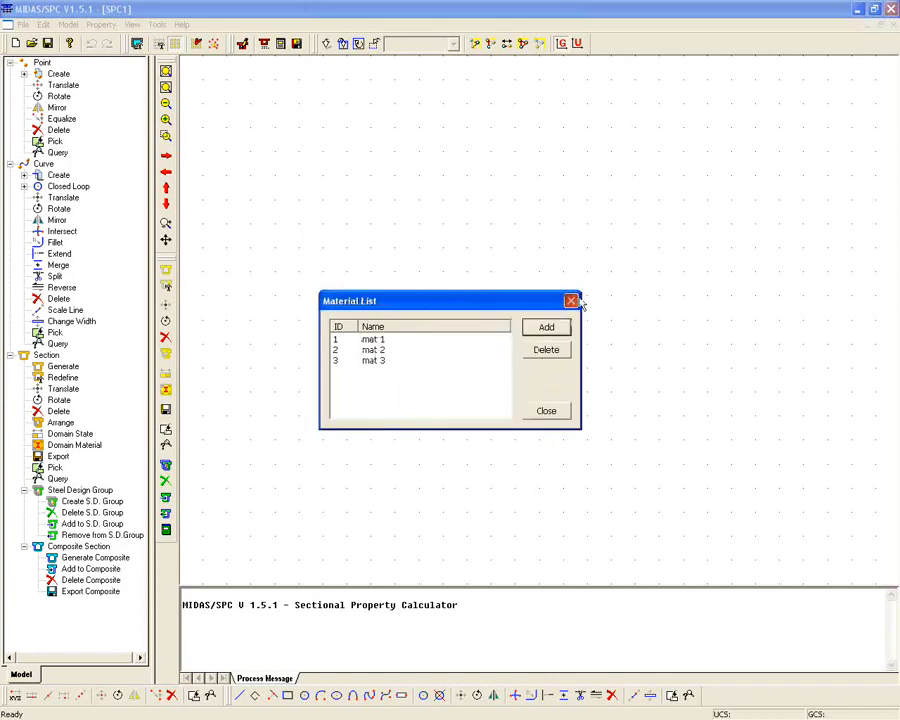
pyautogui.click(572, 299)
# Draw a rectangle 400 mm wide and 200 mm high from the origin to (400, 200)
pyautogui.click(68, 24)
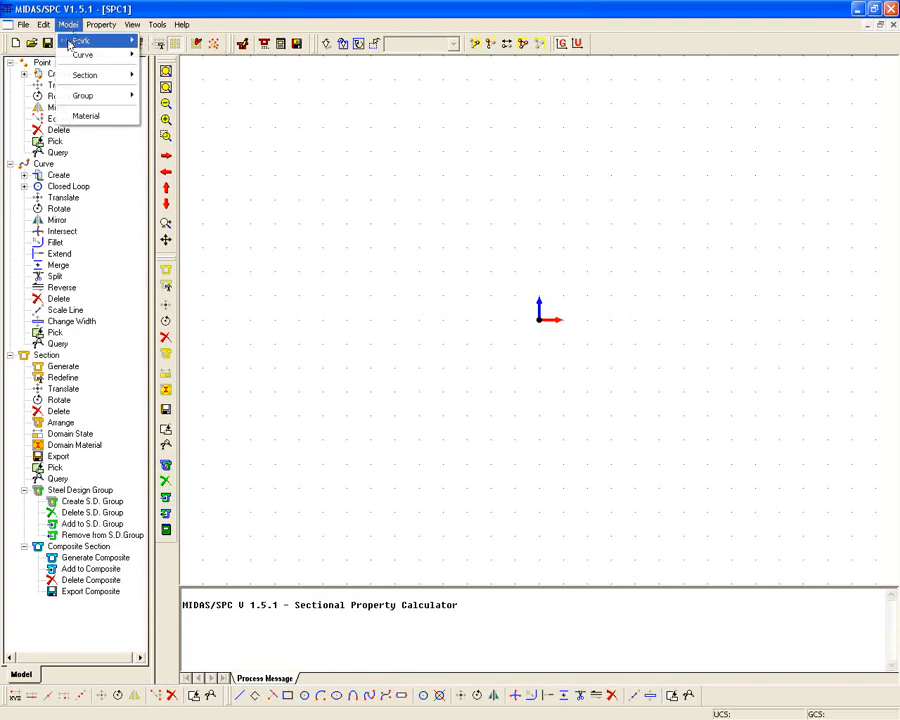
pyautogui.moveTo(72, 42)
pyautogui.moveTo(100, 55)
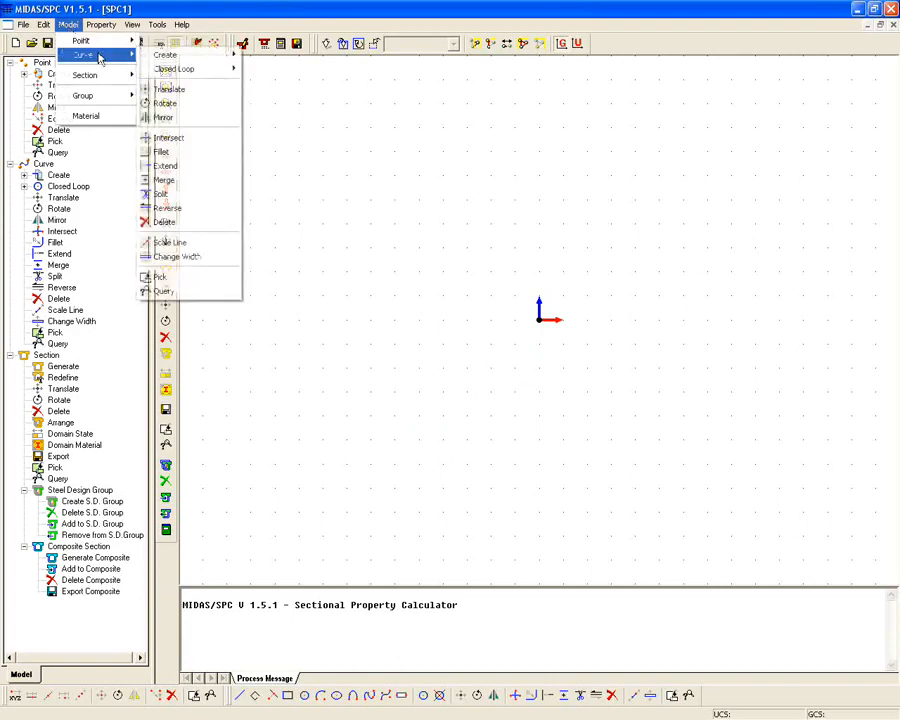
pyautogui.moveTo(195, 62)
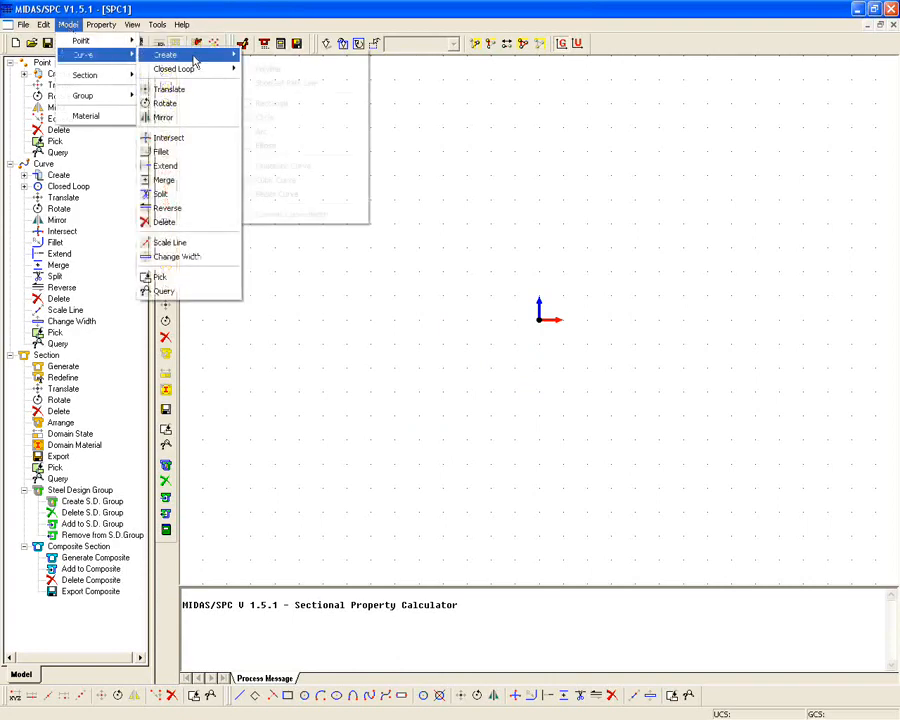
pyautogui.click(340, 105)
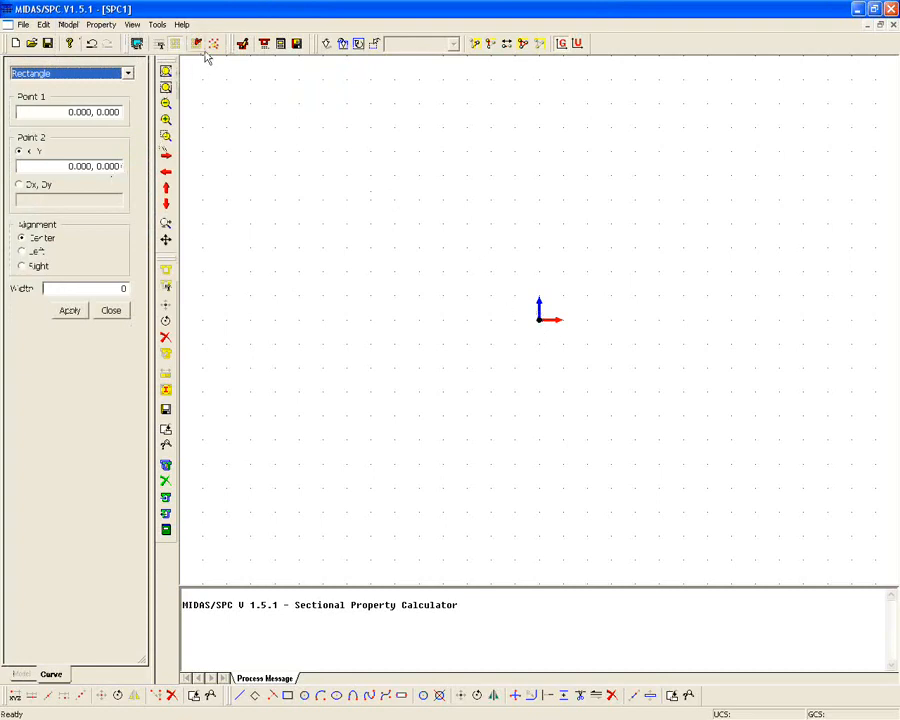
pyautogui.click(538, 322)
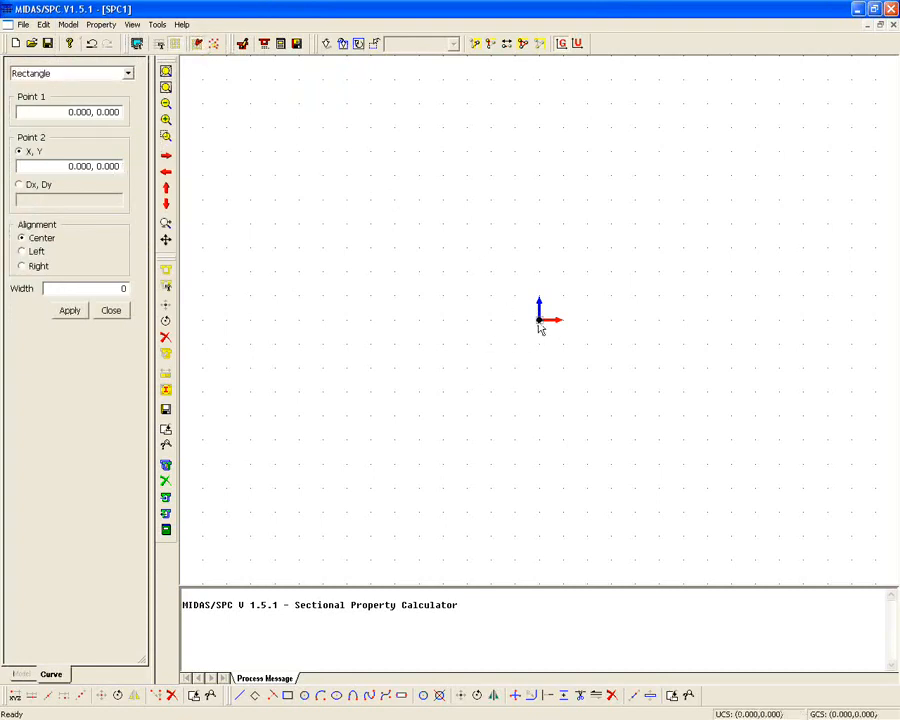
pyautogui.click(636, 273)
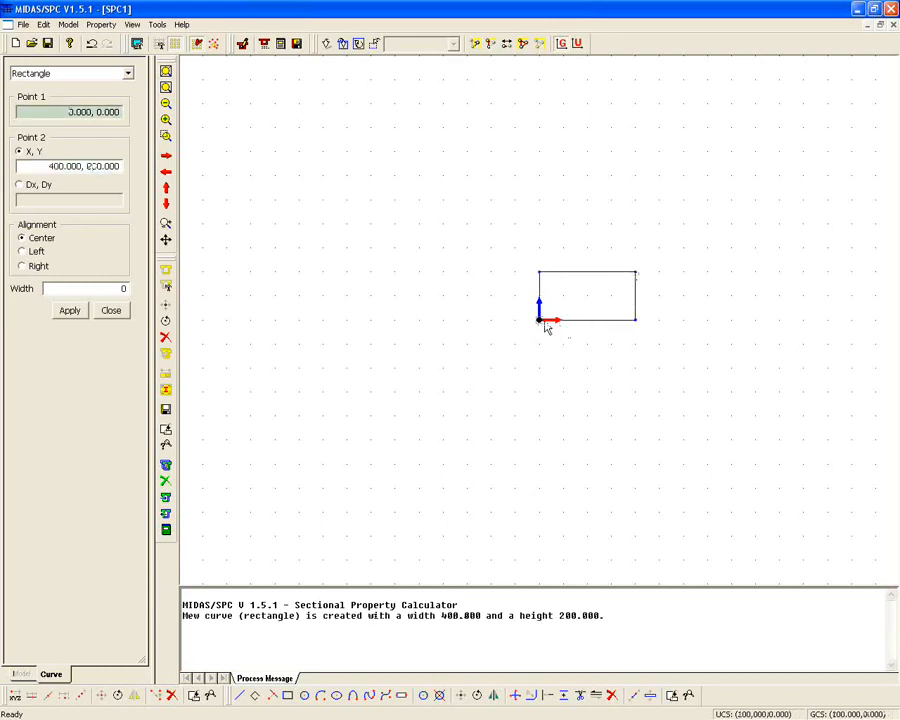
# Stack two more 400 mm wide rectangles below the first, 400 mm and 300 mm high, ending at (400, -700)
pyautogui.click(545, 326)
pyautogui.click(634, 416)
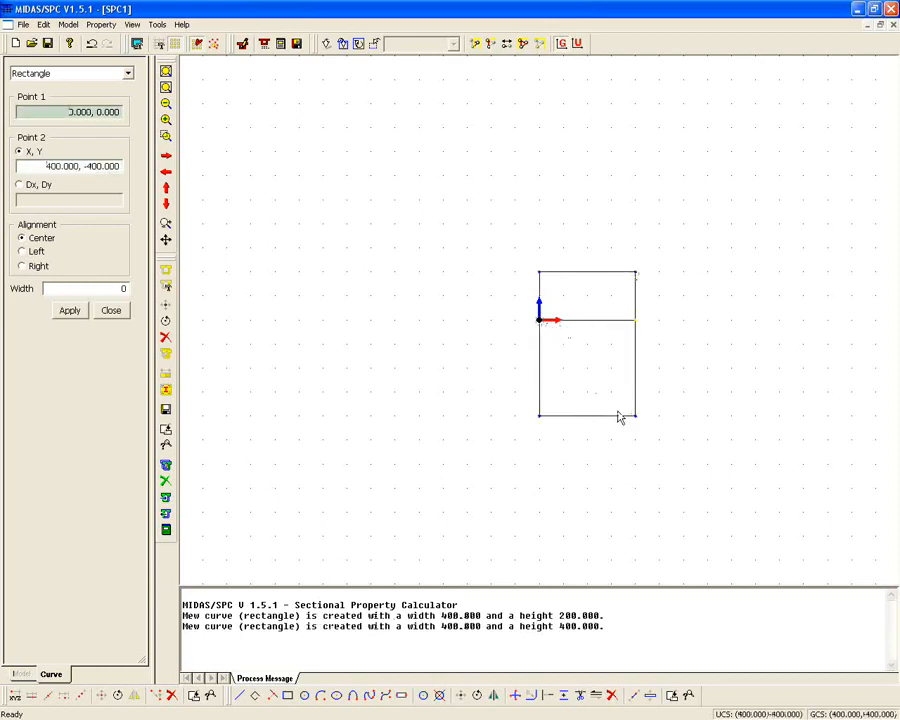
pyautogui.click(540, 419)
pyautogui.click(634, 488)
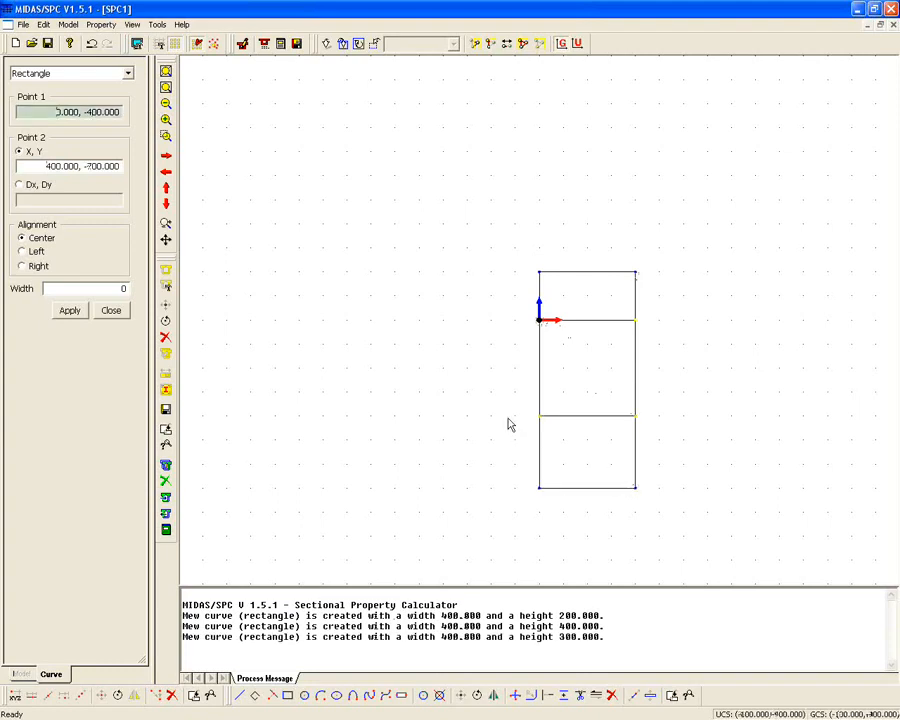
pyautogui.moveTo(486, 338); pyautogui.dragTo(446, 287, button='middle')
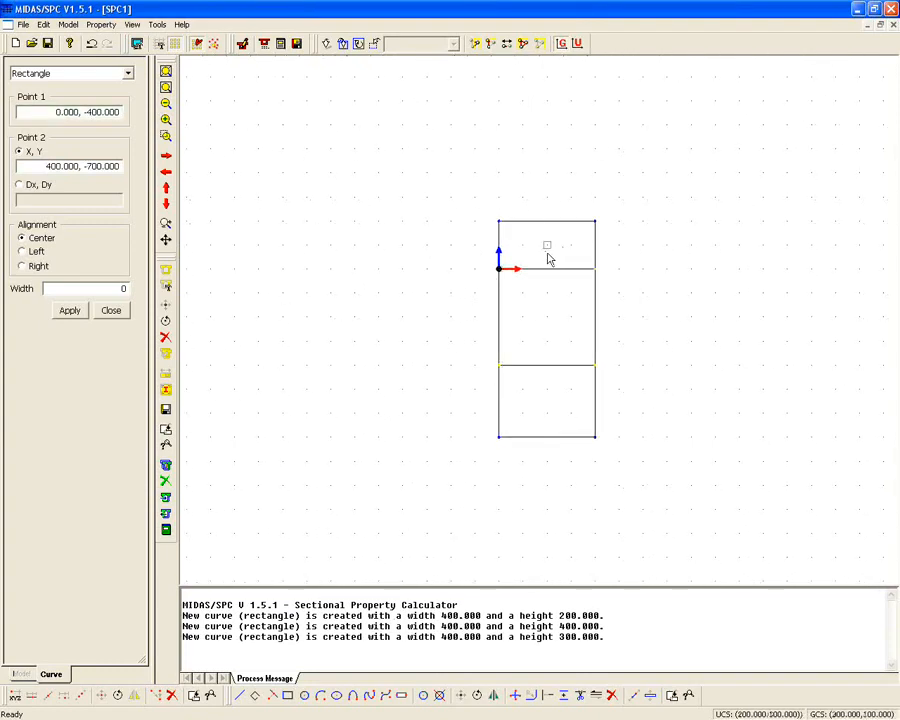
pyautogui.click(111, 310)
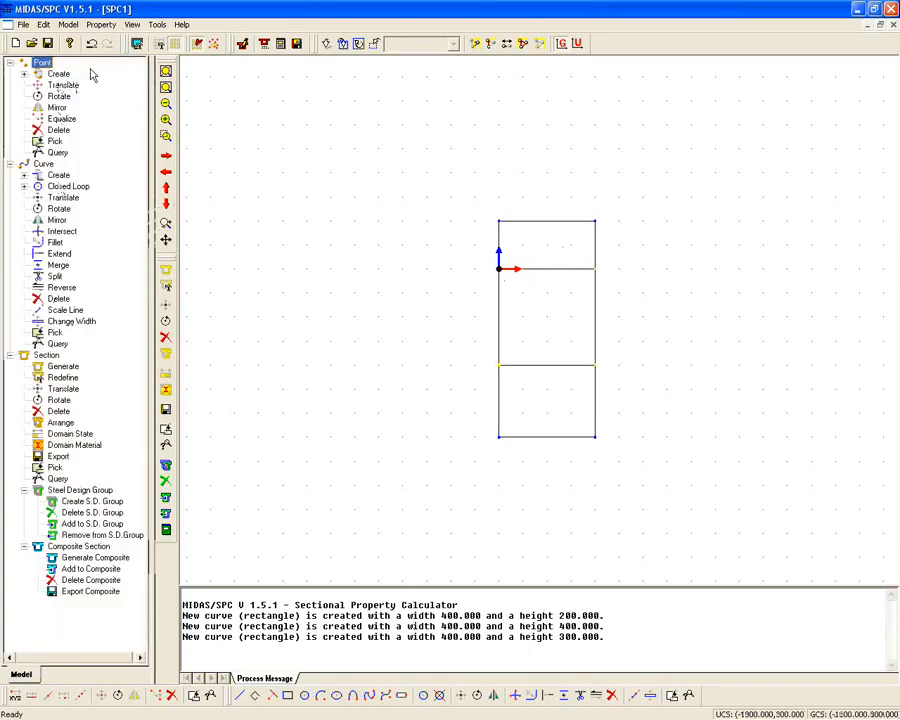
# Generate a composite section named composite with 3 parts and mat 1 as its base material
pyautogui.click(68, 25)
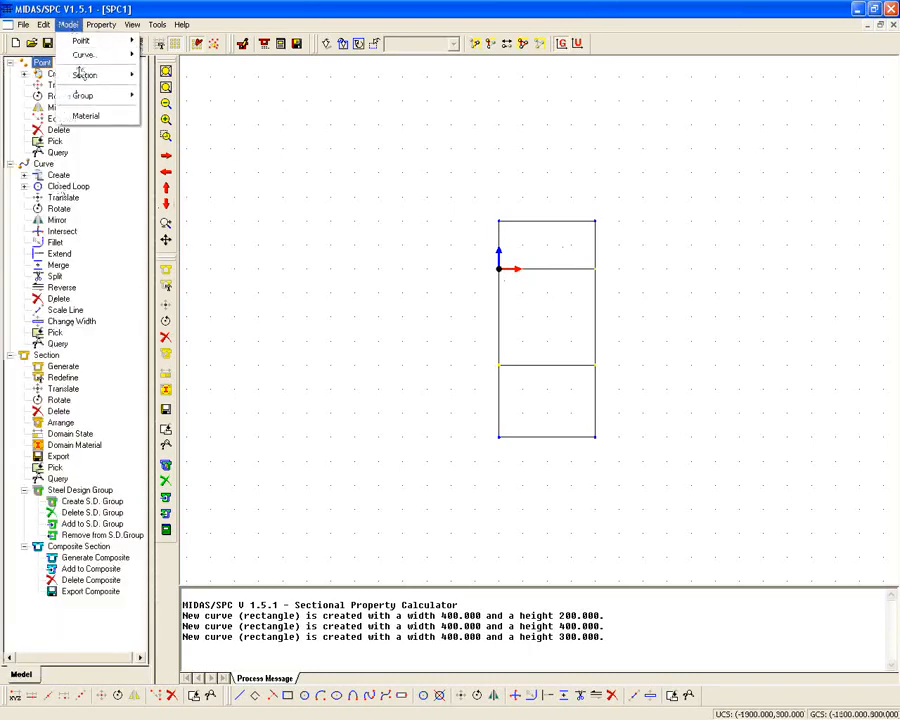
pyautogui.moveTo(83, 76)
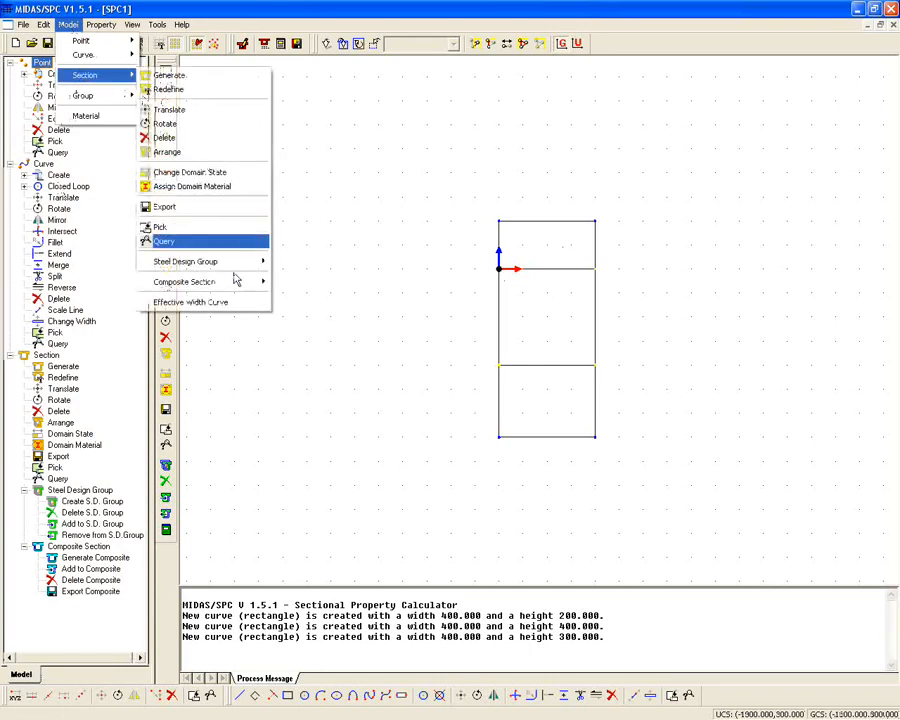
pyautogui.moveTo(233, 270)
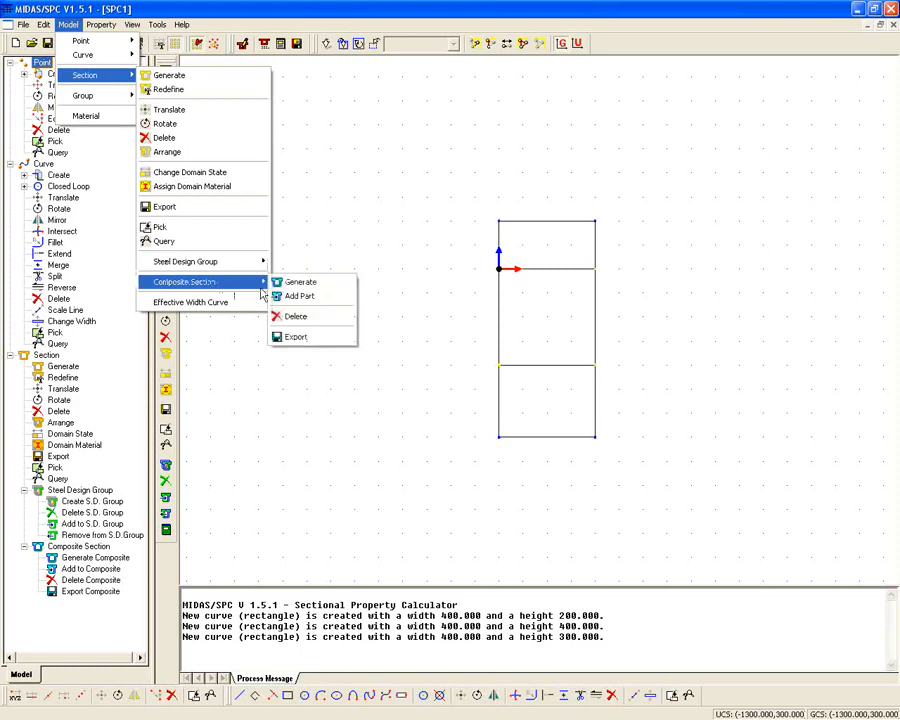
pyautogui.click(288, 281)
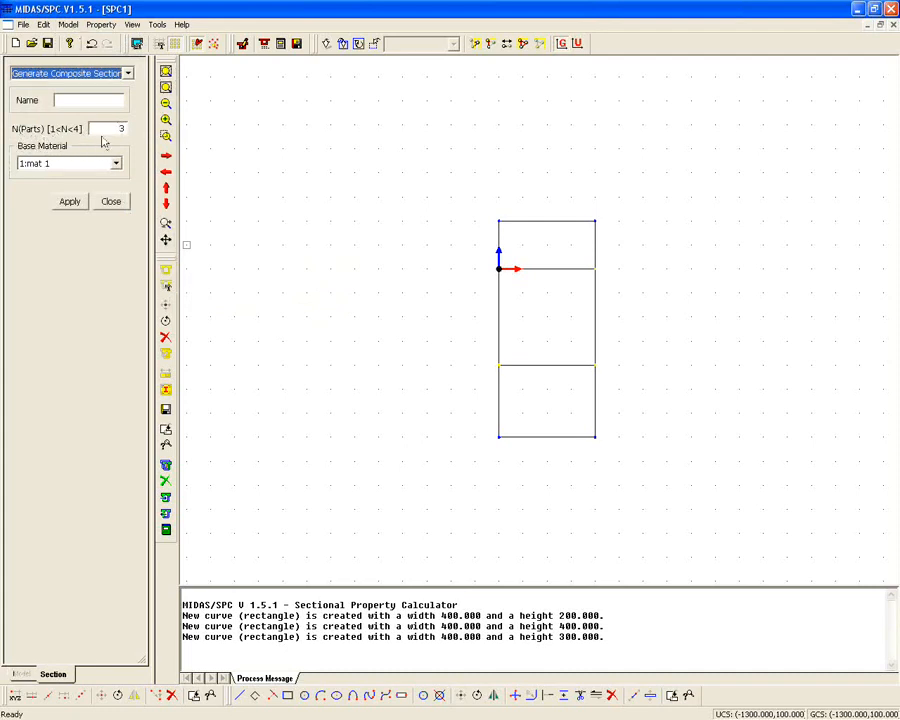
pyautogui.click(81, 100)
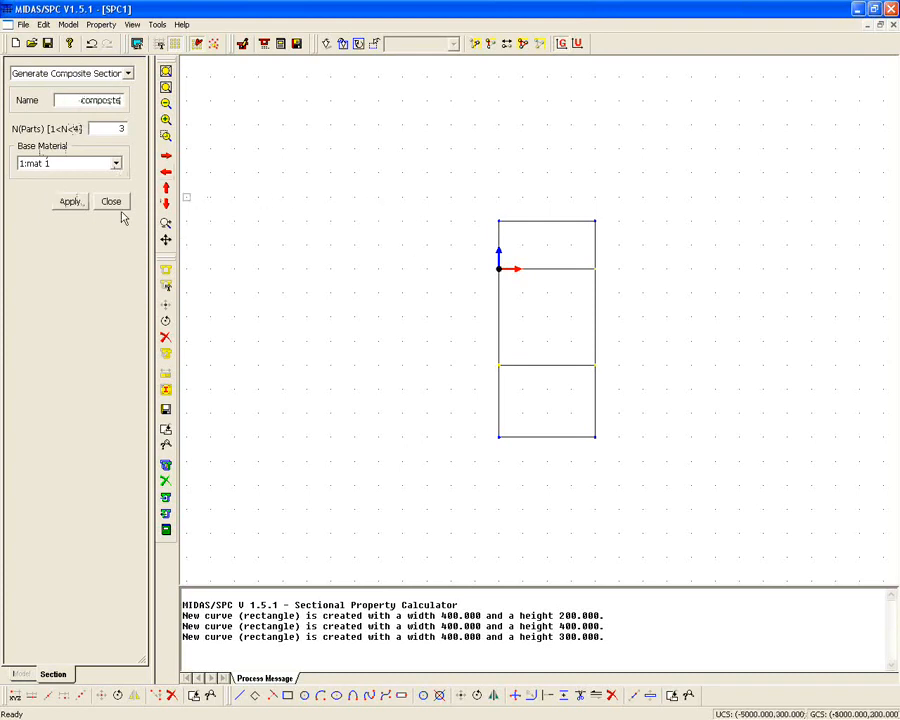
pyautogui.click(71, 201)
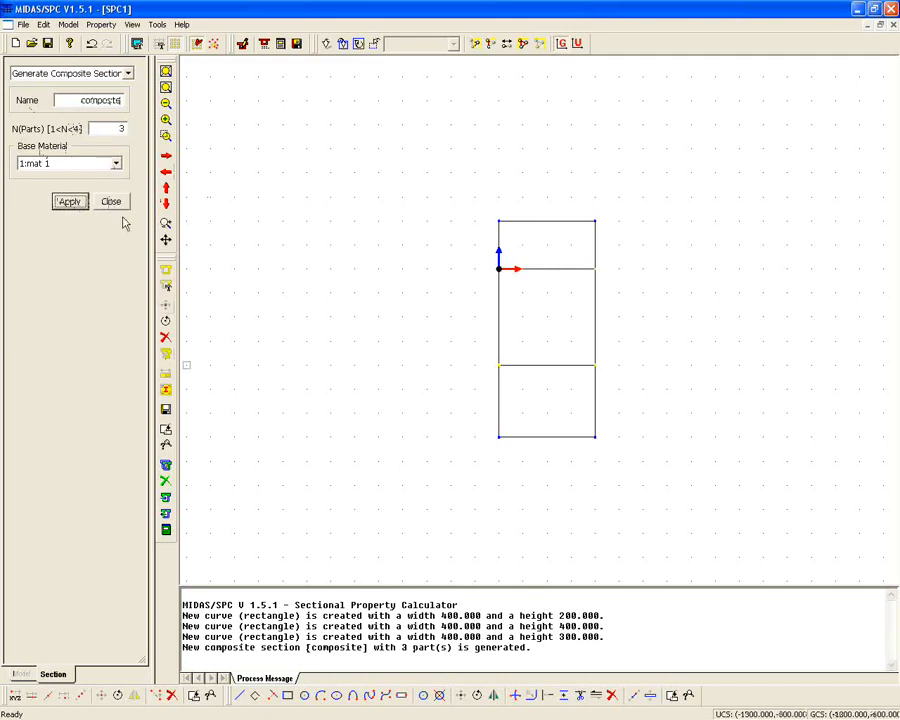
pyautogui.click(111, 201)
# Hide the point grid, and add the uppermost rectangle to the composite section as plane part 1 named top with material mat 1
pyautogui.click(68, 24)
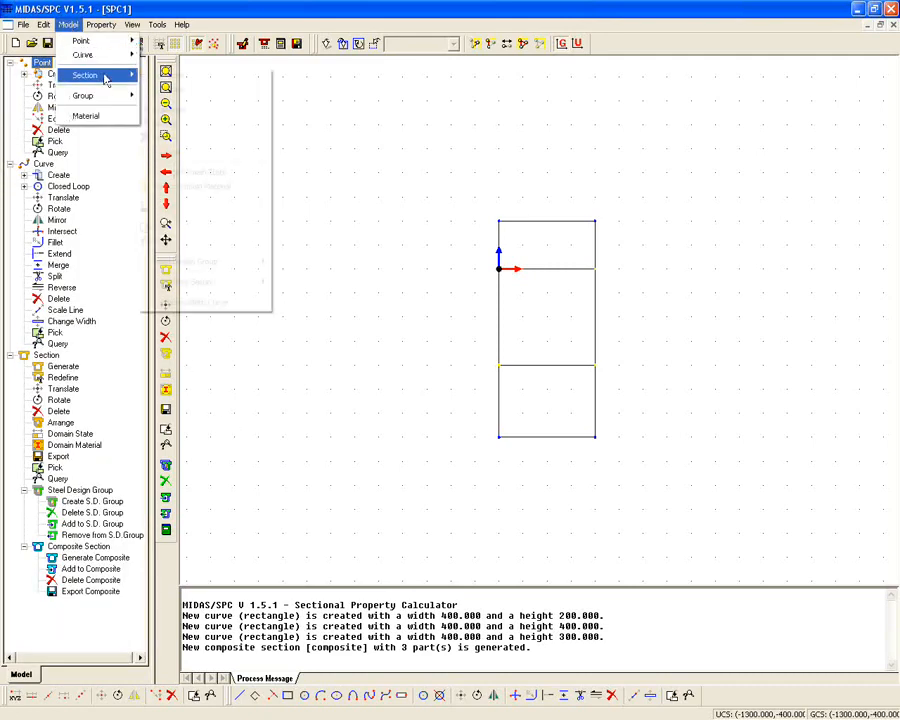
pyautogui.moveTo(205, 282)
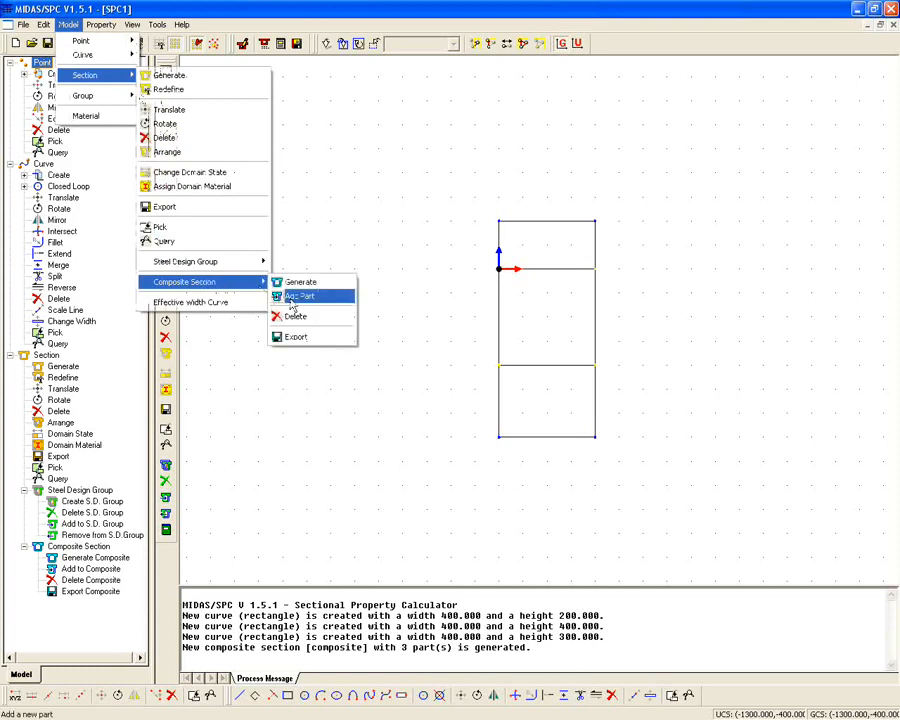
pyautogui.click(290, 293)
pyautogui.click(94, 172)
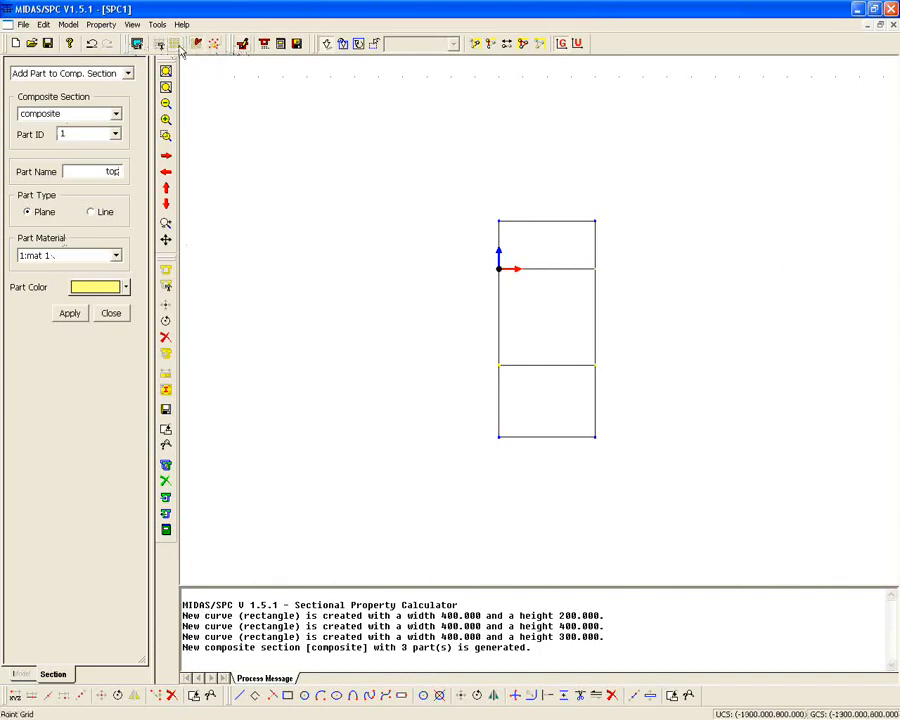
pyautogui.click(536, 223)
pyautogui.click(501, 240)
pyautogui.click(540, 269)
pyautogui.click(595, 255)
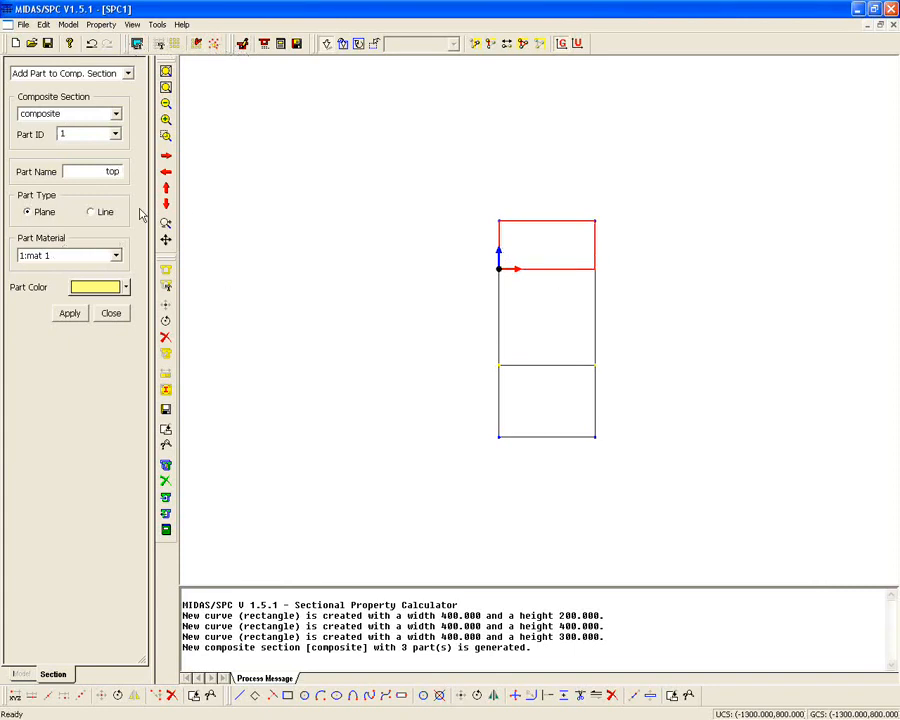
pyautogui.click(69, 314)
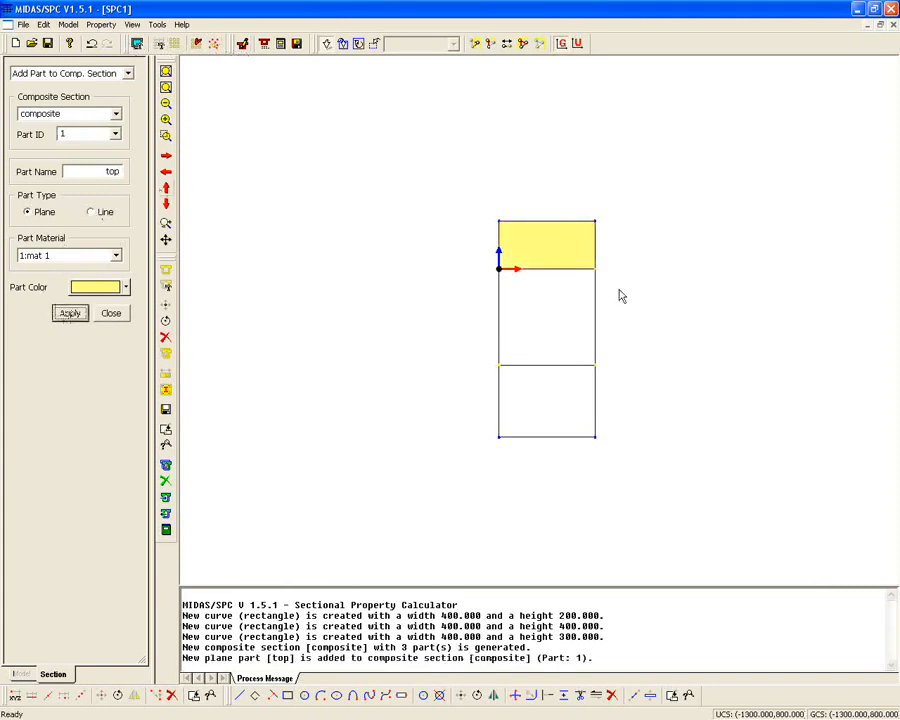
# Add the middle rectangle to the composite section as plane part 2 named mid, with material mat 2 and light blue as its color
pyautogui.doubleClick(96, 171)
pyautogui.write('mid')
pyautogui.click(115, 134)
pyautogui.click(104, 152)
pyautogui.click(70, 254)
pyautogui.click(60, 281)
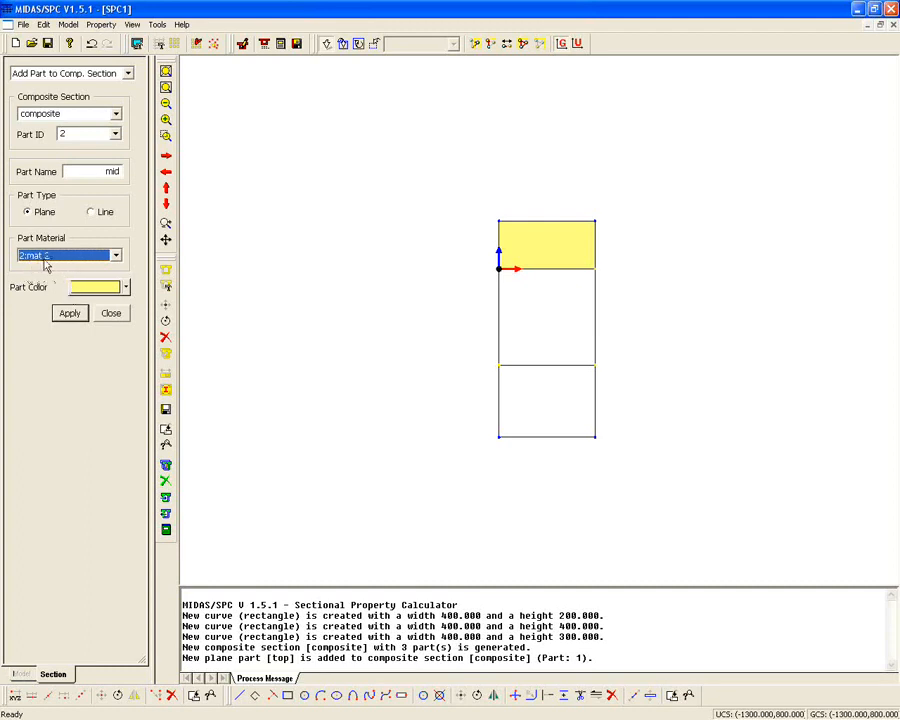
pyautogui.click(500, 315)
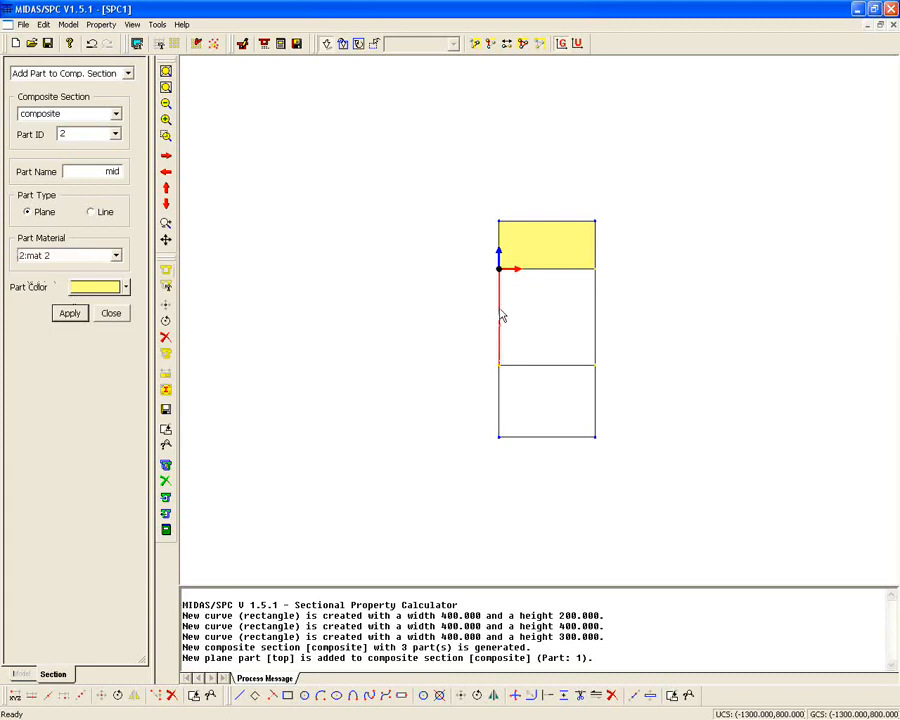
pyautogui.click(549, 270)
pyautogui.click(594, 306)
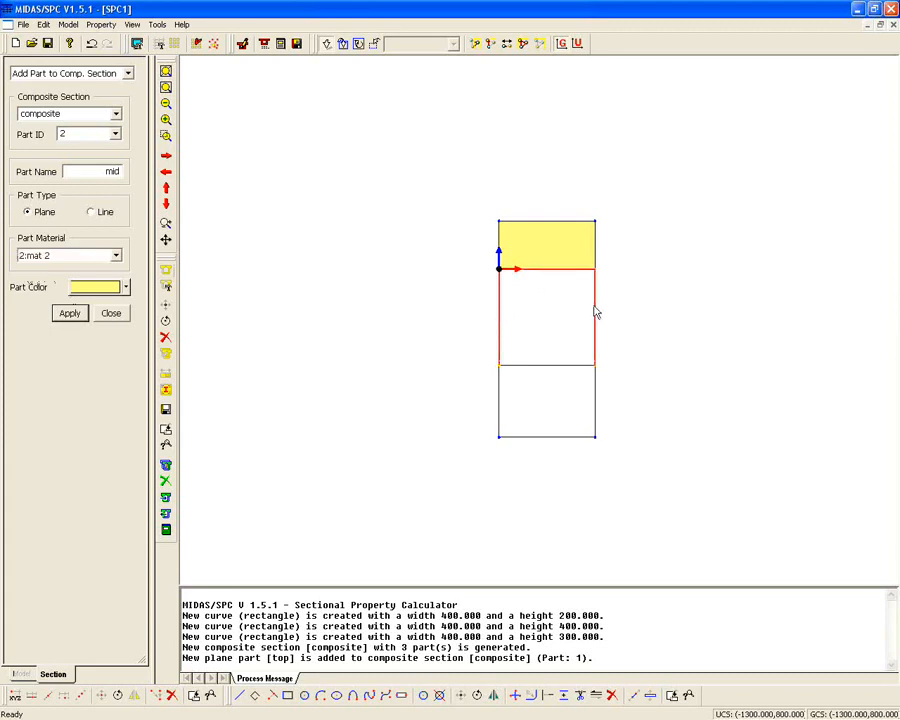
pyautogui.click(126, 287)
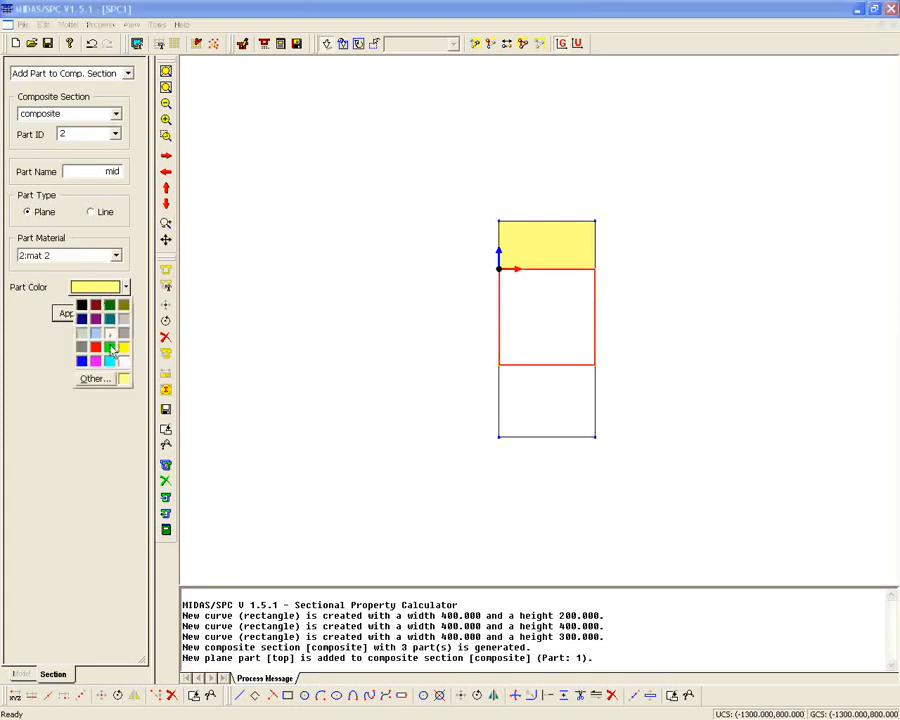
pyautogui.click(112, 343)
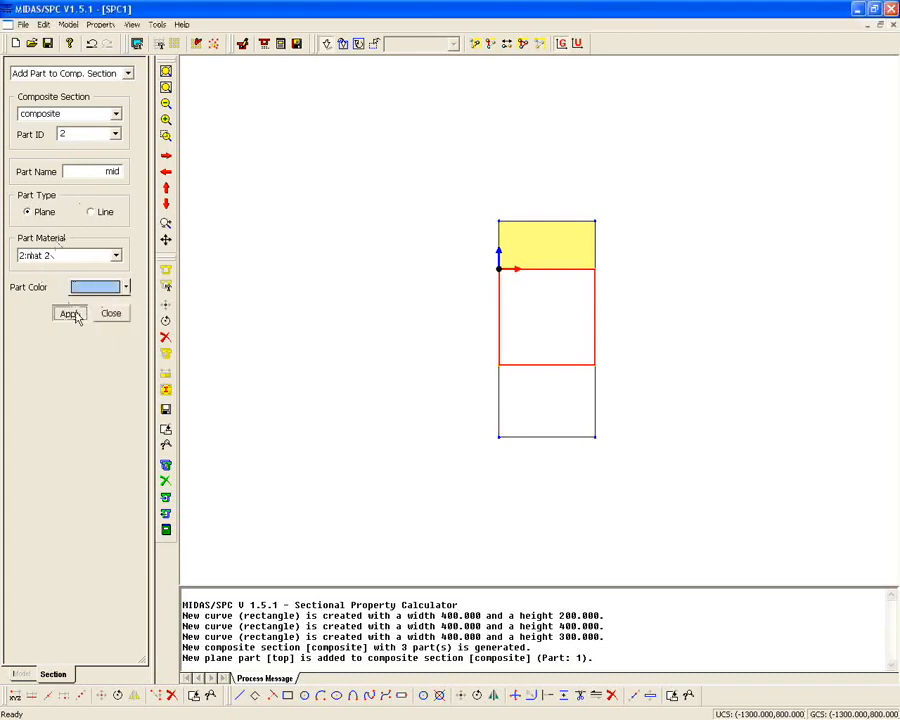
pyautogui.click(72, 314)
# Add the lowest rectangle to the composite section as plane part 3 named bot with material mat 3
pyautogui.doubleClick(97, 171)
pyautogui.press('BackSpace')
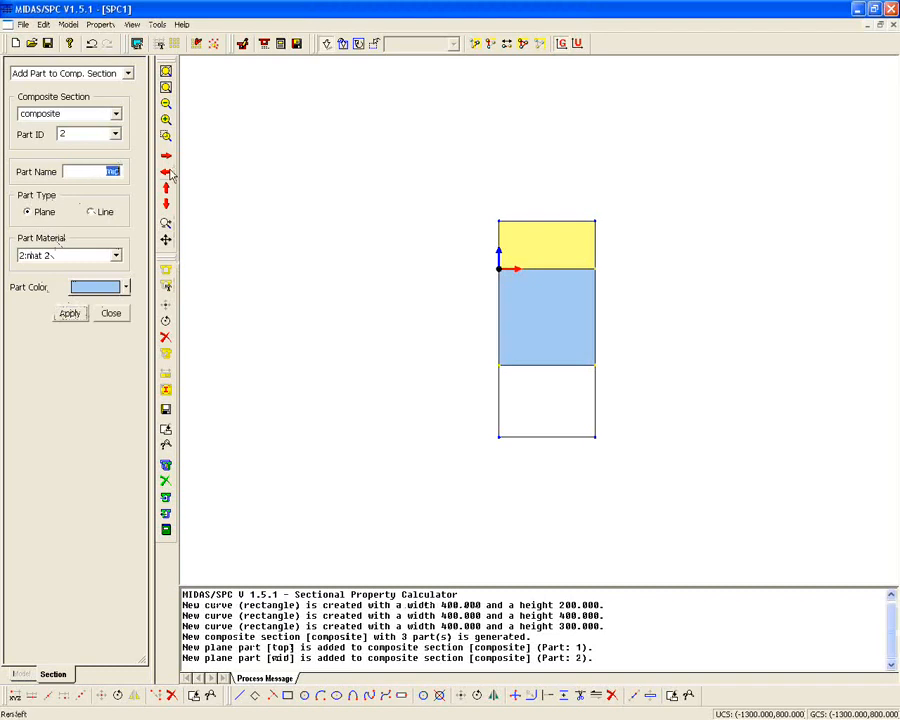
pyautogui.write('bot')
pyautogui.click(116, 256)
pyautogui.click(74, 289)
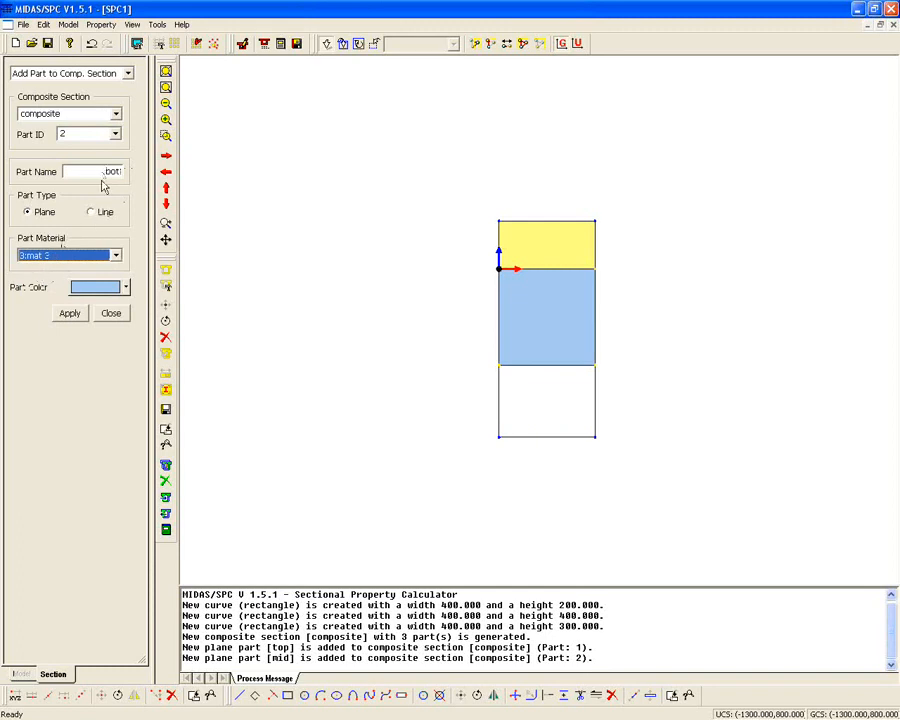
pyautogui.moveTo(100, 172); pyautogui.dragTo(131, 175)
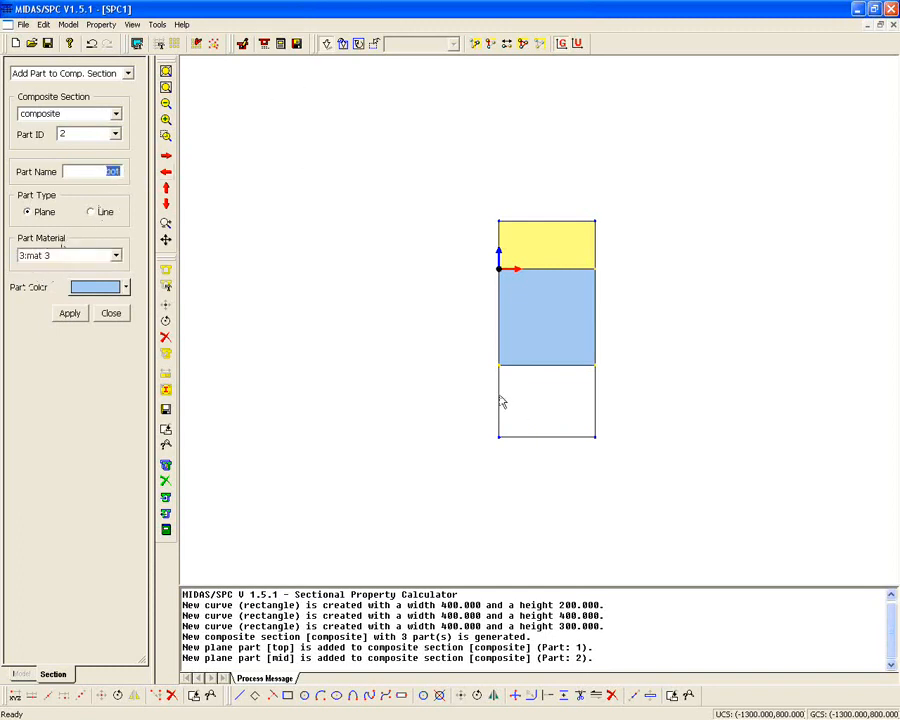
pyautogui.click(501, 399)
pyautogui.click(565, 366)
pyautogui.click(595, 399)
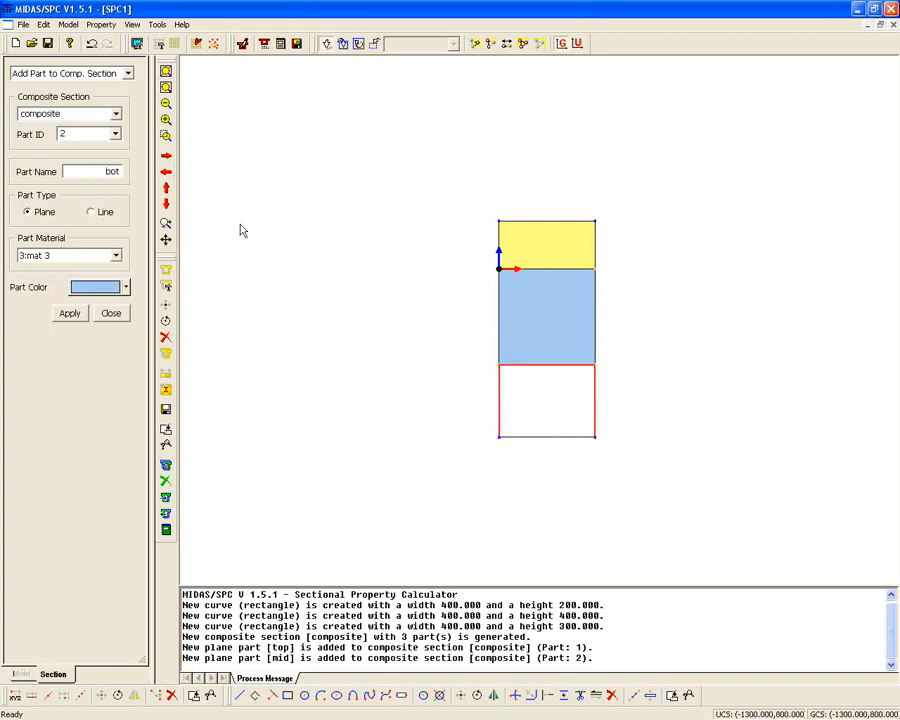
pyautogui.click(110, 134)
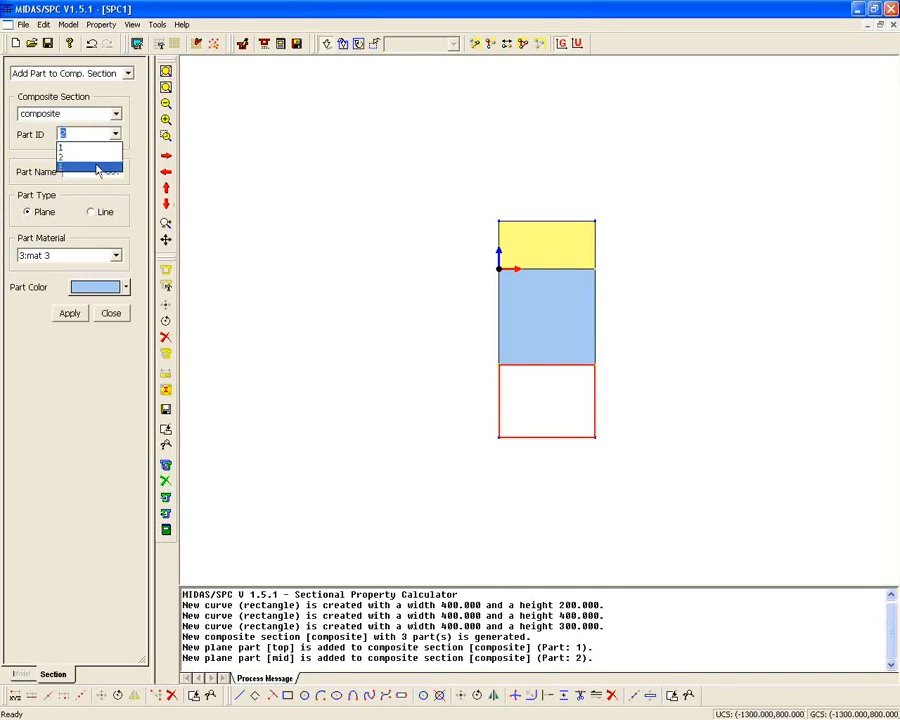
pyautogui.click(96, 166)
pyautogui.click(70, 315)
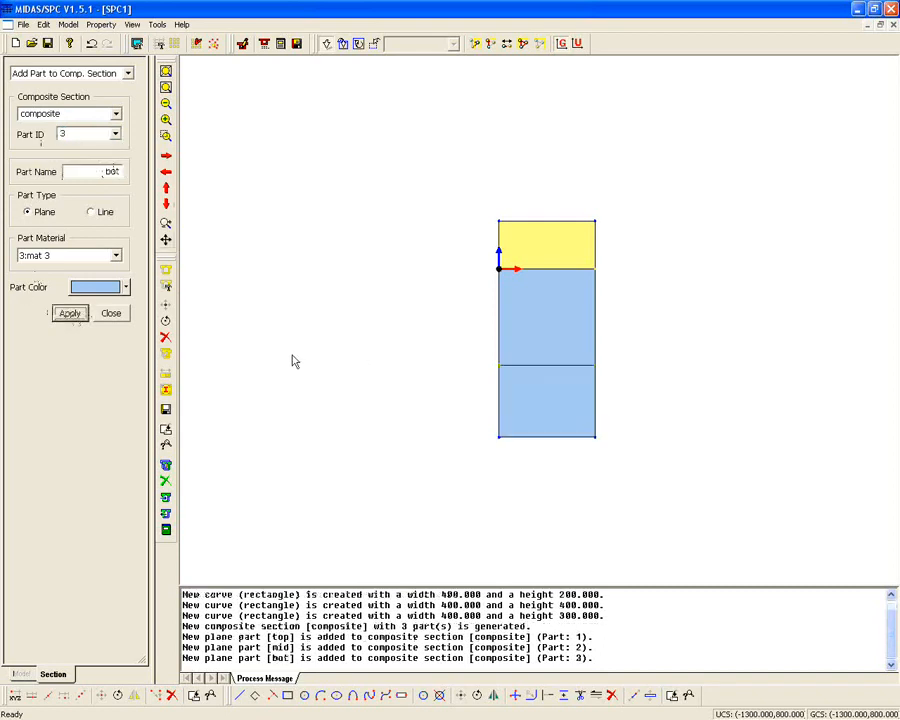
# Calculate the properties of the whole three-part composite section with a mesh size of 100
pyautogui.moveTo(462, 373); pyautogui.dragTo(426, 346, button='middle')
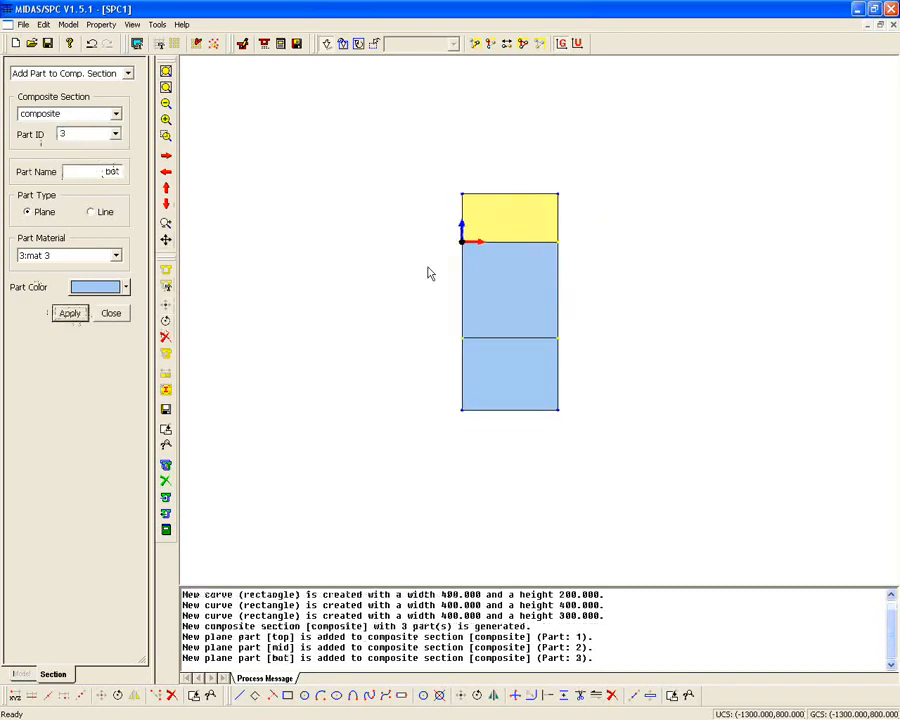
pyautogui.click(80, 28)
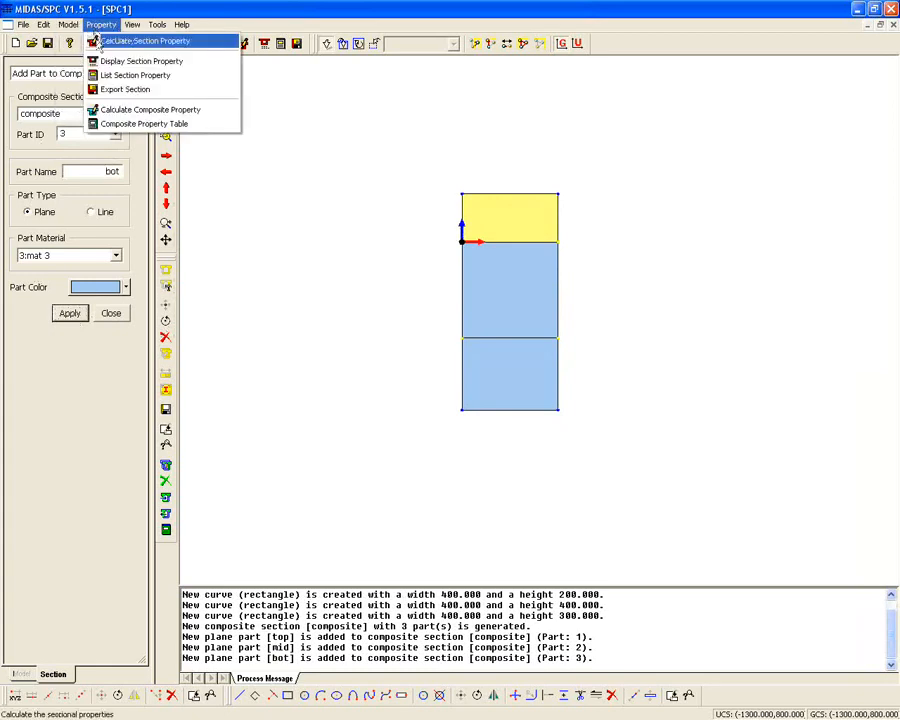
pyautogui.click(118, 109)
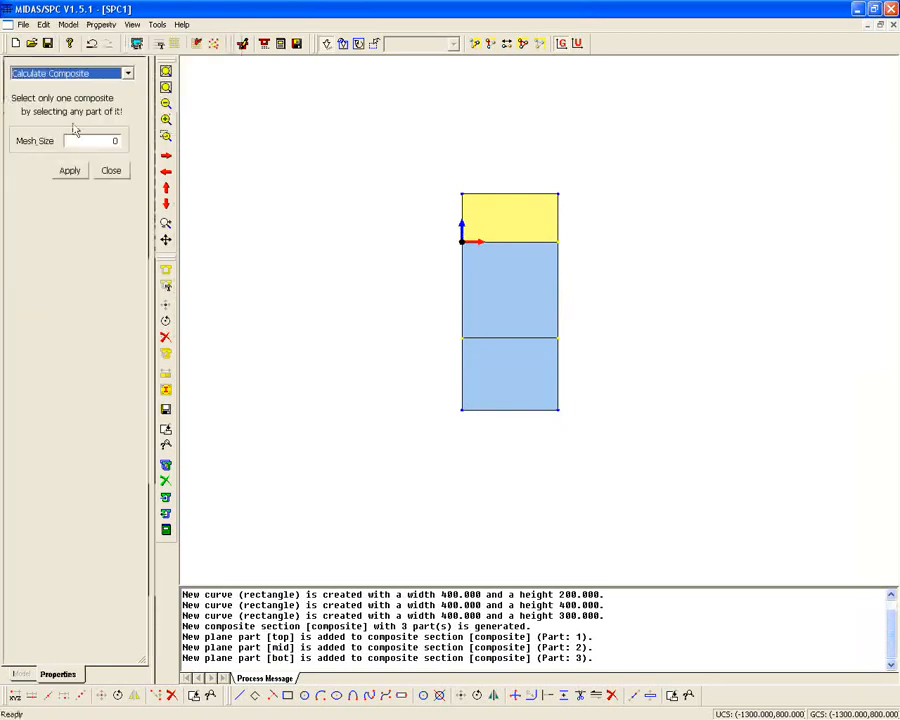
pyautogui.doubleClick(100, 138)
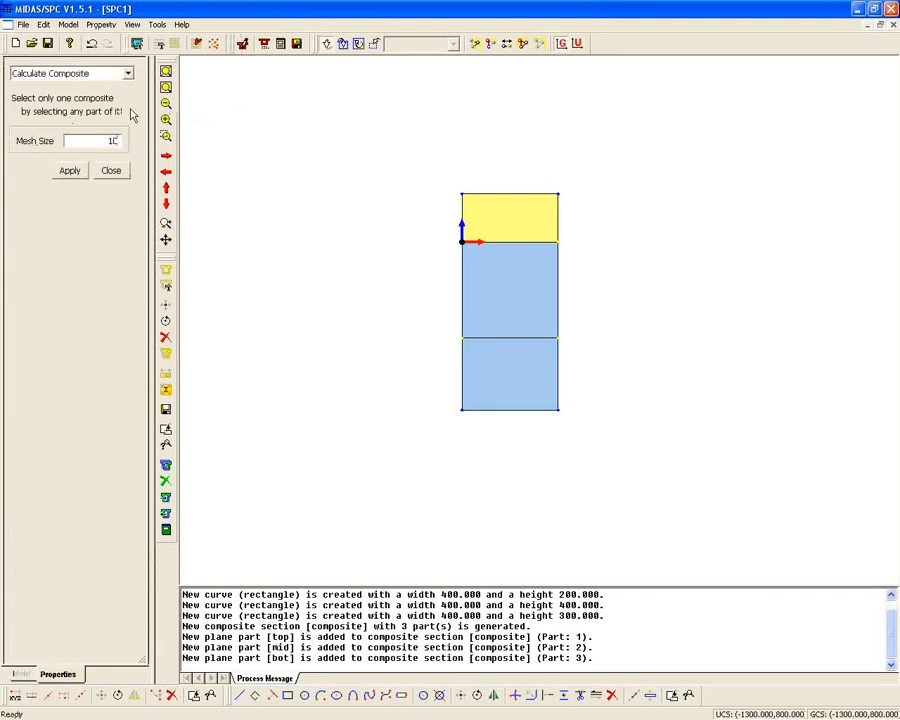
pyautogui.moveTo(348, 137); pyautogui.dragTo(600, 466)
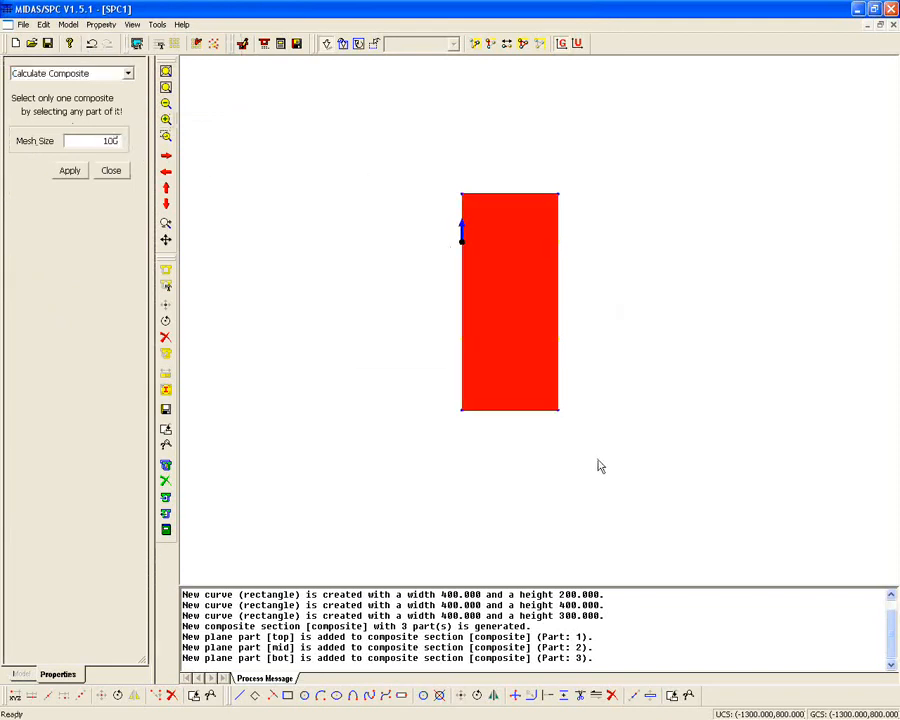
pyautogui.click(70, 171)
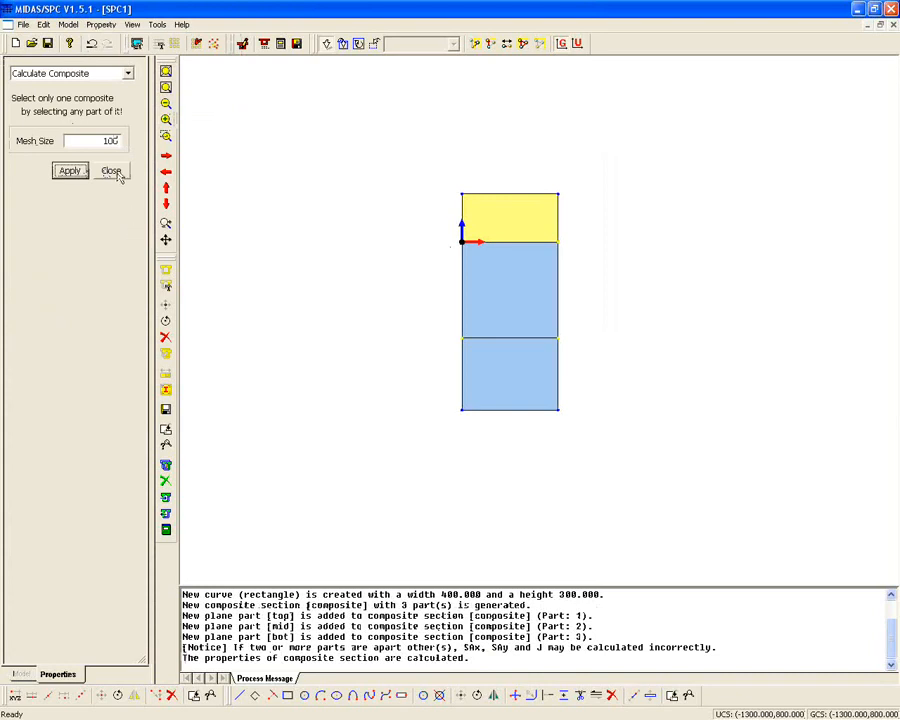
pyautogui.click(113, 172)
# Review the calculated section properties of the top, mid and bot parts in the result list
pyautogui.click(98, 26)
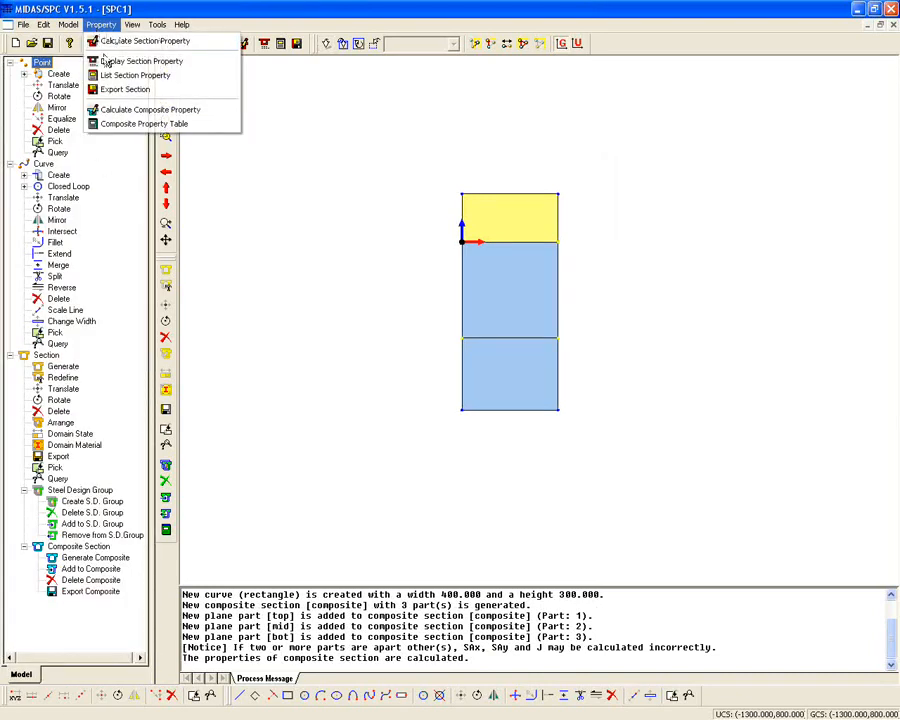
pyautogui.click(115, 79)
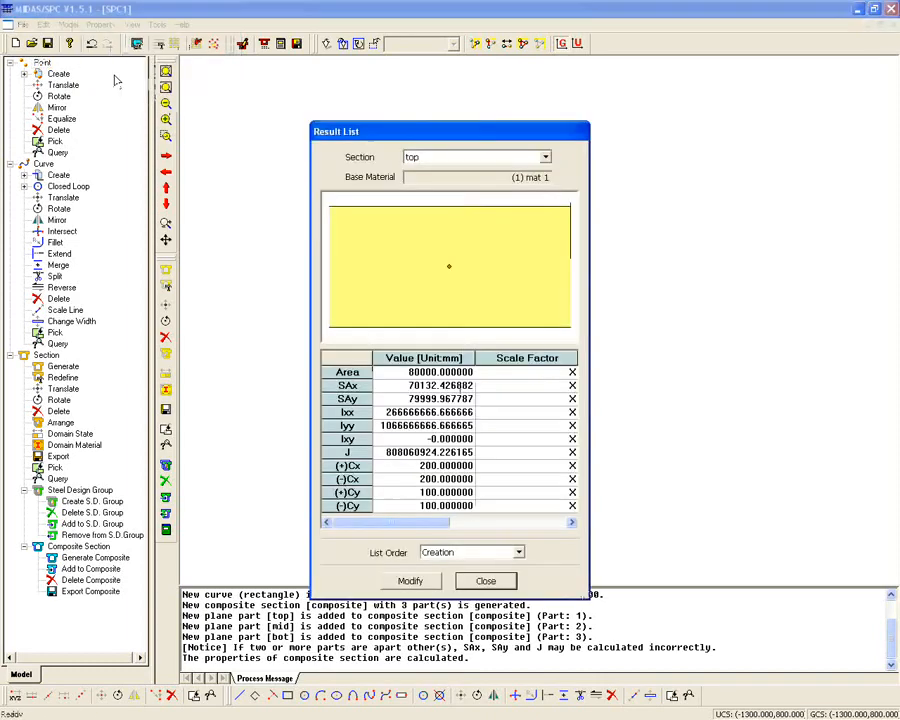
pyautogui.moveTo(506, 147); pyautogui.dragTo(497, 134)
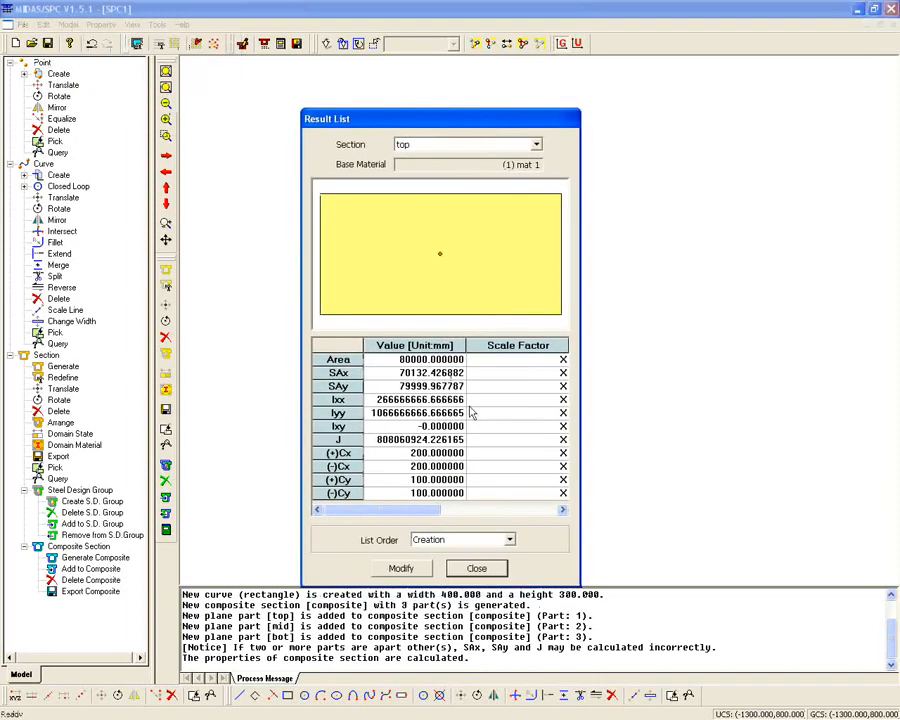
pyautogui.click(481, 146)
pyautogui.click(484, 167)
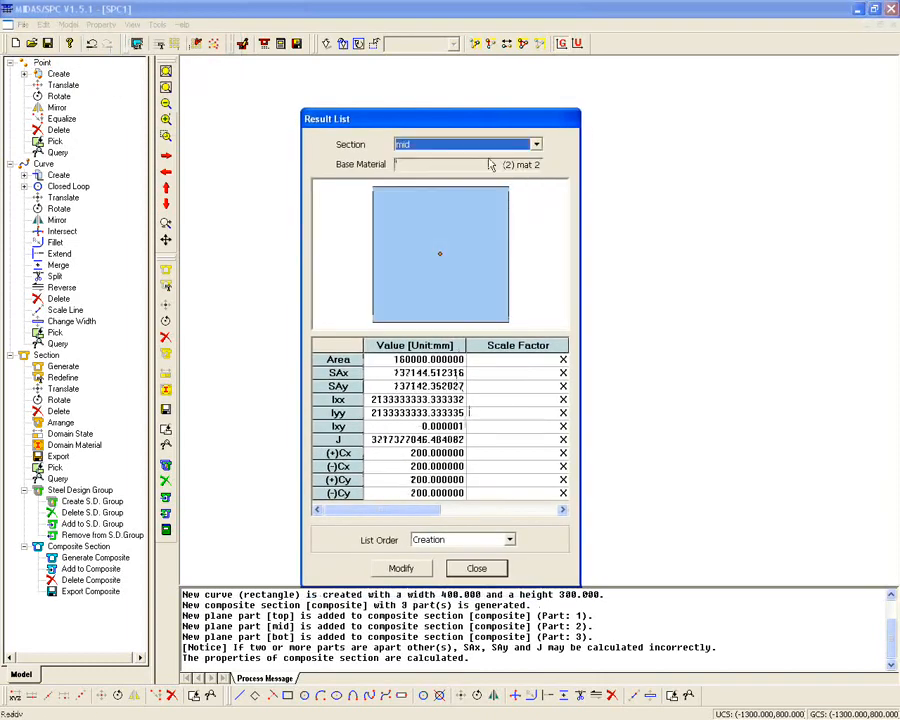
pyautogui.click(490, 145)
pyautogui.click(497, 177)
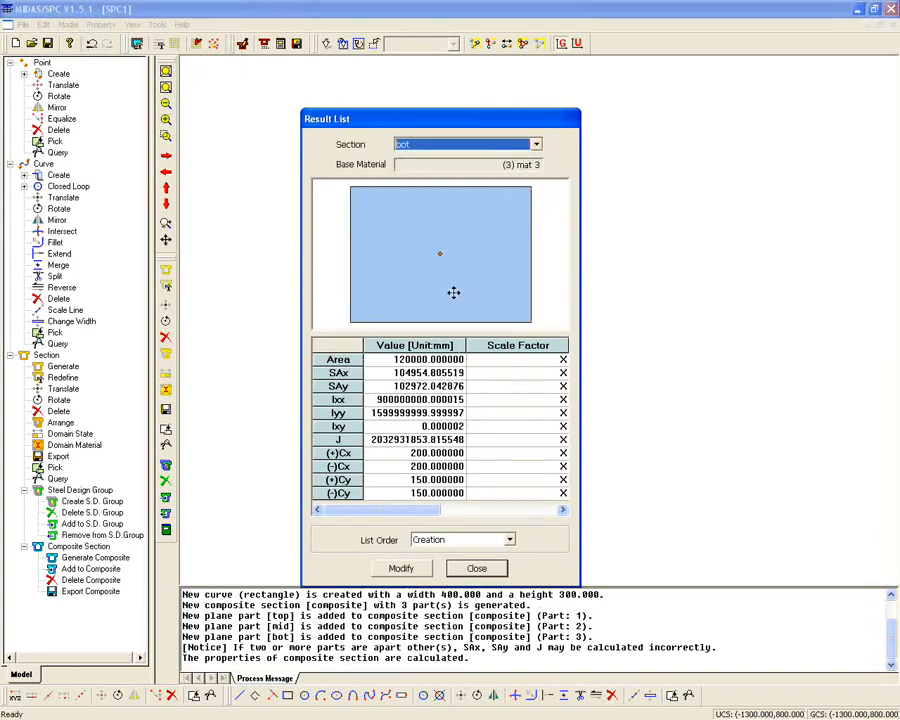
pyautogui.click(477, 568)
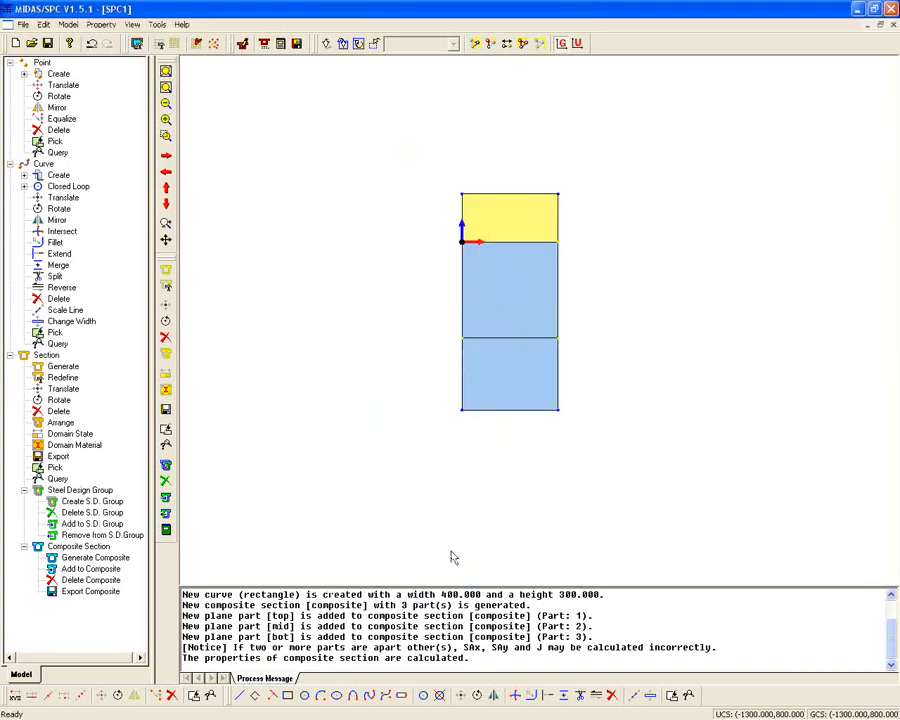
# Set up a composite section export to a file named composite section in the Model for Import folder
pyautogui.click(22, 24)
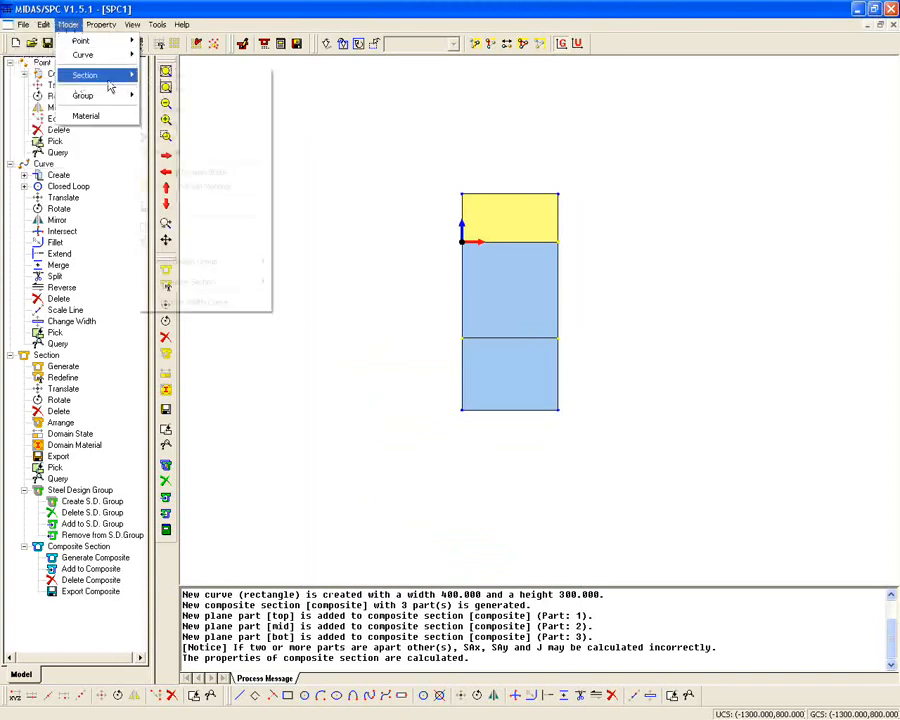
pyautogui.moveTo(110, 87)
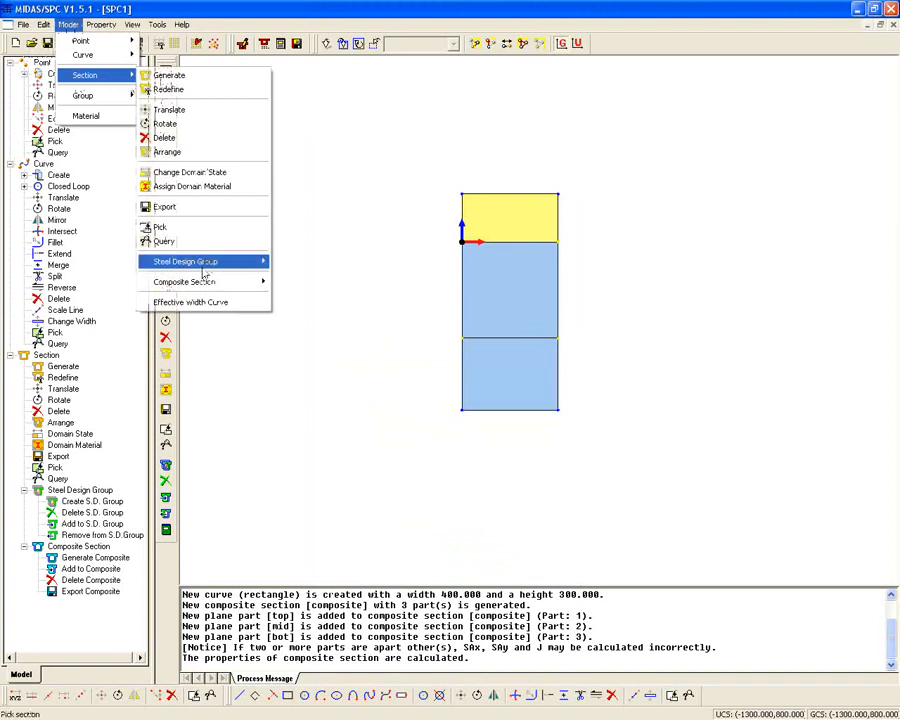
pyautogui.moveTo(212, 281)
pyautogui.click(288, 338)
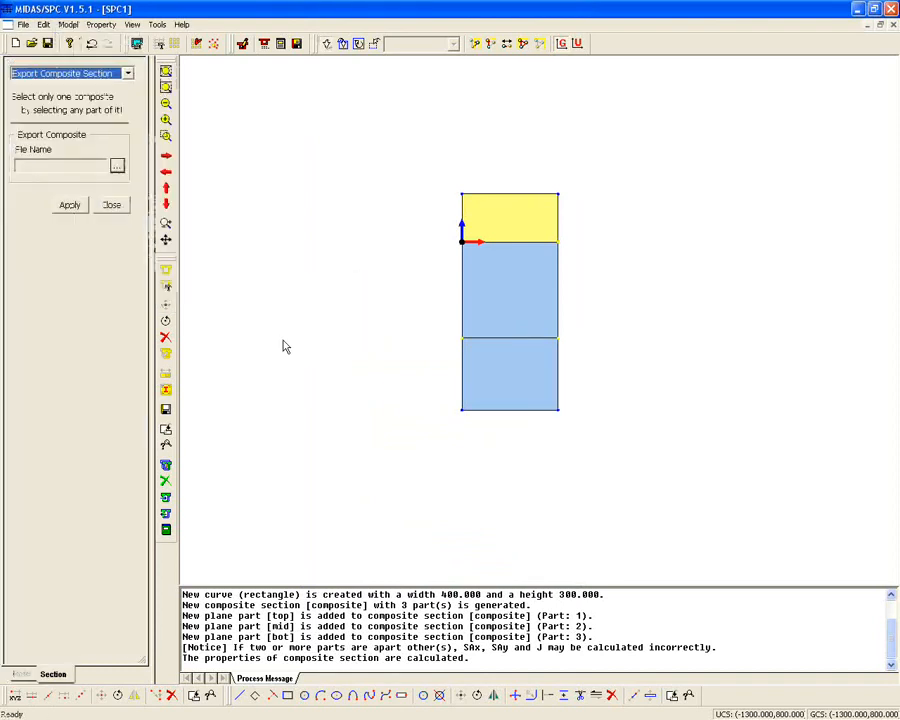
pyautogui.click(116, 167)
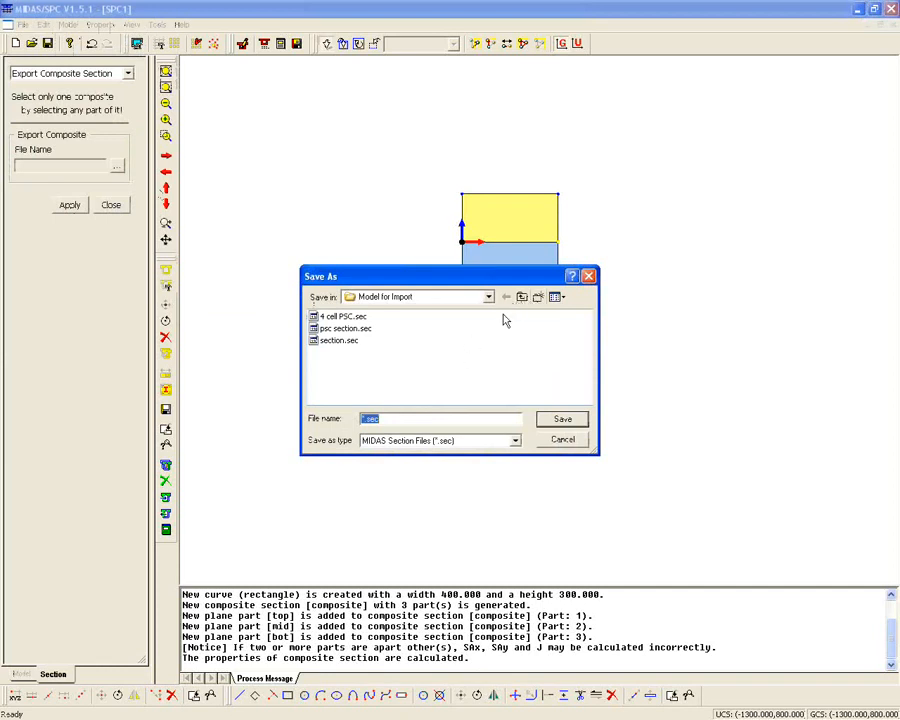
pyautogui.click(432, 390)
pyautogui.moveTo(388, 421); pyautogui.dragTo(315, 419)
pyautogui.write('s')
pyautogui.press('BackSpace')
pyautogui.write('composite')
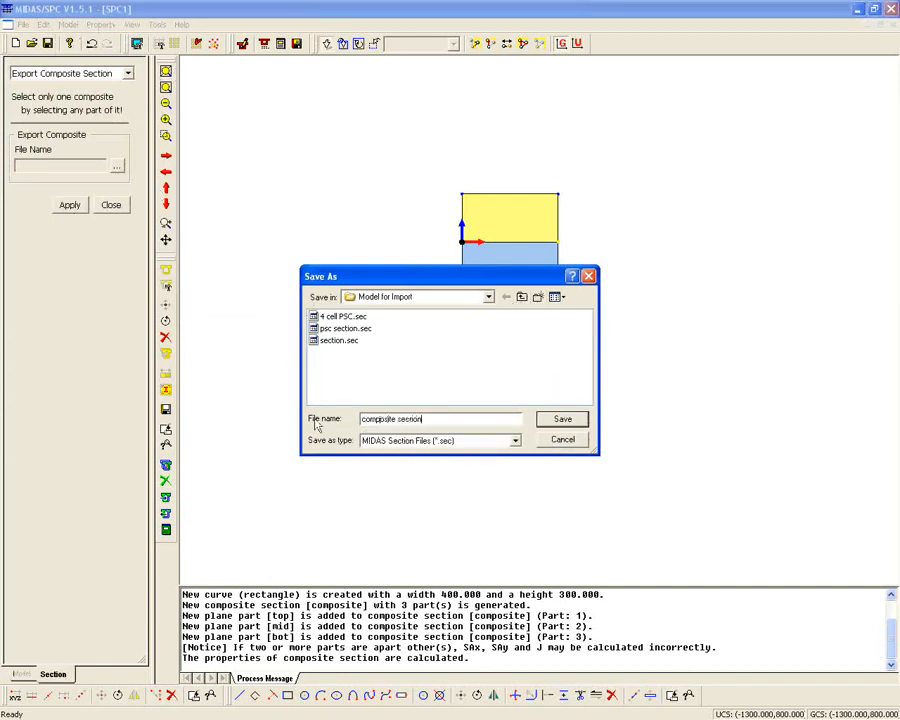
pyautogui.click(540, 421)
# Export the whole three-part composite section to the chosen file
pyautogui.moveTo(378, 145); pyautogui.dragTo(681, 496)
pyautogui.click(85, 205)
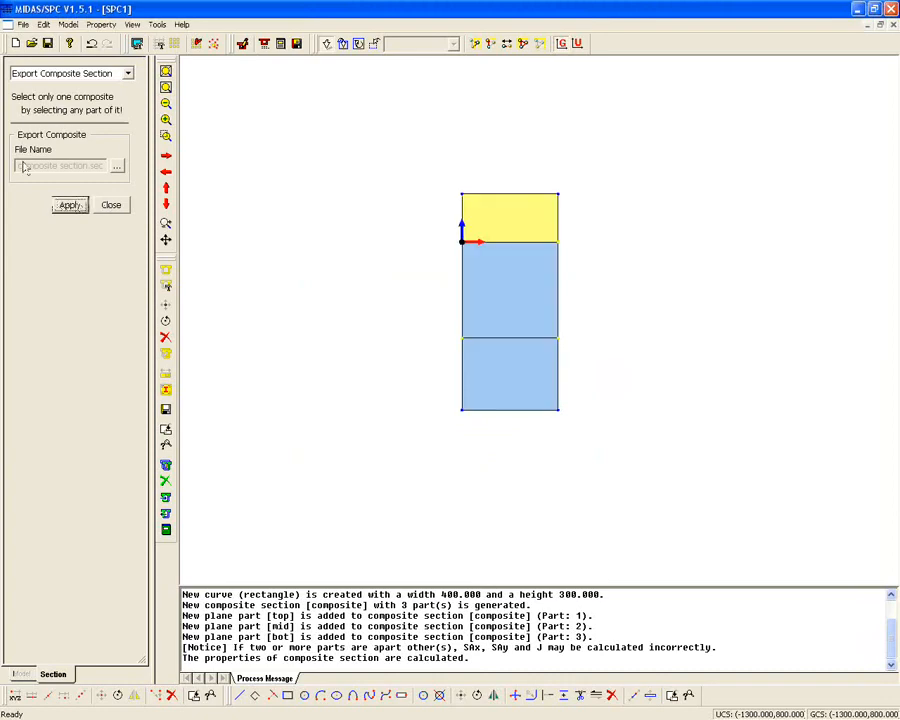
pyautogui.click(110, 205)
# Exit the Sectional Property Calculator without saving SPC1, return to midas Civil and dismiss its pending save dialog
pyautogui.click(891, 8)
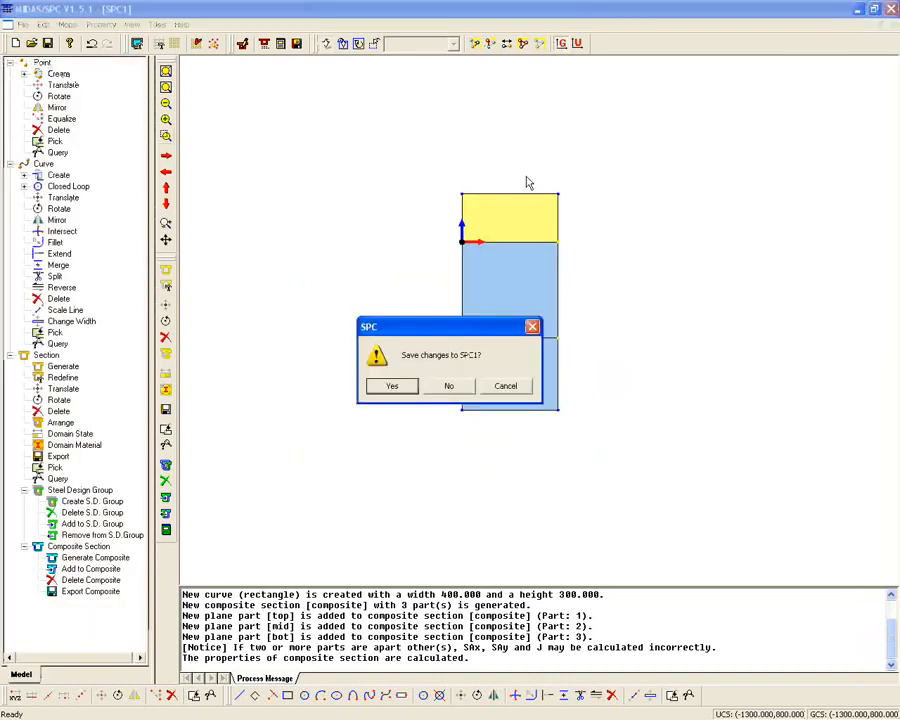
pyautogui.click(449, 387)
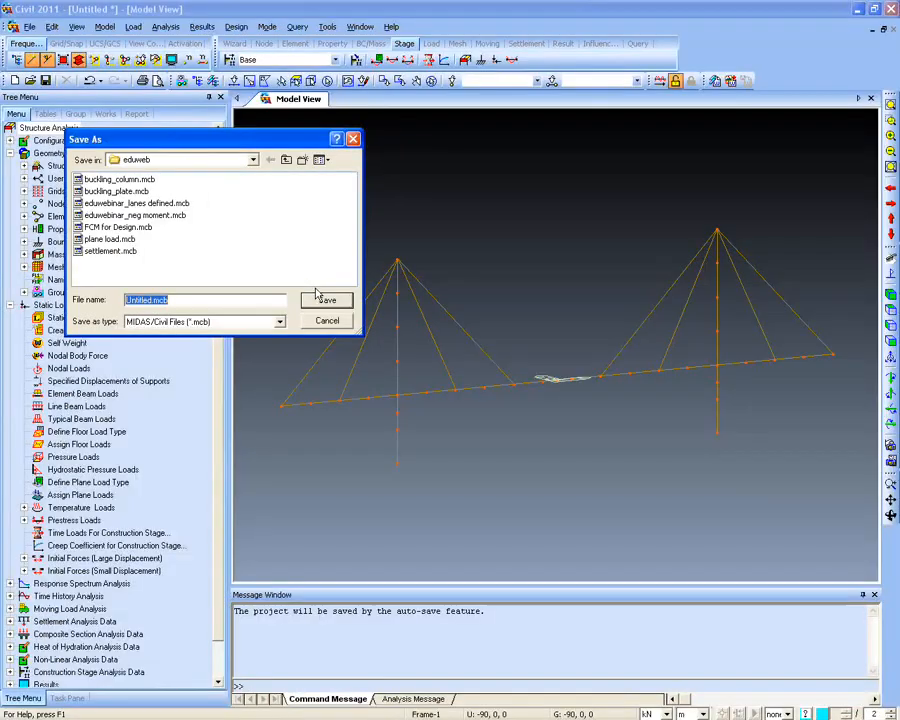
pyautogui.click(352, 140)
# Start a new project, discarding the unsaved cable-stayed model
pyautogui.click(29, 26)
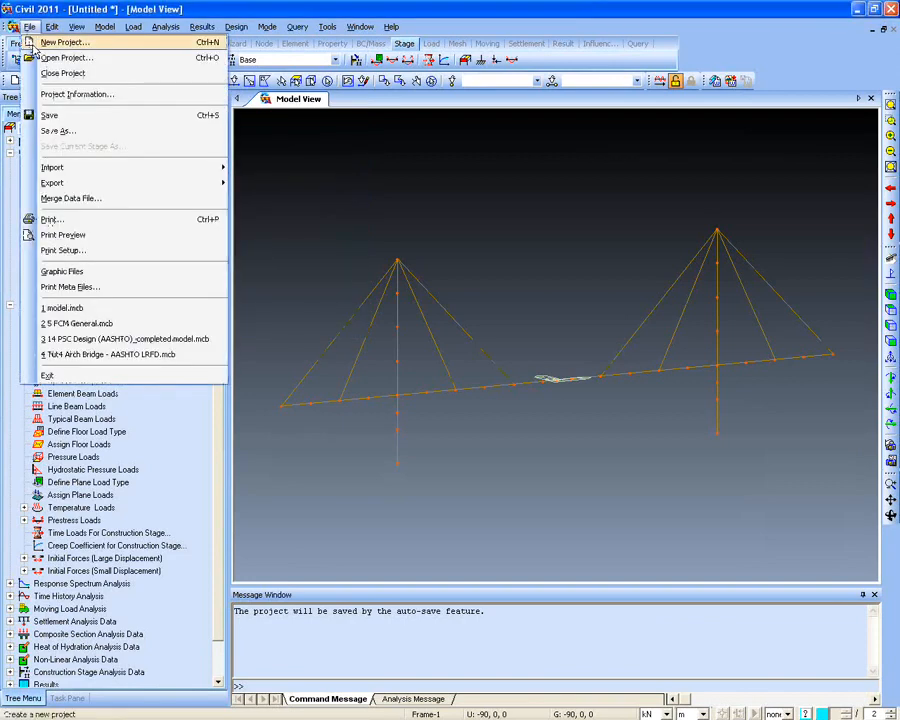
pyautogui.click(45, 40)
pyautogui.click(452, 387)
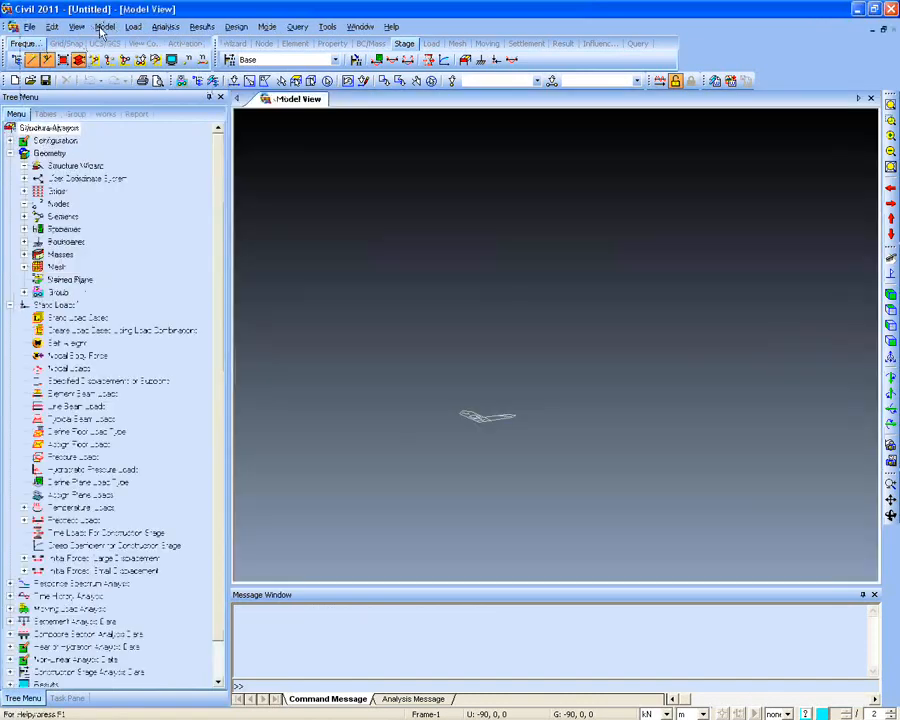
# Begin a new section definition as a composite section of type Composite-General
pyautogui.click(101, 25)
pyautogui.moveTo(193, 190)
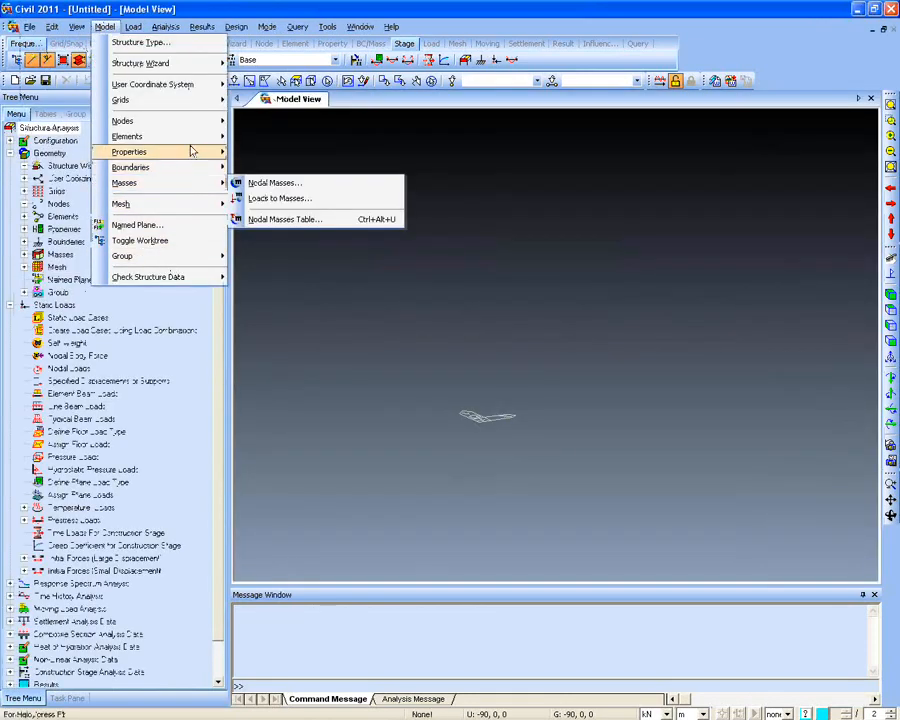
pyautogui.moveTo(195, 151)
pyautogui.click(300, 268)
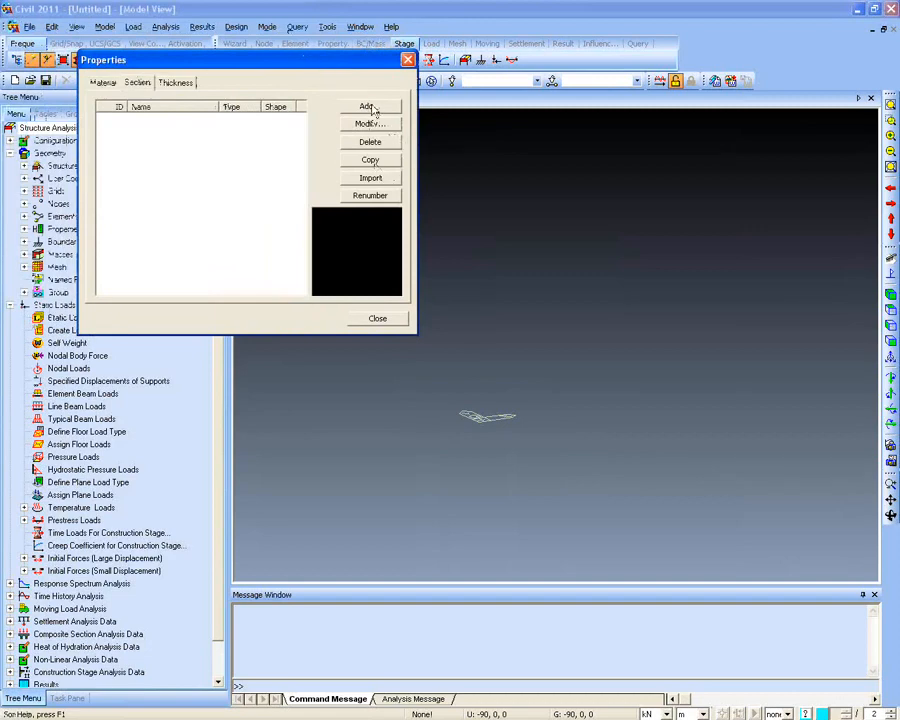
pyautogui.click(369, 106)
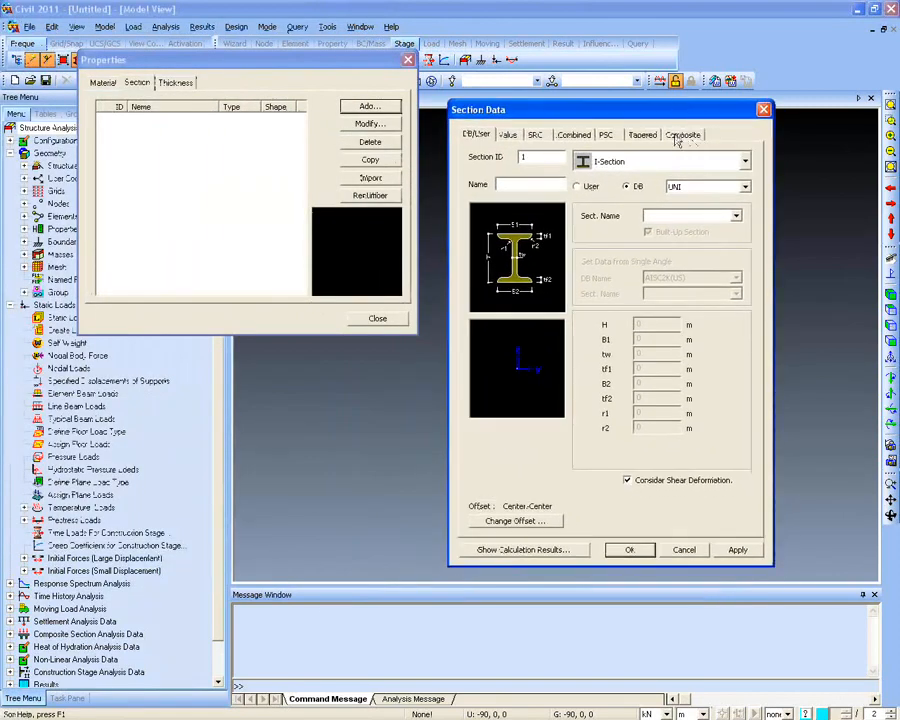
pyautogui.click(680, 136)
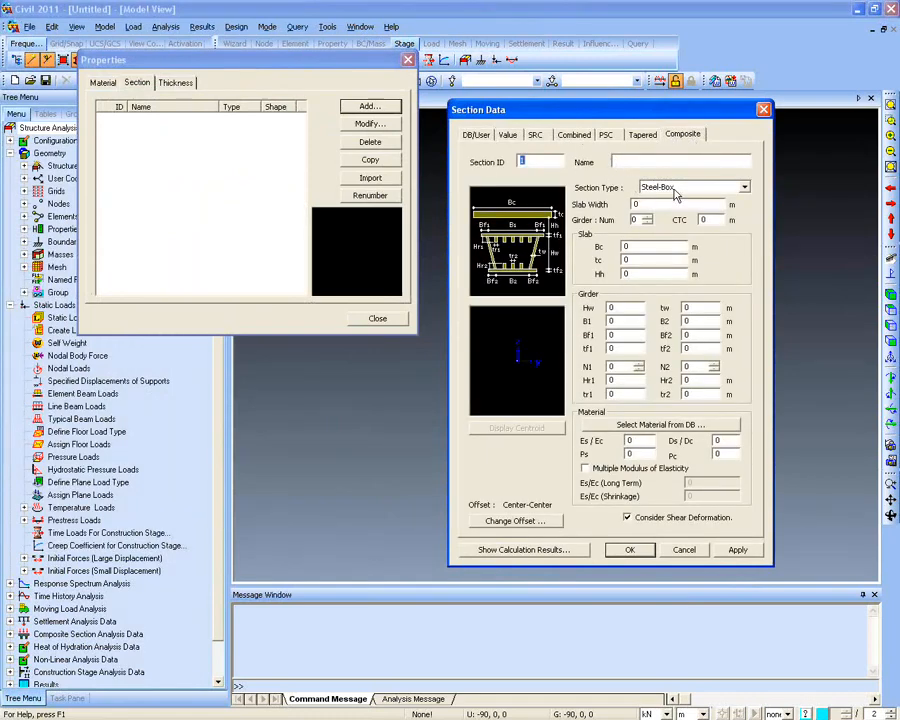
pyautogui.click(672, 190)
pyautogui.click(677, 246)
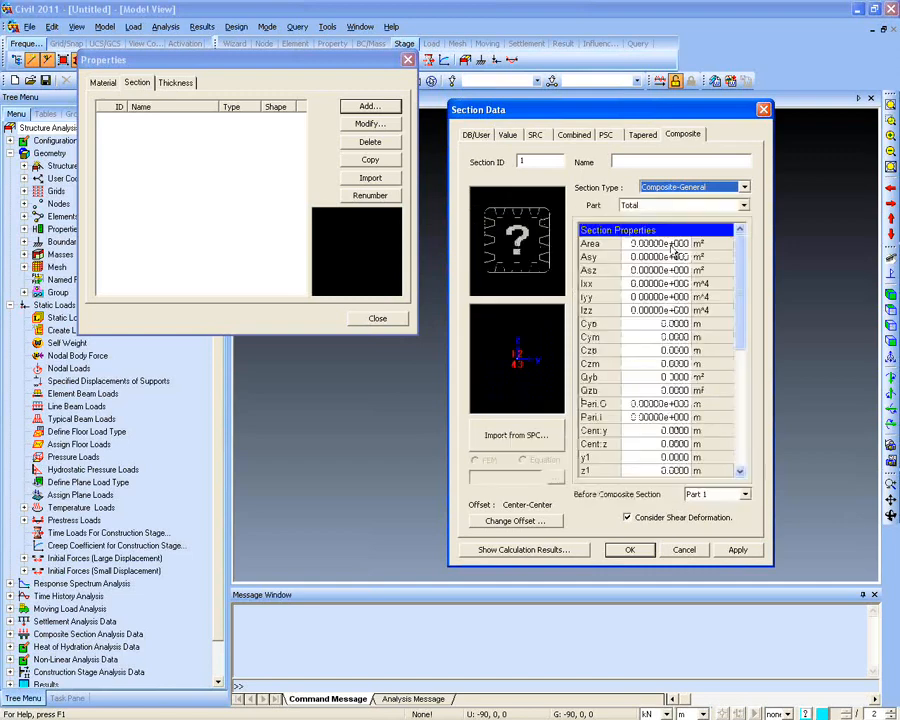
# Import composite section.sec from the Model for Import folder inside PSC Design into the new section
pyautogui.click(516, 435)
pyautogui.moveTo(296, 130); pyautogui.dragTo(483, 139)
pyautogui.click(475, 171)
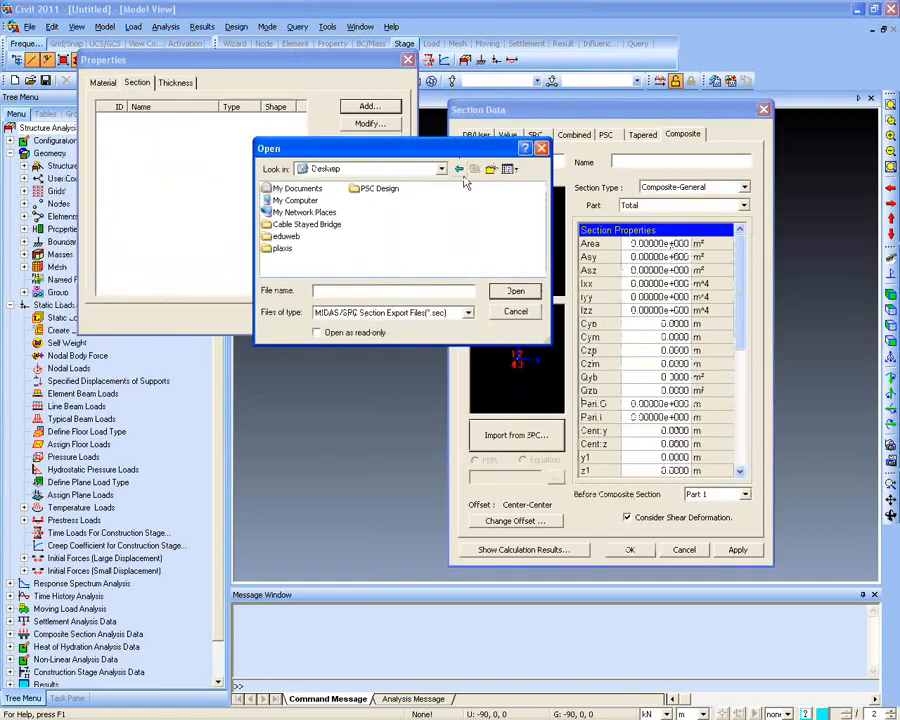
pyautogui.doubleClick(377, 189)
pyautogui.doubleClick(287, 191)
pyautogui.doubleClick(296, 200)
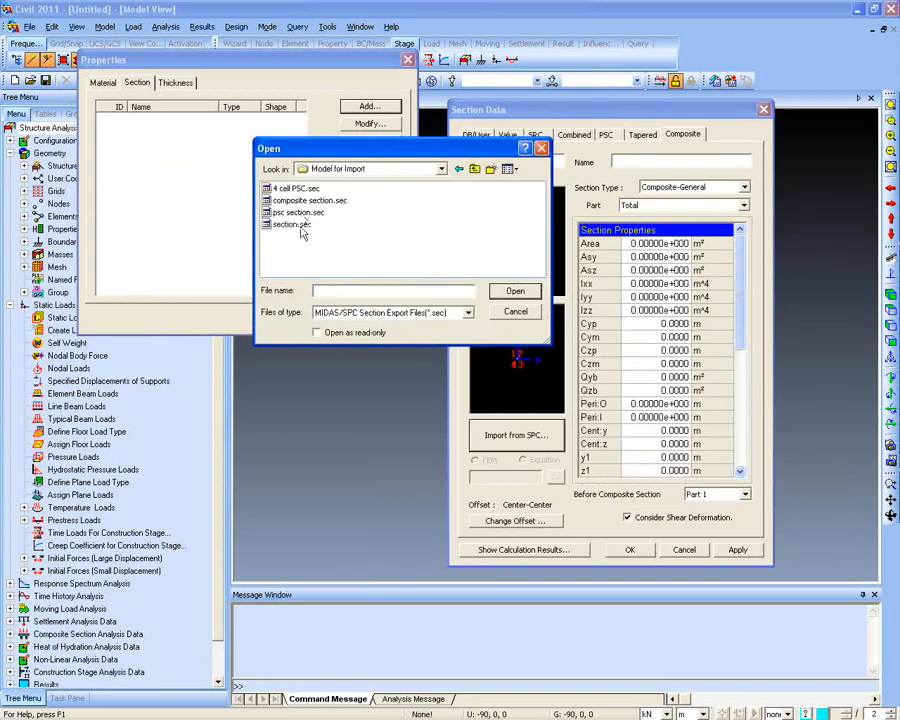
pyautogui.doubleClick(316, 200)
pyautogui.click(587, 432)
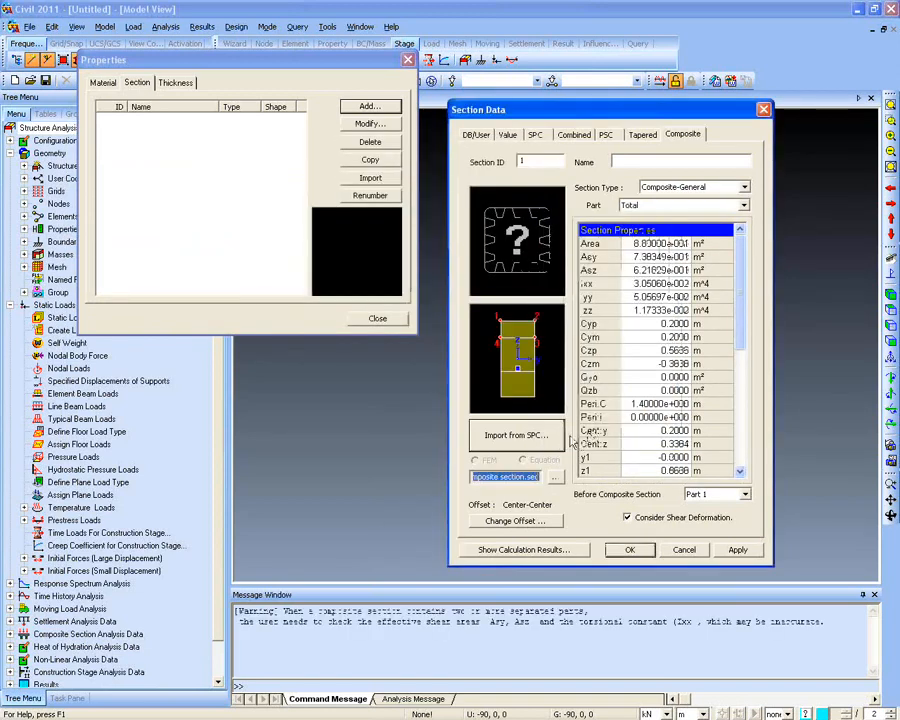
# Name the imported section composite, save it and close the section properties
pyautogui.click(658, 158)
pyautogui.write('bbmposite')
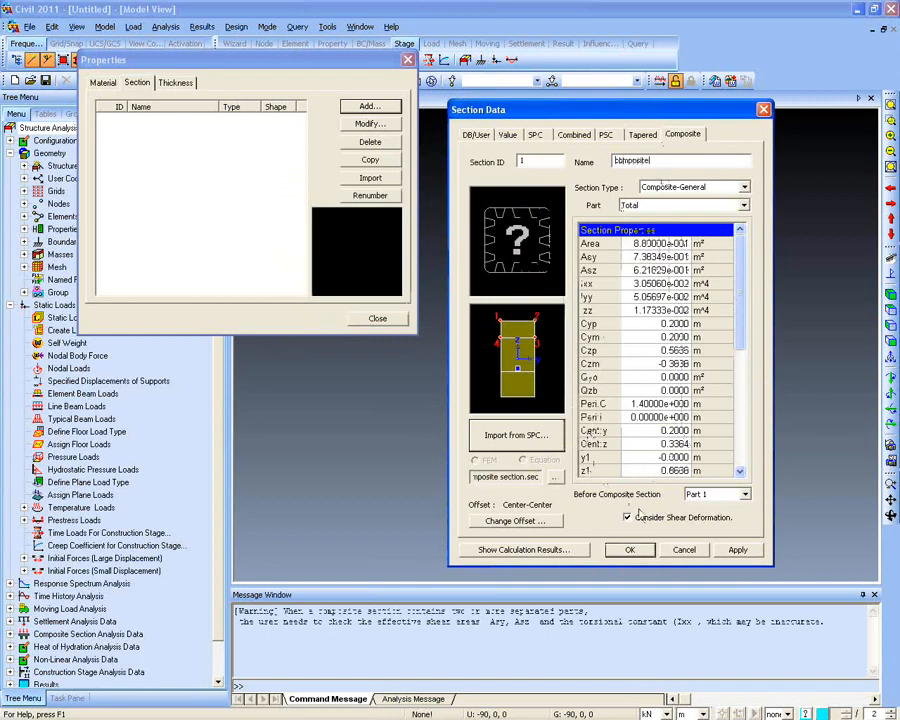
pyautogui.click(630, 549)
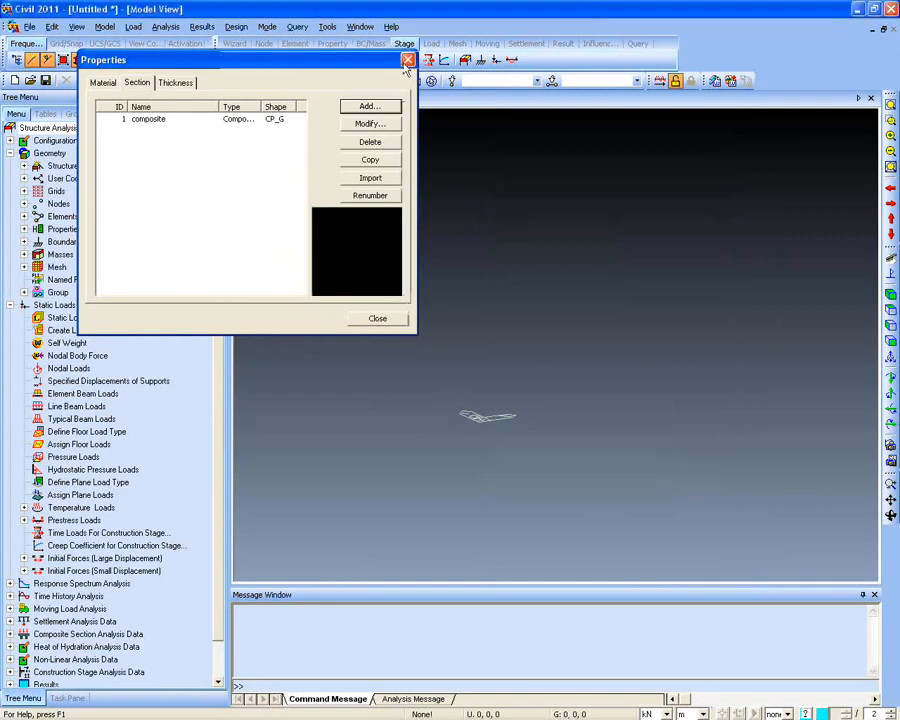
pyautogui.click(407, 61)
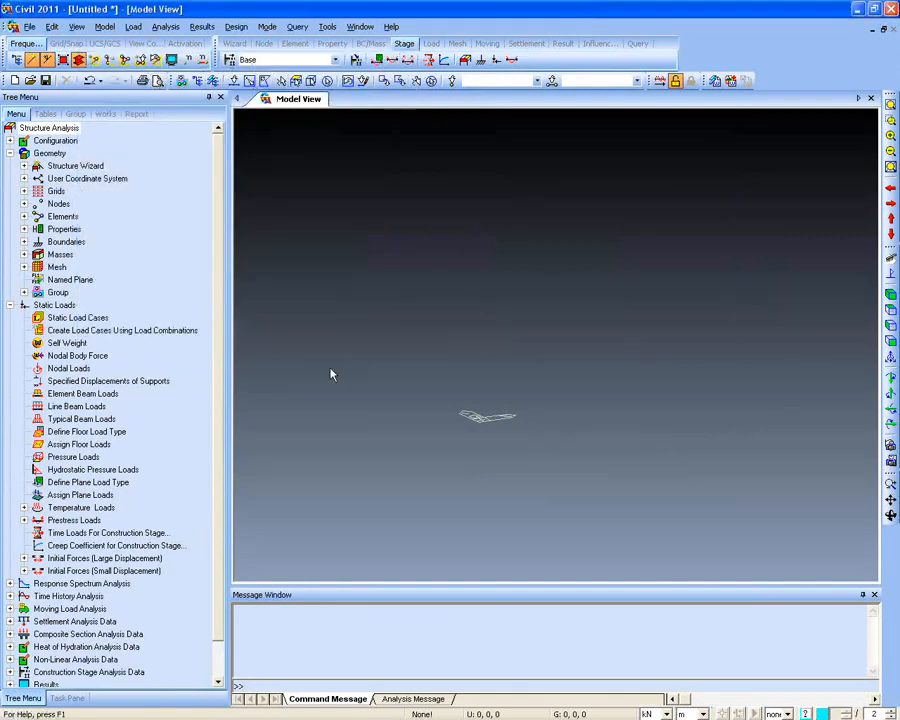
# Set up a beam in the Beam Wizard with distances of 2@5 m, material 1 and the composite section
pyautogui.click(104, 26)
pyautogui.moveTo(152, 70)
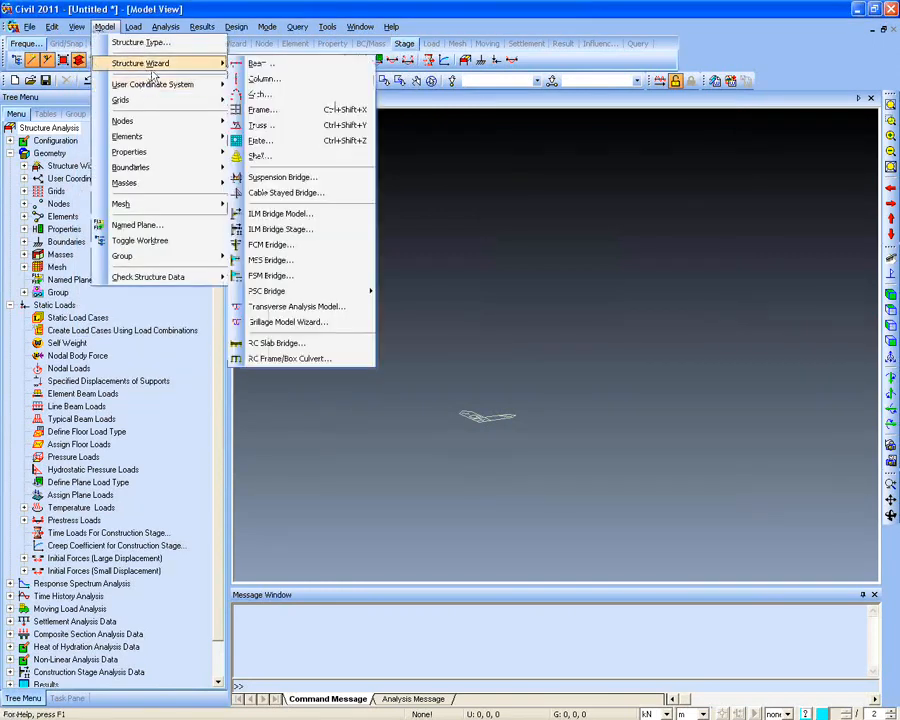
pyautogui.click(270, 64)
pyautogui.moveTo(80, 209); pyautogui.dragTo(110, 197)
pyautogui.write('1')
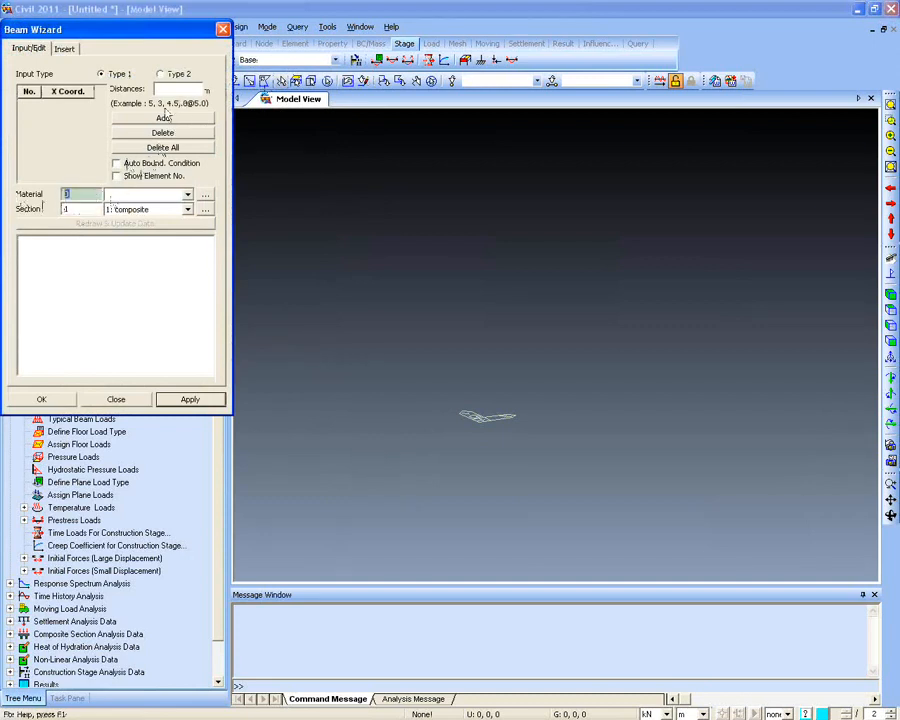
pyautogui.write('1')
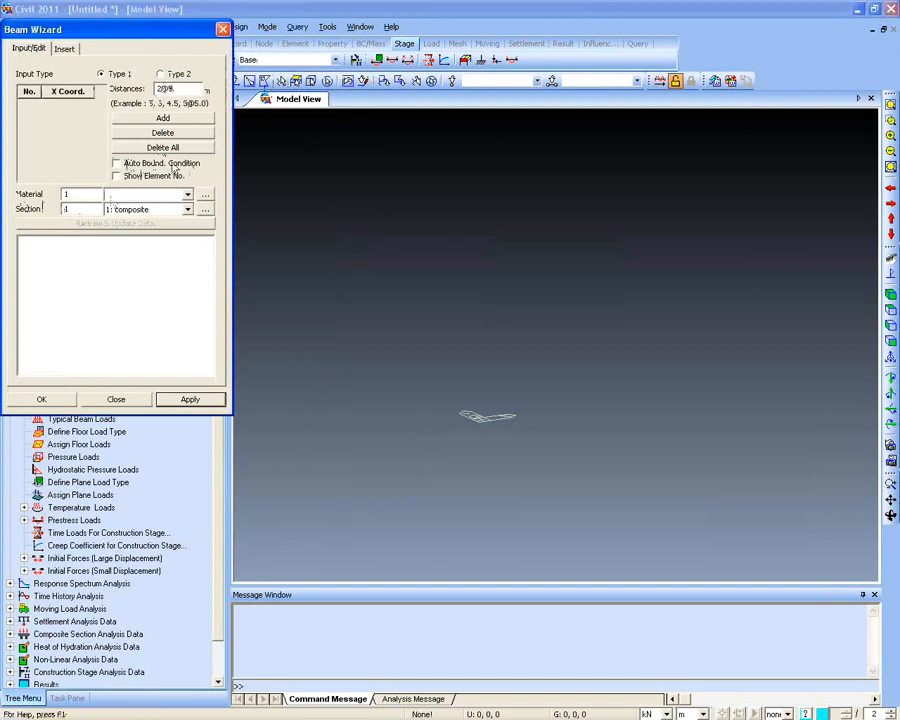
pyautogui.click(122, 117)
# Add a concrete material from standard EN04(RC) with grade C30/37 and close the material properties
pyautogui.click(205, 194)
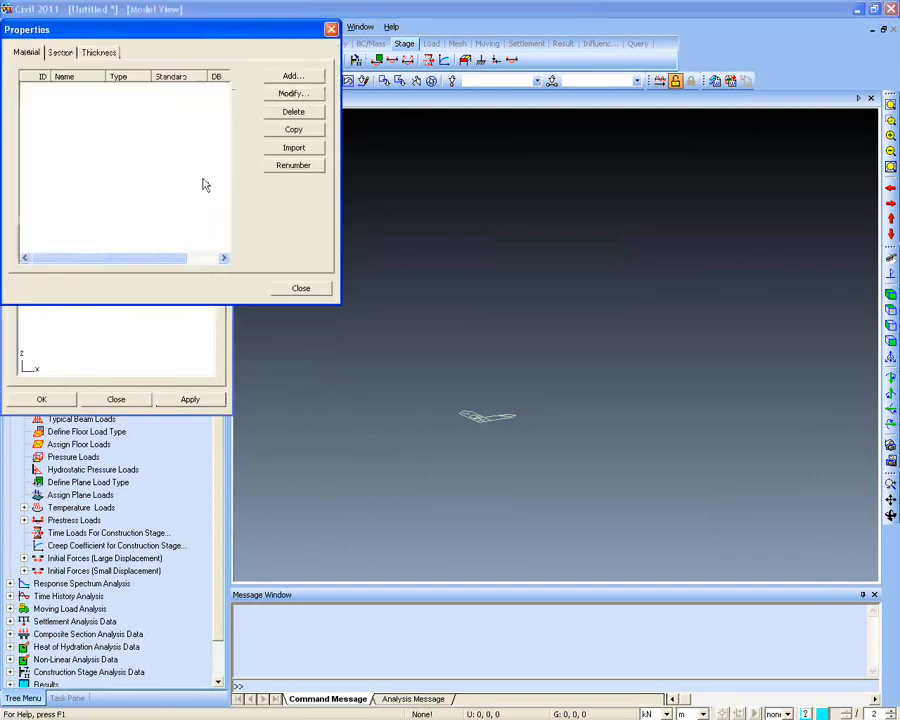
pyautogui.click(293, 75)
pyautogui.click(155, 88)
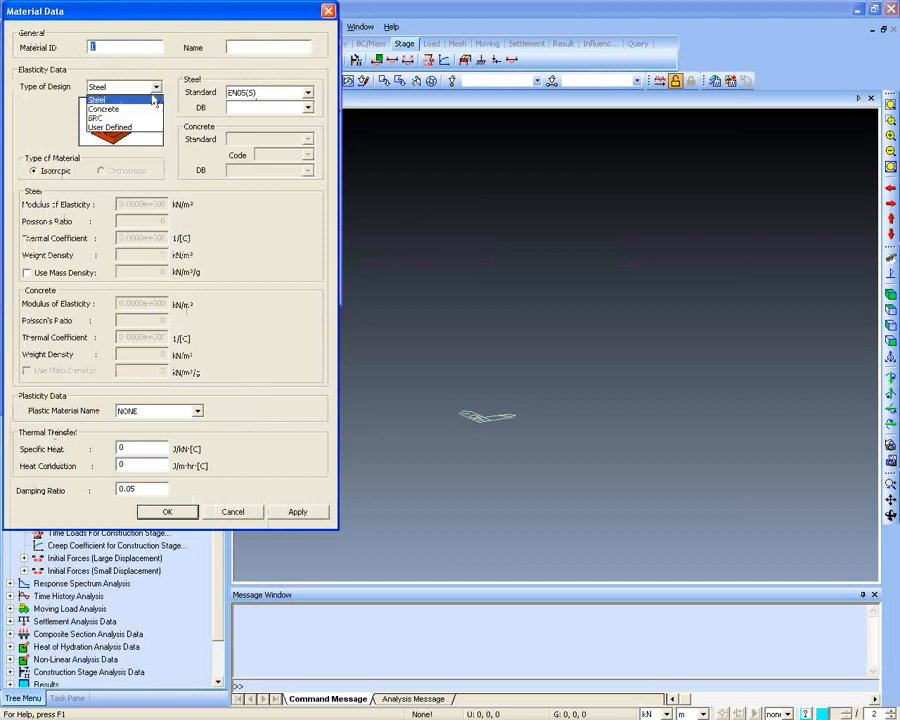
pyautogui.click(100, 110)
pyautogui.click(155, 88)
pyautogui.click(100, 78)
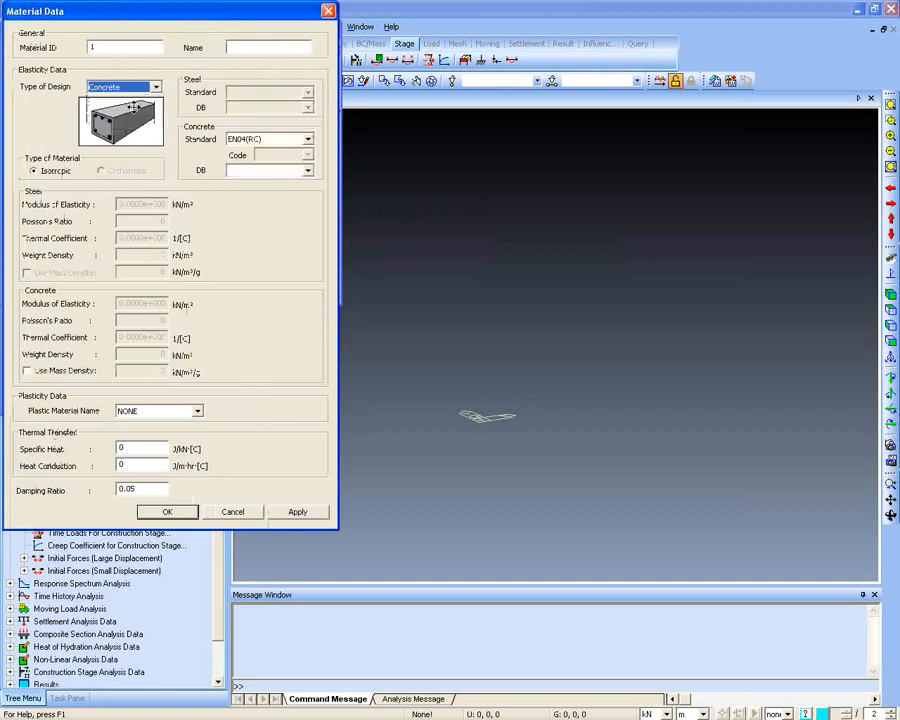
pyautogui.click(307, 170)
pyautogui.click(290, 216)
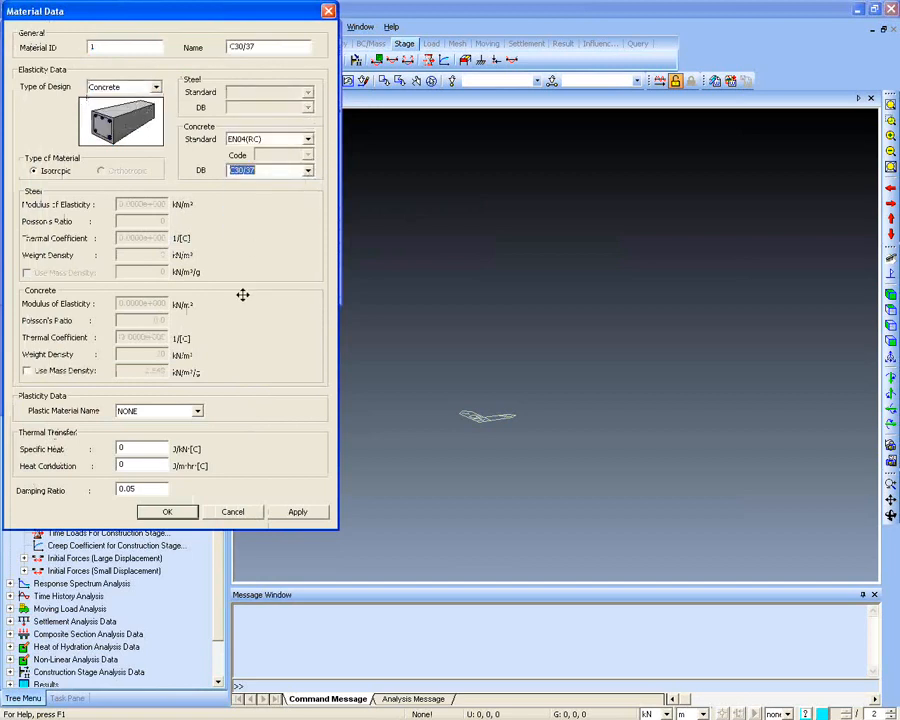
pyautogui.click(167, 511)
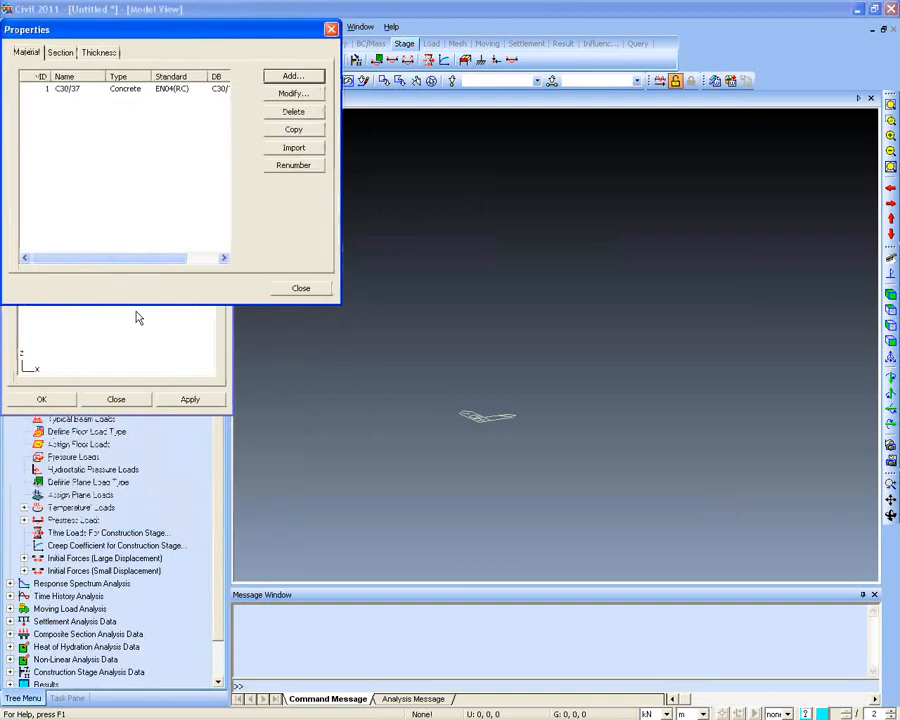
pyautogui.click(331, 30)
# Generate the beam from the wizard with the C30/37 material and the composite section
pyautogui.click(41, 399)
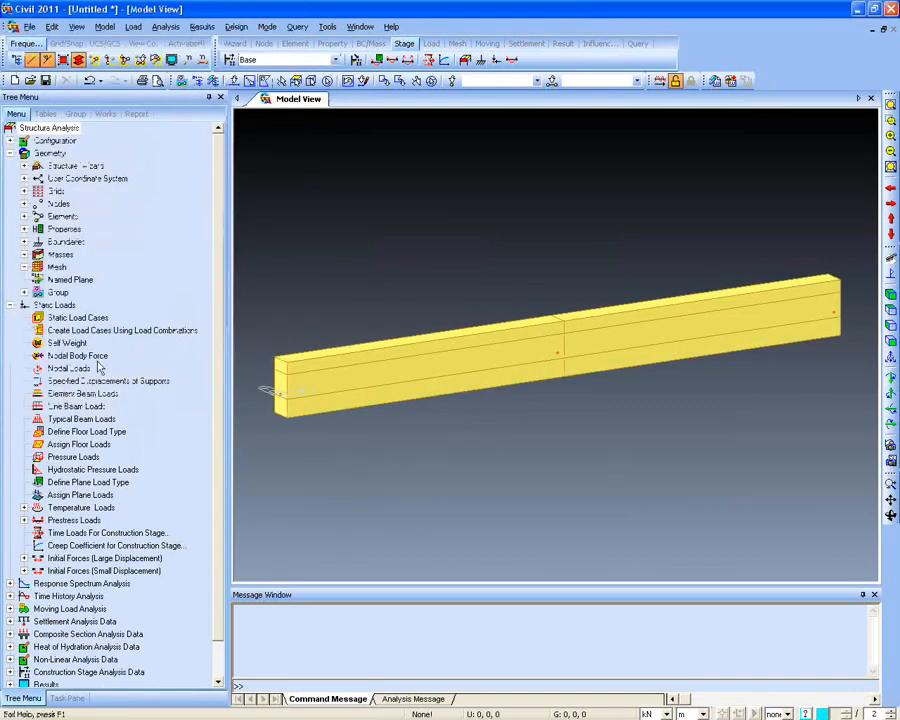
pyautogui.moveTo(322, 356); pyautogui.dragTo(376, 307, button='middle')
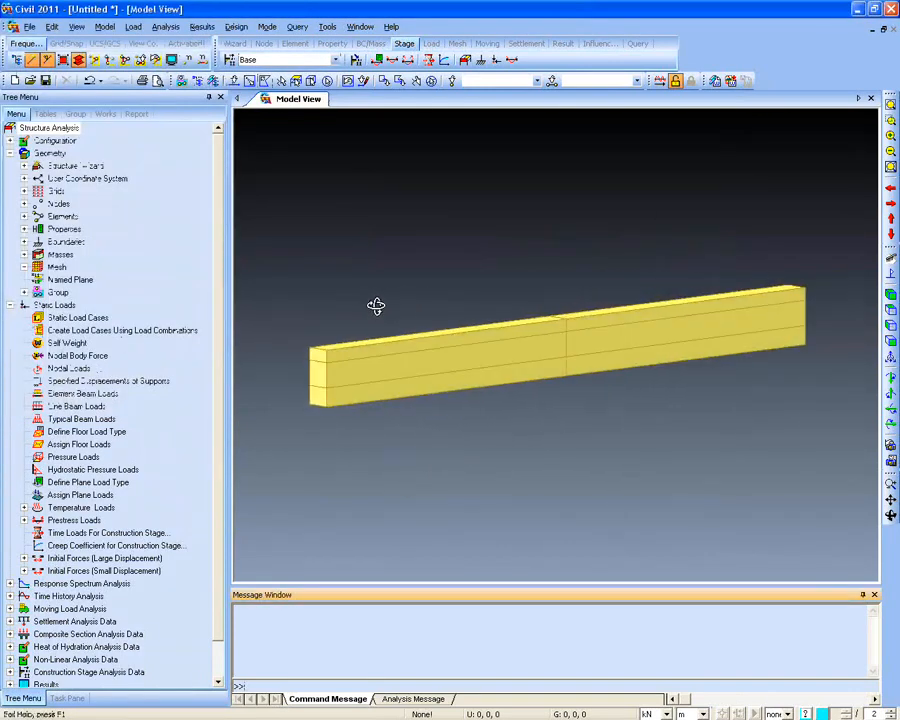
pyautogui.moveTo(347, 398); pyautogui.dragTo(343, 436, button='middle')
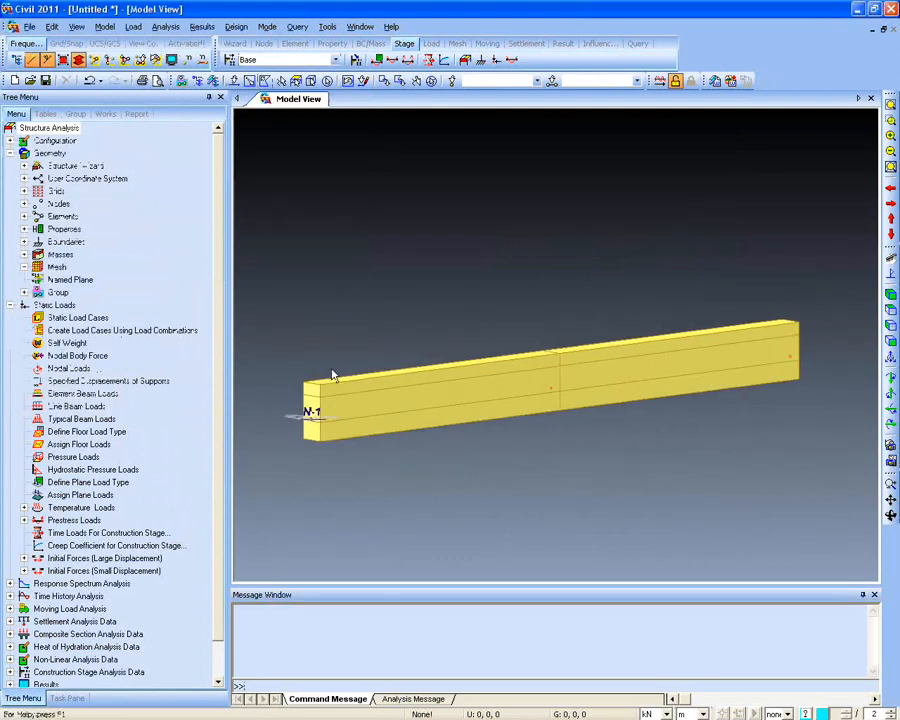
pyautogui.moveTo(416, 410); pyautogui.dragTo(424, 402, button='middle')
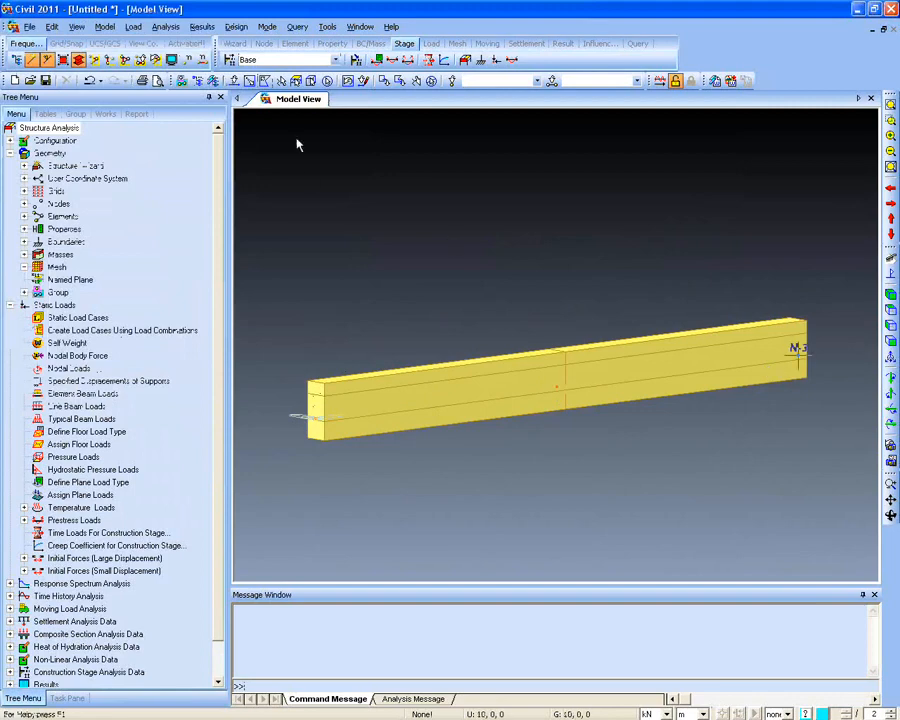
# Examine the part material type options in the construction-stage definition of the composite section without adding an entry
pyautogui.click(356, 61)
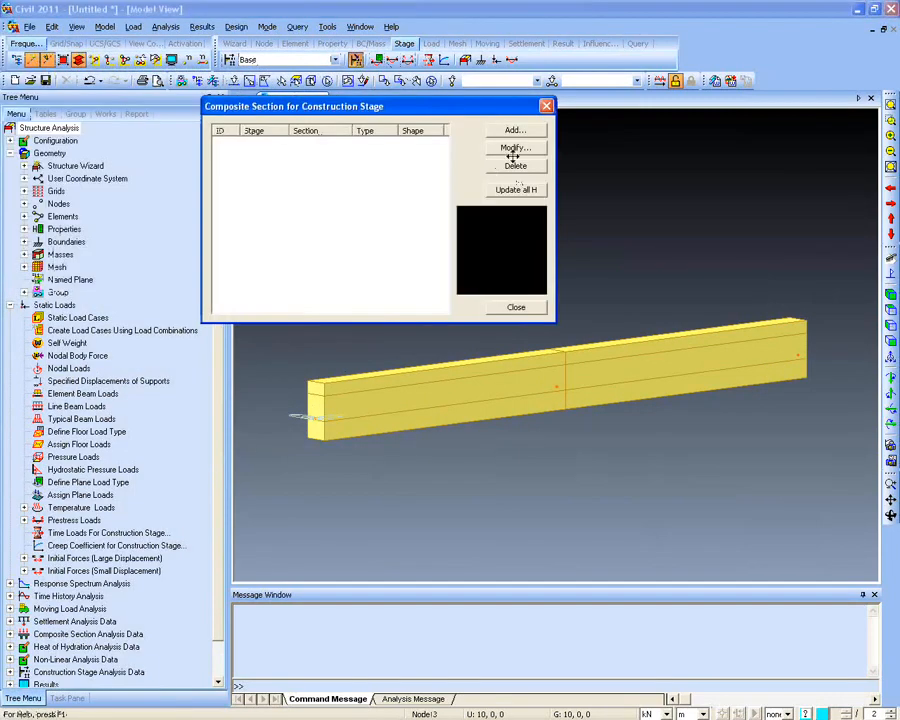
pyautogui.click(514, 130)
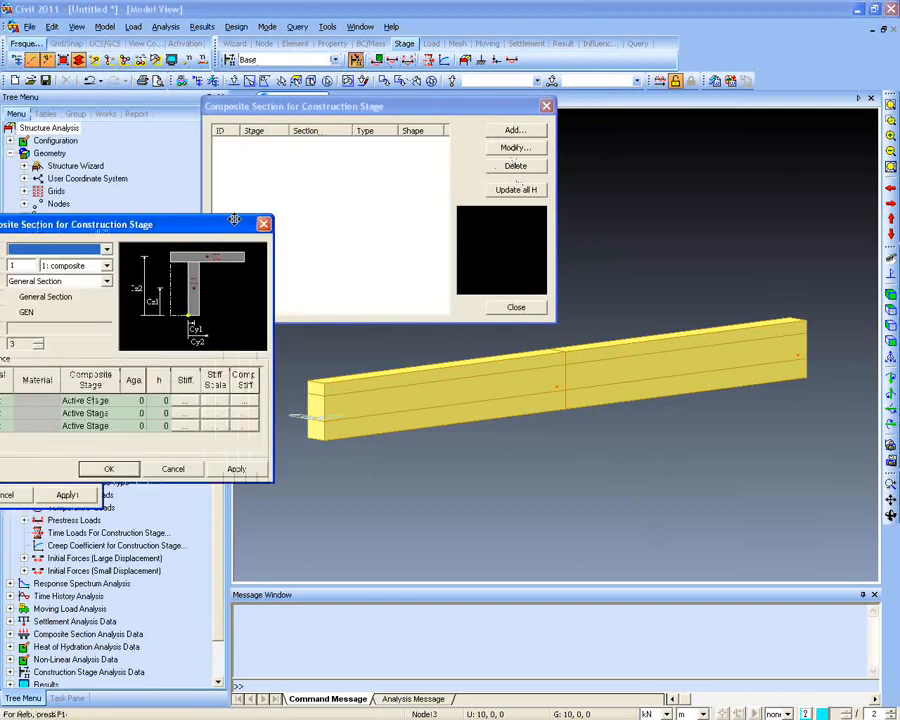
pyautogui.click(420, 392)
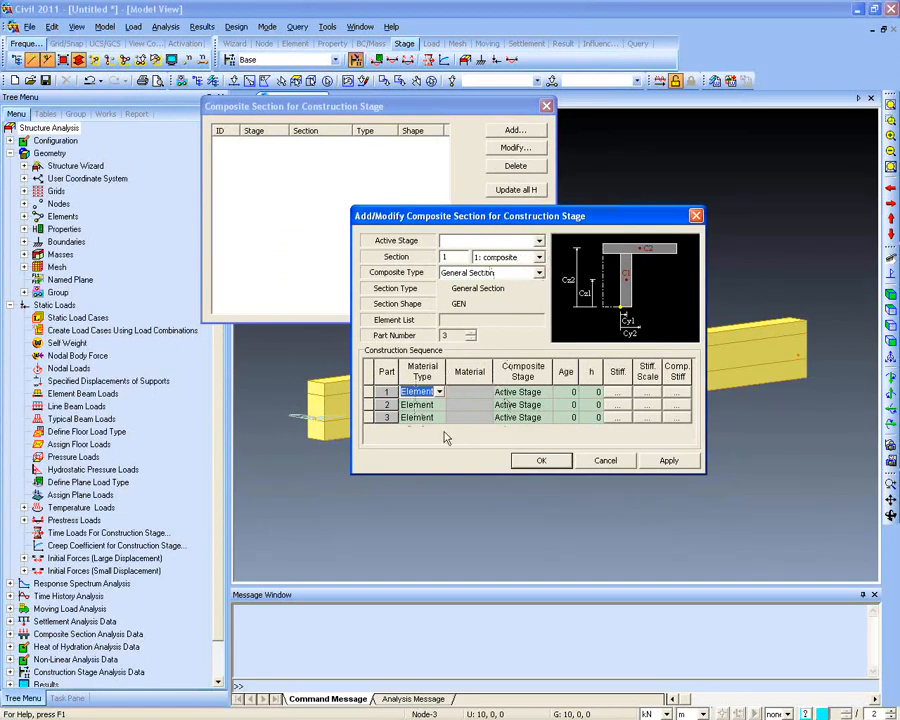
pyautogui.click(605, 460)
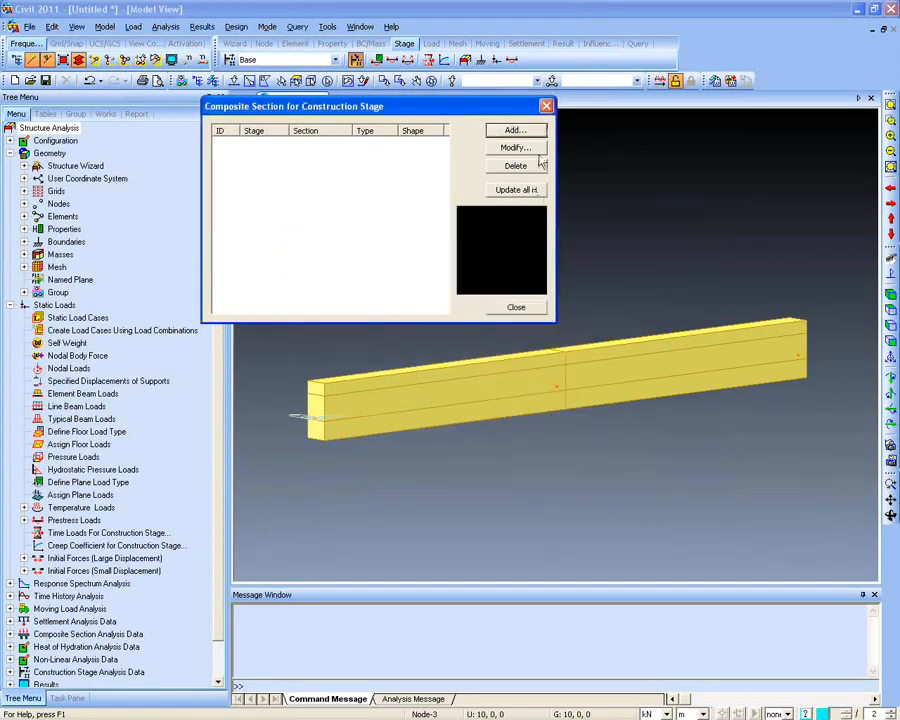
pyautogui.click(545, 107)
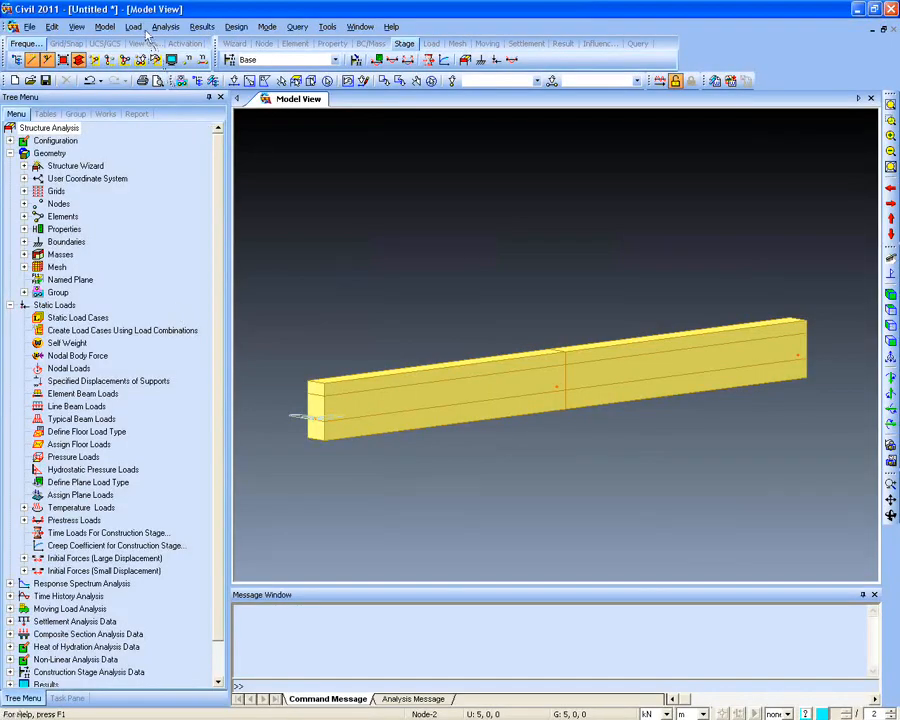
# Examine the settings for adding a new material and leave without creating one
pyautogui.click(105, 26)
pyautogui.moveTo(155, 160)
pyautogui.click(255, 147)
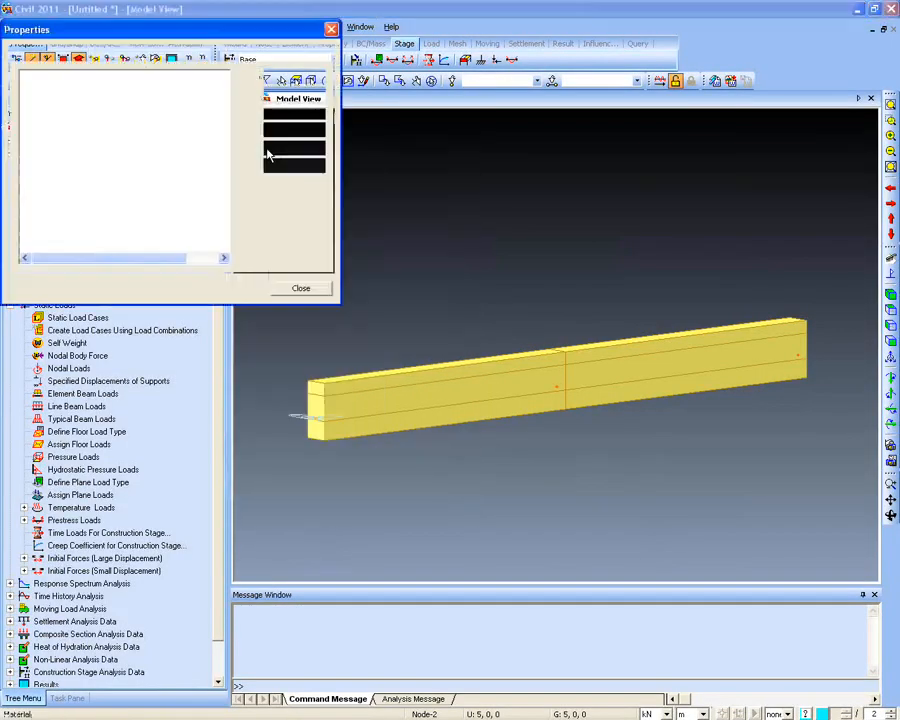
pyautogui.moveTo(210, 20); pyautogui.dragTo(315, 65)
pyautogui.click(397, 105)
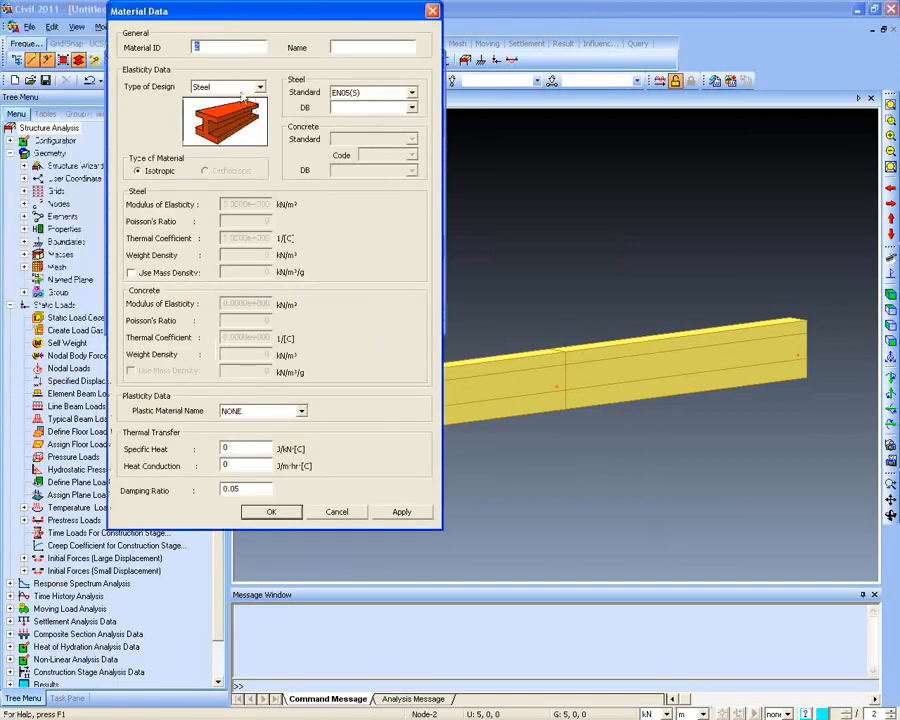
pyautogui.moveTo(318, 18); pyautogui.dragTo(372, 68)
pyautogui.click(535, 66)
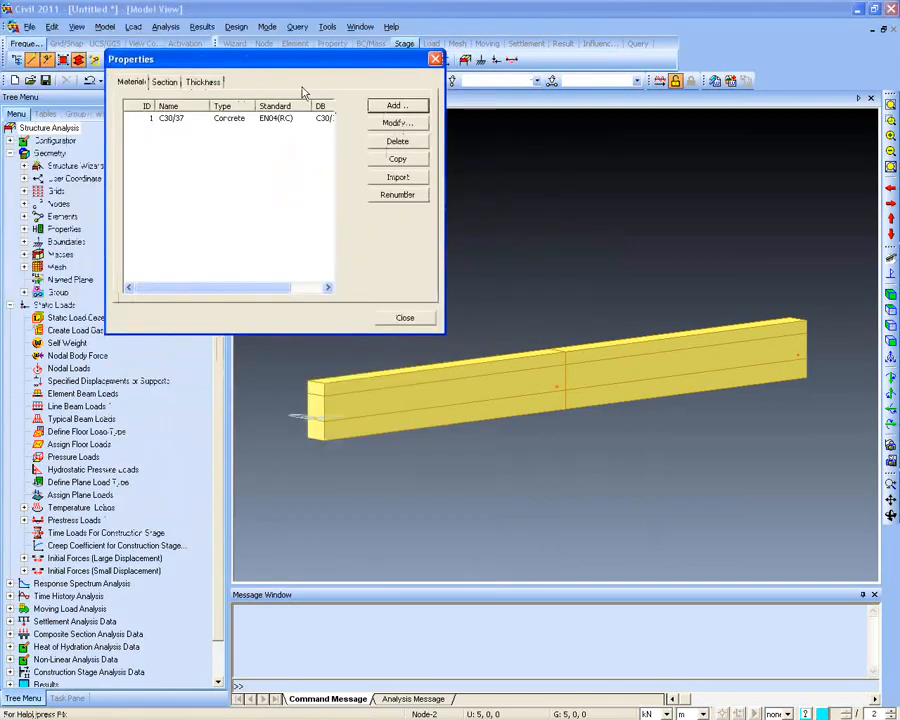
# Examine the PSC section input for a new 1-cell/2-cell box and leave the properties without creating a section
pyautogui.click(164, 82)
pyautogui.click(406, 107)
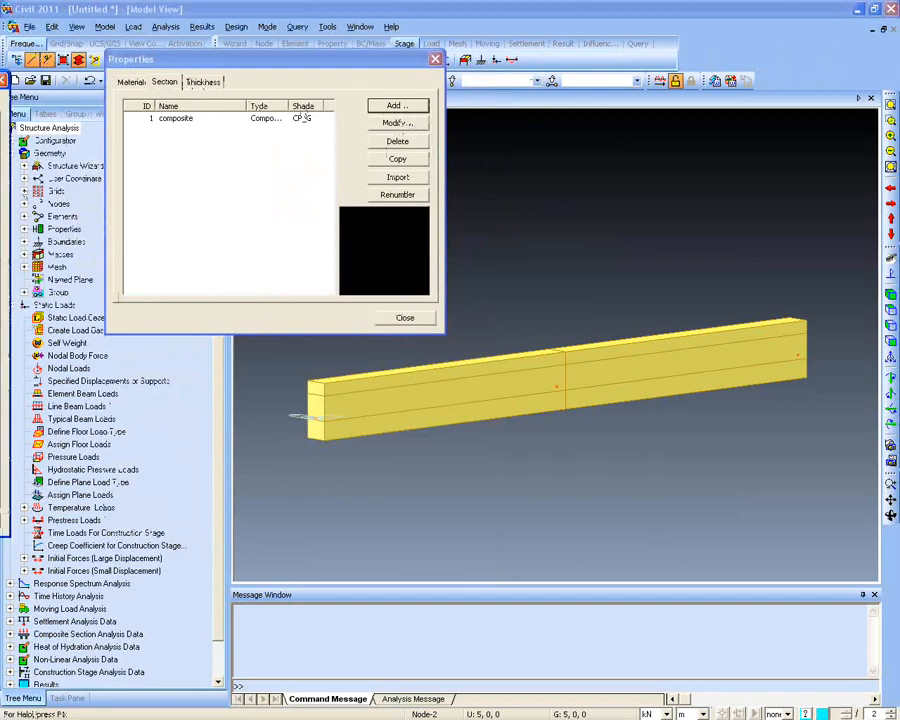
pyautogui.moveTo(2, 80); pyautogui.dragTo(595, 125)
pyautogui.click(560, 138)
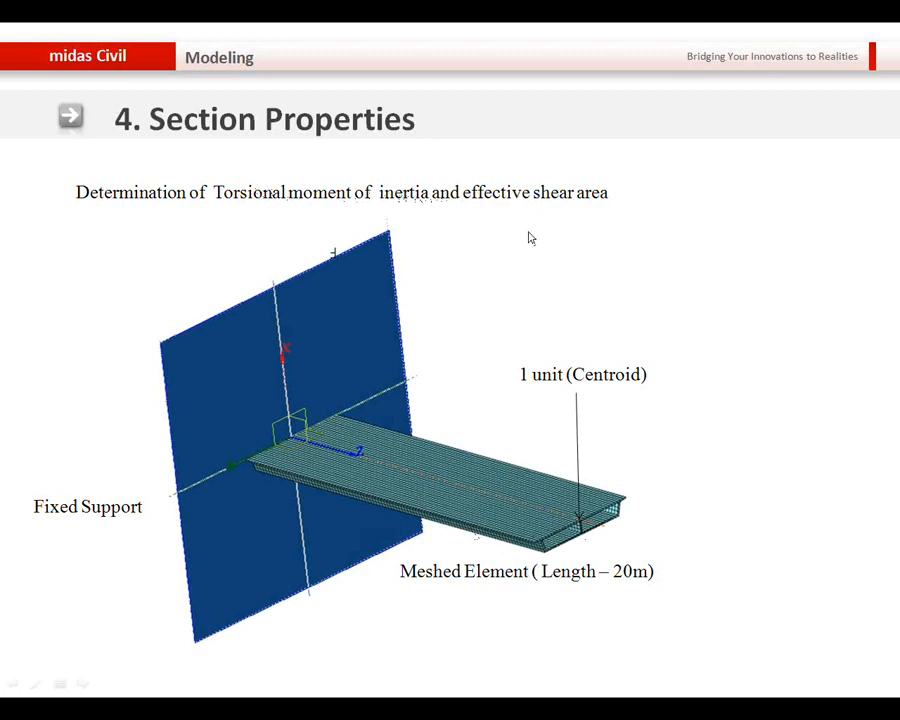
pyautogui.click(557, 315)
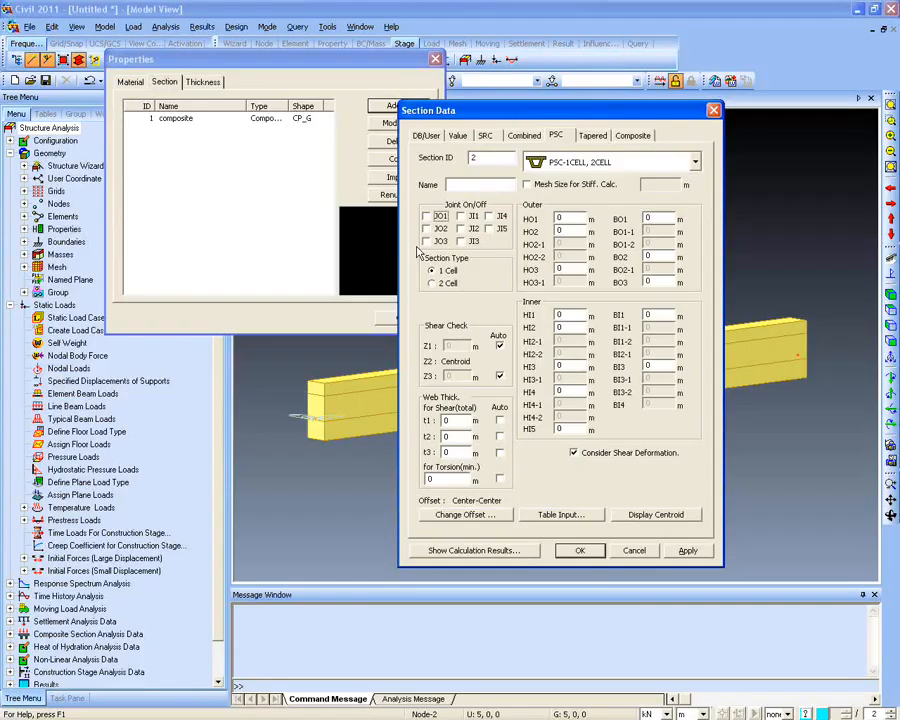
pyautogui.press('Escape')
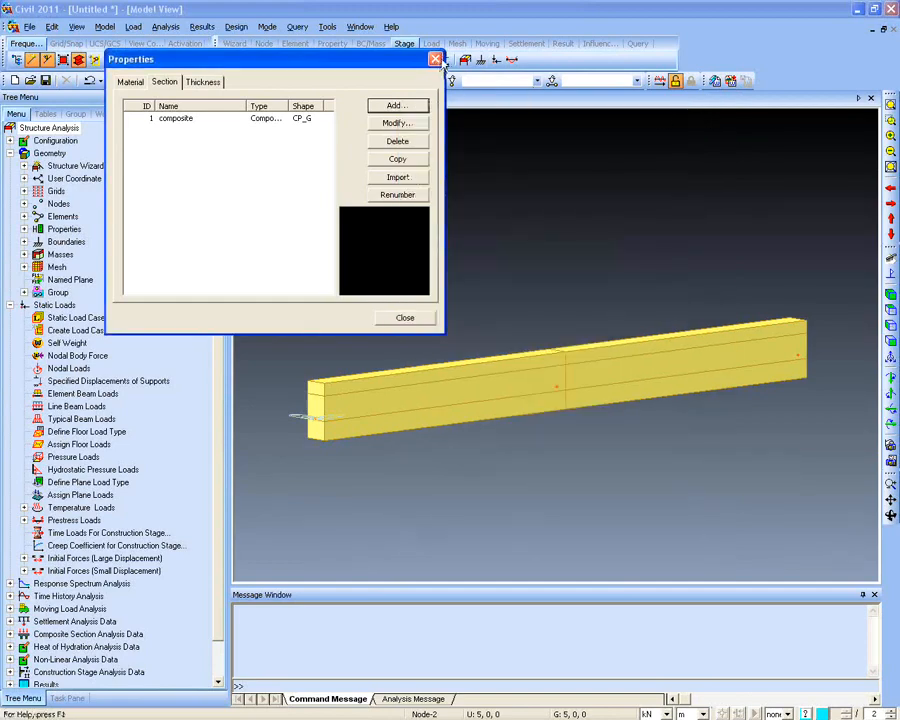
pyautogui.press('Escape')
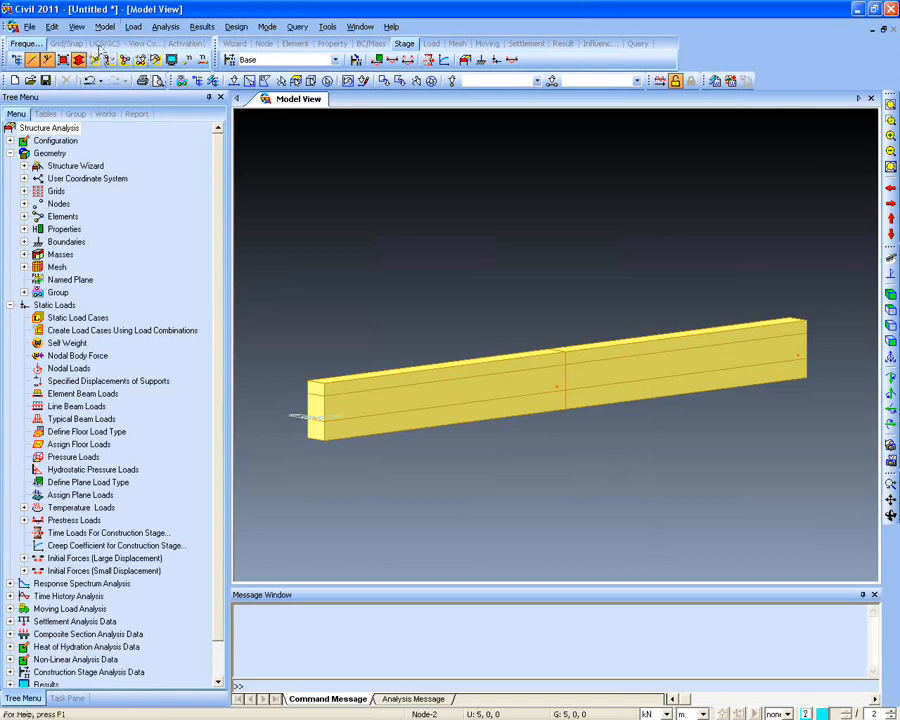
# Define an X-Y plane user coordinate system at origin 0, 0, 0 with a 0° angle and turn on the point grid
pyautogui.click(105, 44)
pyautogui.click(31, 60)
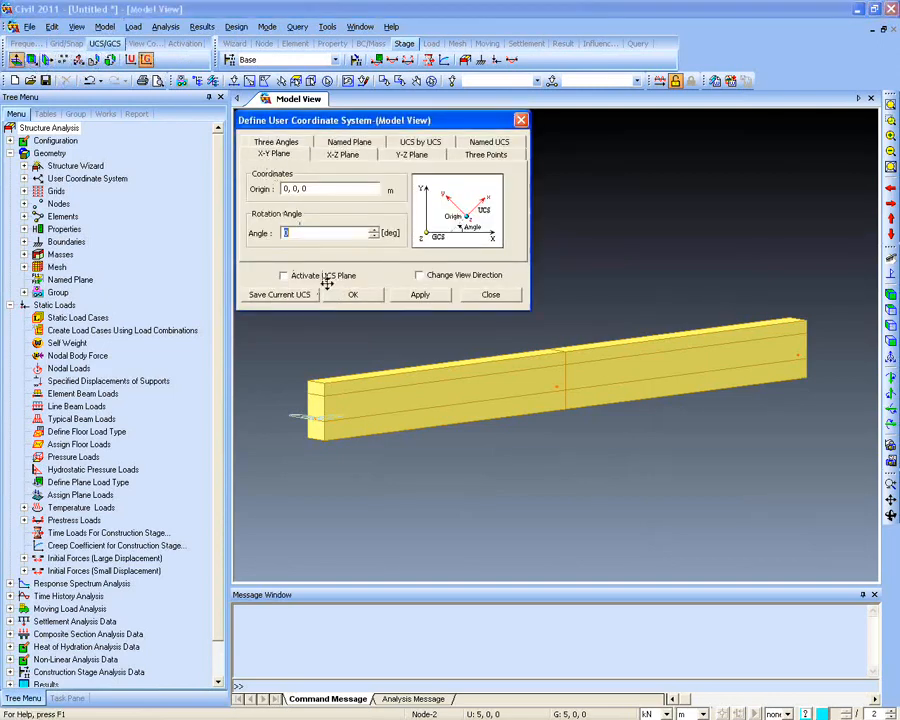
pyautogui.click(337, 296)
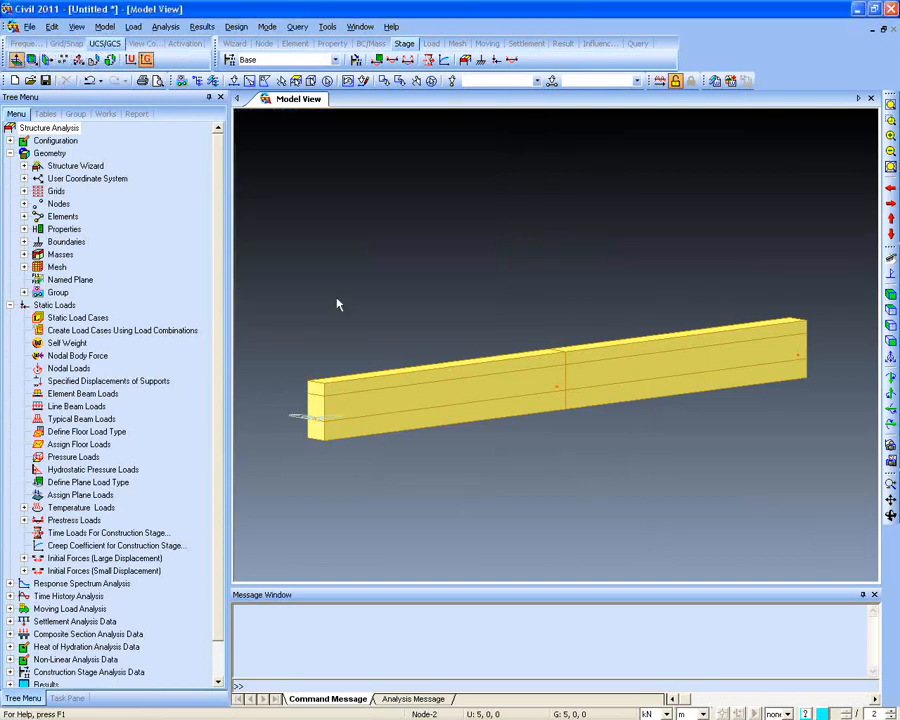
pyautogui.click(66, 43)
pyautogui.click(19, 60)
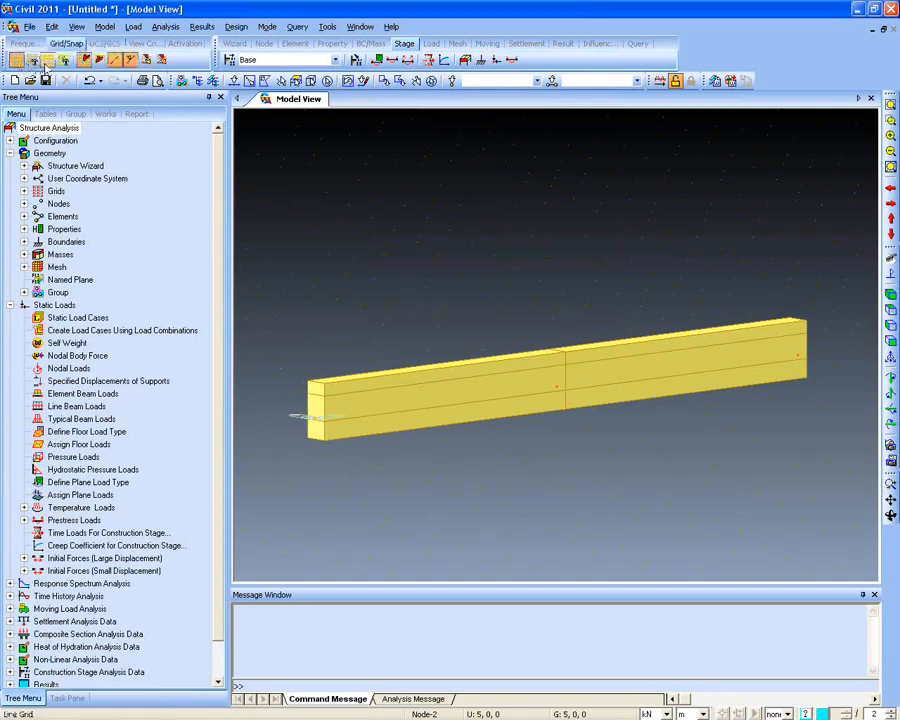
# Create a general beam element on the grid parallel to the existing beam, about 2.44 m away, with C30/37 and the composite section
pyautogui.click(888, 297)
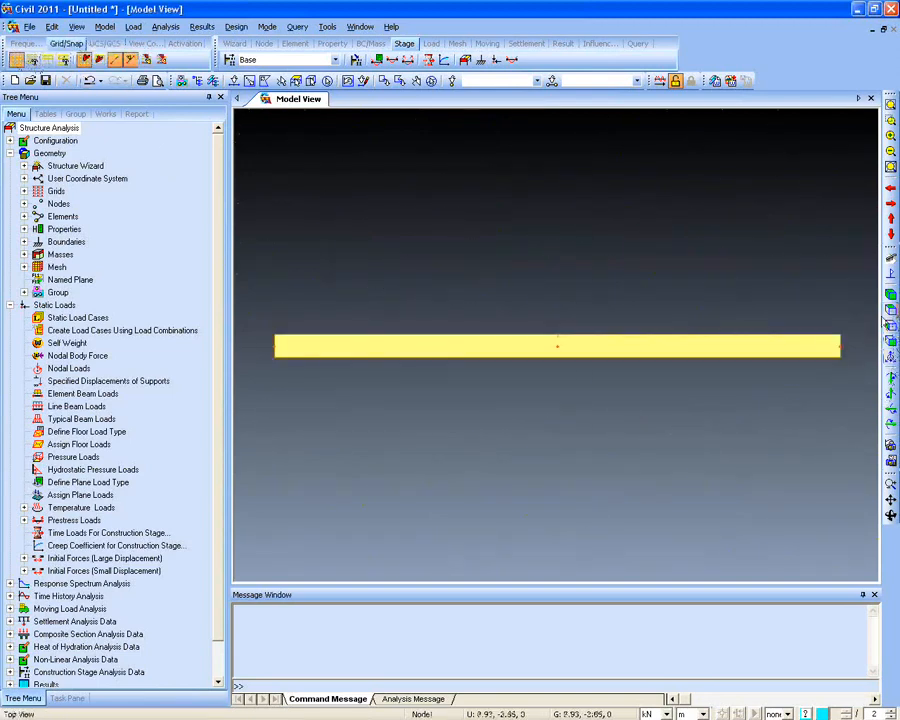
pyautogui.click(102, 27)
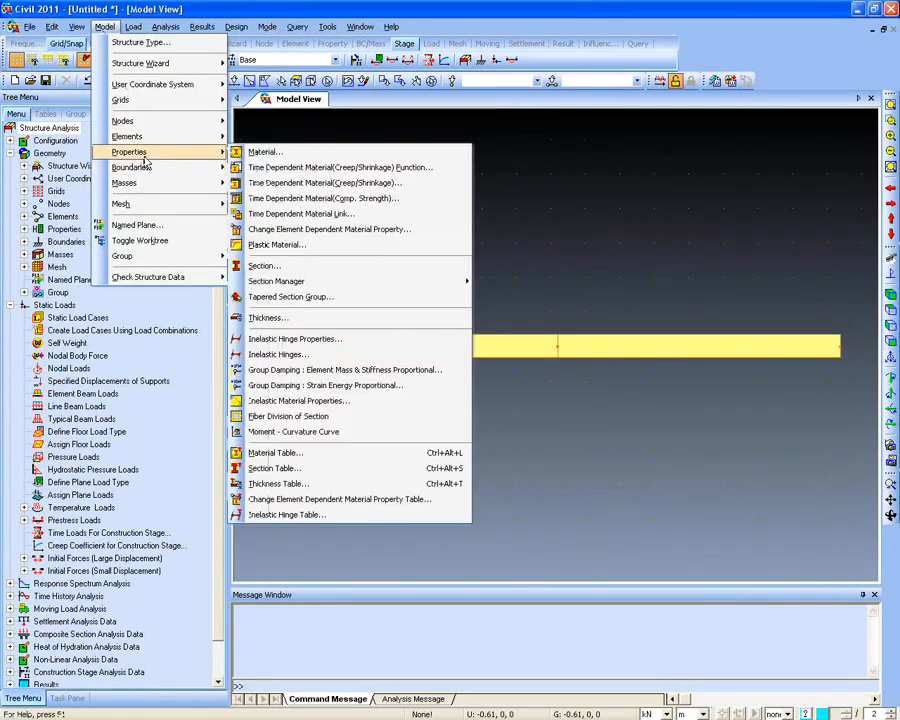
pyautogui.moveTo(200, 137)
pyautogui.click(285, 137)
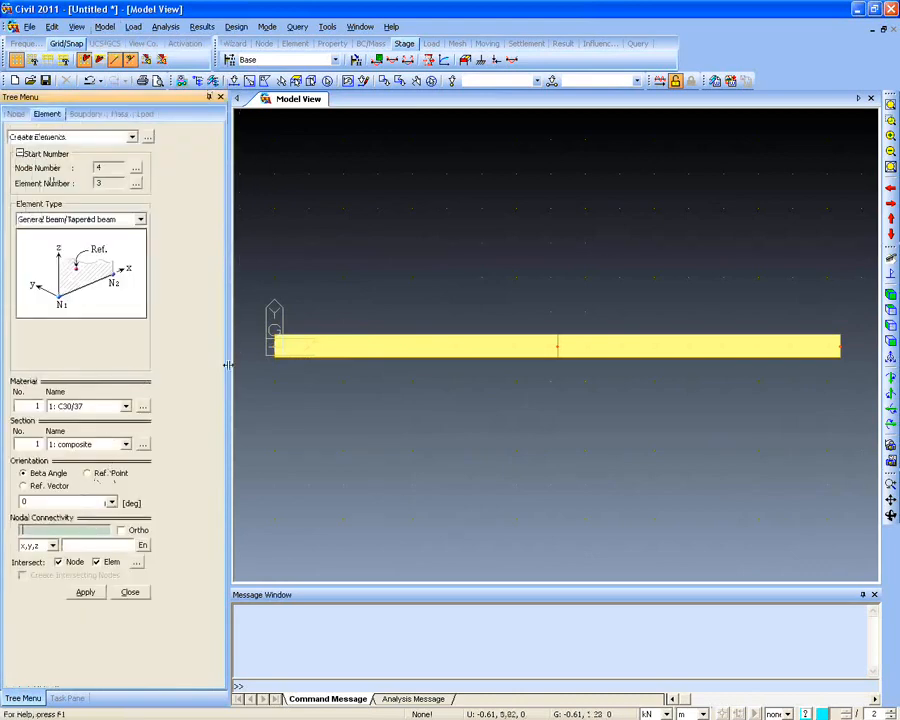
pyautogui.click(268, 205)
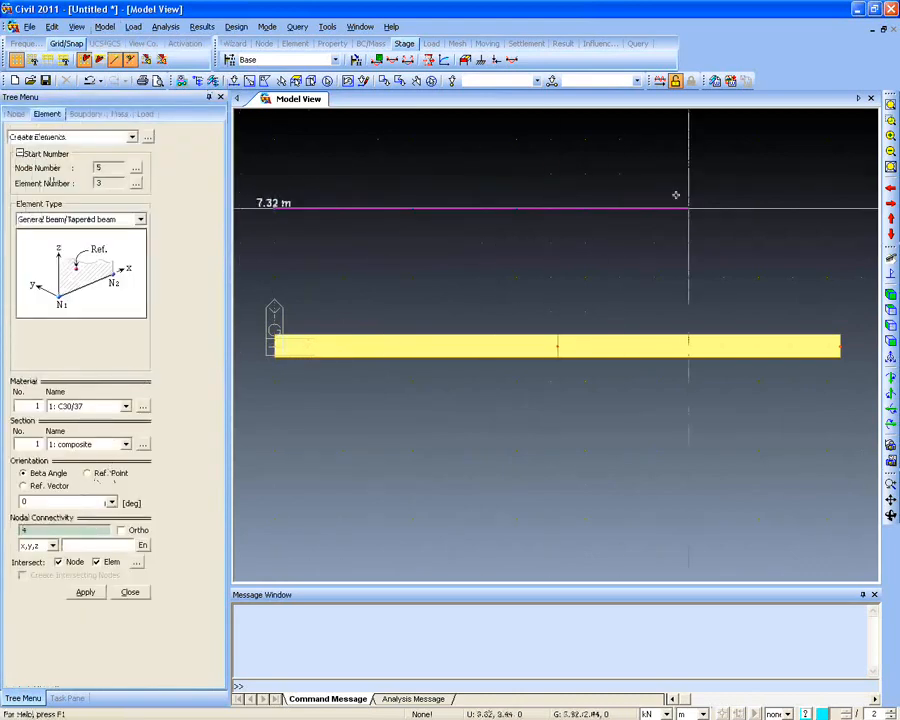
pyautogui.click(826, 207)
# Create a cross beam element connecting node 4 of the new beam to node 1 of the original beam
pyautogui.keyDown('ctrl'); pyautogui.moveTo(586, 317); pyautogui.dragTo(263, 249, button='middle'); pyautogui.keyUp('ctrl')
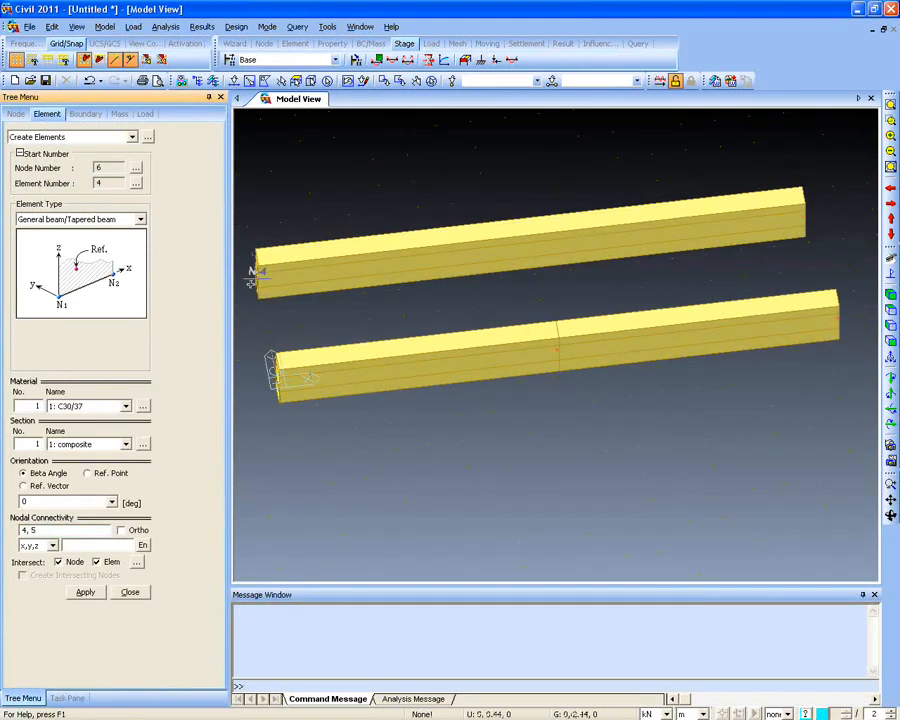
pyautogui.click(254, 273)
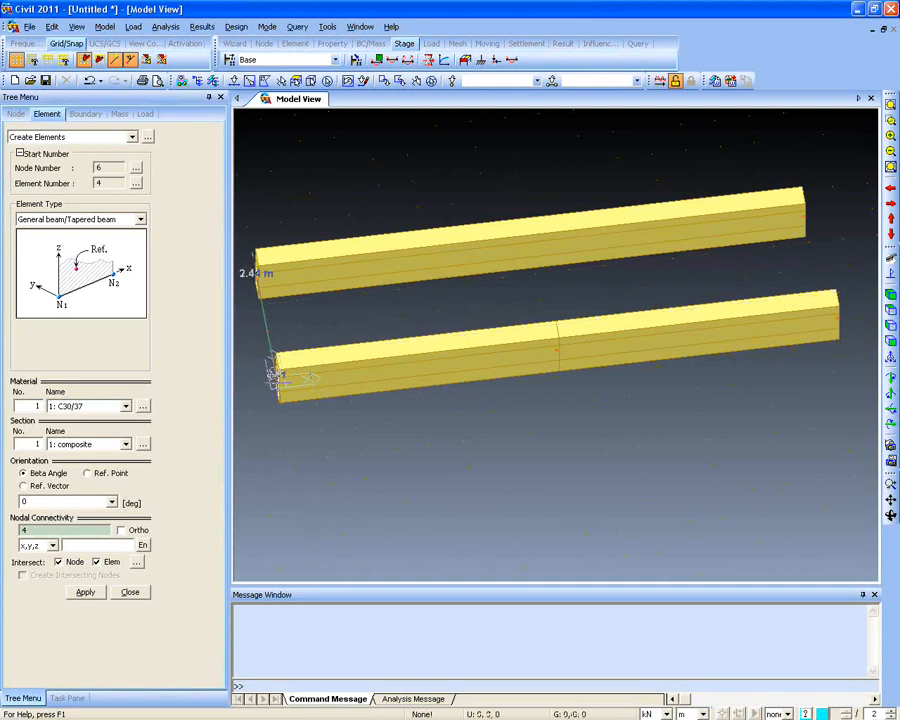
pyautogui.click(272, 373)
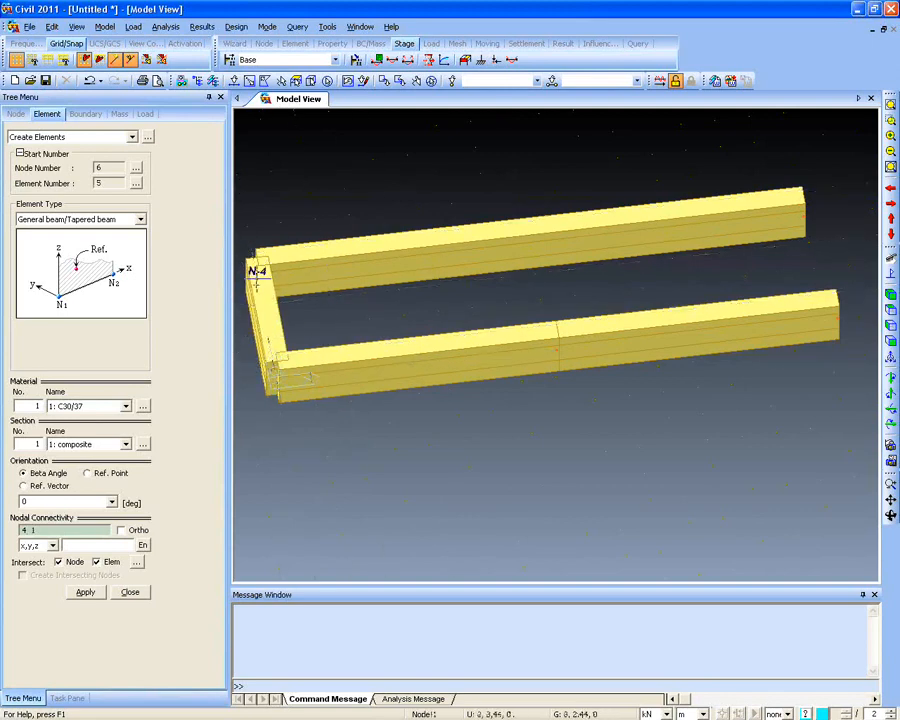
pyautogui.click(130, 592)
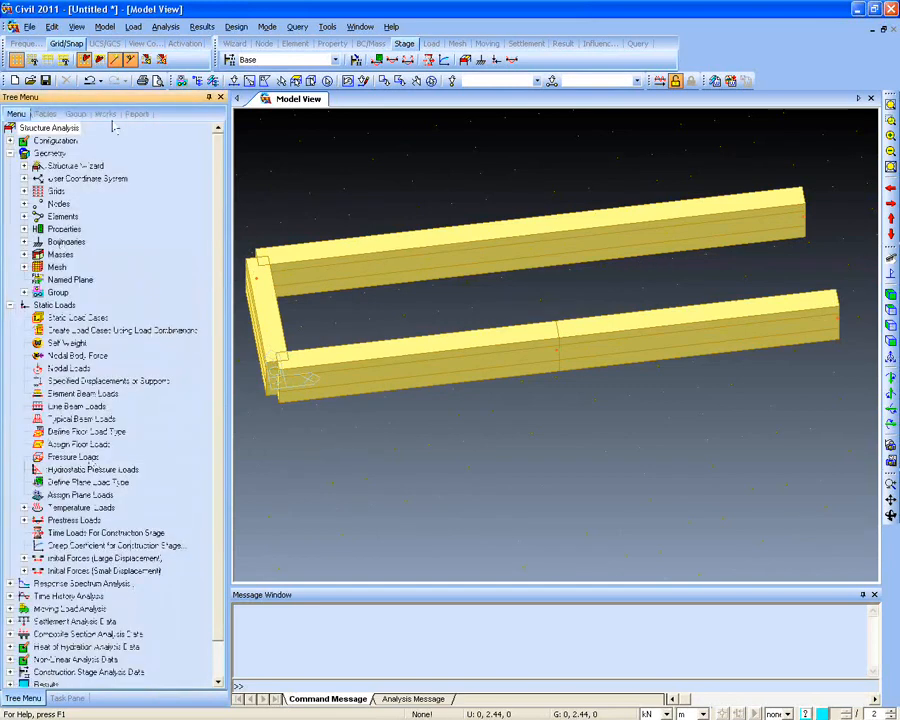
pyautogui.click(104, 27)
pyautogui.moveTo(174, 61)
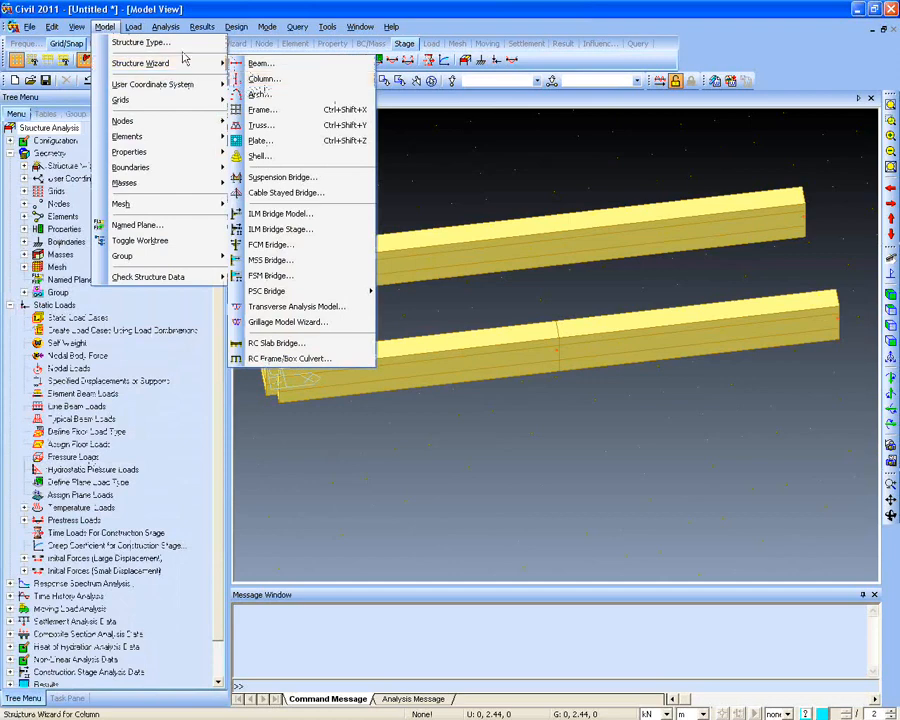
pyautogui.click(139, 8)
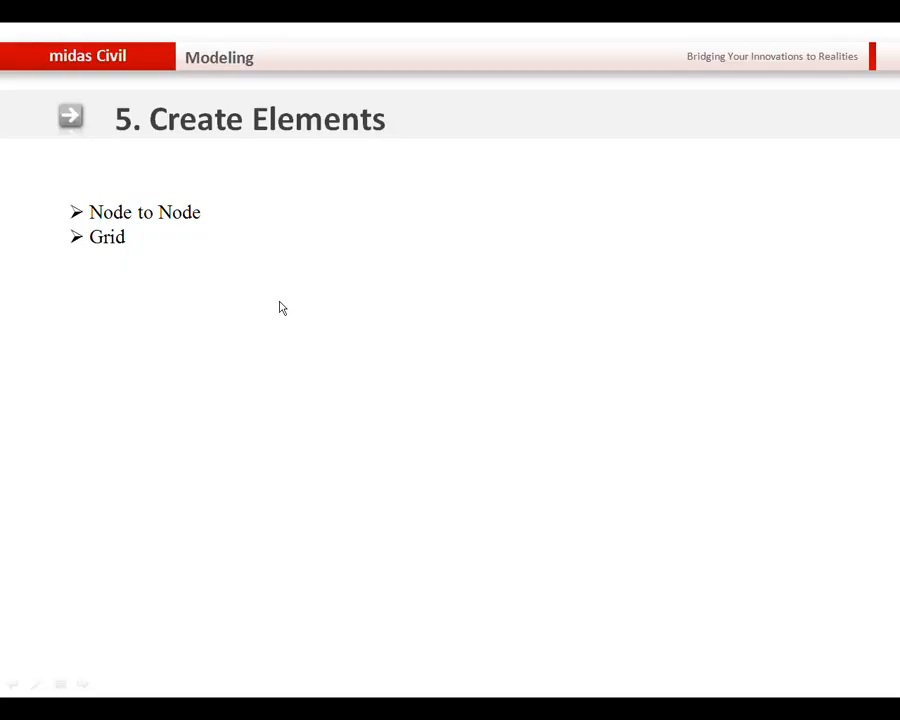
pyautogui.click(169, 243)
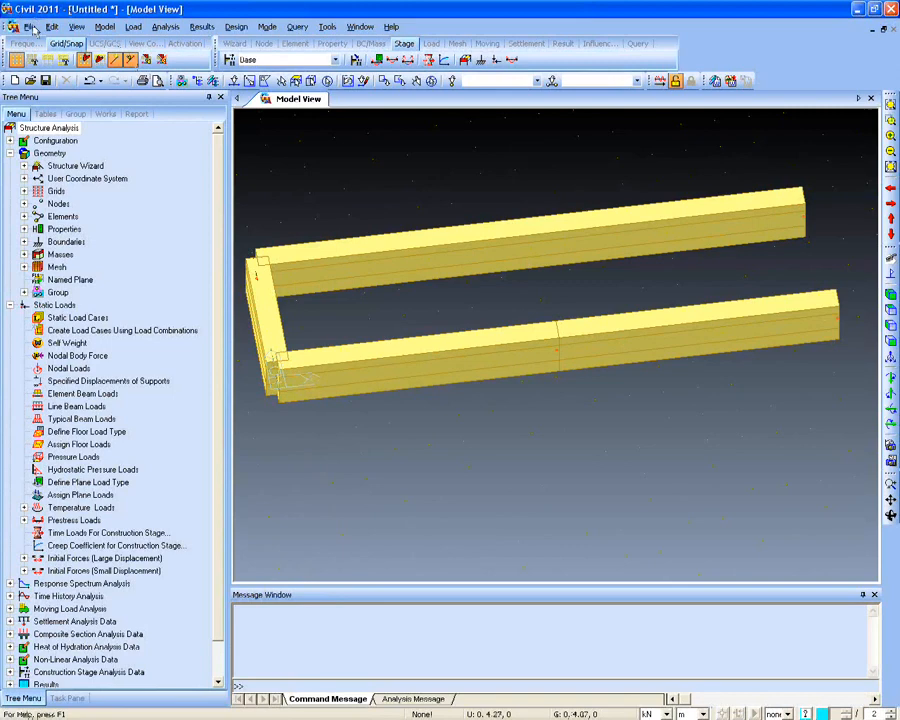
# Start a new project and begin a new composite section named "girder"
pyautogui.hotkey('ctrl', 'n')
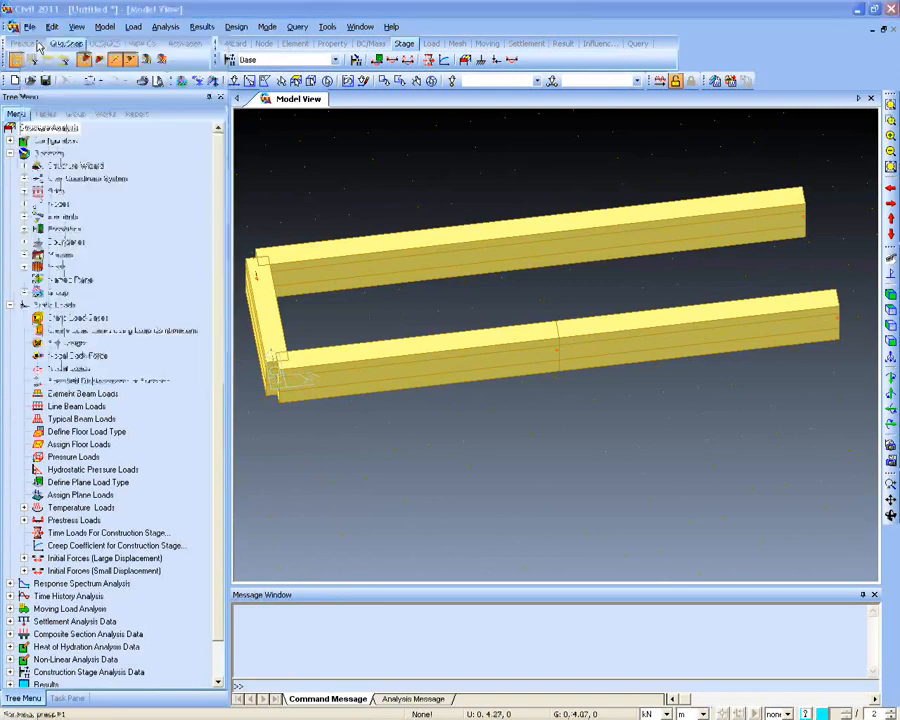
pyautogui.click(449, 387)
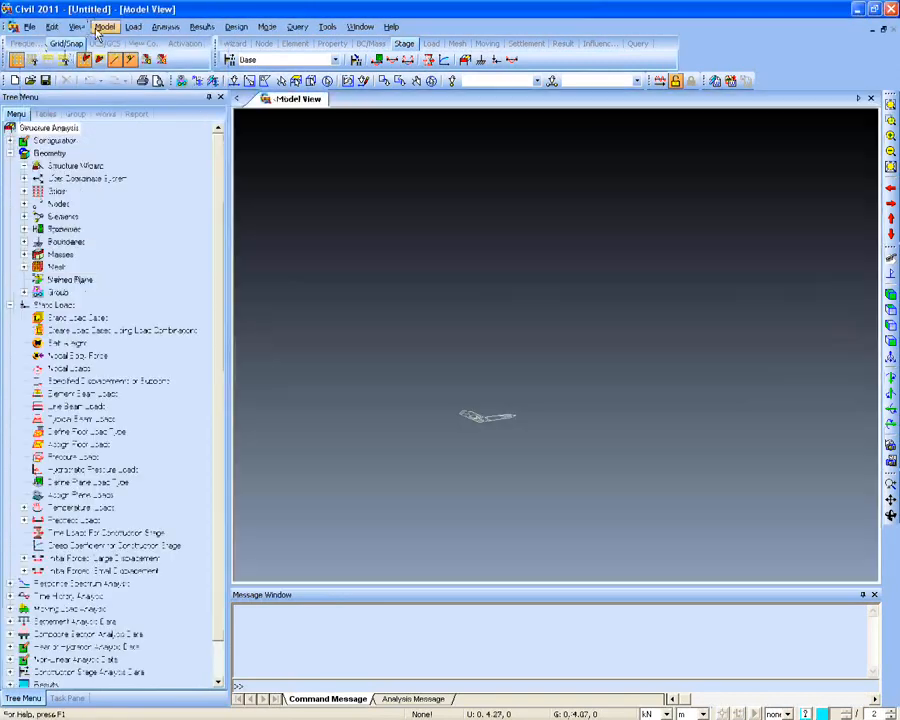
pyautogui.click(104, 27)
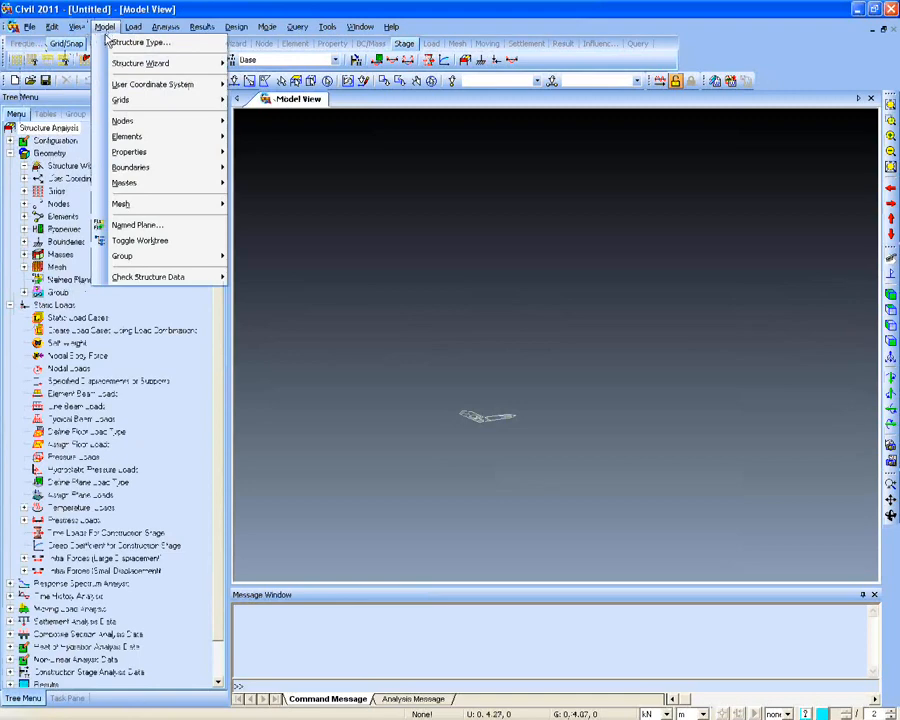
pyautogui.moveTo(176, 151)
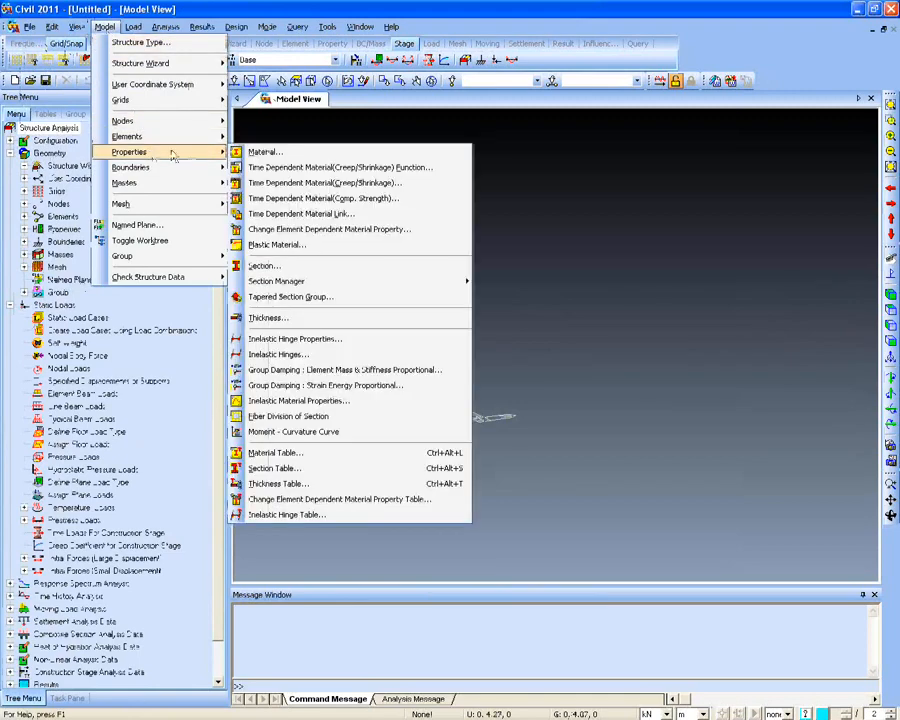
pyautogui.click(264, 265)
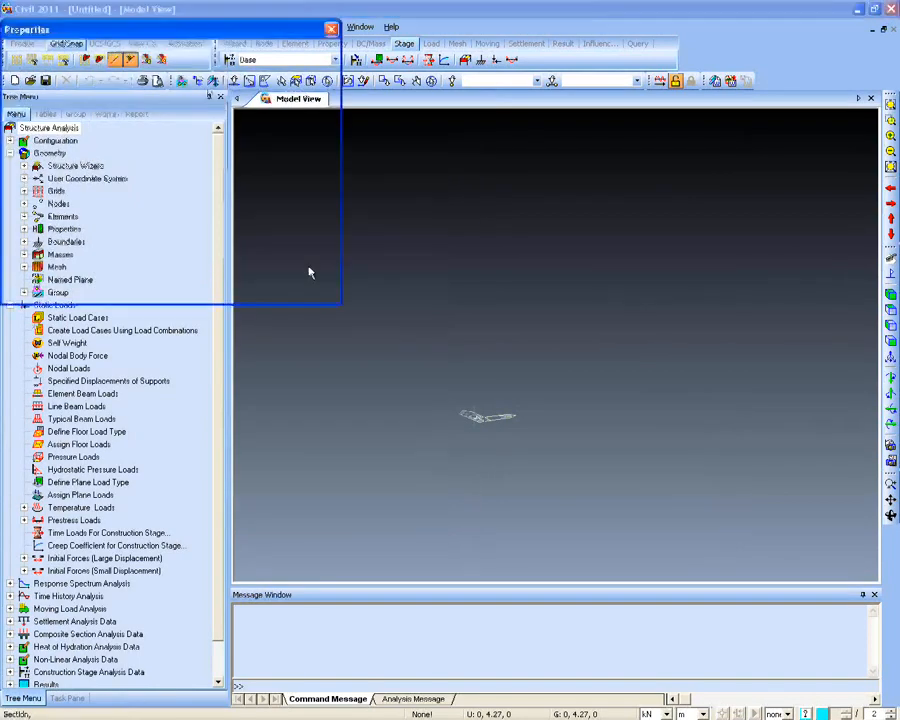
pyautogui.moveTo(204, 37); pyautogui.dragTo(234, 46)
pyautogui.click(319, 91)
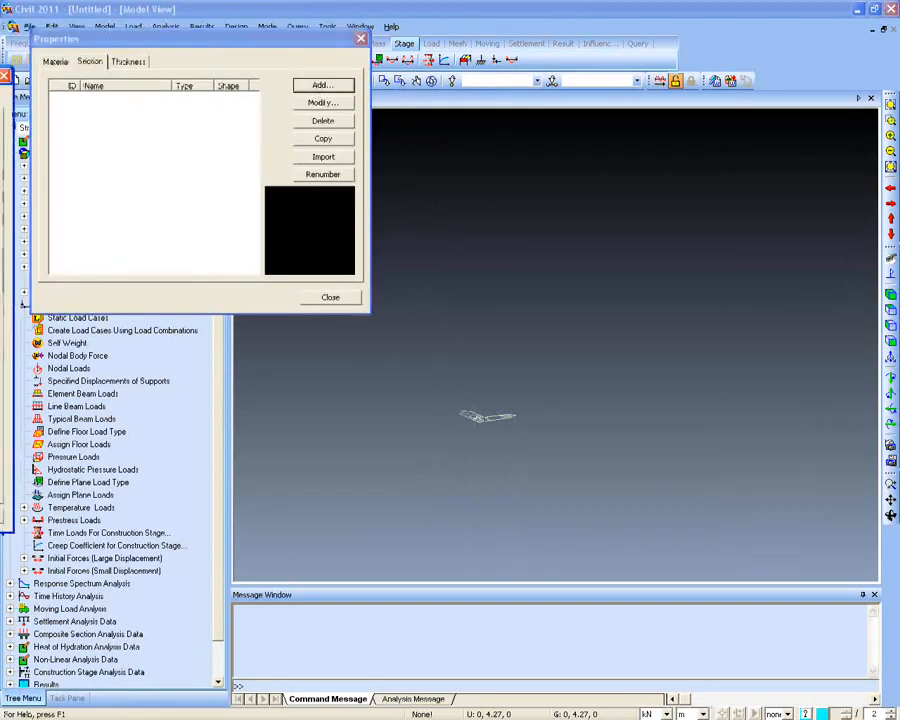
pyautogui.moveTo(286, 98); pyautogui.dragTo(680, 112)
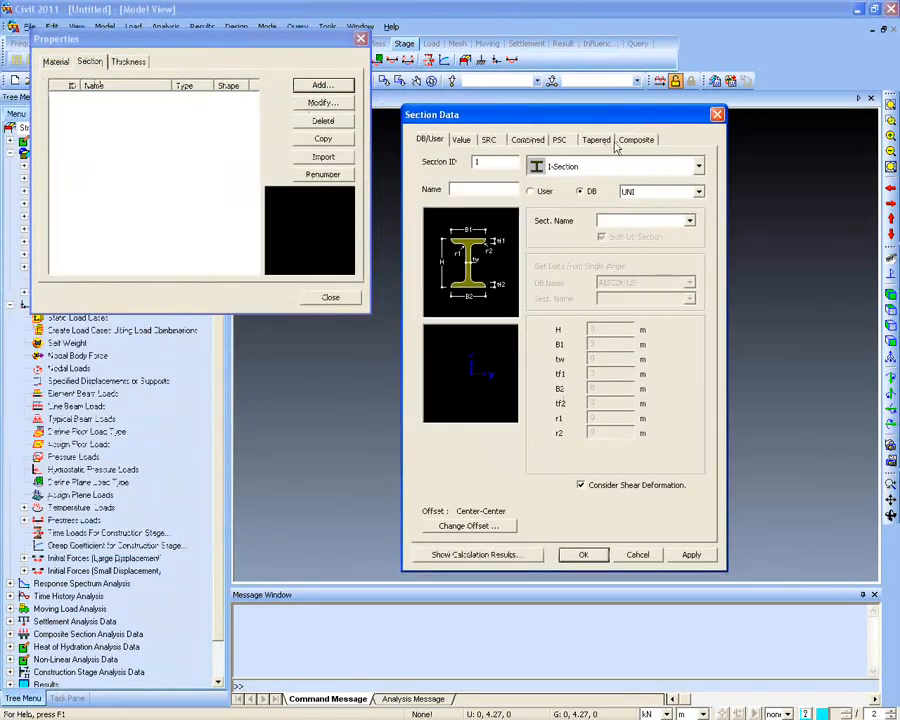
pyautogui.click(630, 140)
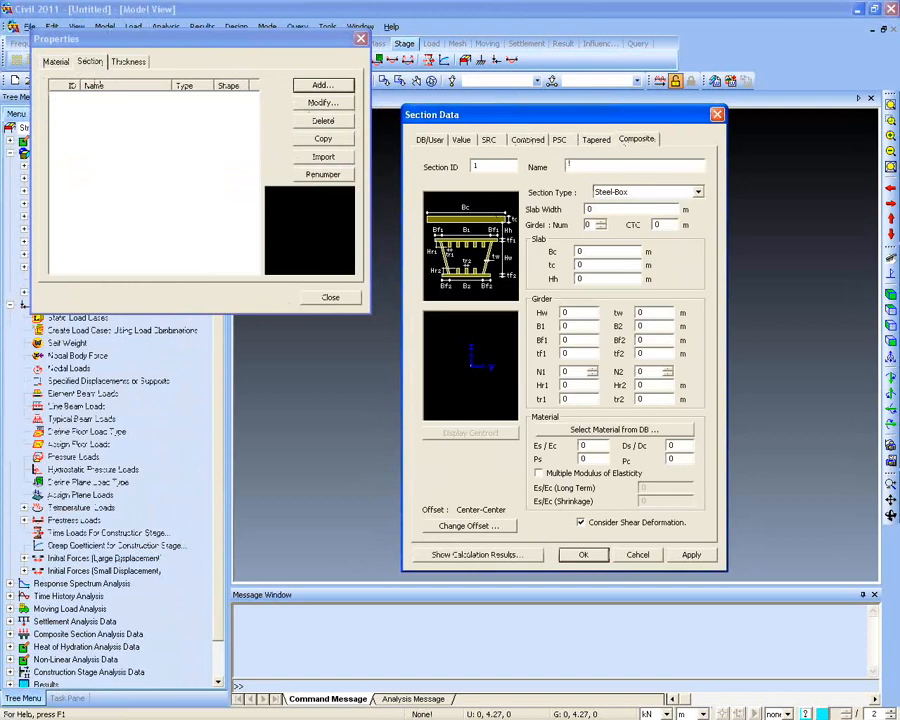
pyautogui.write('girder')
# Set the composite section's slab width to 15 m, the number of girders to 5 and the CTC spacing to 3 m
pyautogui.moveTo(614, 209); pyautogui.dragTo(532, 207)
pyautogui.write('15')
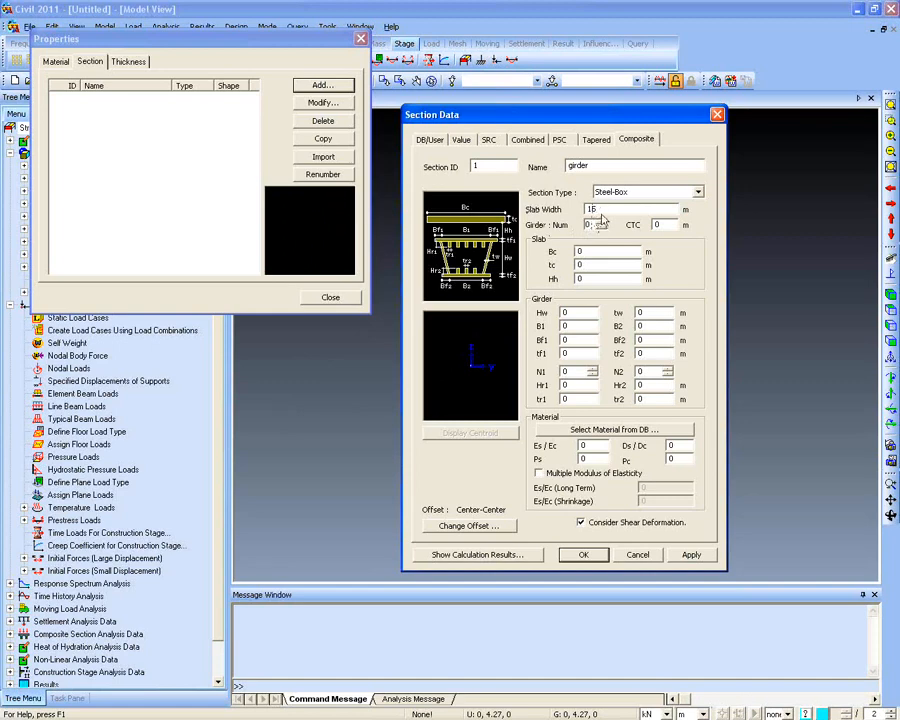
pyautogui.press('Tab')
pyautogui.write('5')
pyautogui.press('Tab')
pyautogui.moveTo(539, 117); pyautogui.dragTo(545, 114)
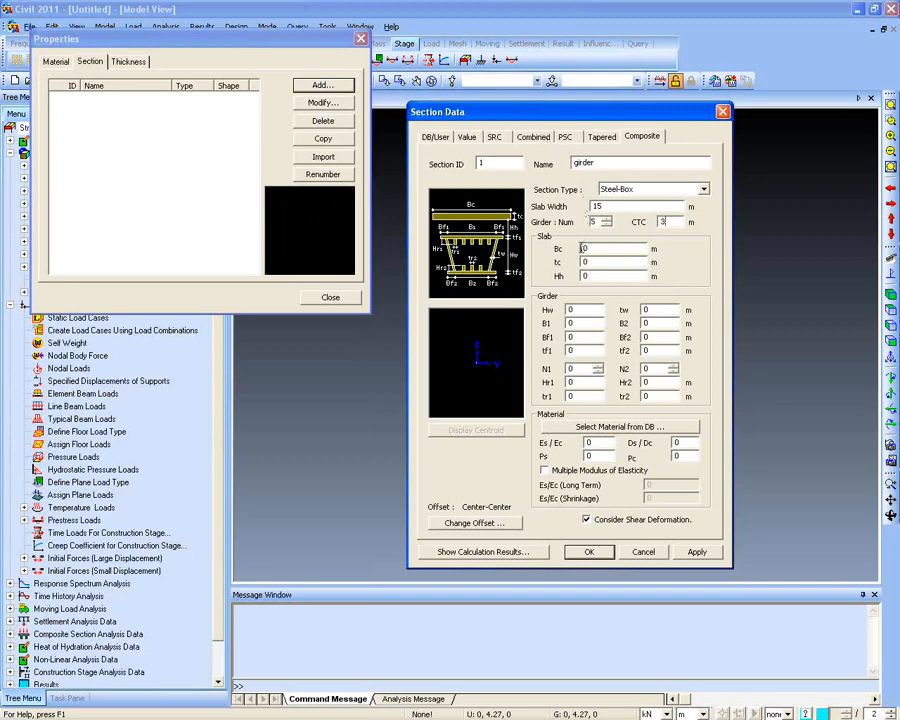
# Set the slab dimensions to Bc 3 m, tc 0.2 m and Hh 0.01 m
pyautogui.click(582, 248)
pyautogui.click(598, 206)
pyautogui.doubleClick(586, 248)
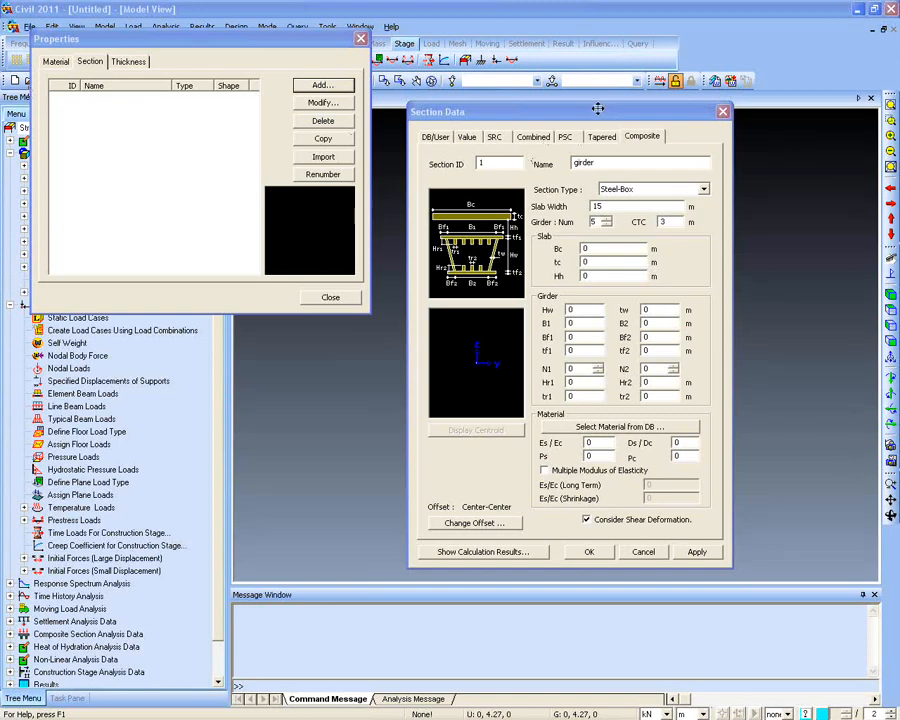
pyautogui.moveTo(580, 105); pyautogui.dragTo(591, 94)
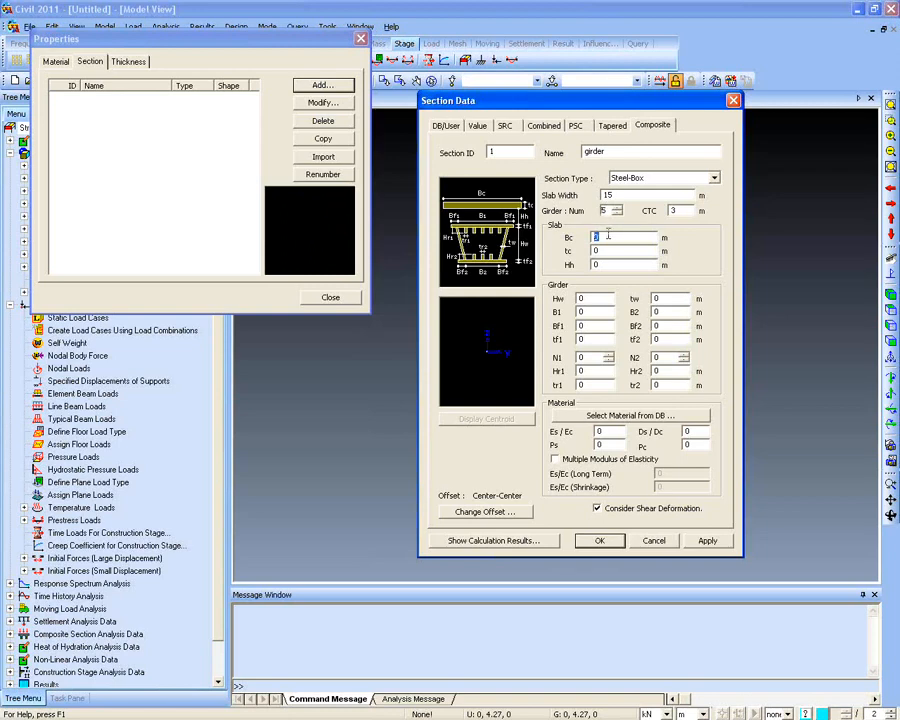
pyautogui.write('3')
pyautogui.moveTo(606, 250); pyautogui.dragTo(571, 250)
pyautogui.write('.2')
pyautogui.press('Tab')
pyautogui.write('.05')
# Set the girder dimensions to Hw 1 m, B1 0.5 m, tw 0.05 m, Bf1 0.05 m and tf1 0.05 m
pyautogui.doubleClick(580, 298)
pyautogui.write('1')
pyautogui.press('Tab')
pyautogui.write('.5')
pyautogui.moveTo(668, 299); pyautogui.dragTo(642, 302)
pyautogui.write('.35')
pyautogui.press('Tab')
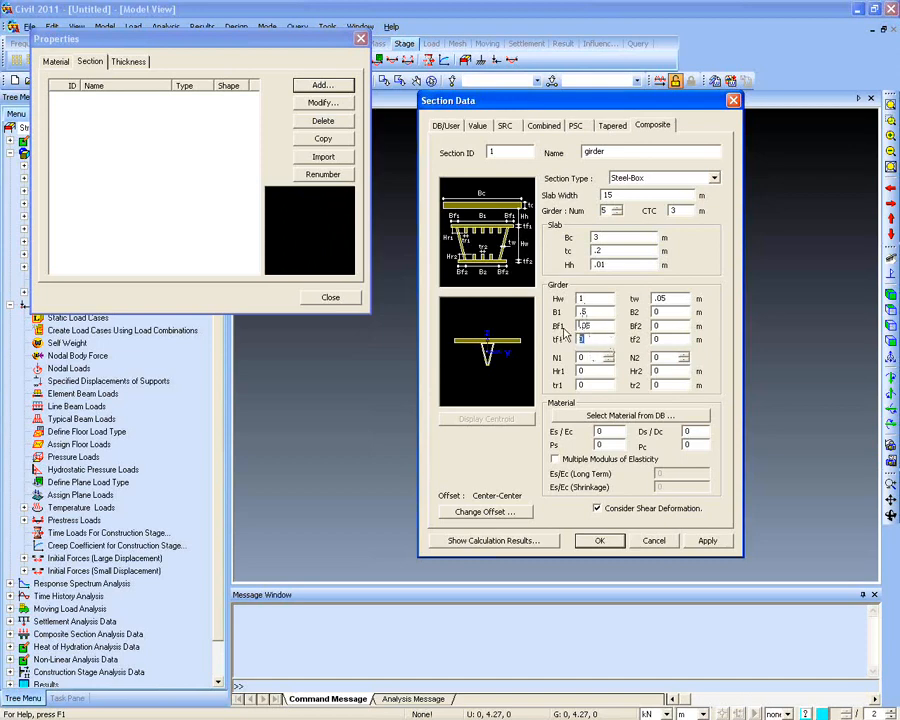
pyautogui.write('.08')
# Change the section type to Steel-I and set the girder's B2 to 0.5 m and tf2 to 0.05 m
pyautogui.click(714, 177)
pyautogui.click(680, 200)
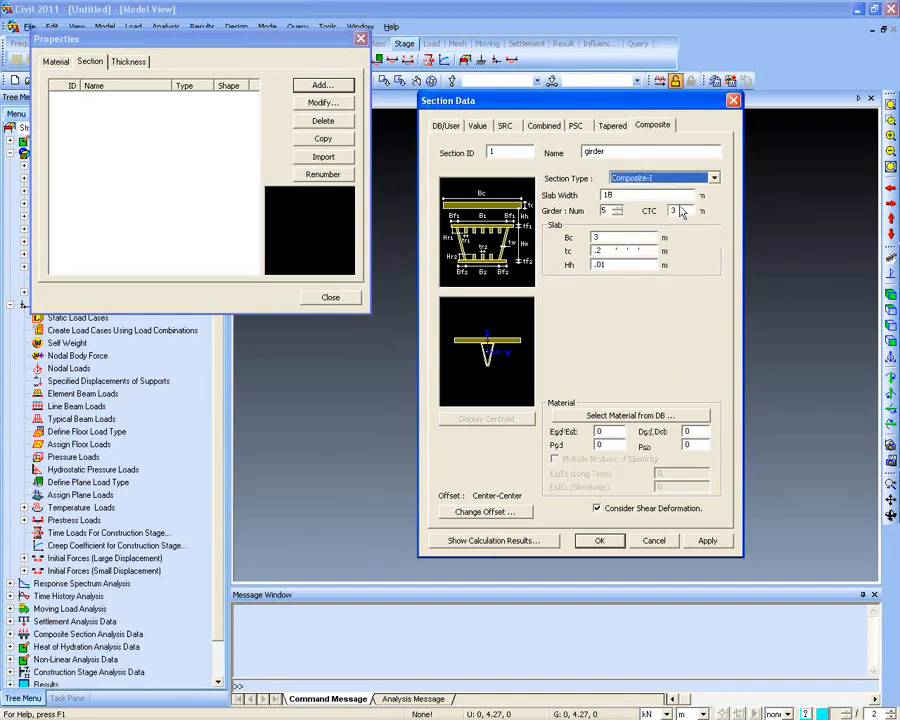
pyautogui.click(714, 177)
pyautogui.click(630, 201)
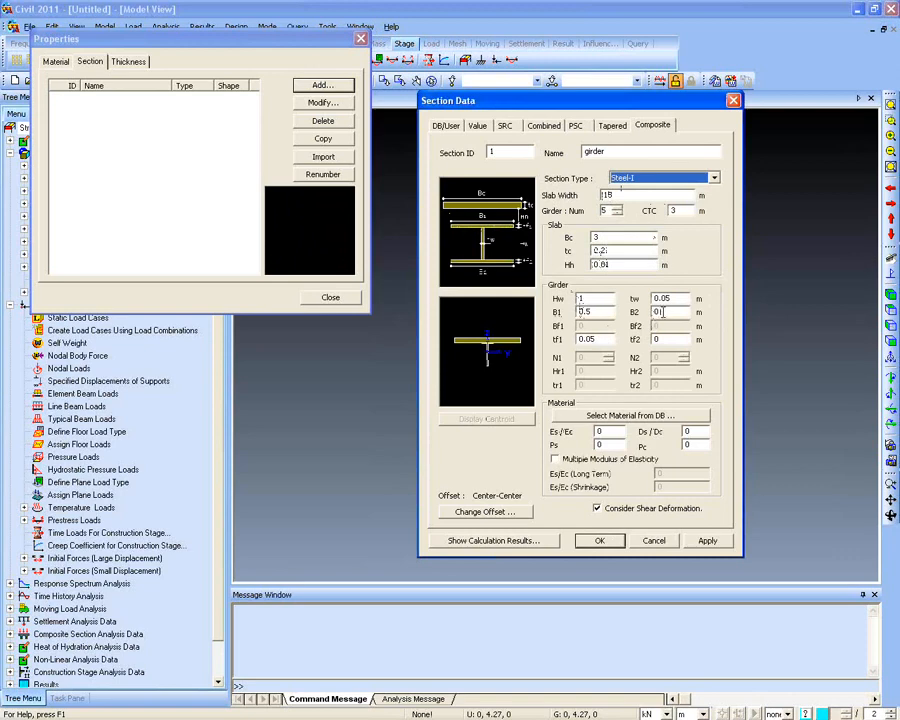
pyautogui.doubleClick(659, 312)
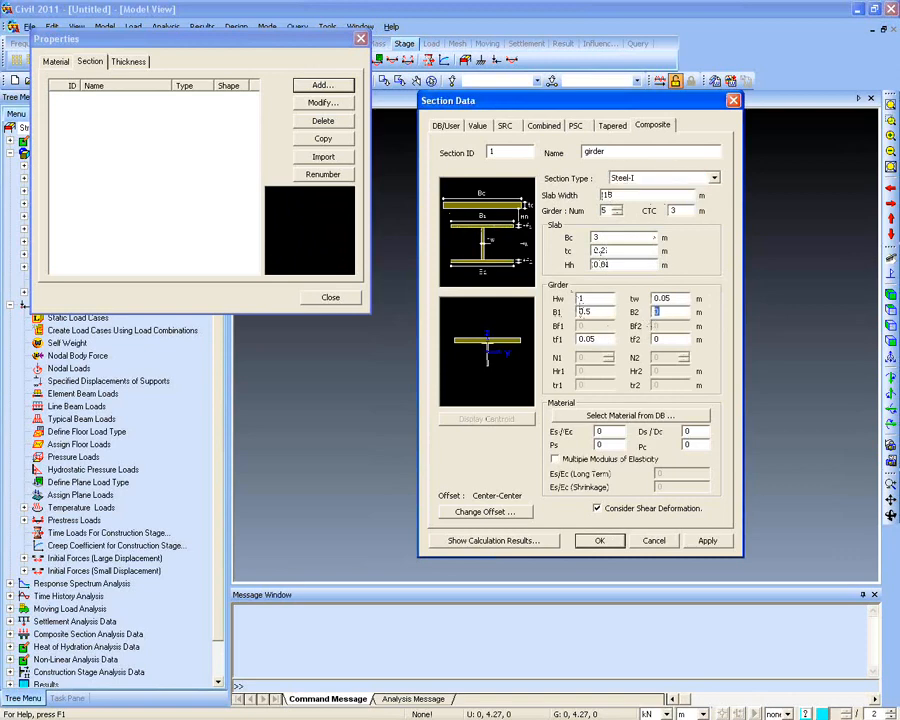
pyautogui.write('.5')
pyautogui.doubleClick(662, 339)
pyautogui.write('.0')
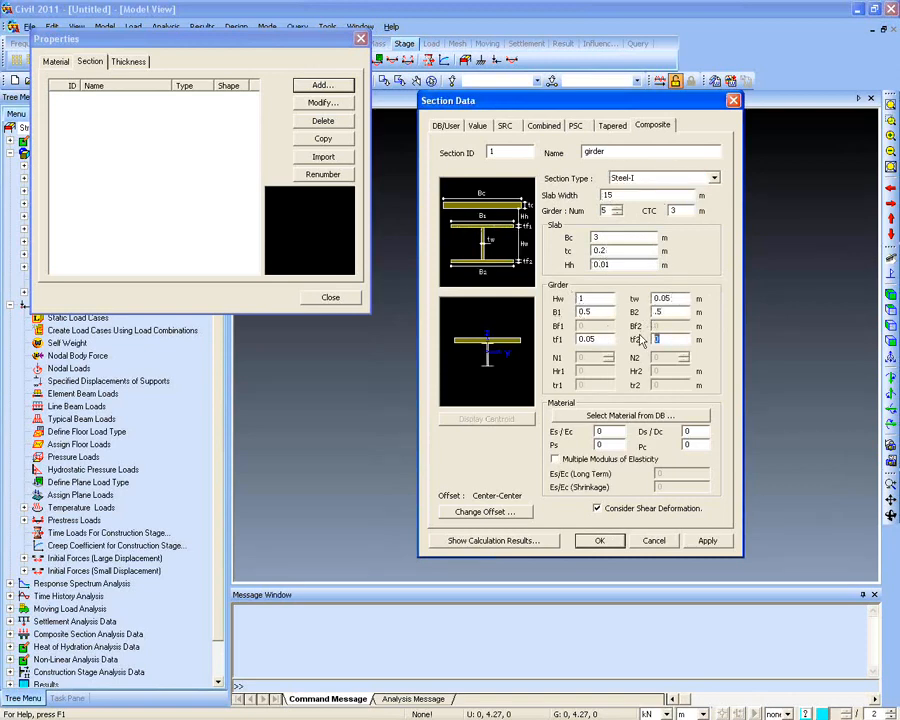
pyautogui.write('5')
# Assign concrete C25/30 from EN04(RC) and steel S355 from EN05(S) to the section, save it and leave the properties
pyautogui.click(590, 415)
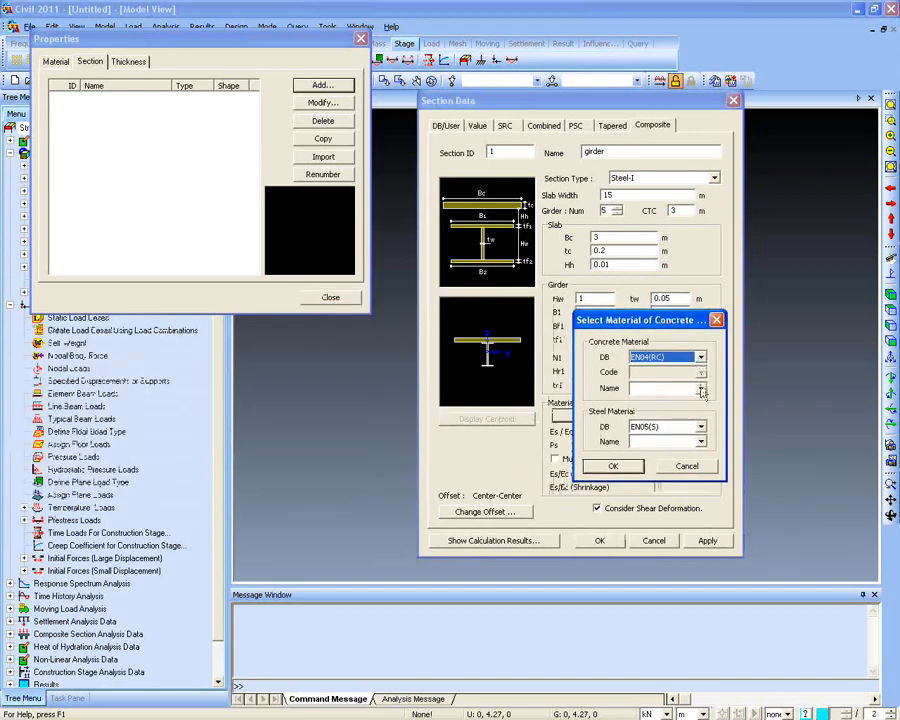
pyautogui.click(701, 388)
pyautogui.click(670, 432)
pyautogui.click(704, 443)
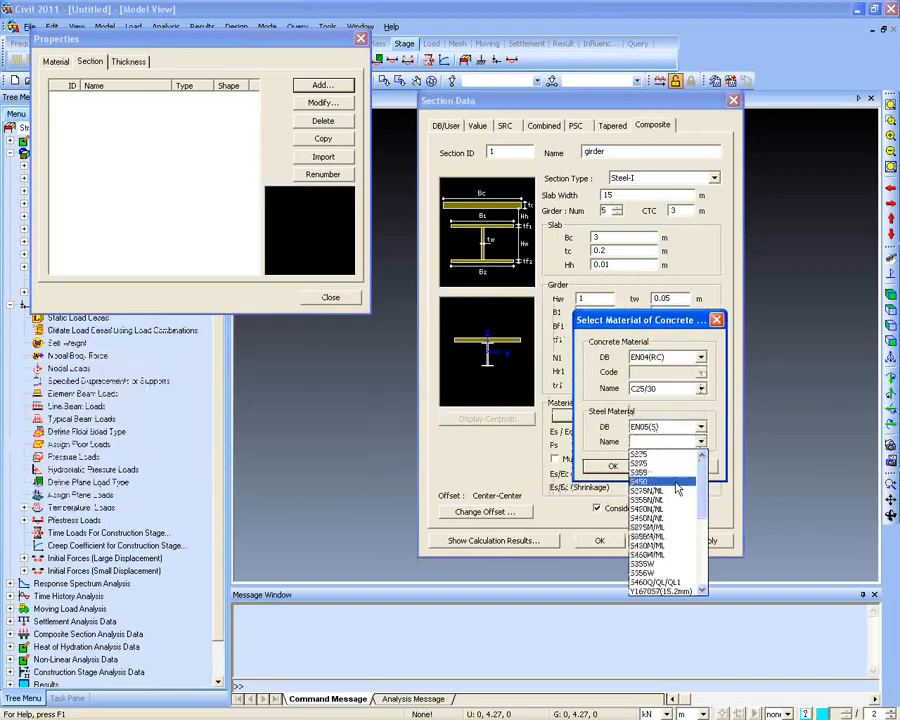
pyautogui.click(683, 474)
pyautogui.click(614, 467)
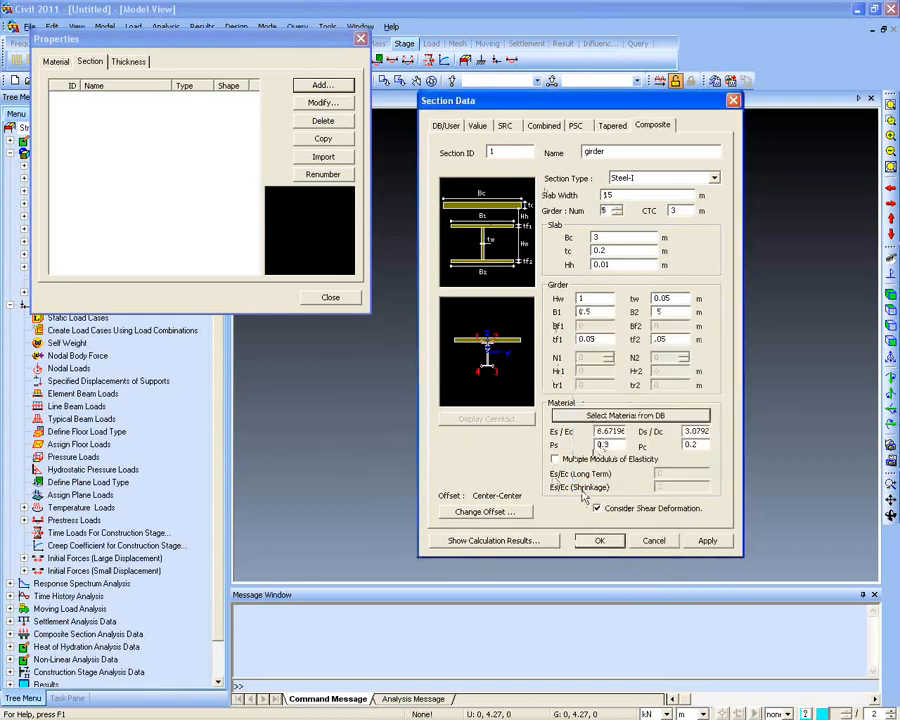
pyautogui.click(598, 541)
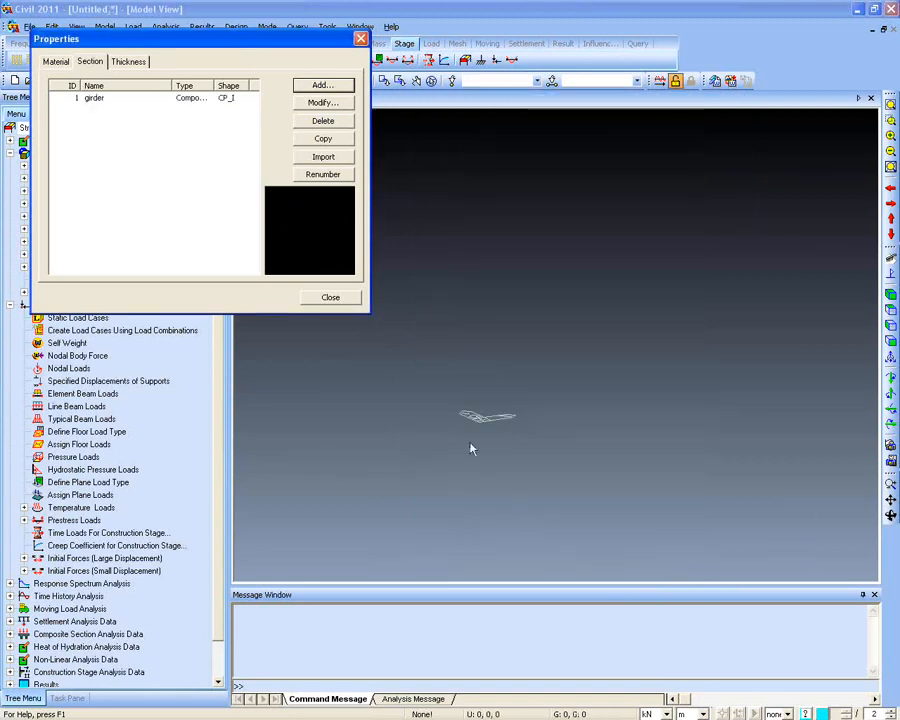
pyautogui.click(330, 297)
# Start creating line elements on a three-point arc, with P1 at 0,0,0, P2 at 15,3,0 and P3 at 30,0,0
pyautogui.click(105, 27)
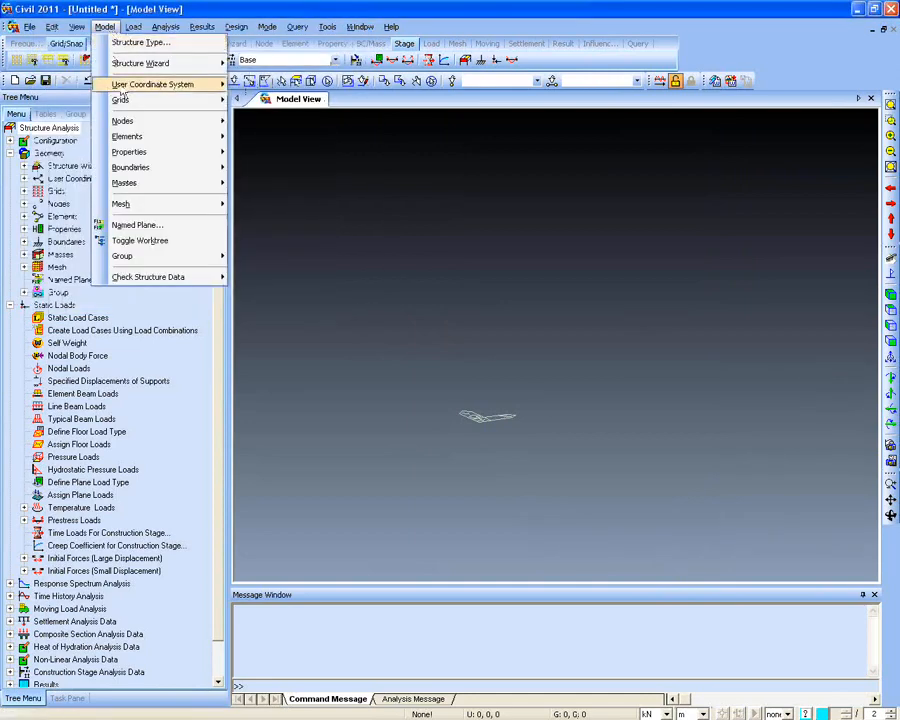
pyautogui.moveTo(140, 136)
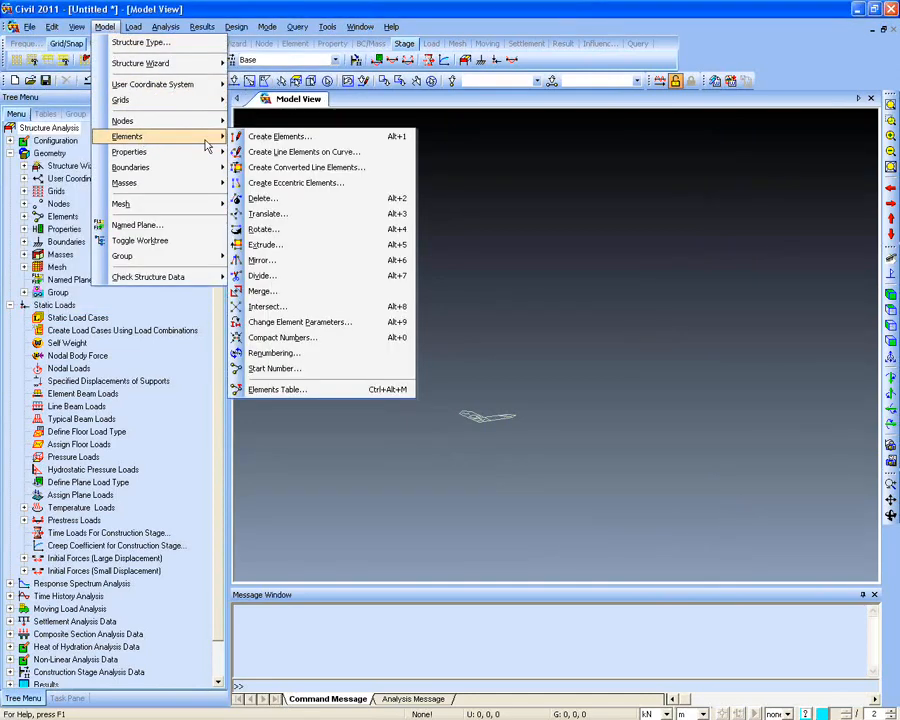
pyautogui.click(338, 155)
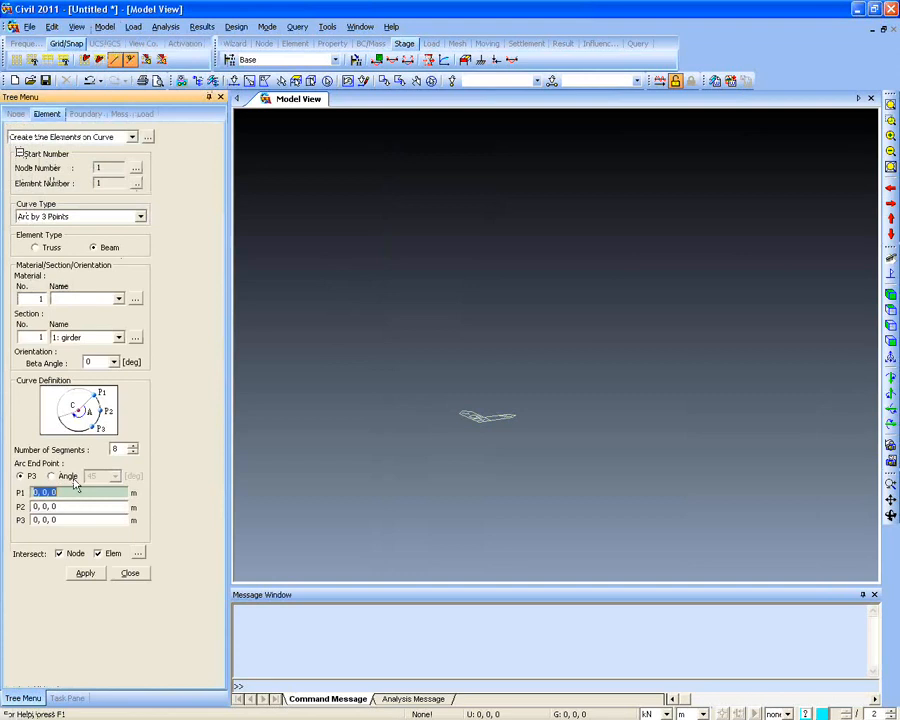
pyautogui.press('Tab')
pyautogui.write('1')
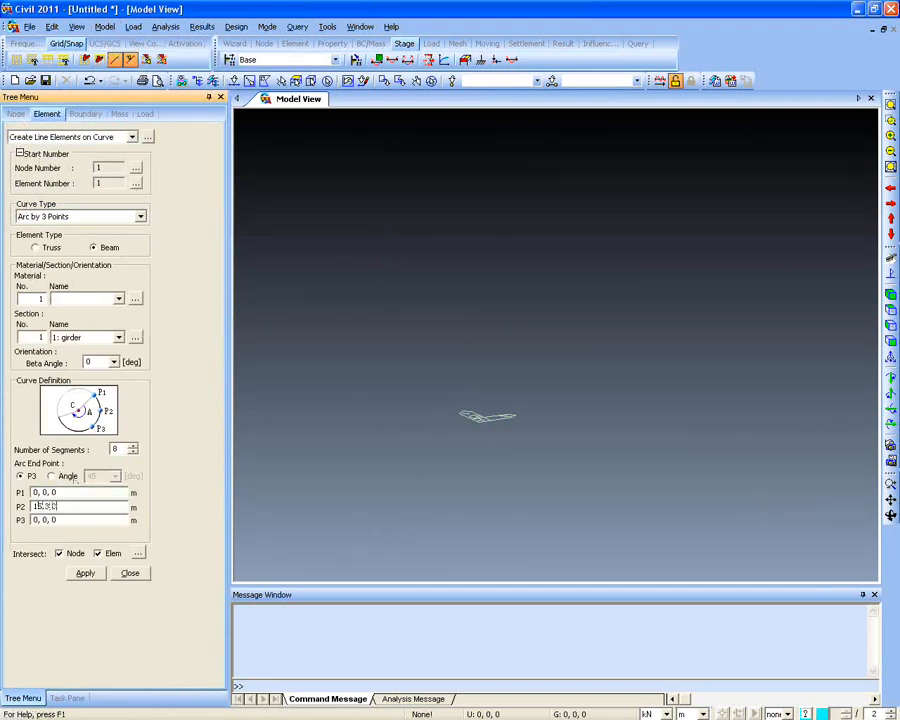
pyautogui.press('Tab')
pyautogui.write('3')
# Add a C25/30 concrete material from the EN04(RC) standard for the curved beam elements
pyautogui.click(135, 300)
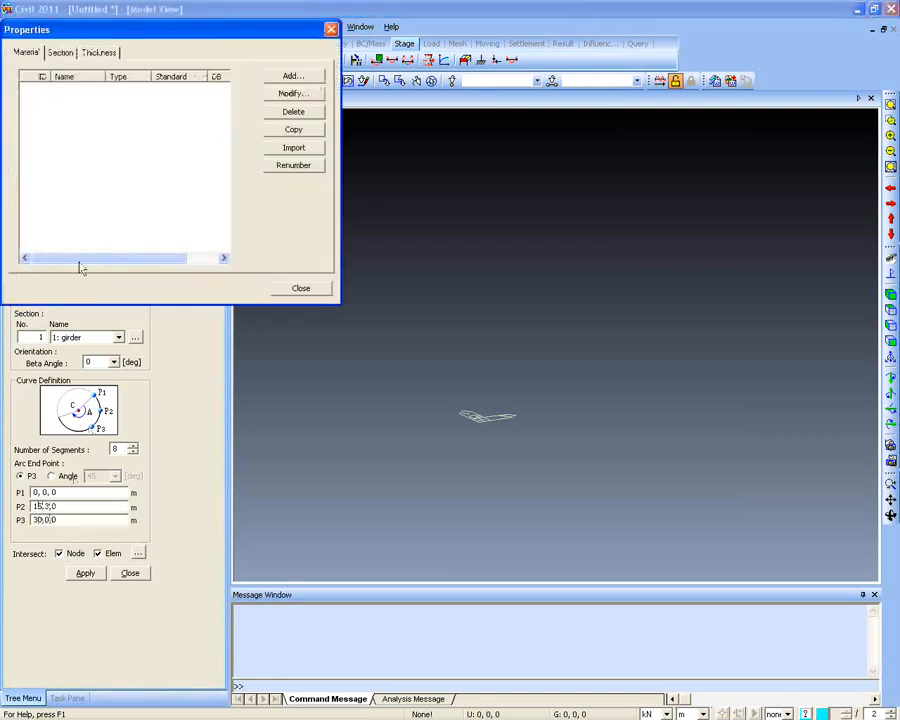
pyautogui.click(291, 75)
pyautogui.click(308, 107)
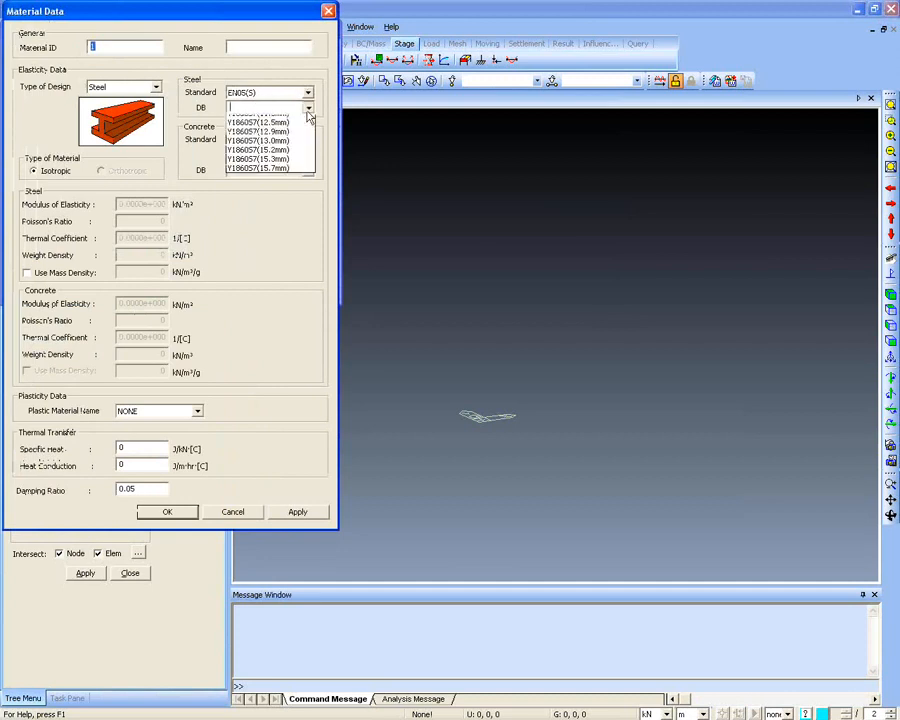
pyautogui.click(155, 87)
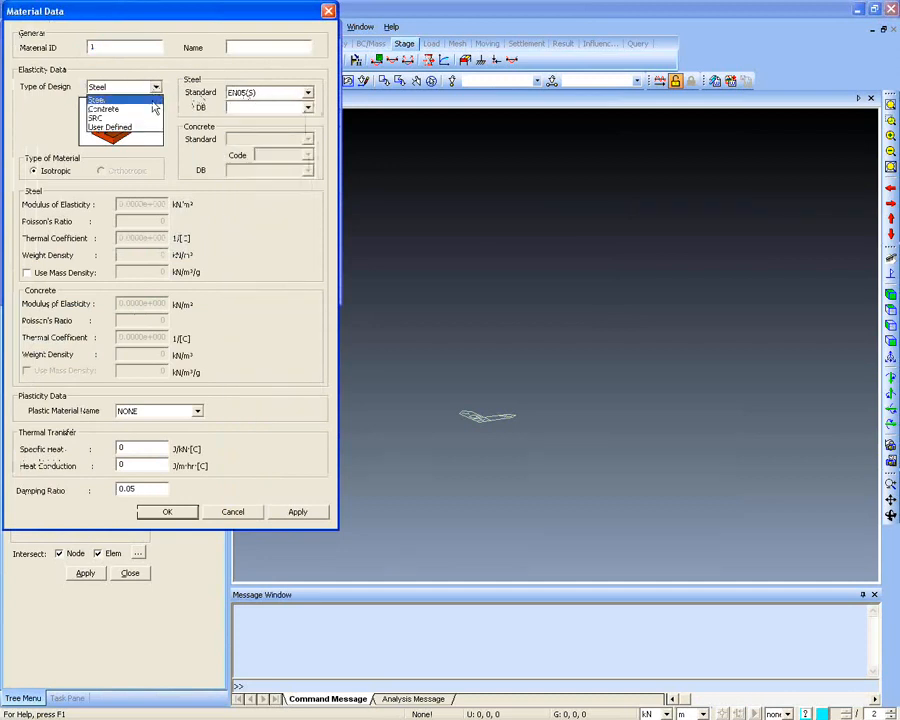
pyautogui.click(105, 96)
pyautogui.click(307, 171)
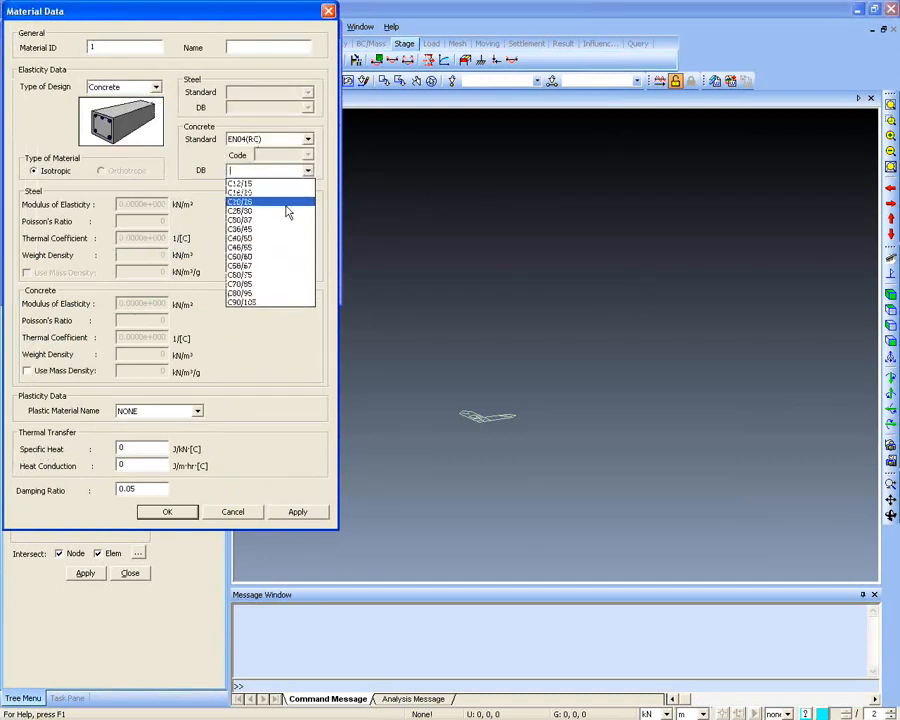
pyautogui.click(287, 211)
pyautogui.click(160, 513)
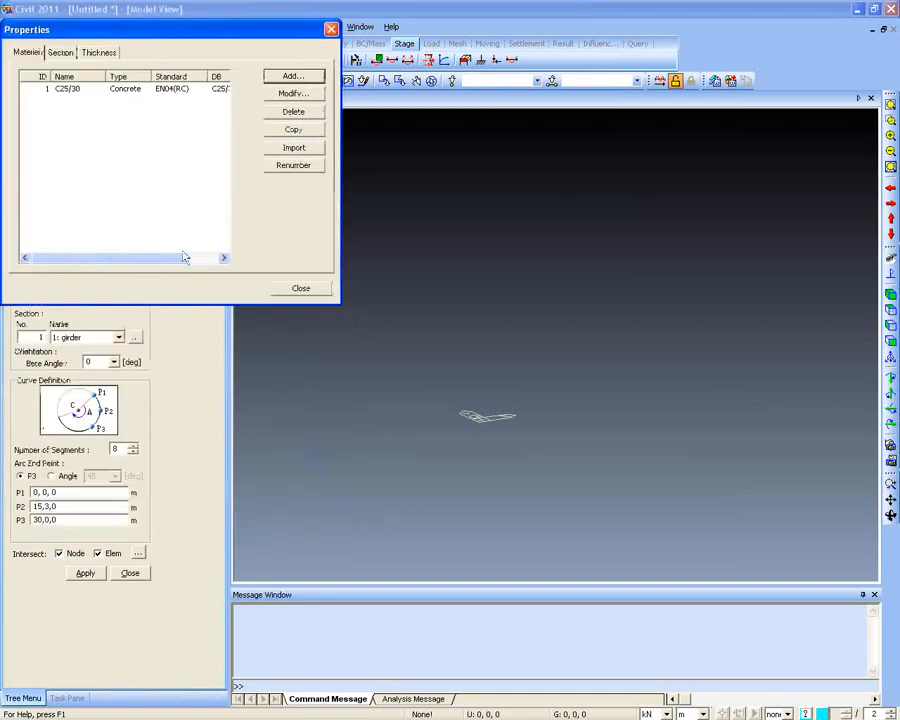
pyautogui.click(329, 29)
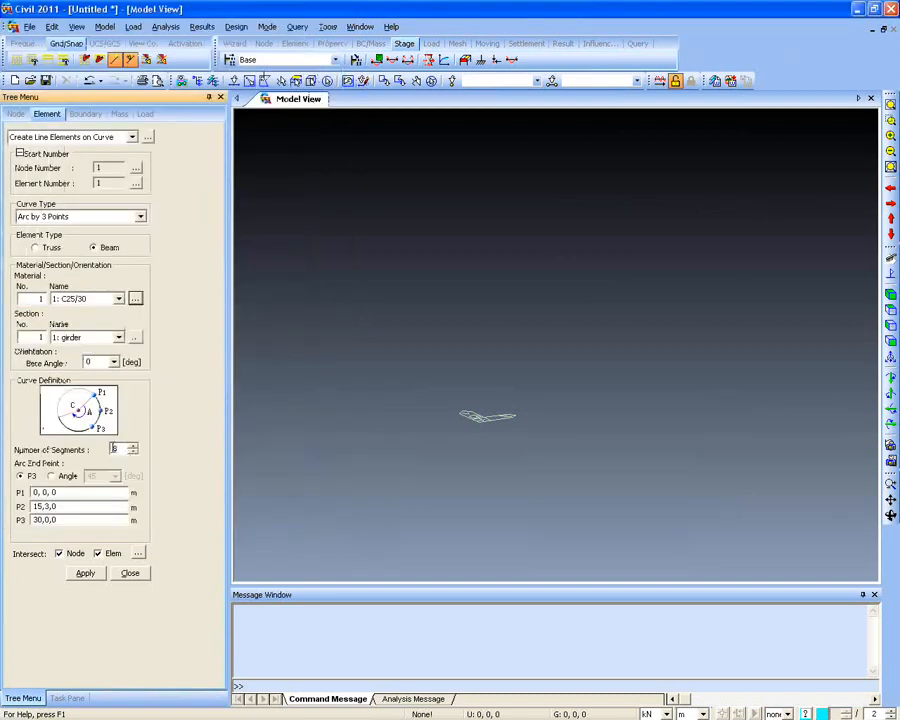
# Create the curved girder's beam elements on the three-point arc with 10 segments
pyautogui.click(86, 573)
pyautogui.scroll(-2, 635, 313)
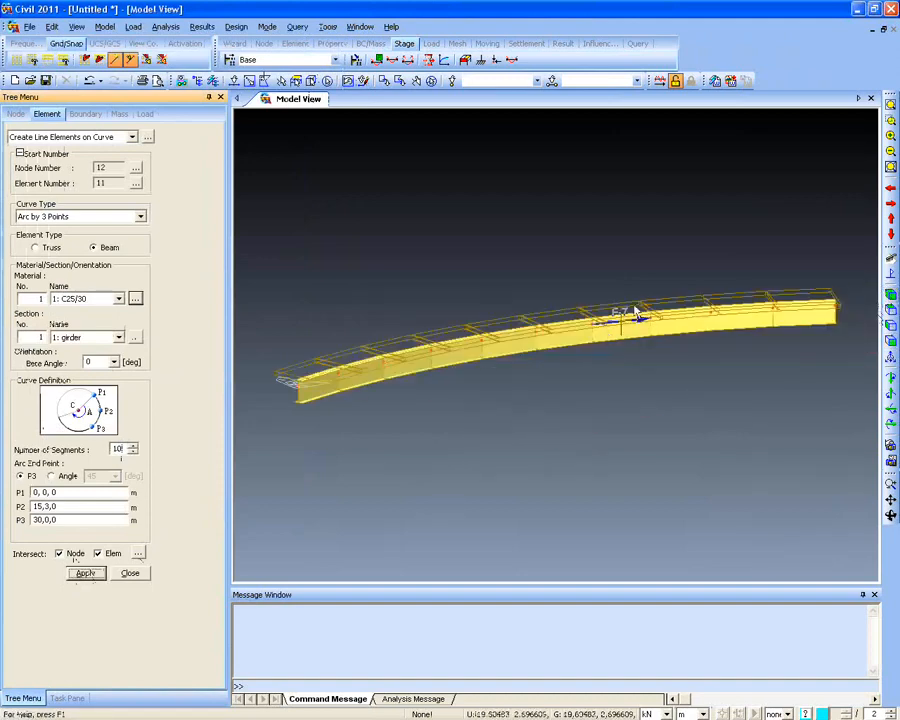
pyautogui.moveTo(621, 376); pyautogui.dragTo(570, 428, button='middle')
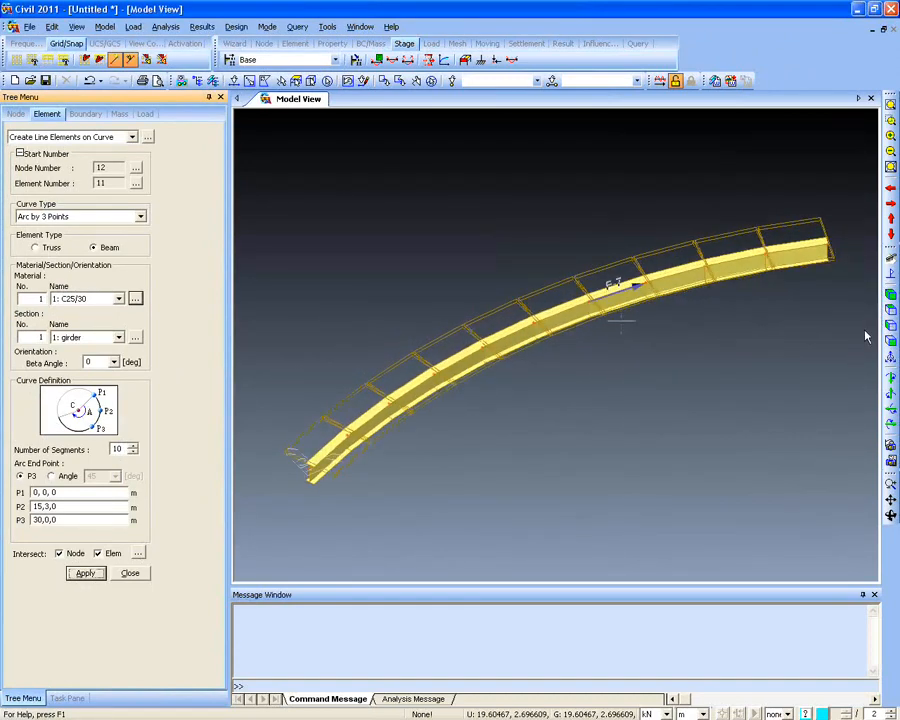
pyautogui.click(891, 310)
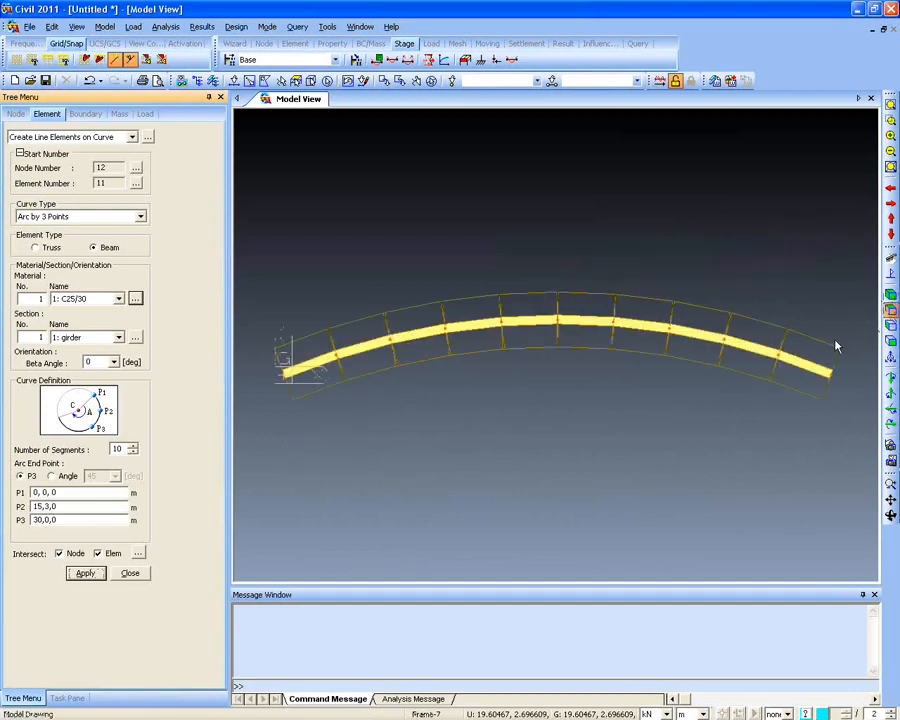
pyautogui.click(890, 297)
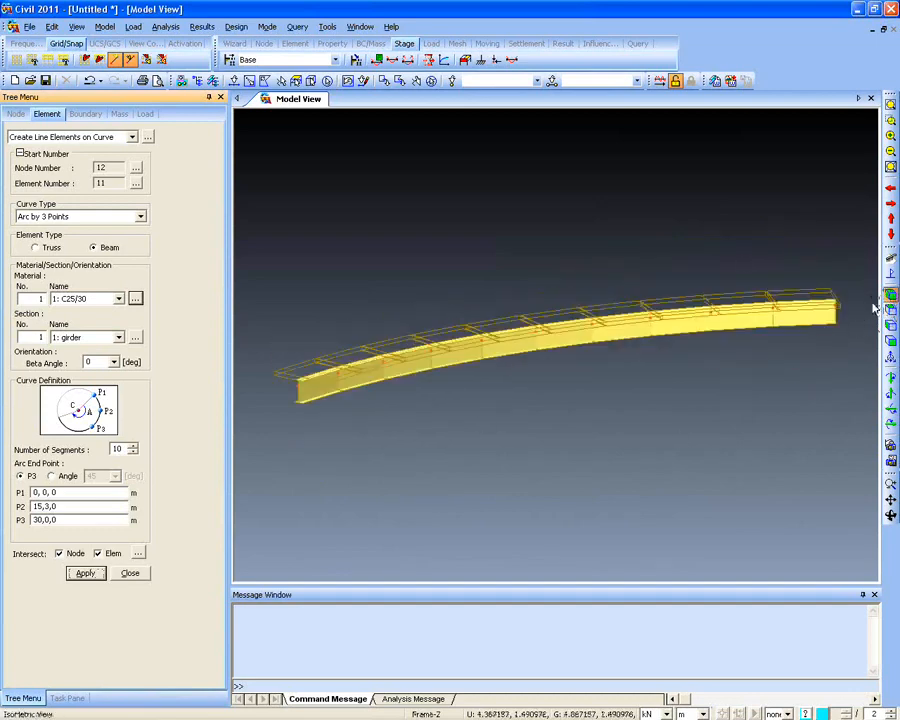
# Copy all curved girder elements 4 times at an equal distance of 0,3,0 m, intersecting nodes and elements
pyautogui.click(233, 80)
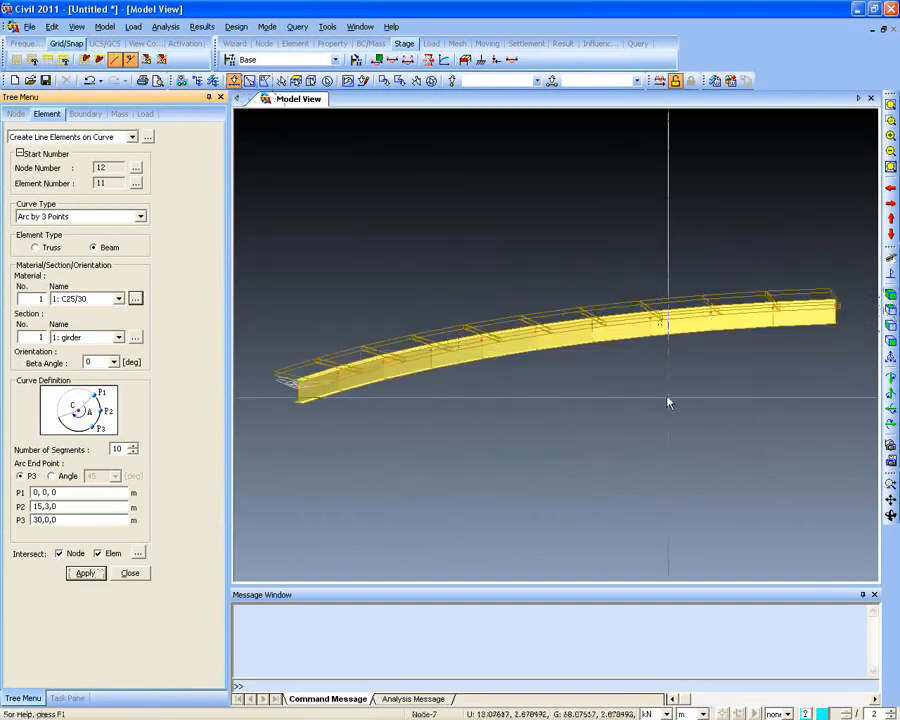
pyautogui.click(363, 83)
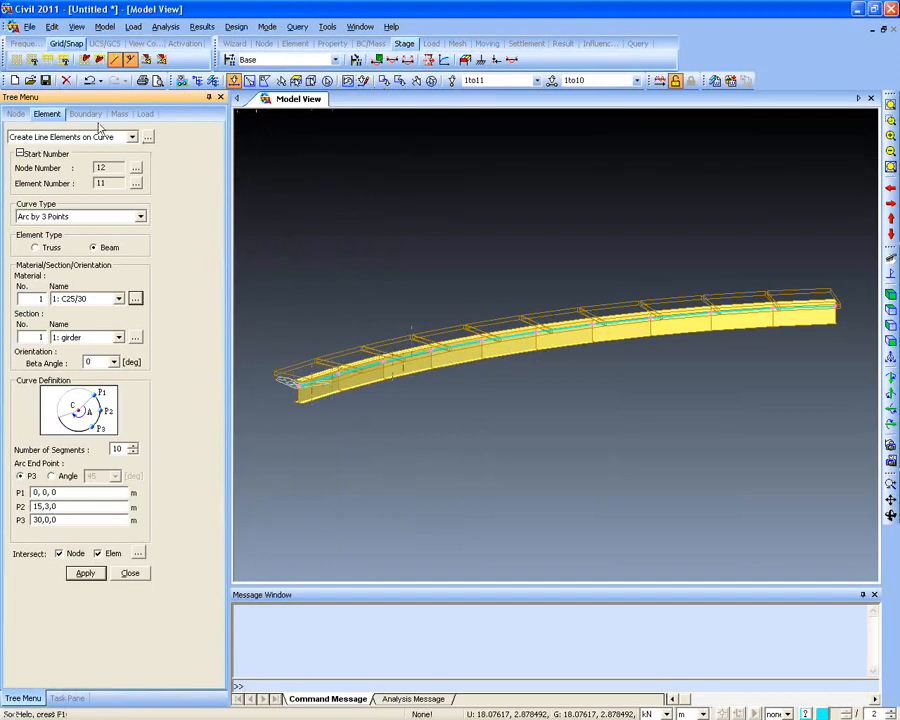
pyautogui.click(104, 26)
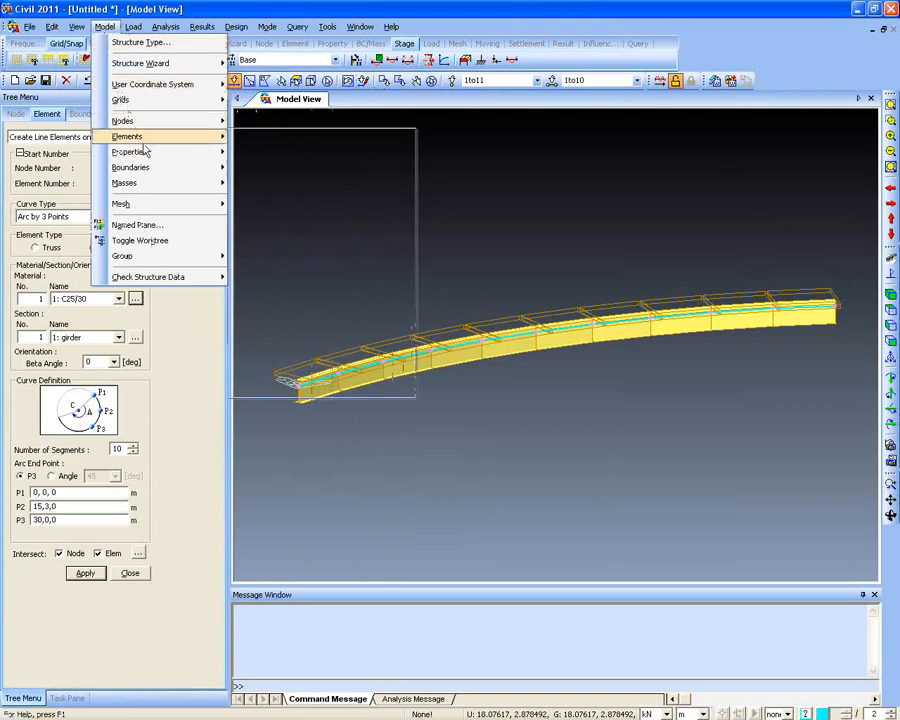
pyautogui.click(288, 213)
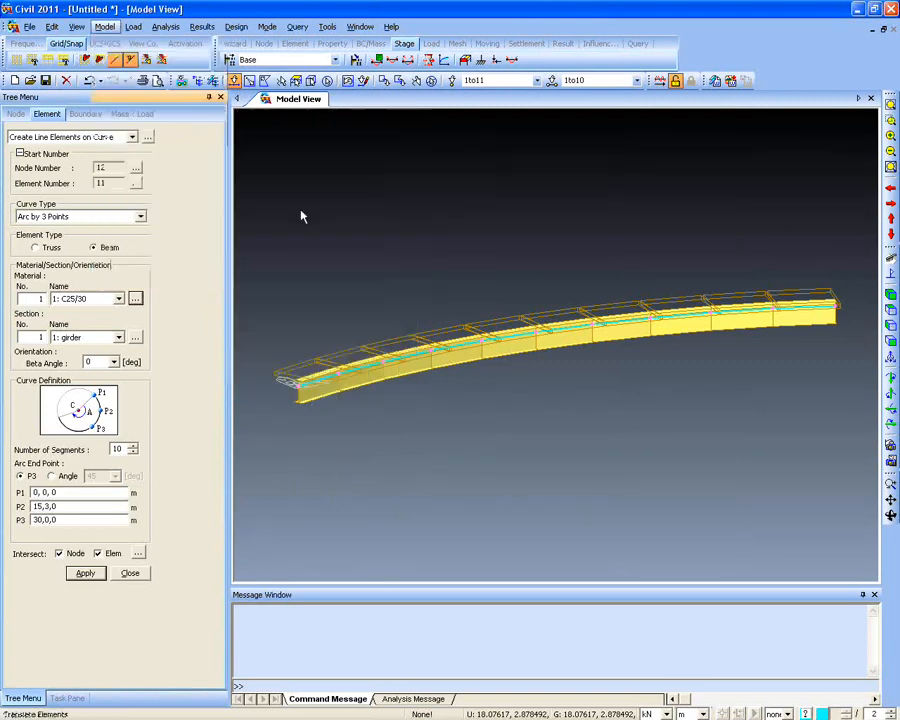
pyautogui.click(75, 289)
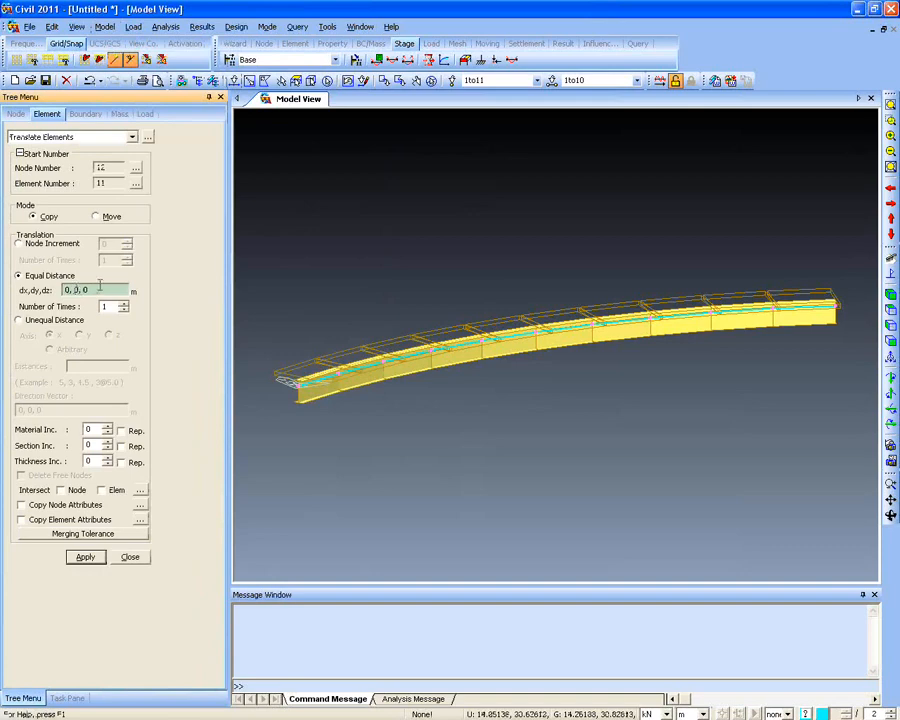
pyautogui.write('3')
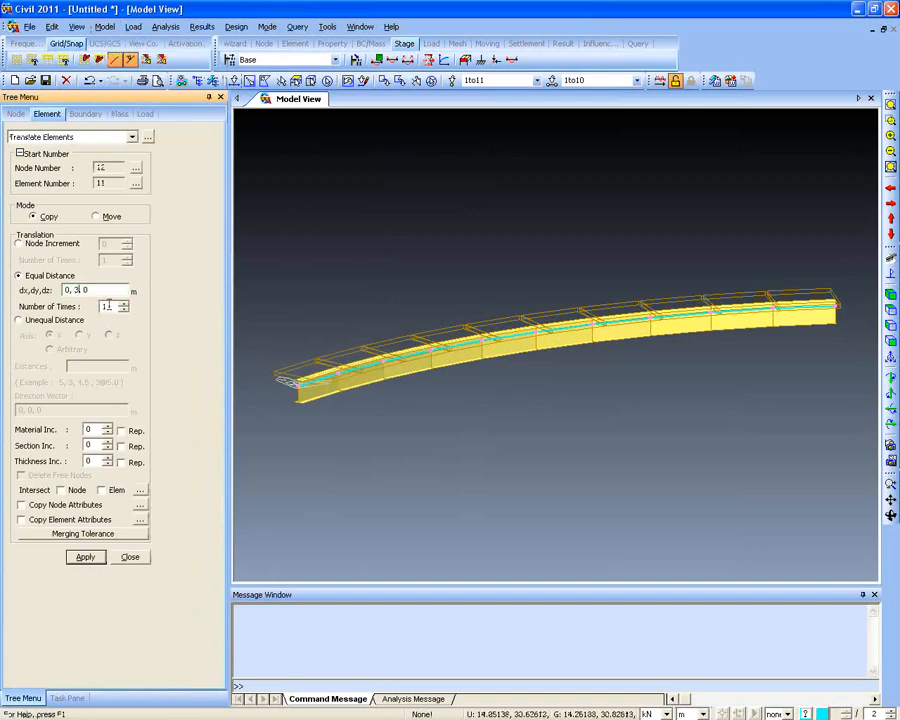
pyautogui.click(65, 491)
pyautogui.click(88, 562)
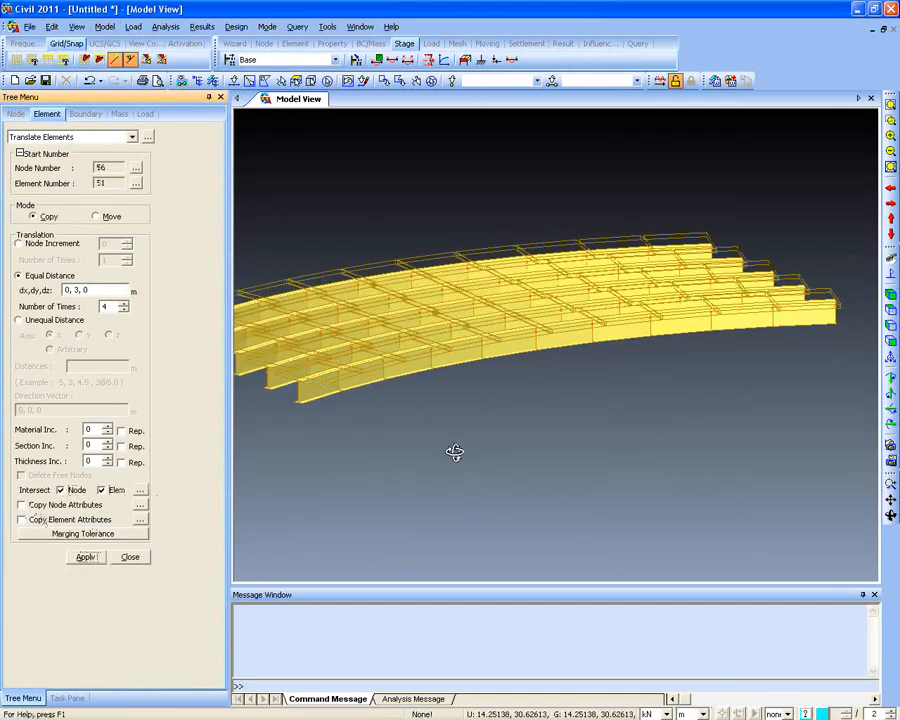
pyautogui.scroll(2, 670, 447)
pyautogui.click(890, 296)
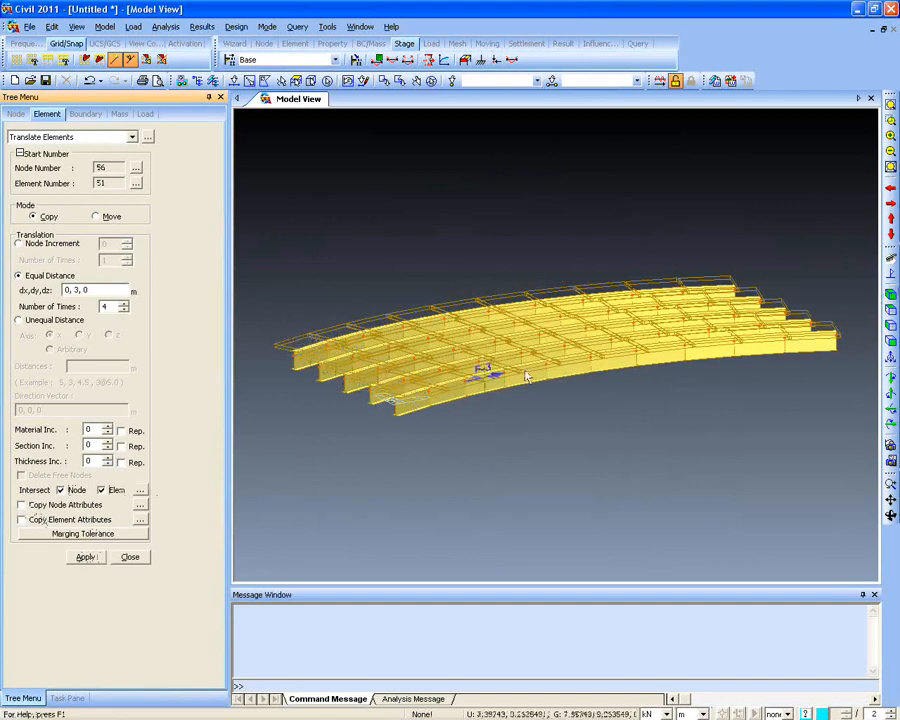
pyautogui.keyDown('ctrl'); pyautogui.moveTo(493, 339); pyautogui.dragTo(489, 351, button='middle'); pyautogui.keyUp('ctrl')
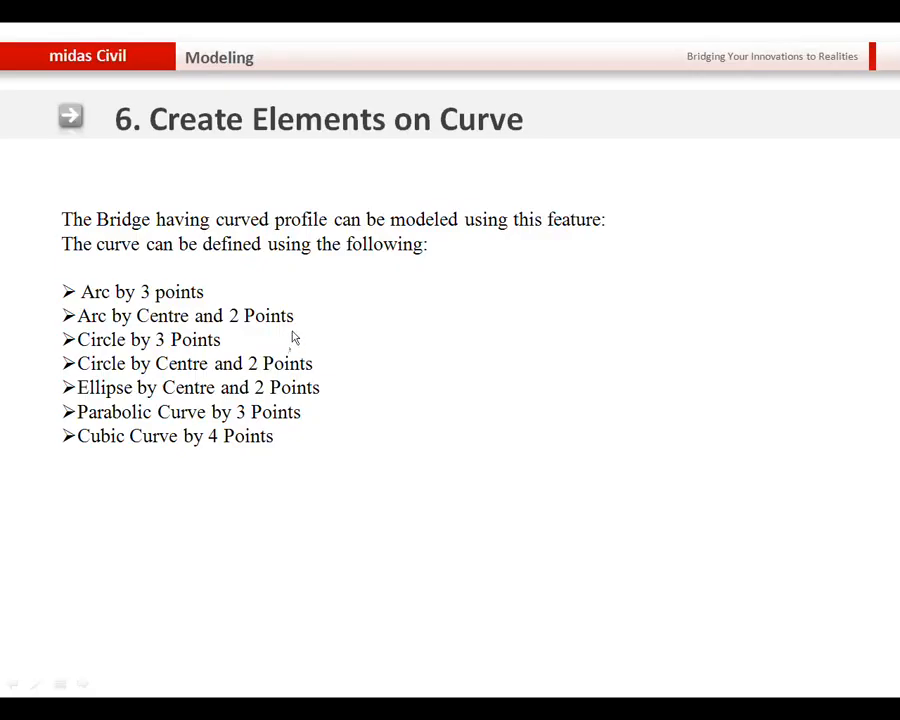
pyautogui.click(289, 322)
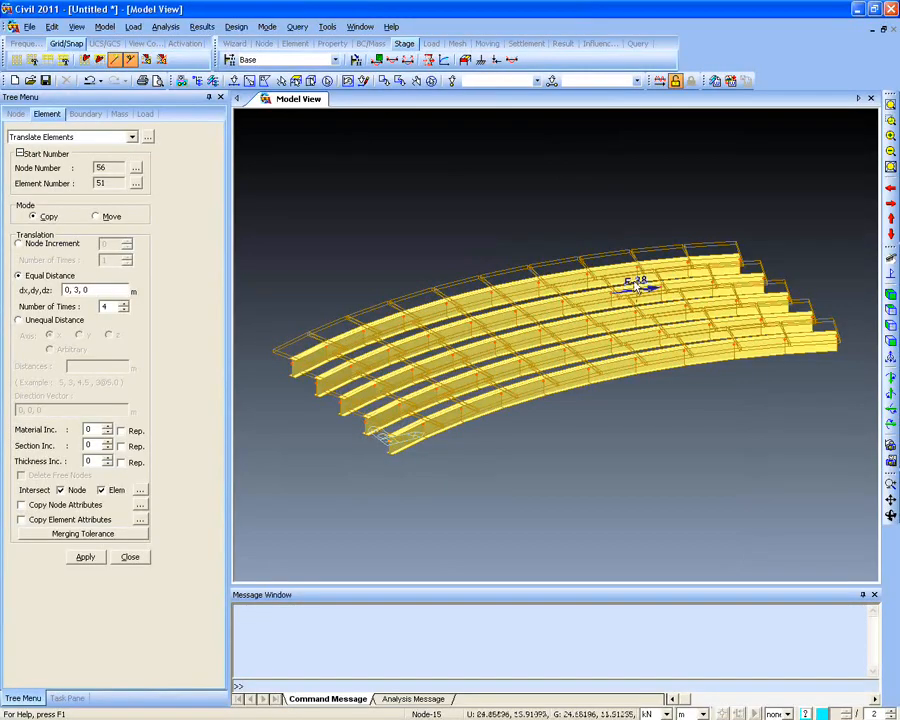
# Extrude the five girders' end nodes farthest from the origin along X into beam elements, translating 3,0,0 m 5 times
pyautogui.click(889, 340)
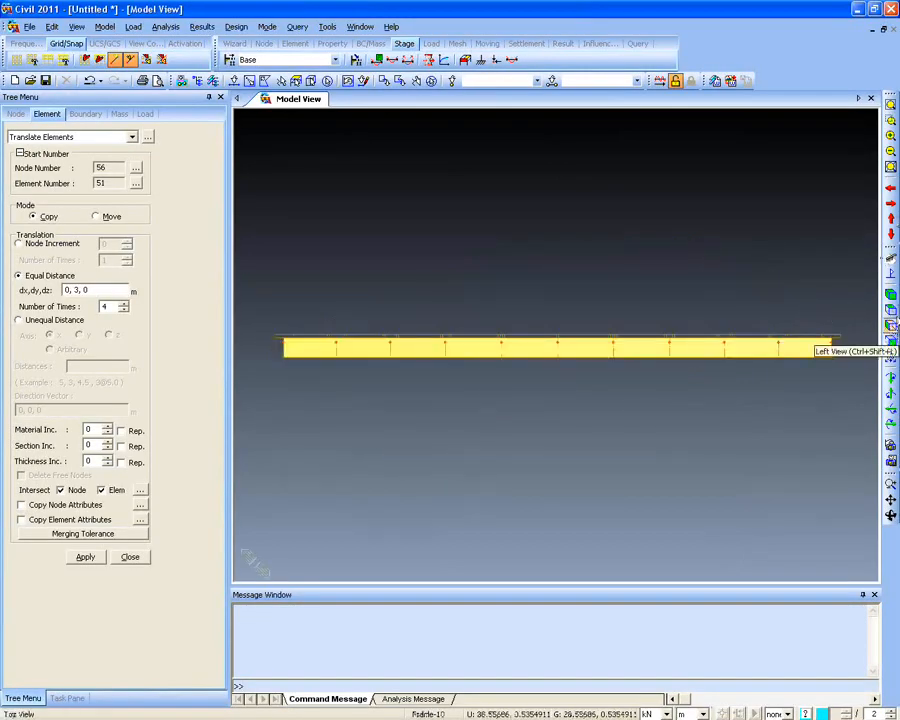
pyautogui.click(890, 310)
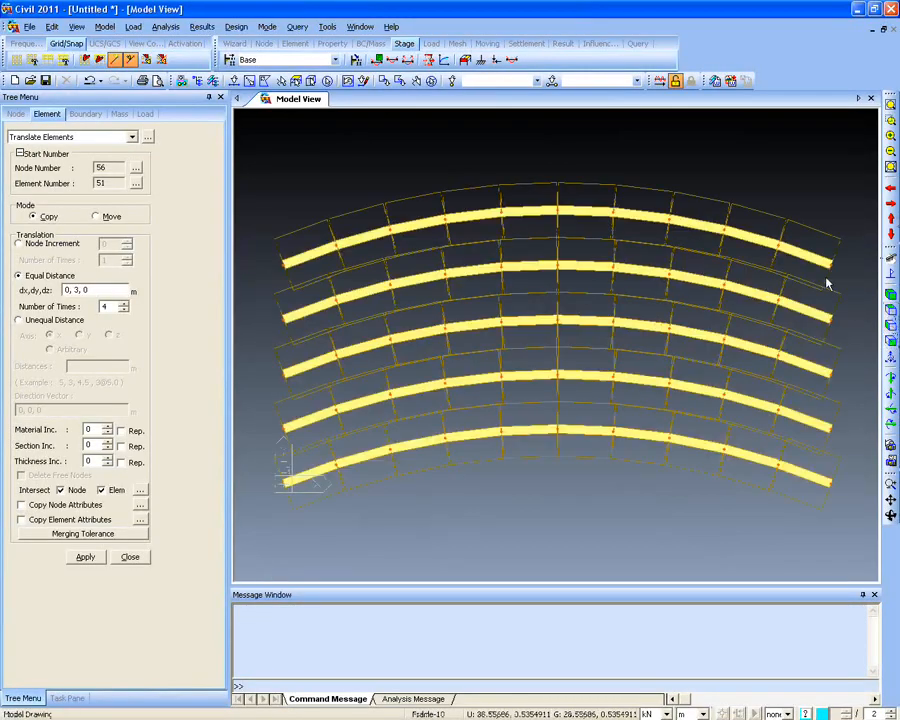
pyautogui.click(234, 80)
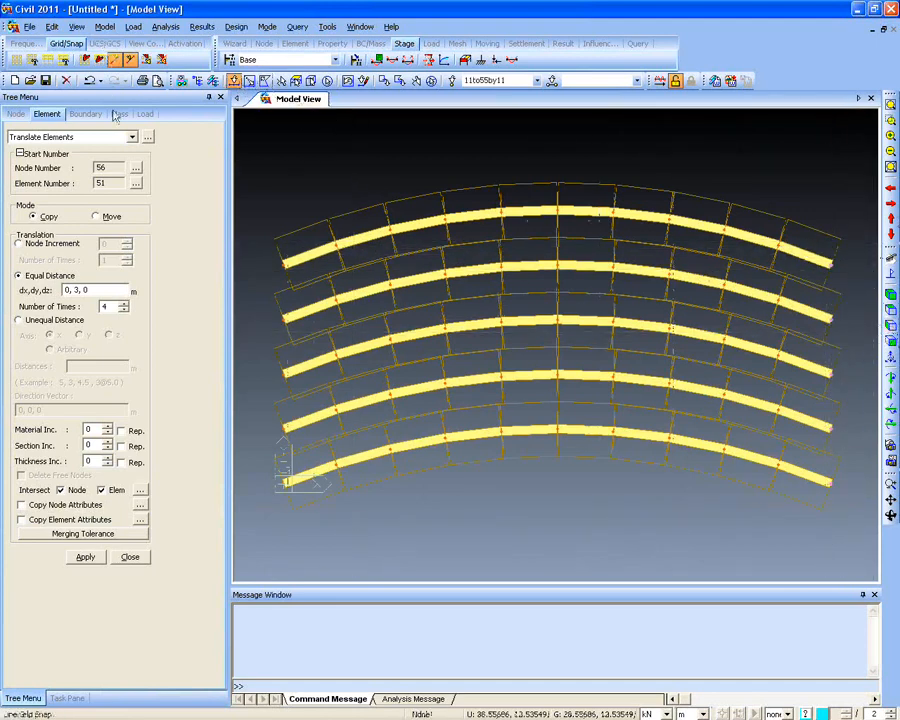
pyautogui.click(104, 26)
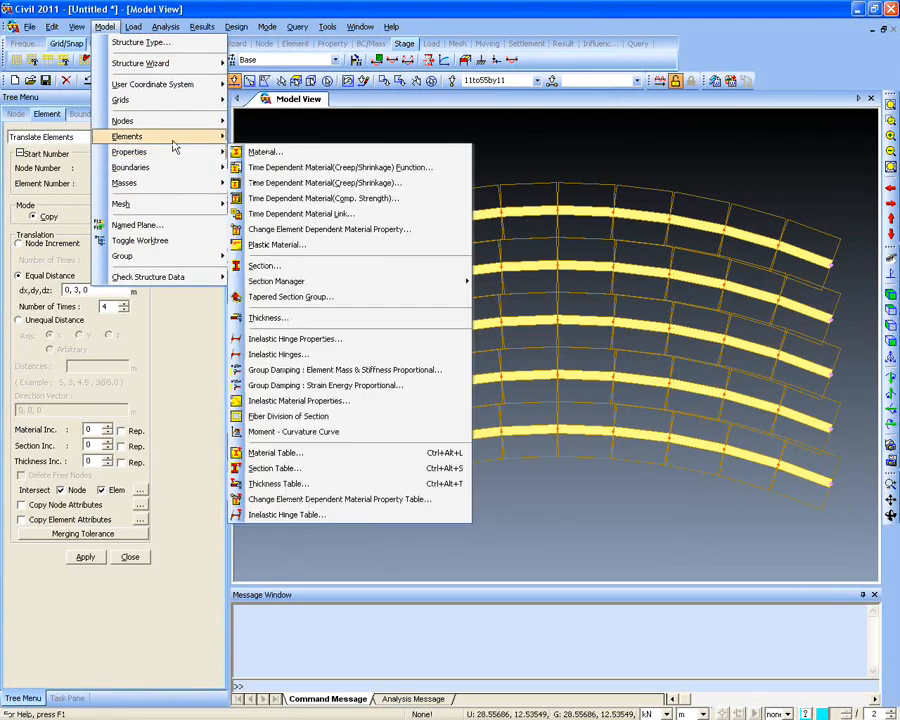
pyautogui.moveTo(127, 136)
pyautogui.click(326, 248)
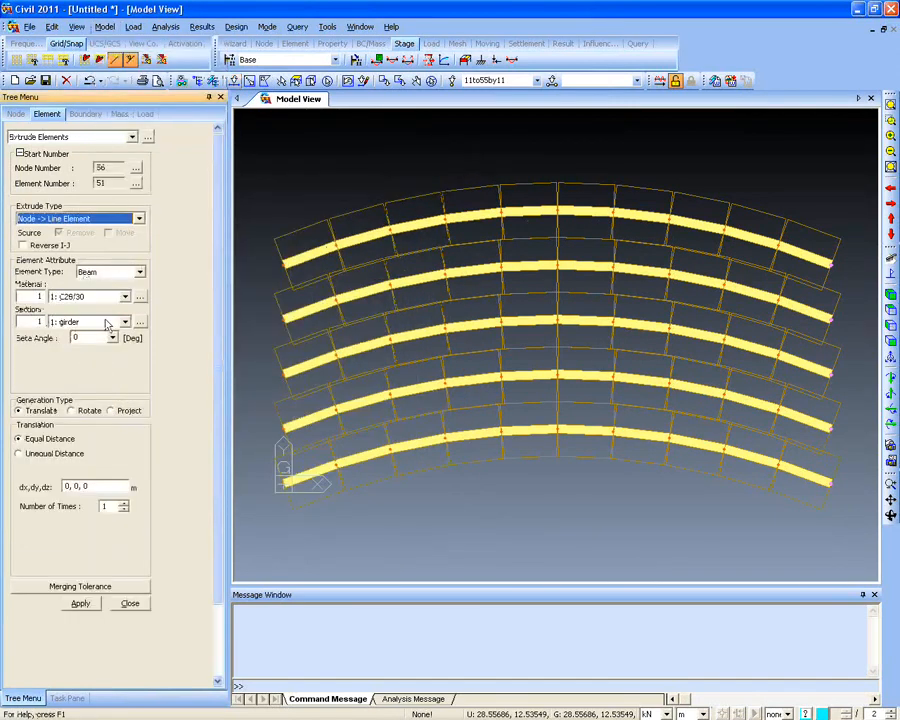
pyautogui.scroll(-3, 207, 327)
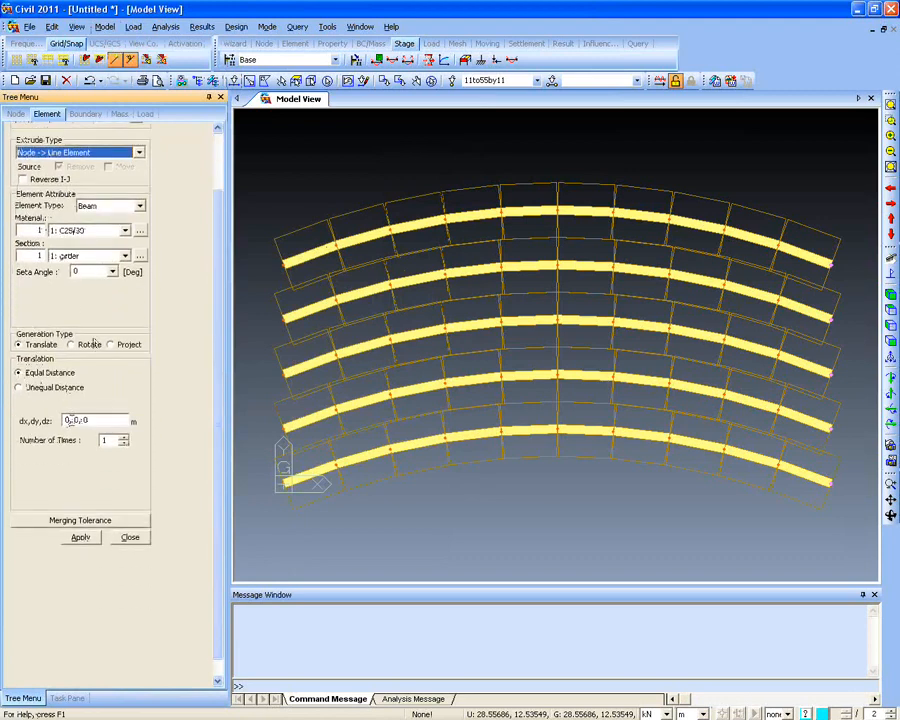
pyautogui.moveTo(70, 420); pyautogui.dragTo(55, 428)
pyautogui.write('3')
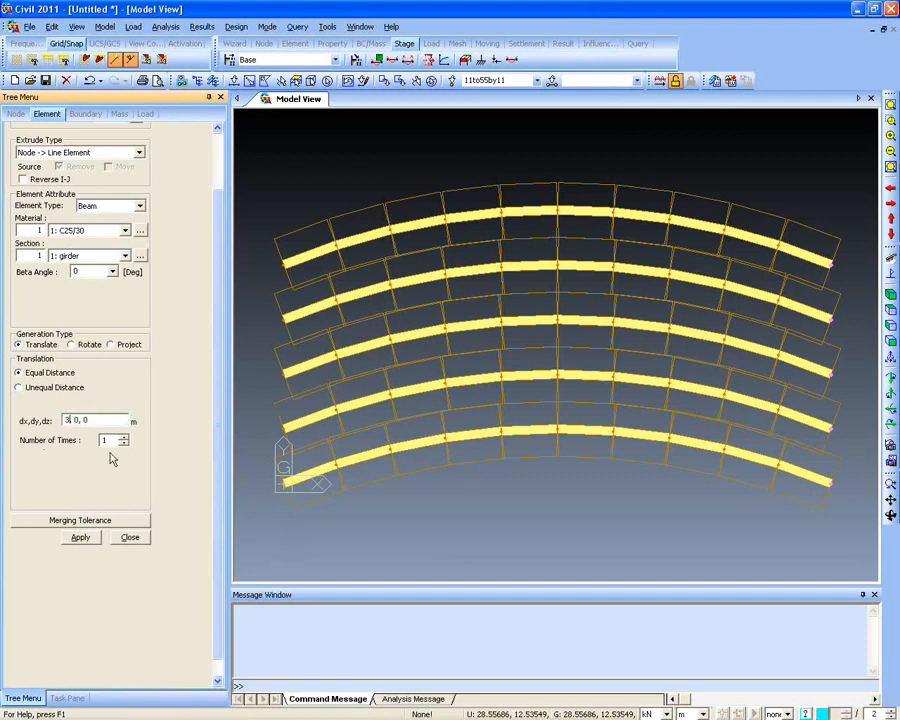
pyautogui.click(81, 538)
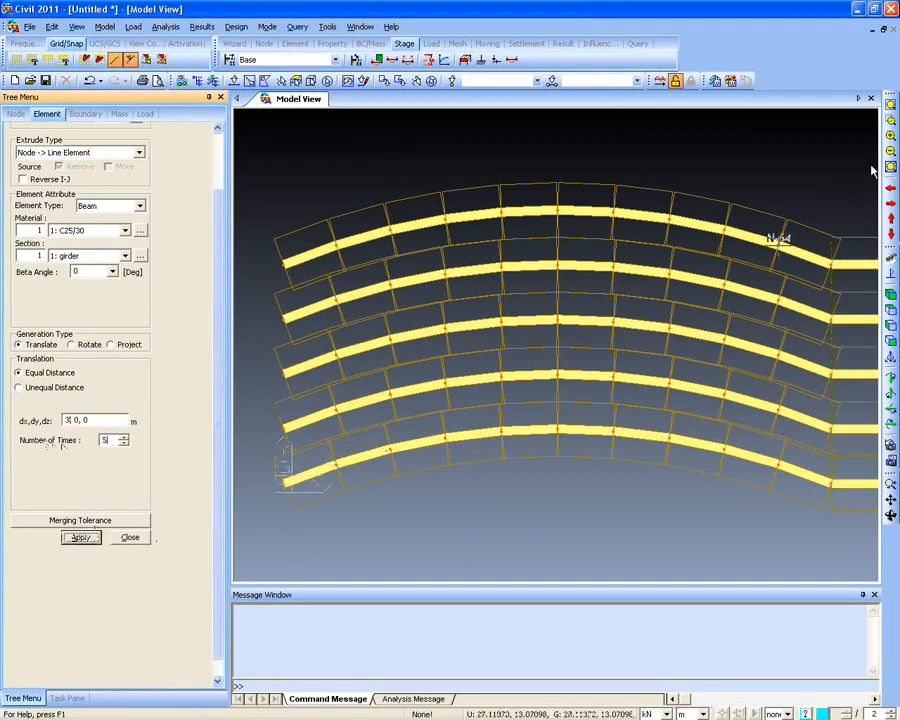
pyautogui.click(890, 295)
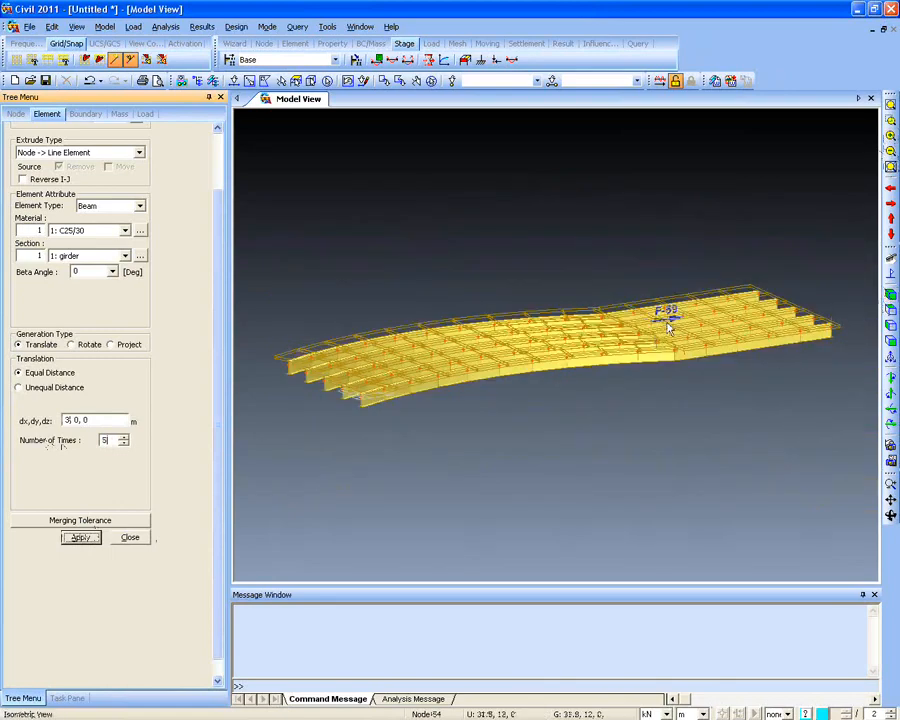
pyautogui.moveTo(660, 381); pyautogui.dragTo(653, 297)
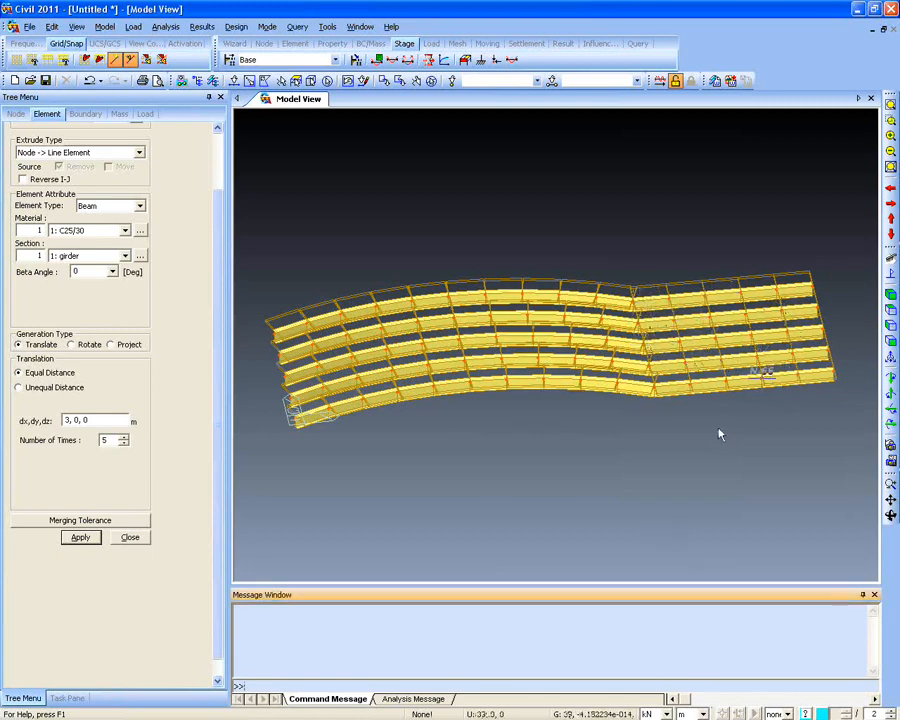
pyautogui.moveTo(719, 432); pyautogui.dragTo(331, 374)
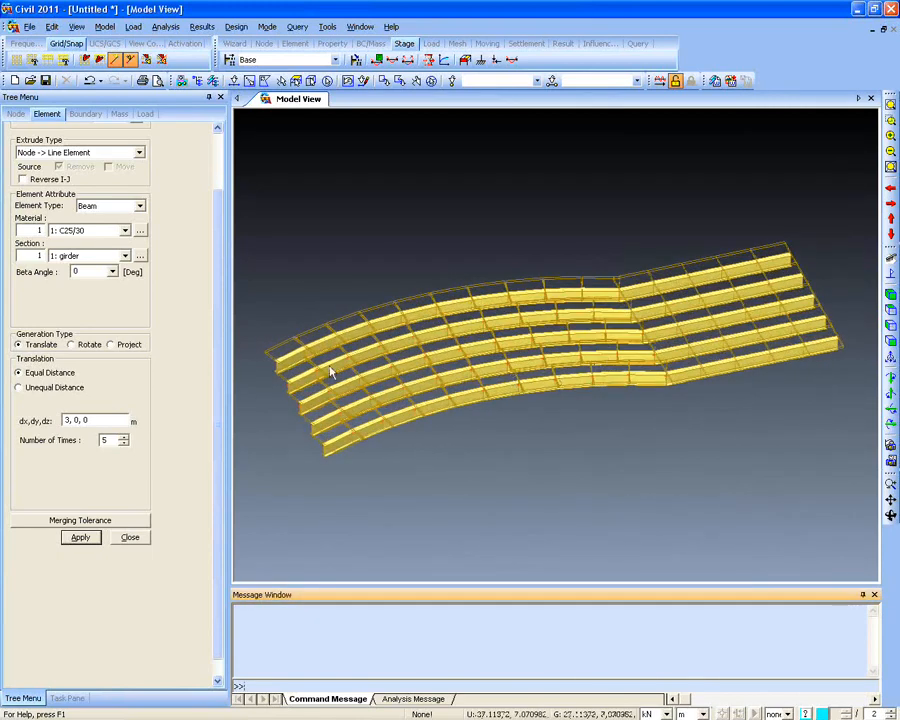
pyautogui.keyDown('ctrl'); pyautogui.moveTo(552, 391); pyautogui.dragTo(546, 348, button='middle'); pyautogui.keyUp('ctrl')
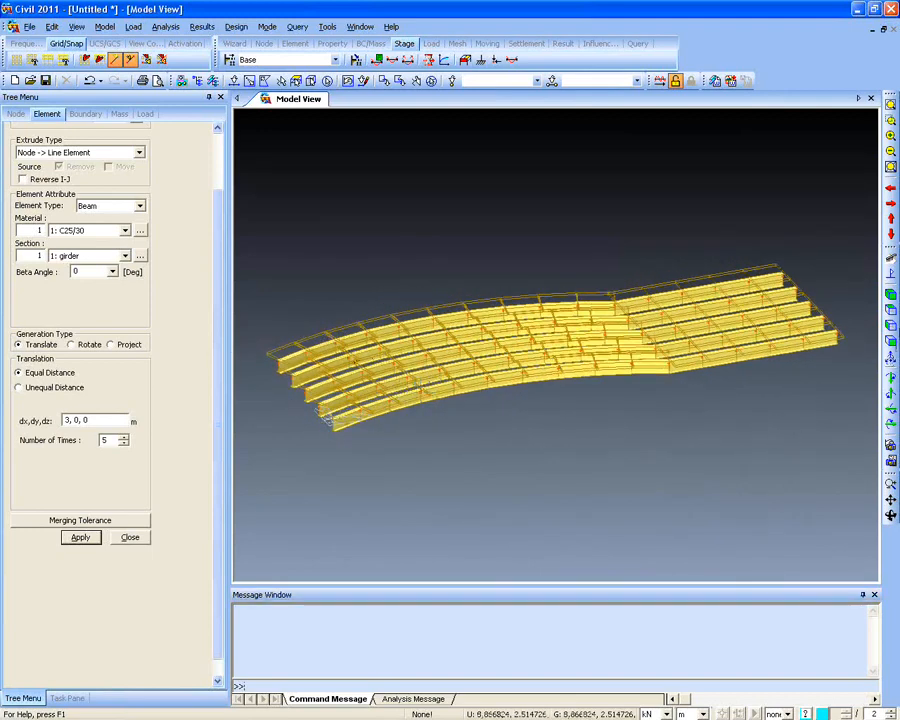
# Copy the five curved girders' start nodes at the X = 0 end once by 0,0,-1 m
pyautogui.click(889, 310)
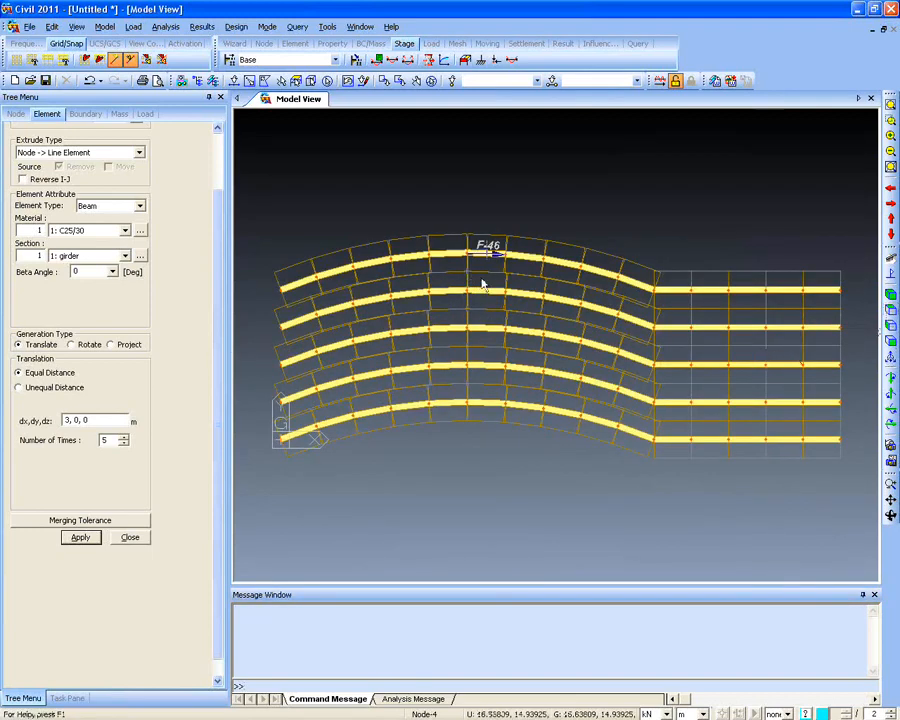
pyautogui.click(233, 80)
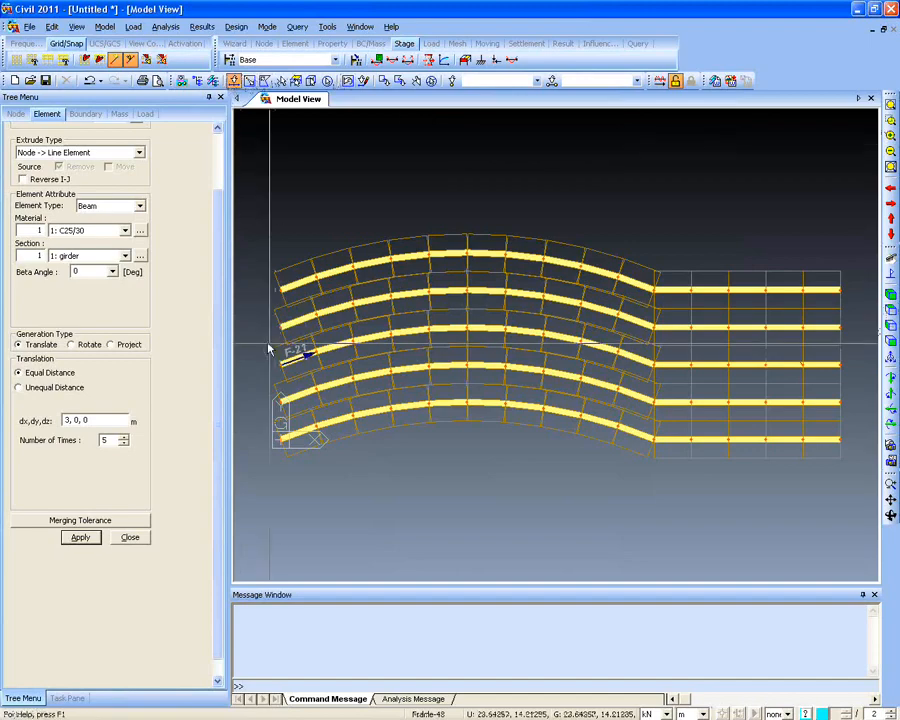
pyautogui.moveTo(259, 271); pyautogui.dragTo(296, 447)
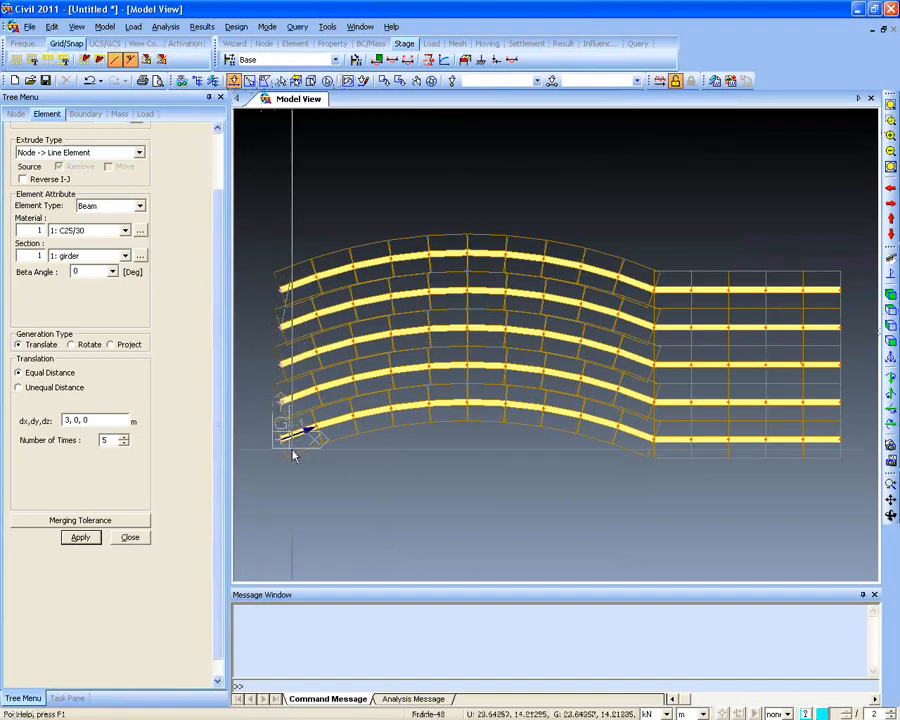
pyautogui.moveTo(440, 556)
pyautogui.keyDown('ctrl'); pyautogui.mouseDown(button='middle')
pyautogui.moveTo(454, 504)
pyautogui.moveTo(394, 462)
pyautogui.moveTo(267, 403)
pyautogui.mouseUp(button='middle'); pyautogui.keyUp('ctrl')
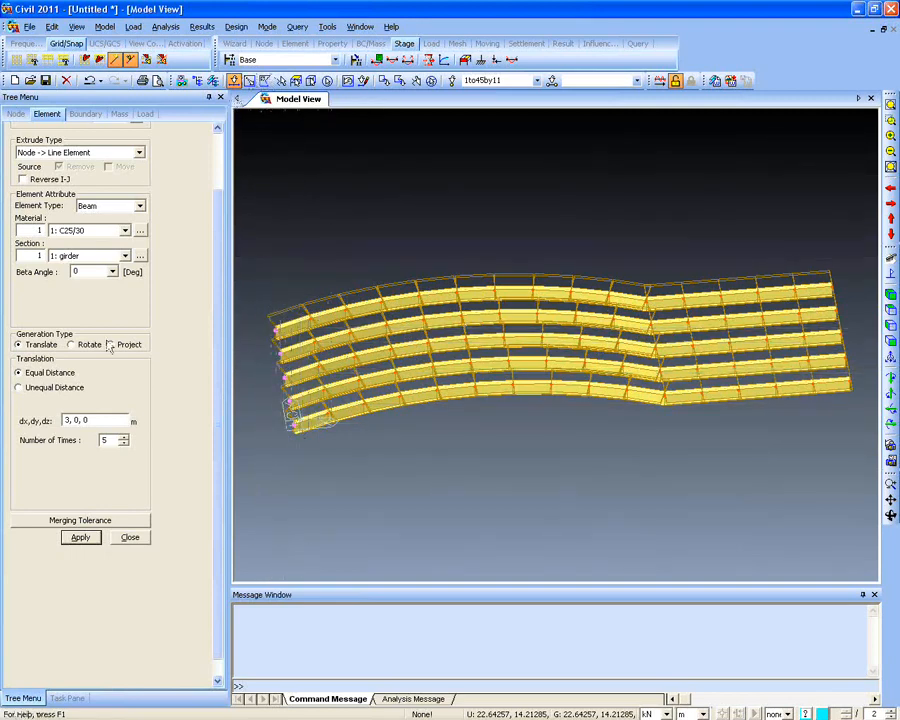
pyautogui.click(104, 26)
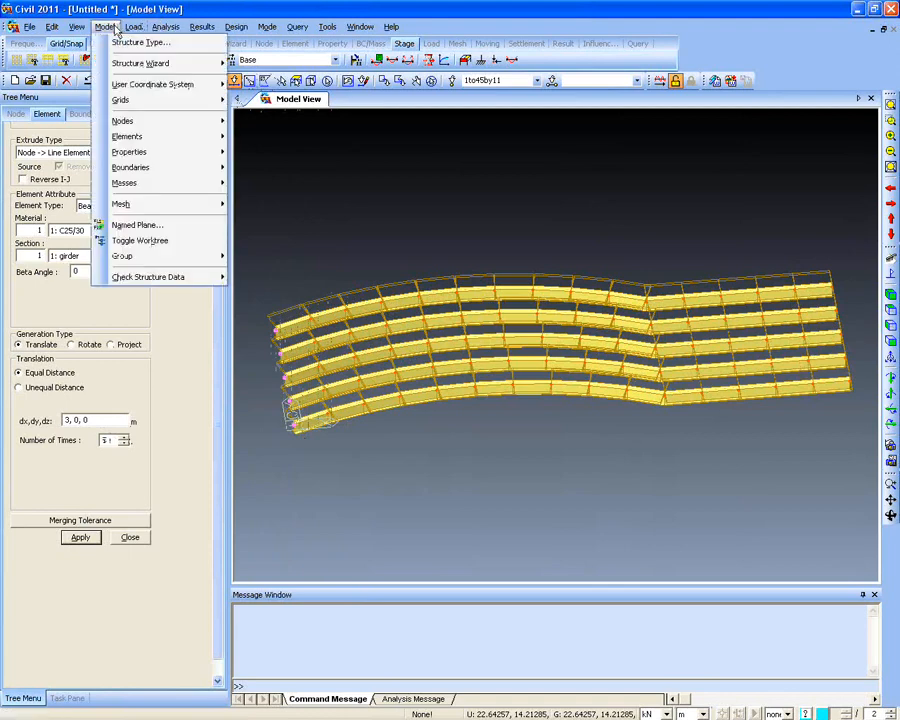
pyautogui.moveTo(168, 121)
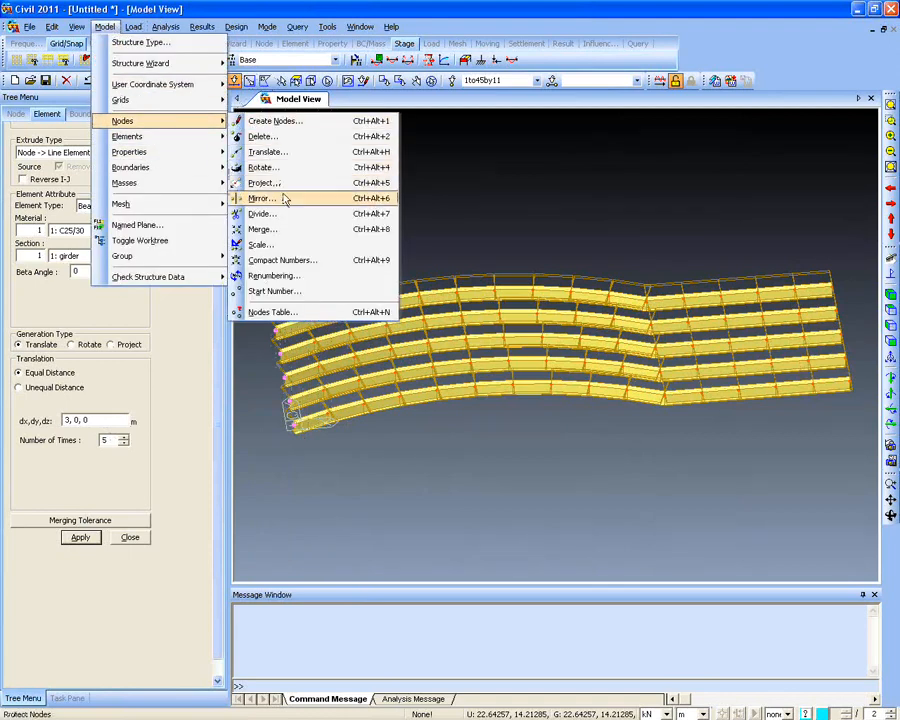
pyautogui.click(305, 151)
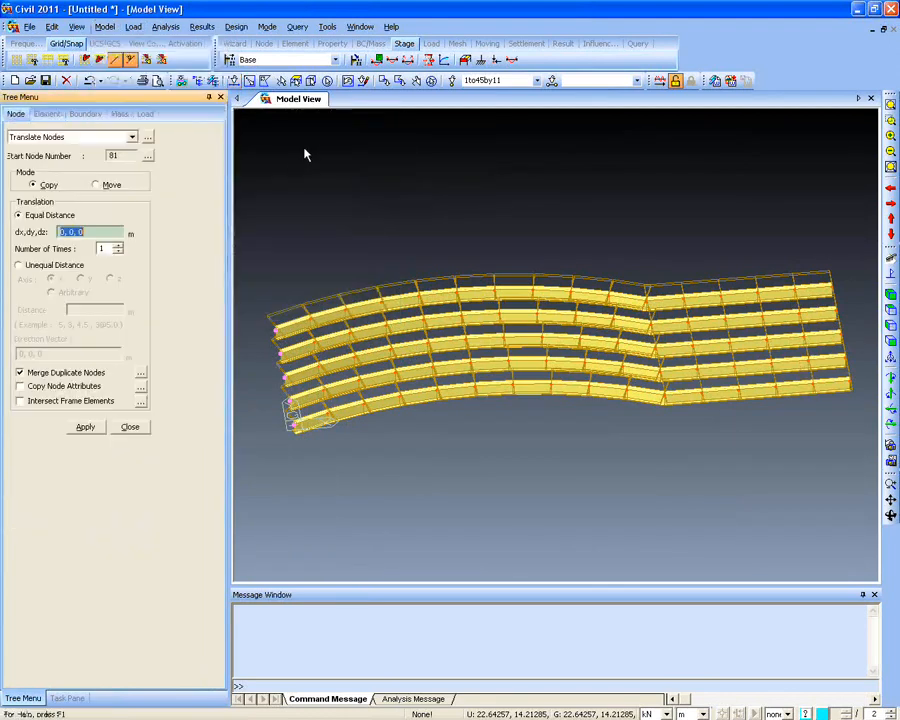
pyautogui.click(94, 231)
pyautogui.press('BackSpace')
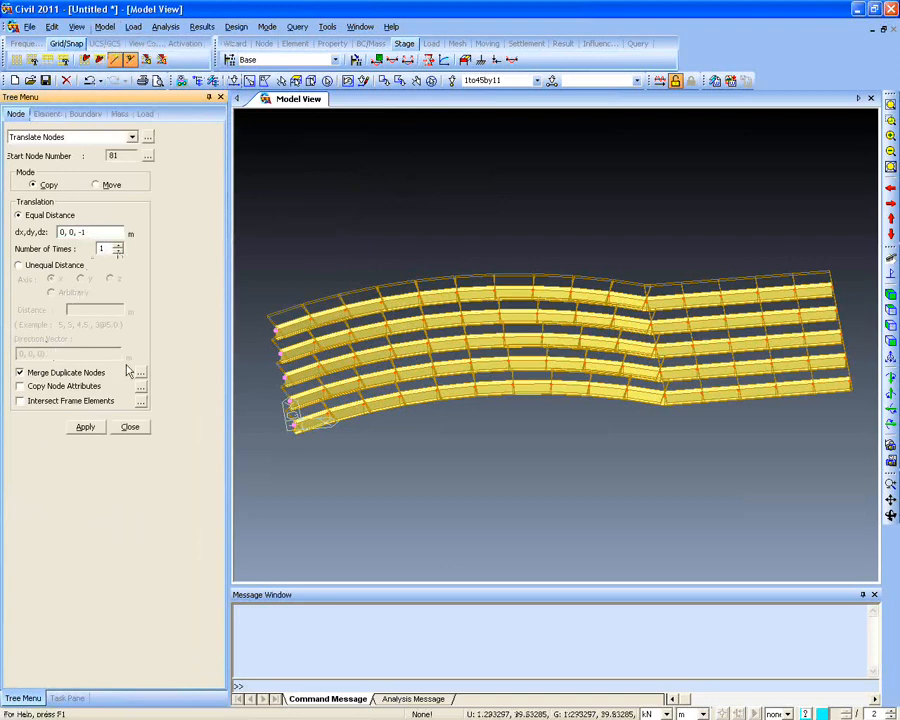
pyautogui.write('-1')
pyautogui.click(86, 427)
pyautogui.keyDown('ctrl'); pyautogui.moveTo(438, 522); pyautogui.dragTo(434, 472, button='middle'); pyautogui.keyUp('ctrl')
pyautogui.click(890, 119)
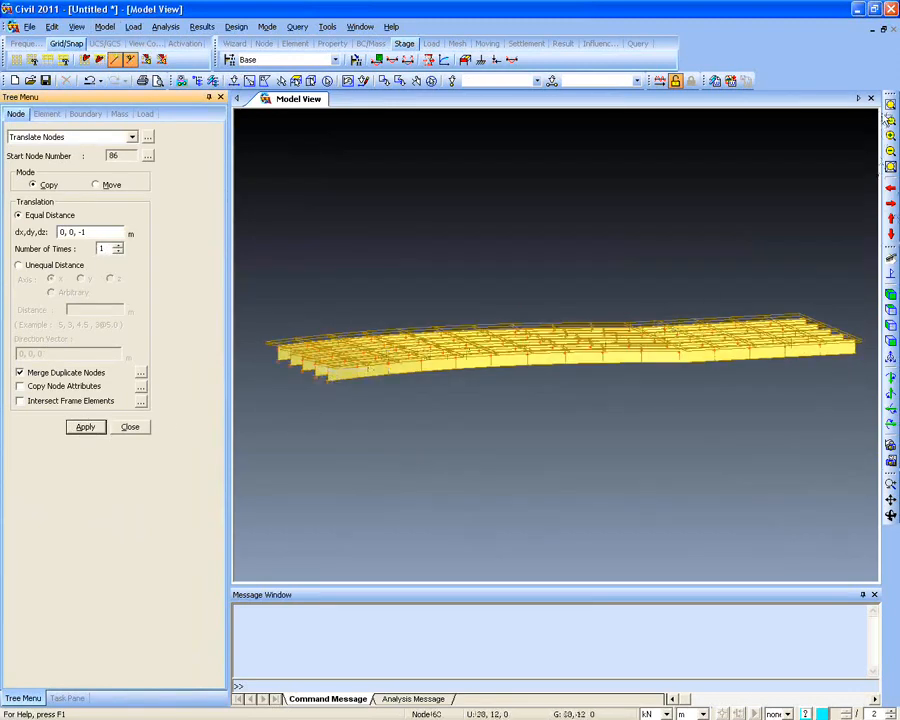
# Start a new user-defined section named pier cap with the Solid Rectangle shape
pyautogui.moveTo(263, 322); pyautogui.dragTo(360, 427)
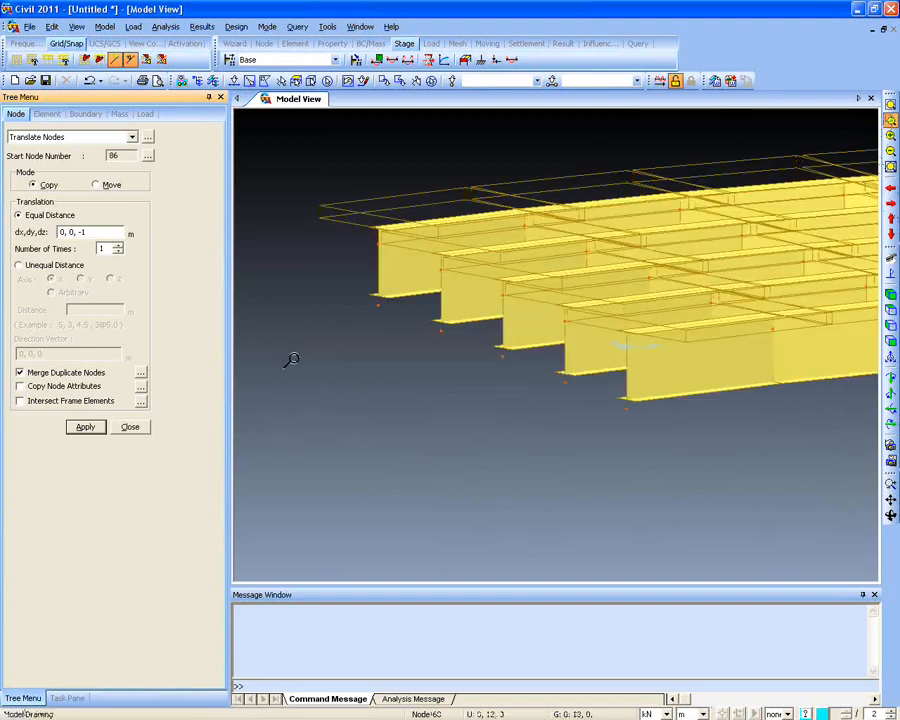
pyautogui.click(130, 426)
pyautogui.click(104, 26)
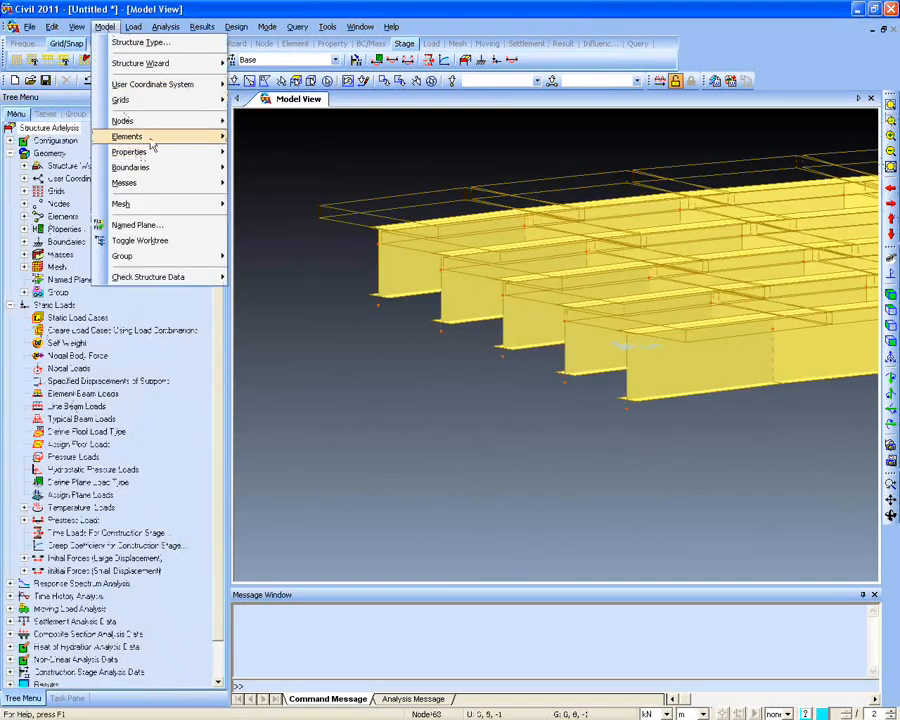
pyautogui.moveTo(197, 160)
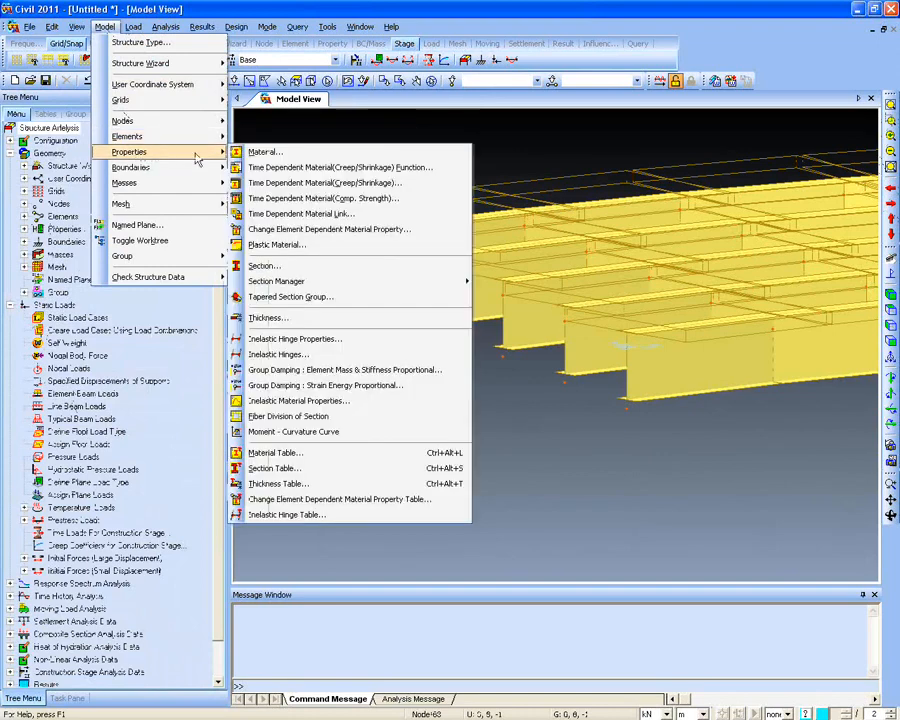
pyautogui.click(268, 265)
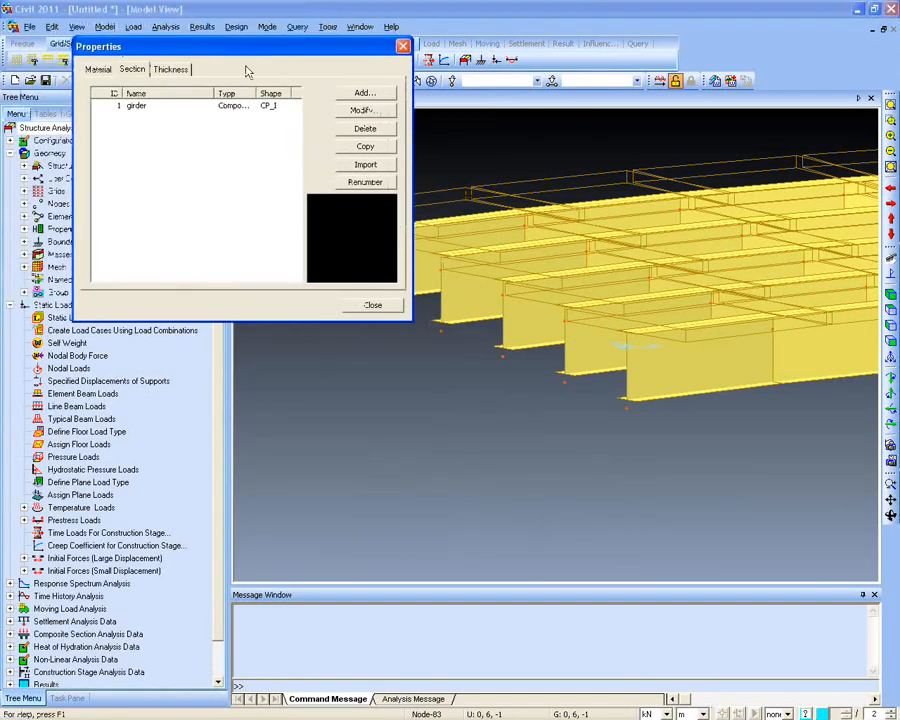
pyautogui.click(365, 92)
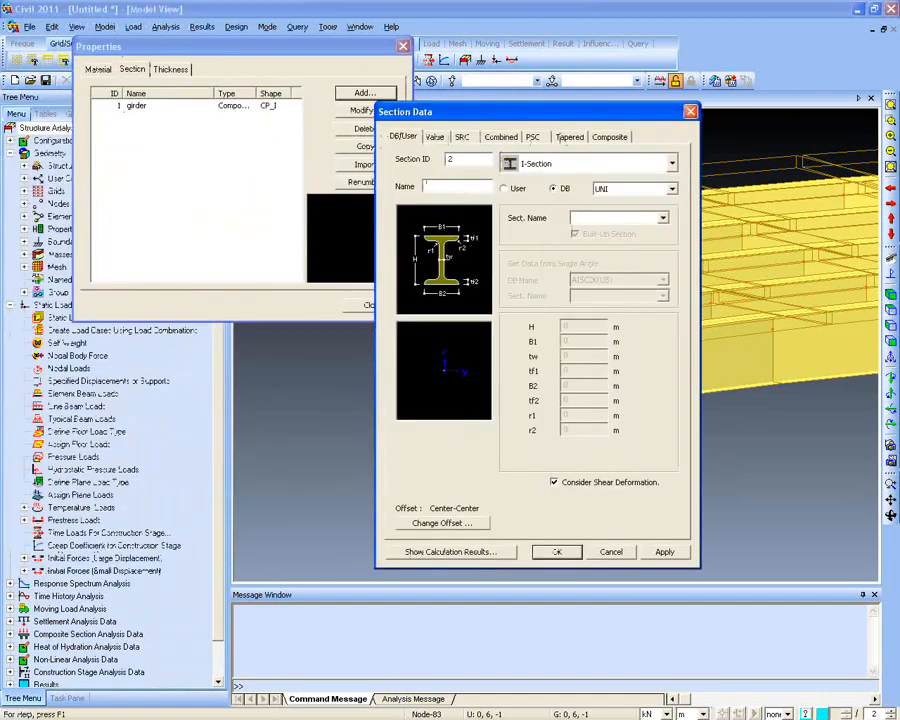
pyautogui.click(505, 188)
pyautogui.click(538, 162)
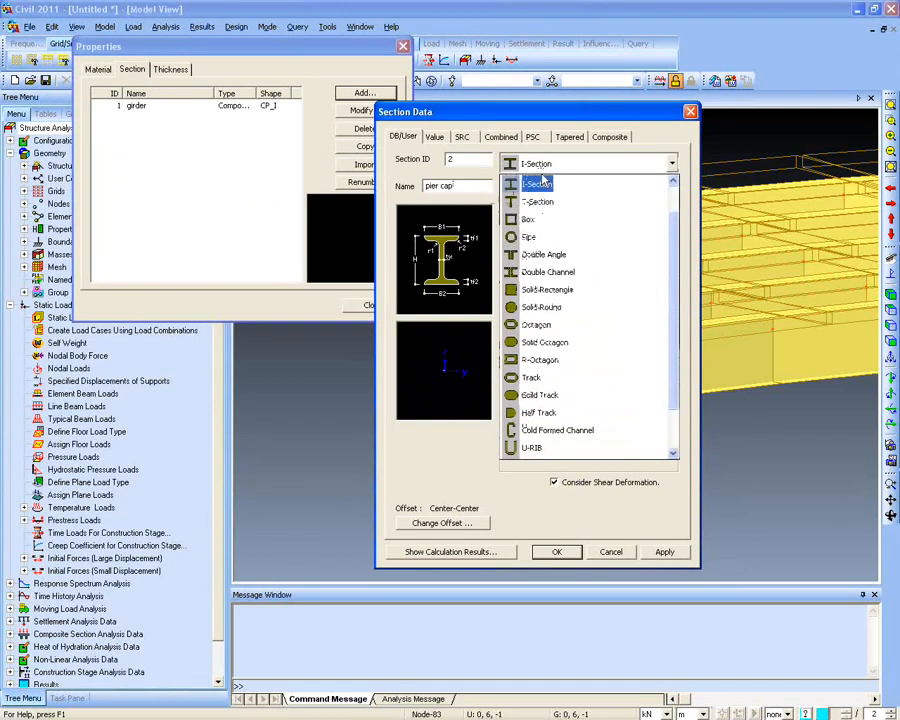
pyautogui.click(572, 291)
# Set the pier cap section's height H and width B to 2 m and save the section
pyautogui.doubleClick(580, 326)
pyautogui.press('Tab')
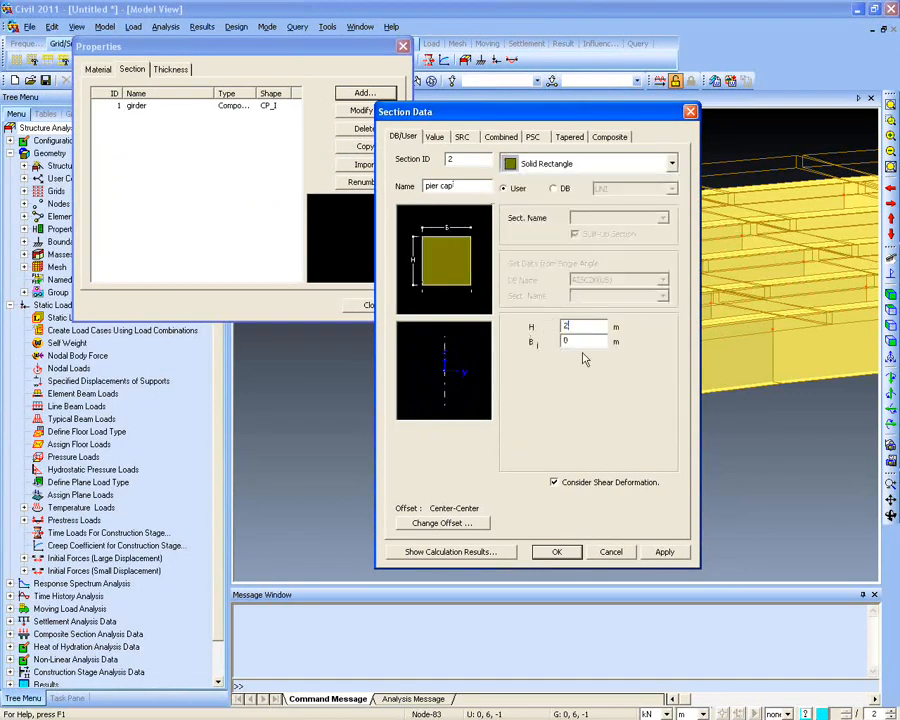
pyautogui.write('2')
pyautogui.click(555, 552)
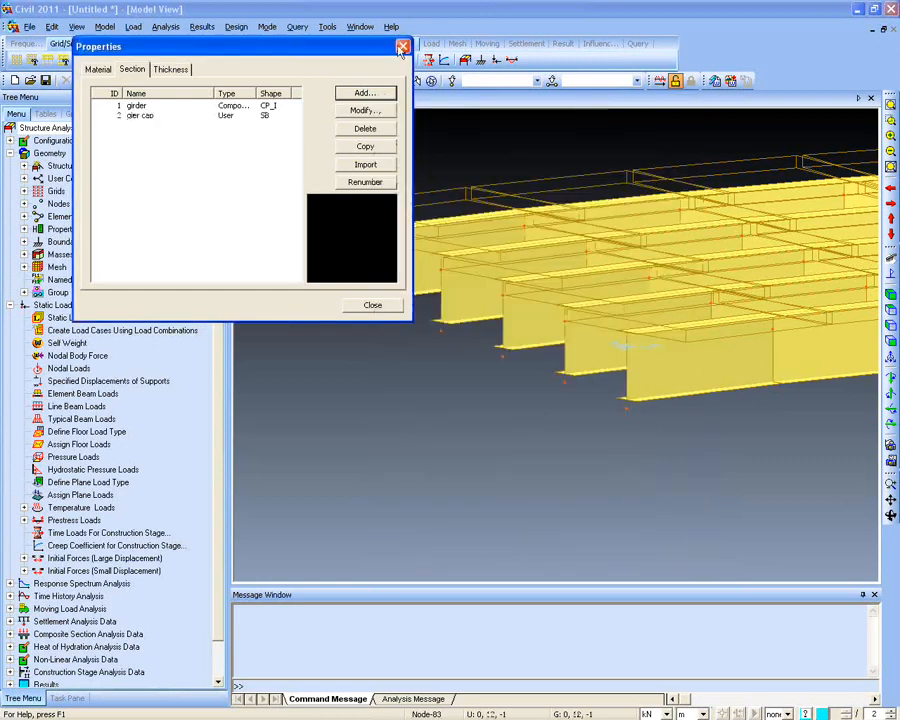
pyautogui.click(403, 47)
# Start creating general beam elements defined by picked nodal connectivity
pyautogui.click(104, 26)
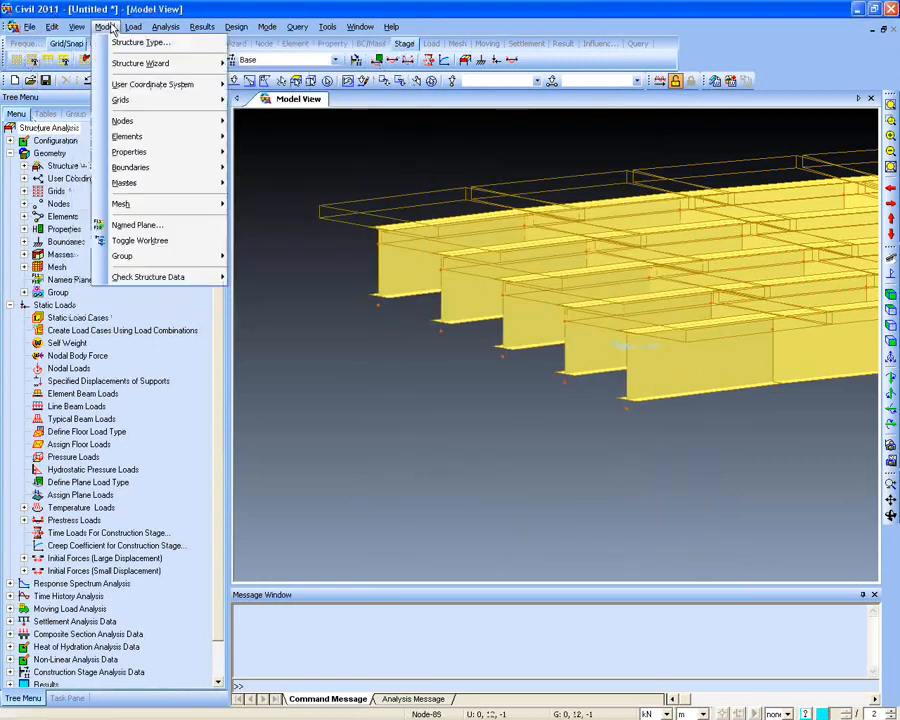
pyautogui.moveTo(137, 141)
pyautogui.click(262, 136)
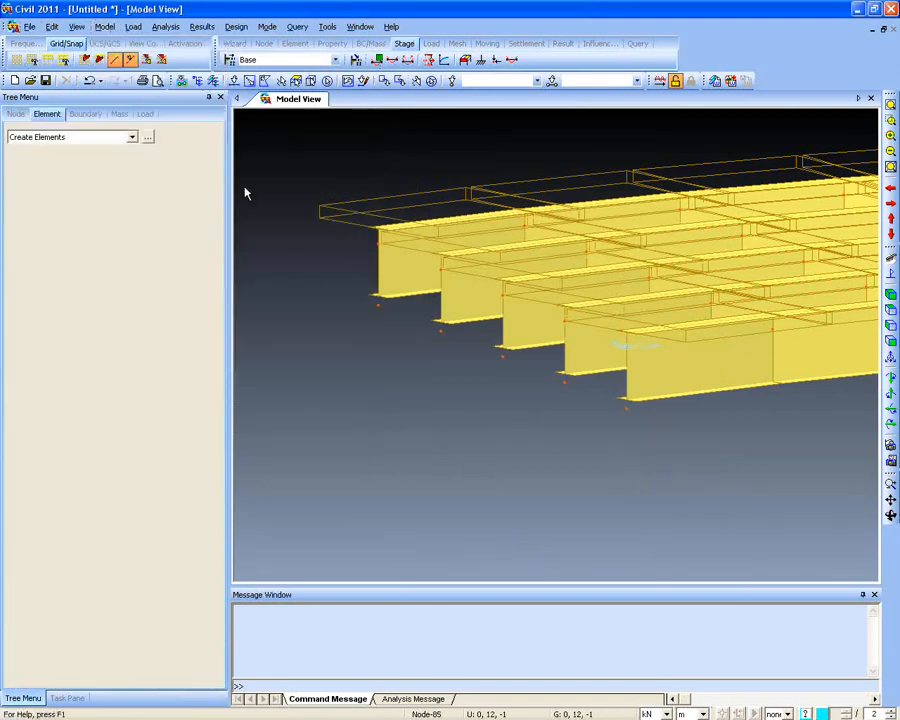
pyautogui.click(83, 529)
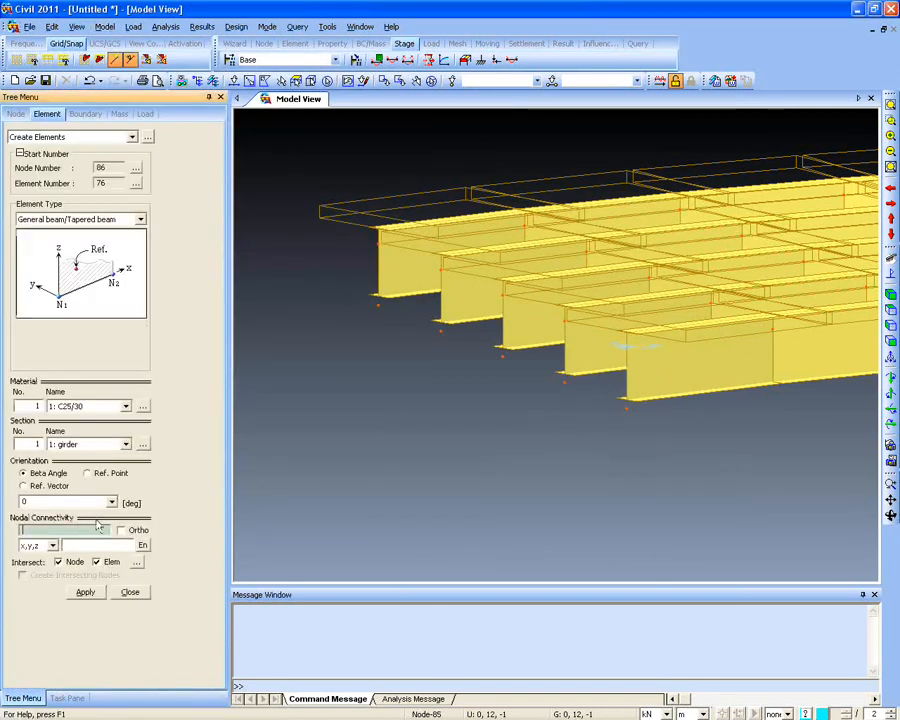
pyautogui.click(393, 322)
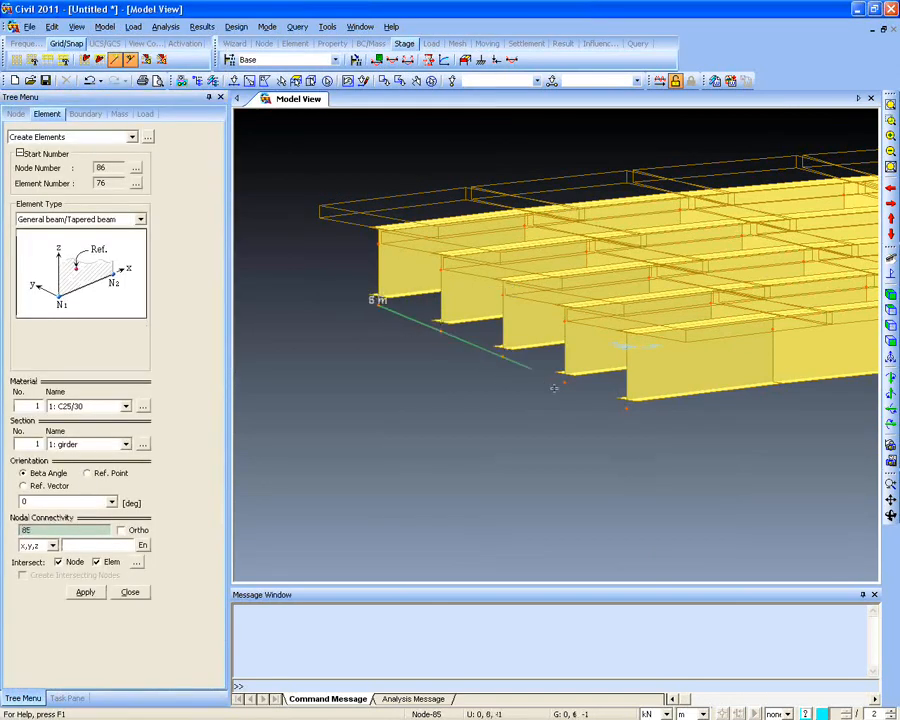
pyautogui.click(620, 405)
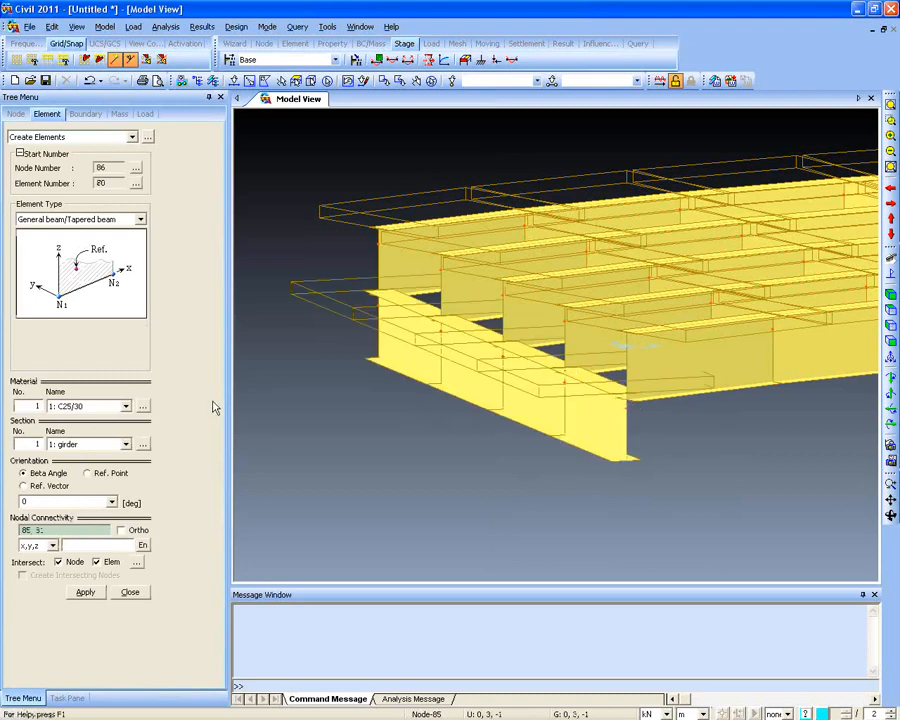
pyautogui.click(90, 81)
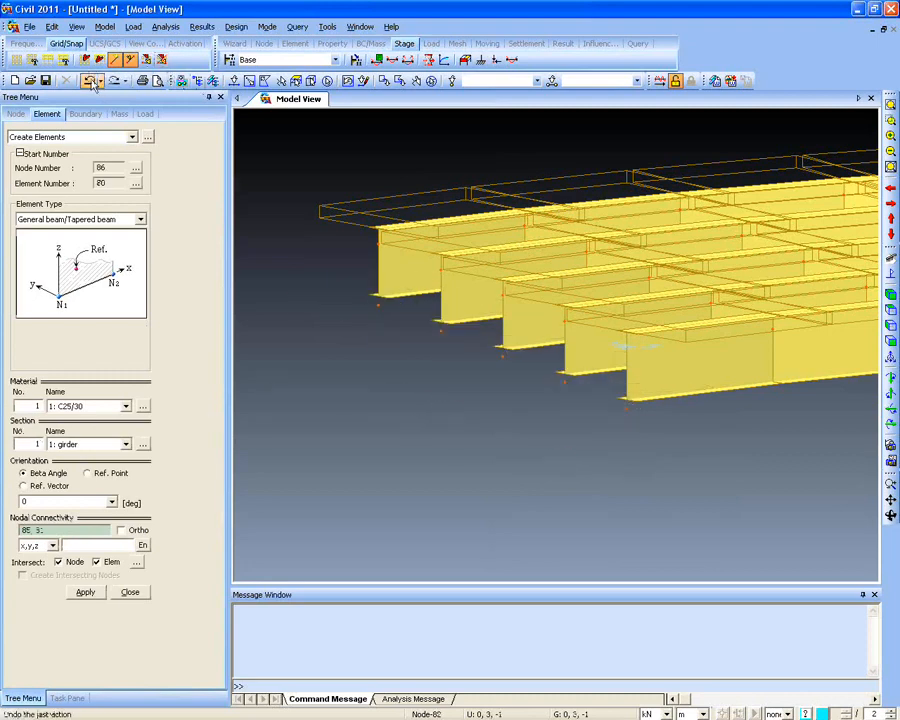
# Create beam elements with section 2, pier cap, across the five nodes below the girder ends, from one outer node to the other
pyautogui.doubleClick(35, 444)
pyautogui.write('2')
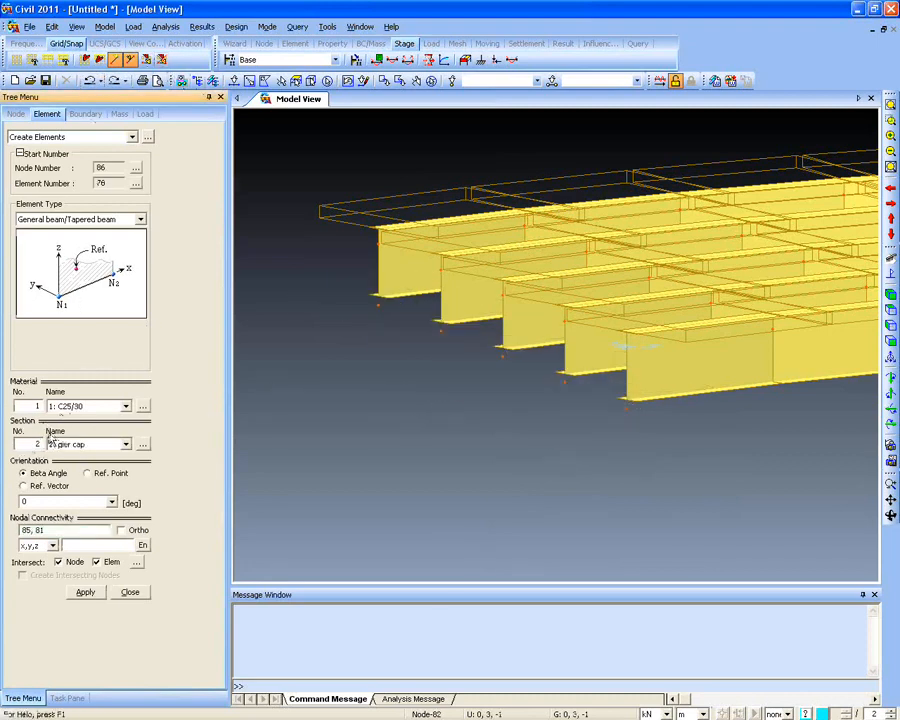
pyautogui.click(377, 300)
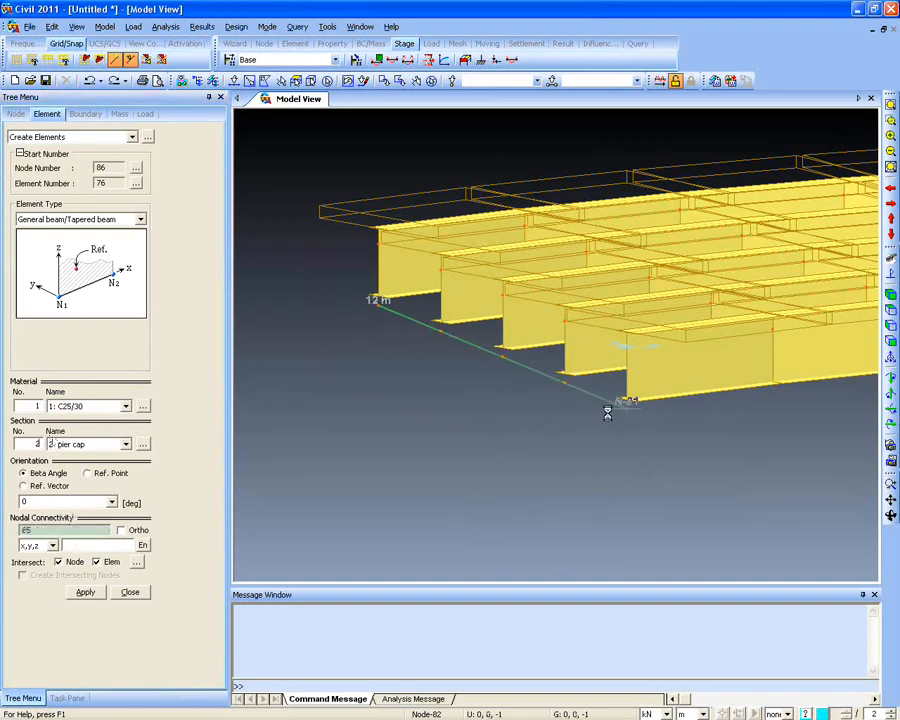
pyautogui.click(604, 411)
pyautogui.keyDown('ctrl'); pyautogui.moveTo(542, 367); pyautogui.dragTo(498, 402, button='middle'); pyautogui.keyUp('ctrl')
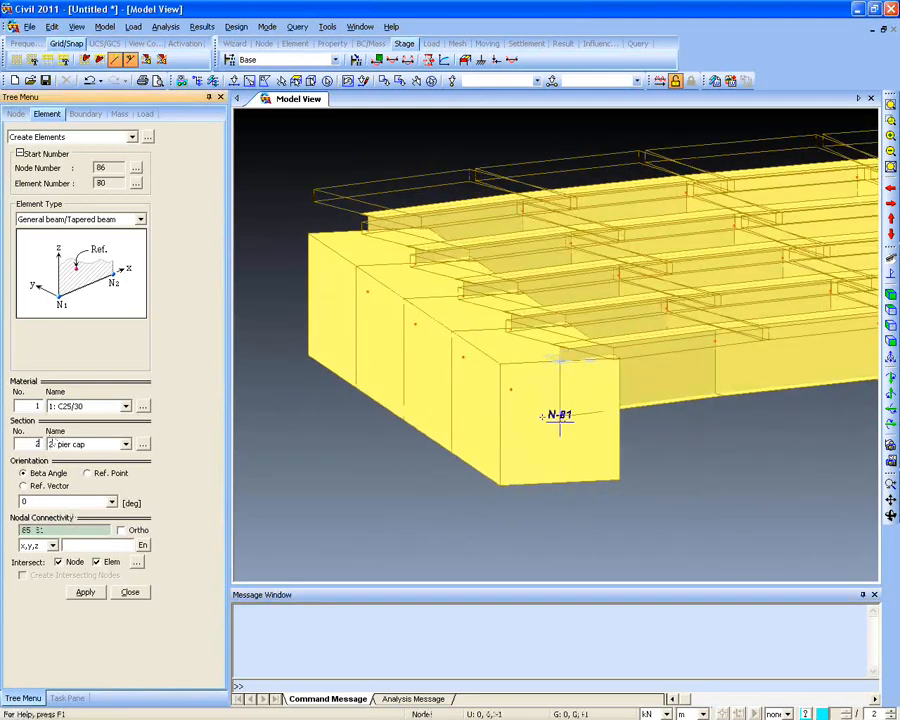
pyautogui.click(130, 593)
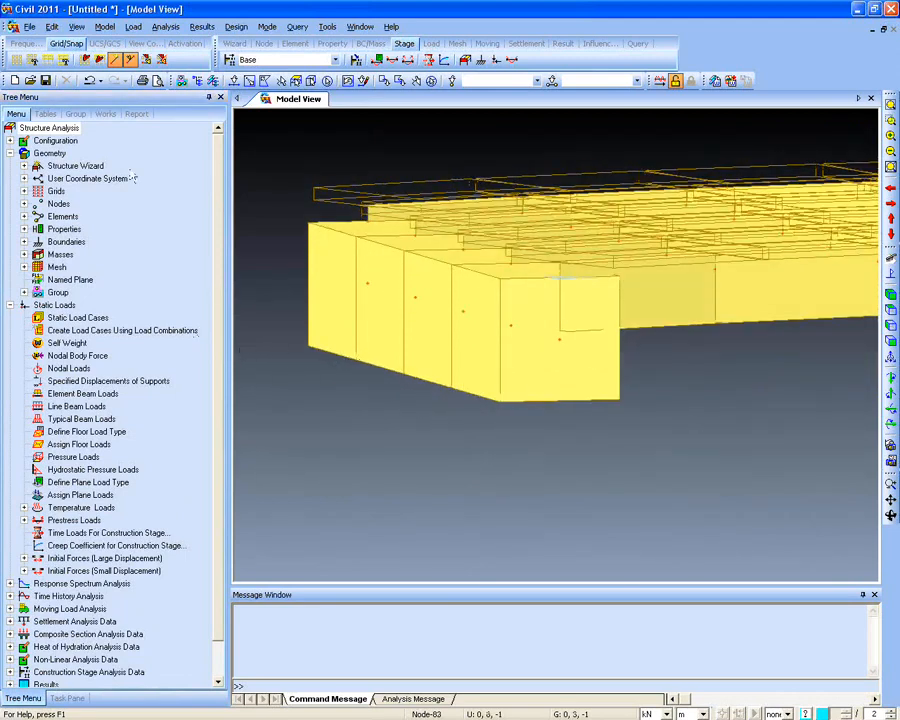
# Change the pier cap section's offset to Center-Top and check the cap beneath the girders
pyautogui.click(107, 115)
pyautogui.rightClick(84, 254)
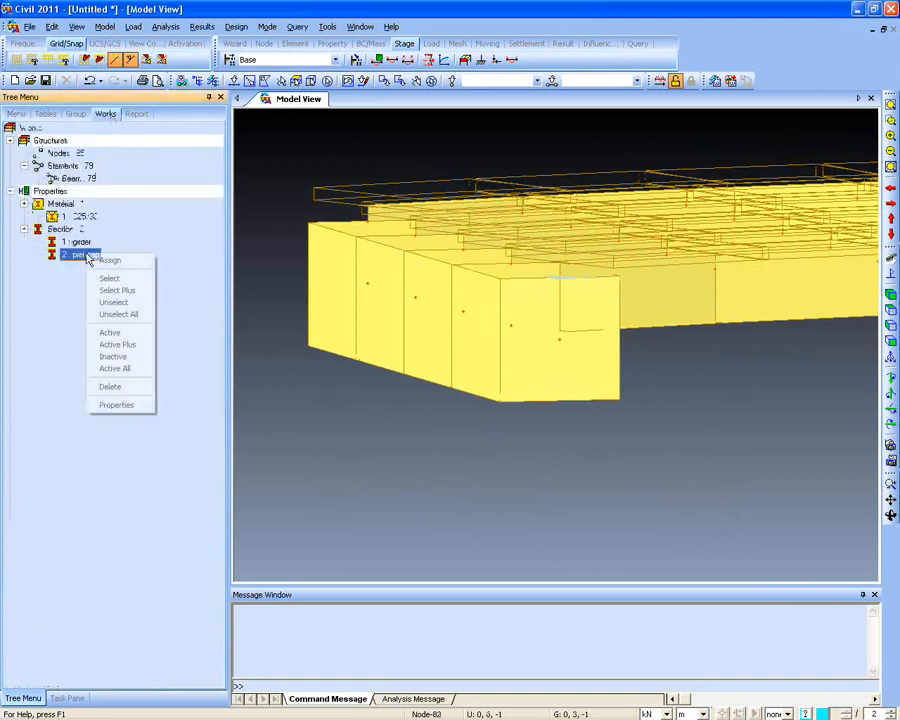
pyautogui.click(114, 404)
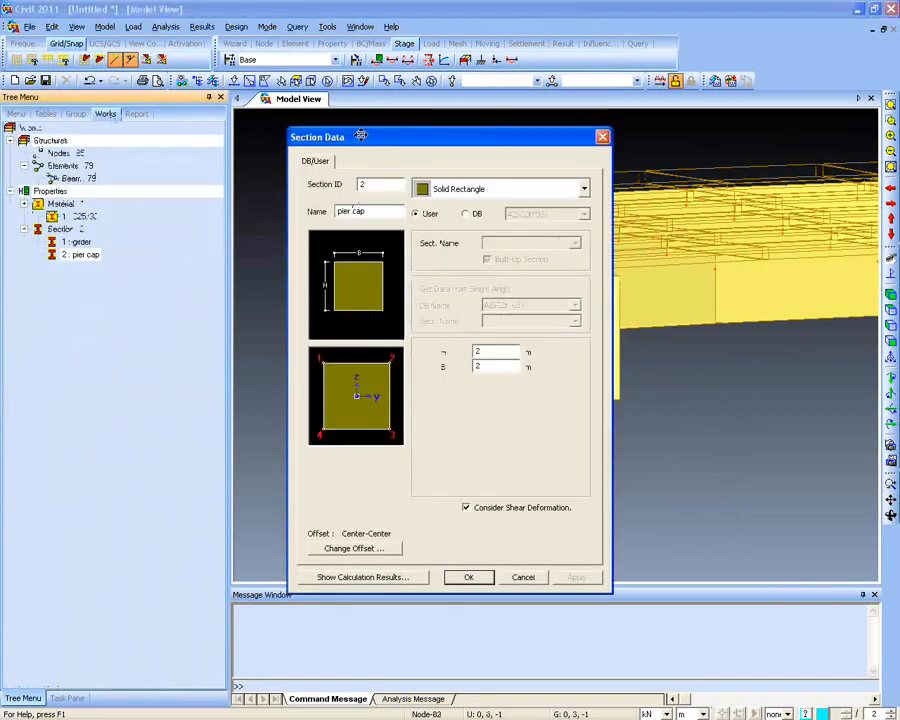
pyautogui.moveTo(361, 135); pyautogui.dragTo(115, 108)
pyautogui.click(138, 526)
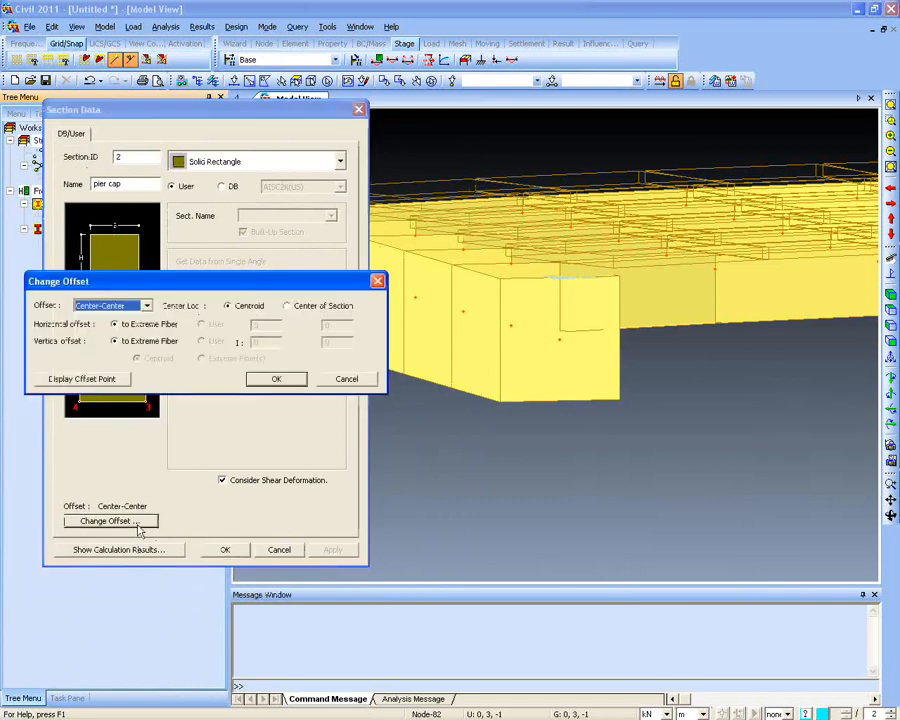
pyautogui.click(143, 306)
pyautogui.click(95, 322)
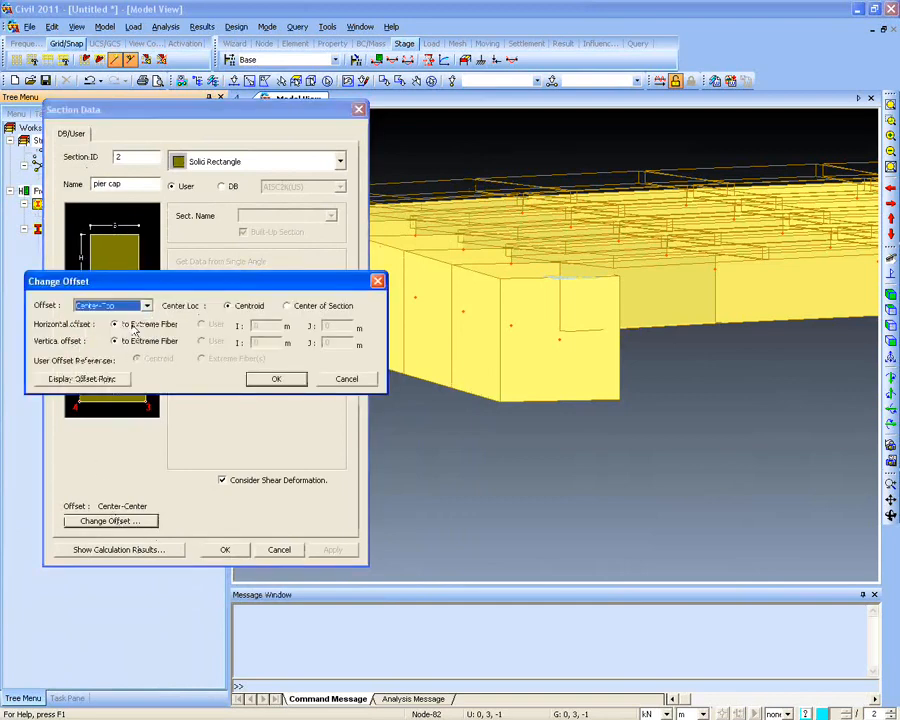
pyautogui.click(272, 379)
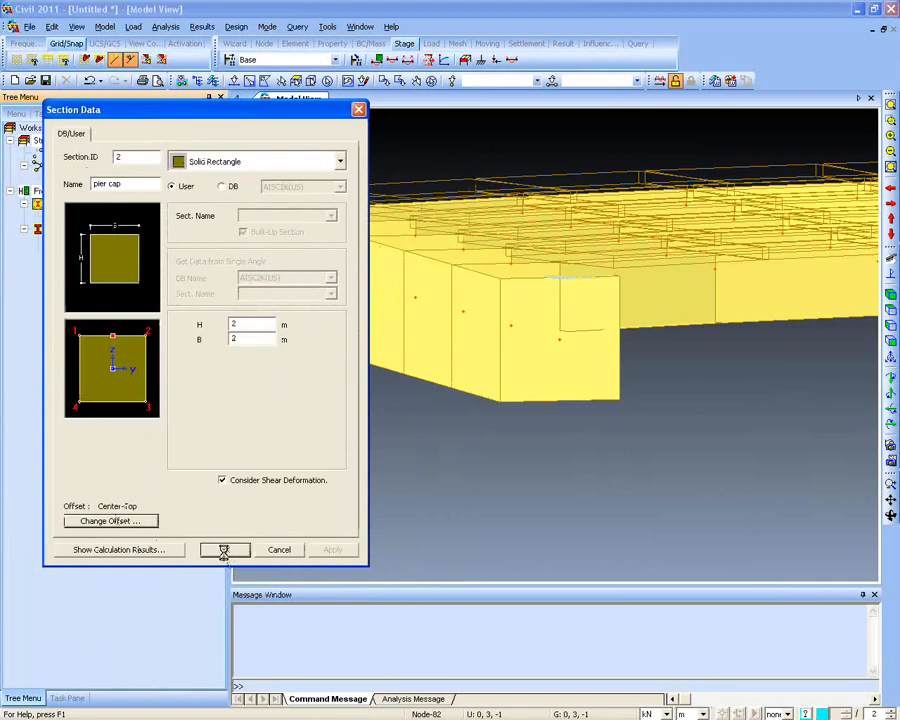
pyautogui.keyDown('ctrl'); pyautogui.moveTo(549, 514); pyautogui.dragTo(547, 510, button='middle'); pyautogui.keyUp('ctrl')
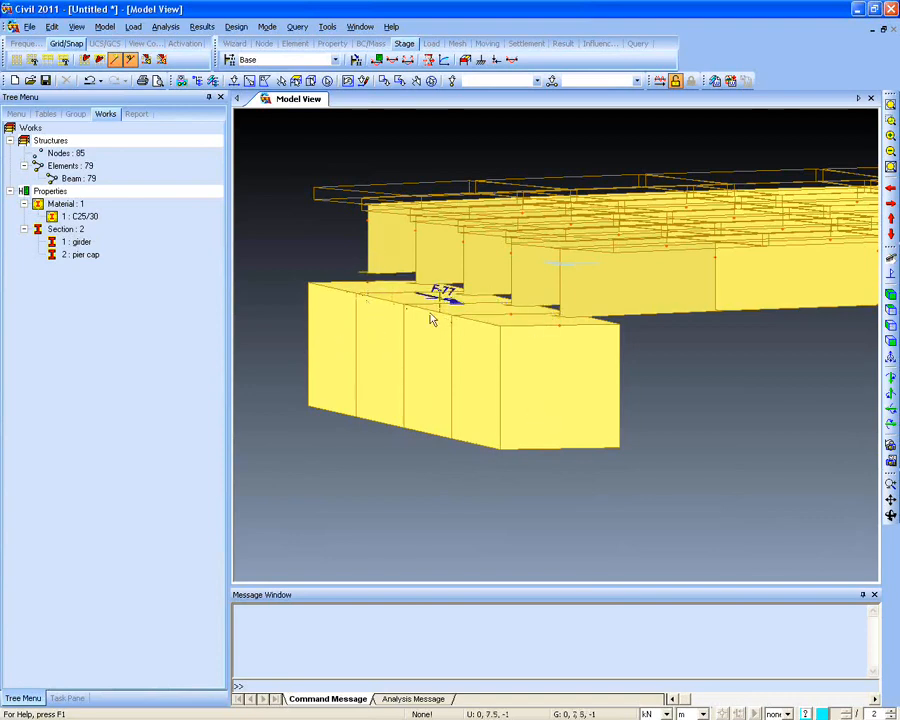
pyautogui.moveTo(438, 384)
pyautogui.keyDown('ctrl'); pyautogui.mouseDown(button='middle')
pyautogui.moveTo(442, 392)
pyautogui.moveTo(430, 380)
pyautogui.mouseUp(button='middle'); pyautogui.keyUp('ctrl')
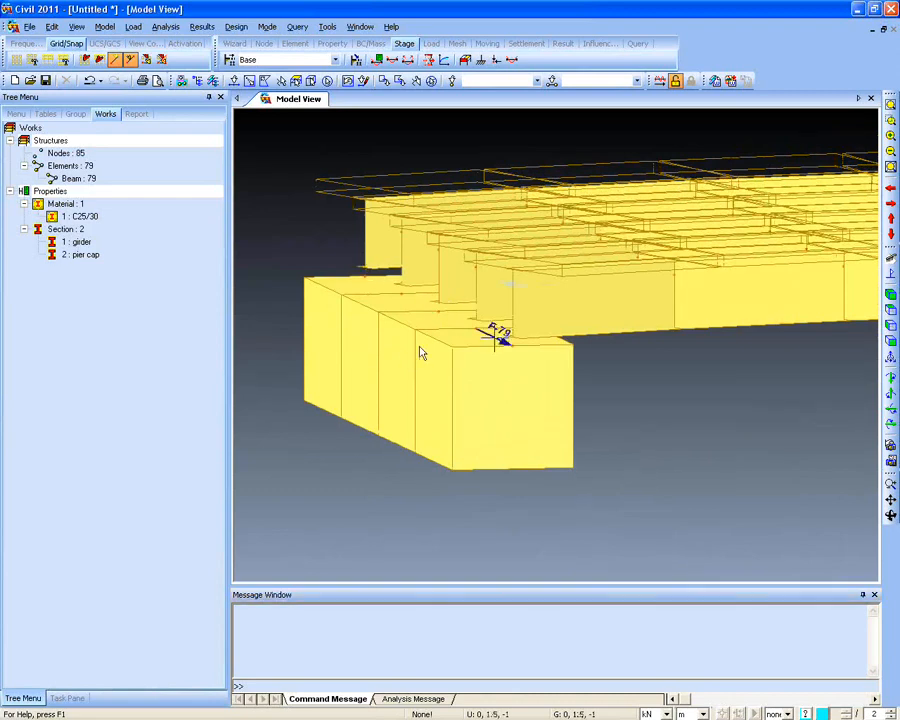
# Copy the pier cap's middle node once by 0,0,-2 m
pyautogui.click(233, 80)
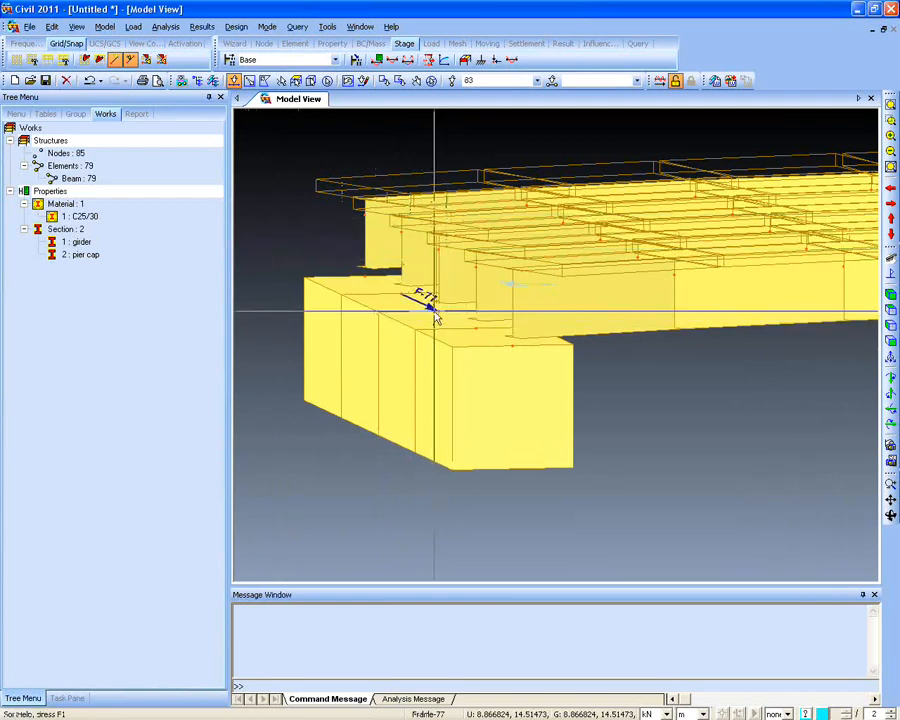
pyautogui.click(104, 26)
pyautogui.moveTo(124, 120)
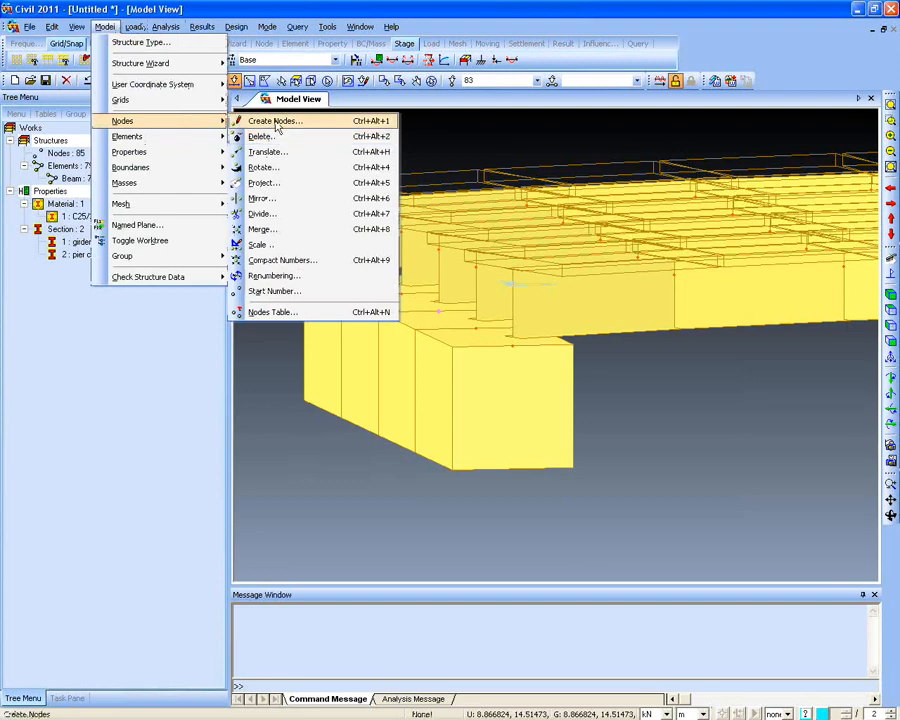
pyautogui.click(285, 152)
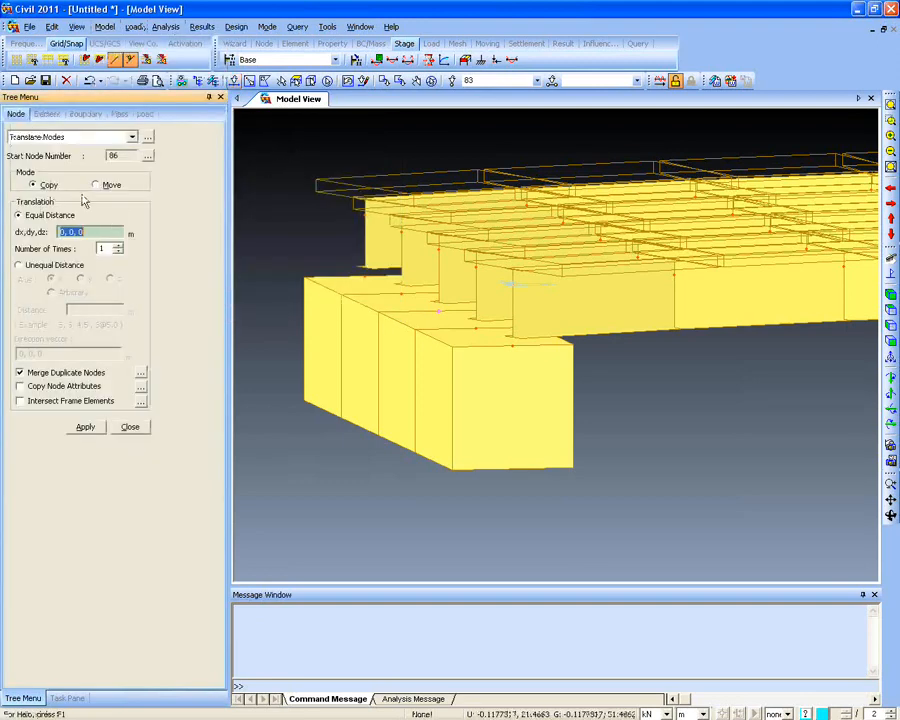
pyautogui.click(98, 231)
pyautogui.press('BackSpace')
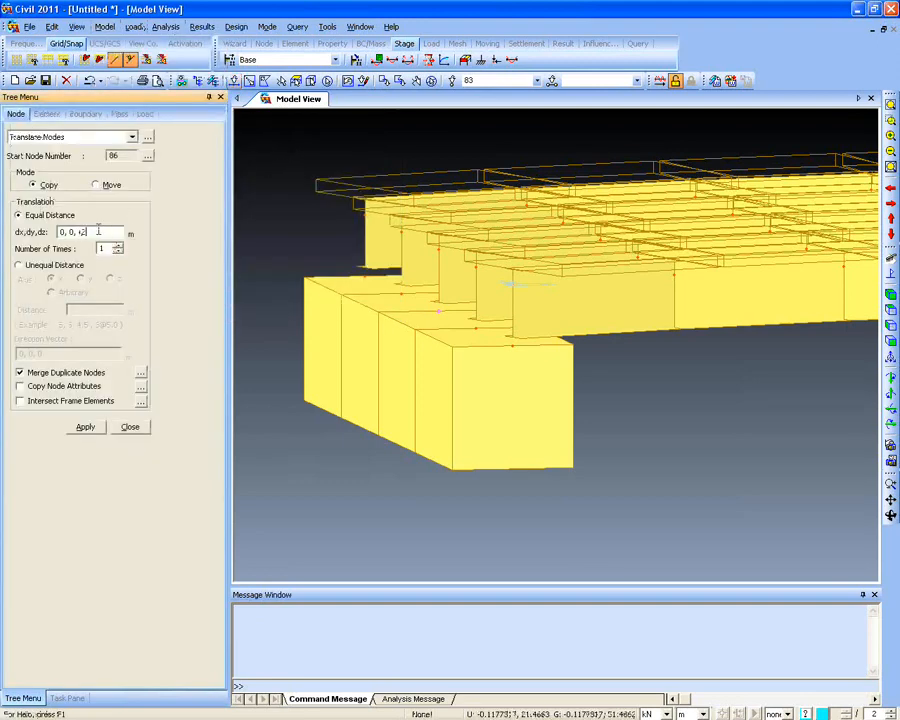
pyautogui.click(87, 429)
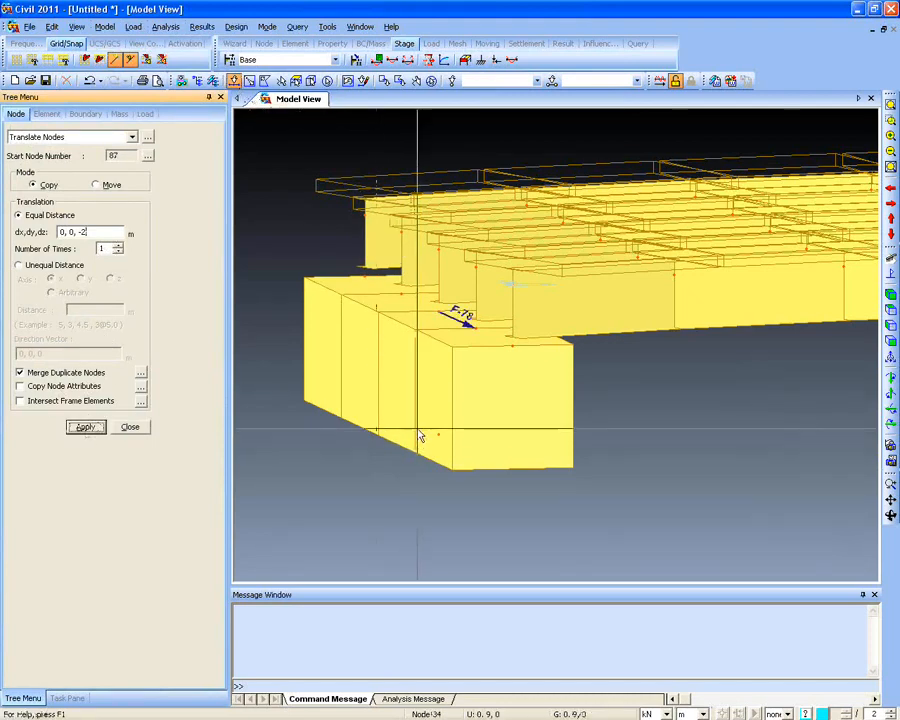
# Select the copied node below the pier cap and start extruding it as Node -> Line Element
pyautogui.click(104, 26)
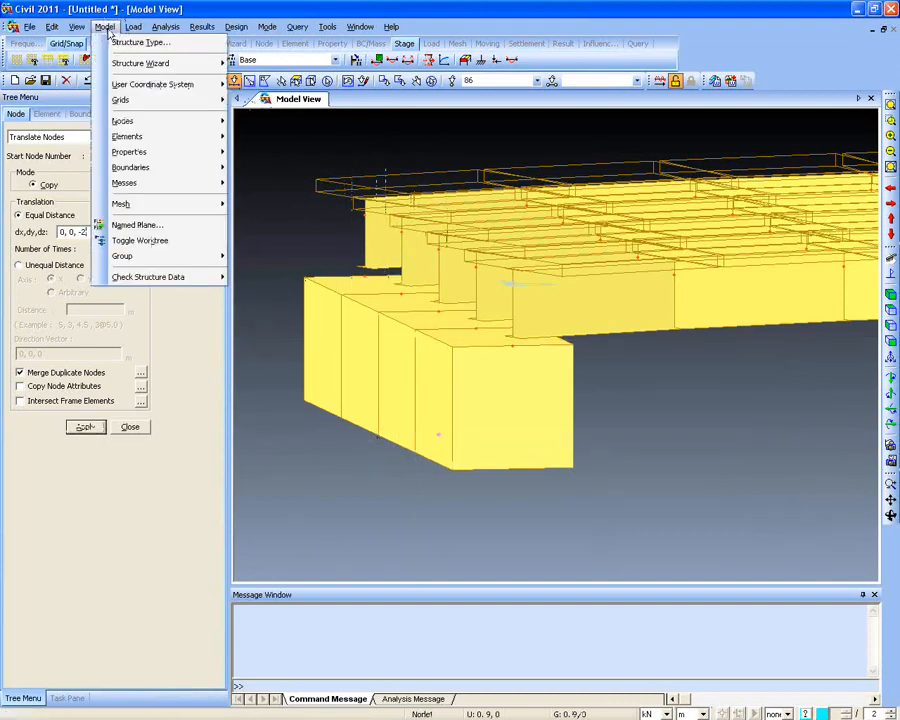
pyautogui.moveTo(160, 136)
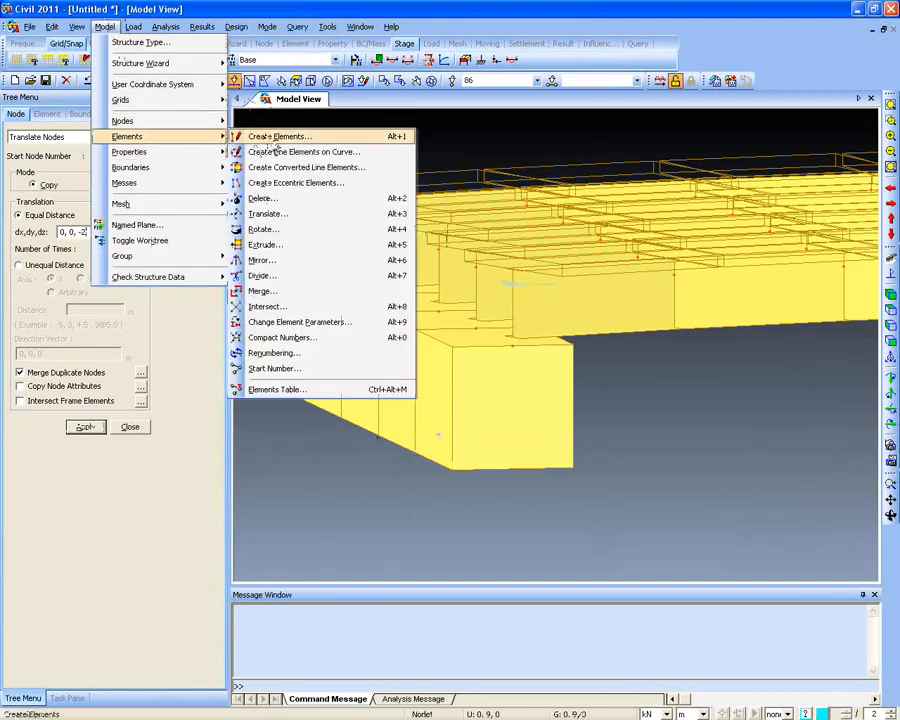
pyautogui.click(300, 244)
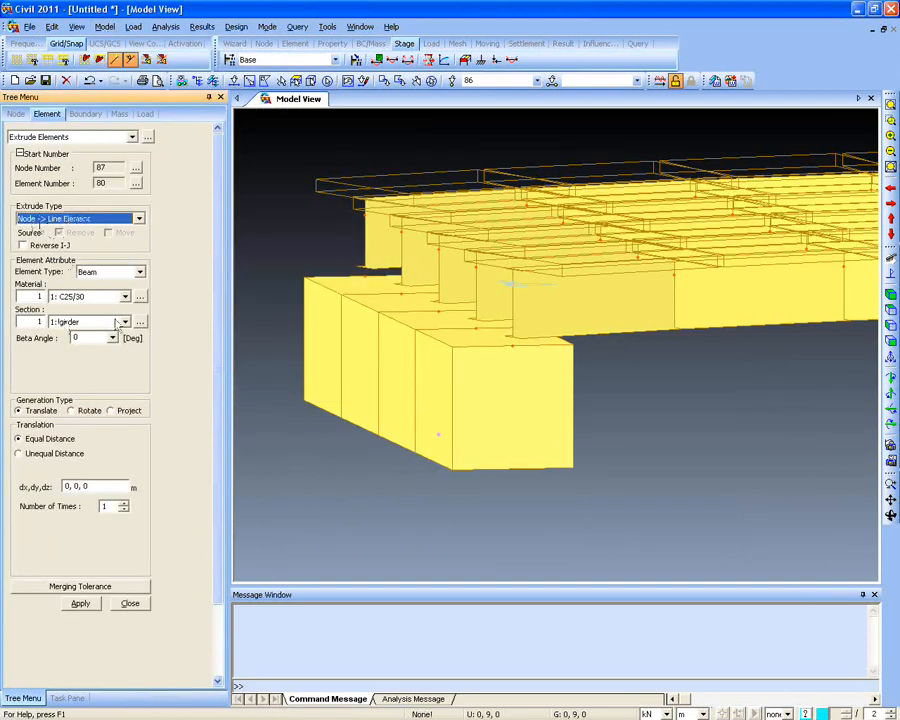
# Add section 3, named Pier, as a user-defined Solid Round with a diameter D of 1 m
pyautogui.click(141, 325)
pyautogui.moveTo(246, 36); pyautogui.dragTo(286, 58)
pyautogui.click(332, 93)
pyautogui.moveTo(342, 80); pyautogui.dragTo(657, 101)
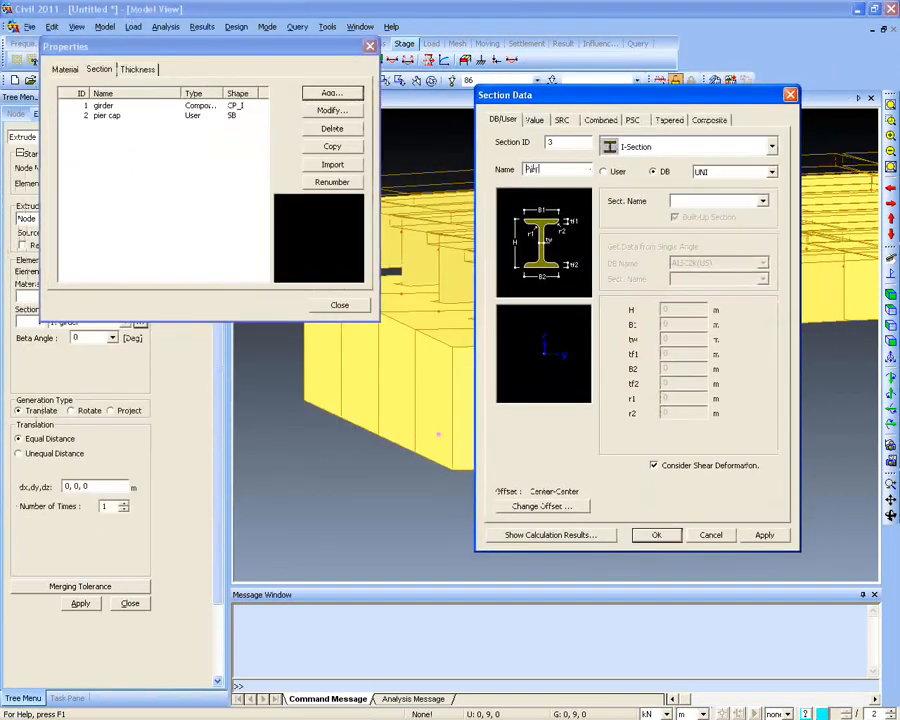
pyautogui.click(605, 172)
pyautogui.click(645, 147)
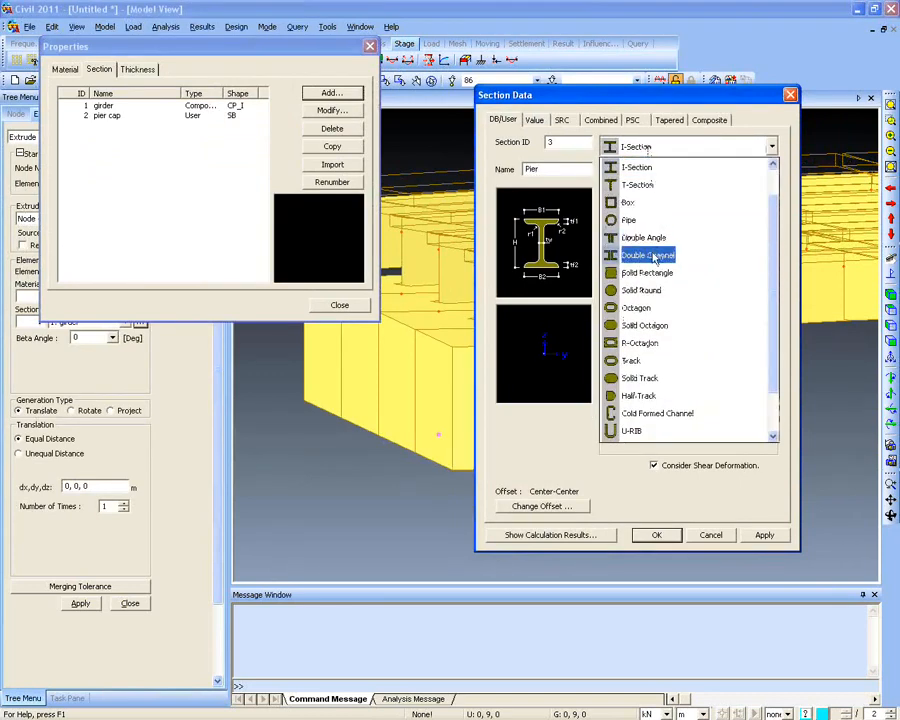
pyautogui.click(669, 297)
pyautogui.doubleClick(674, 308)
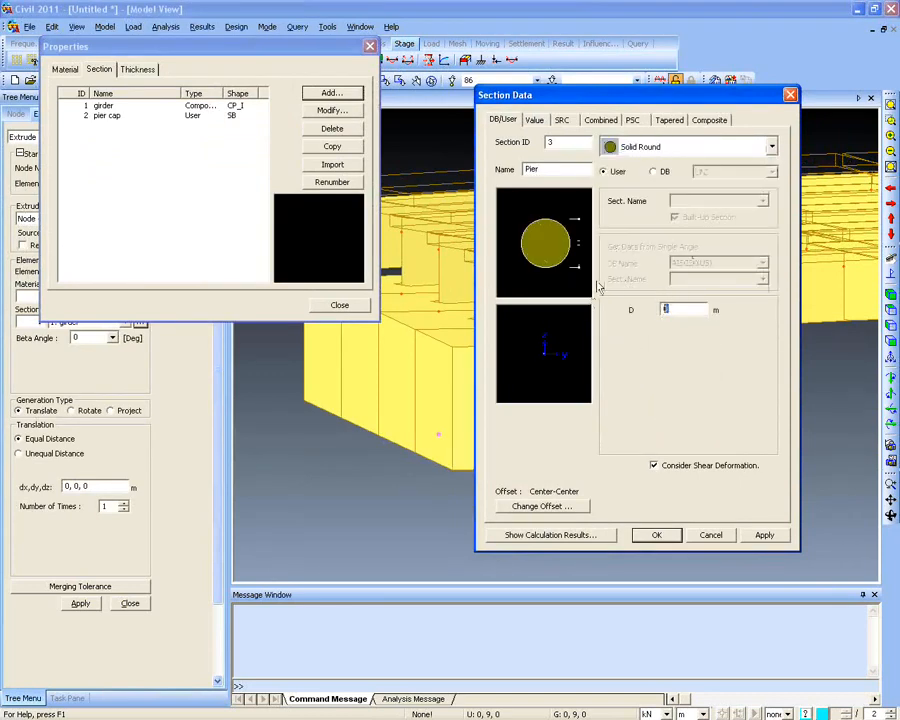
pyautogui.write('1')
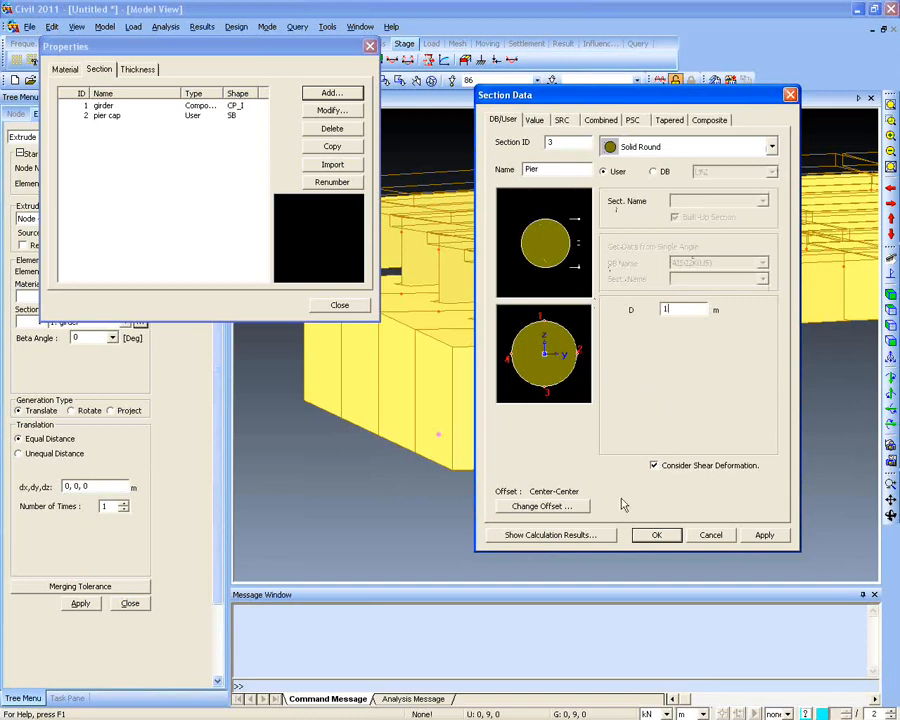
pyautogui.click(656, 536)
pyautogui.click(340, 305)
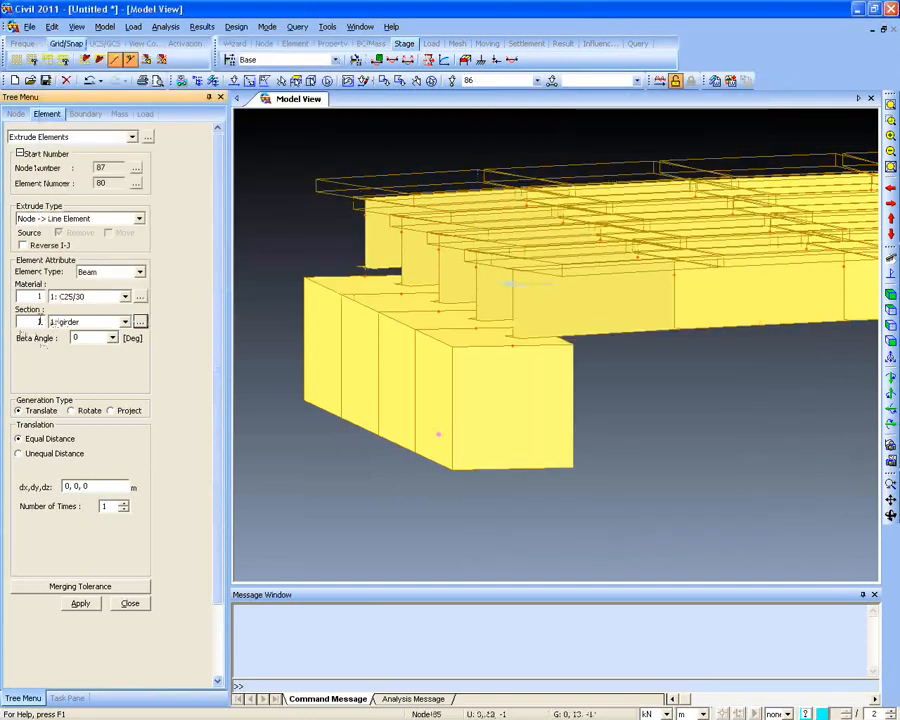
# Extrude the node below the pier cap into the pier with section 3, using 0,0,-2 m repeated 5 times
pyautogui.doubleClick(38, 321)
pyautogui.write('3')
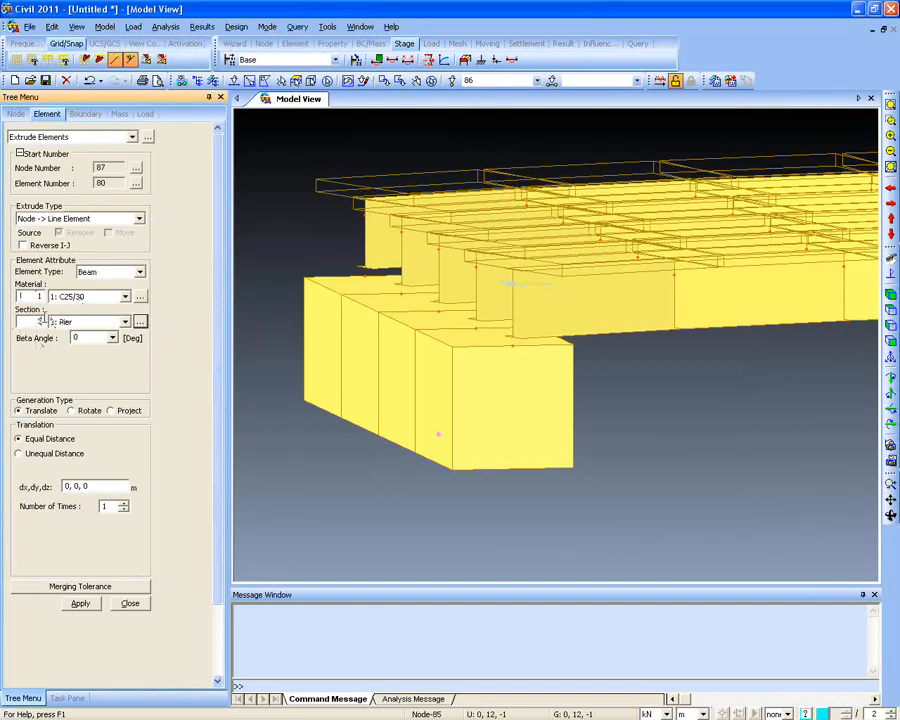
pyautogui.click(91, 486)
pyautogui.press('BackSpace')
pyautogui.moveTo(107, 506); pyautogui.dragTo(77, 508)
pyautogui.write('5')
pyautogui.click(80, 603)
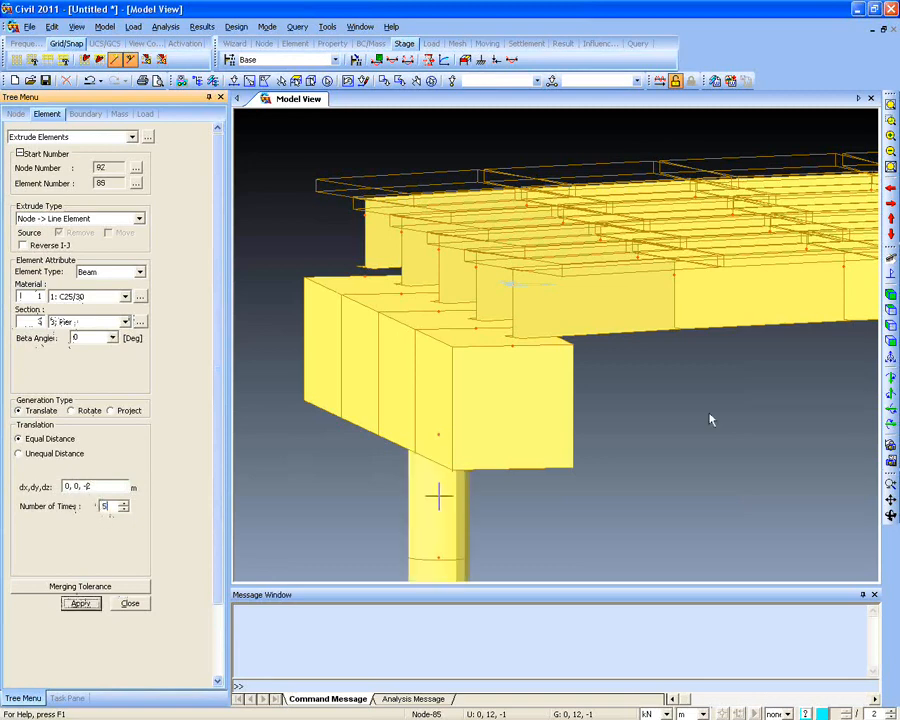
pyautogui.click(890, 105)
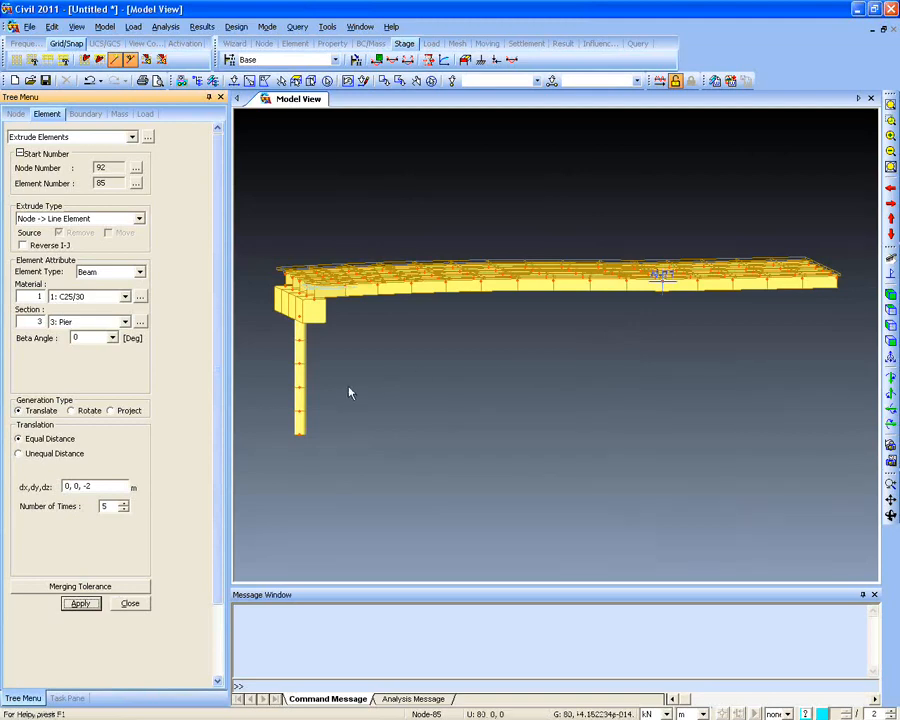
pyautogui.keyDown('ctrl'); pyautogui.moveTo(350, 392); pyautogui.dragTo(311, 404, button='middle'); pyautogui.keyUp('ctrl')
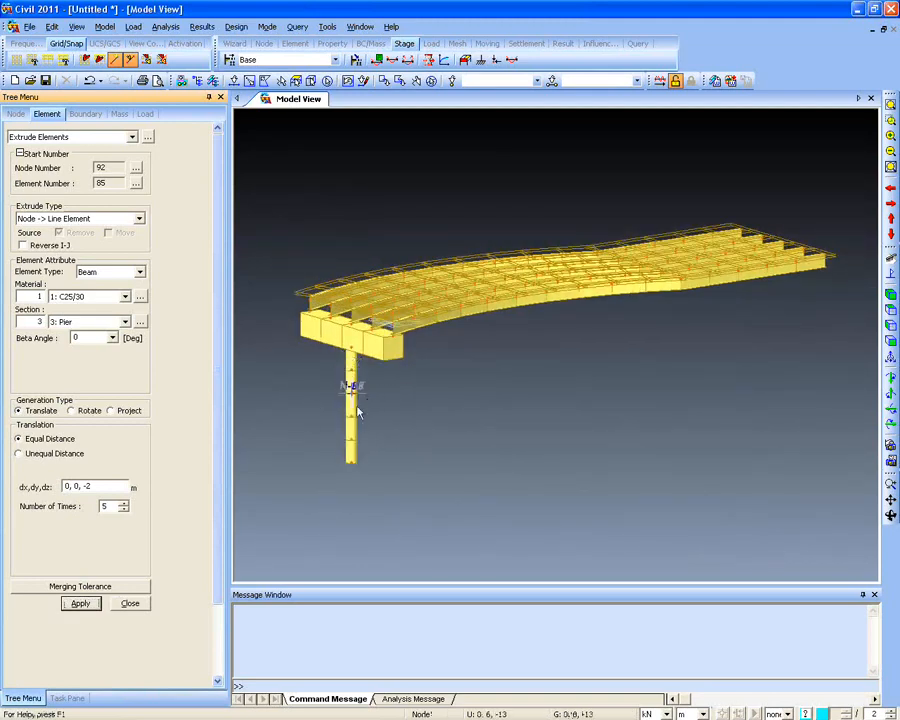
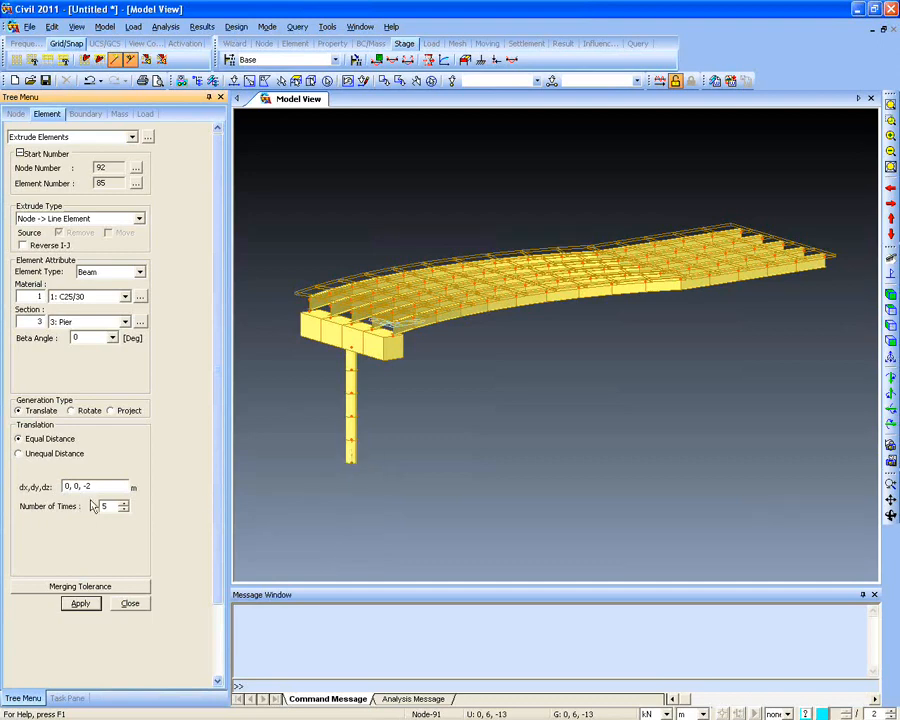
pyautogui.click(130, 604)
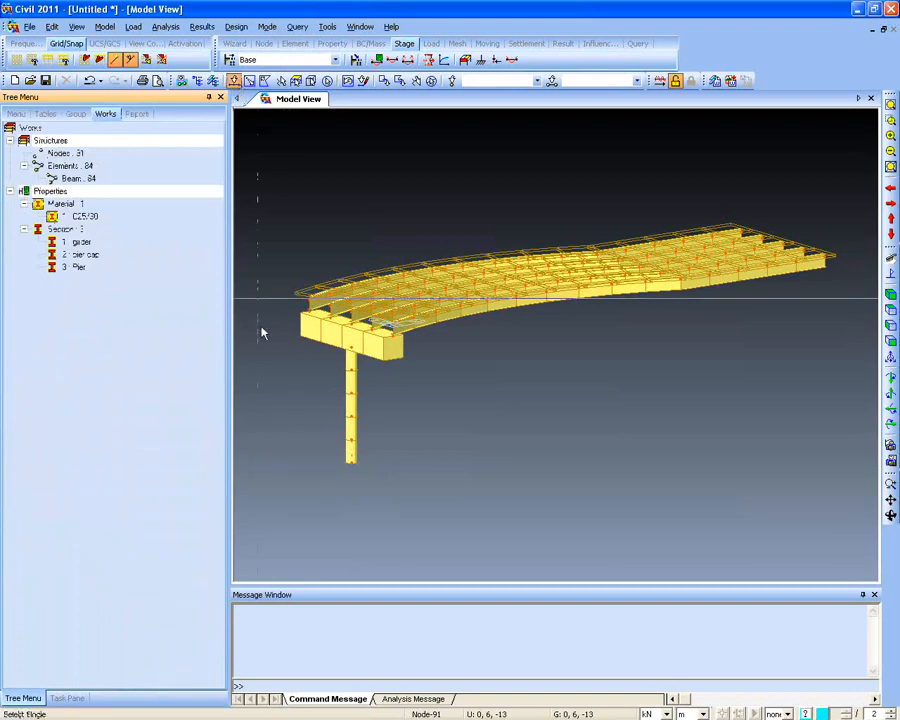
# Extrude the pier's bottom node into line elements with section number 4, using 0,-.4,0 m repeated 5 times
pyautogui.click(104, 26)
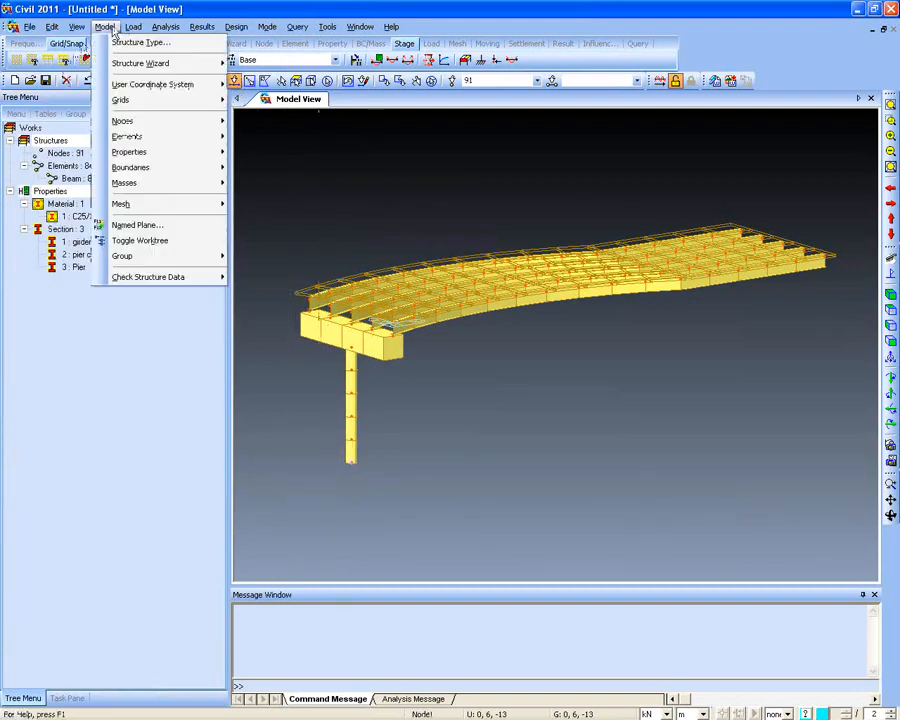
pyautogui.moveTo(135, 136)
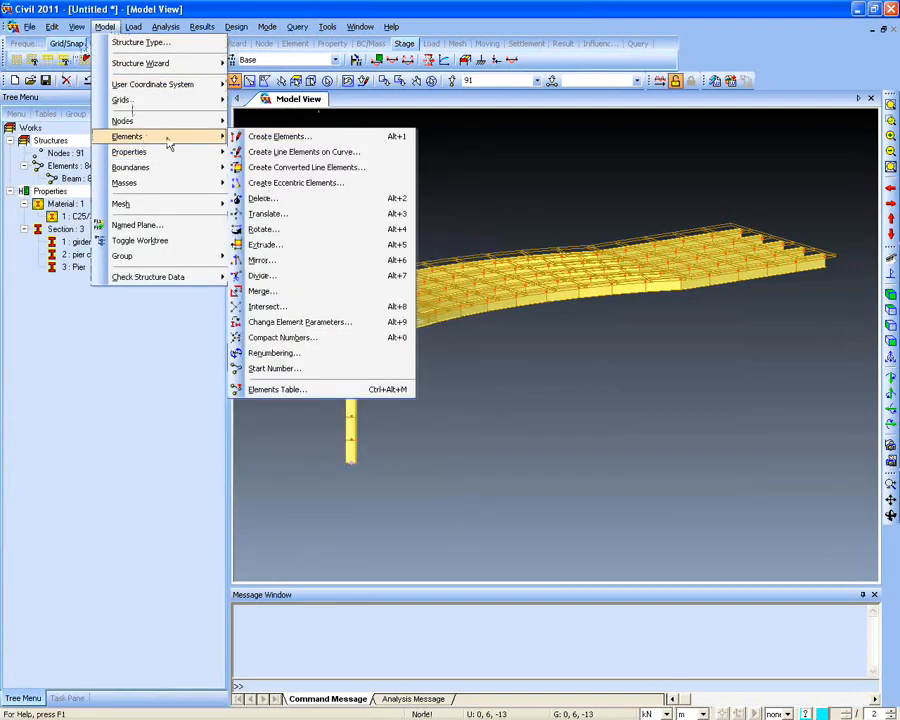
pyautogui.click(280, 250)
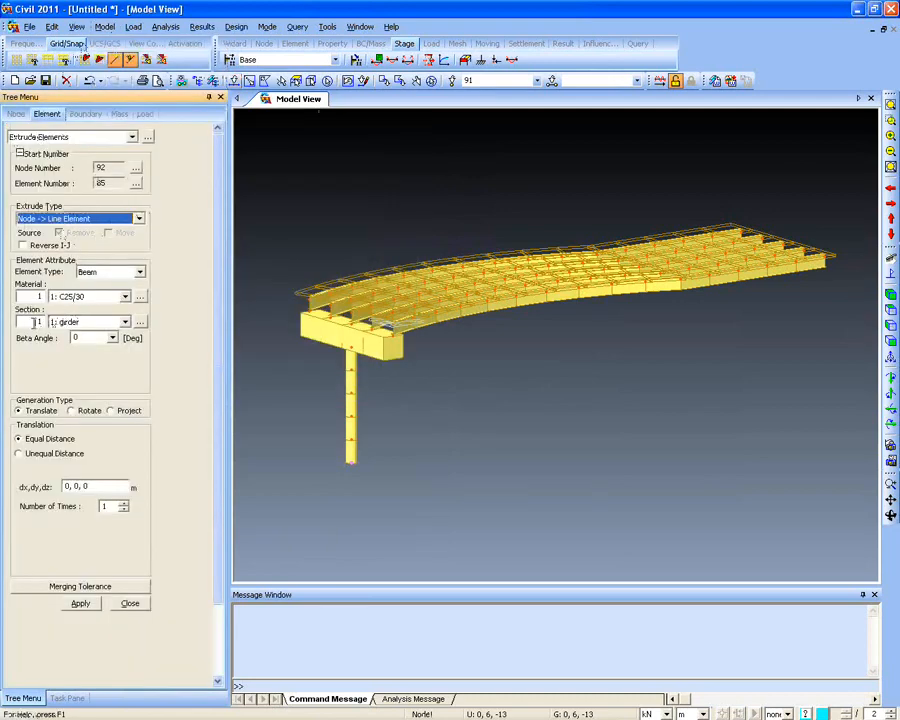
pyautogui.doubleClick(35, 322)
pyautogui.write('4')
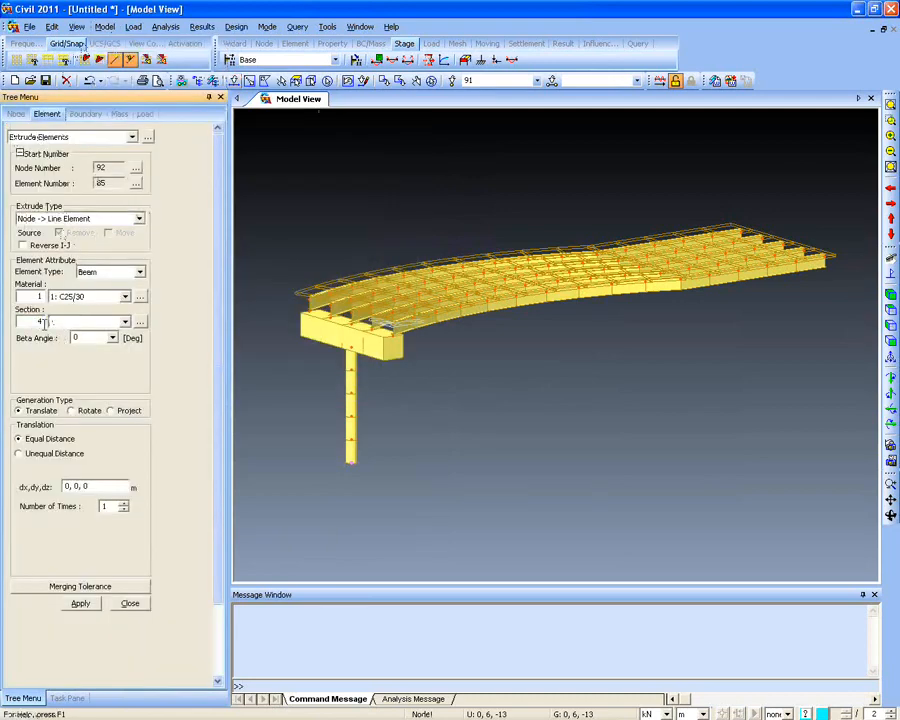
pyautogui.moveTo(213, 360); pyautogui.dragTo(213, 378)
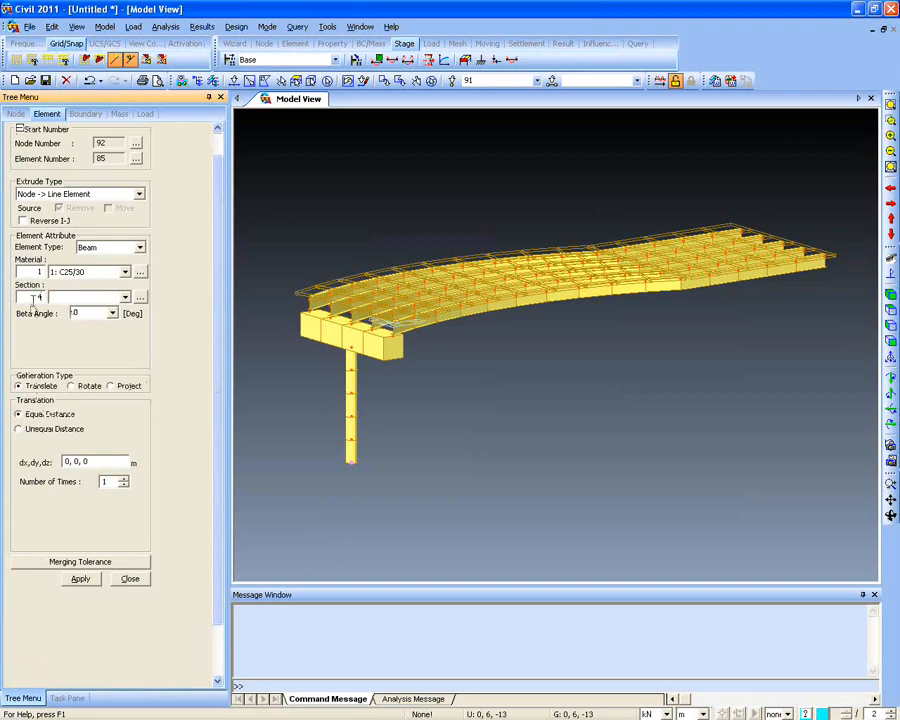
pyautogui.click(78, 461)
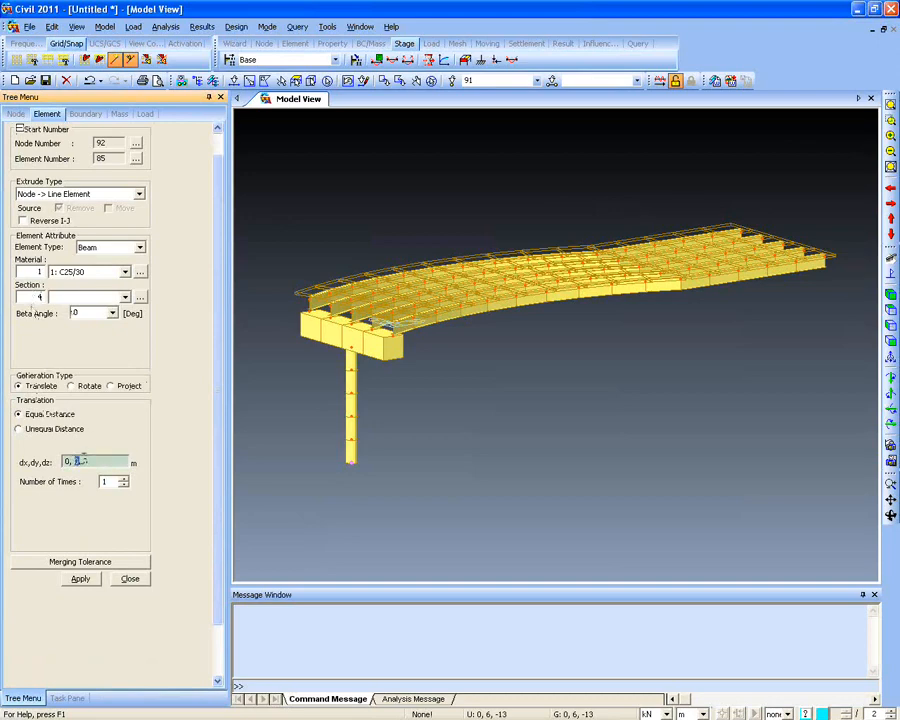
pyautogui.write('-10')
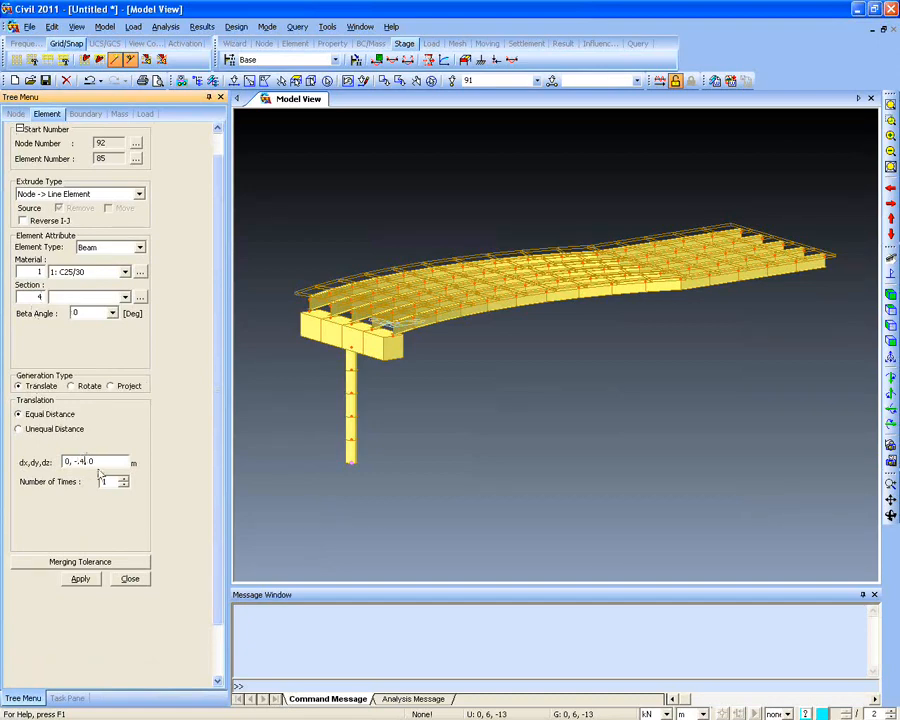
pyautogui.doubleClick(84, 481)
pyautogui.write('5')
pyautogui.click(82, 580)
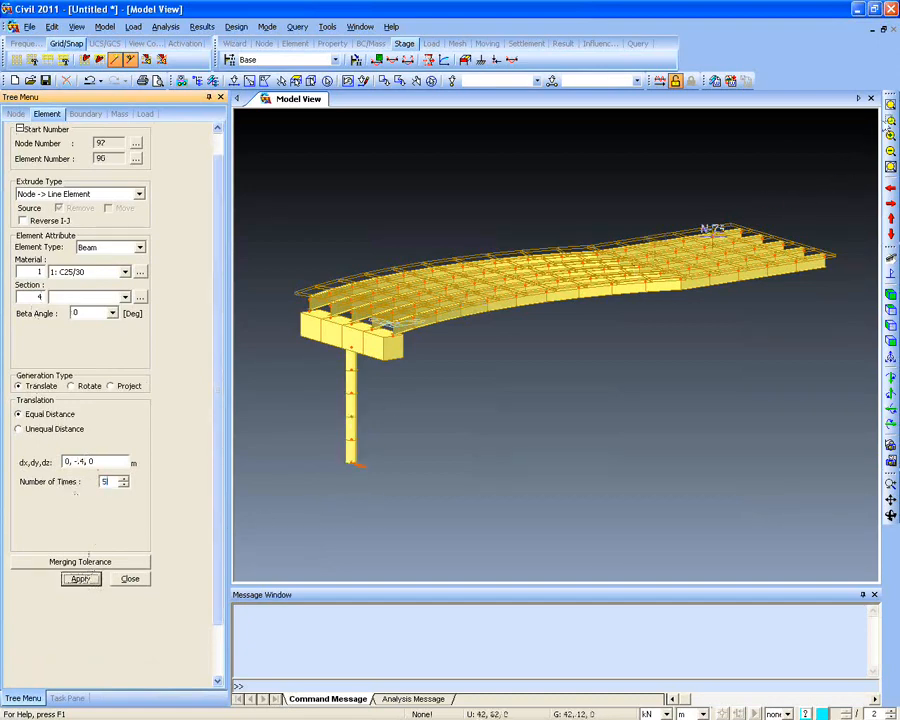
# Mirror-copy the new line elements at the pier base about the z-x plane at y = 6 m, with node and element intersection enabled
pyautogui.moveTo(288, 395); pyautogui.dragTo(420, 495)
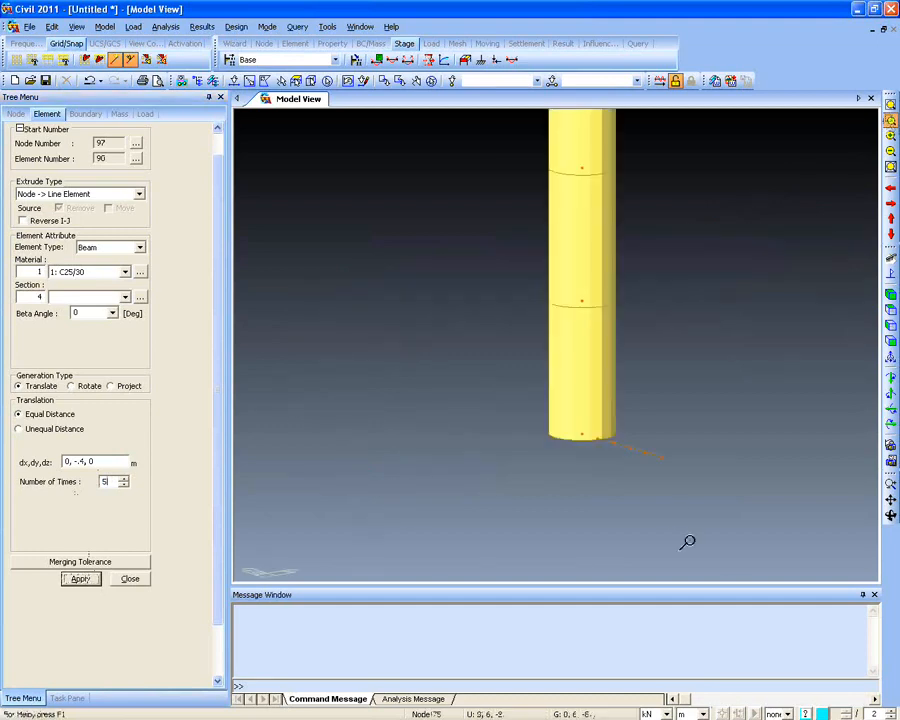
pyautogui.click(890, 120)
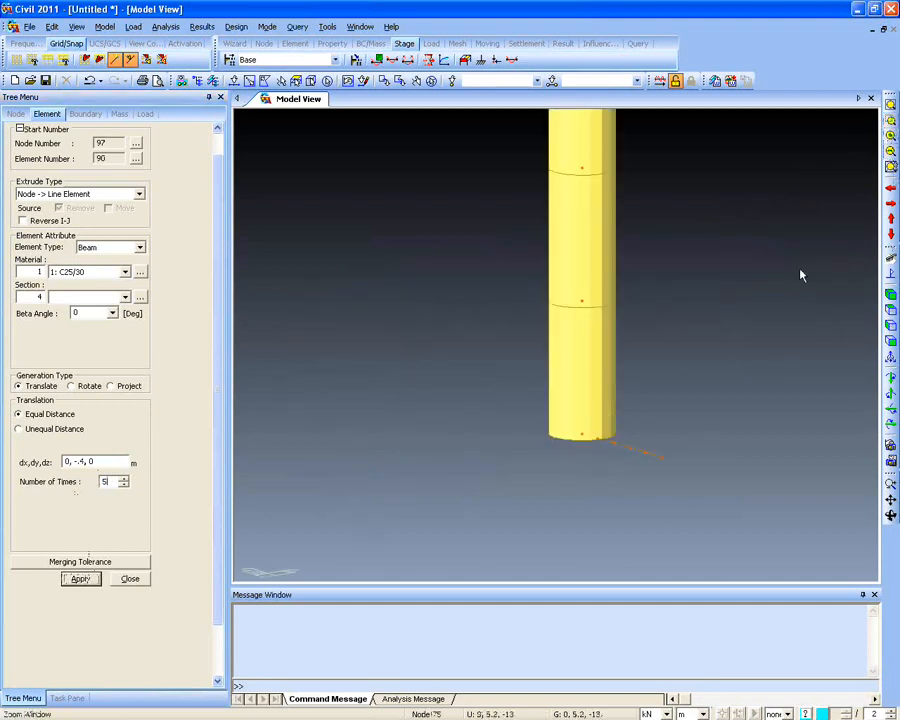
pyautogui.click(347, 80)
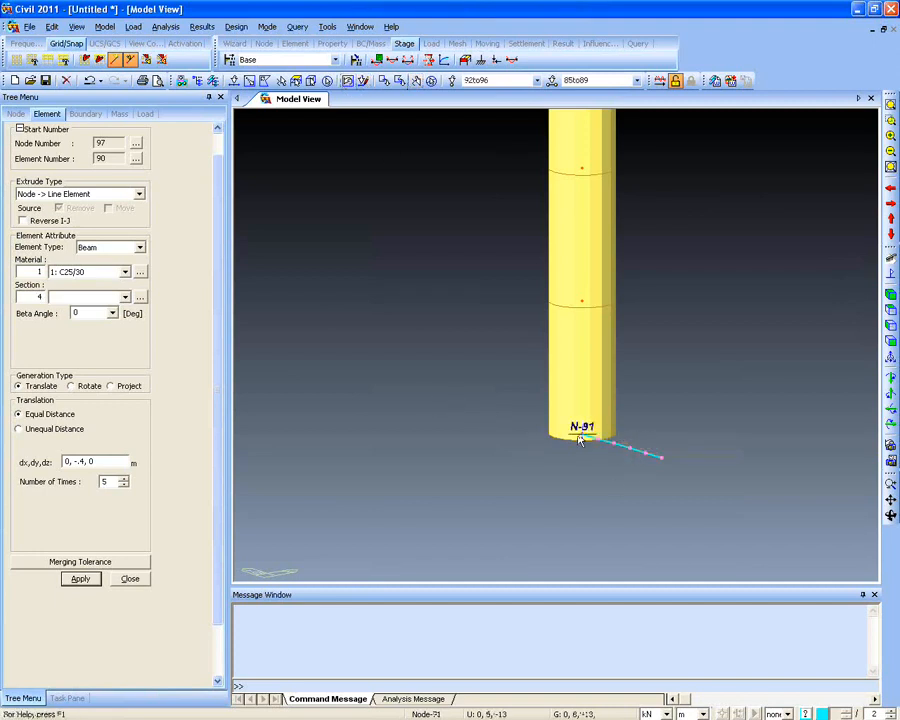
pyautogui.scroll(1, 150, 140)
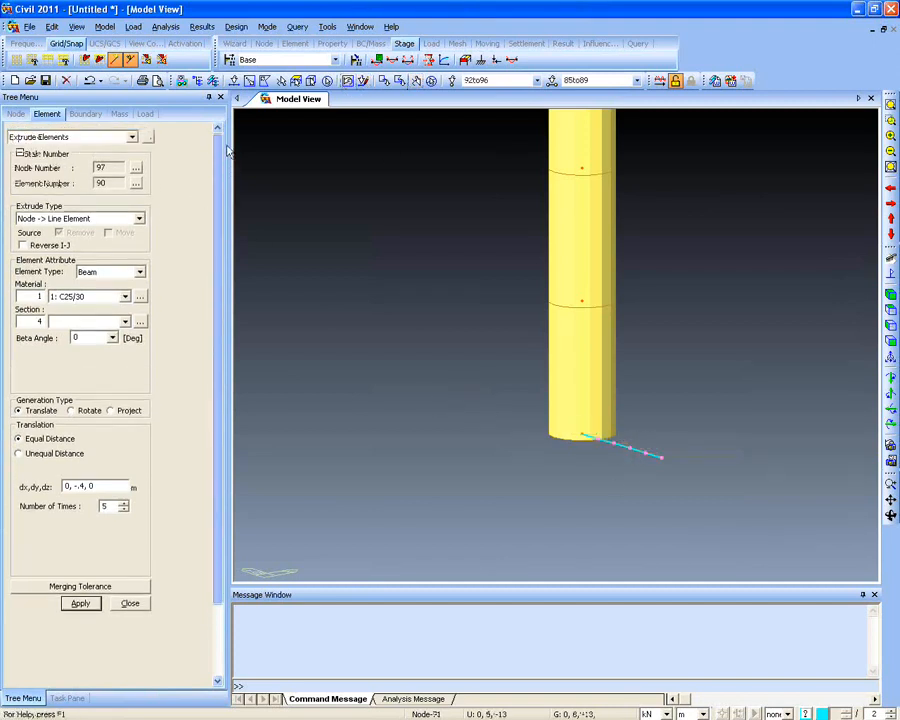
pyautogui.click(125, 137)
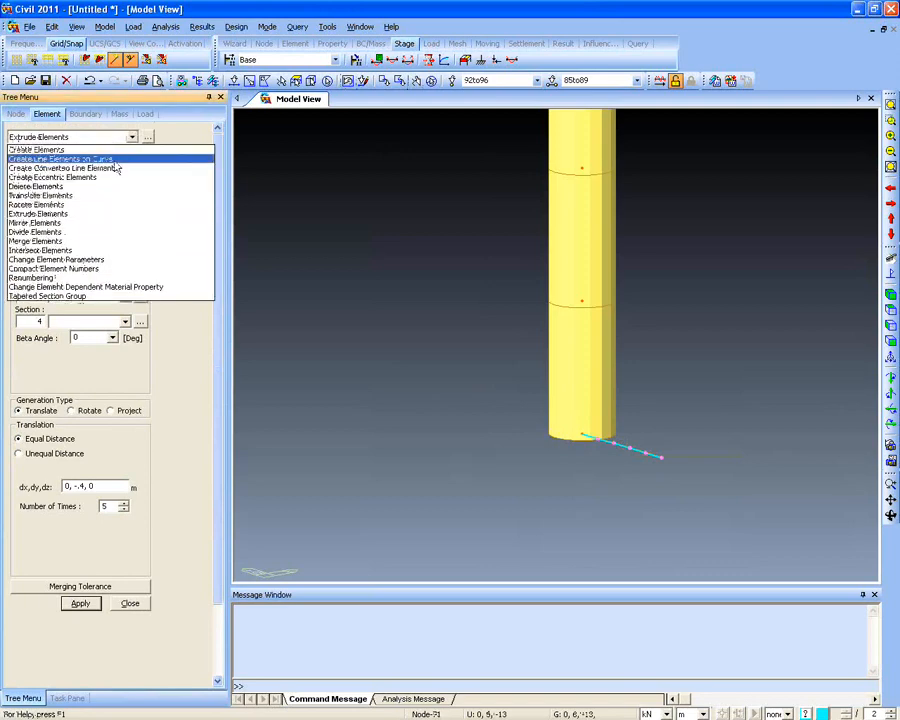
pyautogui.click(113, 222)
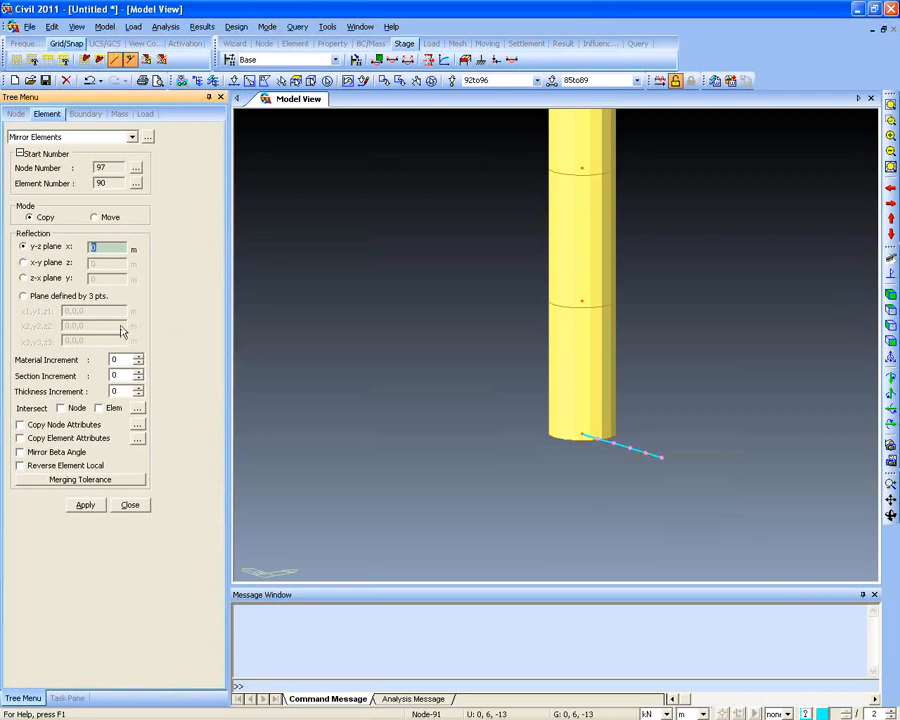
pyautogui.click(45, 278)
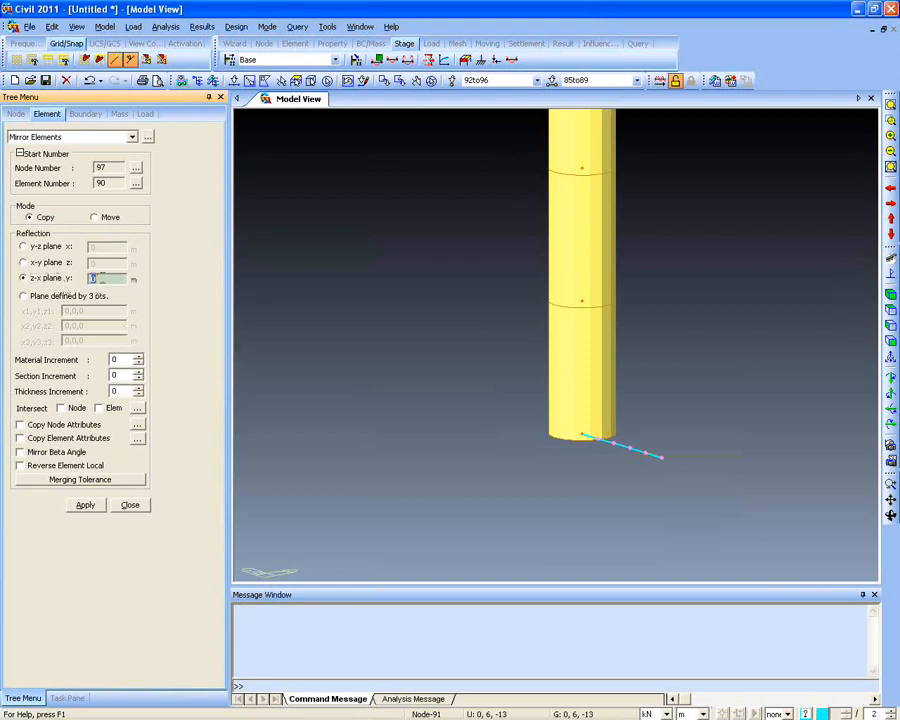
pyautogui.click(581, 447)
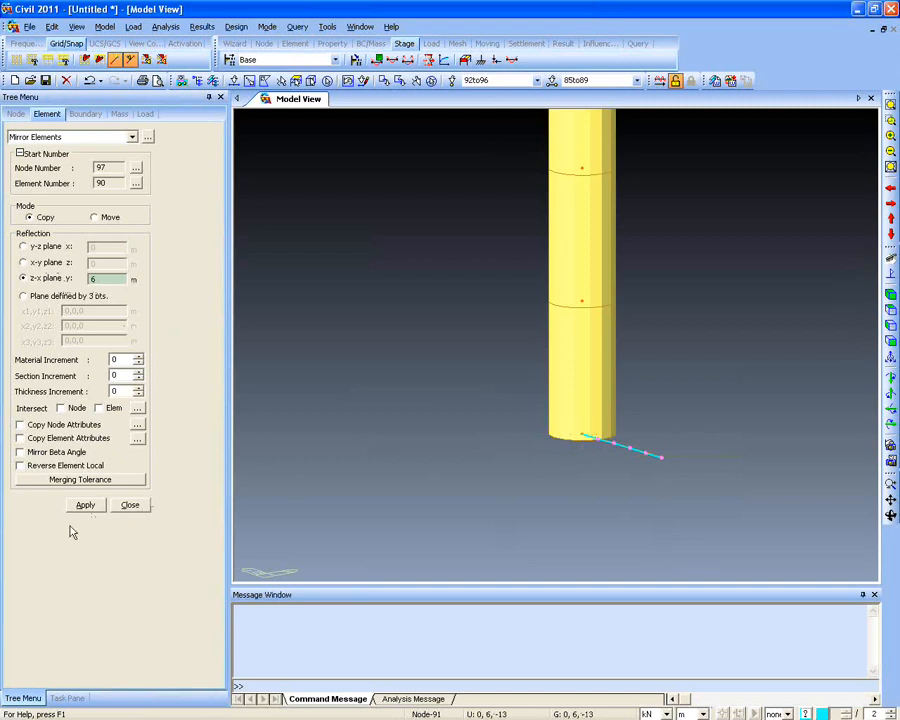
pyautogui.click(61, 408)
pyautogui.click(98, 408)
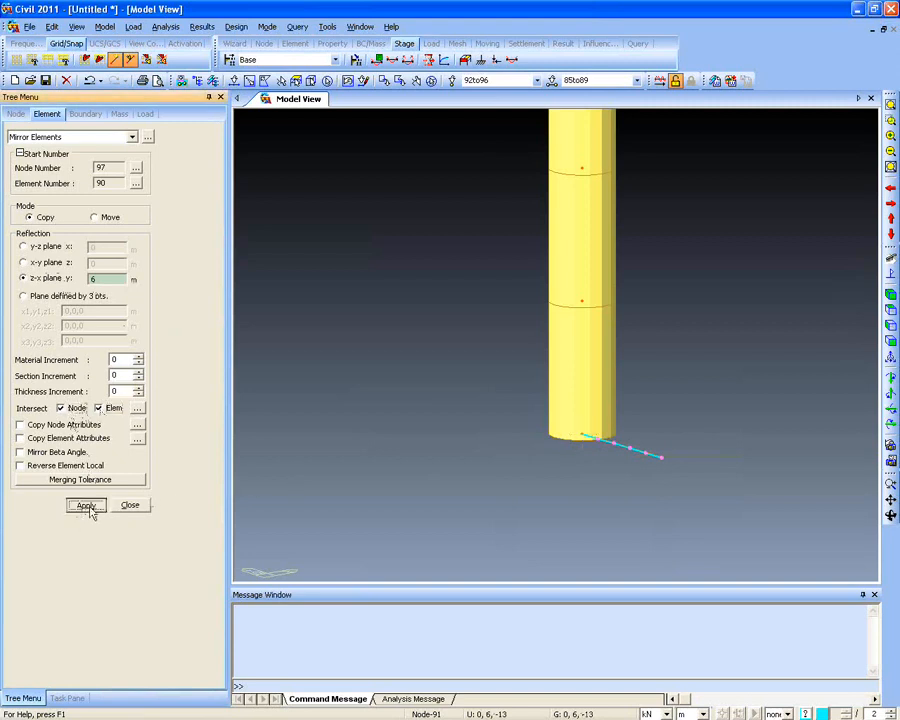
pyautogui.click(86, 505)
pyautogui.keyDown('ctrl'); pyautogui.moveTo(577, 446); pyautogui.dragTo(571, 442, button='middle'); pyautogui.keyUp('ctrl')
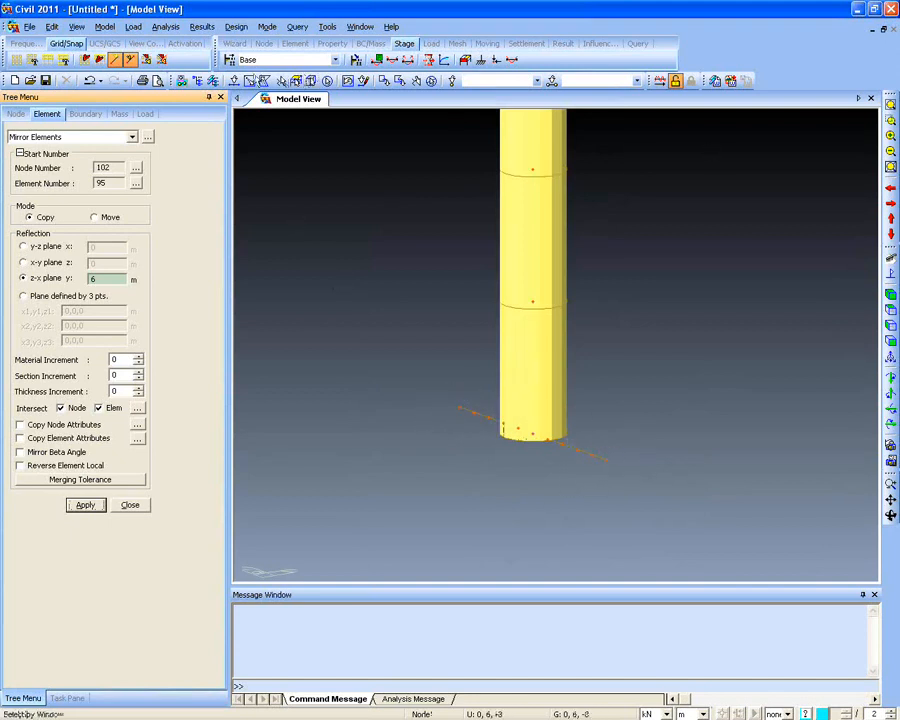
# Set up extruding the line elements at the pier base into plate elements, using .4,0,0 m repeated 5 times
pyautogui.click(236, 82)
pyautogui.moveTo(446, 374); pyautogui.dragTo(613, 525)
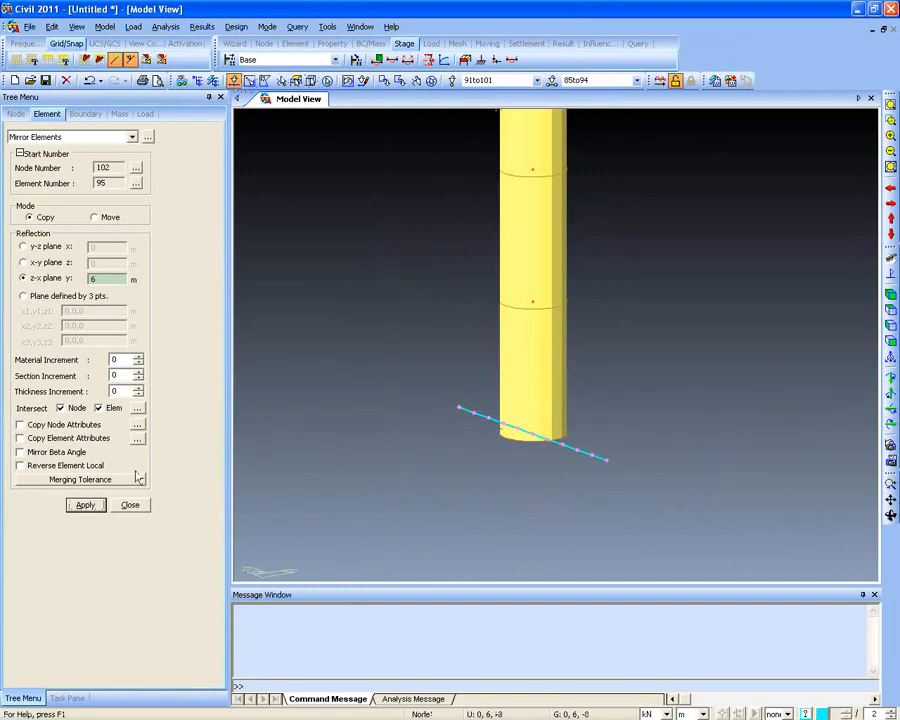
pyautogui.click(132, 137)
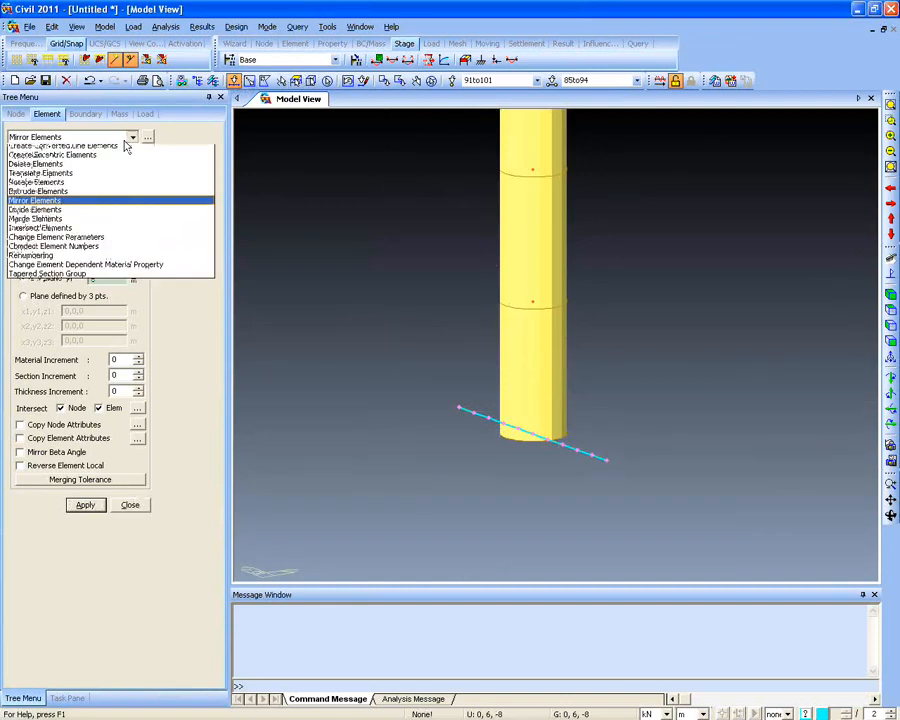
pyautogui.click(112, 217)
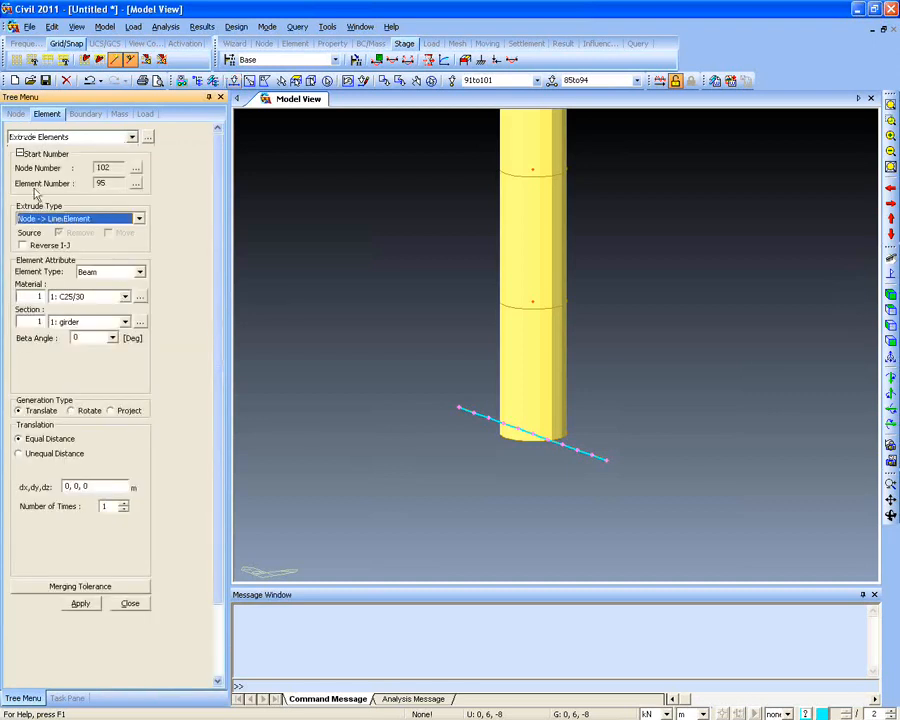
pyautogui.click(75, 218)
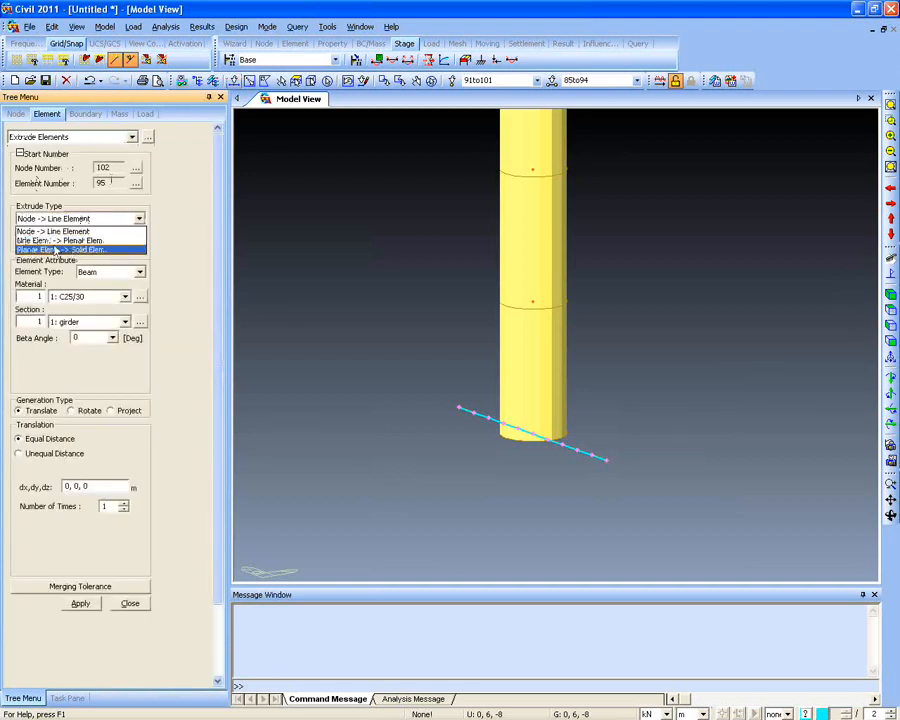
pyautogui.click(78, 240)
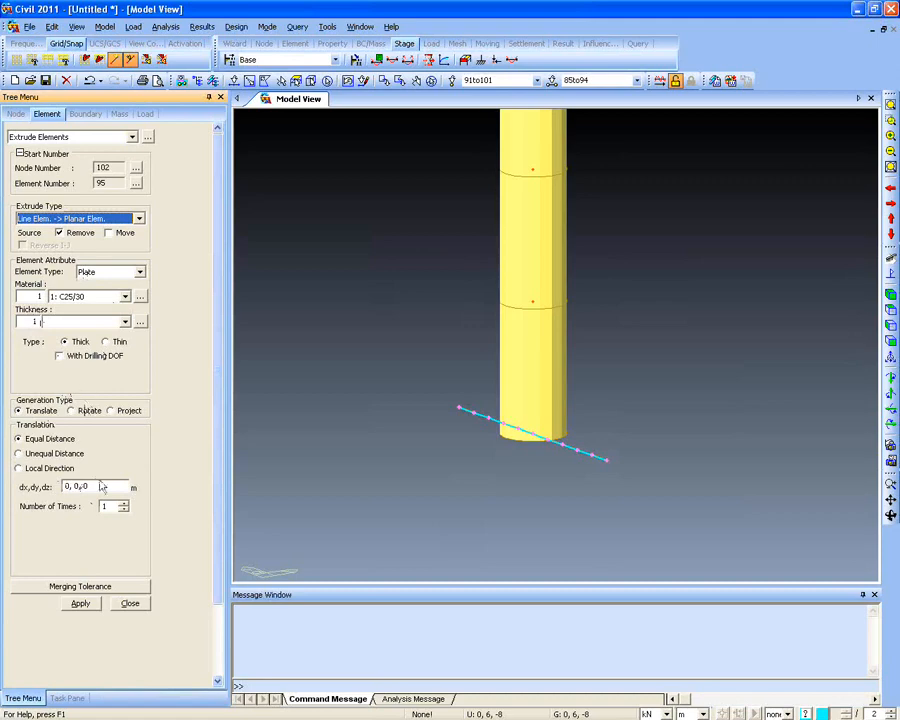
pyautogui.click(73, 485)
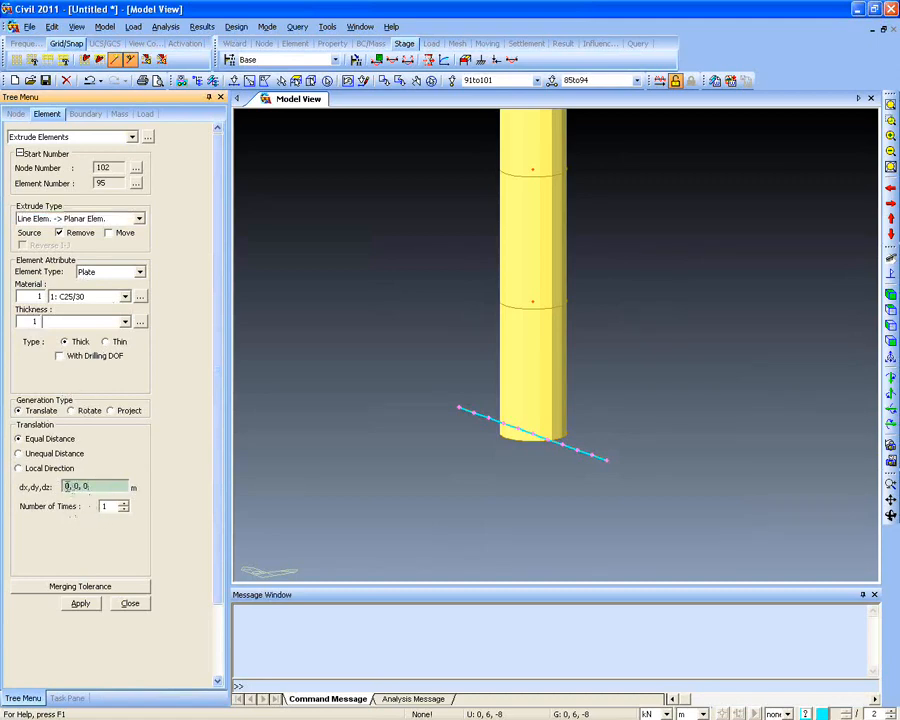
pyautogui.press('Delete')
pyautogui.write('6')
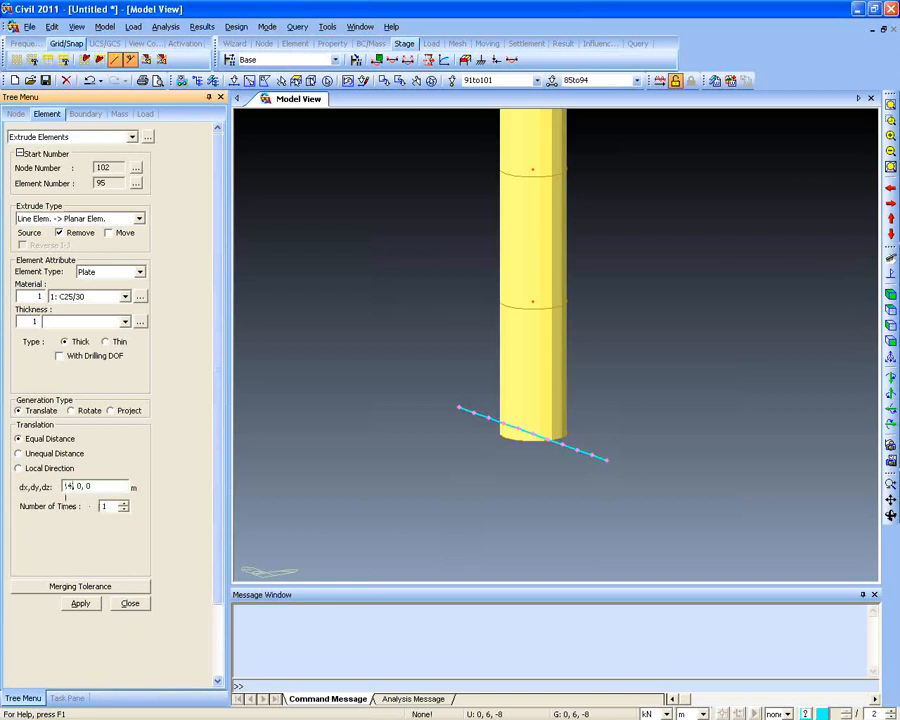
pyautogui.doubleClick(104, 506)
pyautogui.write('3')
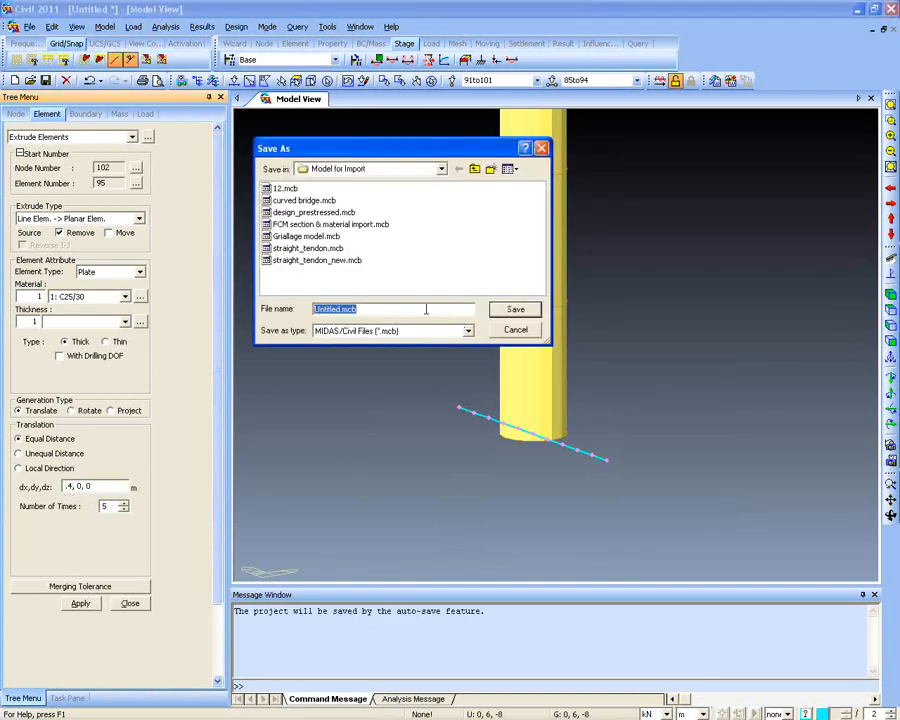
# Save the project as model in the Model for Import folder and apply the line-to-planar extrusion
pyautogui.write('mp')
pyautogui.press('Return')
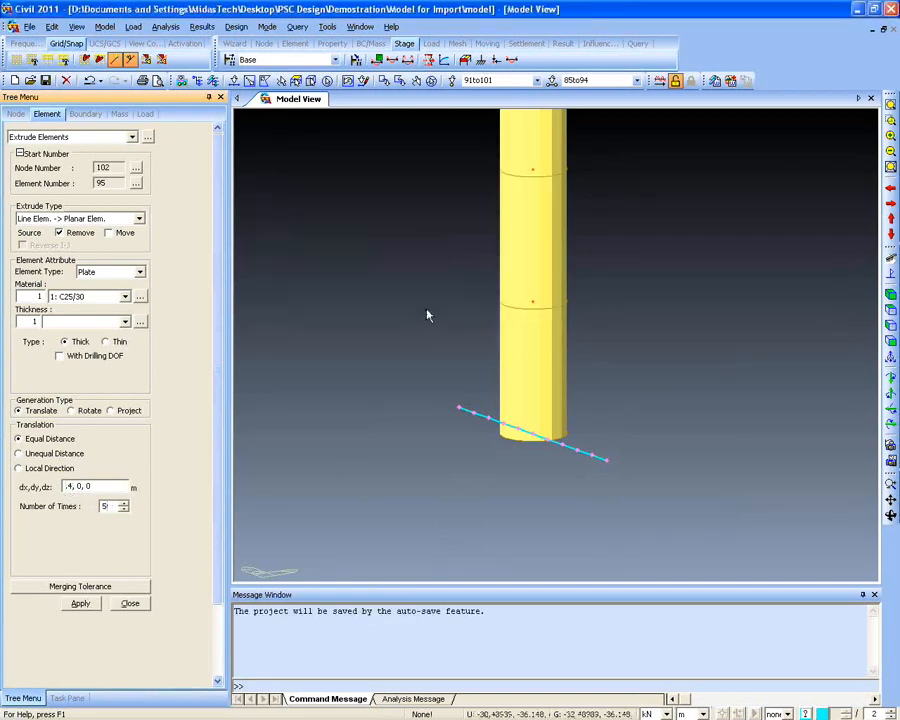
pyautogui.click(81, 604)
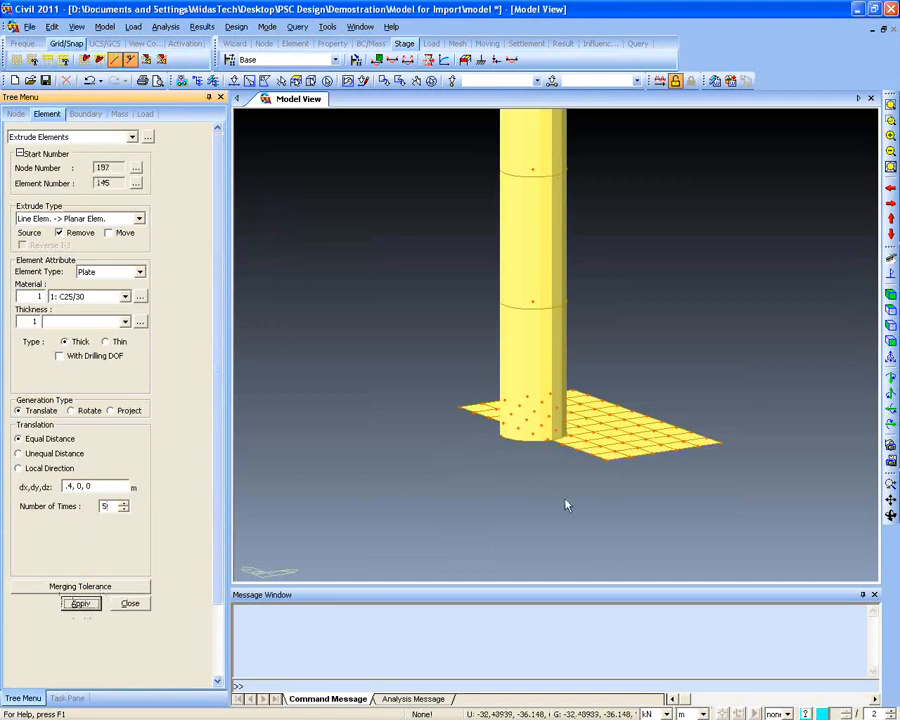
# Select all plate elements in the model by their element type
pyautogui.keyDown('ctrl'); pyautogui.moveTo(552, 459); pyautogui.dragTo(533, 474, button='middle'); pyautogui.keyUp('ctrl')
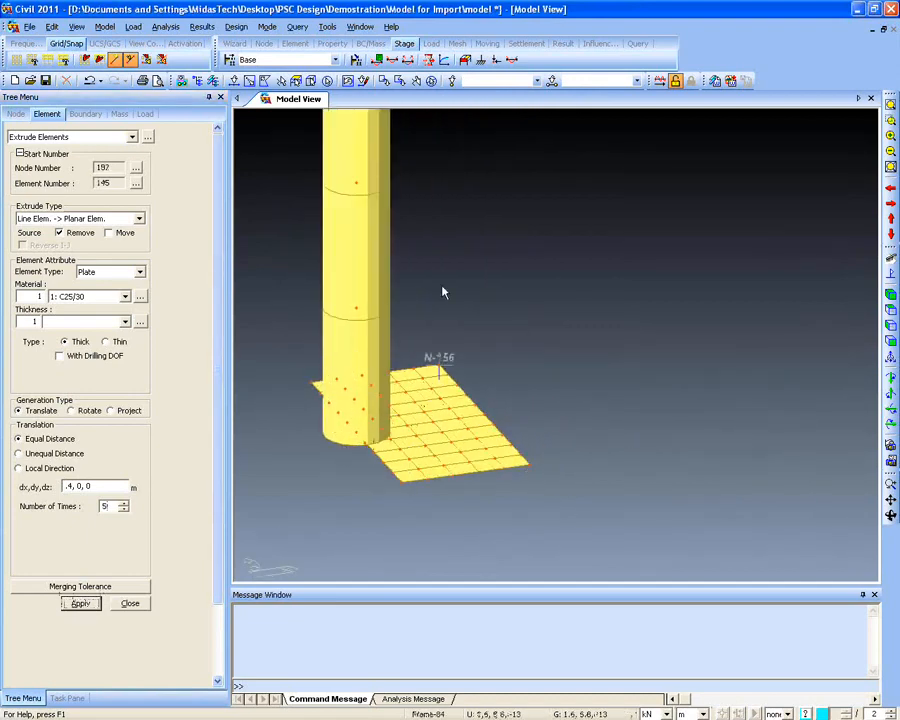
pyautogui.click(551, 80)
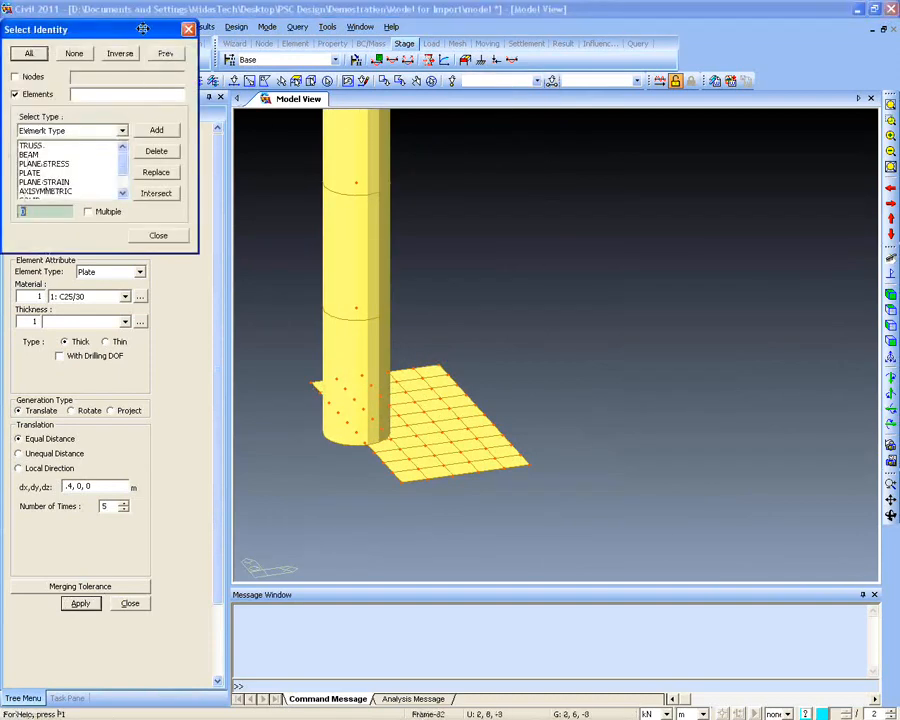
pyautogui.moveTo(100, 22); pyautogui.dragTo(148, 40)
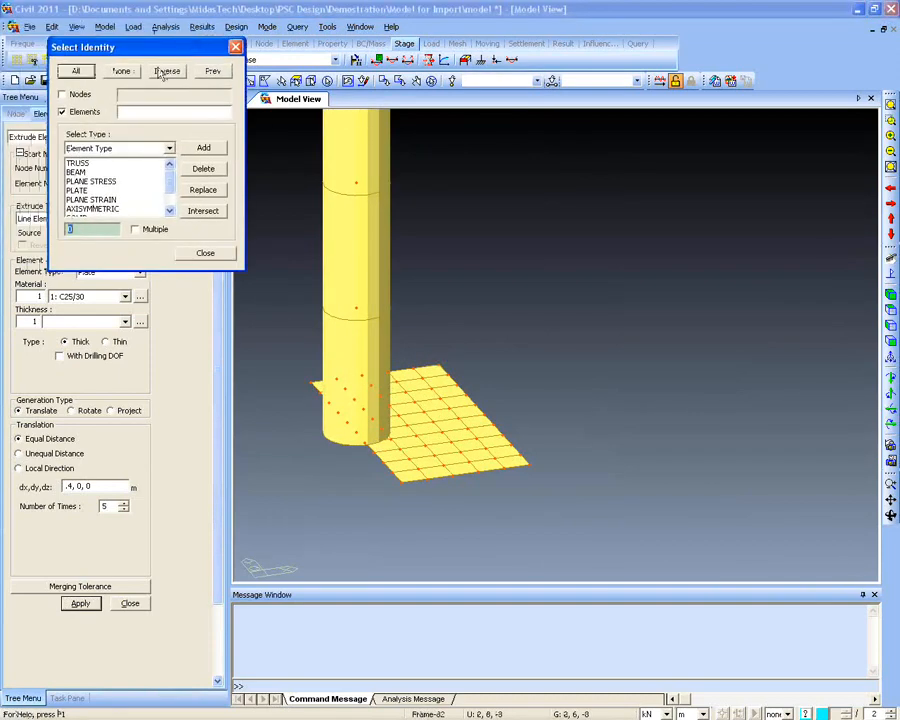
pyautogui.click(115, 148)
pyautogui.click(115, 157)
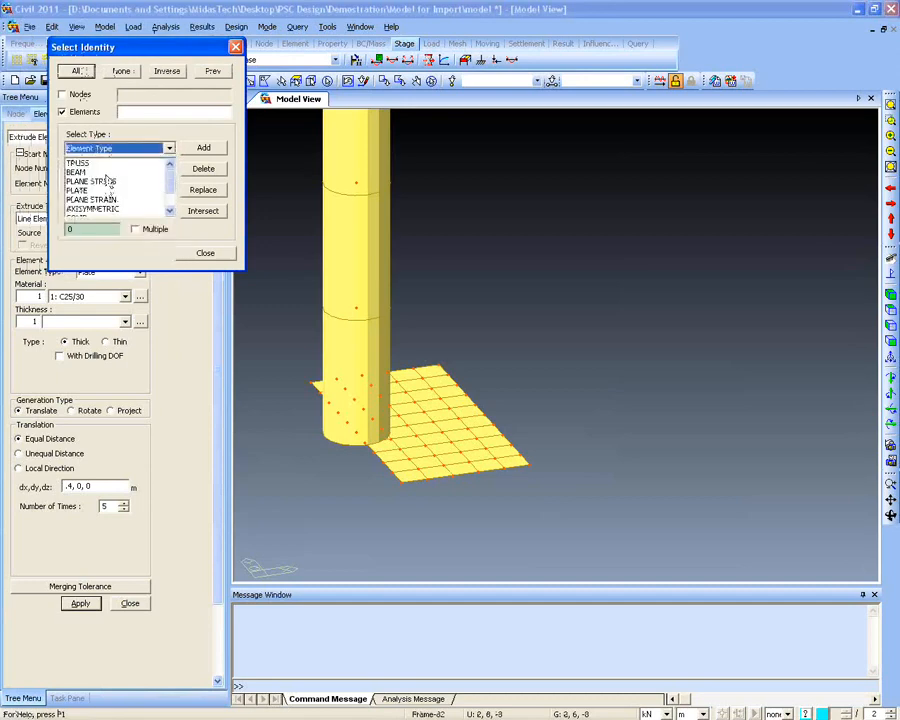
pyautogui.click(150, 190)
pyautogui.click(203, 147)
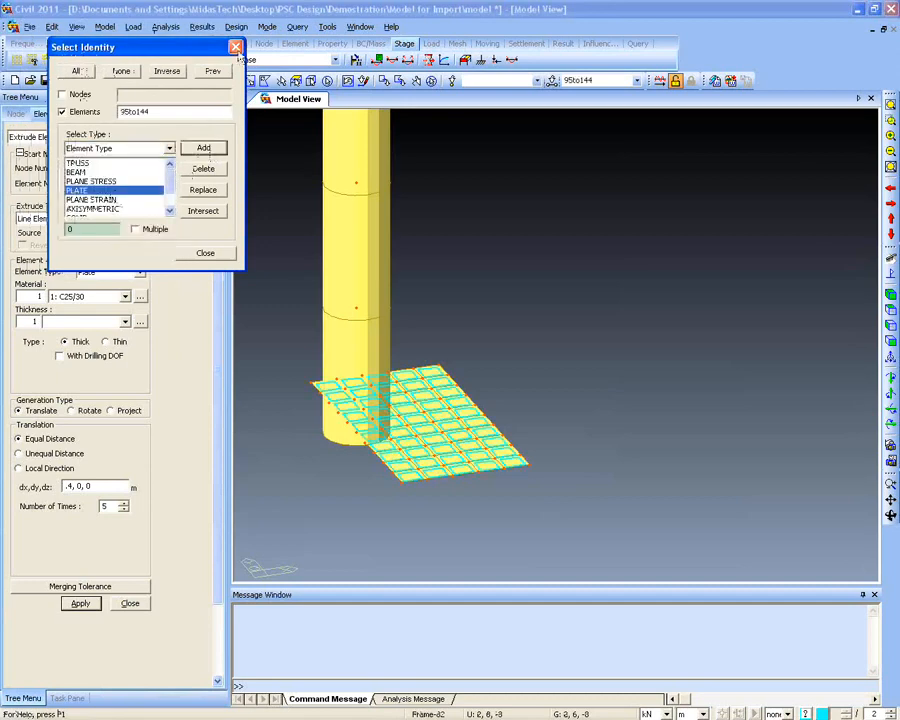
pyautogui.click(236, 46)
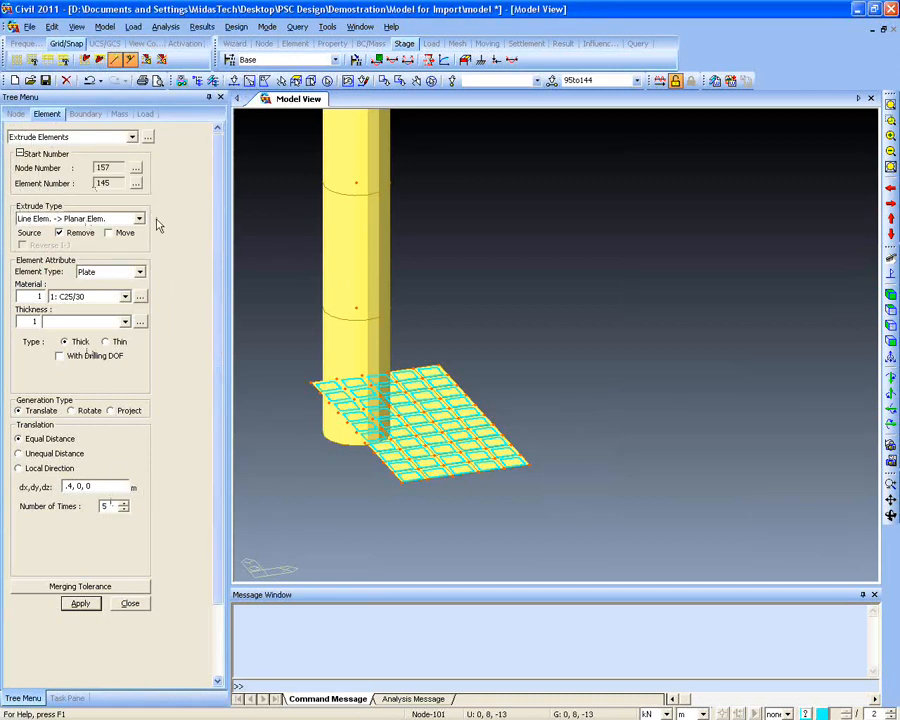
# Mirror-copy the selected plates about the y-z plane at x = 0 m, with node and element intersection enabled
pyautogui.click(108, 137)
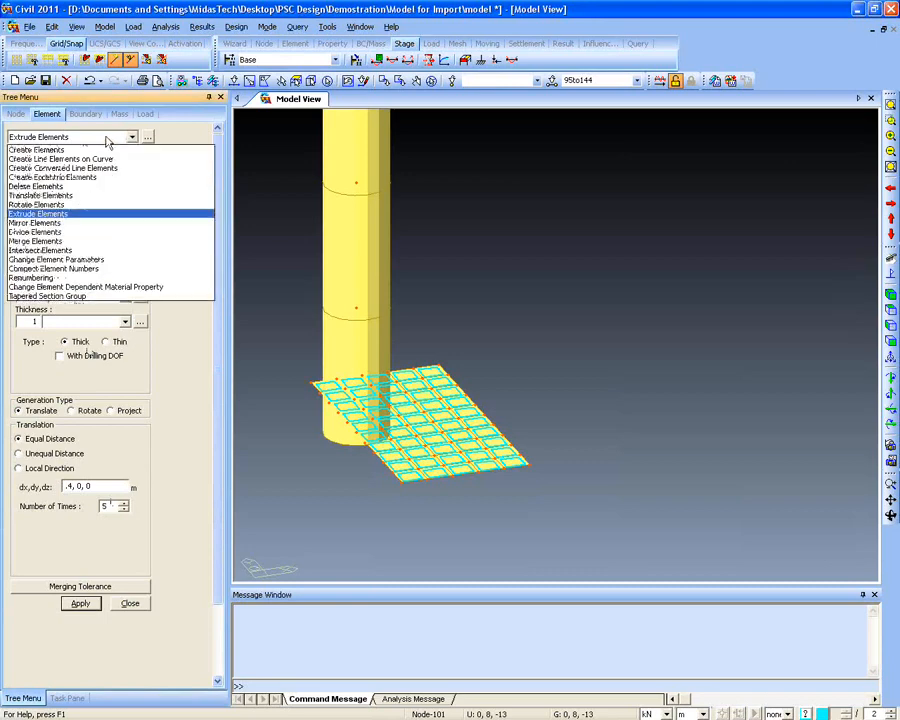
pyautogui.click(98, 219)
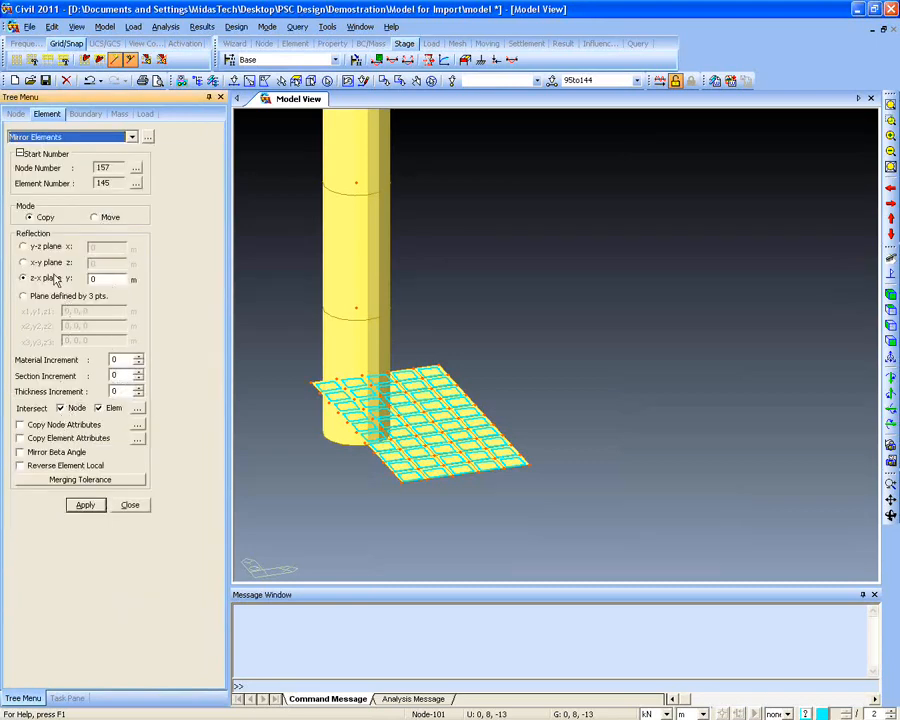
pyautogui.click(42, 246)
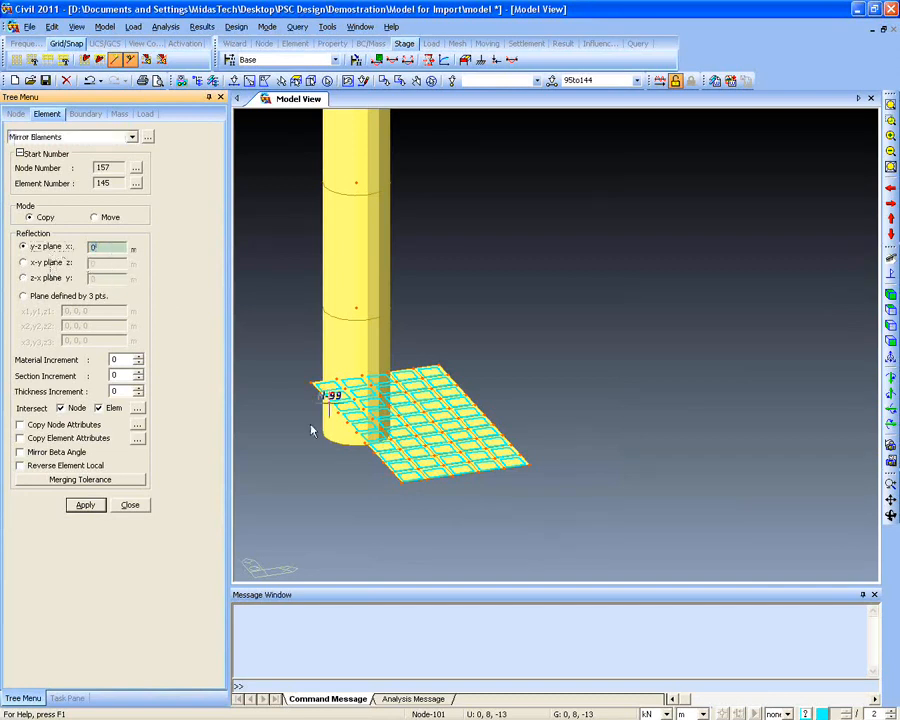
pyautogui.click(76, 505)
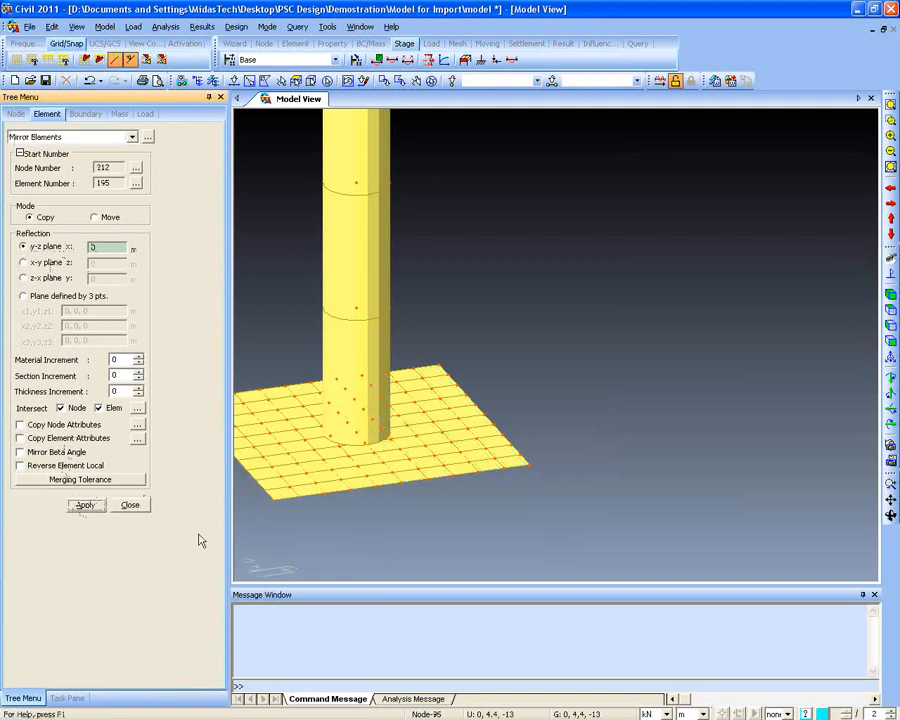
pyautogui.scroll(2, 519, 467)
pyautogui.moveTo(520, 467); pyautogui.dragTo(534, 467, button='middle')
pyautogui.moveTo(415, 447); pyautogui.dragTo(453, 444, button='middle')
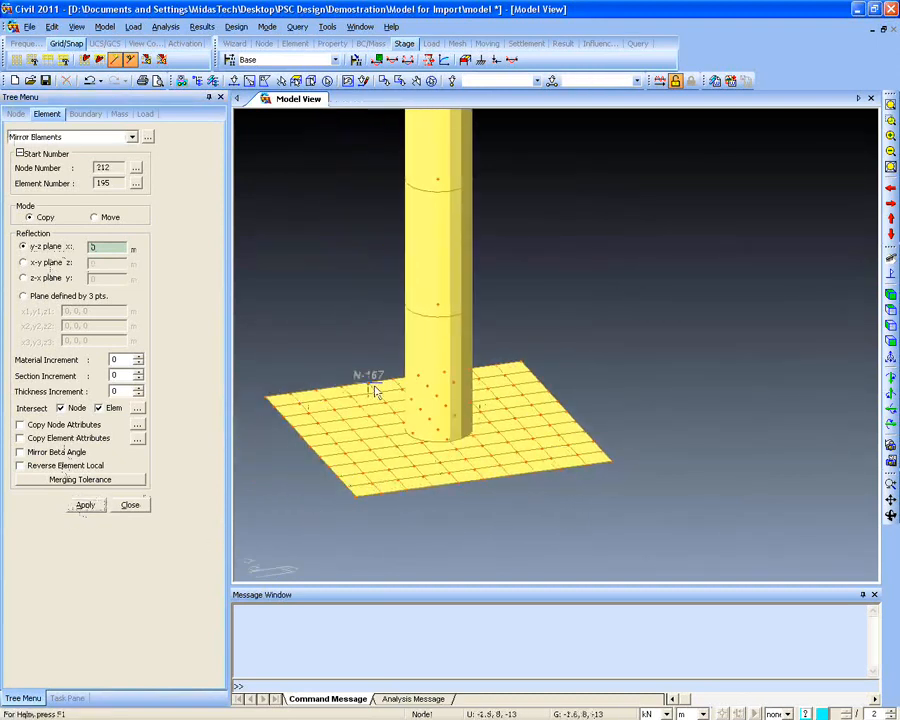
# Extrude all footing plates into solid elements of material C25/30, using 0,0,-.4 m repeated 5 times
pyautogui.click(233, 80)
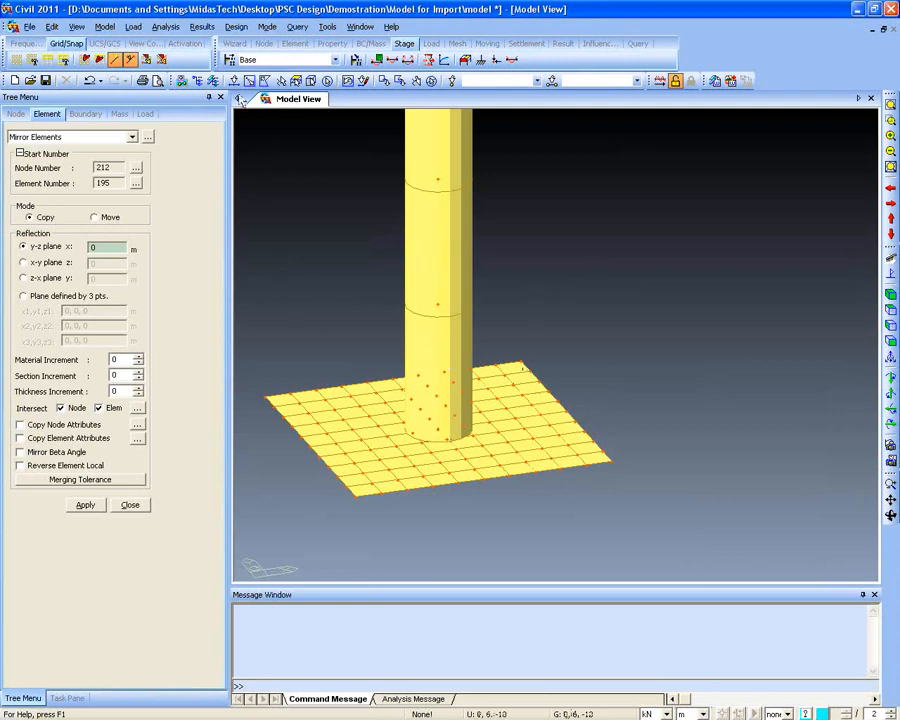
pyautogui.moveTo(251, 355); pyautogui.dragTo(650, 545)
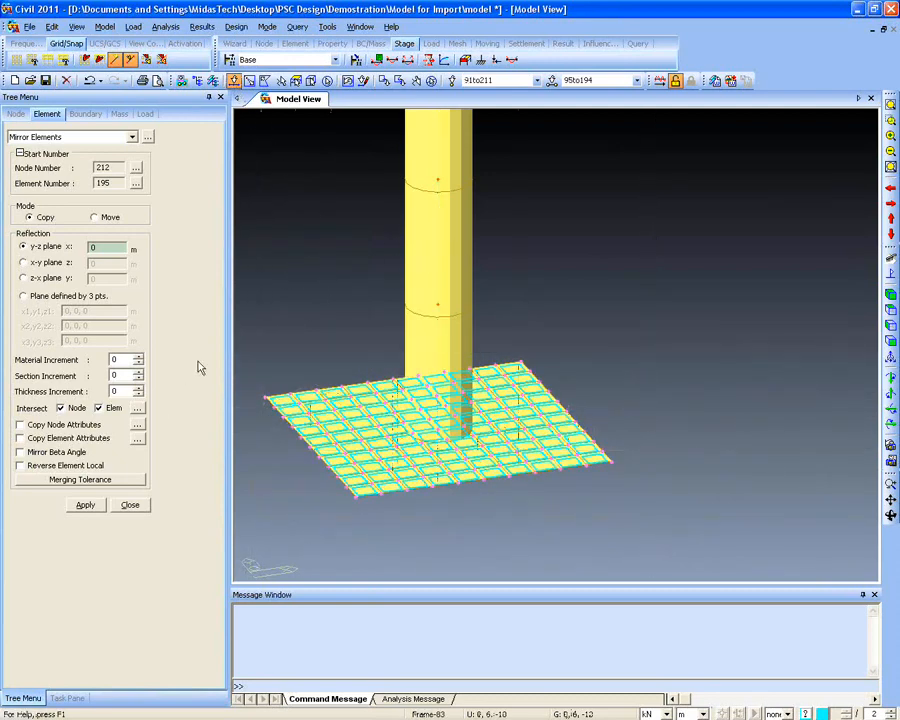
pyautogui.click(75, 137)
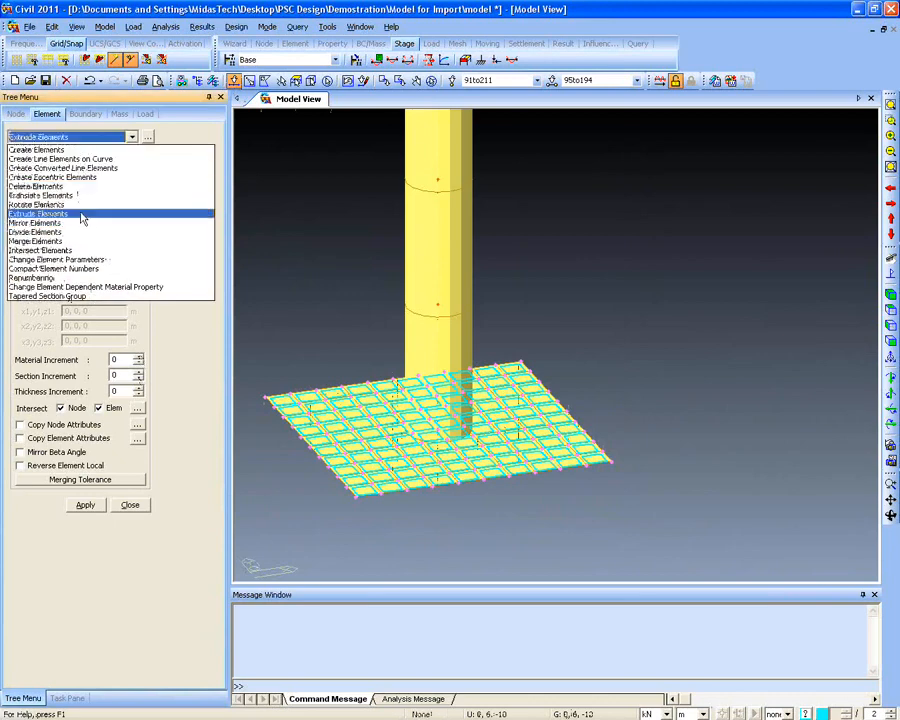
pyautogui.click(80, 196)
pyautogui.click(112, 224)
pyautogui.click(75, 249)
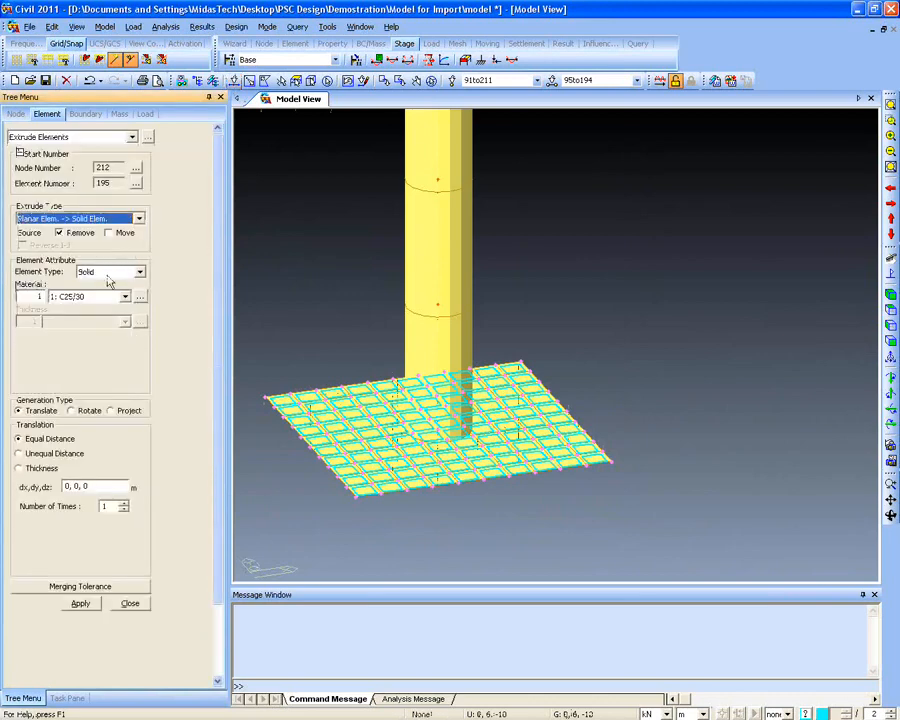
pyautogui.click(92, 486)
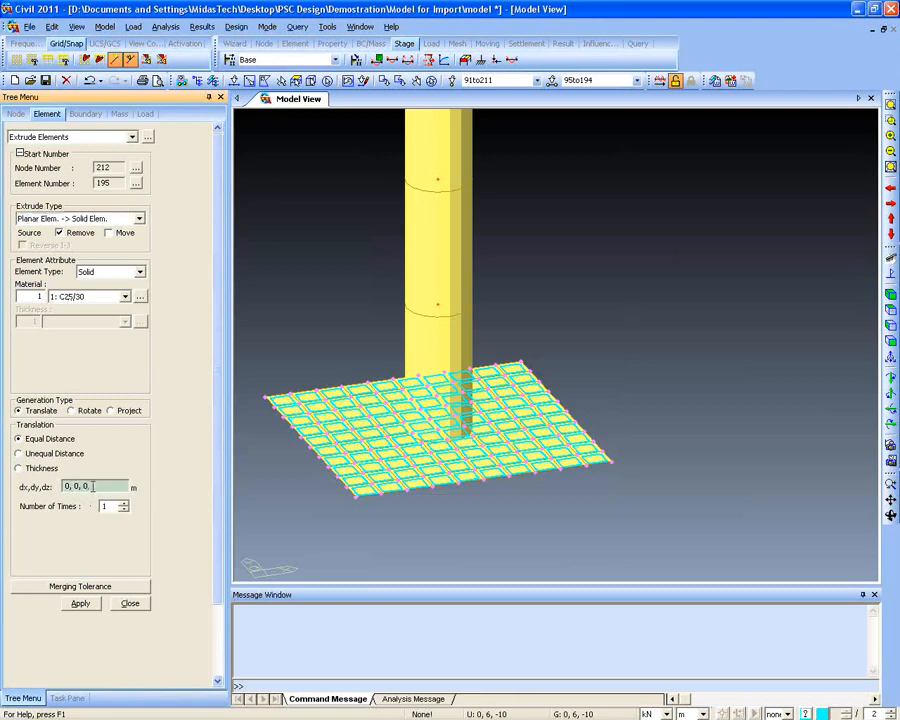
pyautogui.press('BackSpace')
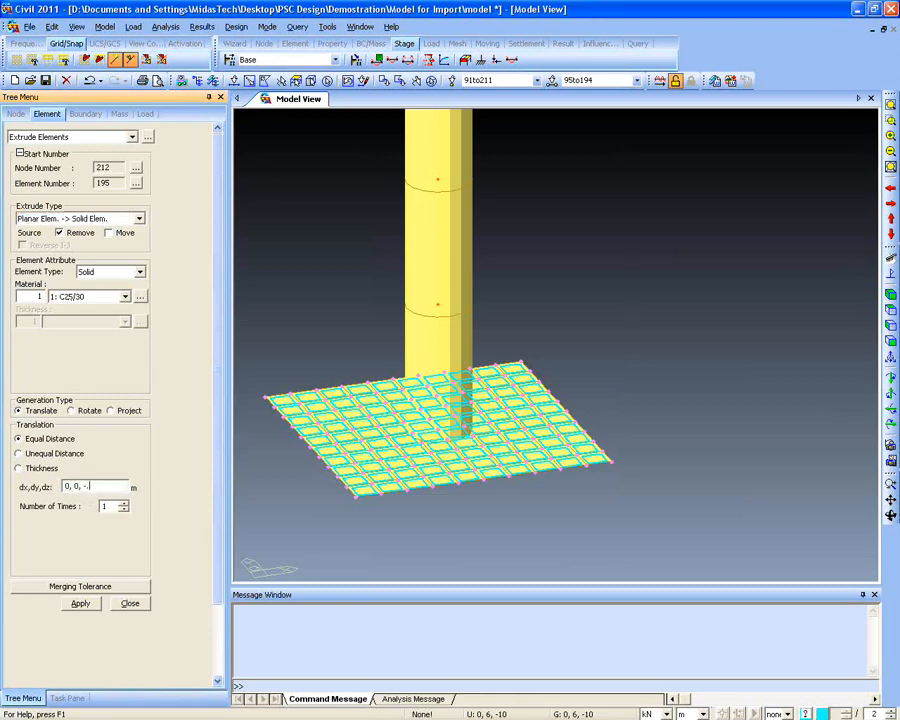
pyautogui.press('Tab')
pyautogui.write('5')
pyautogui.click(84, 602)
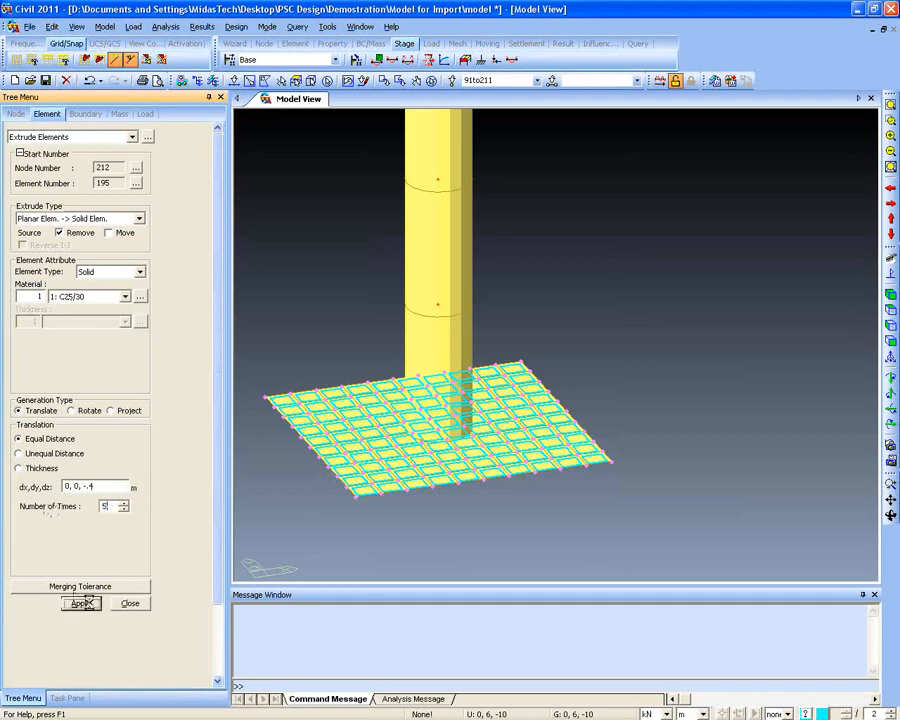
# Select the column and cap beam elements of the first pier, leaving its solid footing unselected
pyautogui.click(891, 117)
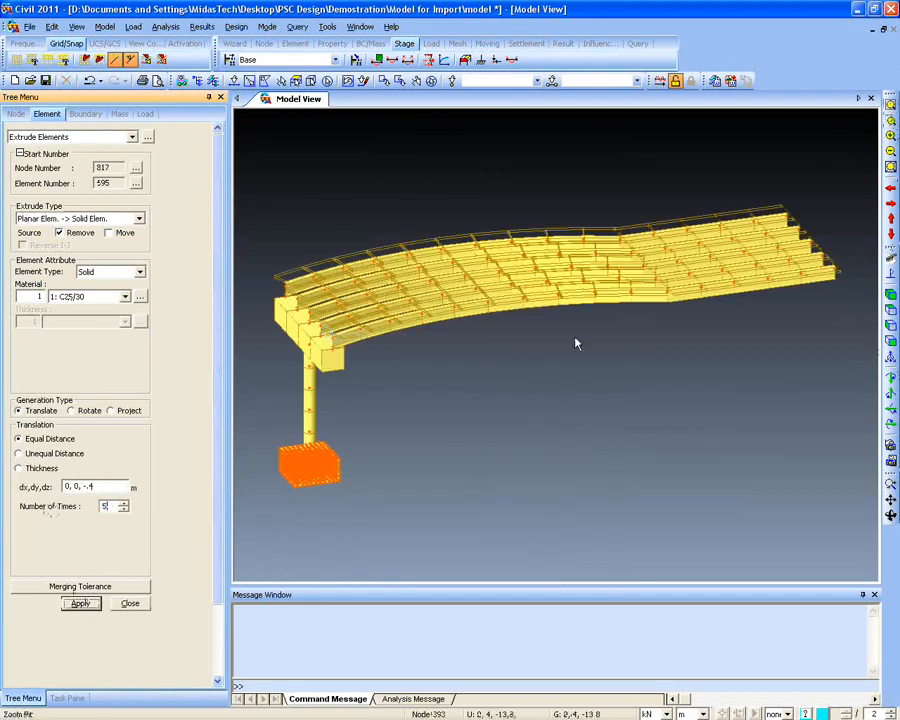
pyautogui.moveTo(404, 446)
pyautogui.keyDown('ctrl'); pyautogui.mouseDown(button='middle')
pyautogui.moveTo(434, 438)
pyautogui.moveTo(412, 464)
pyautogui.moveTo(396, 452)
pyautogui.moveTo(424, 440)
pyautogui.moveTo(408, 451)
pyautogui.mouseUp(button='middle'); pyautogui.keyUp('ctrl')
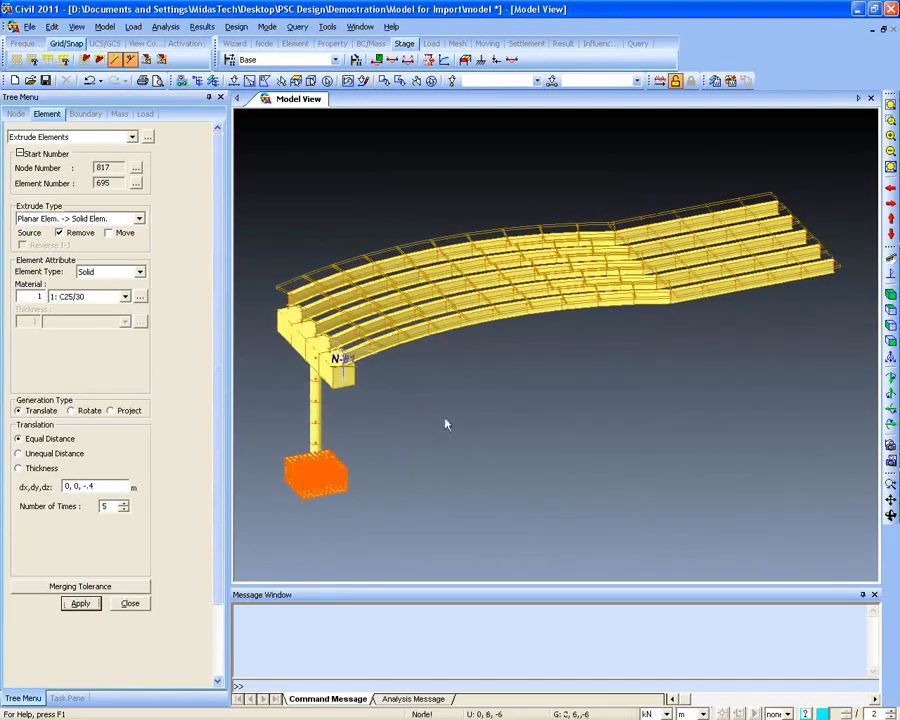
pyautogui.click(245, 82)
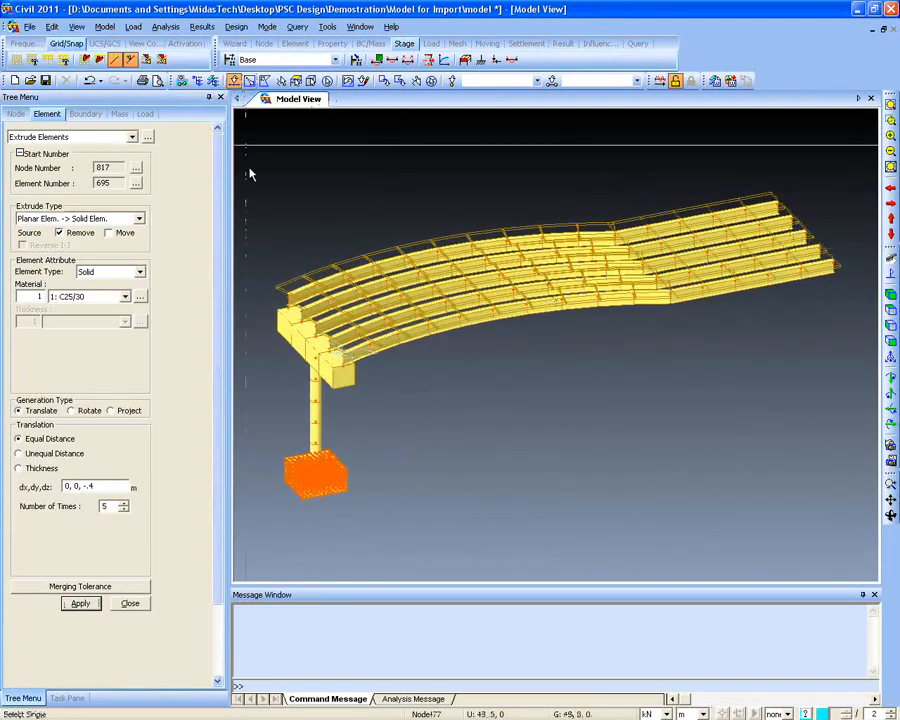
pyautogui.moveTo(442, 524); pyautogui.dragTo(424, 434)
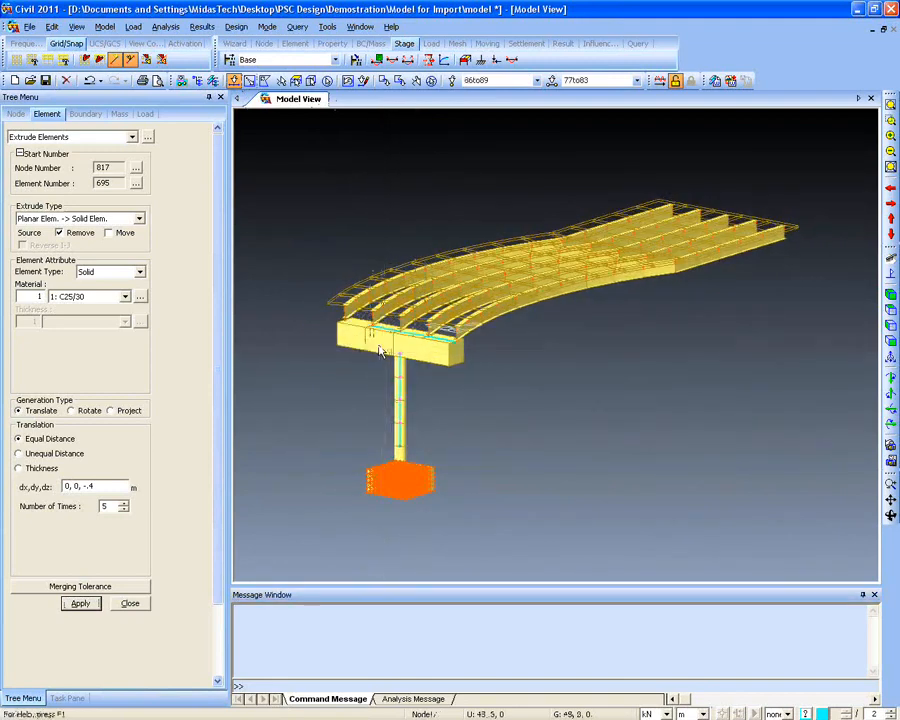
pyautogui.keyDown('ctrl'); pyautogui.moveTo(584, 482); pyautogui.dragTo(352, 430, button='middle'); pyautogui.keyUp('ctrl')
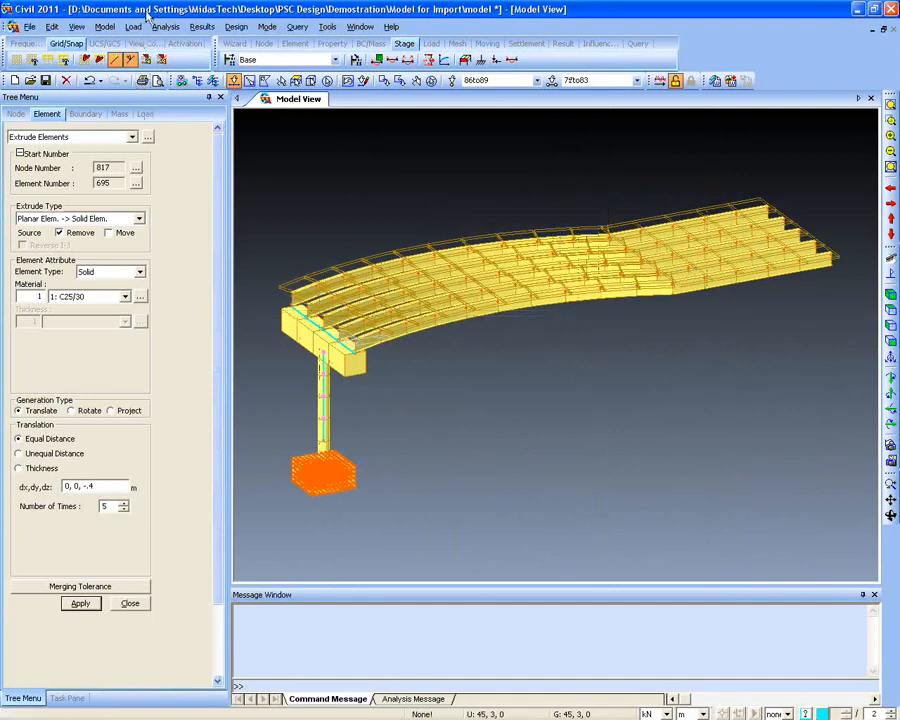
# Copy the selected pier at unequal distances of 30 and 15 m along x, with node and element intersection enabled
pyautogui.click(104, 26)
pyautogui.moveTo(160, 136)
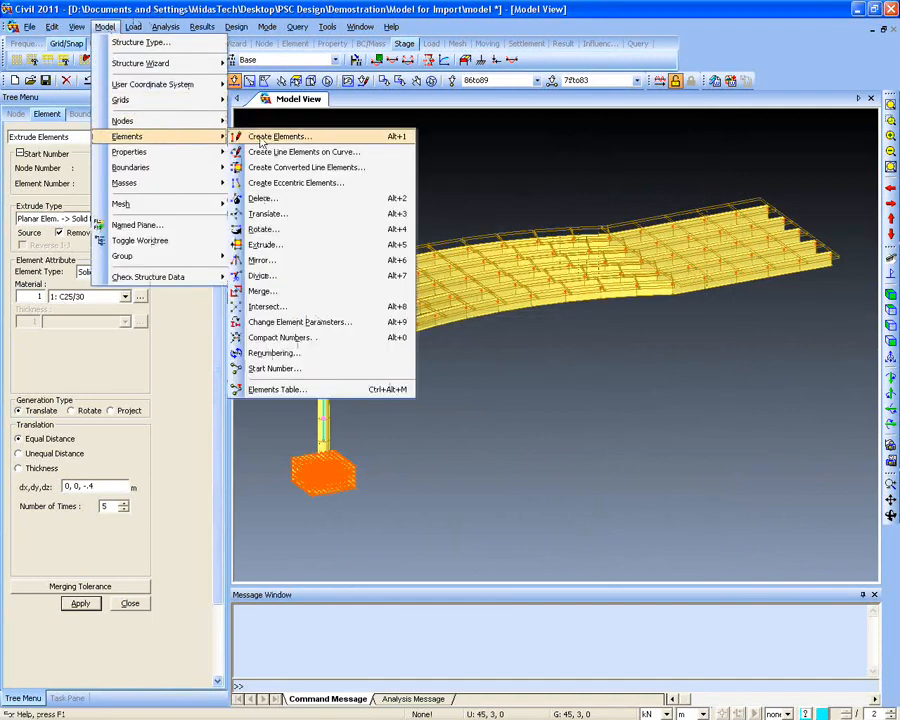
pyautogui.click(305, 213)
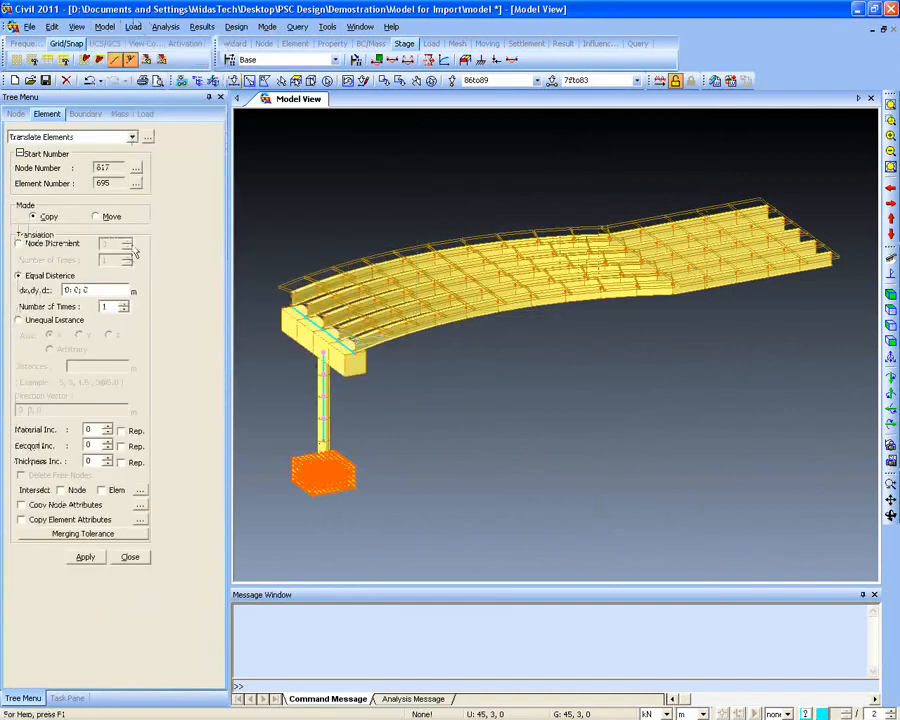
pyautogui.doubleClick(68, 290)
pyautogui.click(54, 322)
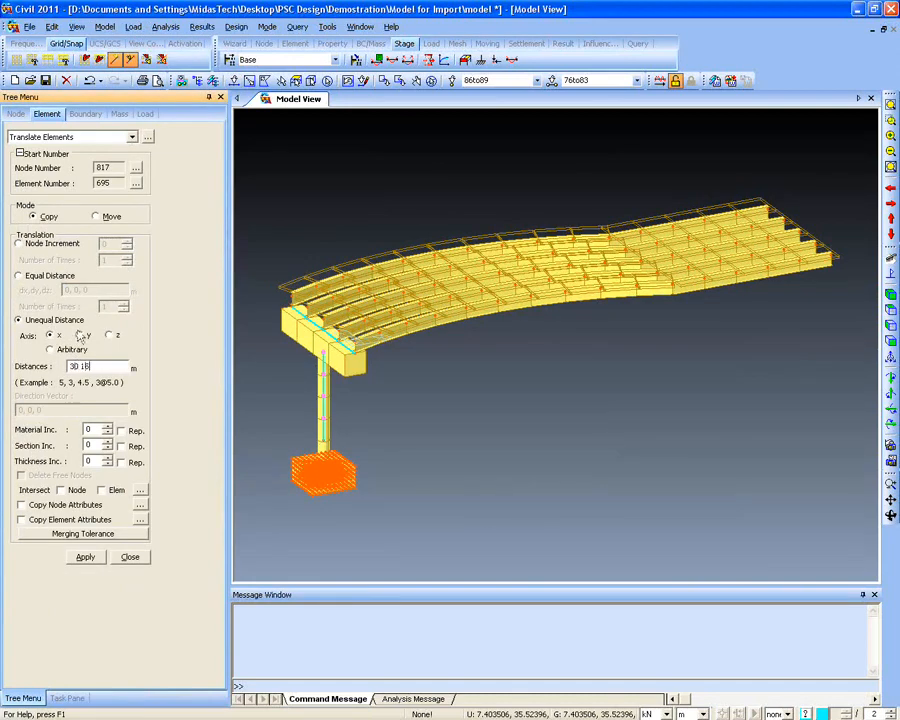
pyautogui.click(60, 490)
pyautogui.click(101, 490)
pyautogui.click(85, 556)
pyautogui.keyDown('ctrl'); pyautogui.moveTo(549, 448); pyautogui.dragTo(630, 382, button='middle'); pyautogui.keyUp('ctrl')
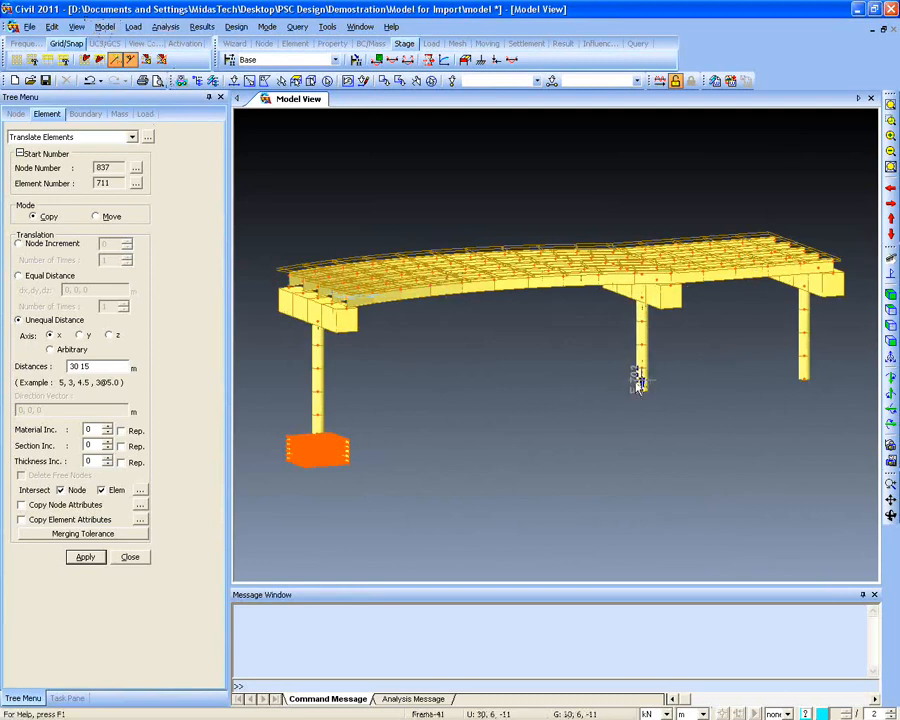
# Define a rectangular Type1 plate in the Plate Wizard with B 2 m and H 2 m
pyautogui.click(104, 26)
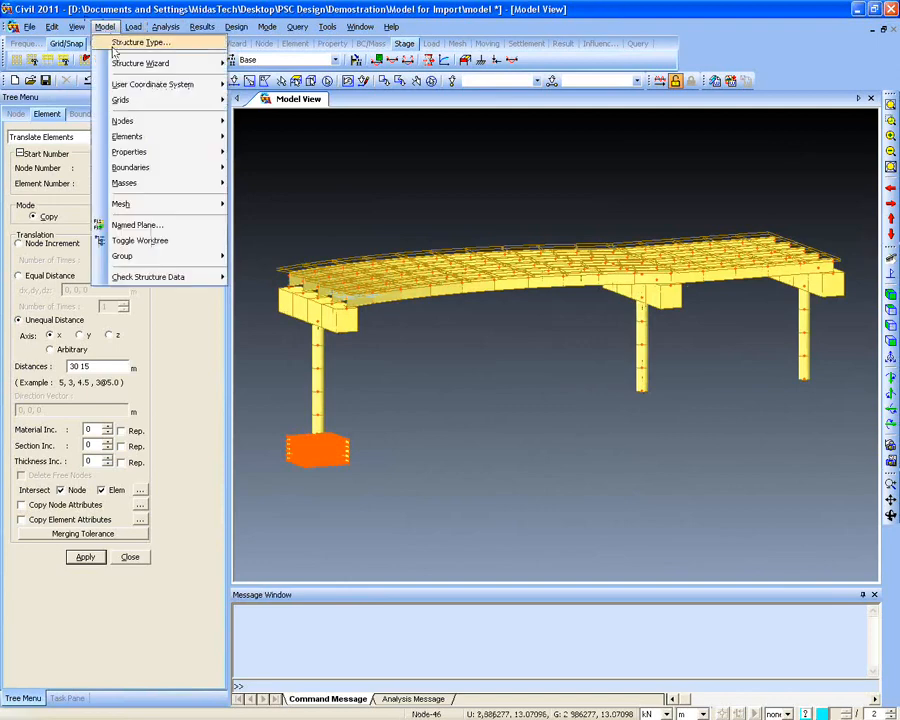
pyautogui.moveTo(140, 63)
pyautogui.click(262, 138)
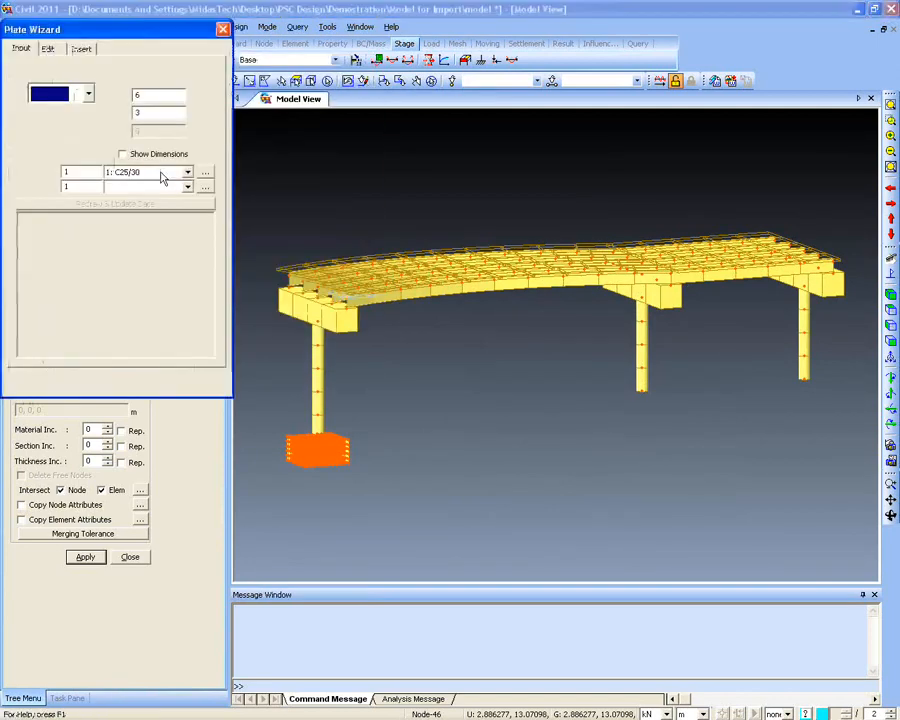
pyautogui.moveTo(74, 34); pyautogui.dragTo(121, 27)
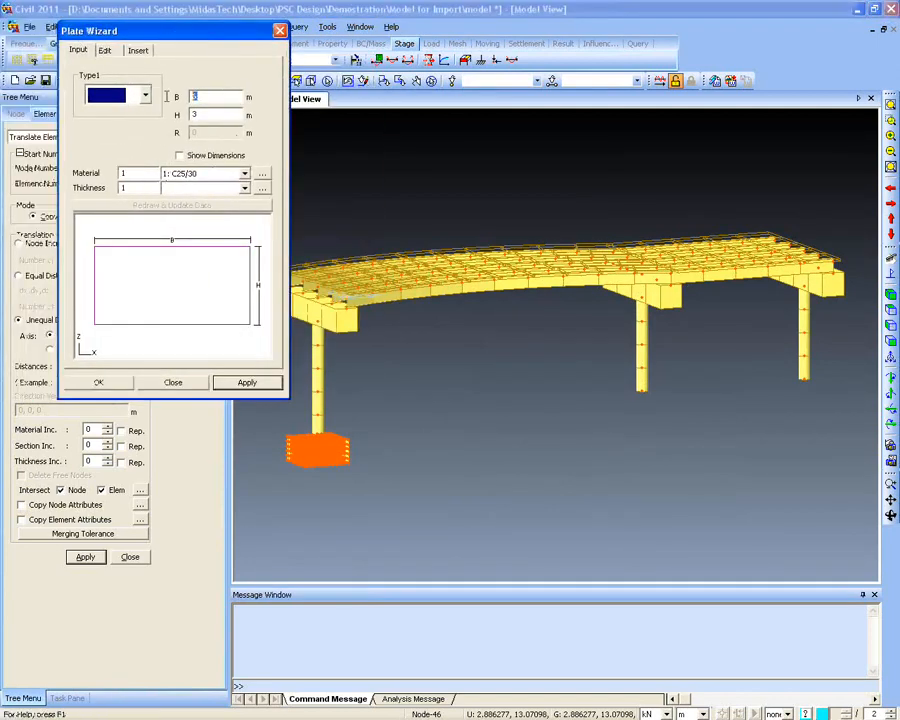
pyautogui.write('2')
pyautogui.press('Tab')
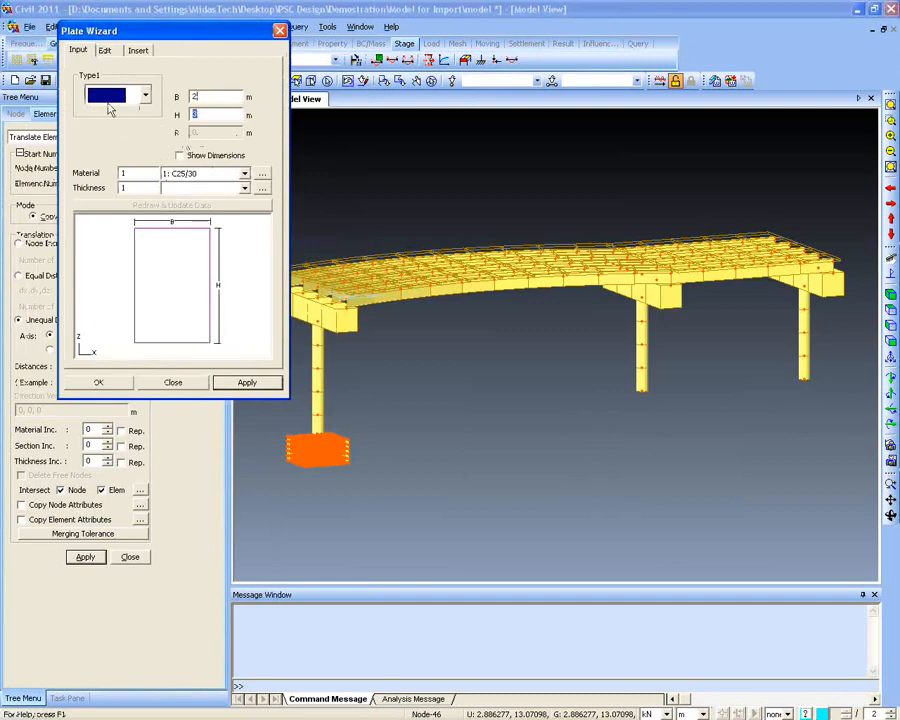
pyautogui.write('2')
# Change the plate's mesh size and insert it at the middle pier's base node with an Alpha rotation of 90
pyautogui.click(104, 50)
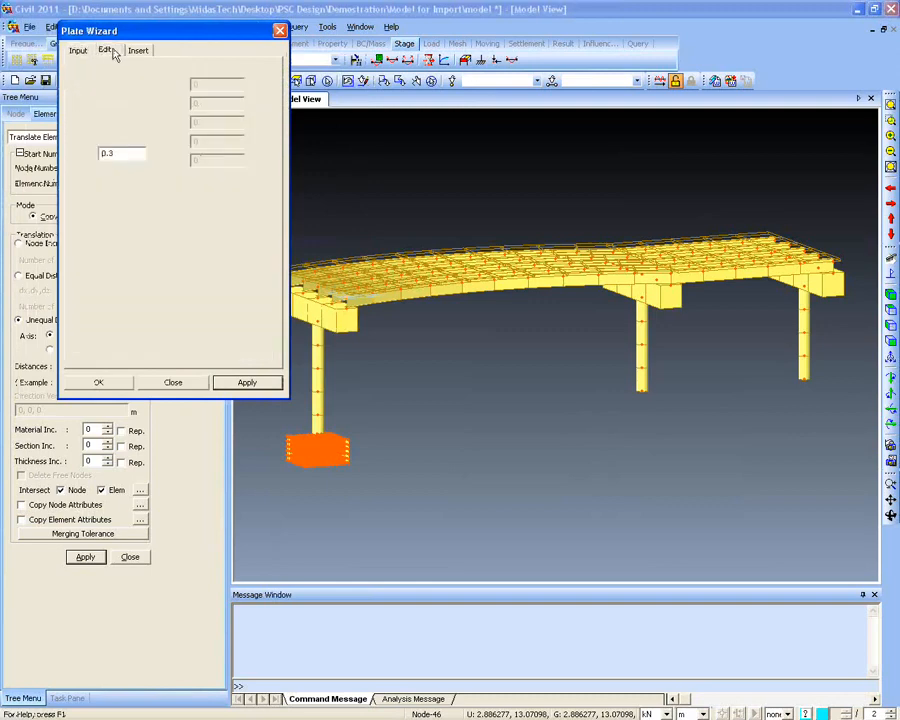
pyautogui.click(118, 153)
pyautogui.press('BackSpace')
pyautogui.click(132, 52)
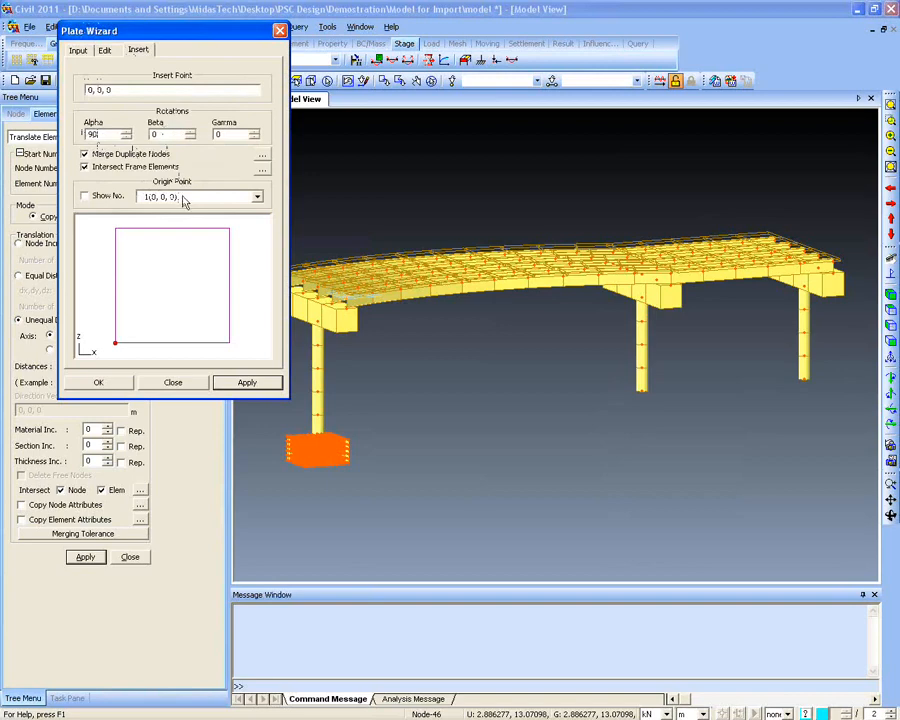
pyautogui.click(172, 90)
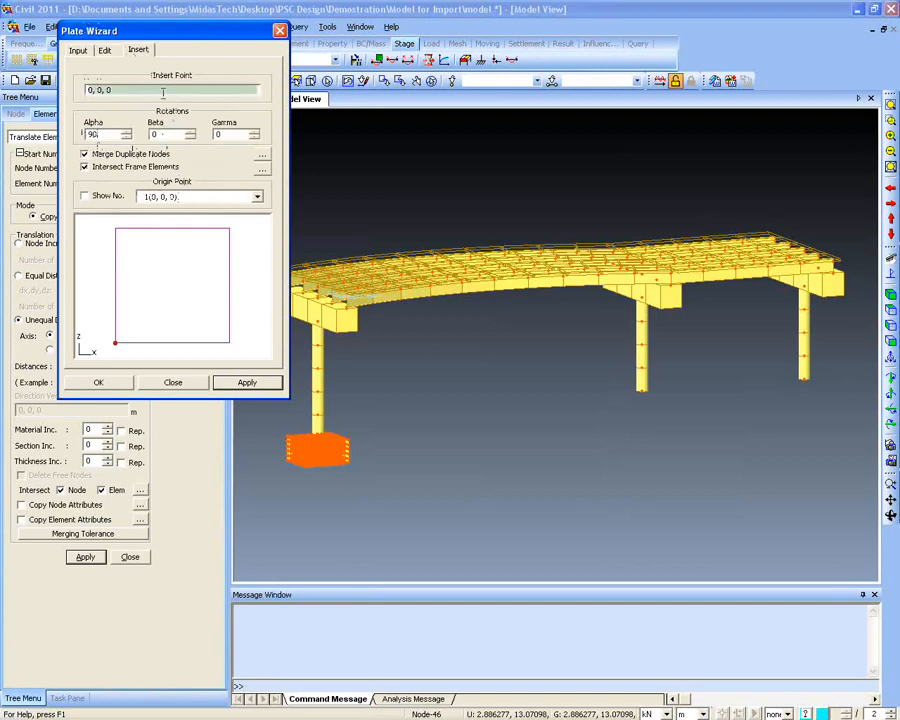
pyautogui.click(639, 392)
pyautogui.click(96, 382)
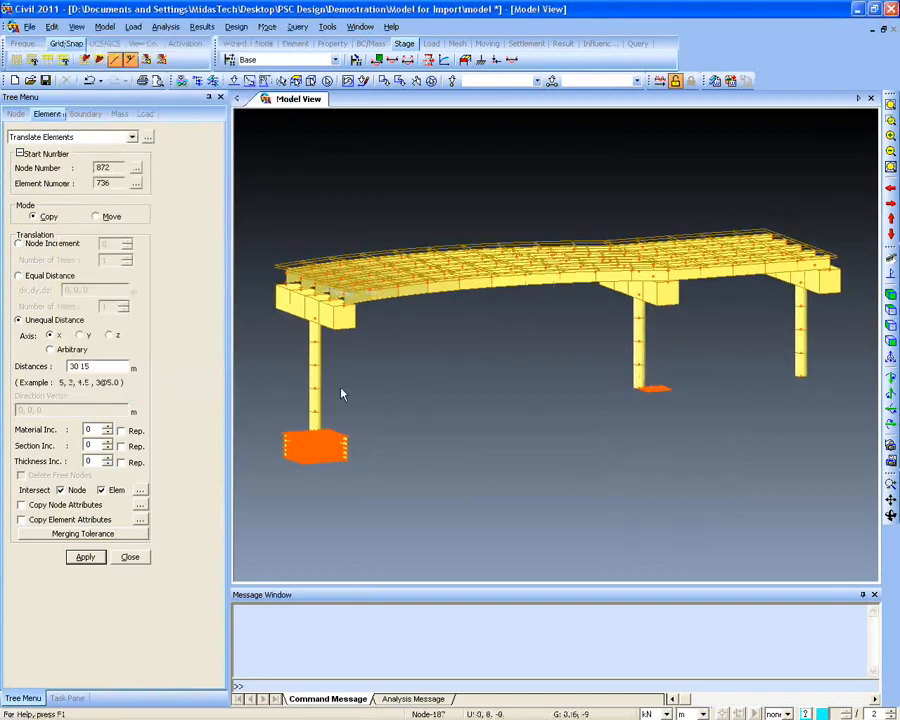
# Examine the meshed footing plate at the base of the middle pier up close
pyautogui.keyDown('ctrl'); pyautogui.moveTo(341, 393); pyautogui.dragTo(713, 436, button='middle'); pyautogui.keyUp('ctrl')
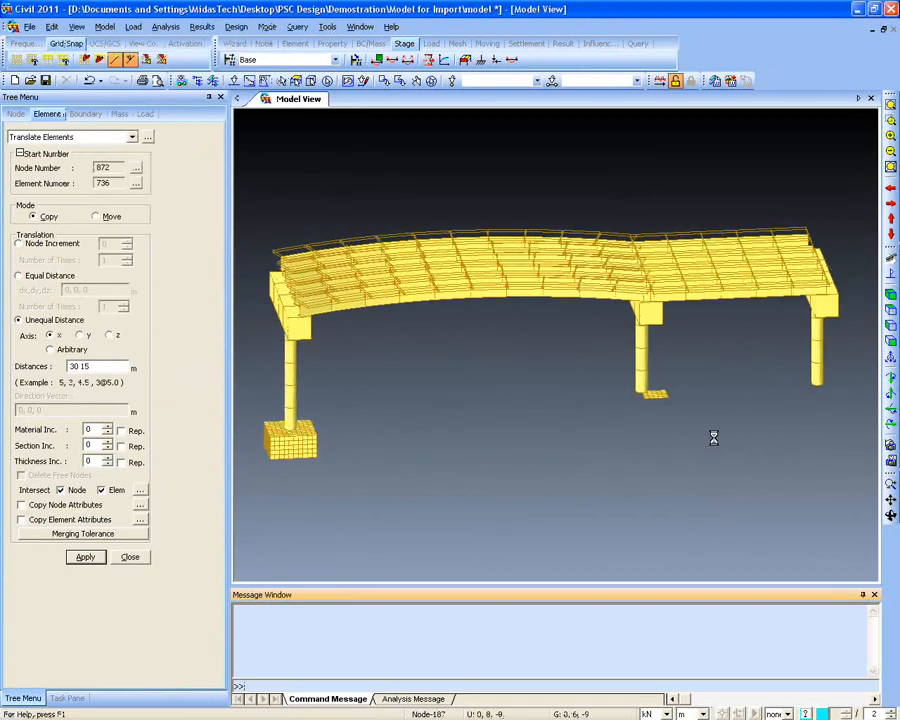
pyautogui.click(893, 121)
pyautogui.moveTo(609, 376); pyautogui.dragTo(714, 430)
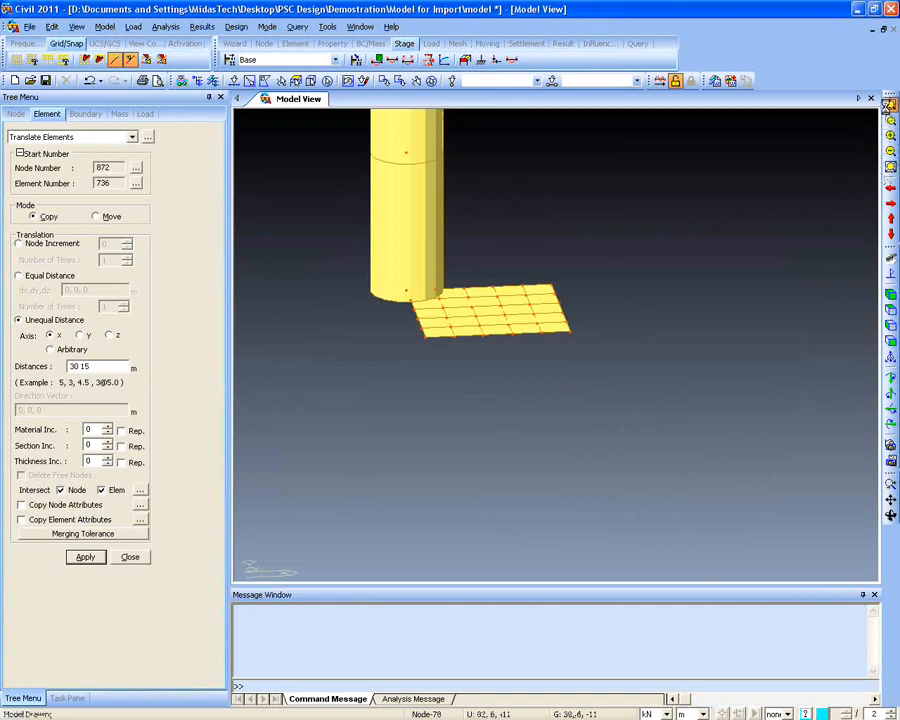
# Undo the last copy of the plate elements at the base of the middle pier
pyautogui.click(889, 104)
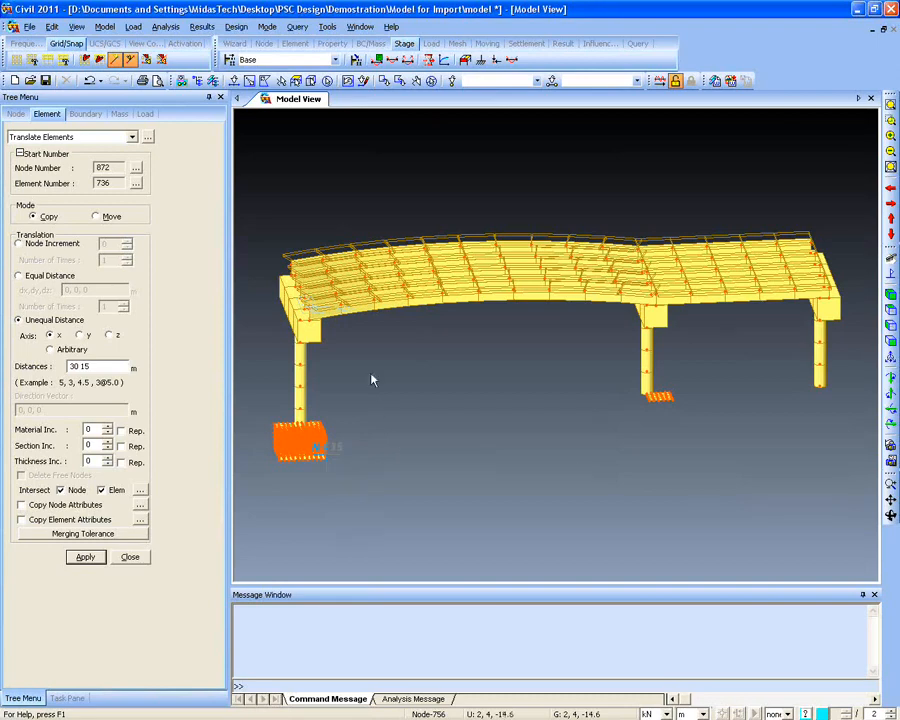
pyautogui.click(89, 80)
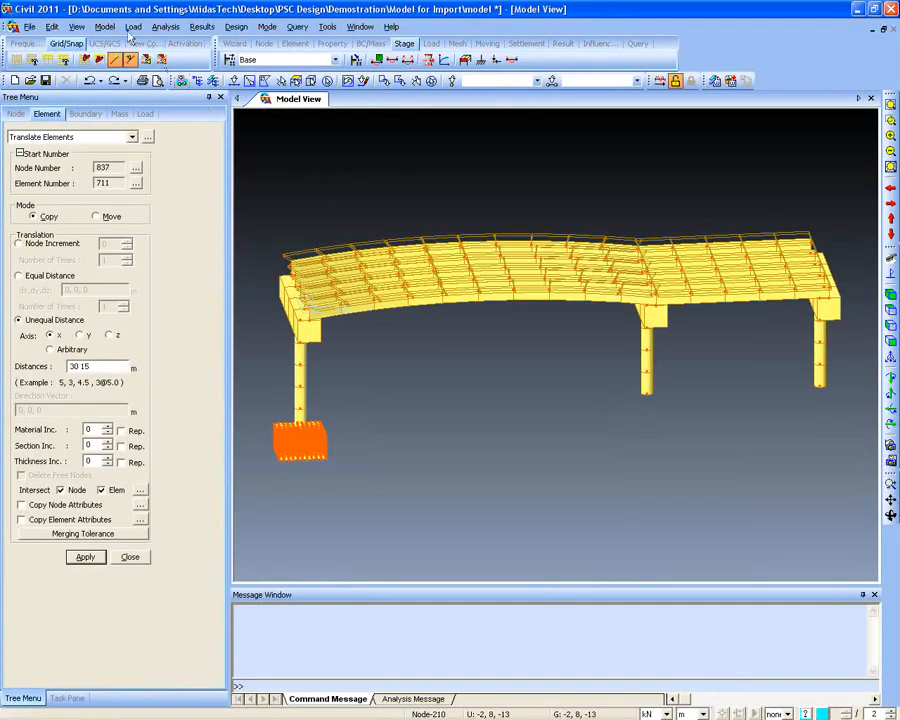
# Review the element type conversion options in Change Element Parameters, including Truss to Tension only/Hook/Cable
pyautogui.click(104, 26)
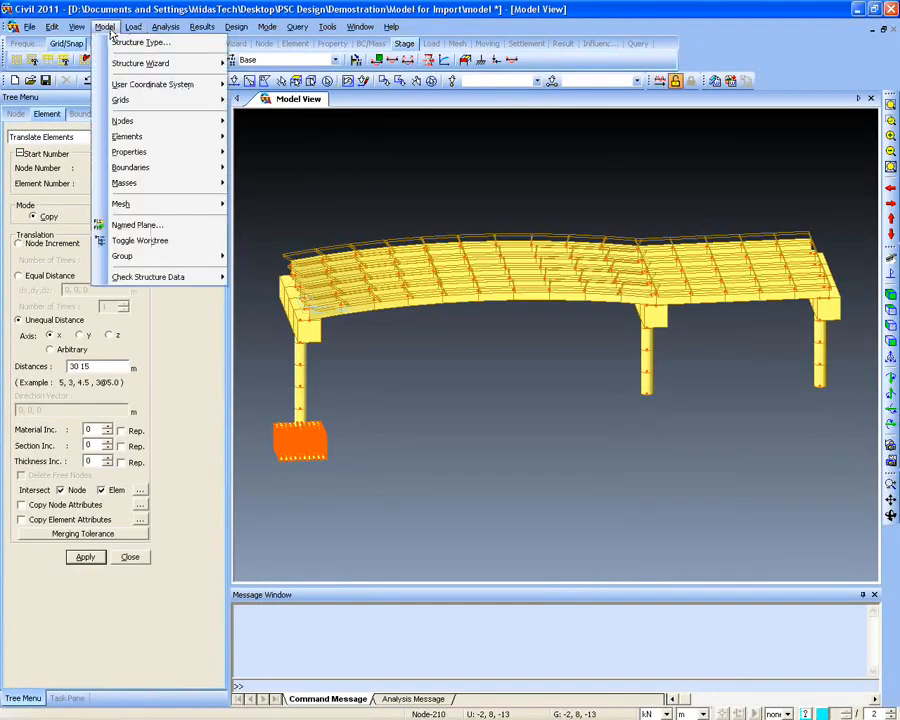
pyautogui.moveTo(127, 140)
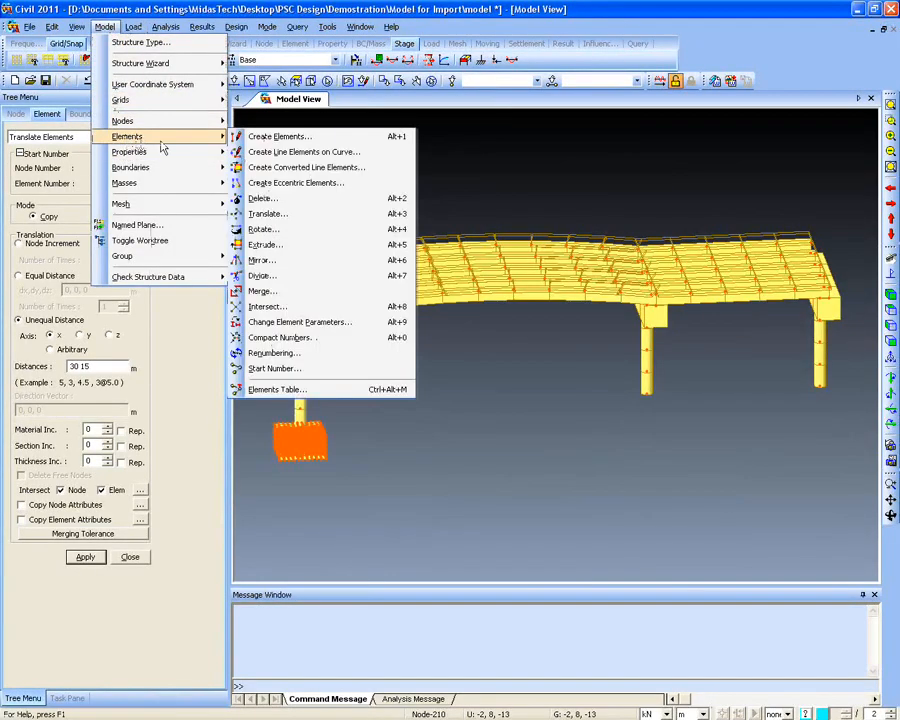
pyautogui.click(300, 317)
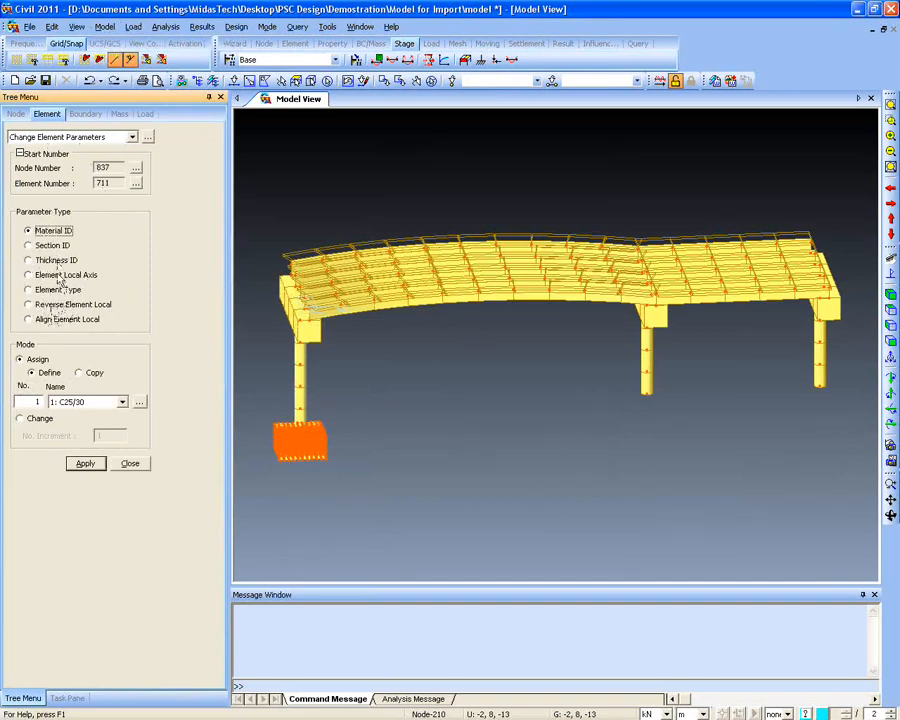
pyautogui.click(56, 288)
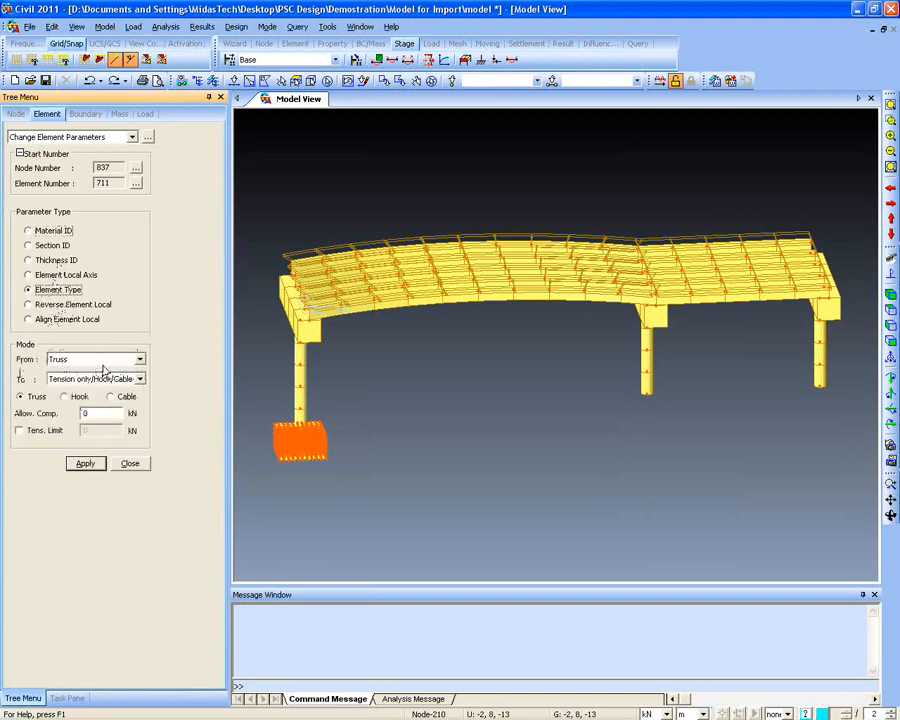
pyautogui.click(140, 379)
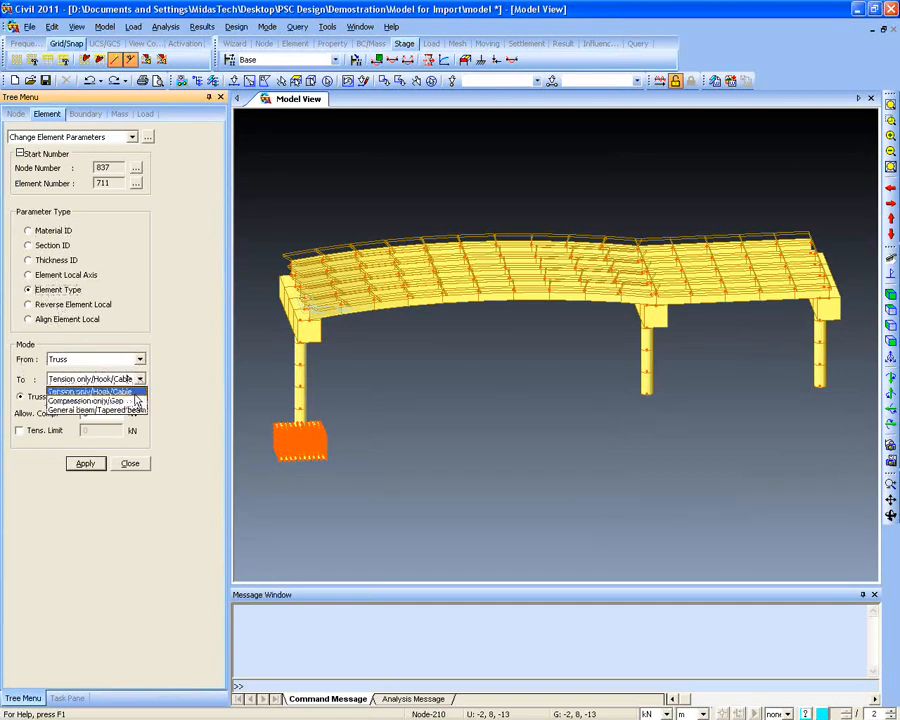
pyautogui.click(130, 391)
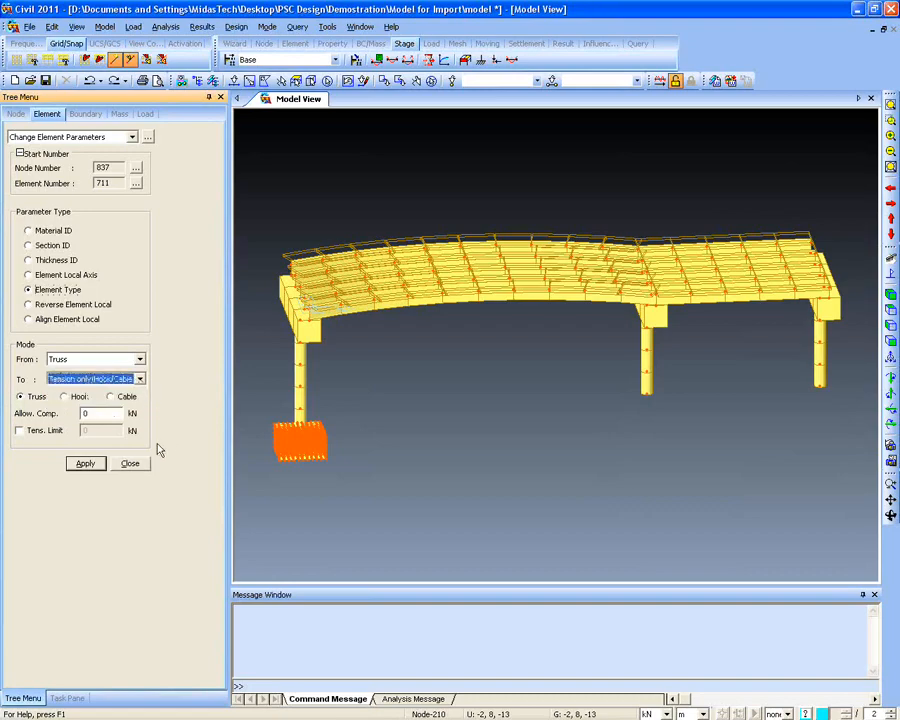
pyautogui.click(132, 464)
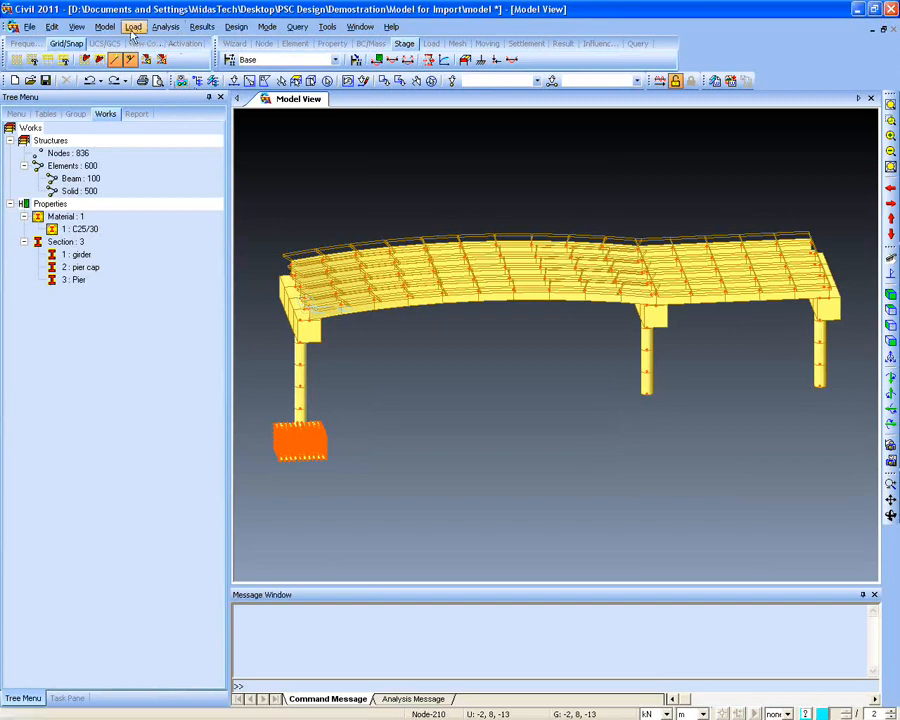
# Examine the Nodal Masses settings and the Loads to Masses conversion options without applying them
pyautogui.click(104, 26)
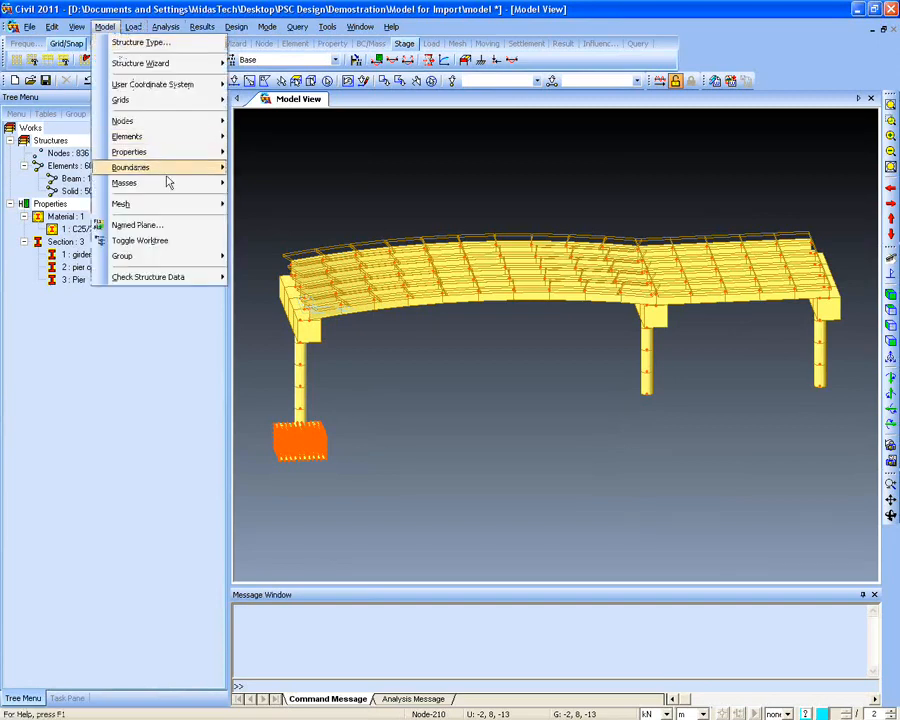
pyautogui.moveTo(170, 183)
pyautogui.click(253, 181)
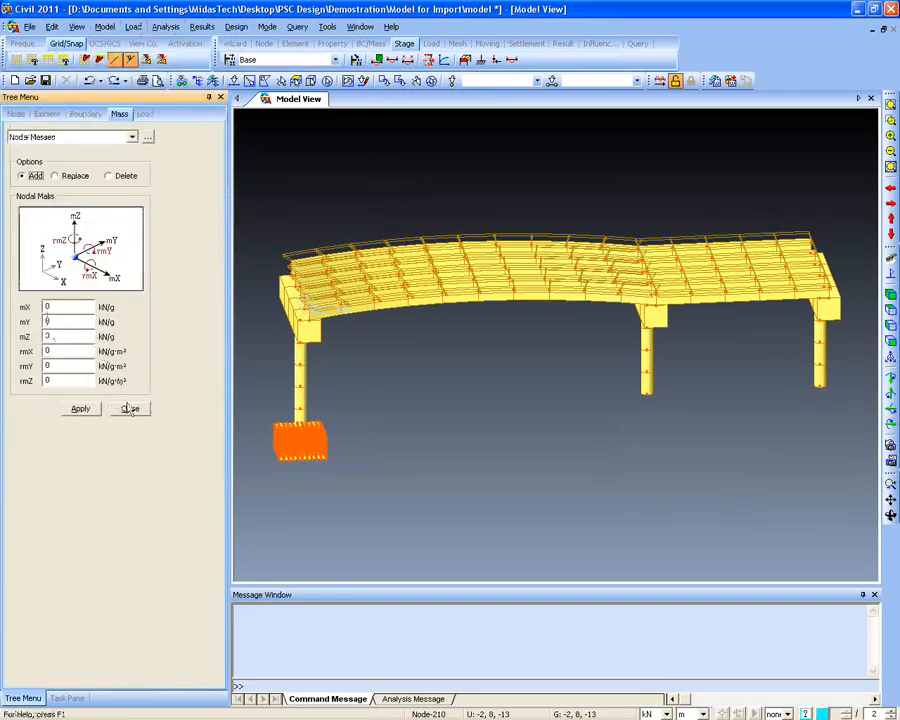
pyautogui.click(130, 409)
pyautogui.click(104, 26)
pyautogui.moveTo(142, 183)
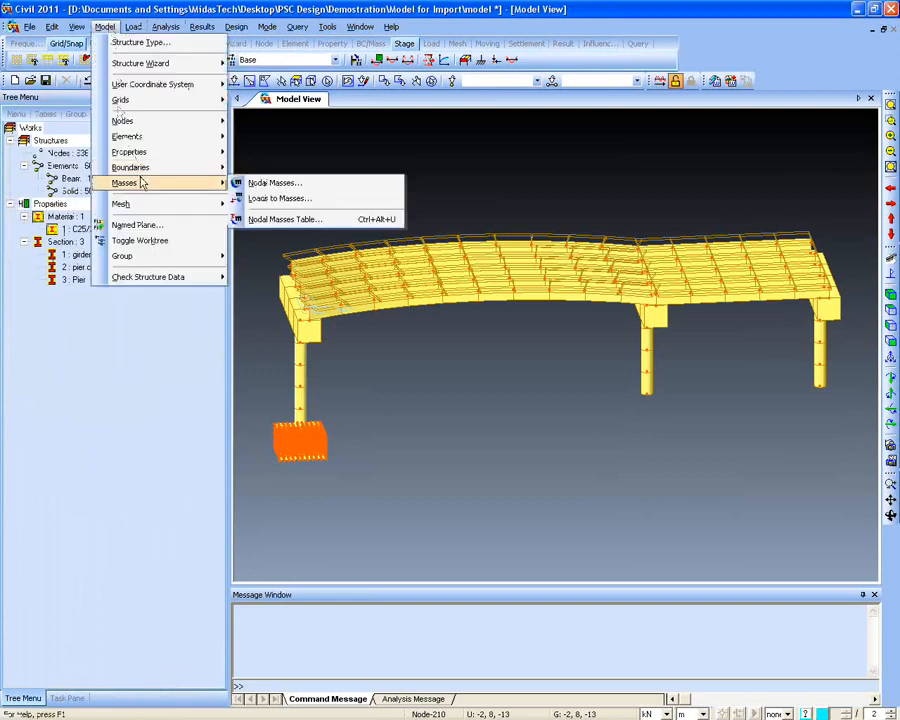
pyautogui.click(250, 198)
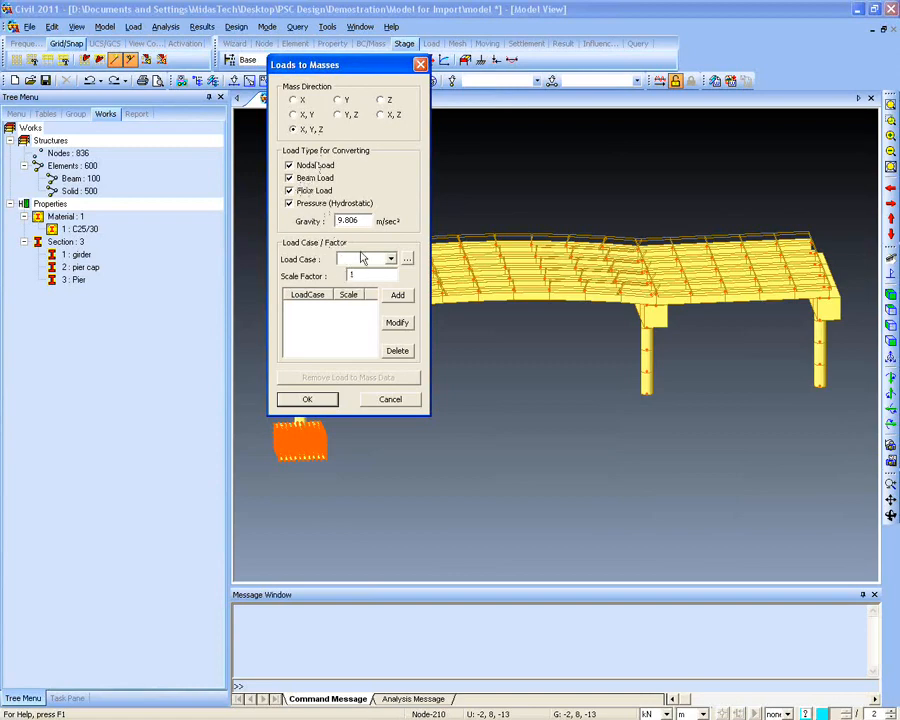
pyautogui.moveTo(389, 78); pyautogui.dragTo(341, 79)
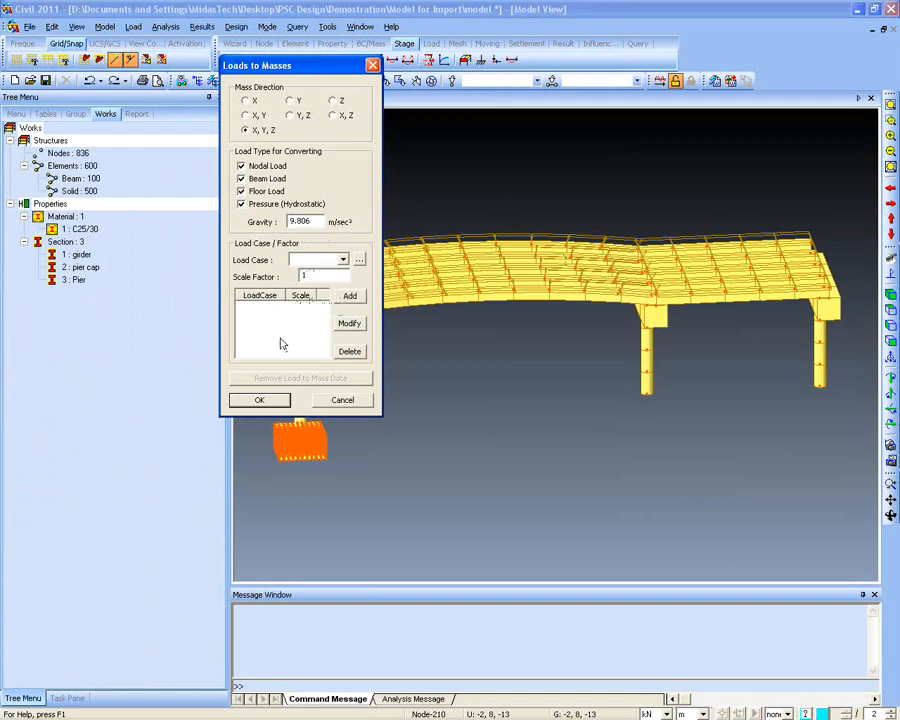
pyautogui.click(342, 400)
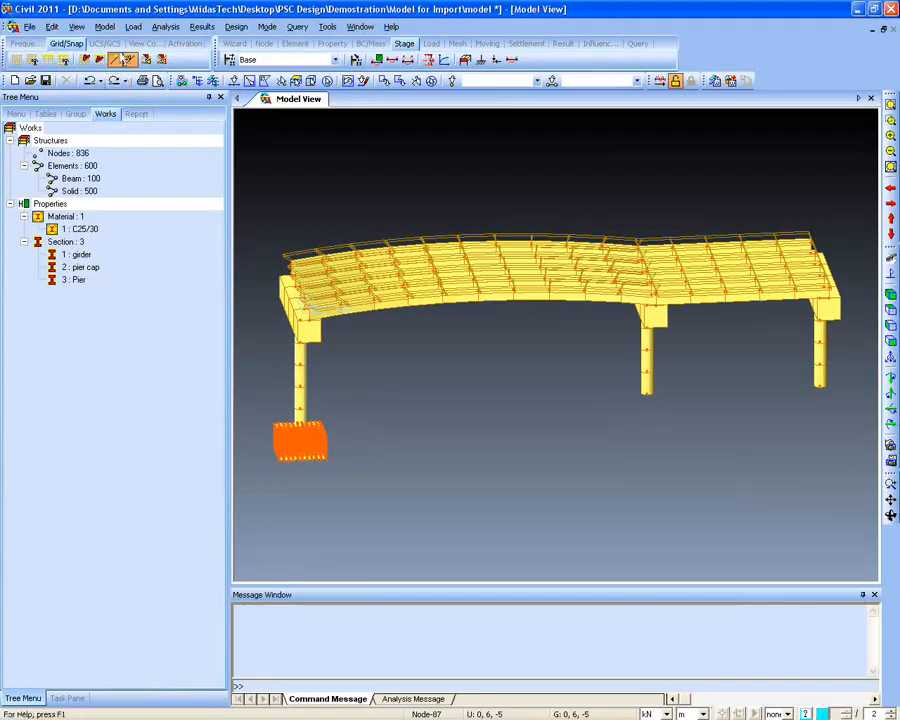
# Examine the boundary Supports settings for translational and rotational restraints without applying them
pyautogui.click(104, 26)
pyautogui.moveTo(150, 168)
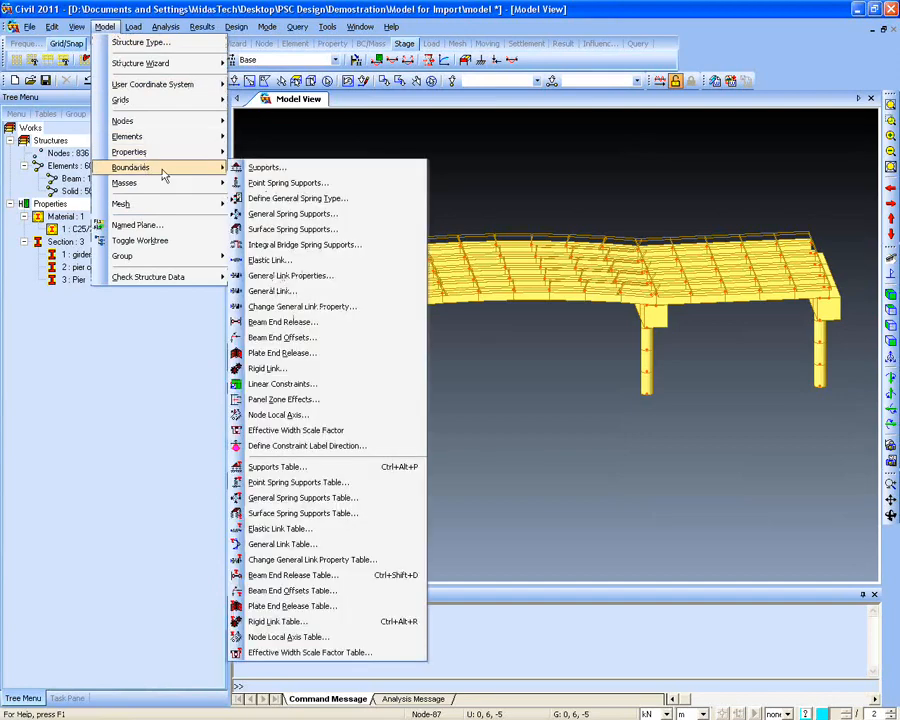
pyautogui.click(245, 169)
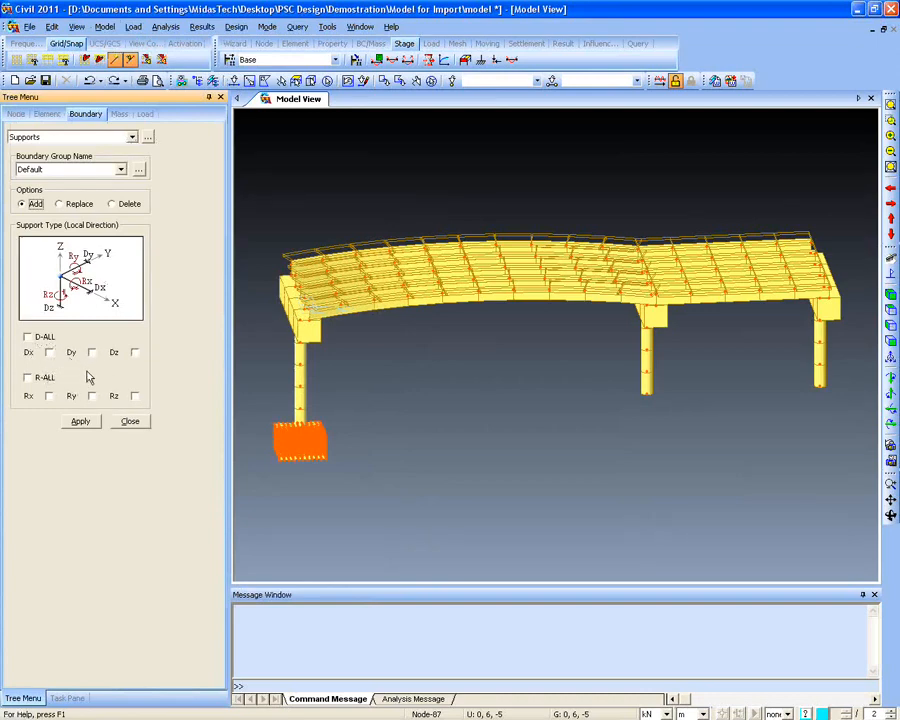
pyautogui.click(129, 421)
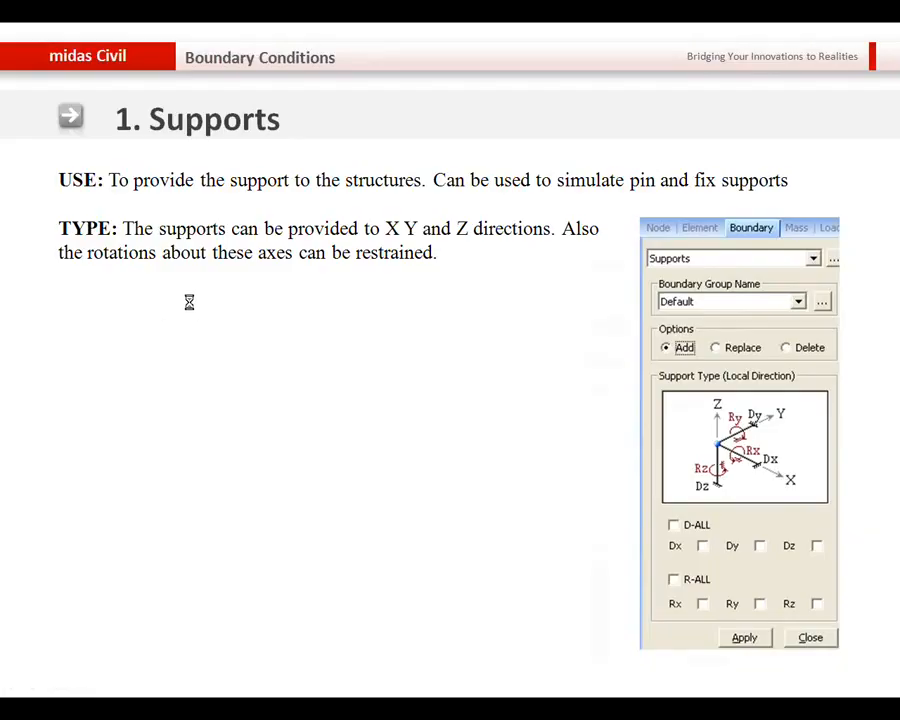
pyautogui.click(189, 301)
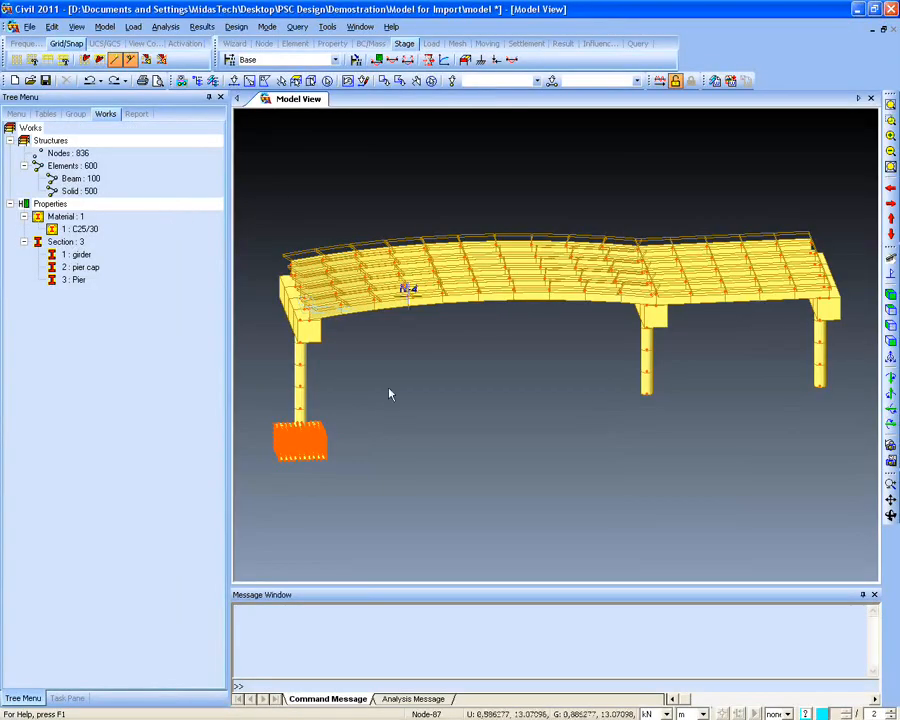
# Select all nodes on the bottom face of the solid footing using an XY plane at Z position -15 m
pyautogui.moveTo(392, 448); pyautogui.dragTo(347, 410, button='middle')
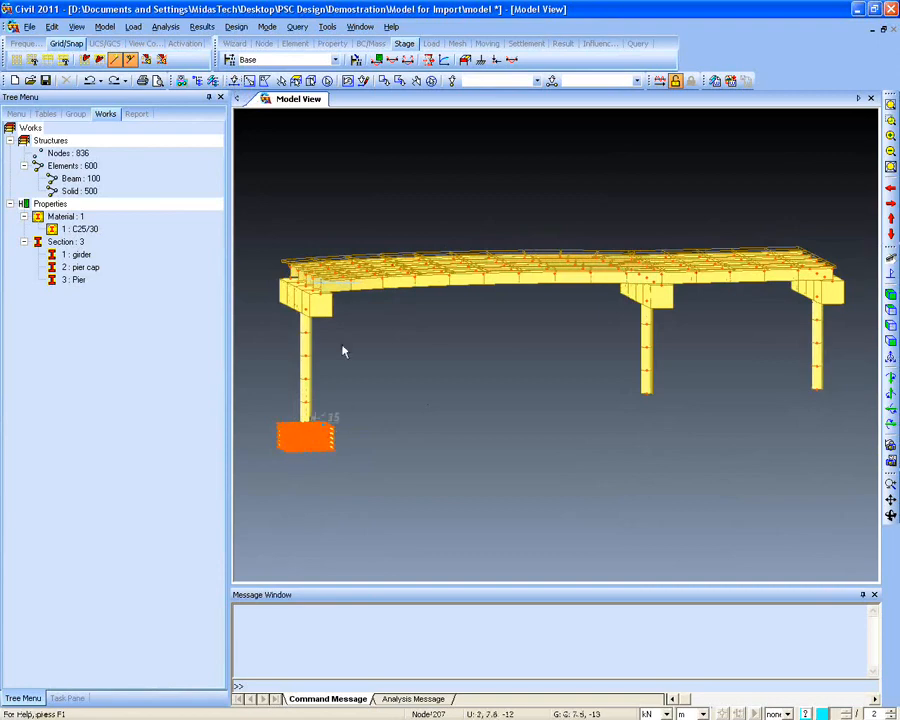
pyautogui.click(296, 80)
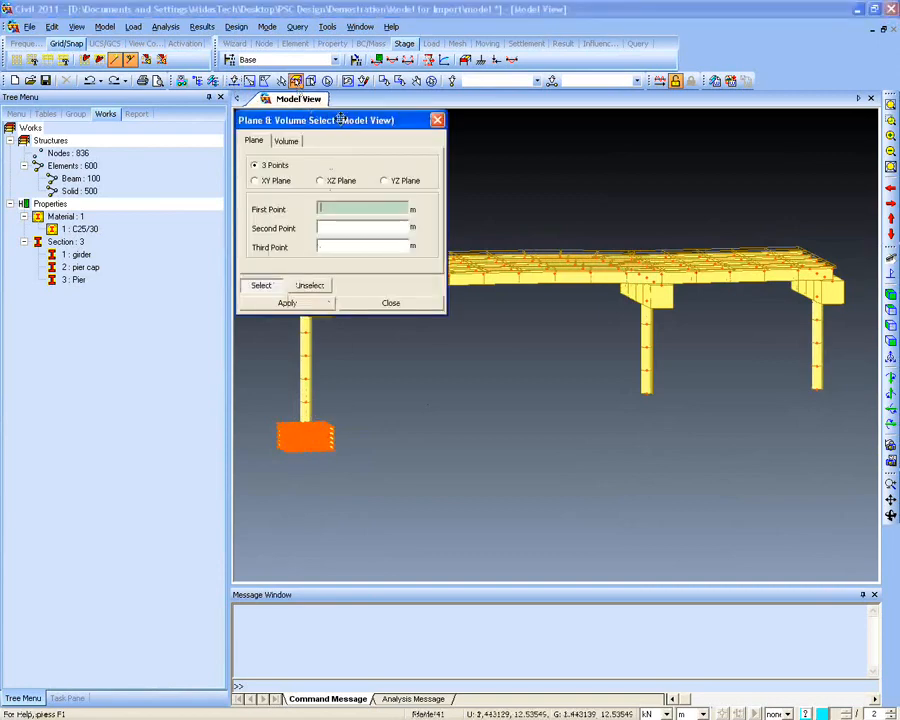
pyautogui.moveTo(340, 120); pyautogui.dragTo(136, 130)
pyautogui.click(51, 190)
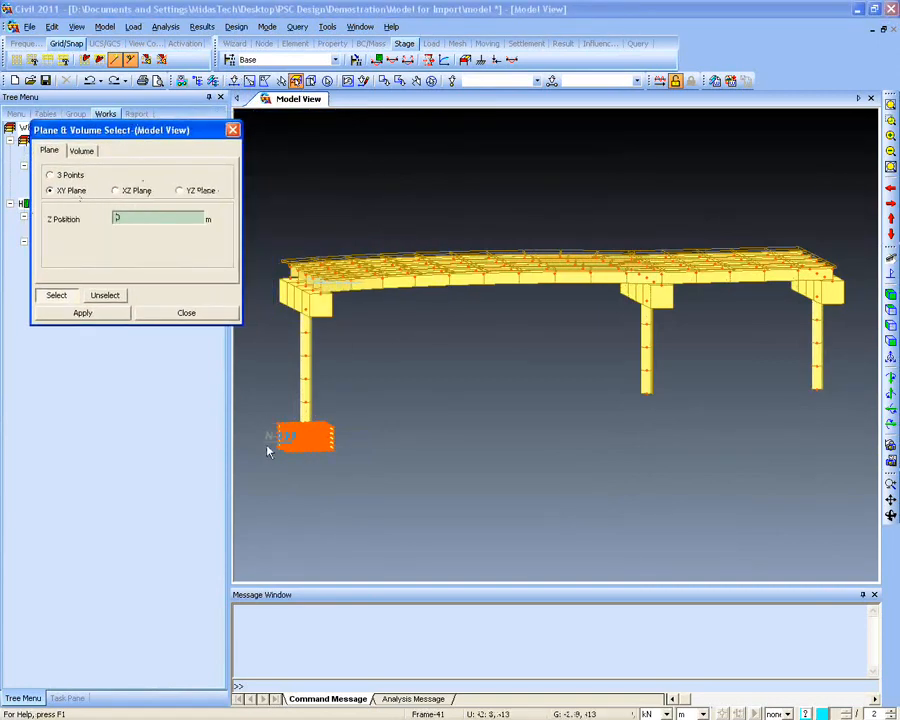
pyautogui.click(284, 470)
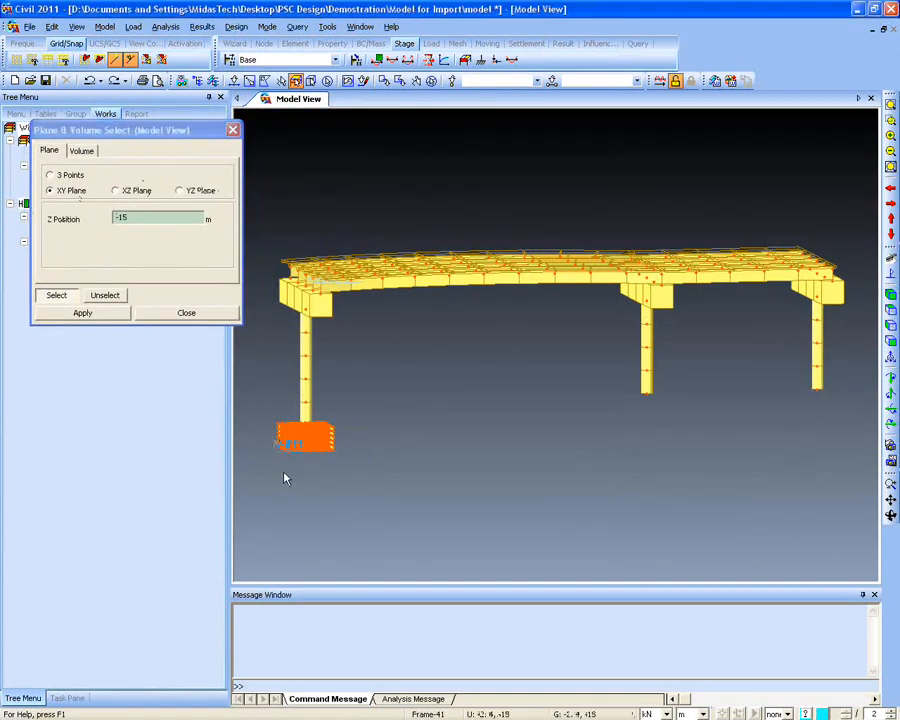
pyautogui.click(165, 312)
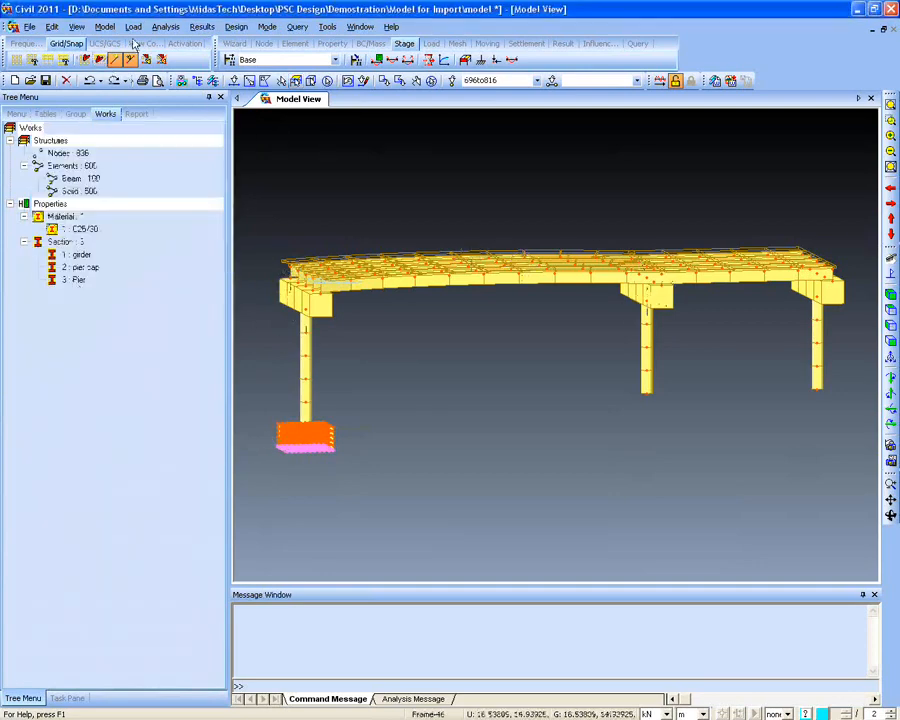
# Activate only the selected footing bottom nodes and show them in top view
pyautogui.click(185, 43)
pyautogui.click(17, 59)
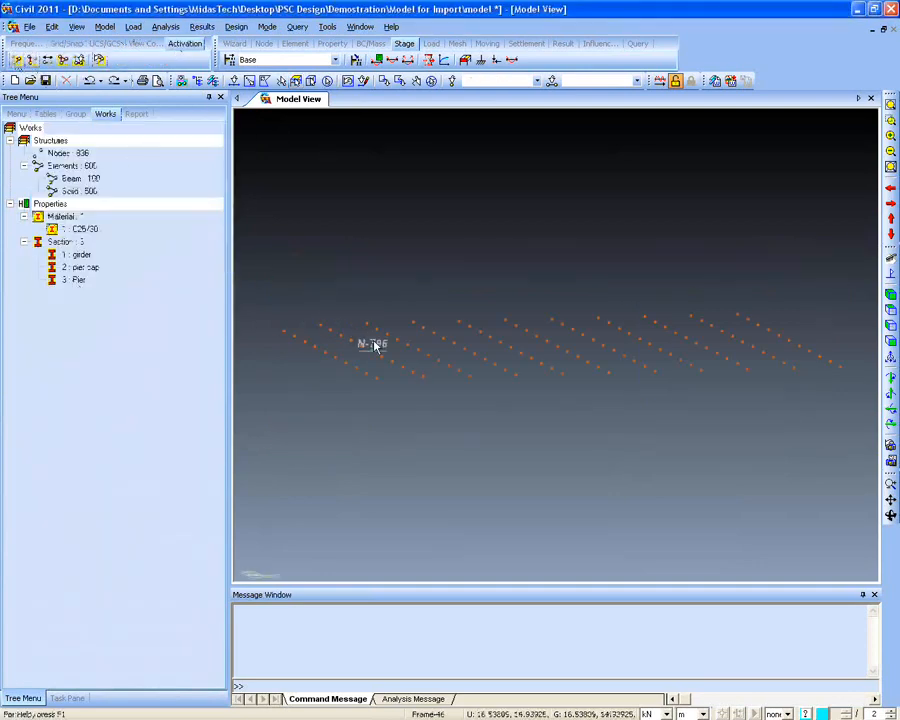
pyautogui.hotkey('ctrl', 't')
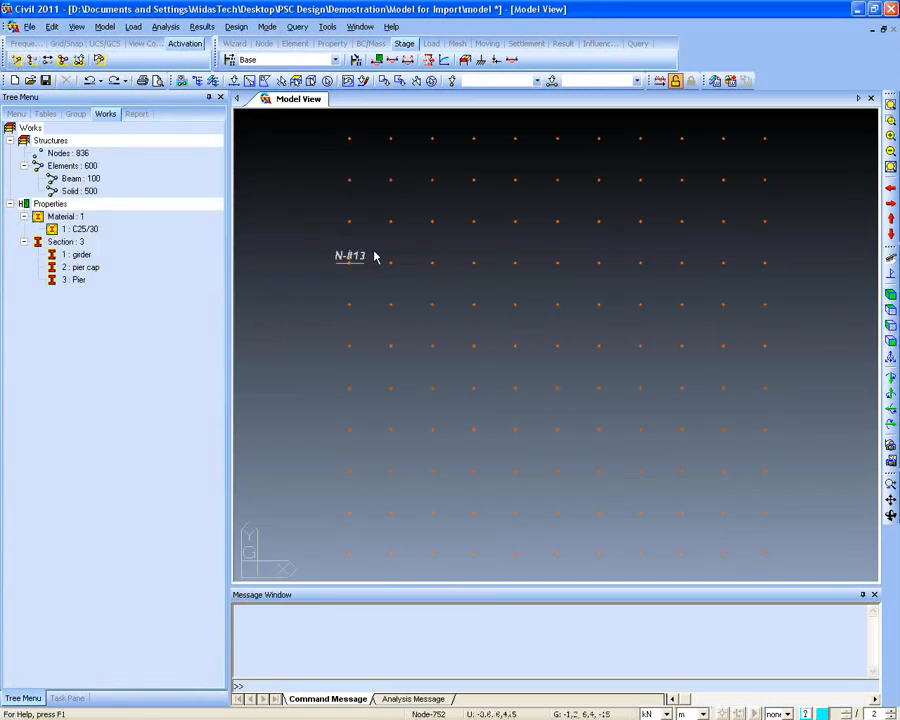
# Select five nodes: the four lying one grid spacing inside the corners and the middle-column node one row above the centre
pyautogui.click(233, 80)
pyautogui.click(391, 180)
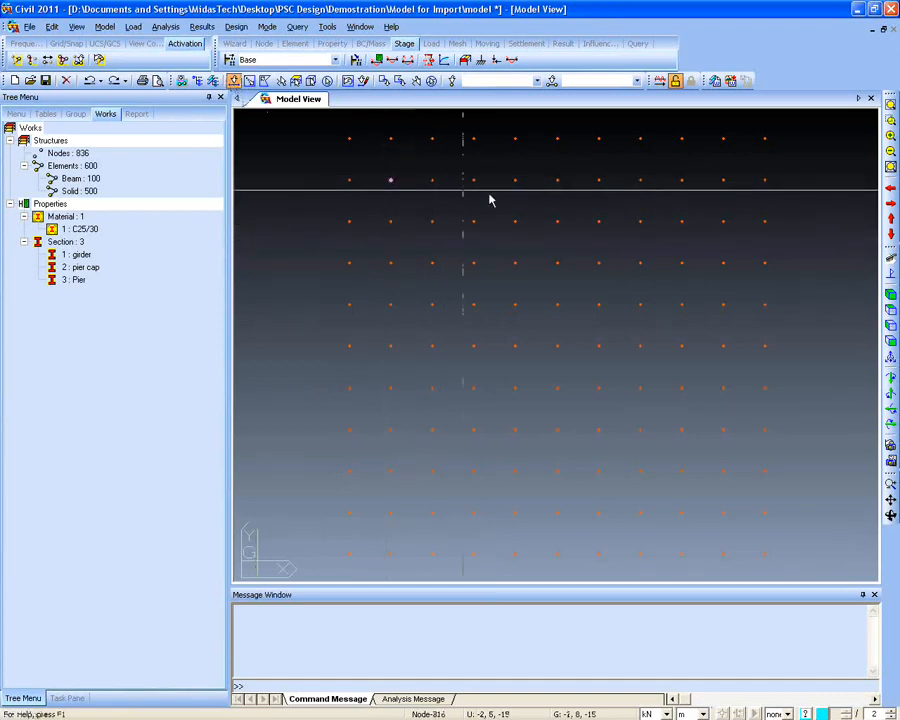
pyautogui.click(723, 180)
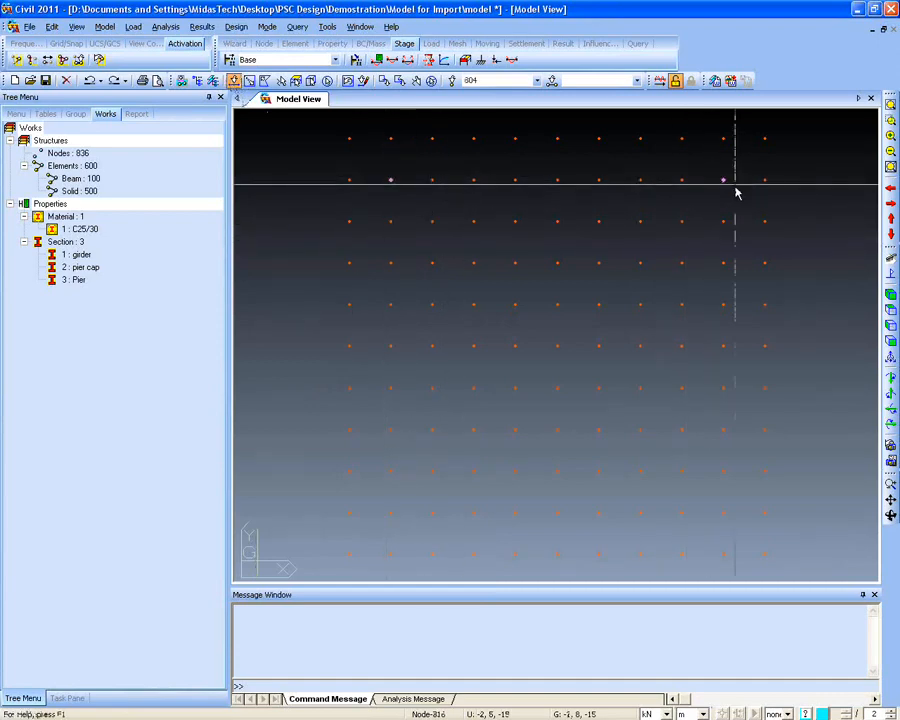
pyautogui.click(723, 513)
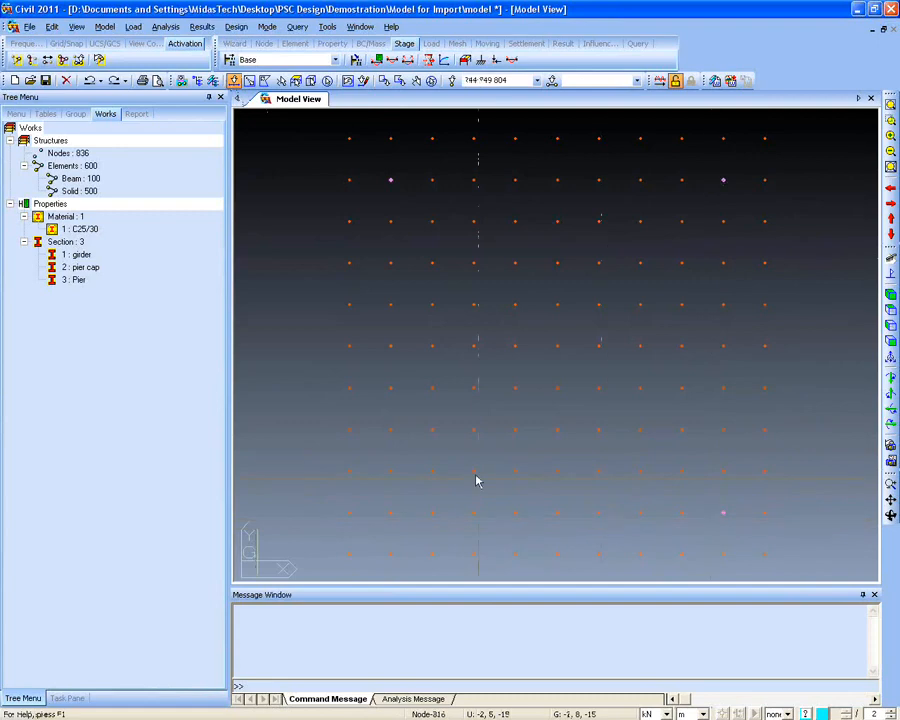
pyautogui.click(396, 517)
pyautogui.click(560, 308)
# Set up a Node -> Line Element extrusion of the selected nodes with dx,dy,dz of 0, 0, -2 m, repeated 5 times
pyautogui.click(100, 28)
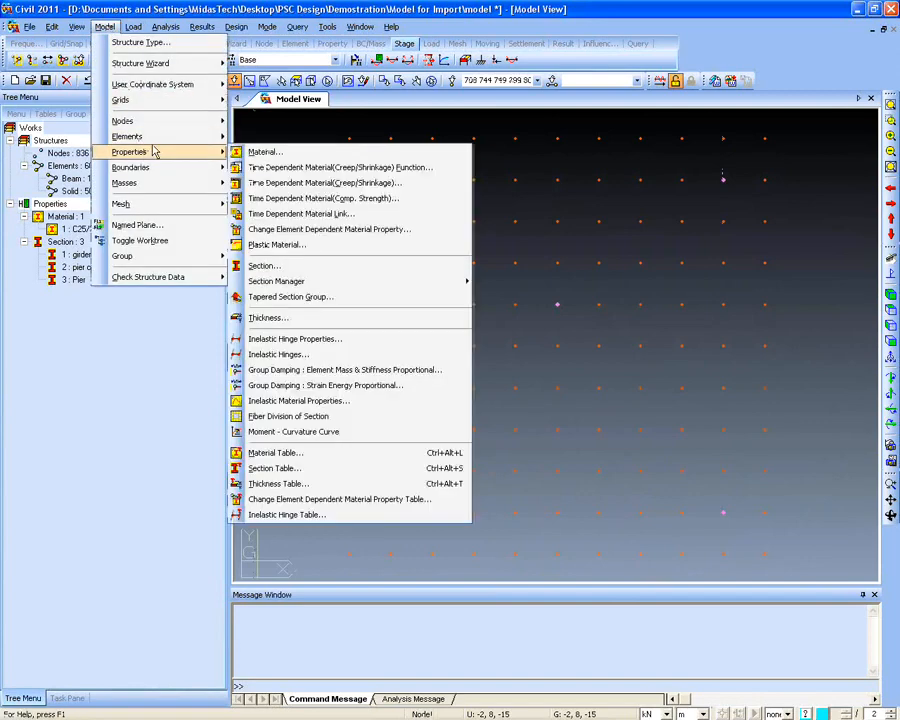
pyautogui.moveTo(157, 146)
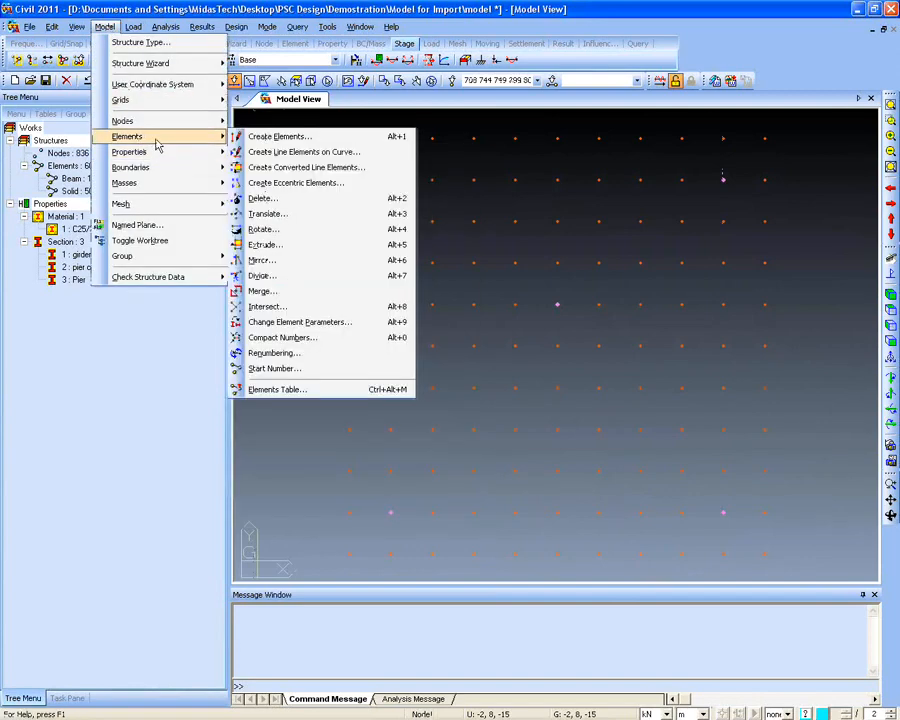
pyautogui.click(314, 245)
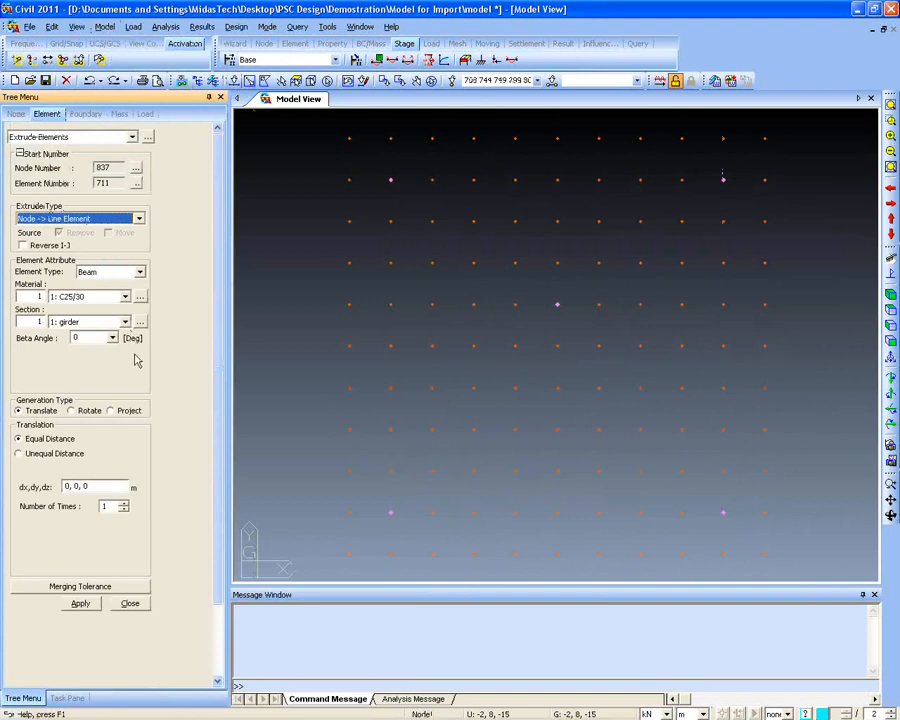
pyautogui.click(70, 486)
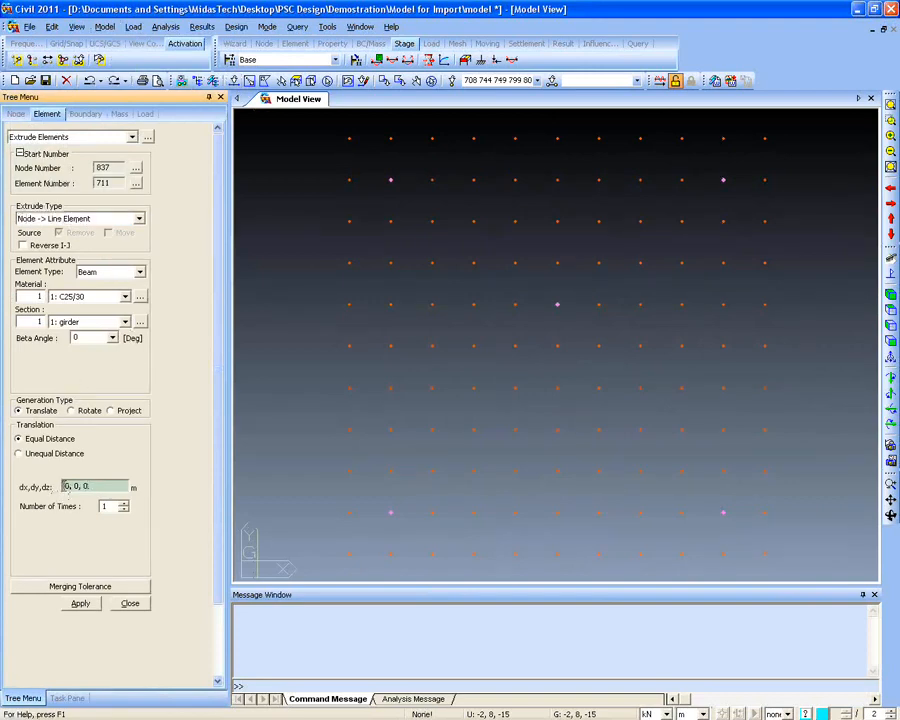
pyautogui.press('BackSpace')
pyautogui.write('1')
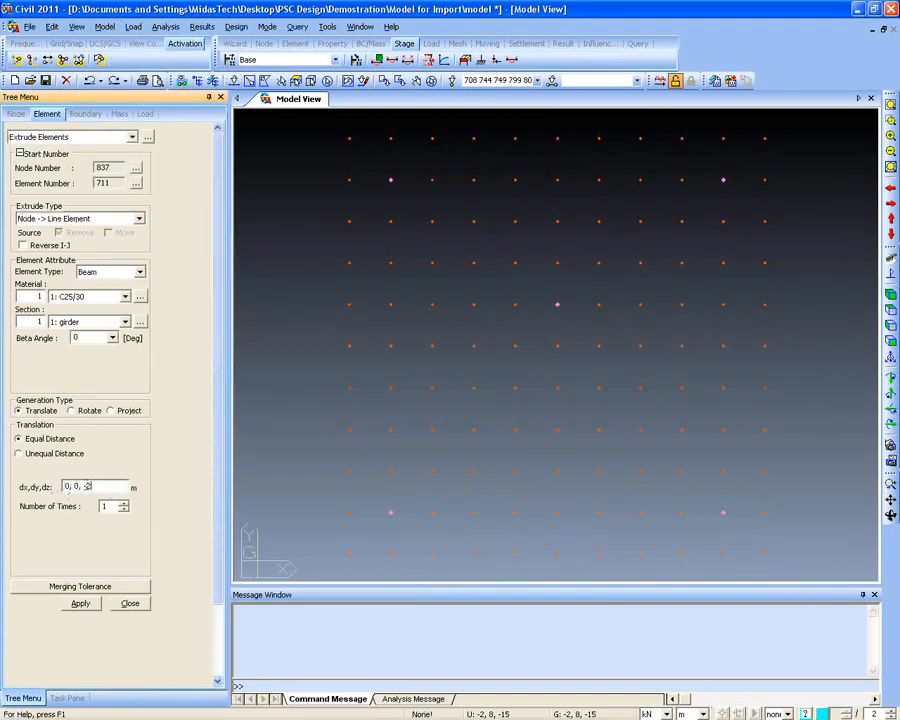
pyautogui.doubleClick(115, 507)
pyautogui.write('5')
# Define a user-type Solid Round section named Pile with a diameter of 0.3 m and assign it to the extrusion
pyautogui.click(140, 321)
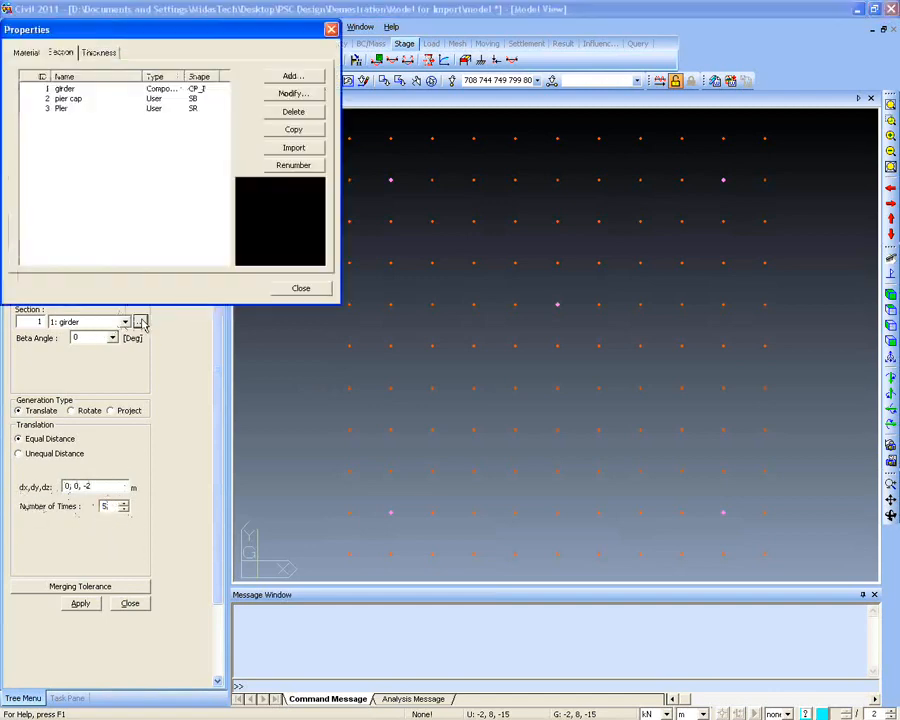
pyautogui.moveTo(258, 26); pyautogui.dragTo(327, 51)
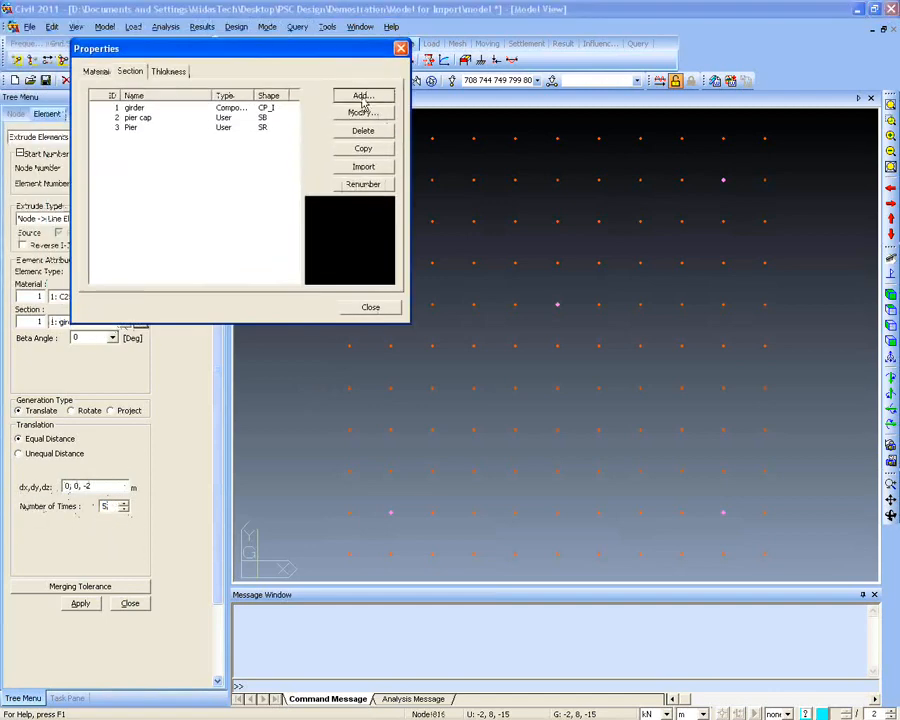
pyautogui.click(362, 95)
pyautogui.moveTo(320, 136); pyautogui.dragTo(673, 154)
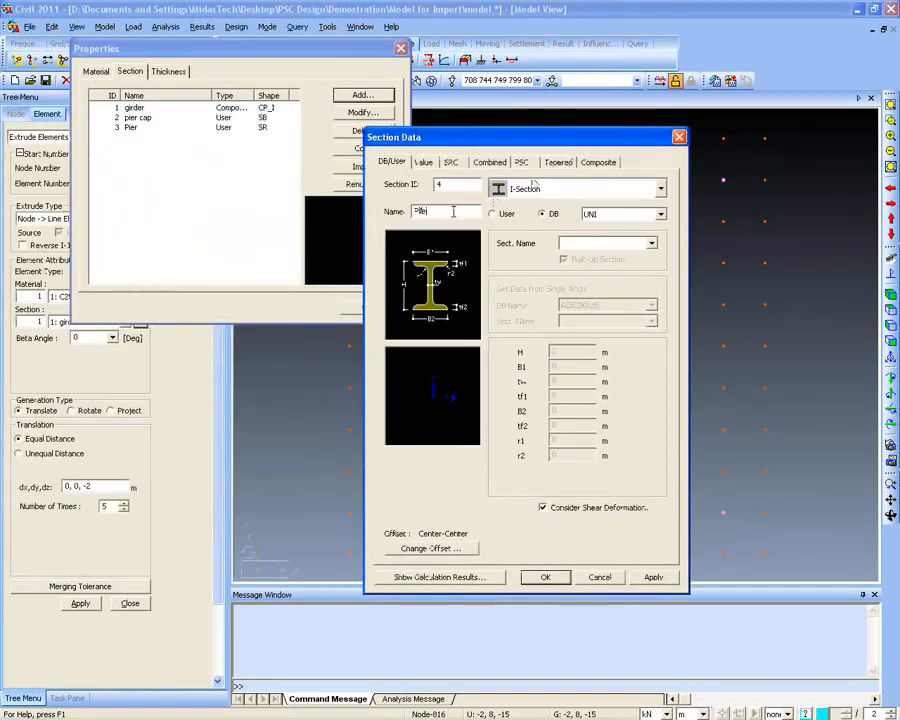
pyautogui.click(522, 190)
pyautogui.click(530, 331)
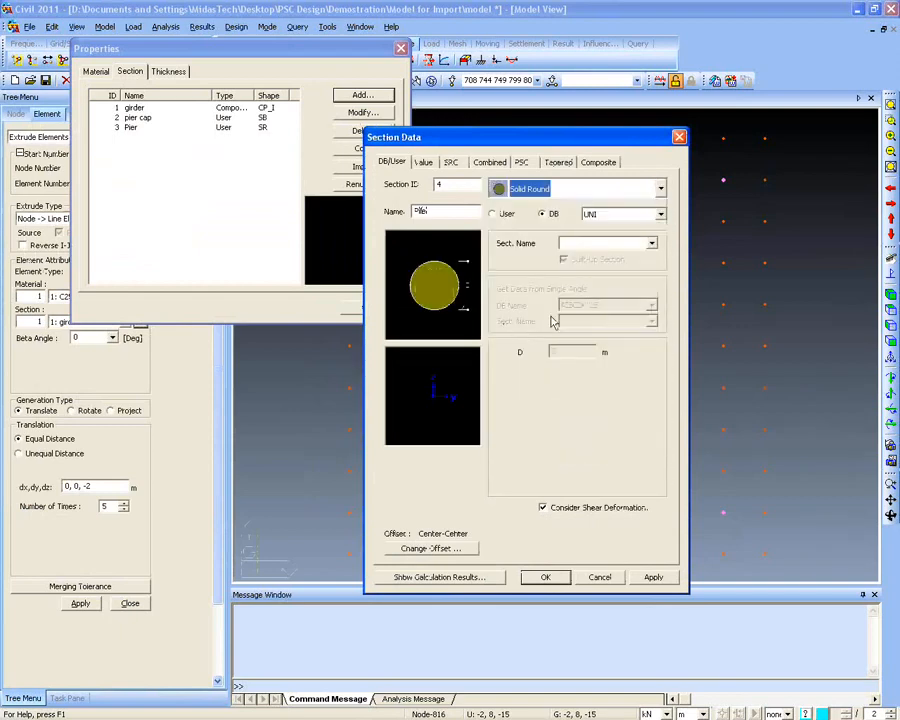
pyautogui.click(498, 214)
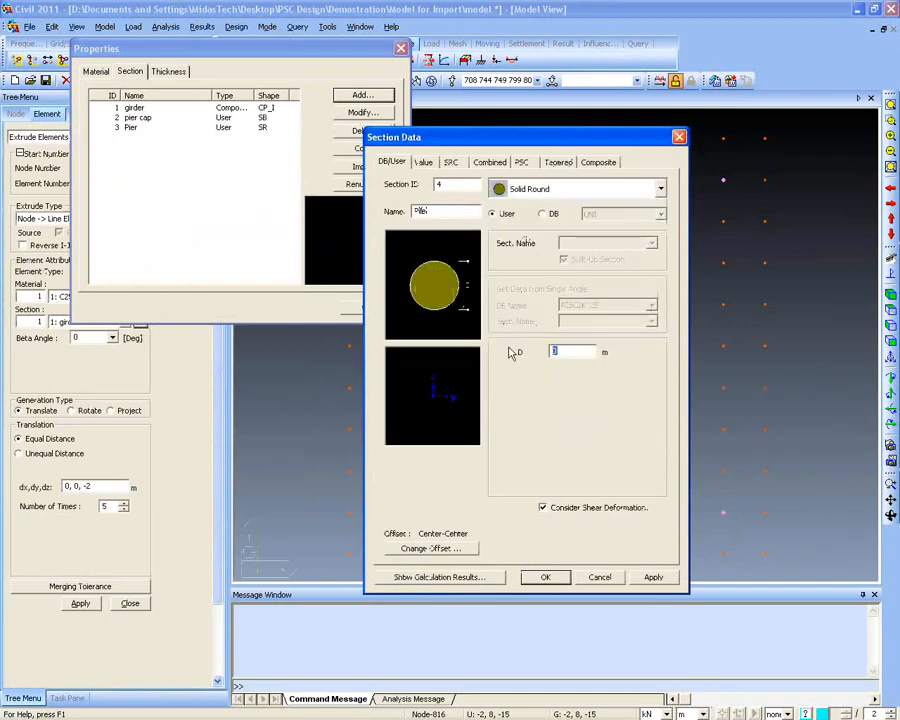
pyautogui.write('0.8')
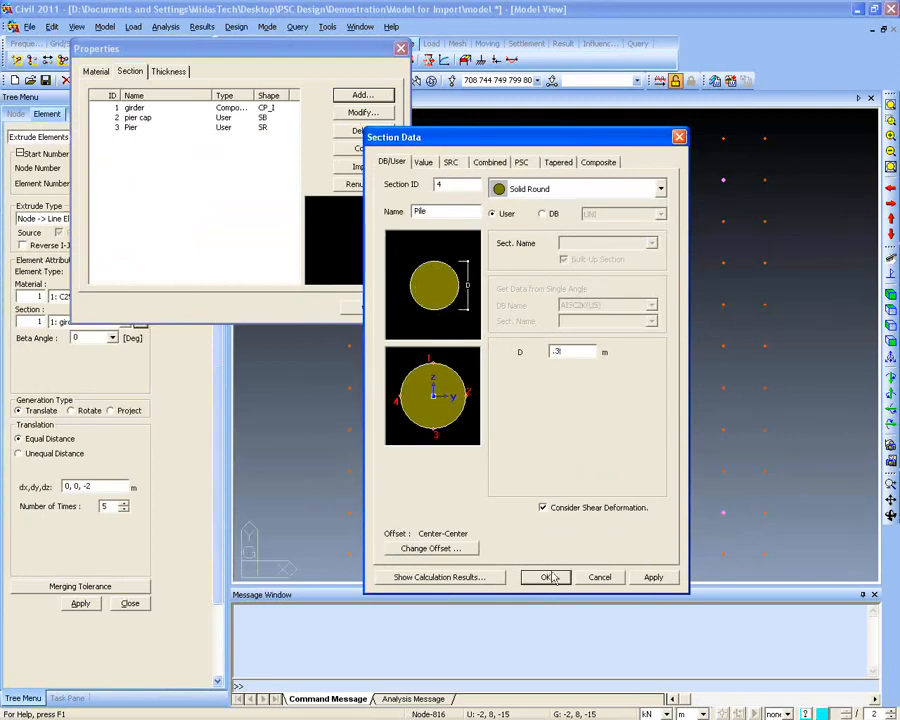
pyautogui.click(545, 577)
pyautogui.click(370, 307)
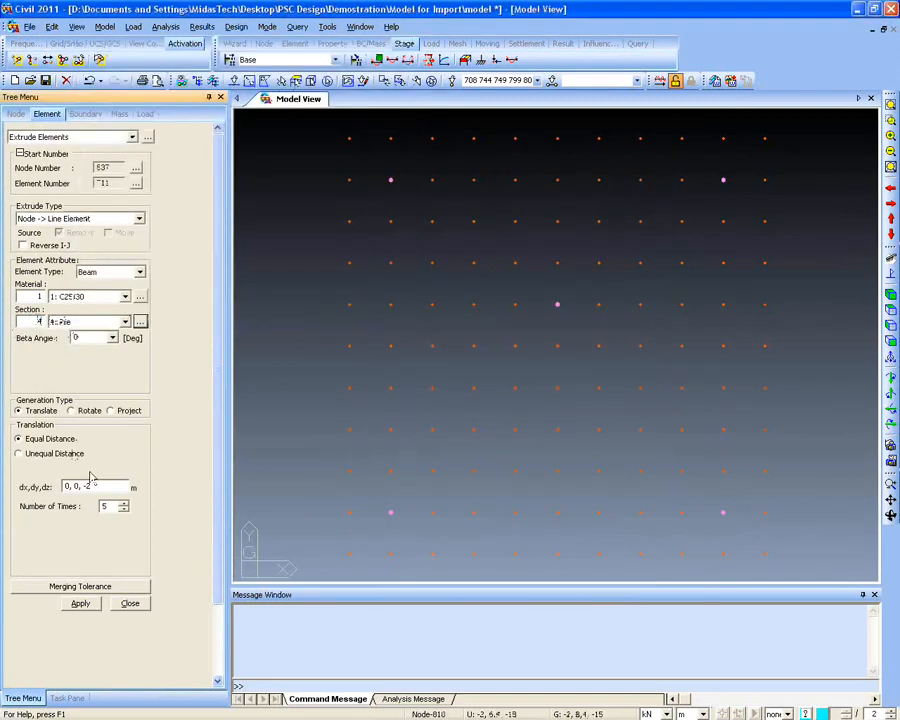
# Generate the piles from the five selected nodes, view them in isometric, and reactivate the whole bridge model
pyautogui.click(80, 603)
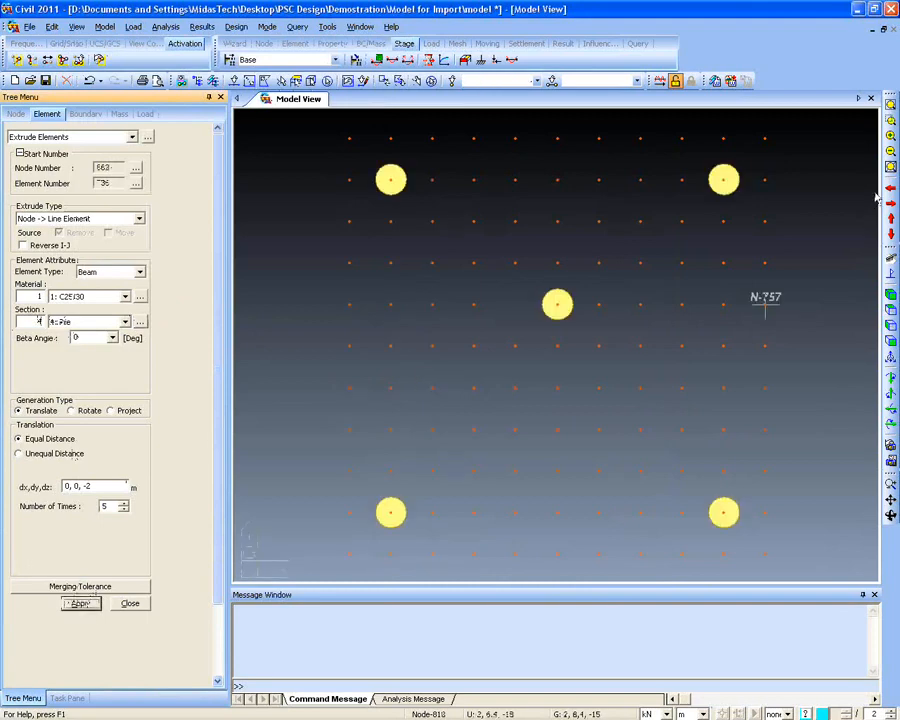
pyautogui.click(889, 296)
pyautogui.keyDown('ctrl'); pyautogui.moveTo(651, 367); pyautogui.dragTo(632, 344, button='middle'); pyautogui.keyUp('ctrl')
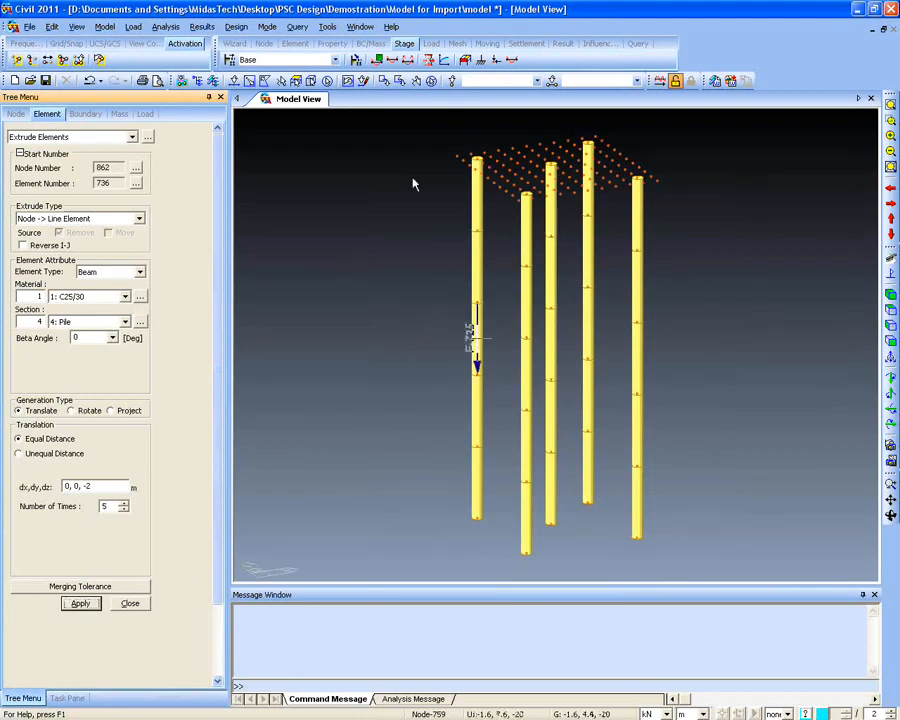
pyautogui.click(63, 59)
pyautogui.moveTo(489, 348); pyautogui.dragTo(468, 321, button='middle')
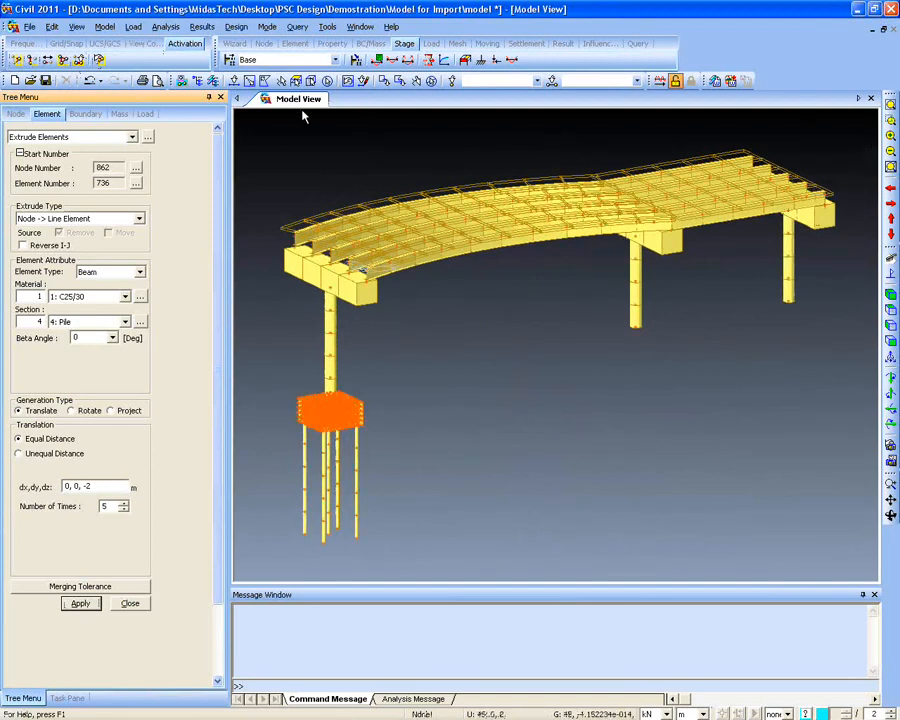
# Select the solid footing and all its piles under the first pier in front view
pyautogui.click(235, 80)
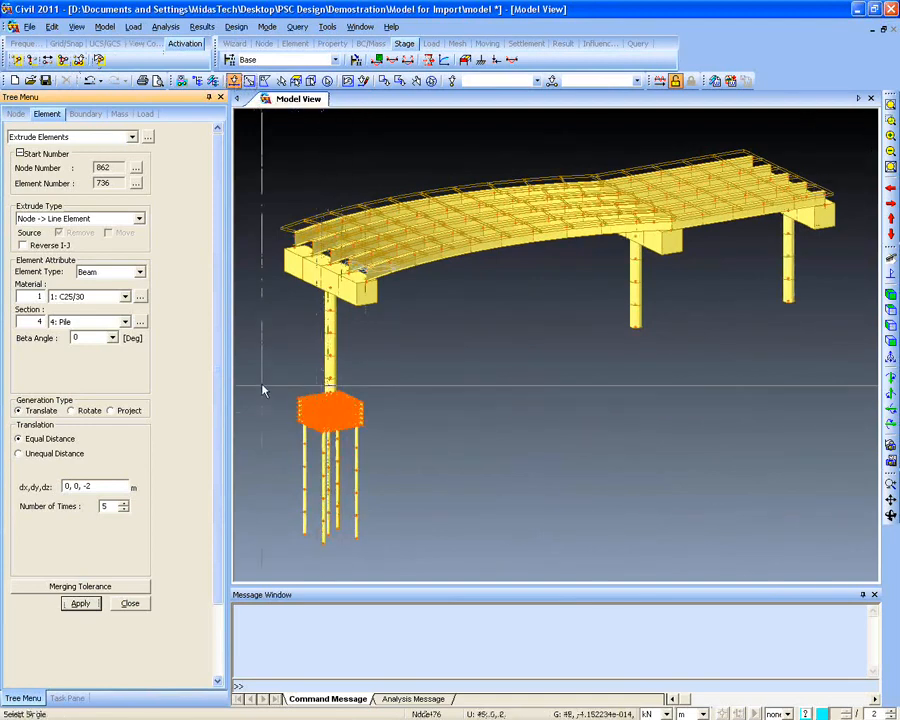
pyautogui.keyDown('ctrl'); pyautogui.moveTo(404, 459); pyautogui.dragTo(396, 446, button='middle'); pyautogui.keyUp('ctrl')
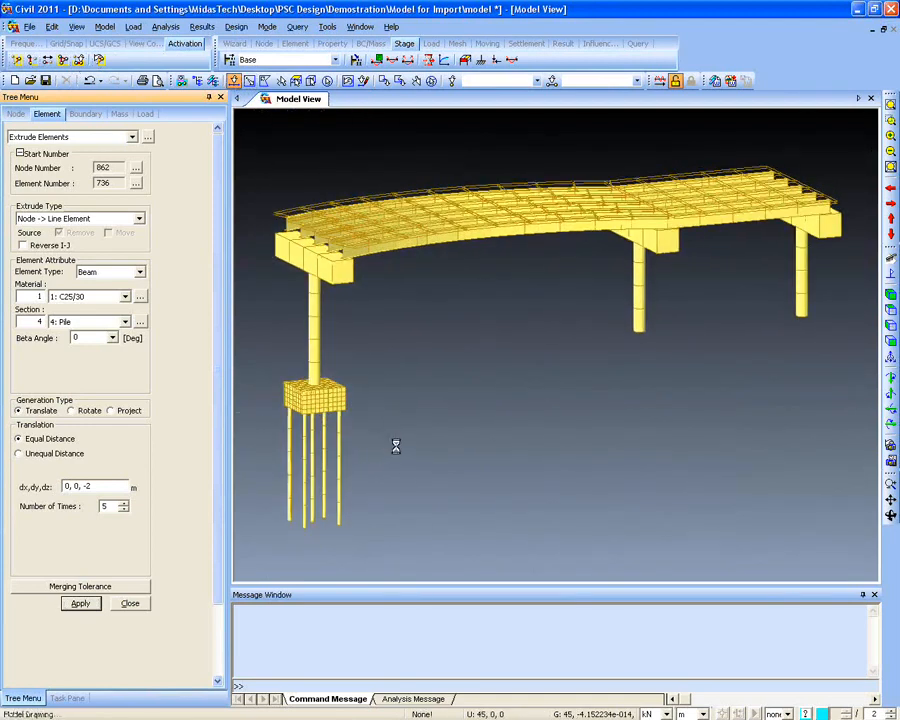
pyautogui.click(890, 342)
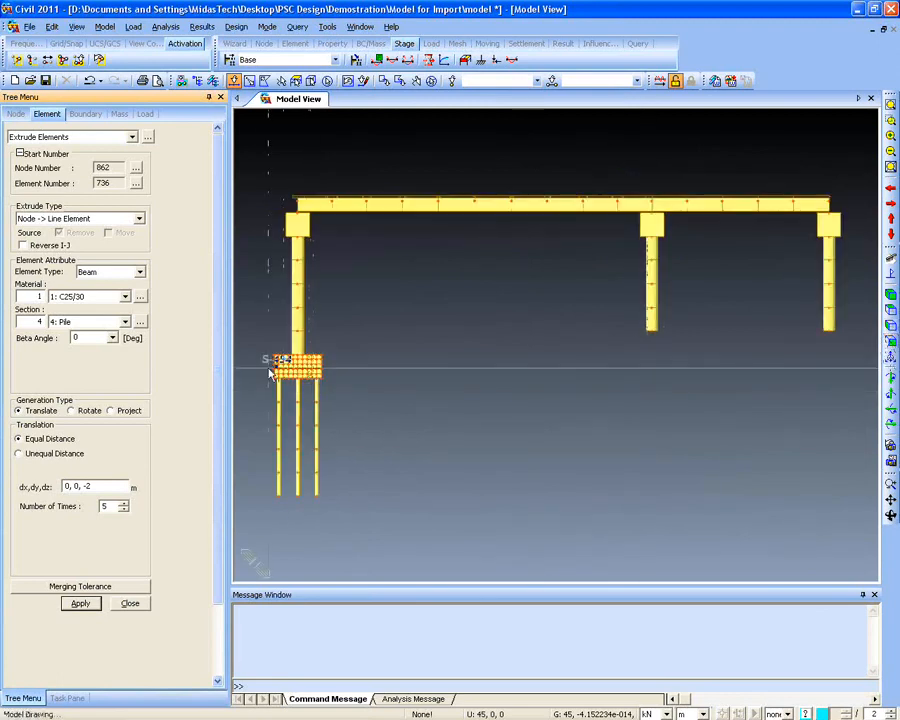
pyautogui.moveTo(263, 348); pyautogui.dragTo(333, 510)
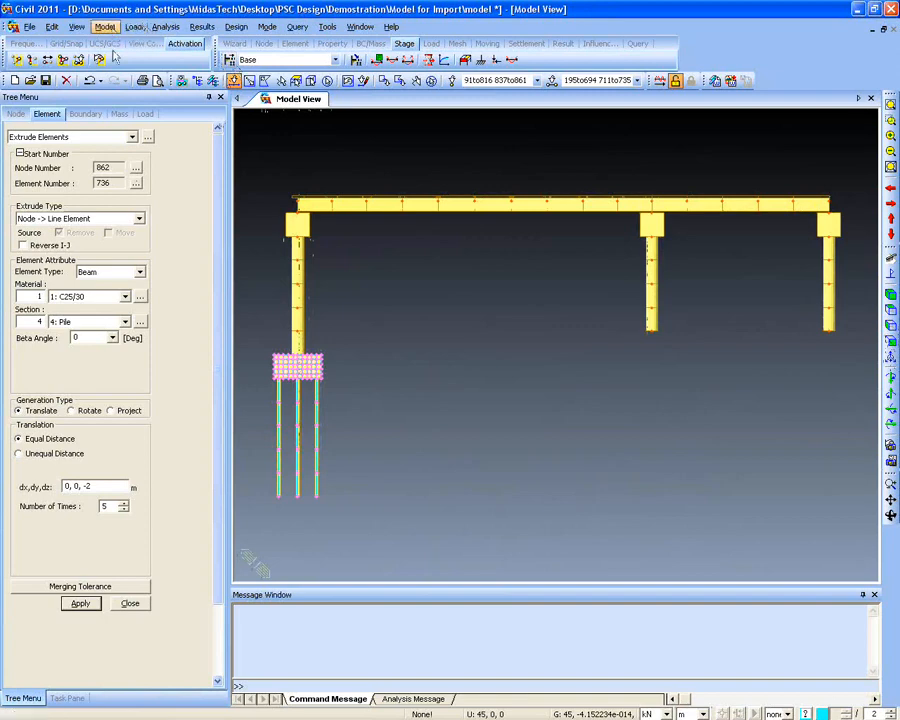
# Set up Translate Elements in copy mode with unequal x-axis distances of 30 and 15 m, intersecting both nodes and elements
pyautogui.click(103, 137)
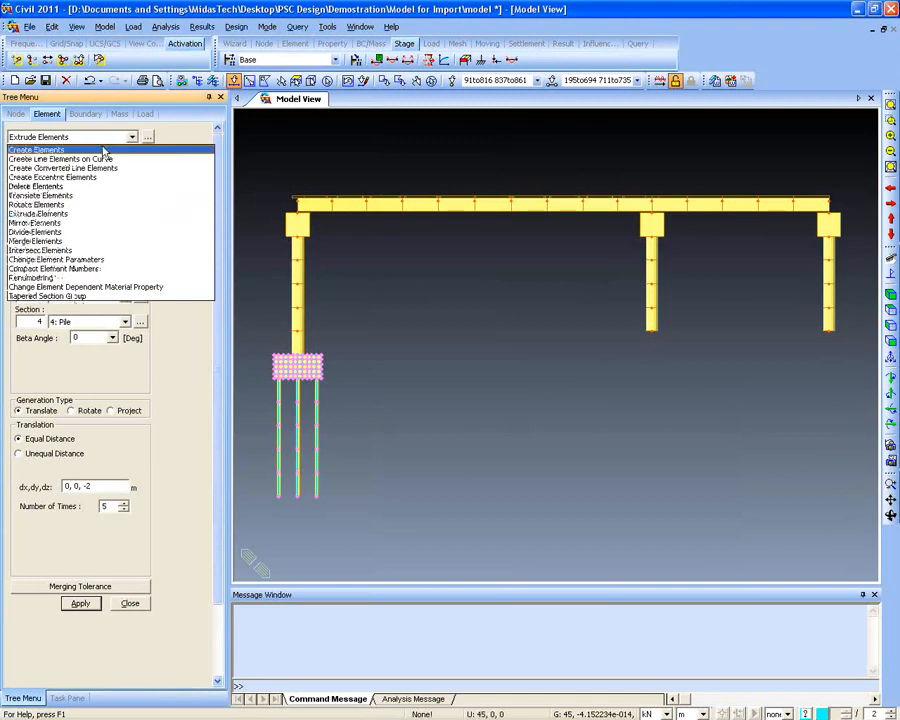
pyautogui.click(104, 195)
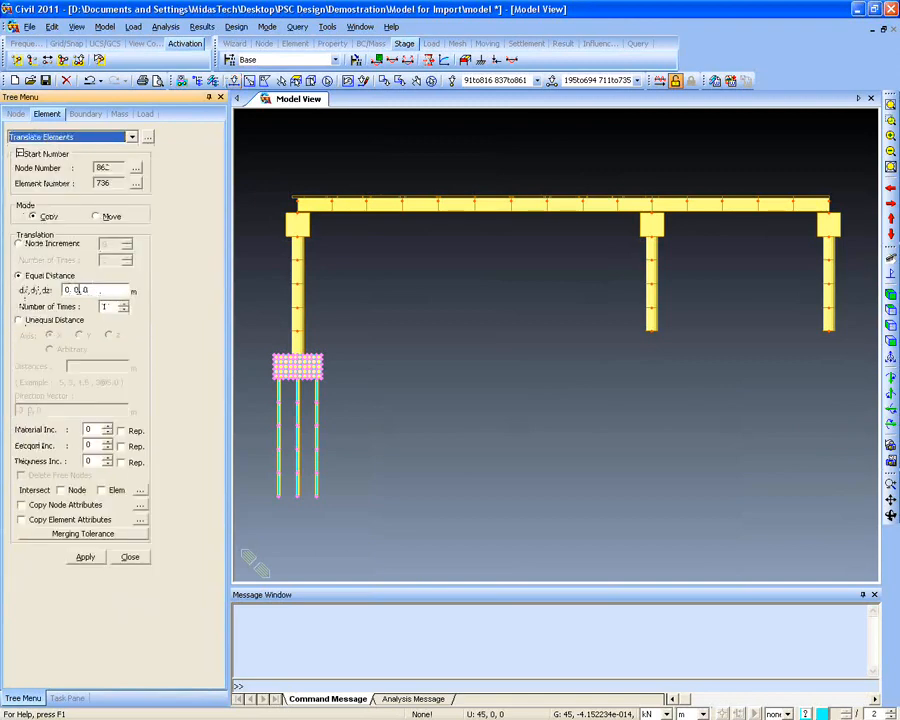
pyautogui.doubleClick(68, 290)
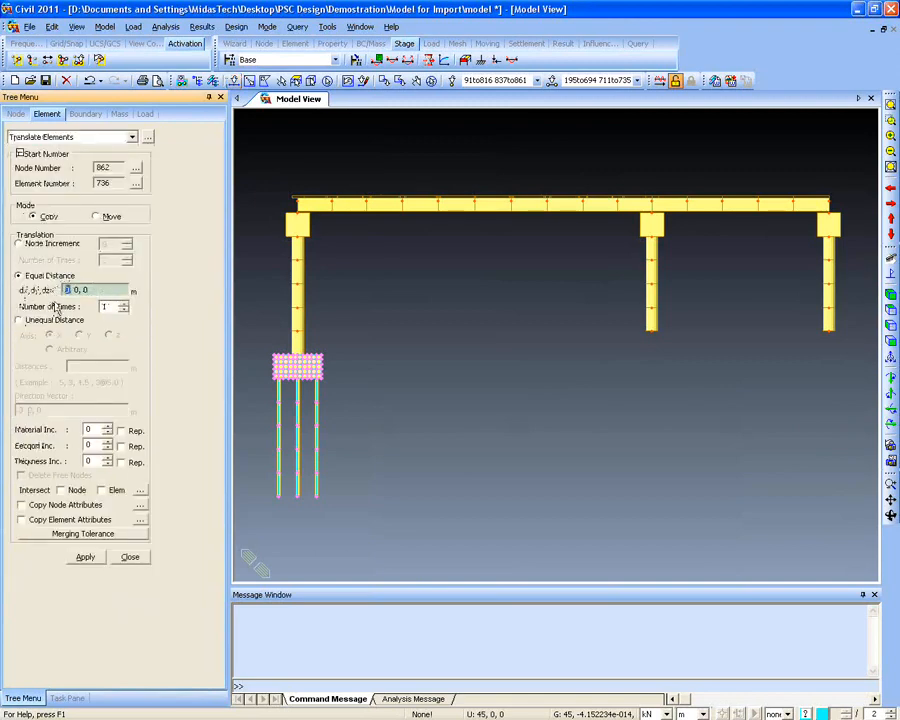
pyautogui.click(56, 320)
pyautogui.click(83, 368)
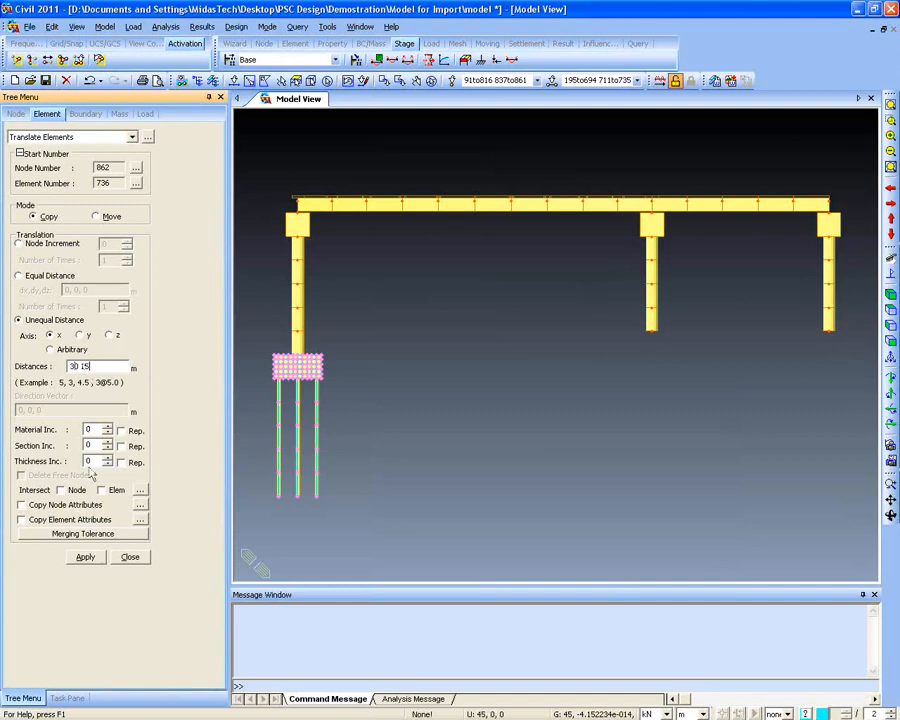
pyautogui.click(76, 490)
pyautogui.click(112, 490)
# Try copying the selected footing and piles with these translation settings, and undo the copy
pyautogui.click(90, 557)
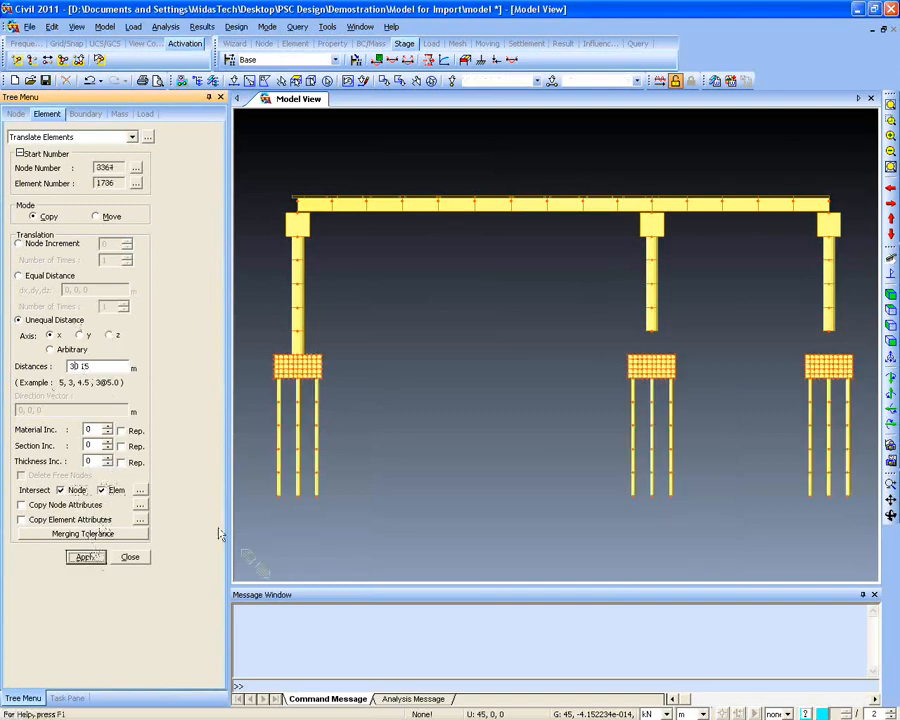
pyautogui.click(91, 80)
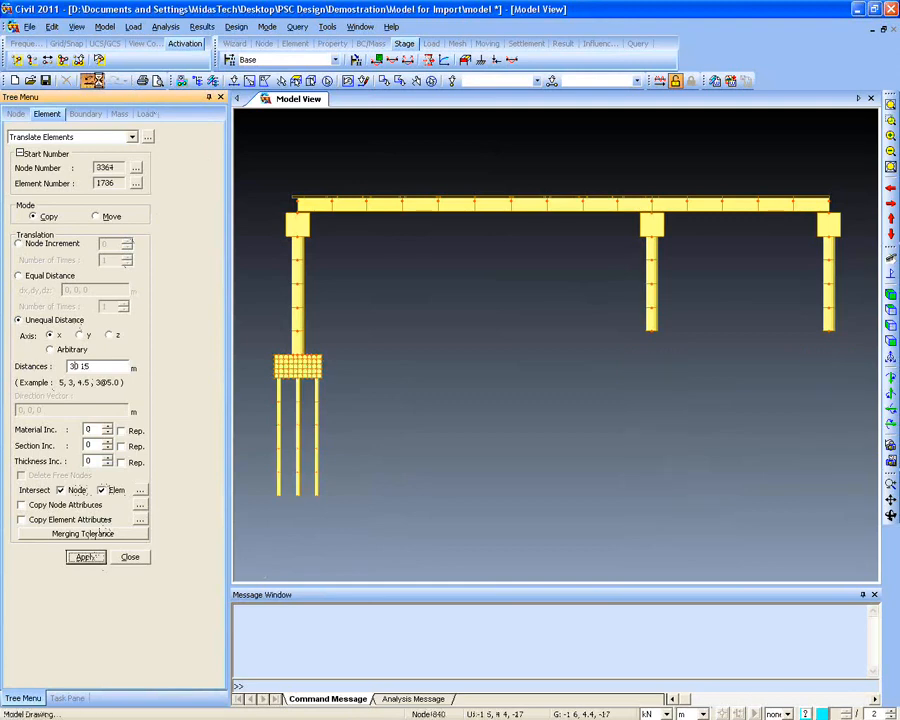
# Copy the lowest column element of the first pier to the other two piers at x distances of 30 and 15 m
pyautogui.moveTo(390, 362)
pyautogui.mouseDown(button='middle')
pyautogui.moveTo(418, 370)
pyautogui.moveTo(383, 383)
pyautogui.moveTo(404, 394)
pyautogui.moveTo(428, 376)
pyautogui.moveTo(414, 388)
pyautogui.moveTo(384, 376)
pyautogui.mouseUp(button='middle')
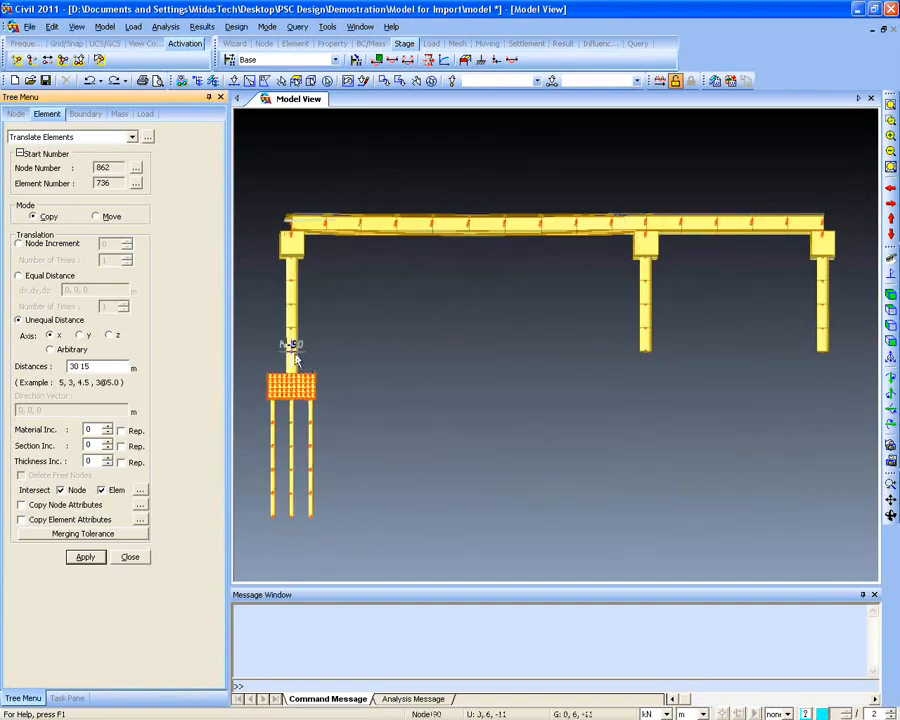
pyautogui.keyDown('ctrl'); pyautogui.moveTo(325, 402); pyautogui.dragTo(353, 389, button='middle'); pyautogui.keyUp('ctrl')
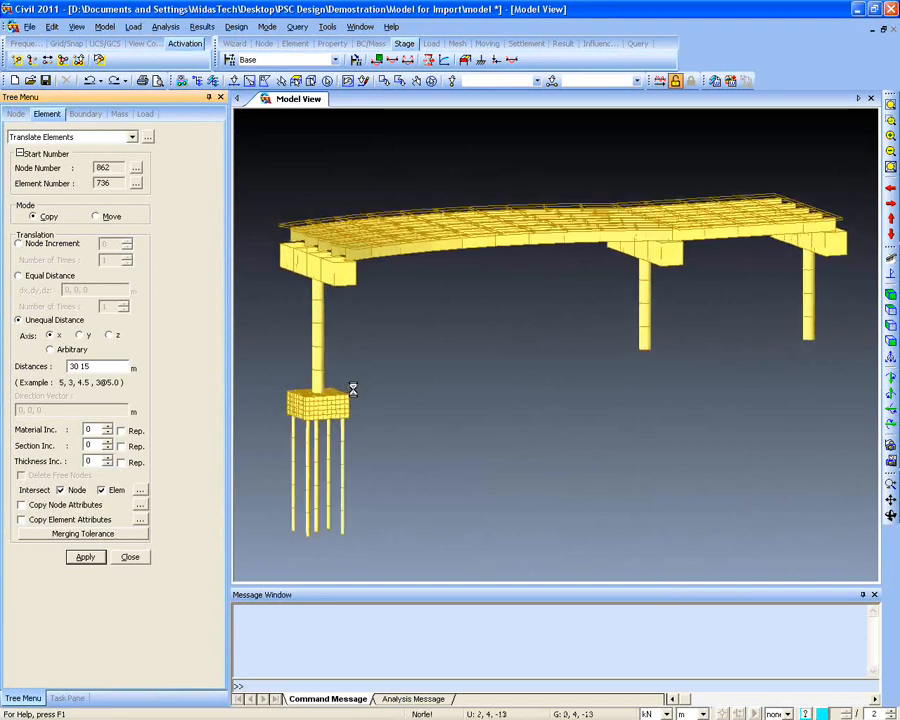
pyautogui.keyDown('ctrl'); pyautogui.moveTo(468, 358); pyautogui.dragTo(568, 367, button='middle'); pyautogui.keyUp('ctrl')
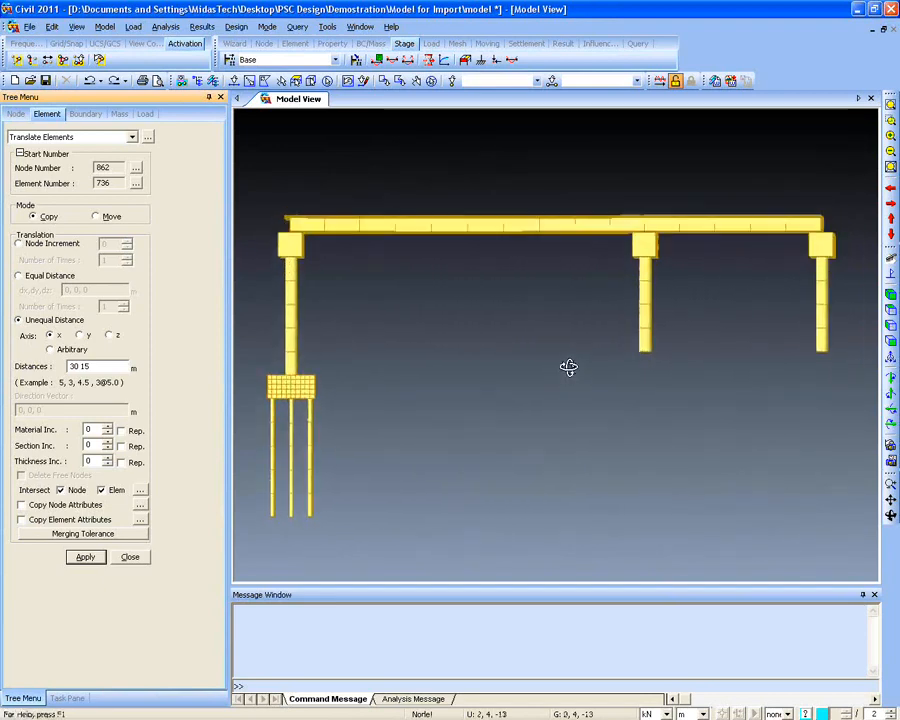
pyautogui.click(235, 82)
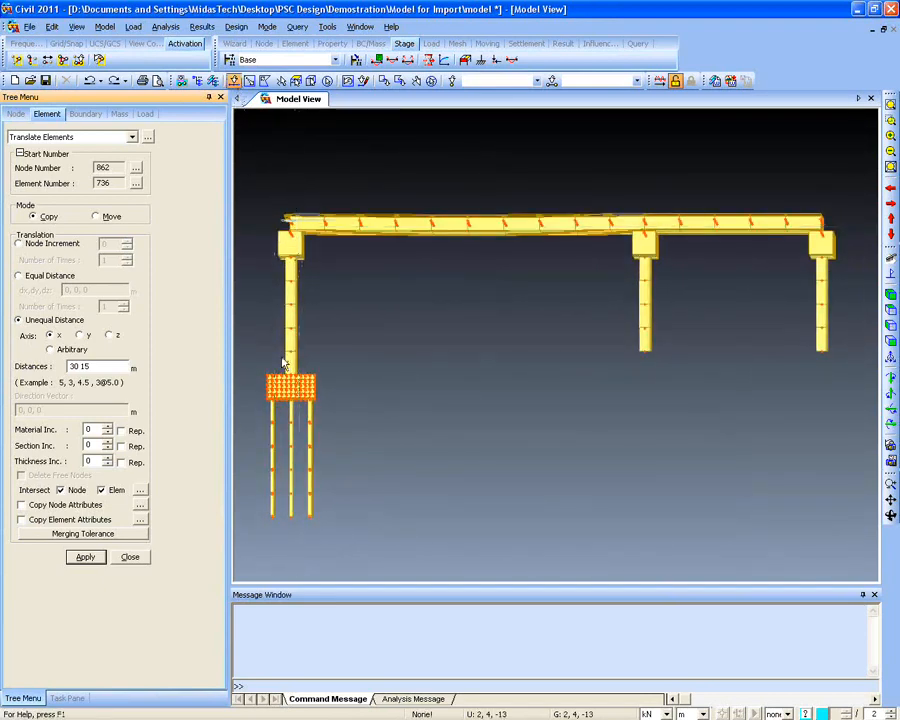
pyautogui.click(289, 360)
pyautogui.click(104, 26)
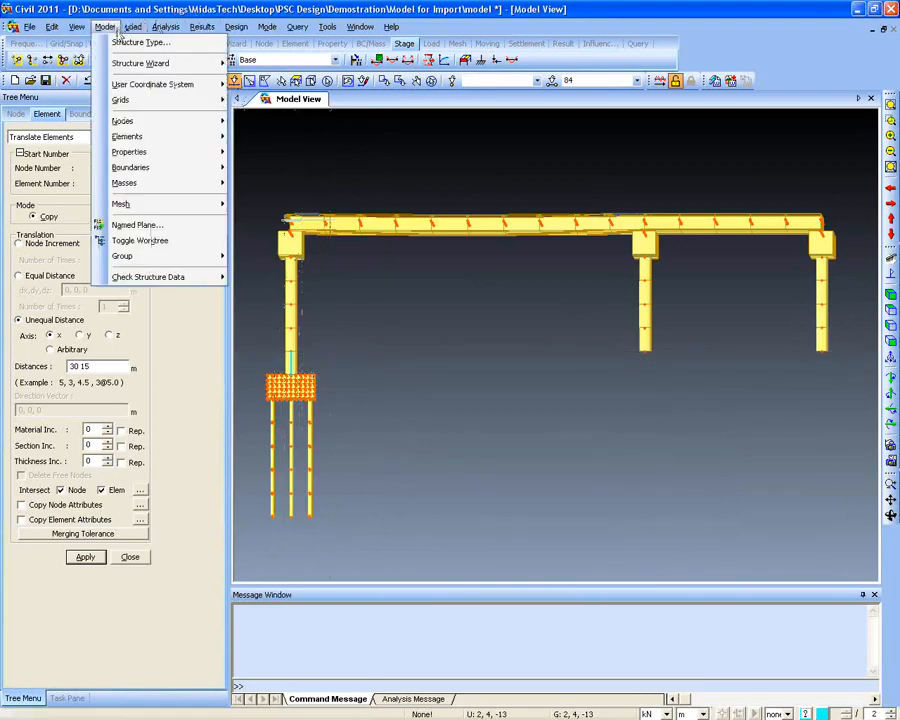
pyautogui.click(84, 7)
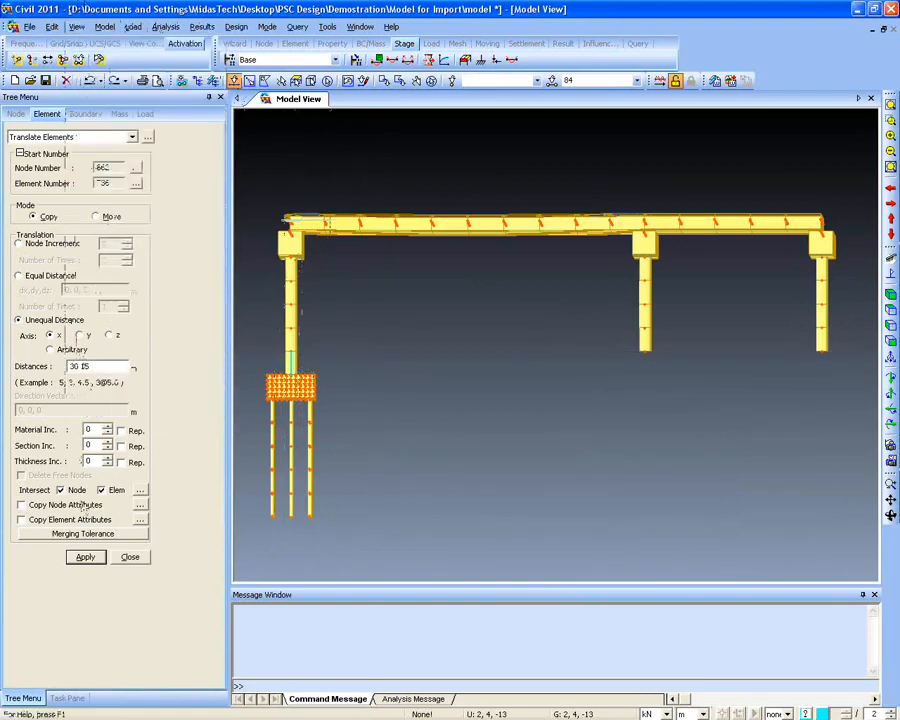
pyautogui.click(85, 558)
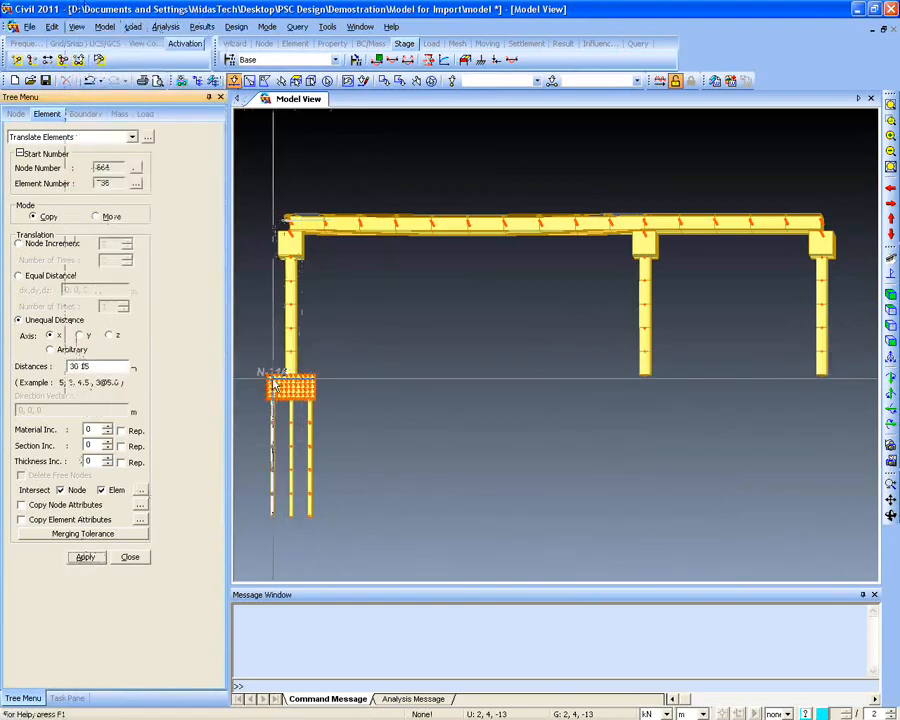
# Copy the first pier's footing and piles beneath the other two piers at x distances of 30 and 15 m
pyautogui.moveTo(258, 373); pyautogui.dragTo(337, 532)
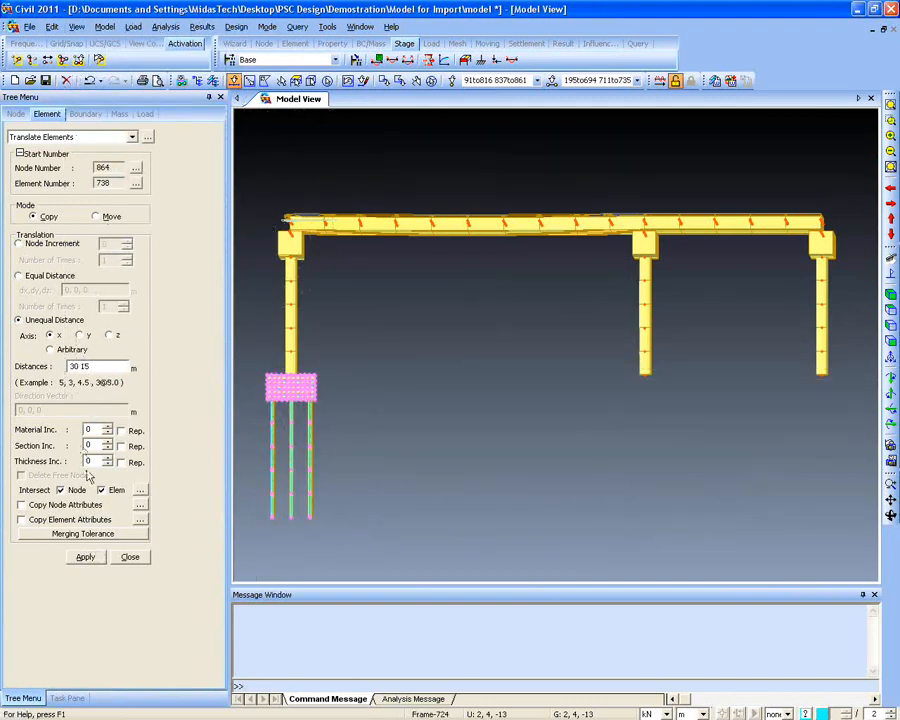
pyautogui.click(85, 557)
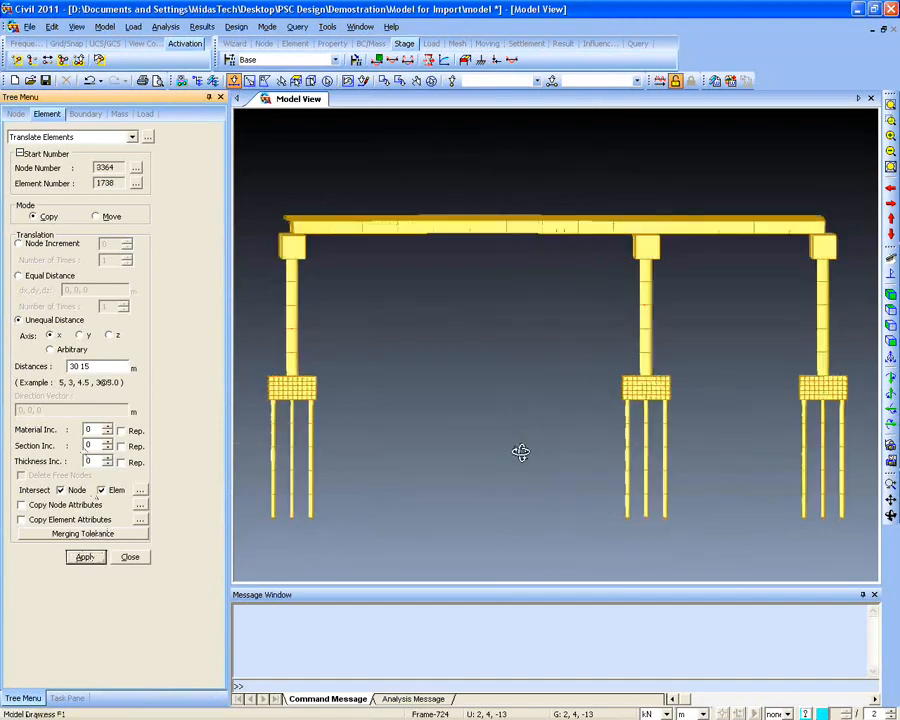
pyautogui.keyDown('ctrl'); pyautogui.moveTo(521, 453); pyautogui.dragTo(560, 464, button='middle'); pyautogui.keyUp('ctrl')
pyautogui.moveTo(450, 417)
pyautogui.keyDown('ctrl'); pyautogui.mouseDown(button='middle')
pyautogui.moveTo(467, 427)
pyautogui.moveTo(430, 382)
pyautogui.moveTo(472, 360)
pyautogui.moveTo(438, 421)
pyautogui.mouseUp(button='middle'); pyautogui.keyUp('ctrl')
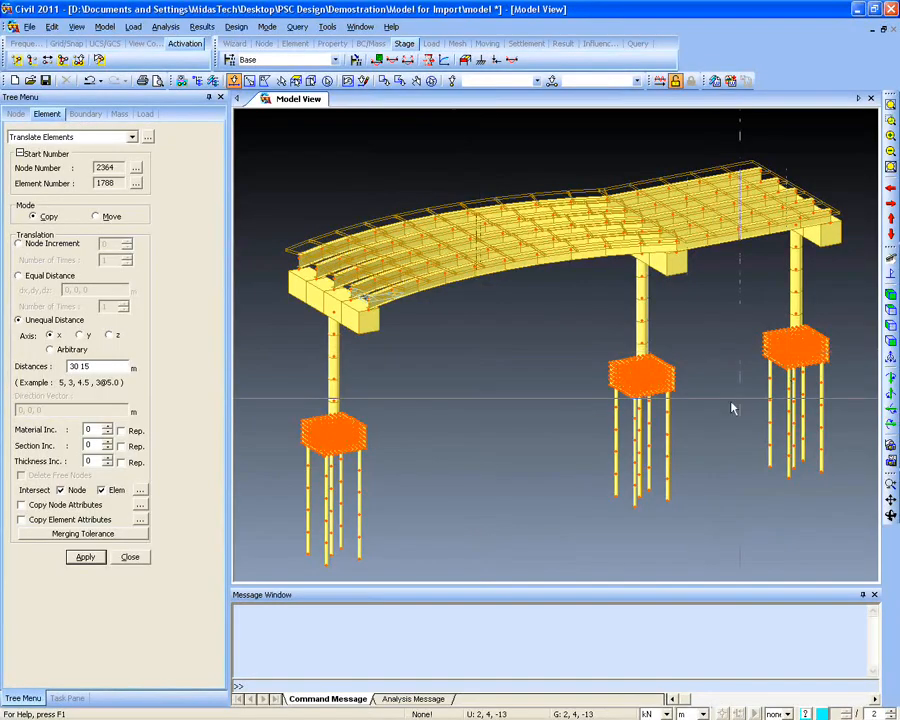
# Select all pile nodes below the three footings in front view and open the Point Spring Supports definition
pyautogui.moveTo(268, 393); pyautogui.dragTo(832, 538)
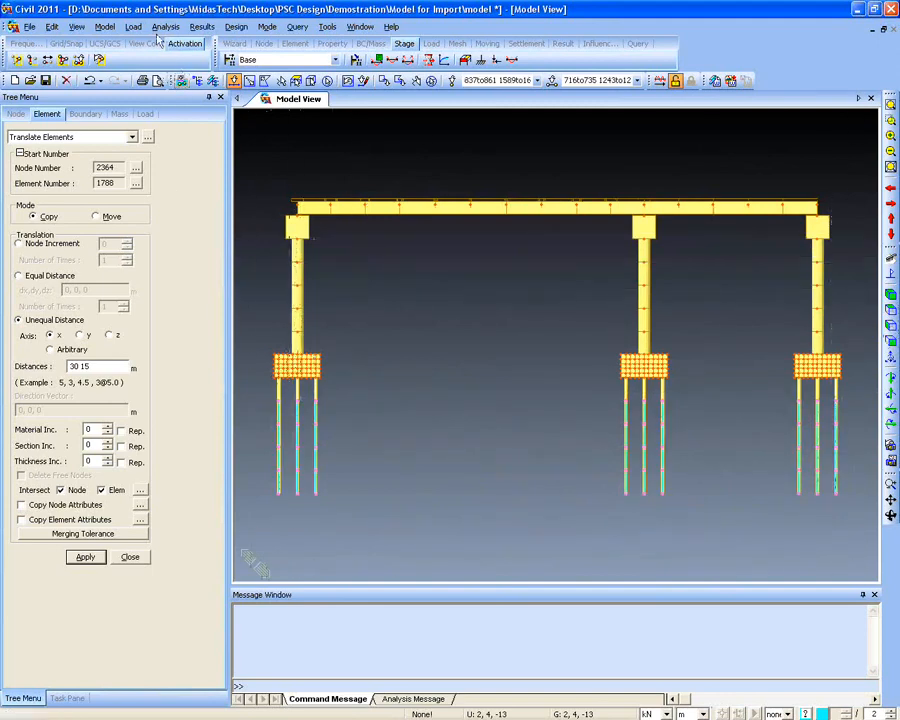
pyautogui.click(104, 26)
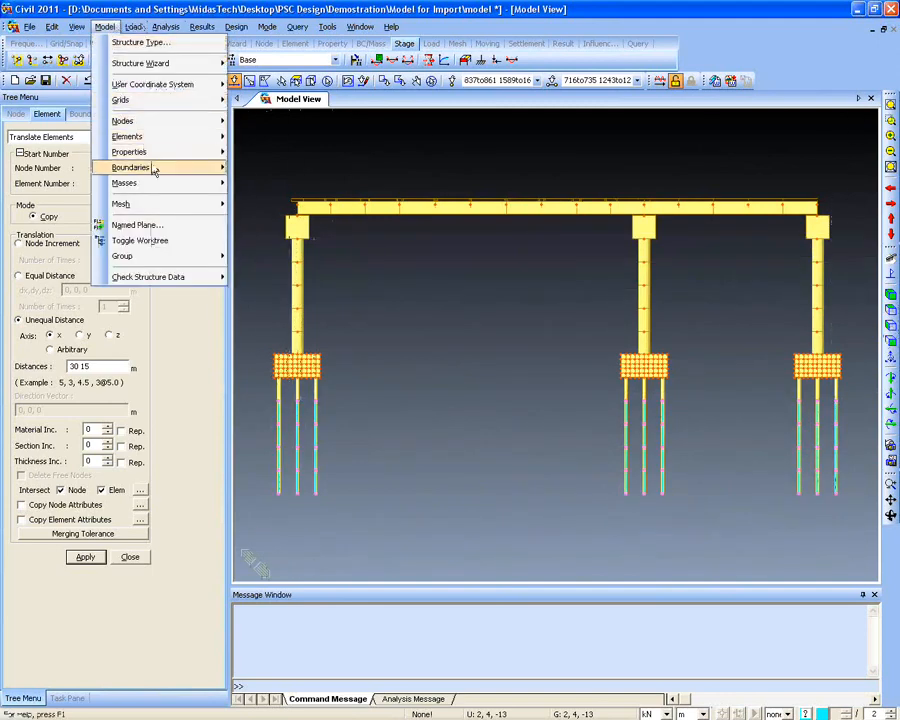
pyautogui.moveTo(157, 167)
pyautogui.click(412, 182)
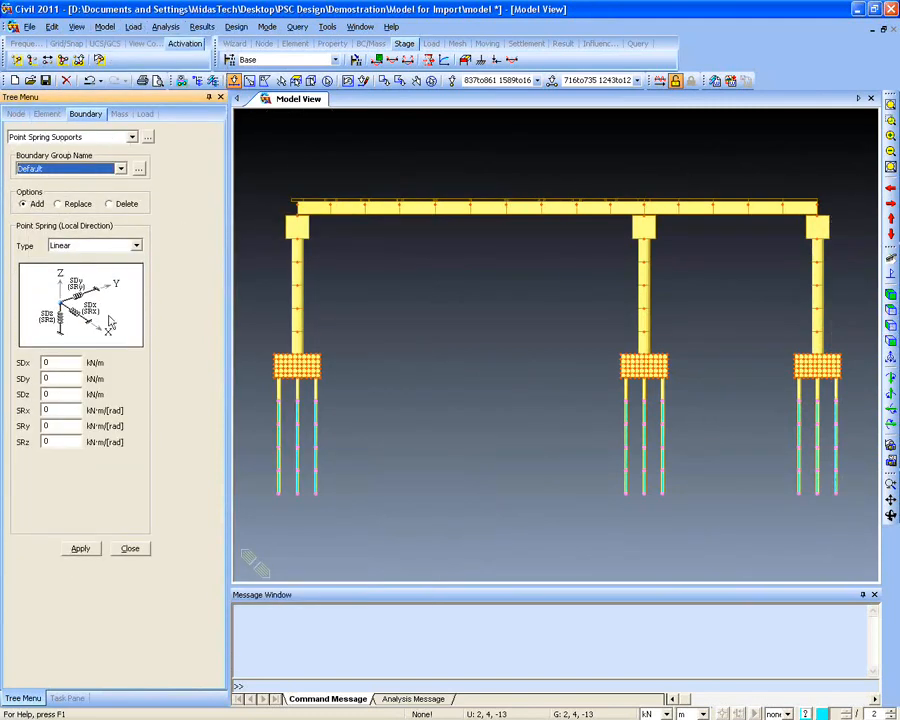
# Assign linear point springs to the selected nodes with SDx, SDy, SDz of 1000 kN/m, SRx 2301, SRy 203 kN·m/rad, and an SRz stiffness
pyautogui.moveTo(66, 364); pyautogui.dragTo(9, 362)
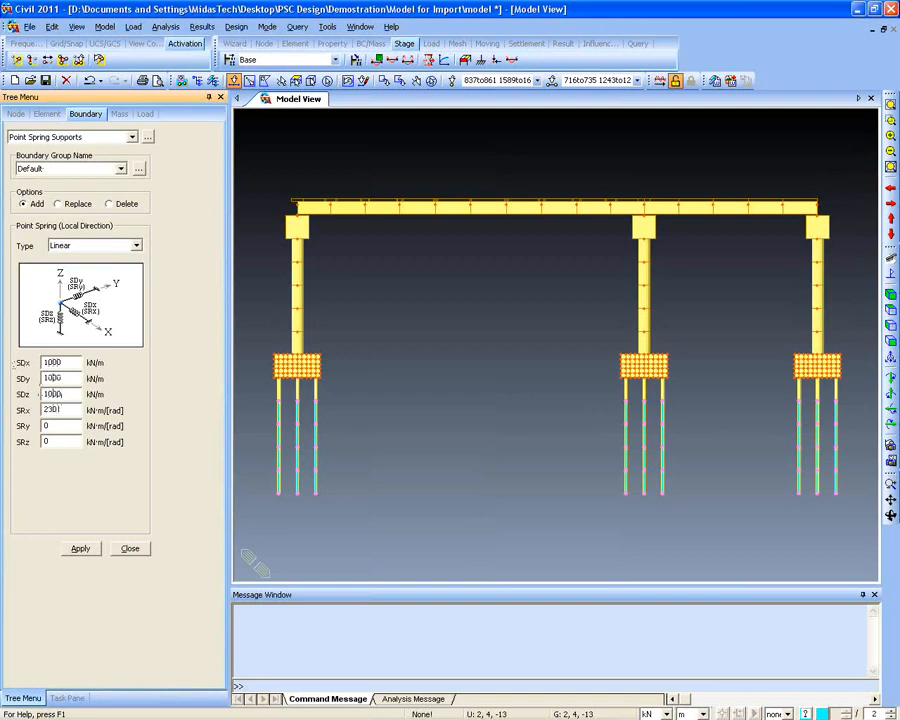
pyautogui.write('203')
pyautogui.press('Tab')
pyautogui.click(83, 550)
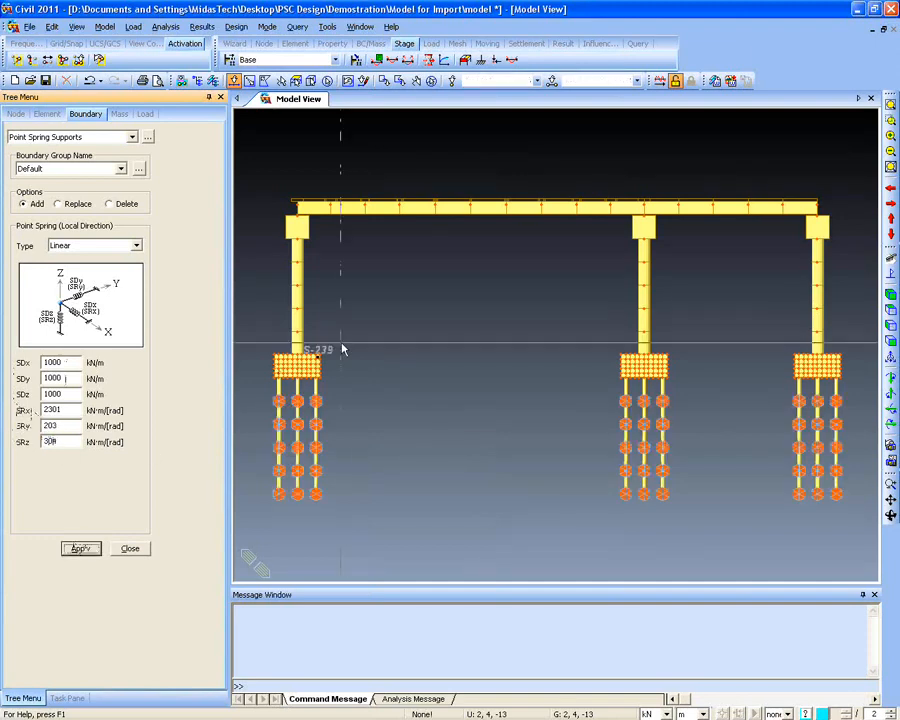
# Examine the springs along the piles in a 3D view and close the Point Spring Supports definition
pyautogui.keyDown('ctrl'); pyautogui.moveTo(332, 413); pyautogui.dragTo(267, 410, button='middle'); pyautogui.keyUp('ctrl')
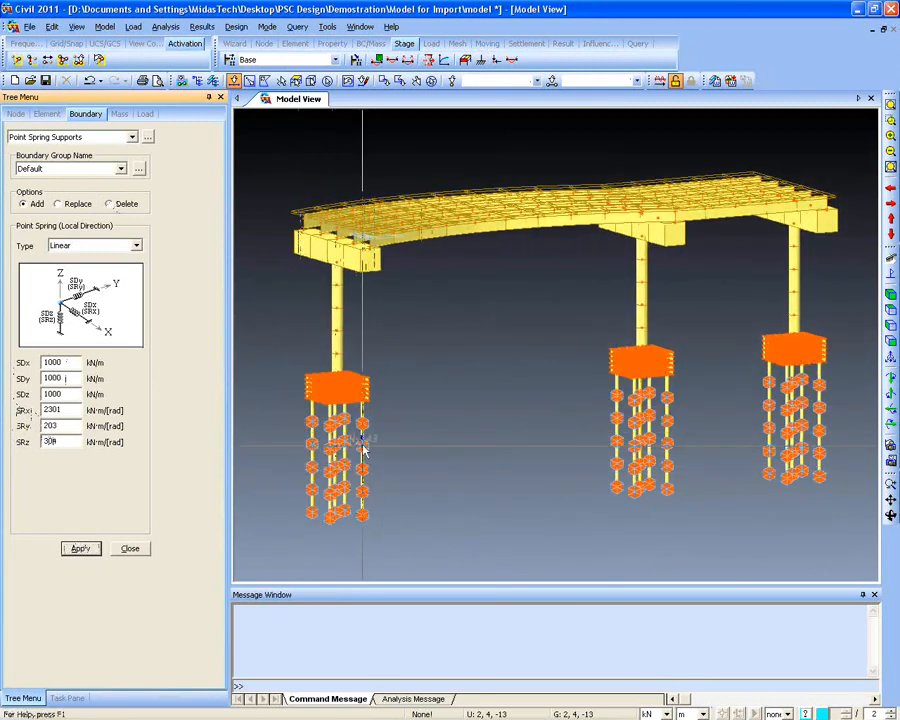
pyautogui.keyDown('ctrl'); pyautogui.moveTo(362, 432); pyautogui.dragTo(252, 425, button='middle'); pyautogui.keyUp('ctrl')
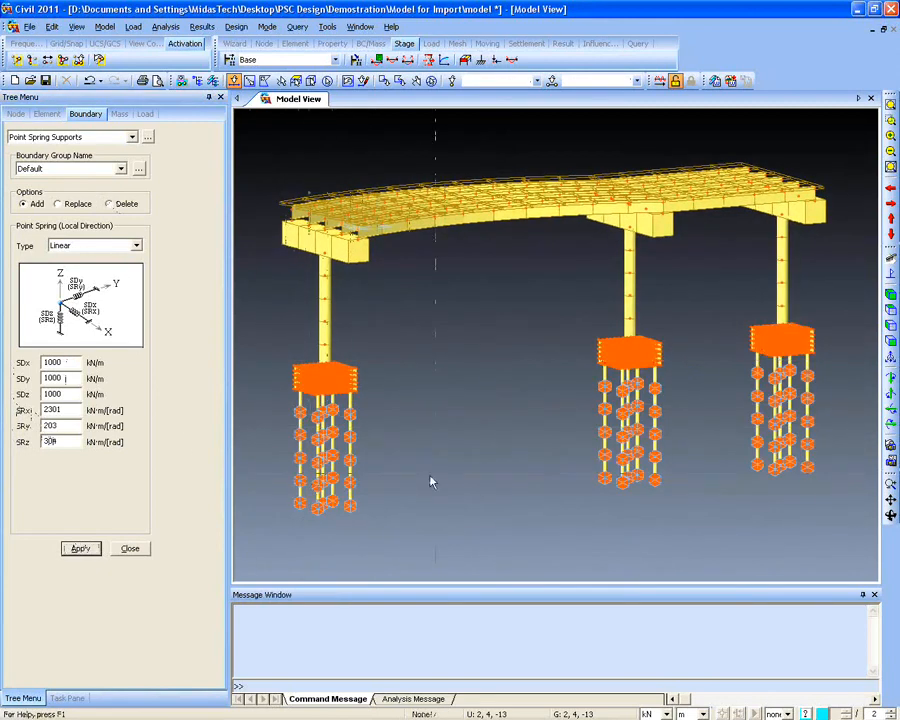
pyautogui.keyDown('ctrl'); pyautogui.moveTo(368, 448); pyautogui.dragTo(356, 449, button='middle'); pyautogui.keyUp('ctrl')
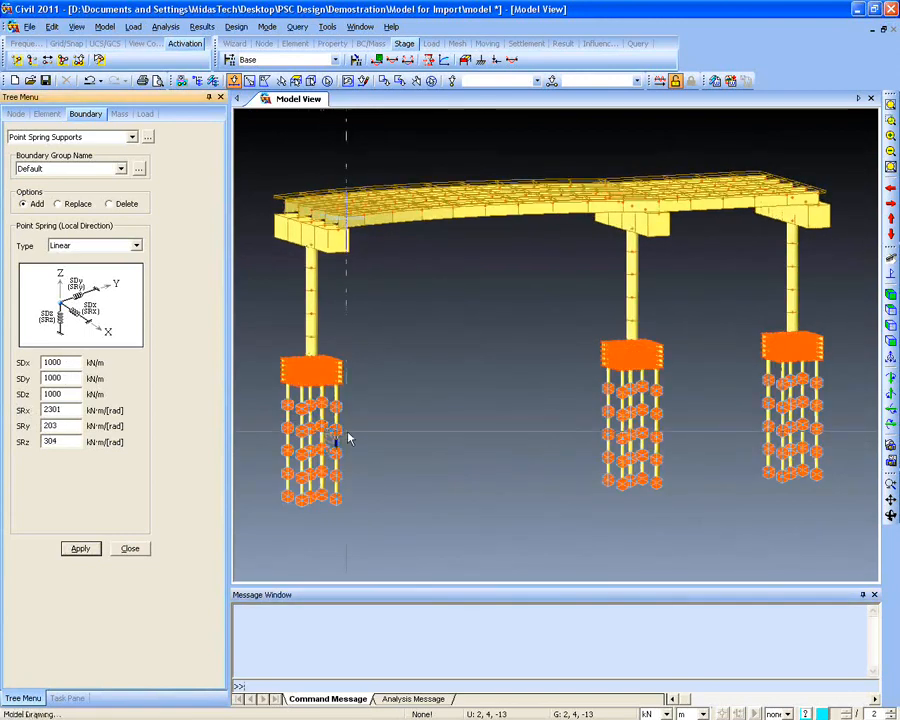
pyautogui.click(130, 552)
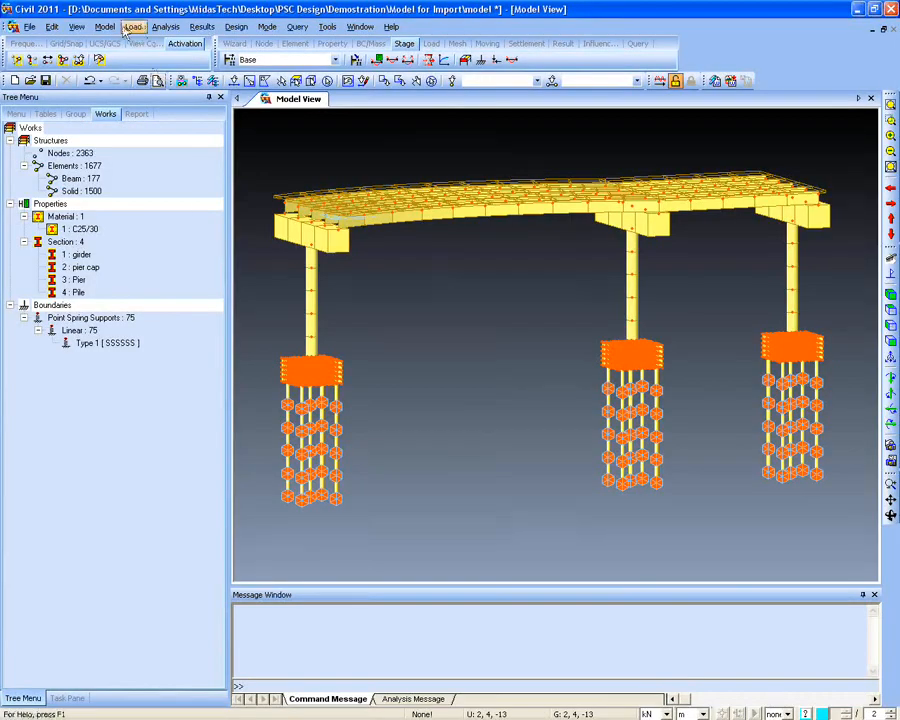
# Review the Multi-Linear type of the Point Spring Supports definition and close it without applying anything
pyautogui.click(104, 26)
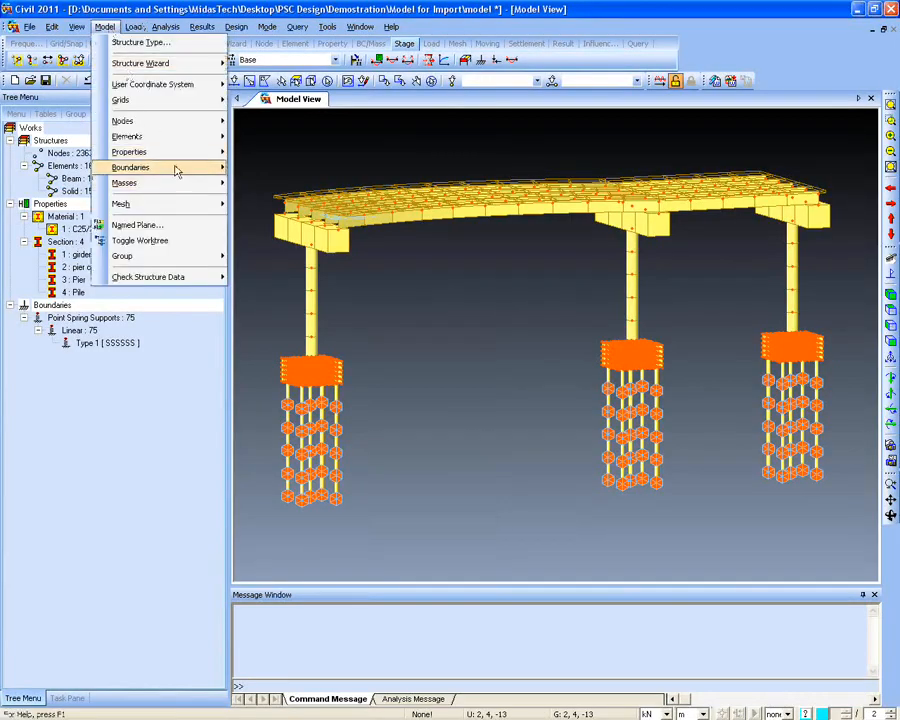
pyautogui.moveTo(176, 170)
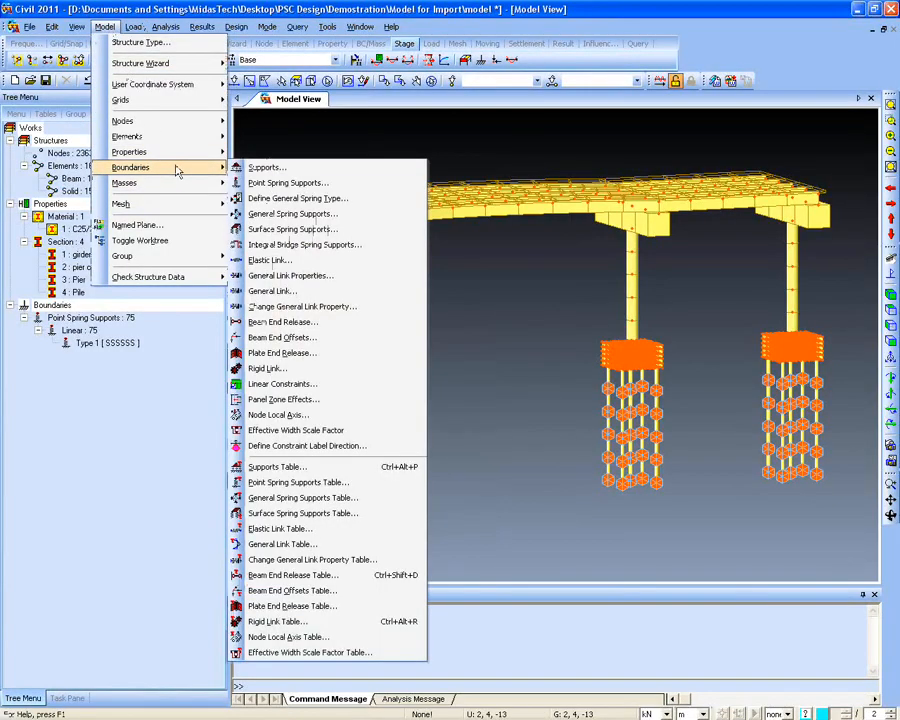
pyautogui.click(256, 183)
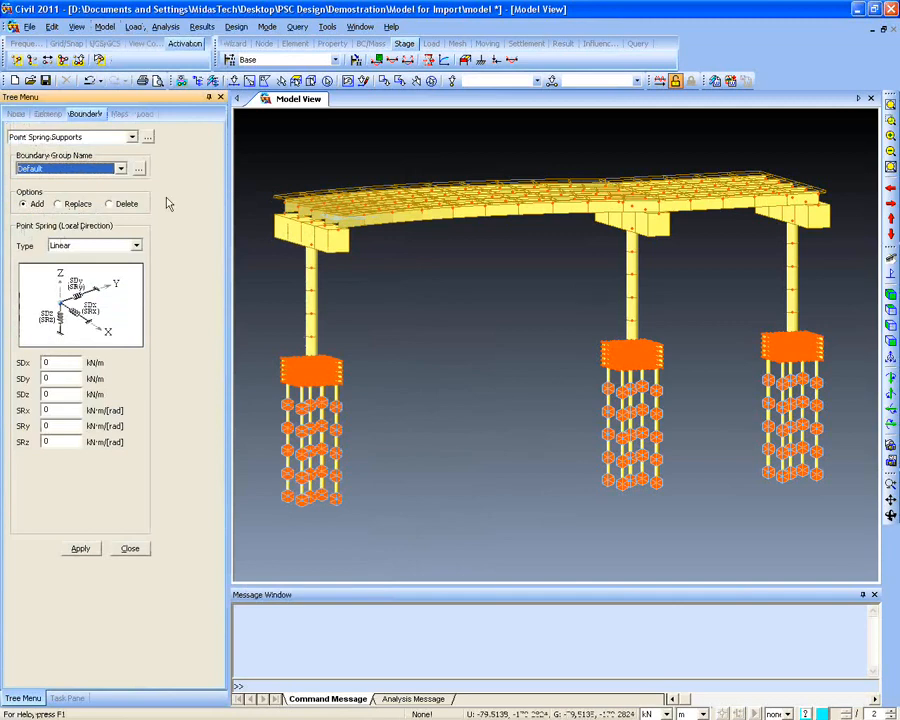
pyautogui.click(113, 246)
pyautogui.click(80, 281)
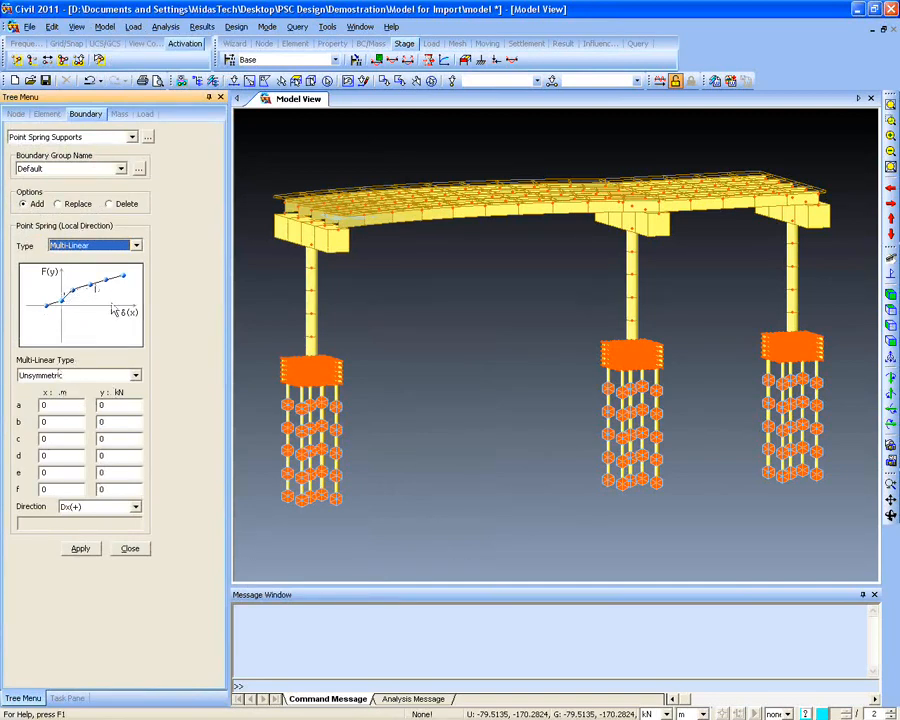
pyautogui.click(139, 551)
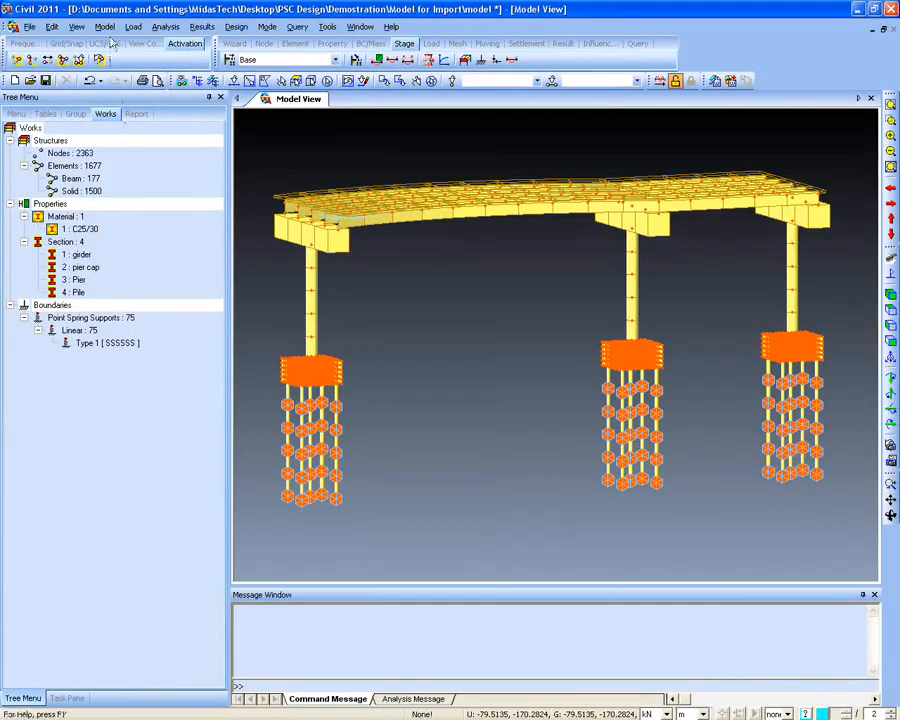
# Review the Surface Spring Supports options, comparing Convert to Nodal Spring with Distributed Spring for the Solid (Face) element type
pyautogui.click(104, 26)
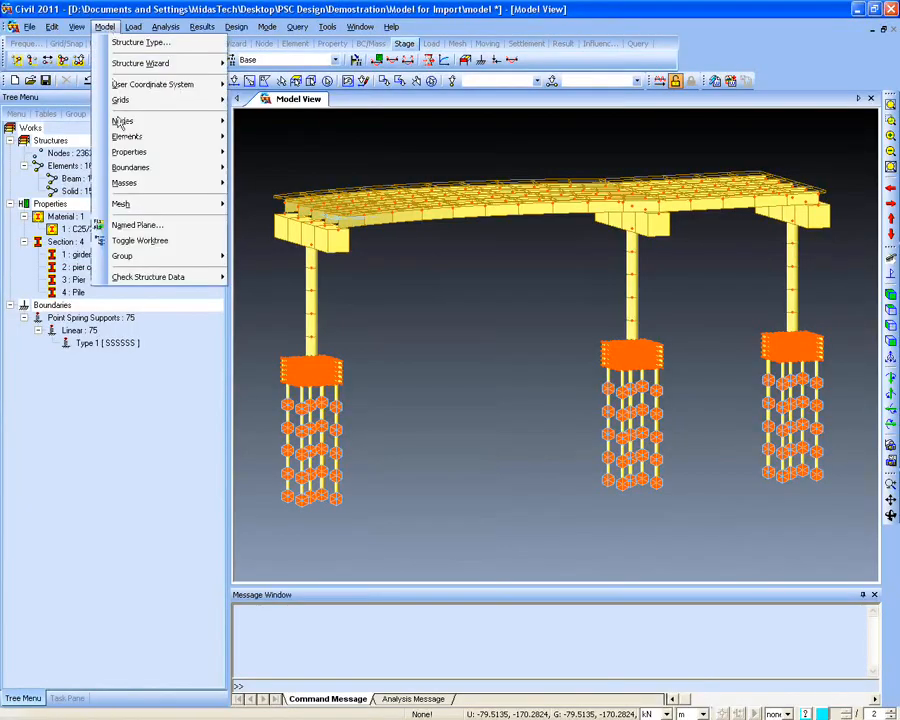
pyautogui.moveTo(145, 168)
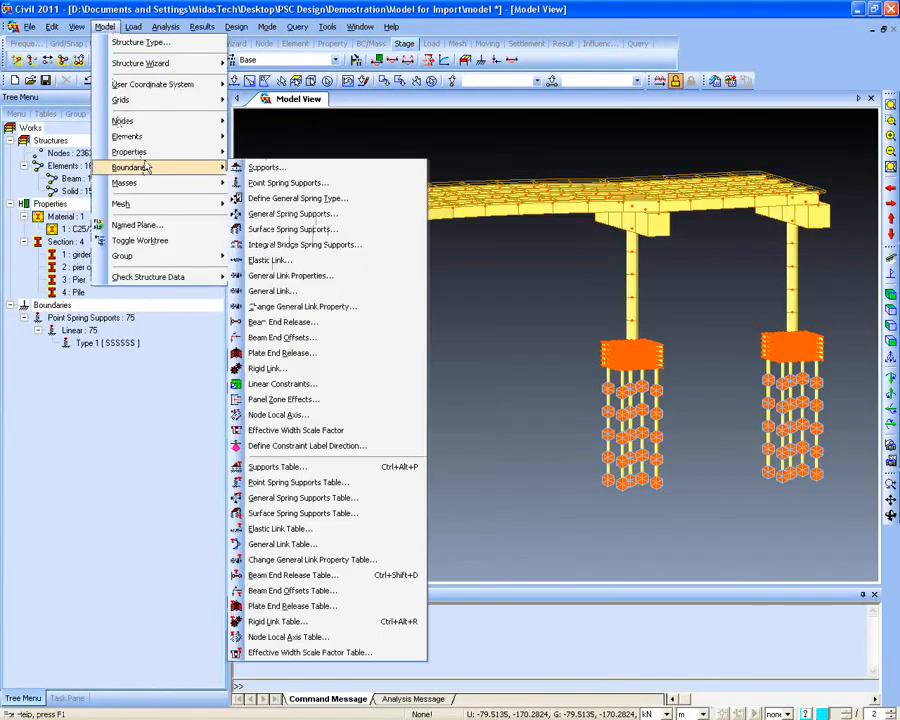
pyautogui.click(293, 229)
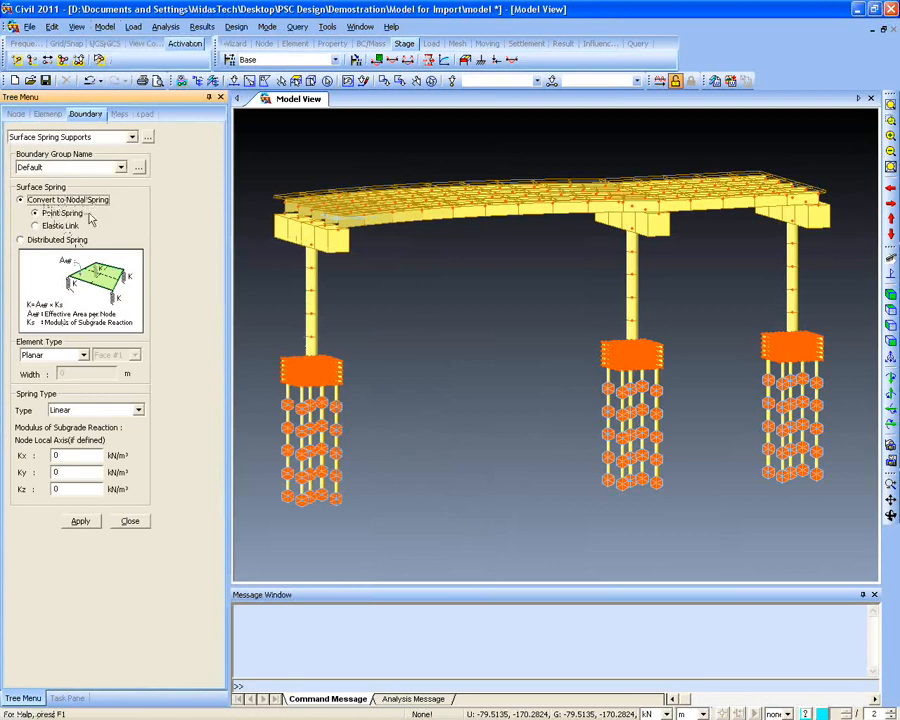
pyautogui.click(45, 240)
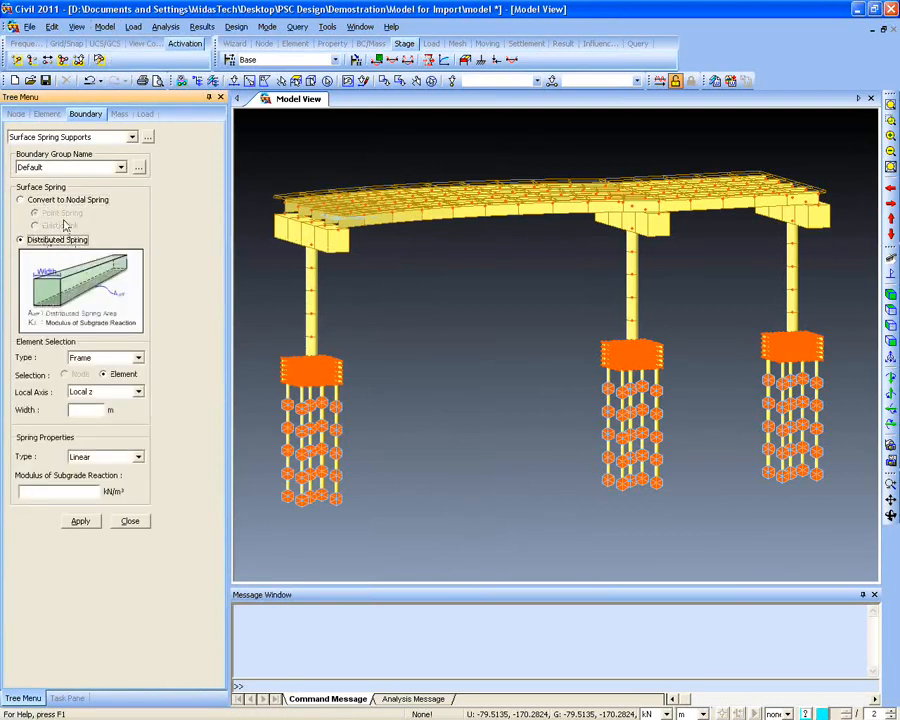
pyautogui.click(62, 200)
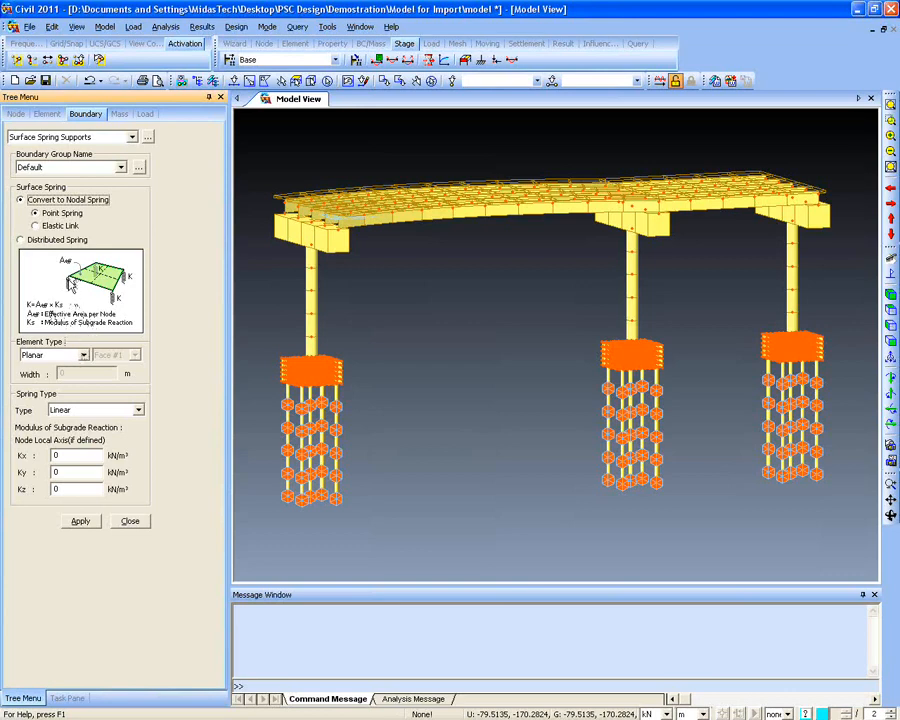
pyautogui.click(45, 240)
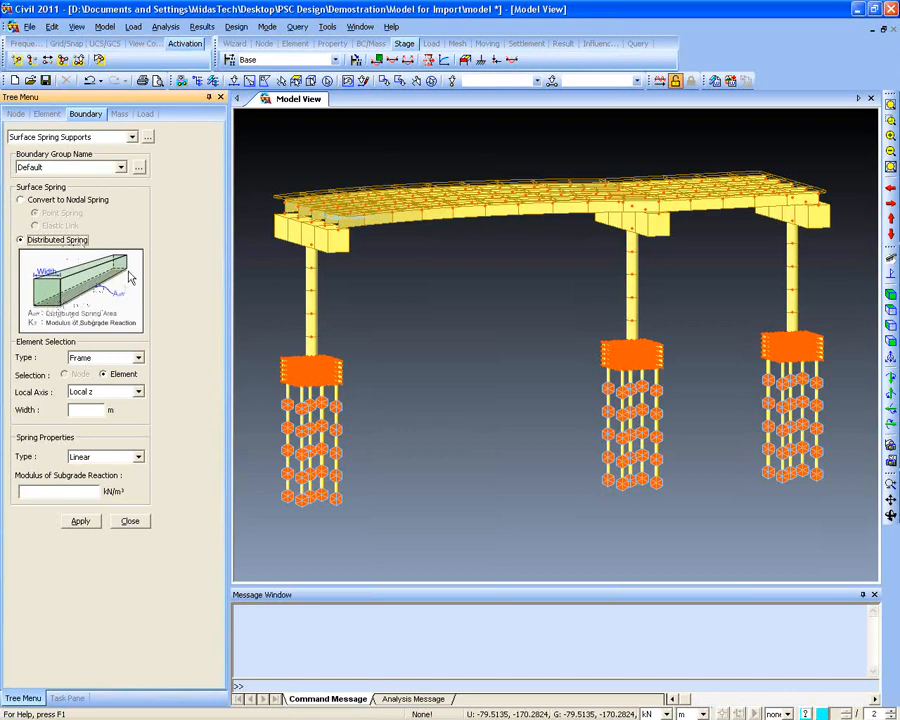
pyautogui.click(136, 360)
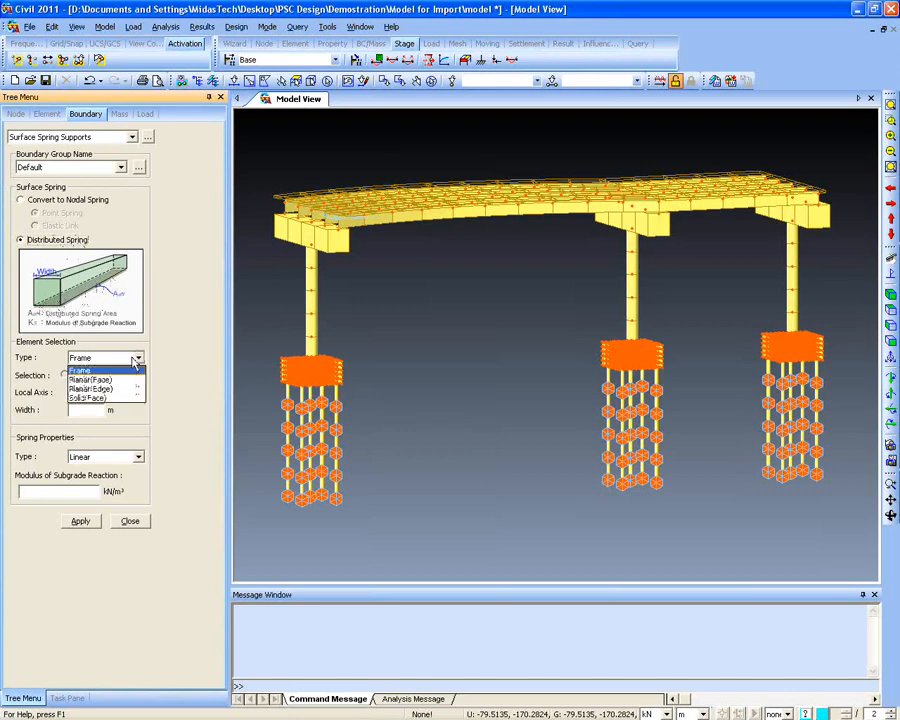
pyautogui.click(87, 397)
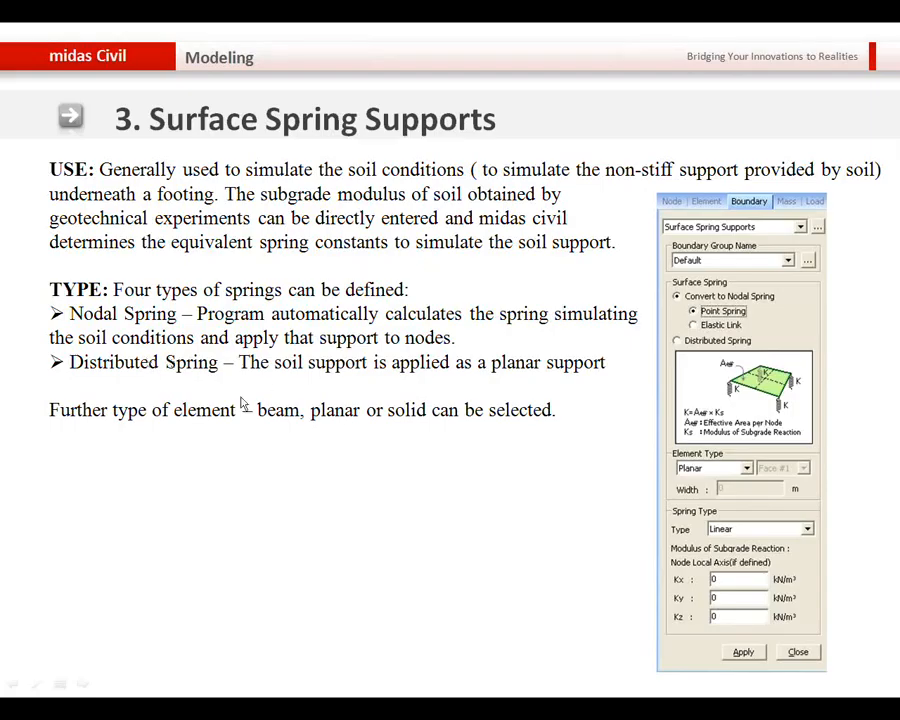
pyautogui.click(228, 368)
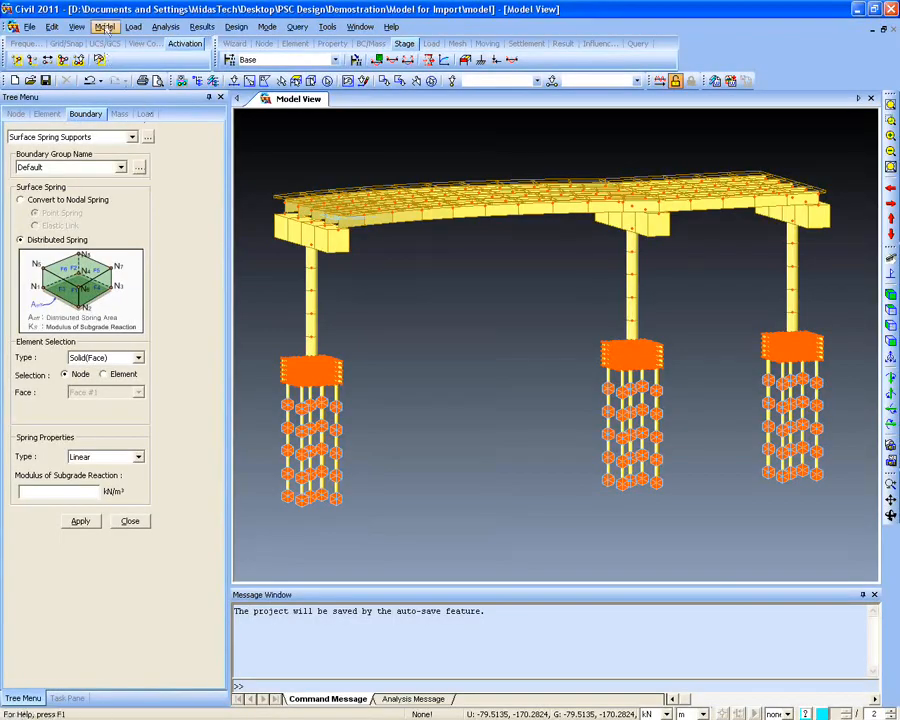
# Review the Elastic Link definition with its Multi-Linear link type
pyautogui.click(104, 26)
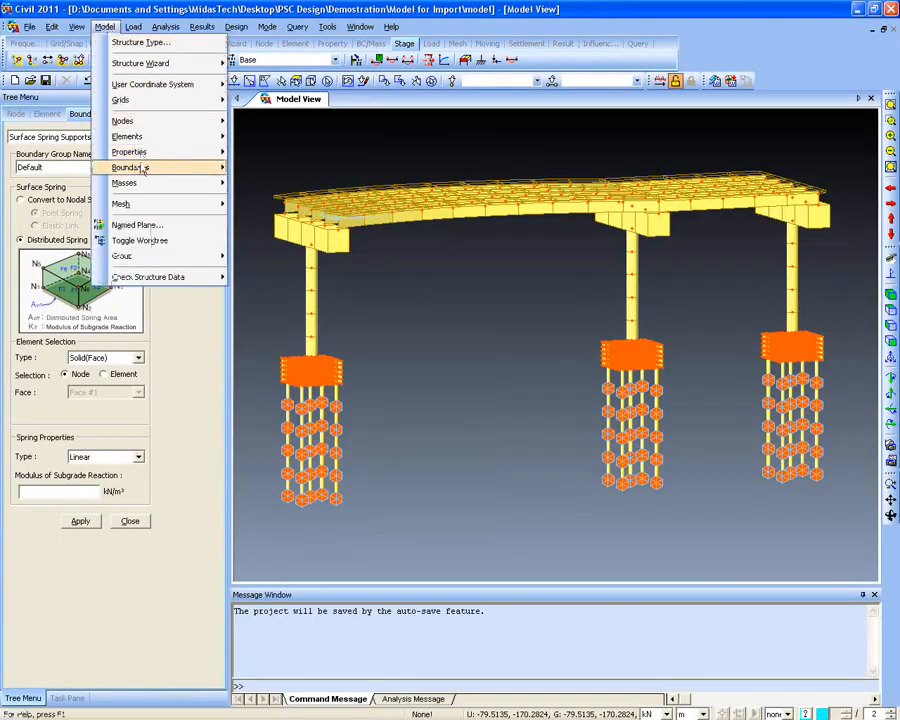
pyautogui.moveTo(144, 169)
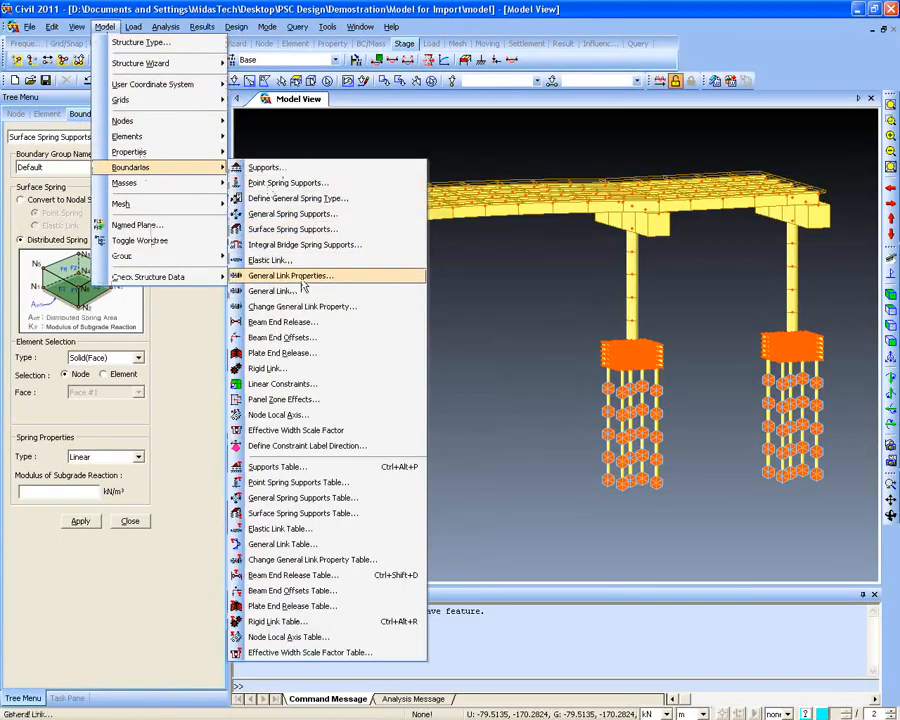
pyautogui.click(270, 259)
pyautogui.click(106, 241)
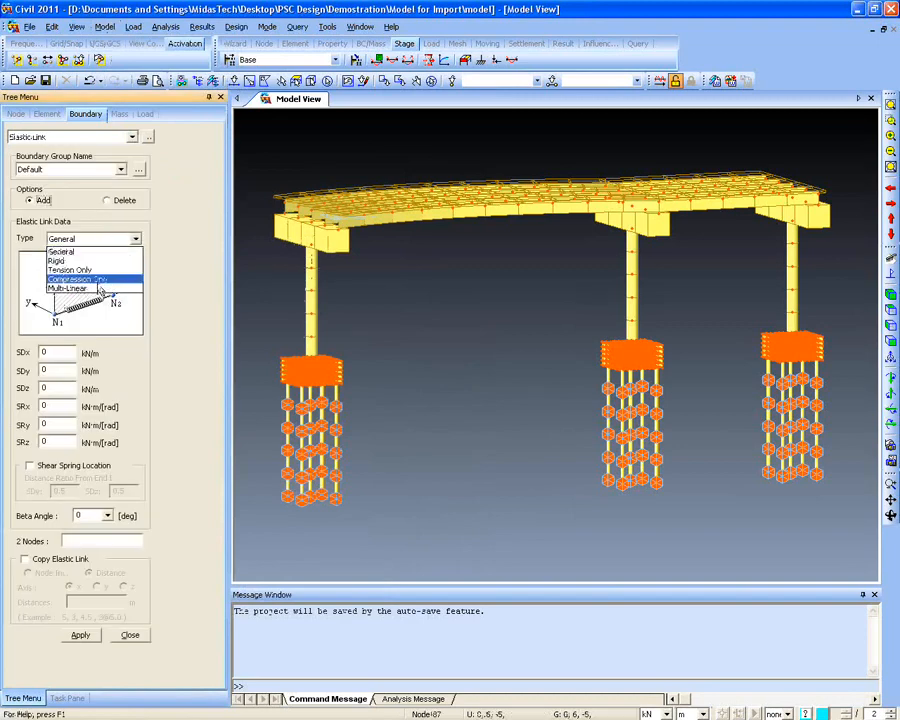
pyautogui.click(95, 288)
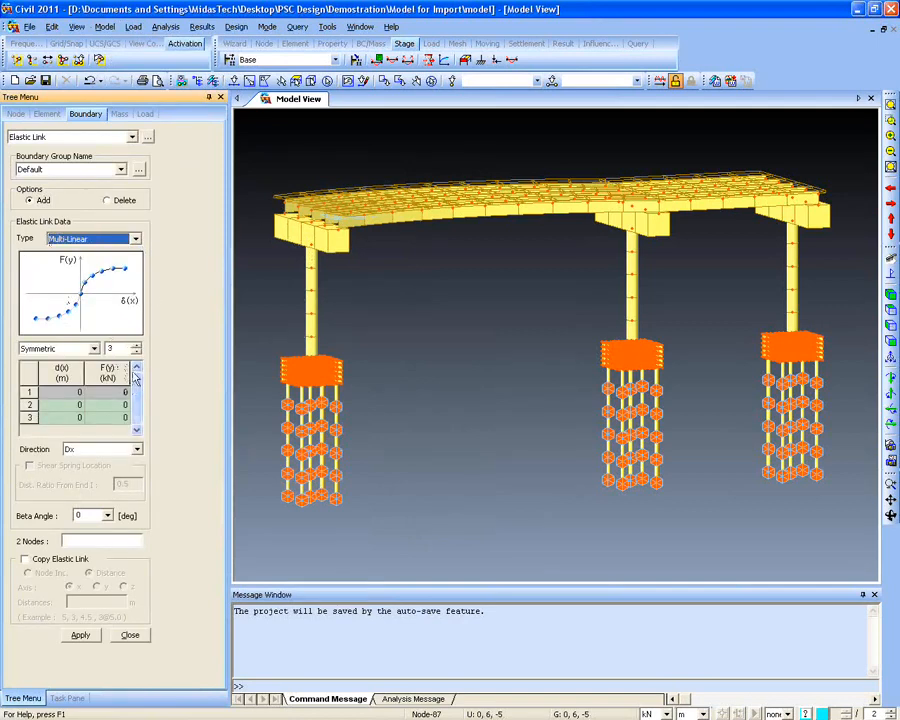
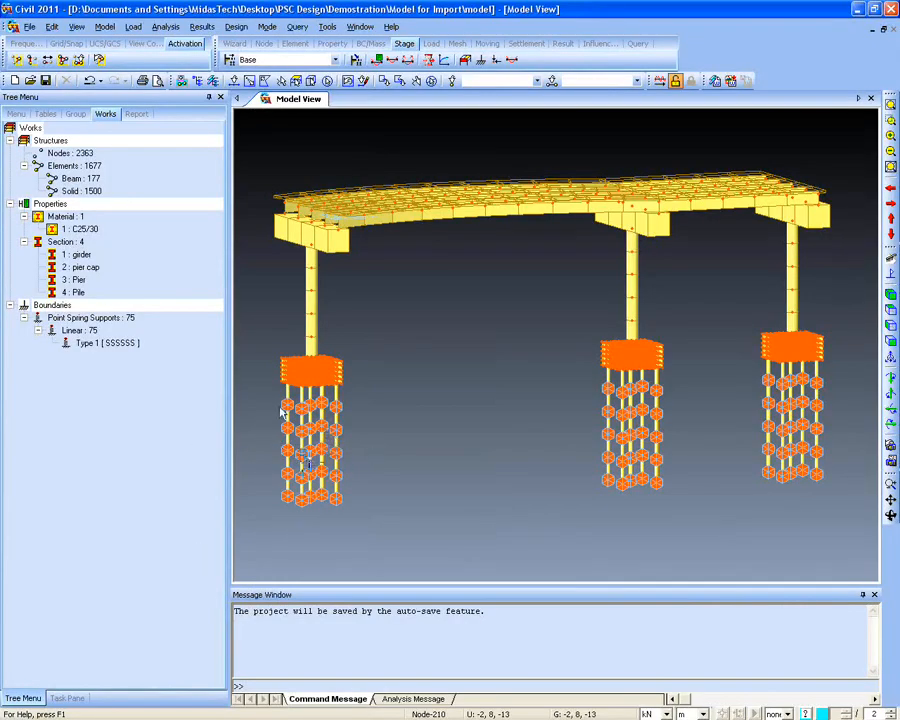
# Turn off the hidden rendering so elements show as lines, and orbit to expose the gaps between columns and pier caps
pyautogui.moveTo(330, 294)
pyautogui.mouseDown(button='middle')
pyautogui.moveTo(361, 364)
pyautogui.moveTo(339, 374)
pyautogui.moveTo(478, 472)
pyautogui.mouseUp(button='middle')
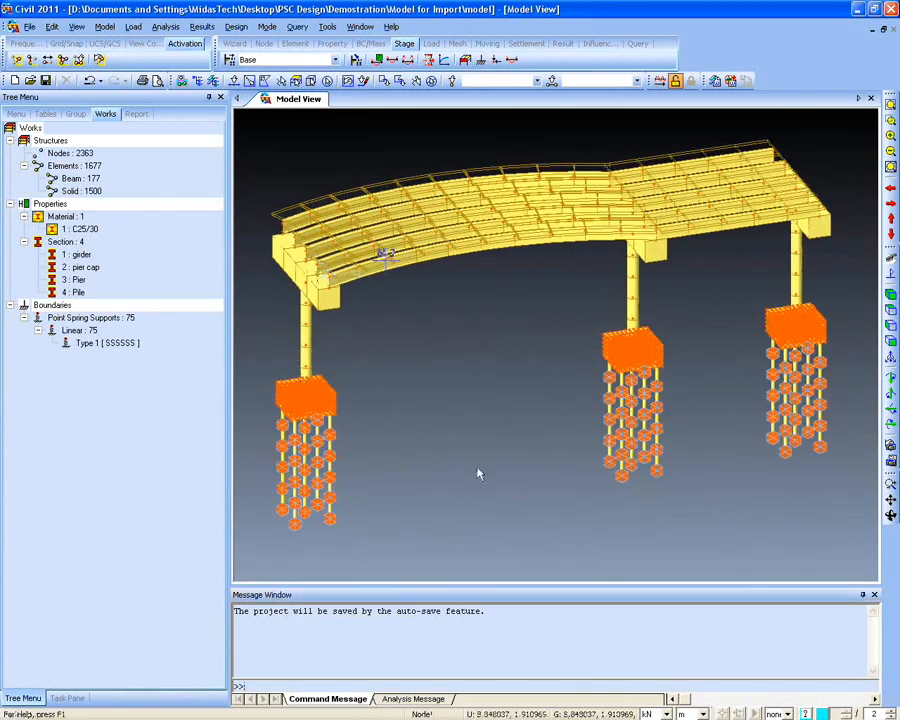
pyautogui.click(145, 45)
pyautogui.click(48, 61)
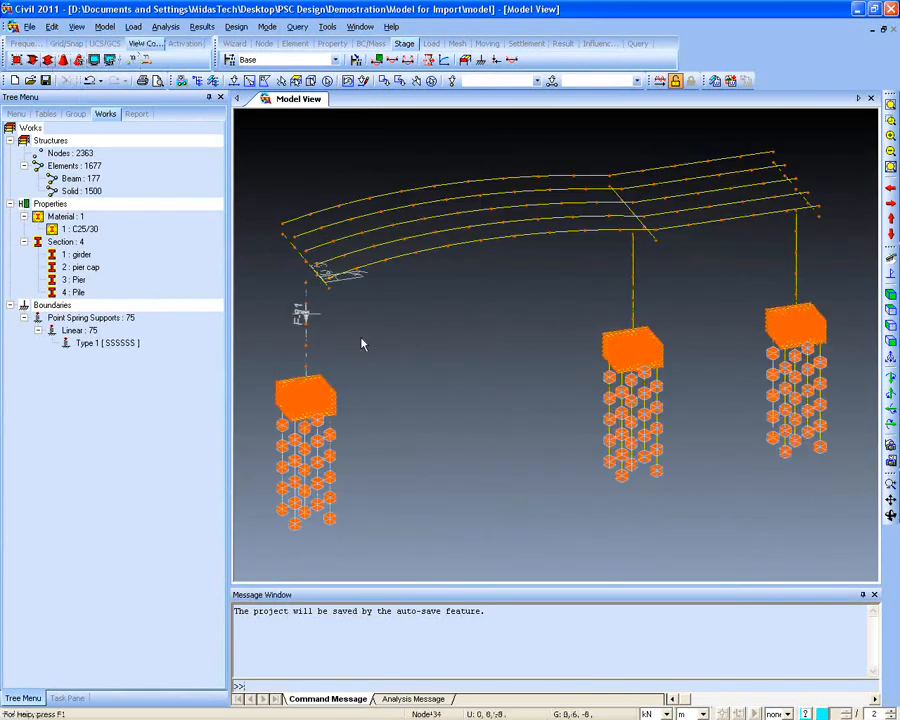
pyautogui.moveTo(363, 344); pyautogui.dragTo(394, 319, button='middle')
pyautogui.moveTo(410, 432); pyautogui.dragTo(408, 415, button='middle')
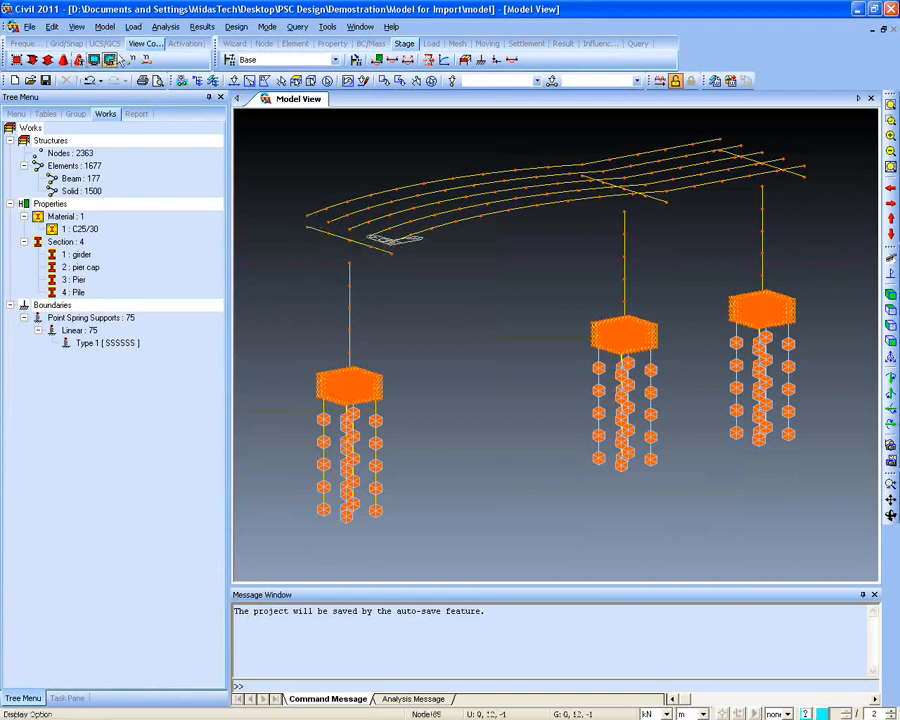
pyautogui.click(47, 60)
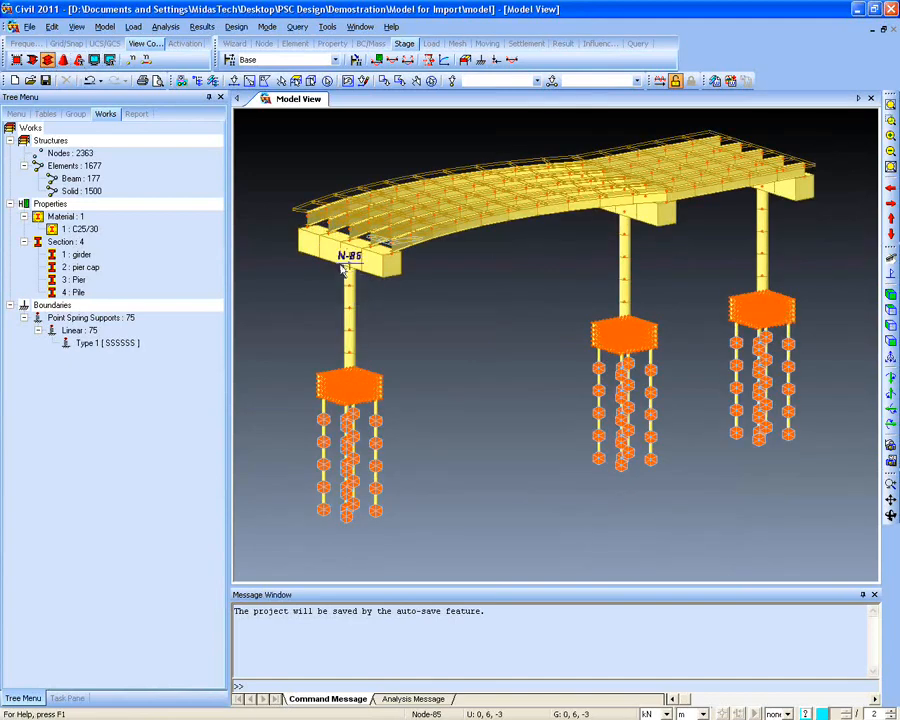
pyautogui.click(47, 60)
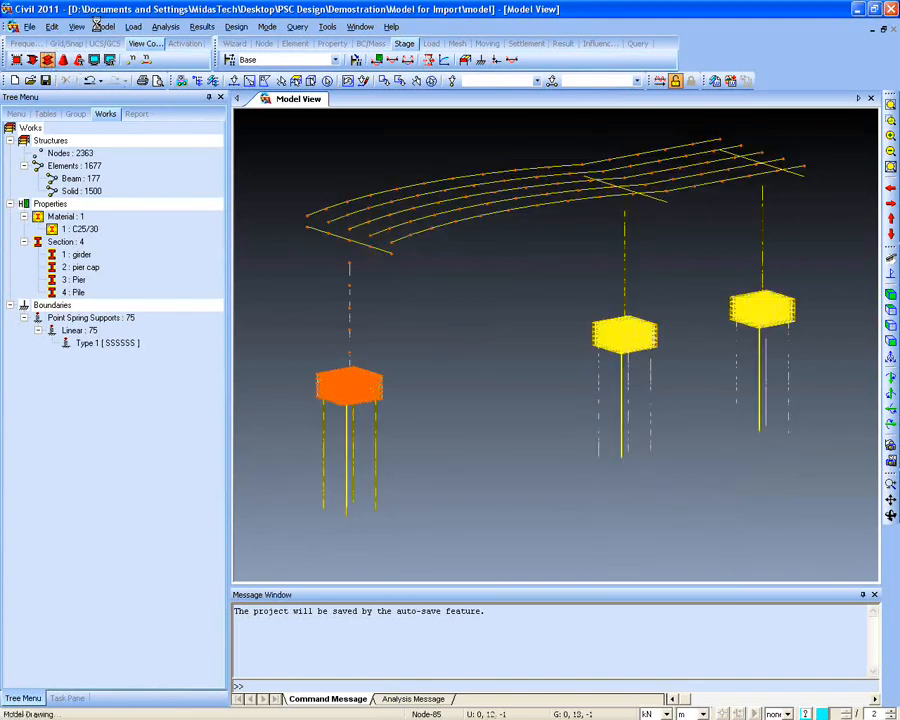
# Define a rigid link with the first column's top node 86 as master and all six degrees of freedom (DX to RZ) enabled
pyautogui.click(104, 26)
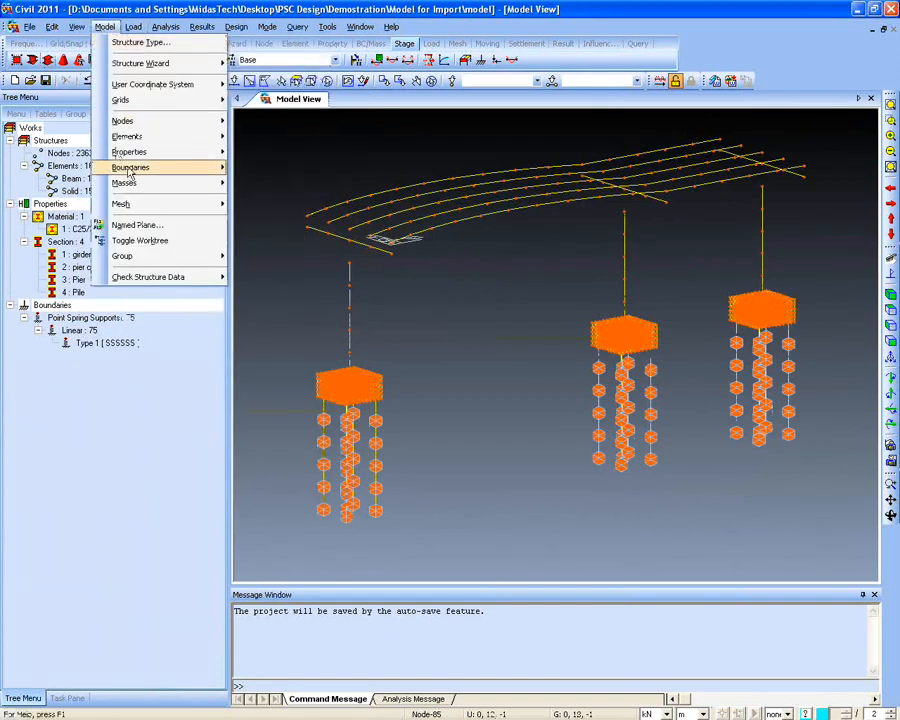
pyautogui.moveTo(130, 172)
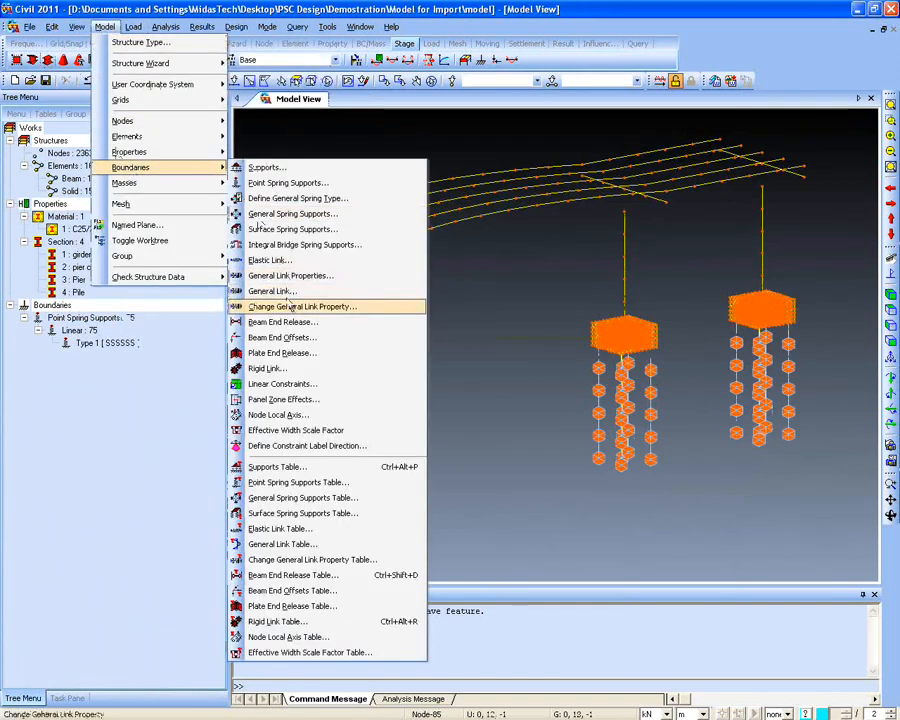
pyautogui.click(285, 368)
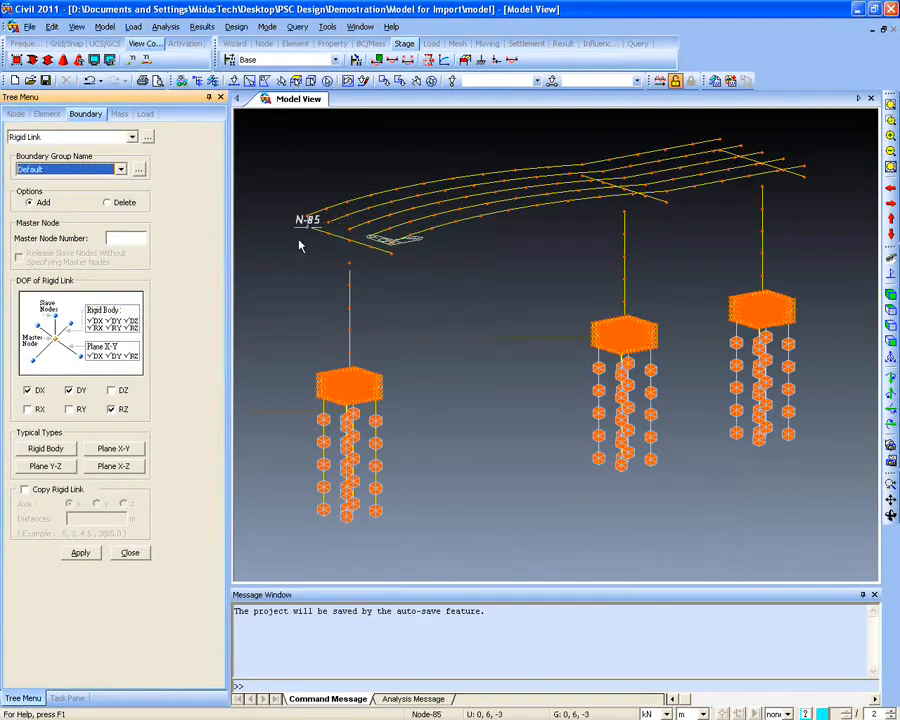
pyautogui.click(128, 239)
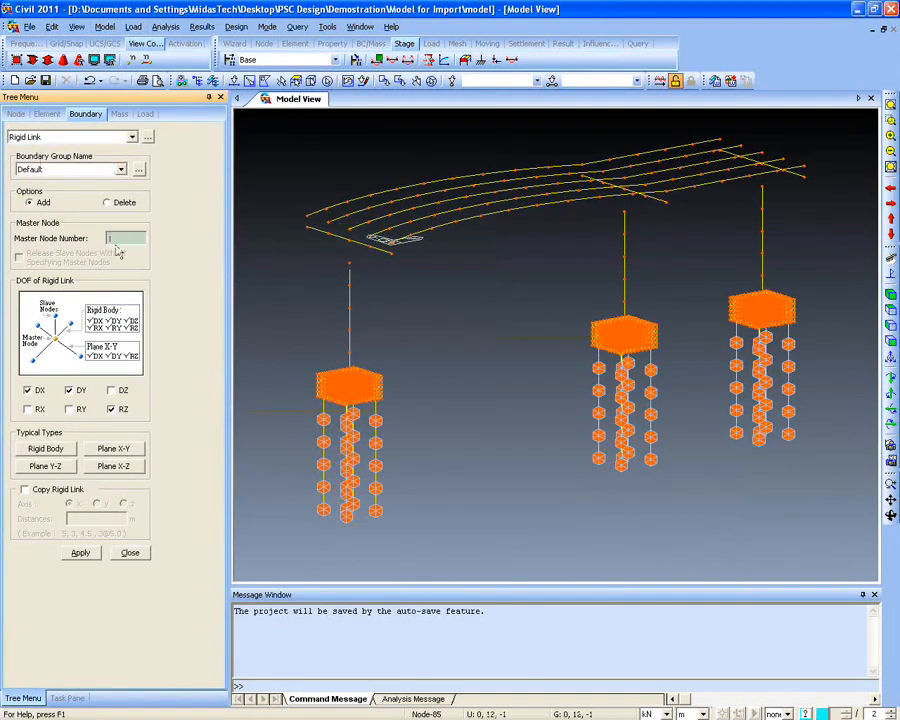
pyautogui.click(340, 278)
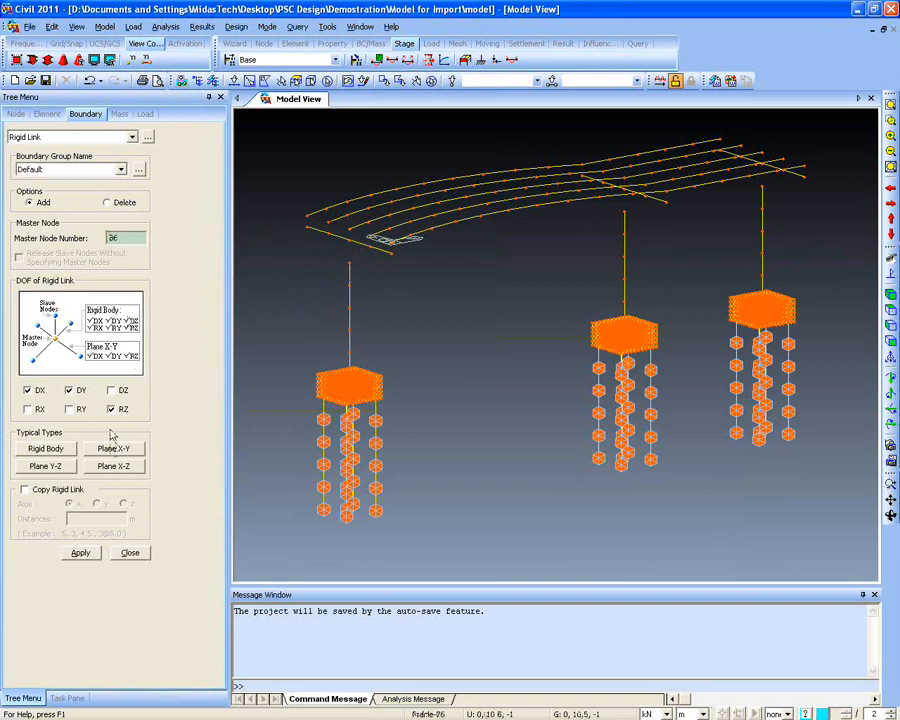
pyautogui.click(114, 391)
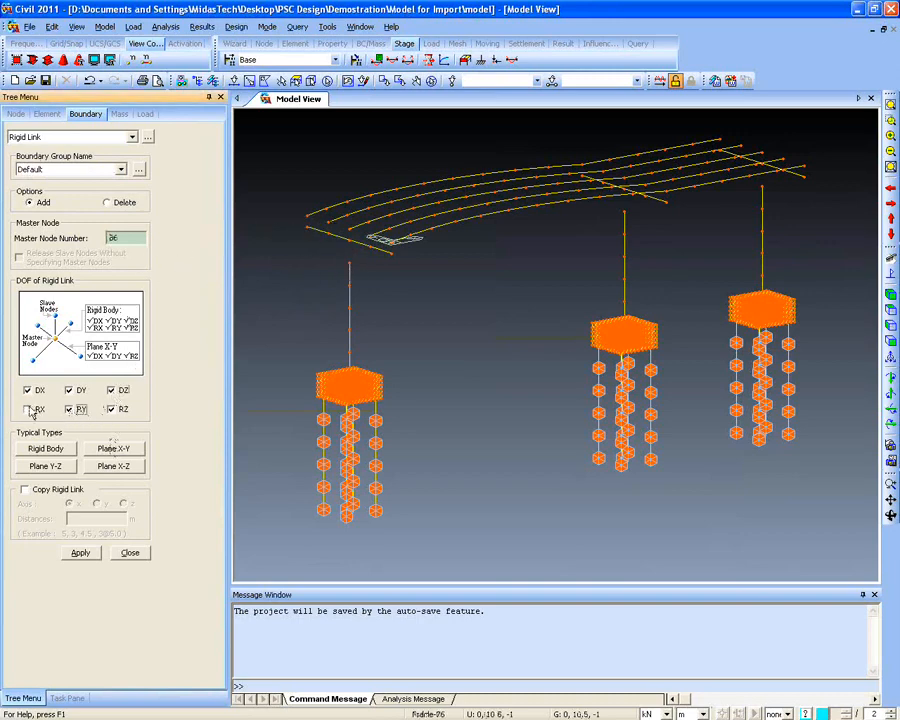
# Apply the rigid link to pier cap node 83 above the first column, copying it along the x axis at distances 30 and 15 m
pyautogui.click(233, 80)
pyautogui.click(345, 238)
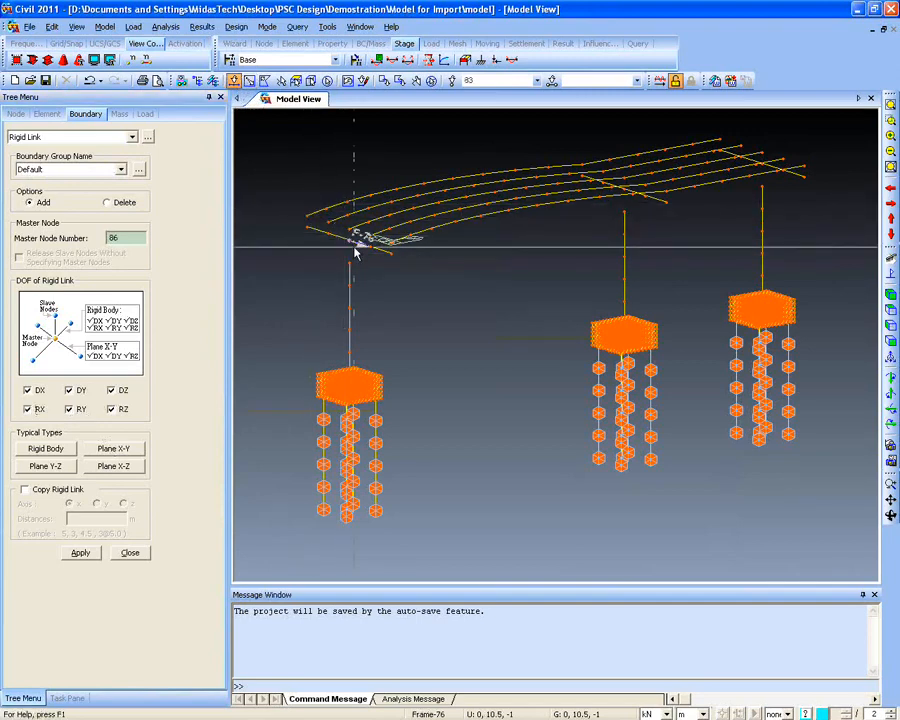
pyautogui.click(58, 490)
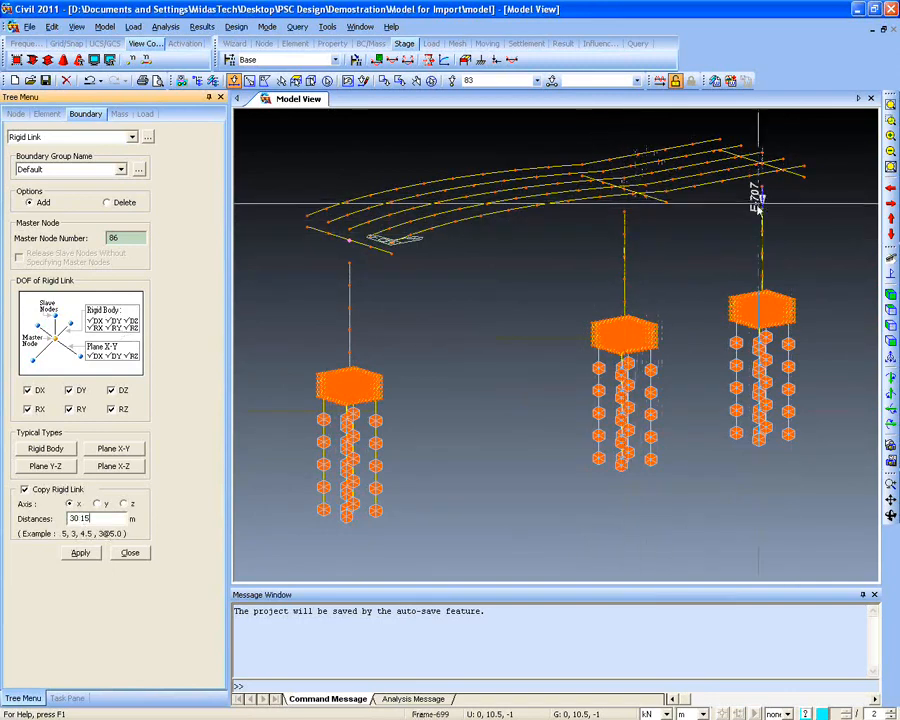
pyautogui.click(80, 553)
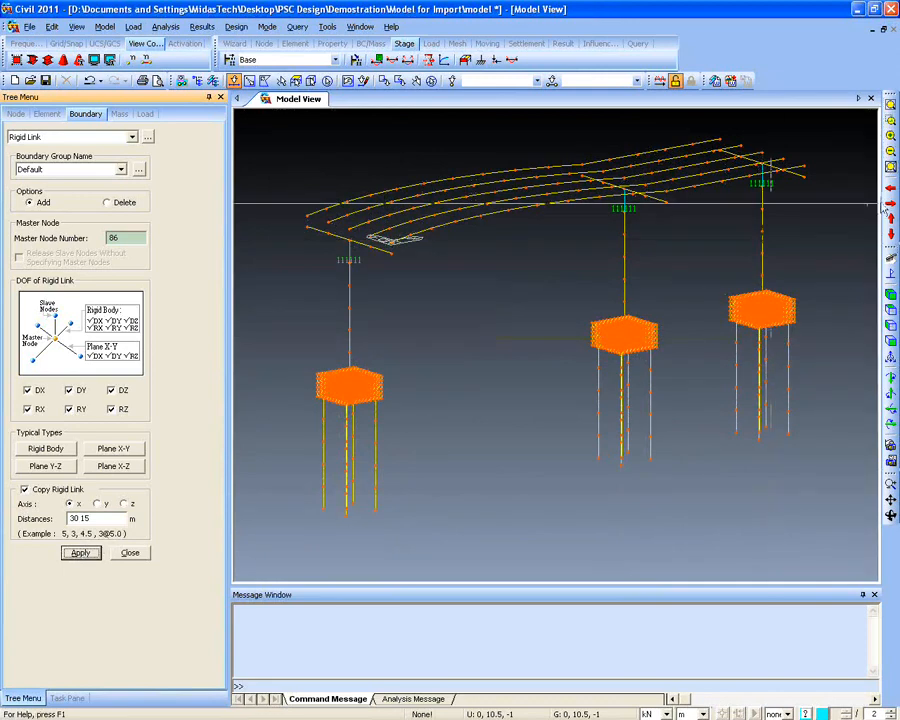
# Examine the junction between the first column and its solid pile cap in both hidden and wireframe rendering
pyautogui.click(890, 120)
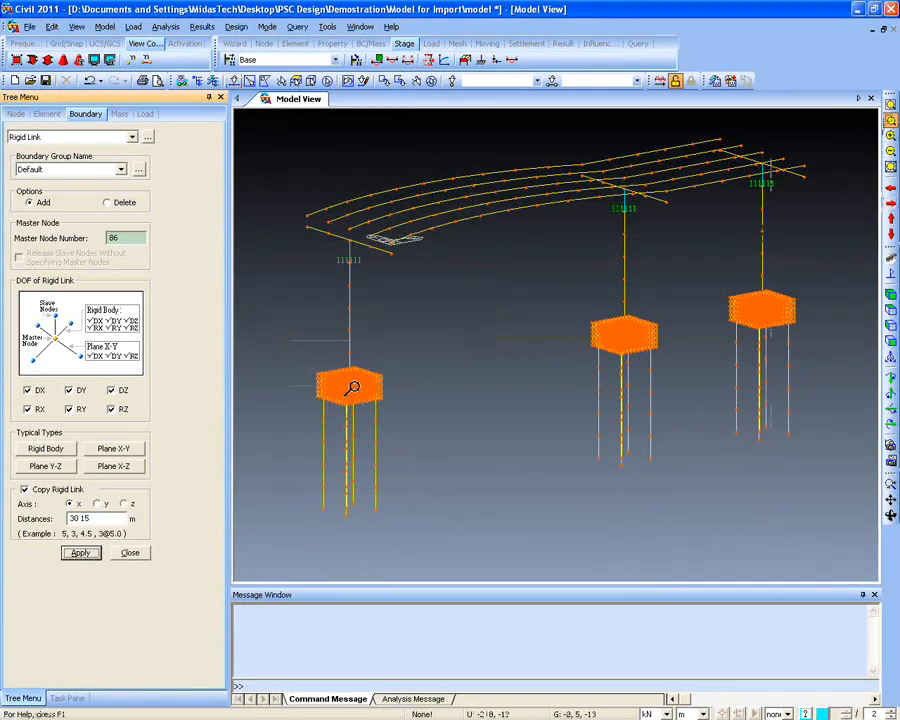
pyautogui.moveTo(297, 312); pyautogui.dragTo(426, 440)
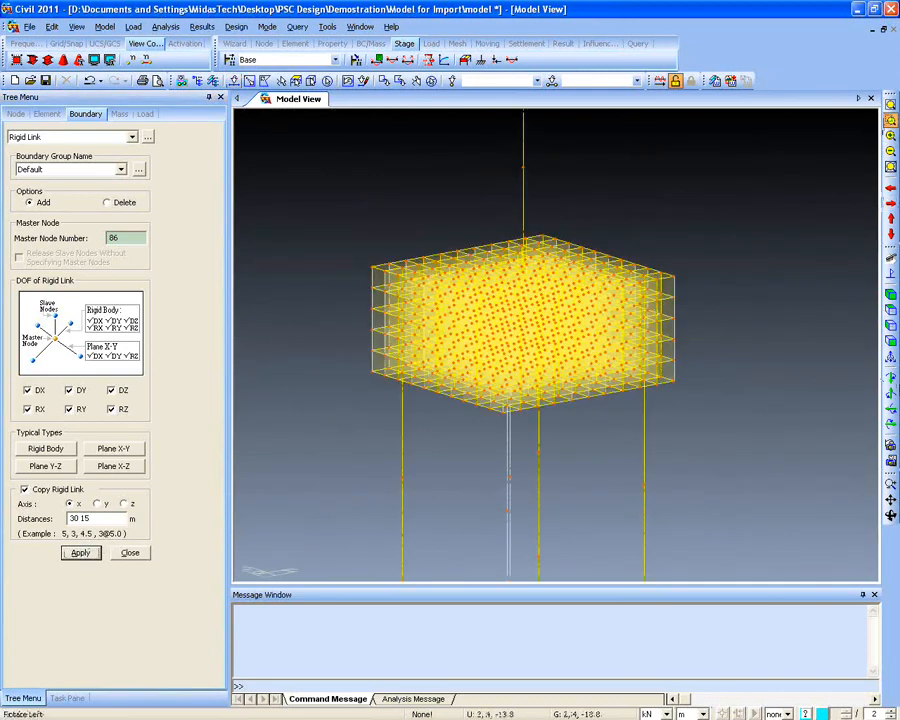
pyautogui.click(47, 60)
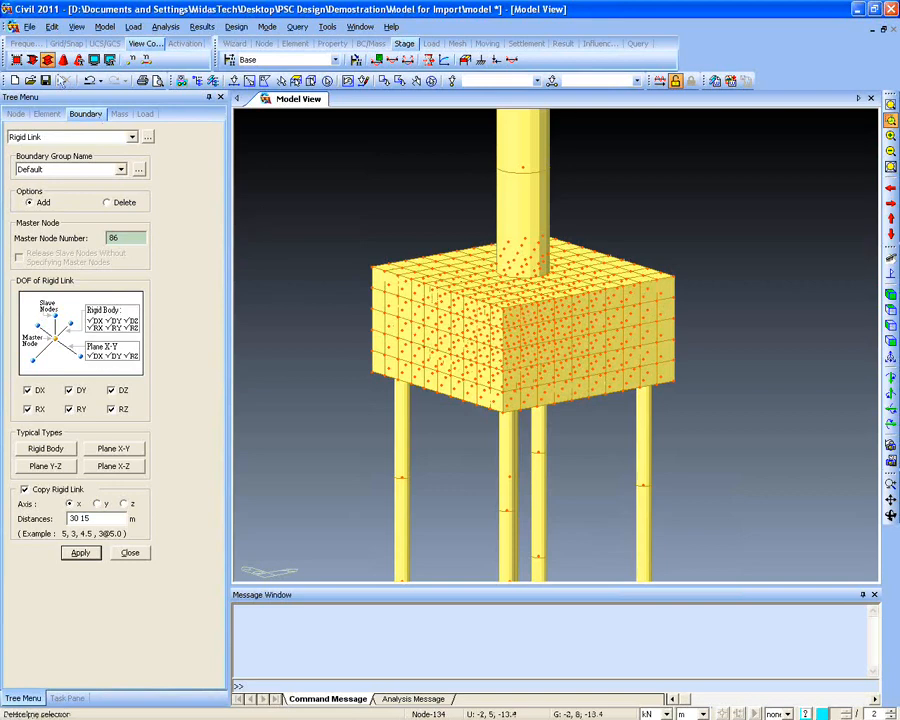
pyautogui.click(47, 60)
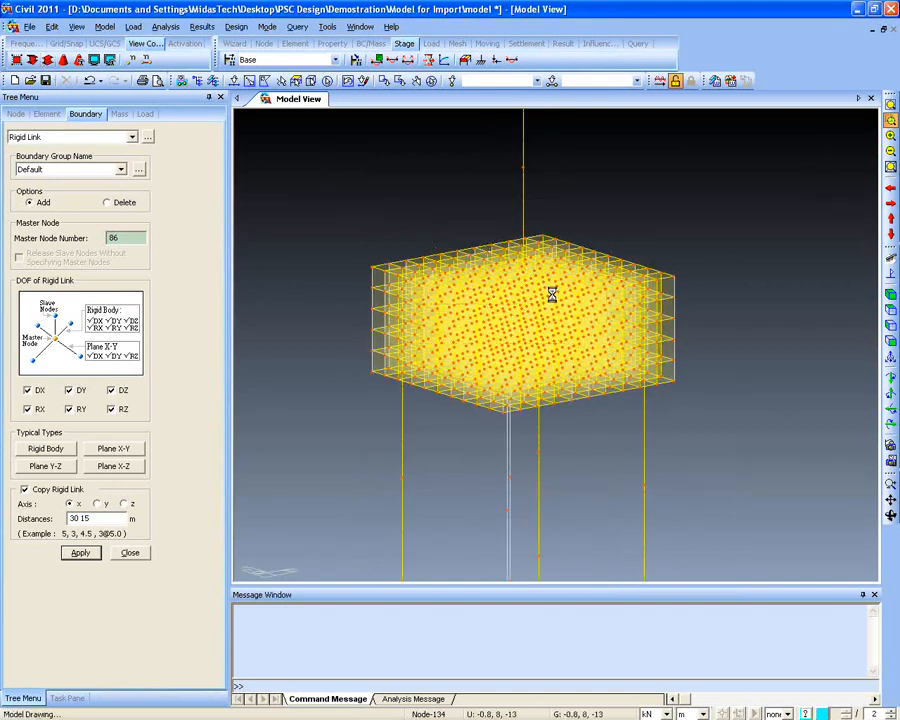
pyautogui.scroll(4, 540, 290)
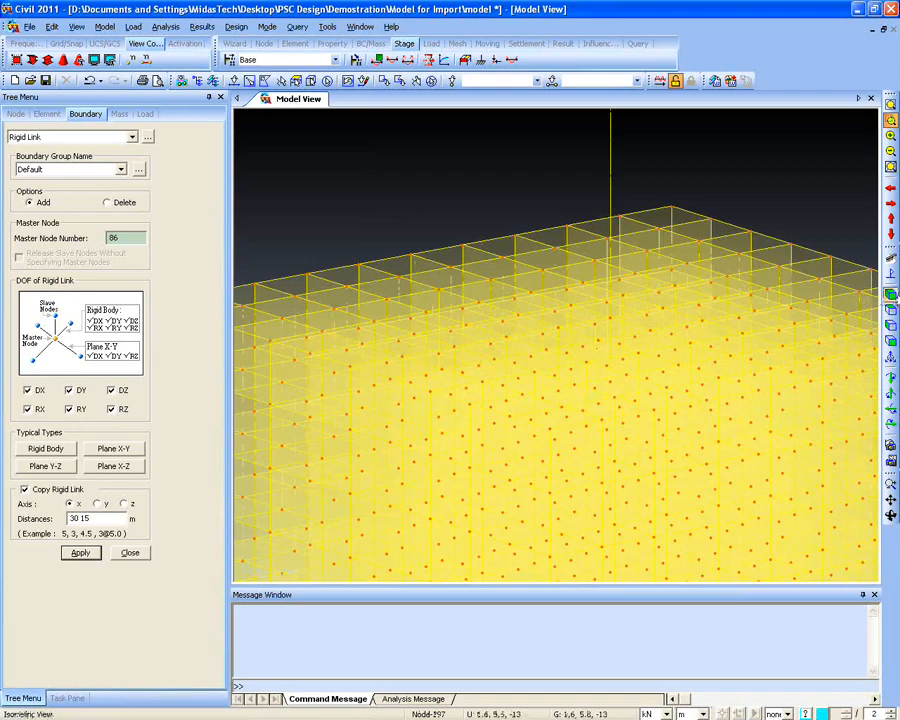
pyautogui.click(890, 293)
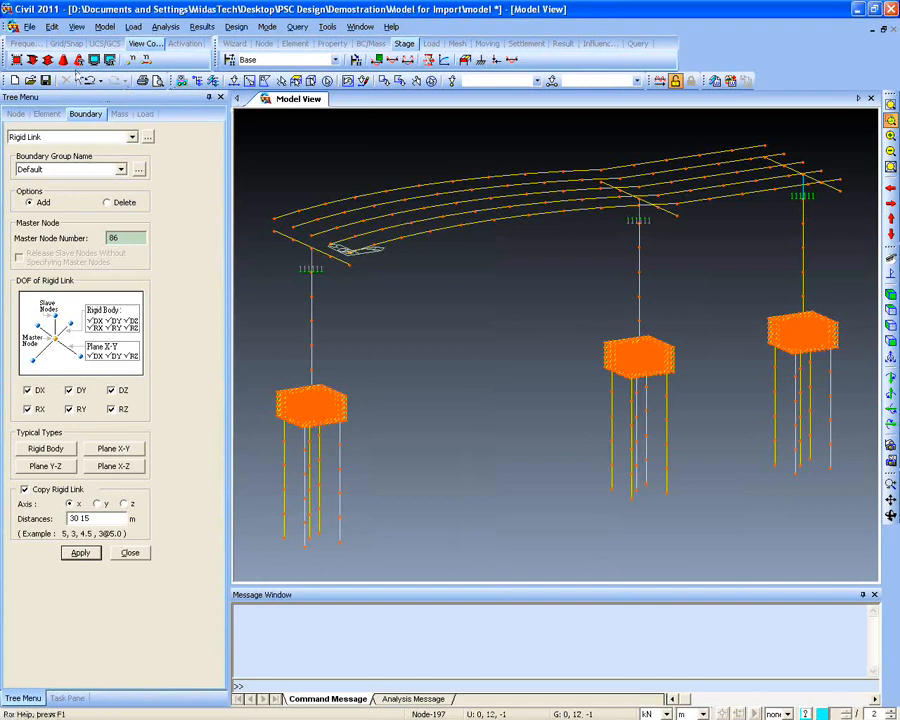
# Select the pile caps' top-face nodes by XY plane at Z -13 m plus the first column's lowest element, and activate only these
pyautogui.click(296, 81)
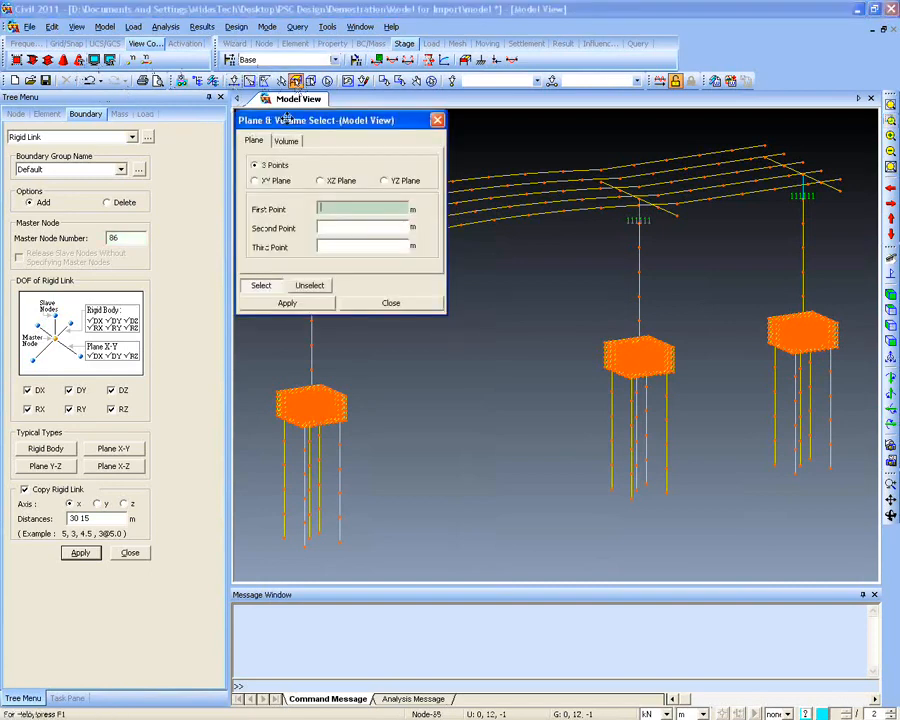
pyautogui.moveTo(289, 120); pyautogui.dragTo(153, 102)
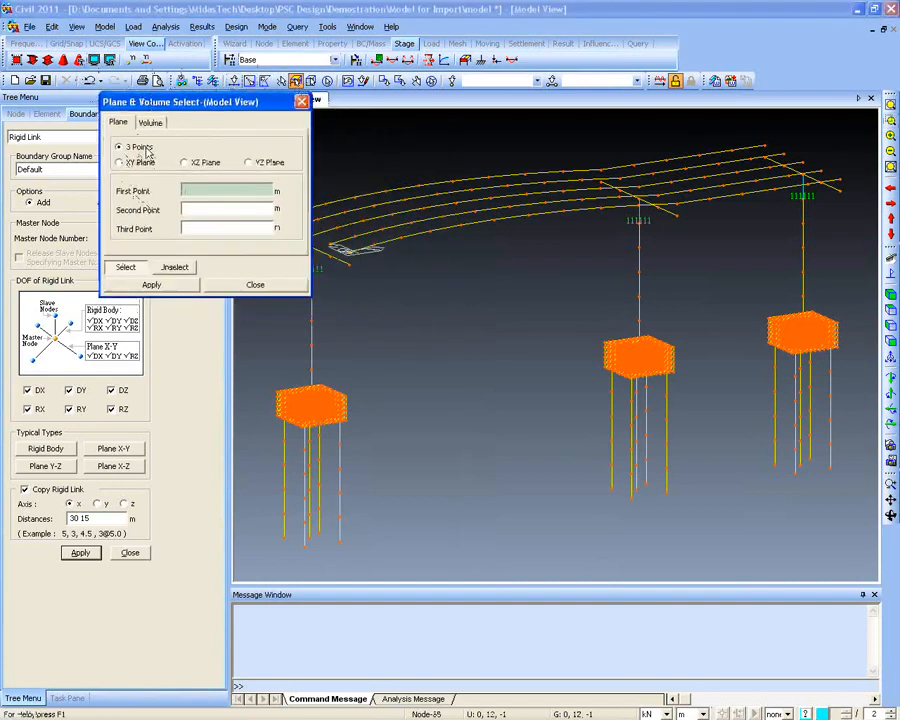
pyautogui.click(142, 164)
pyautogui.moveTo(190, 102); pyautogui.dragTo(165, 99)
pyautogui.click(276, 394)
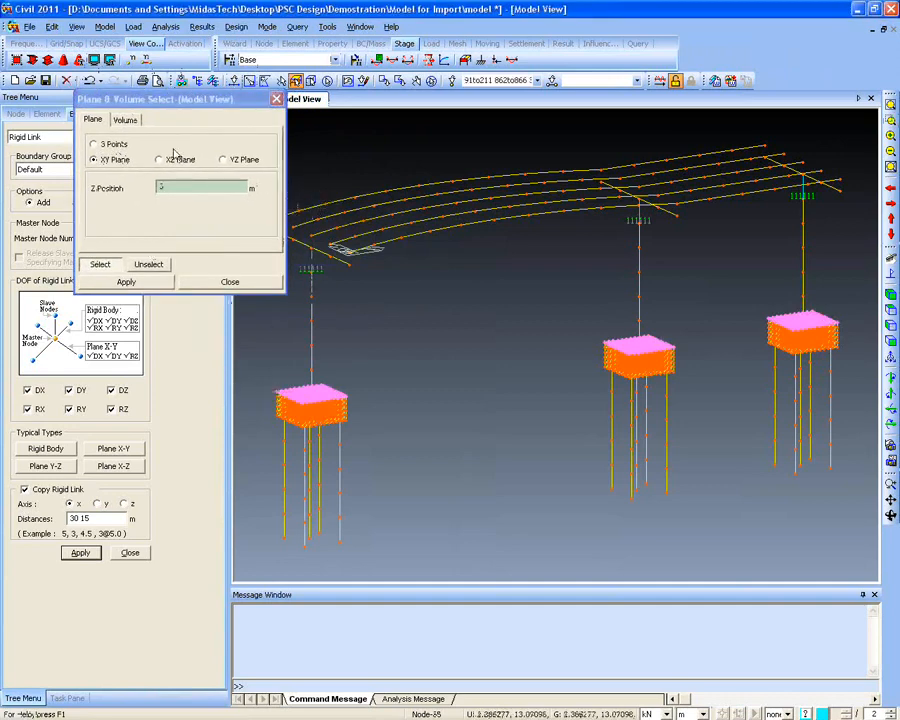
pyautogui.moveTo(235, 102); pyautogui.dragTo(211, 109)
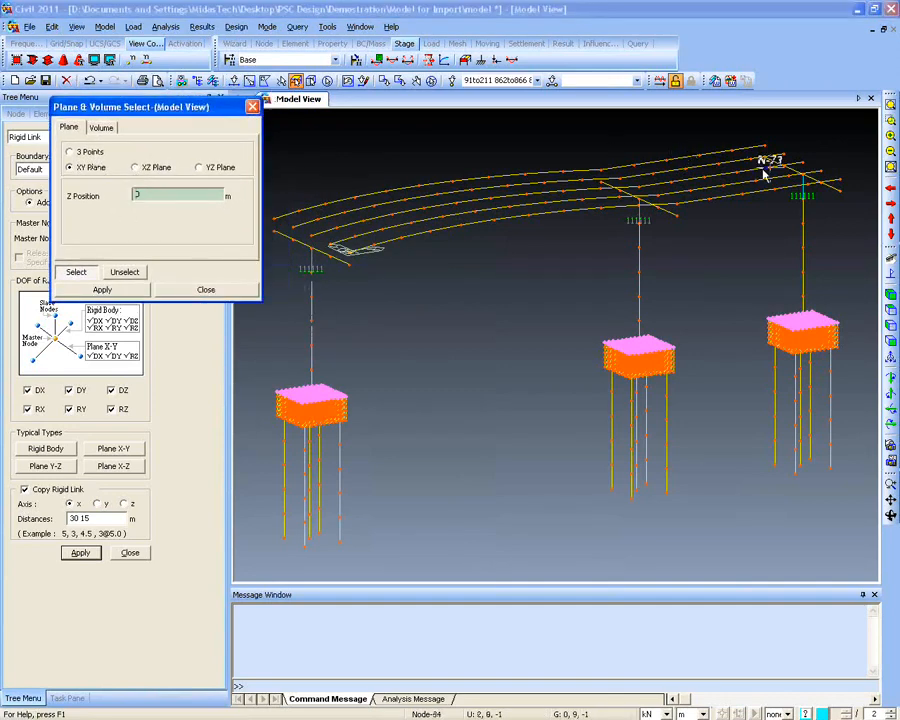
pyautogui.click(265, 81)
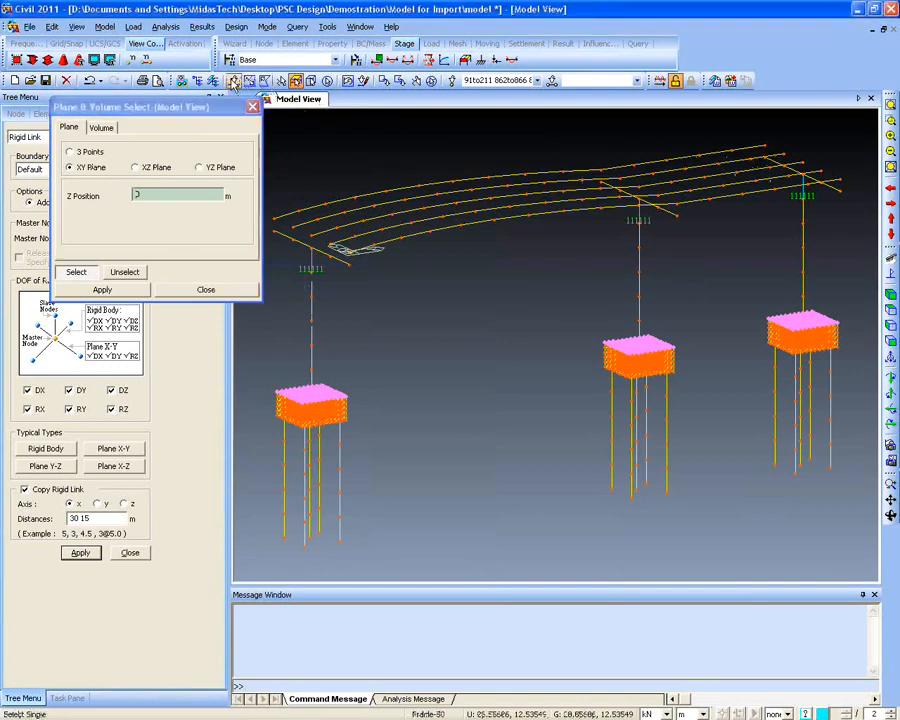
pyautogui.click(308, 378)
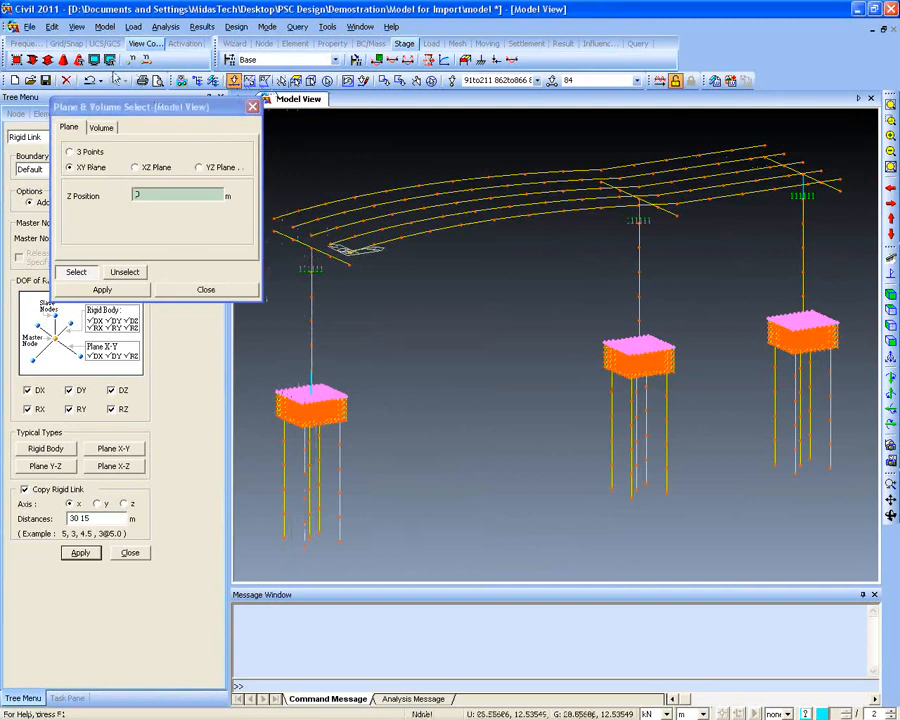
pyautogui.click(183, 44)
pyautogui.click(17, 60)
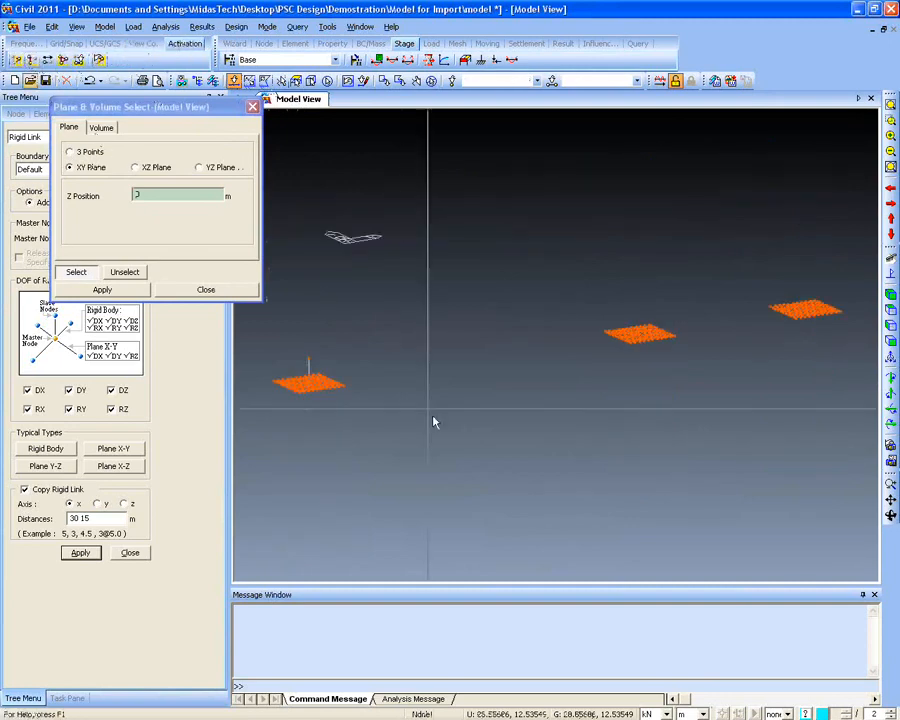
# Isolate the first foundation by activating only its lowest column element and its pile cap's top-face nodes
pyautogui.moveTo(147, 100); pyautogui.dragTo(98, 166)
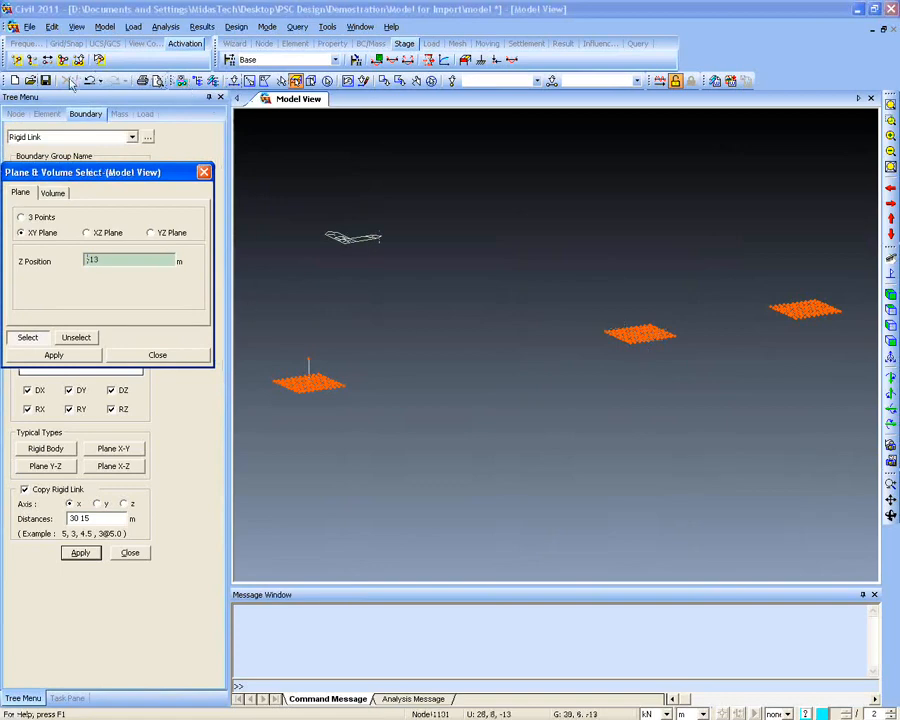
pyautogui.click(233, 80)
pyautogui.moveTo(274, 330); pyautogui.dragTo(400, 436)
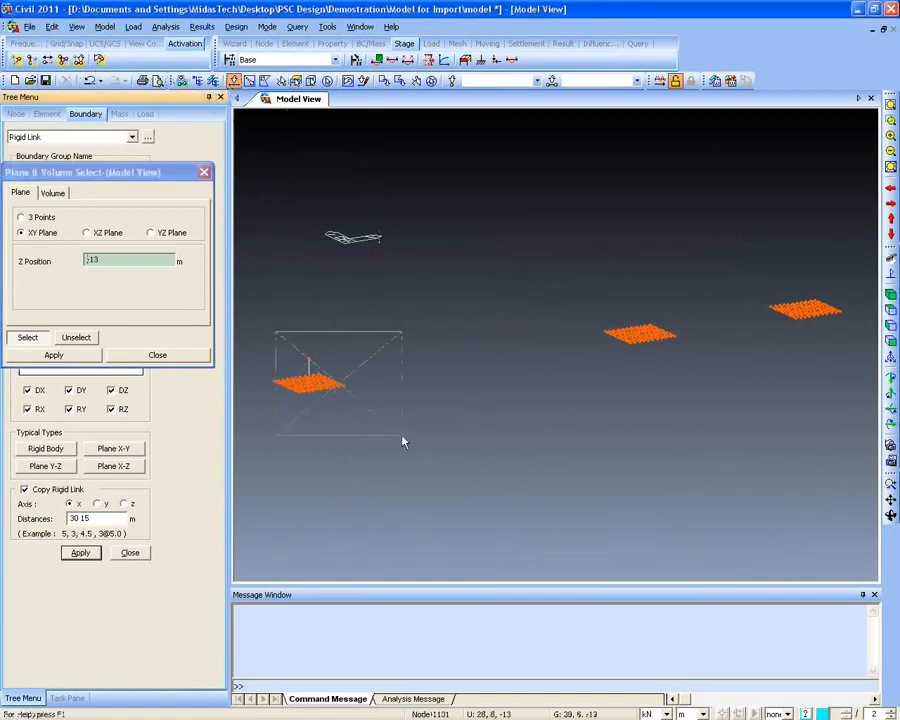
pyautogui.click(16, 60)
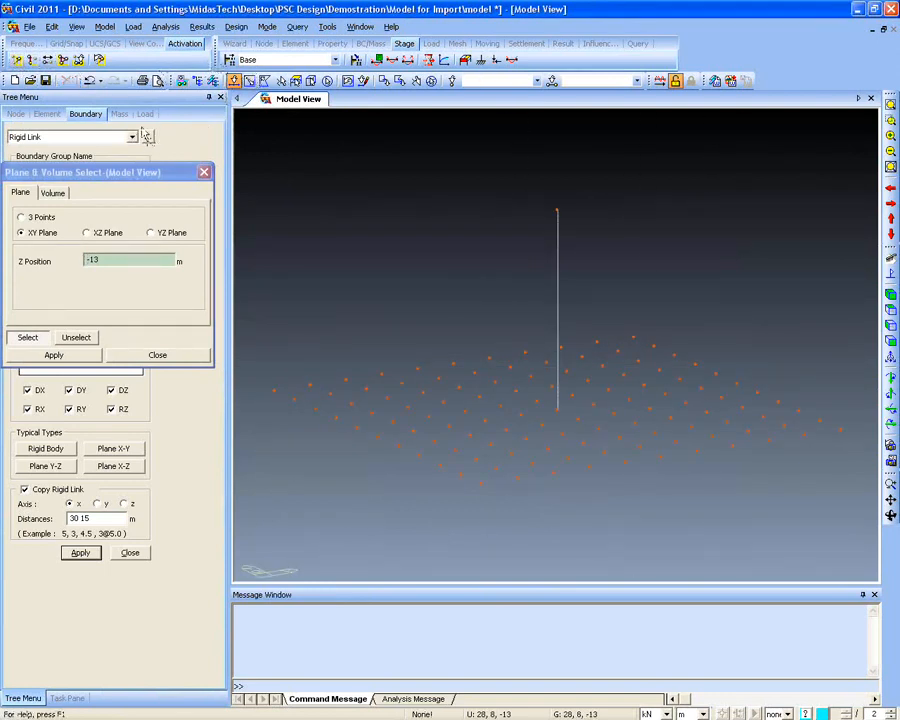
# Turn on hidden rendering and node numbers for the isolated column element and pile cap nodes
pyautogui.click(145, 43)
pyautogui.click(47, 60)
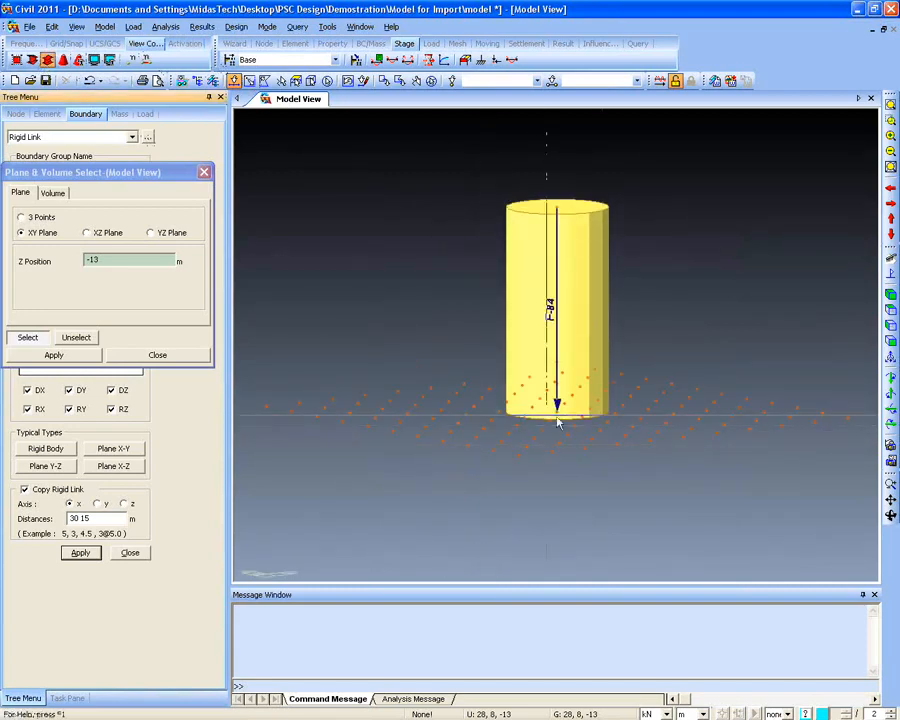
pyautogui.moveTo(584, 397); pyautogui.dragTo(566, 404, button='middle')
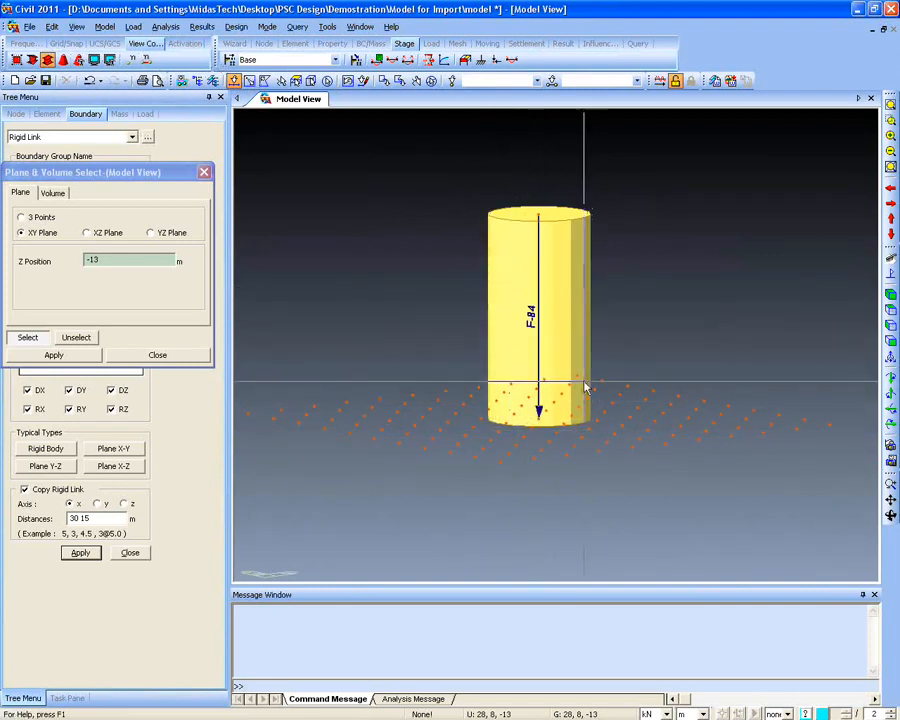
pyautogui.click(890, 309)
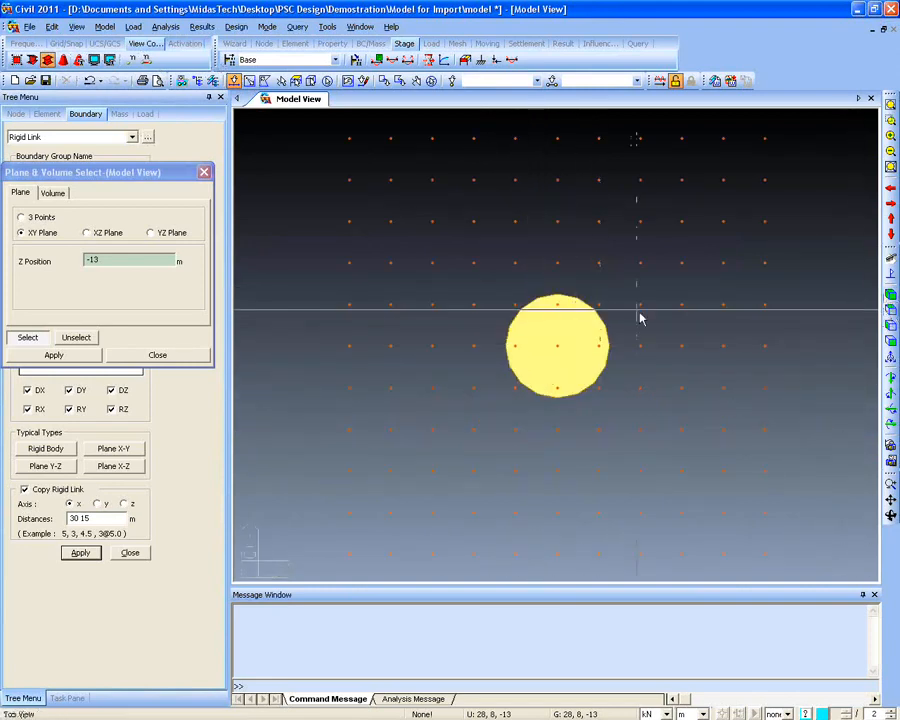
pyautogui.keyDown('ctrl'); pyautogui.moveTo(635, 428); pyautogui.dragTo(653, 376, button='middle'); pyautogui.keyUp('ctrl')
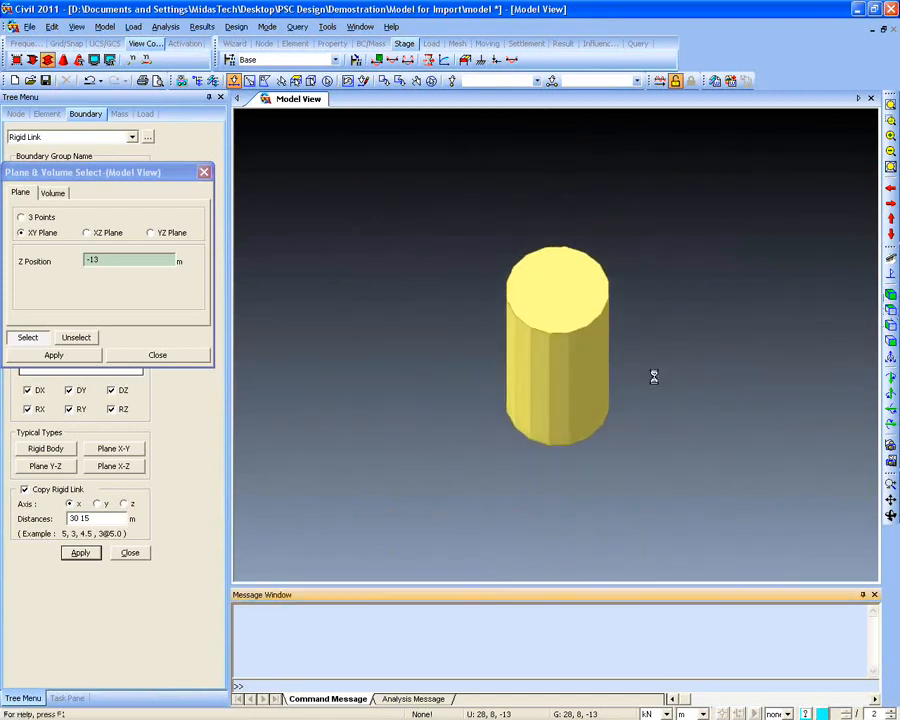
pyautogui.click(127, 62)
# Examine the node numbers at the column's top and on the pile cap surface within the column's footprint
pyautogui.keyDown('ctrl'); pyautogui.moveTo(596, 390); pyautogui.dragTo(609, 283, button='middle'); pyautogui.keyUp('ctrl')
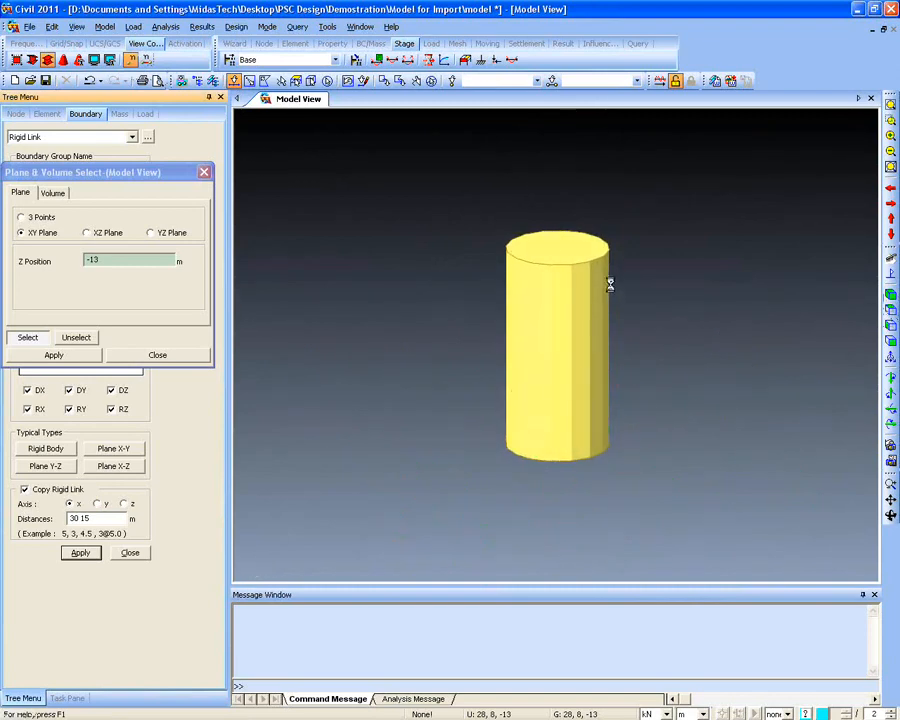
pyautogui.click(891, 120)
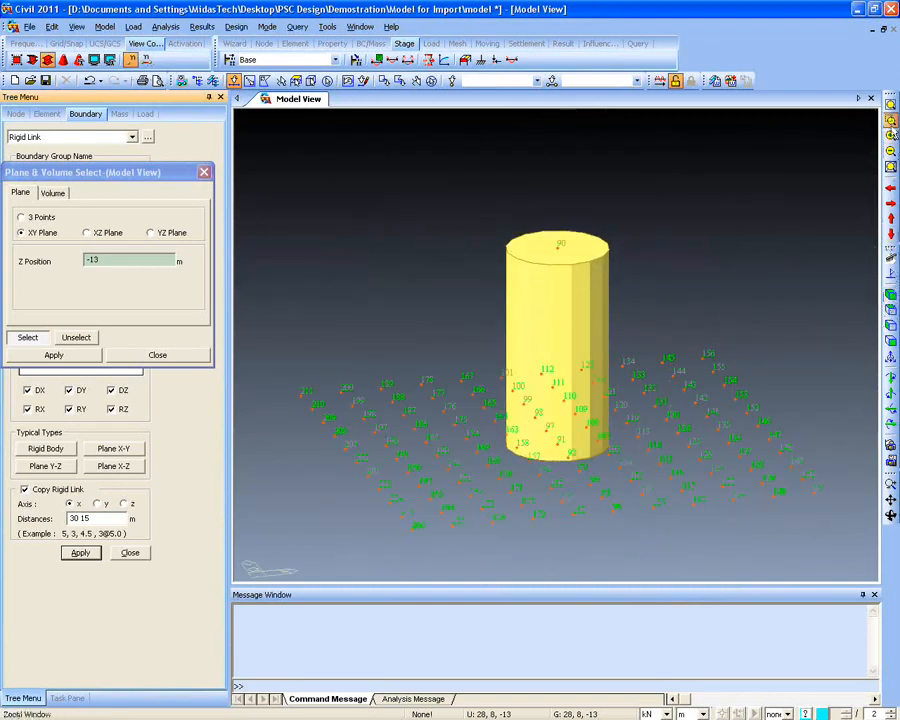
pyautogui.moveTo(506, 205); pyautogui.dragTo(618, 290)
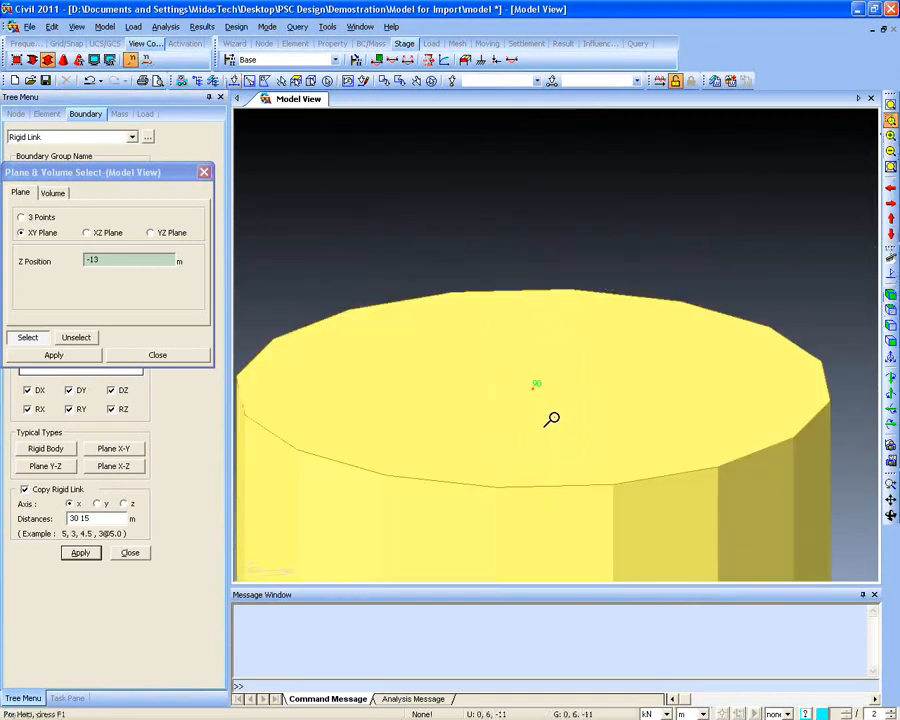
pyautogui.moveTo(569, 418); pyautogui.dragTo(620, 340, button='middle')
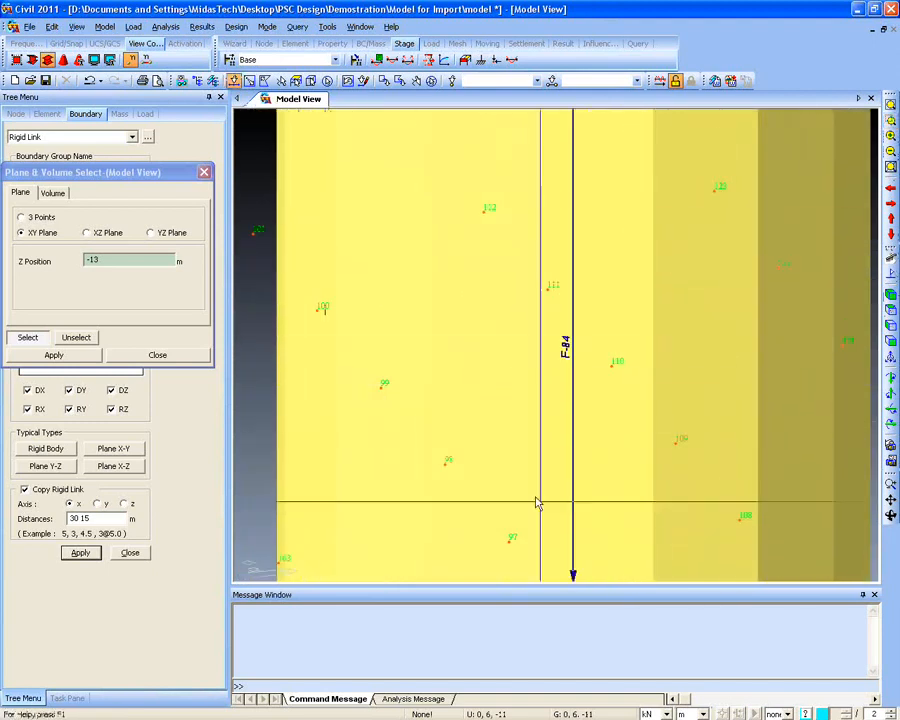
pyautogui.click(891, 310)
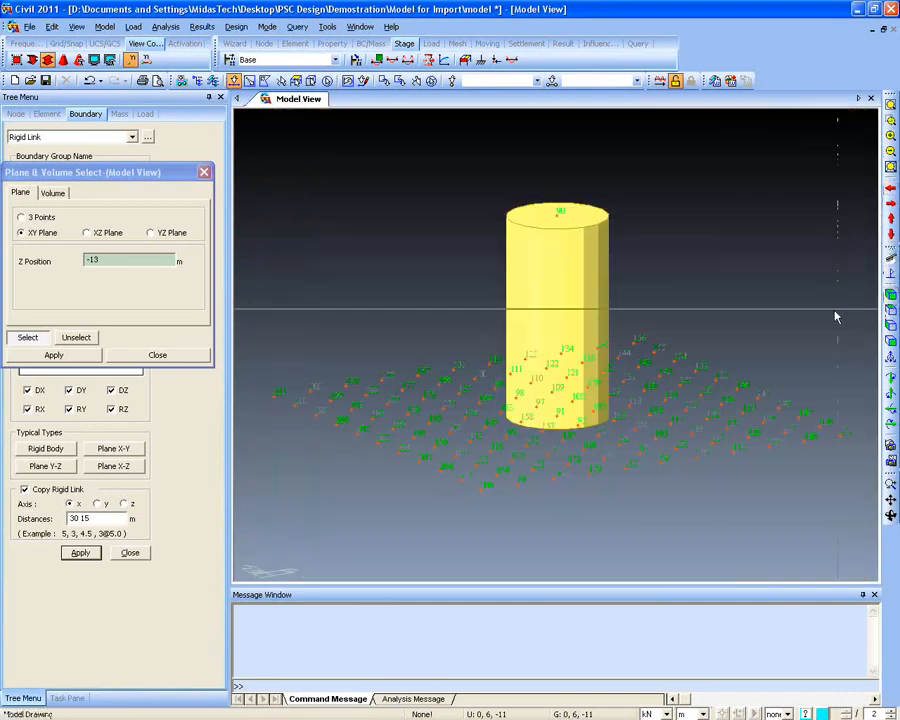
pyautogui.moveTo(645, 430)
pyautogui.keyDown('ctrl'); pyautogui.mouseDown(button='middle')
pyautogui.moveTo(649, 420)
pyautogui.moveTo(636, 439)
pyautogui.mouseUp(button='middle'); pyautogui.keyUp('ctrl')
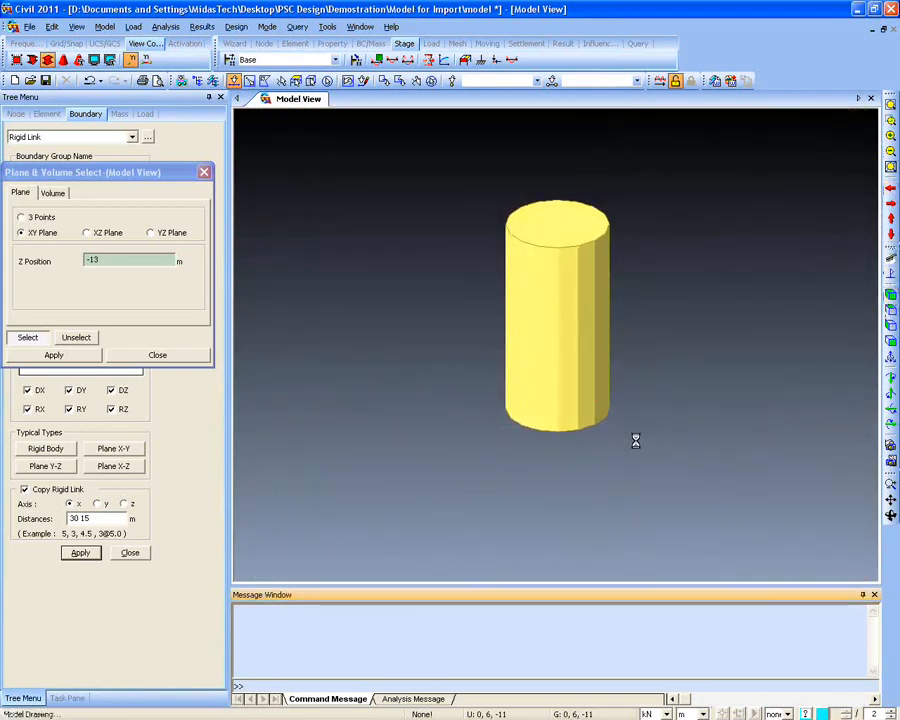
# Set node 91 at the column's base as the rigid link's master node and turn off the node numbers
pyautogui.click(204, 172)
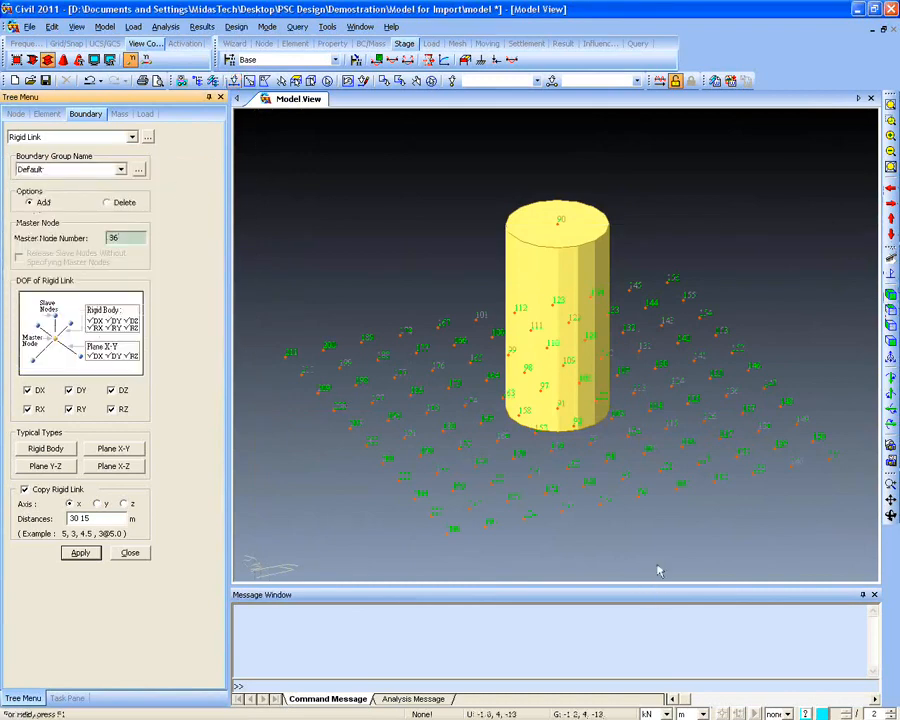
pyautogui.keyDown('ctrl'); pyautogui.moveTo(659, 568); pyautogui.dragTo(557, 431, button='middle'); pyautogui.keyUp('ctrl')
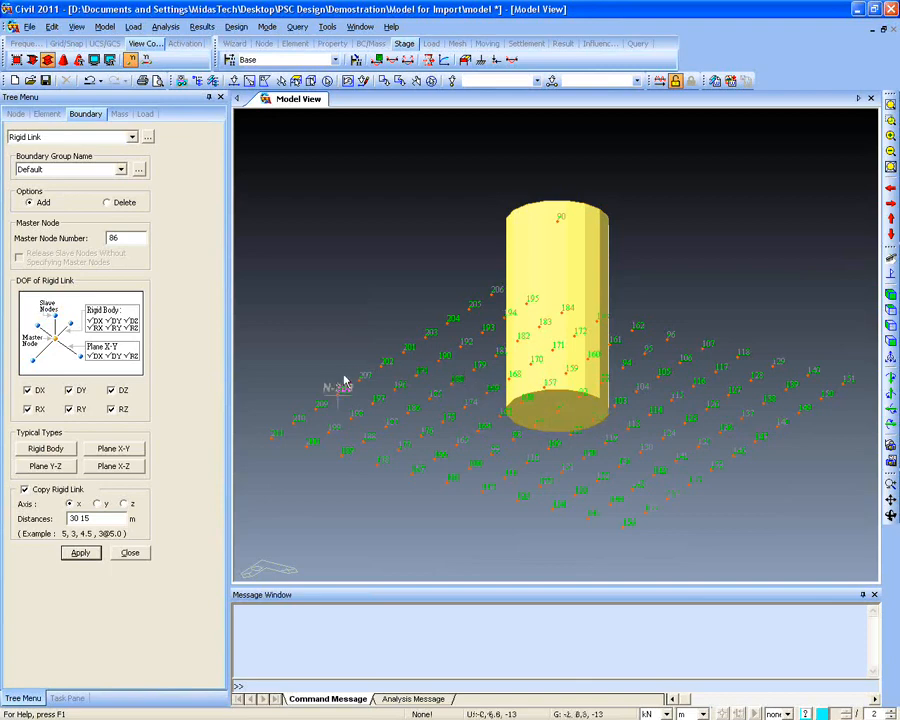
pyautogui.click(118, 238)
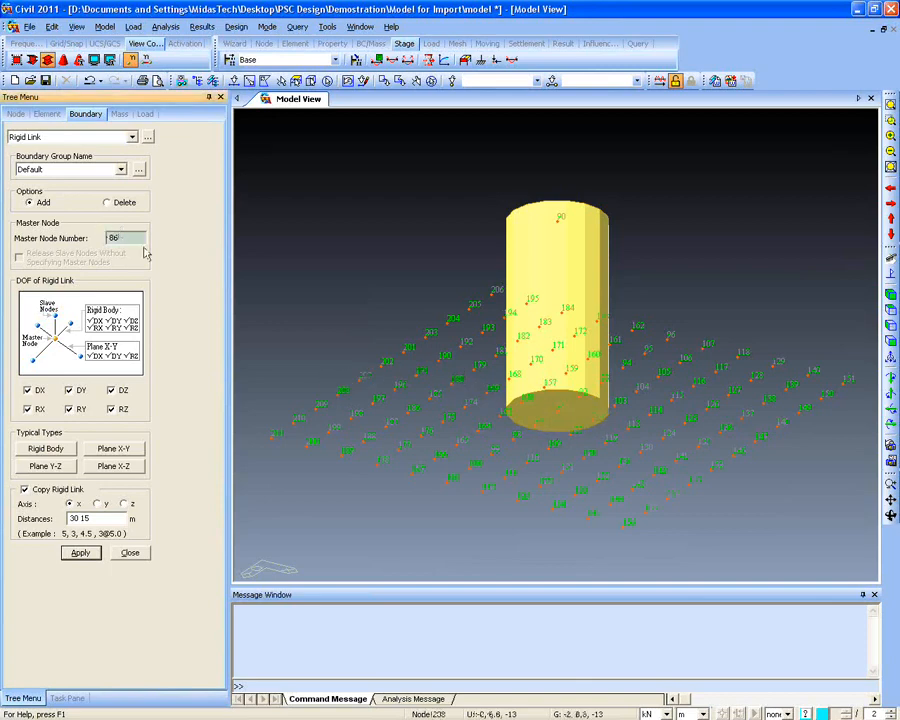
pyautogui.click(556, 421)
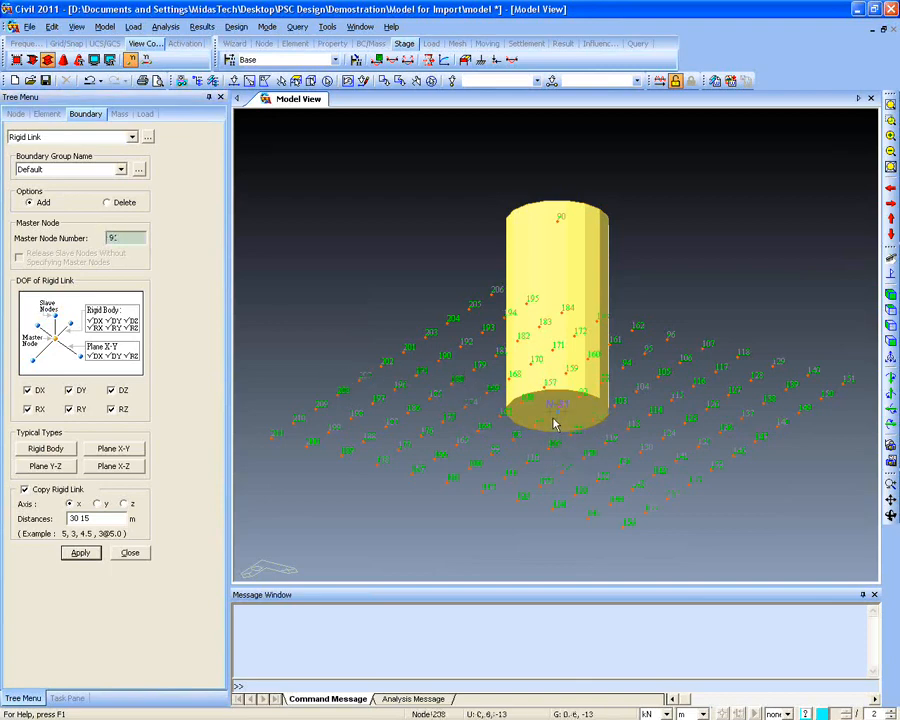
pyautogui.click(890, 310)
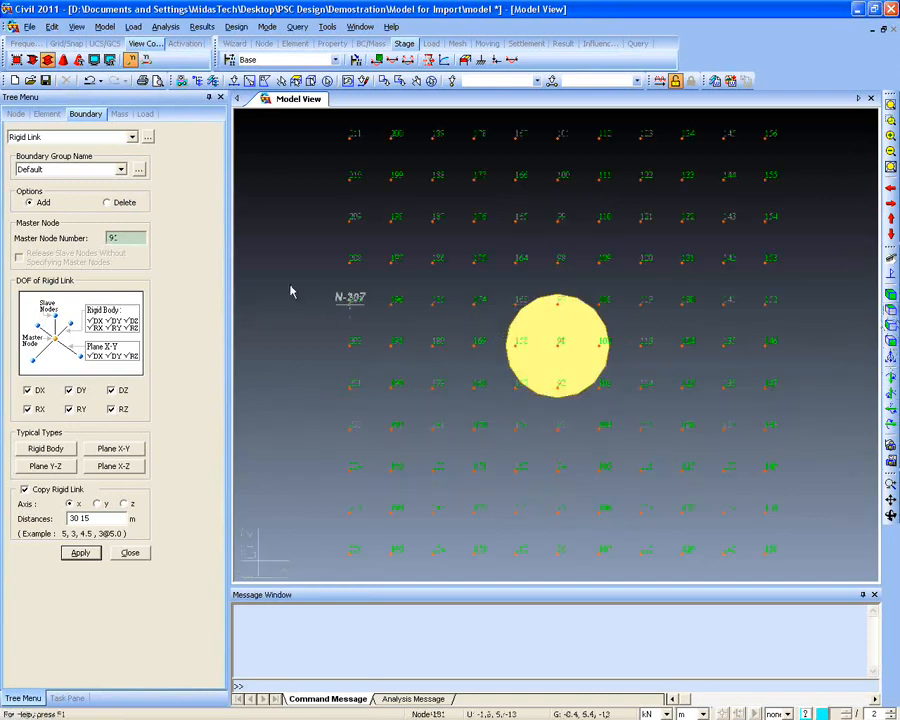
pyautogui.click(130, 59)
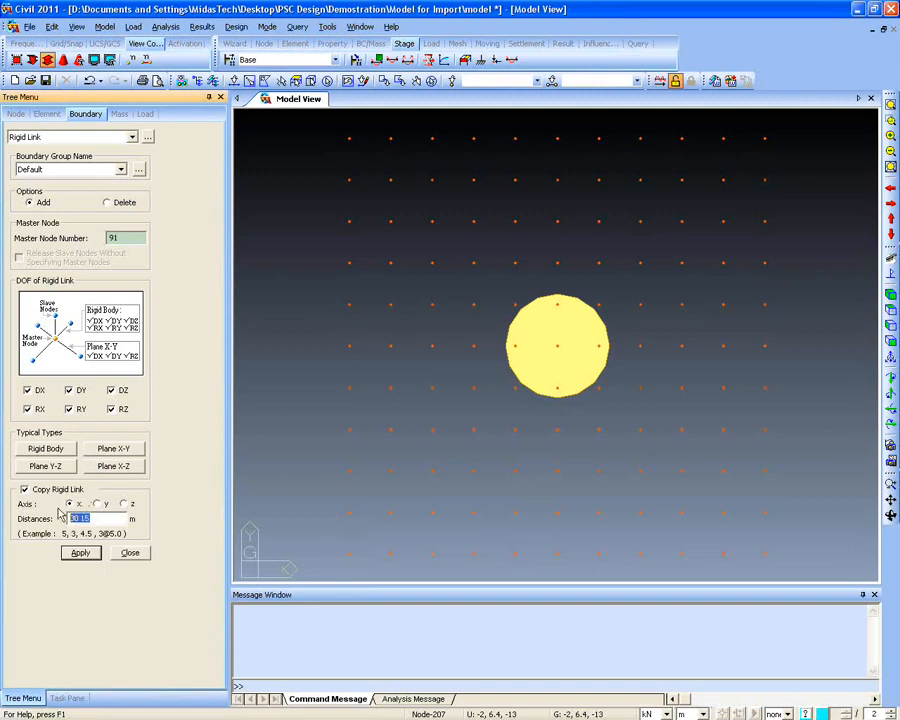
# Rigidly link the four pile cap nodes within the column's footprint to the master node, copying the link along x at 30 and 15 m
pyautogui.click(233, 80)
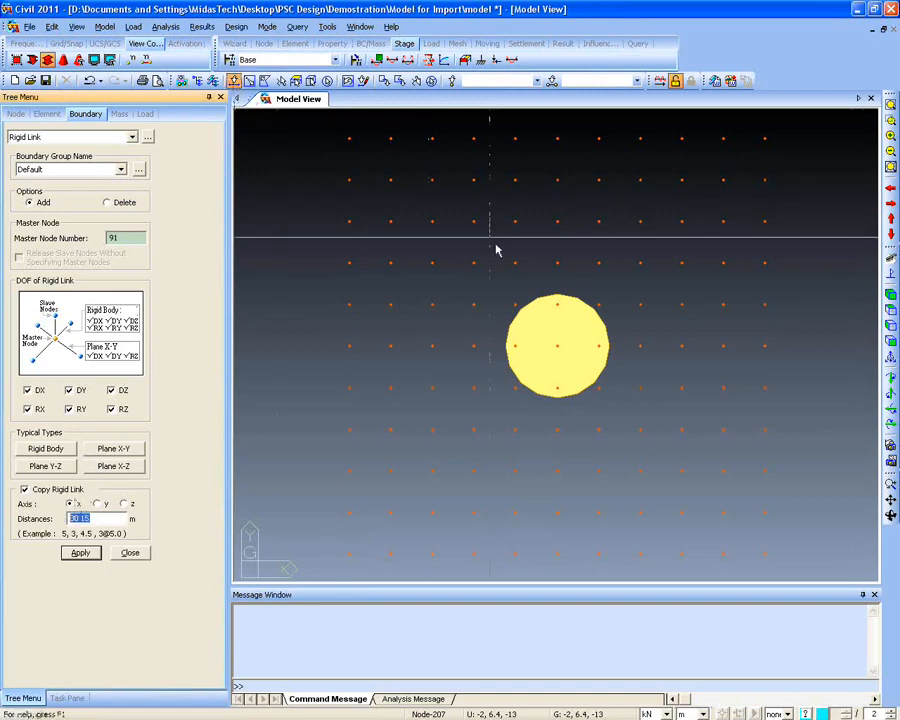
pyautogui.click(557, 305)
pyautogui.click(599, 345)
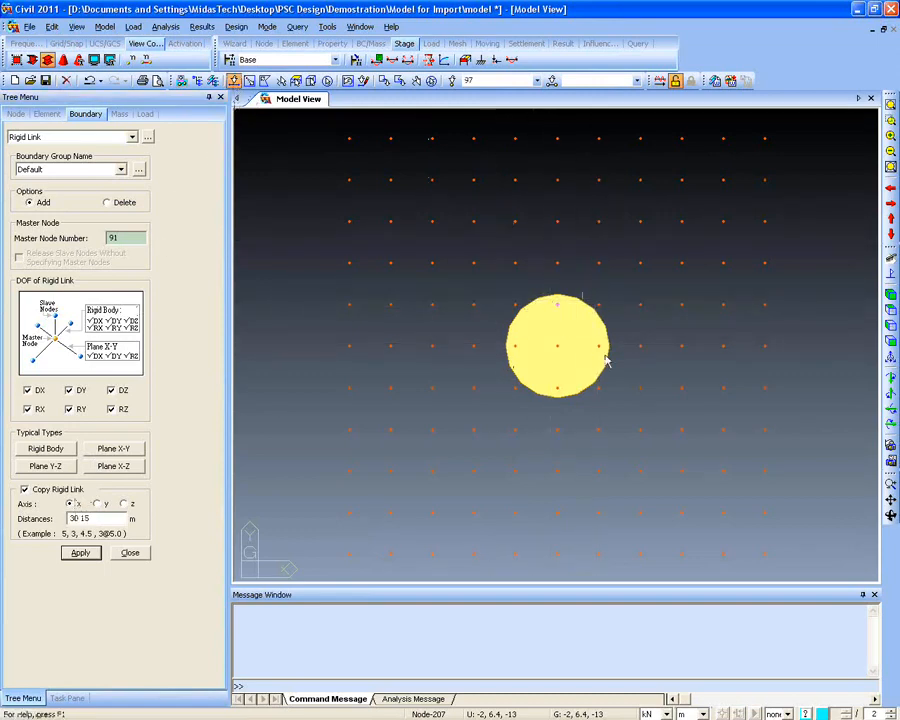
pyautogui.click(557, 388)
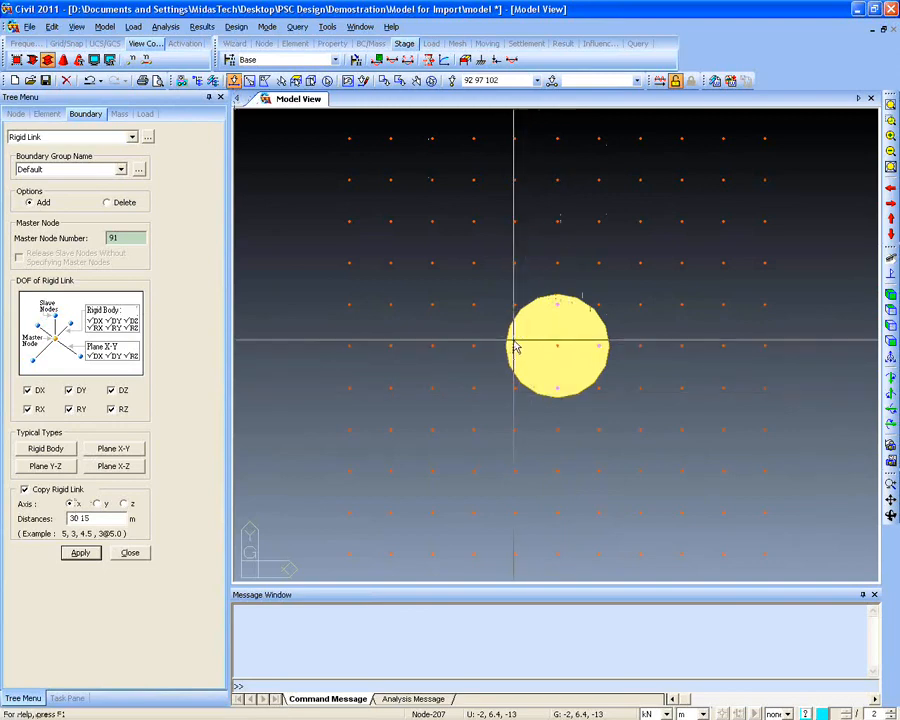
pyautogui.click(515, 346)
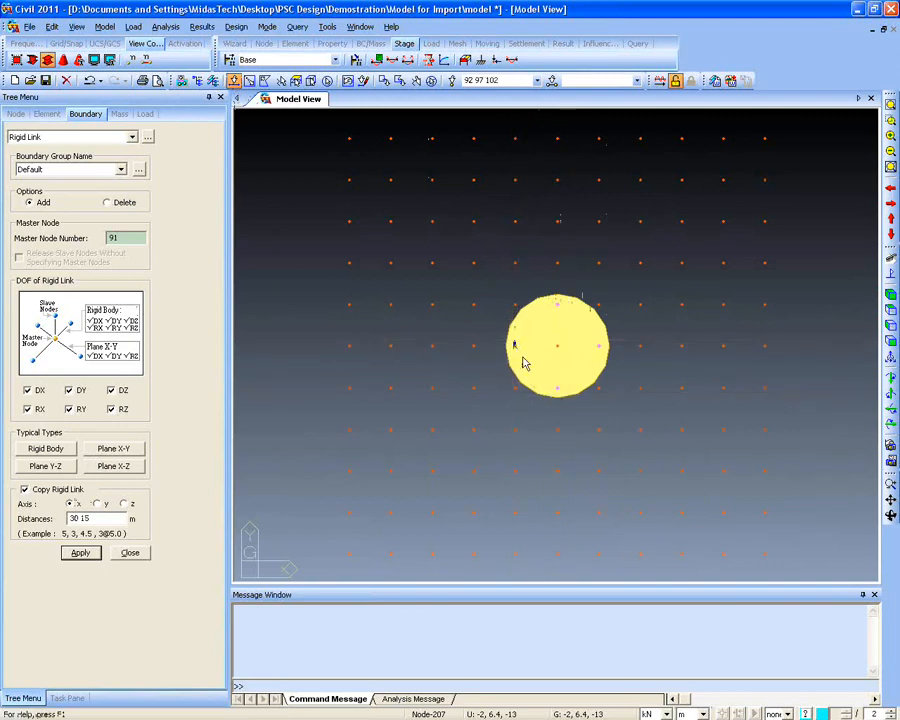
pyautogui.click(80, 553)
pyautogui.keyDown('ctrl'); pyautogui.moveTo(356, 524); pyautogui.dragTo(432, 390, button='middle'); pyautogui.keyUp('ctrl')
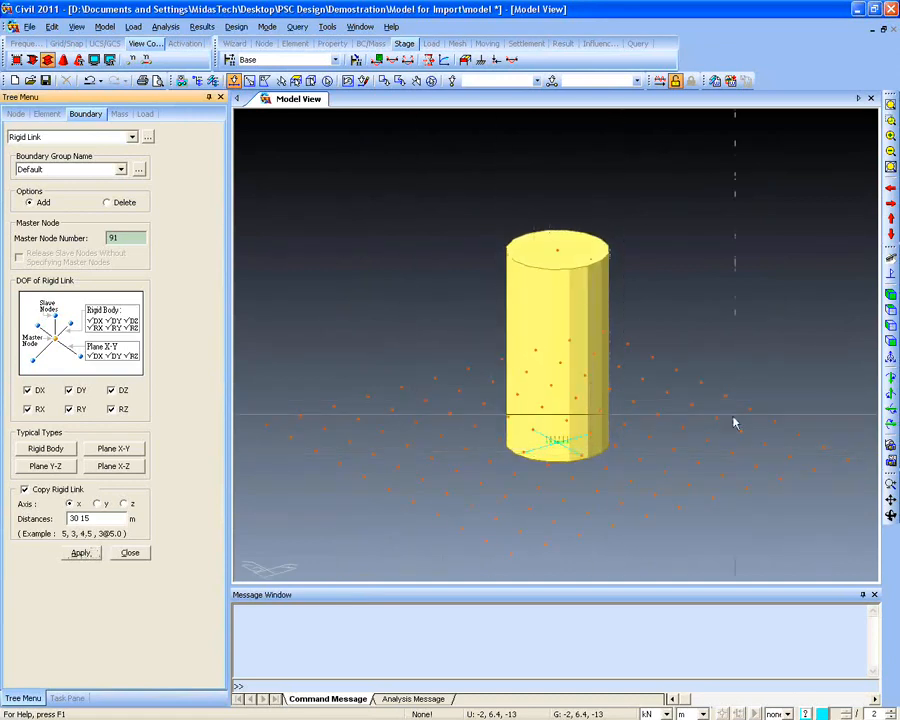
pyautogui.click(891, 105)
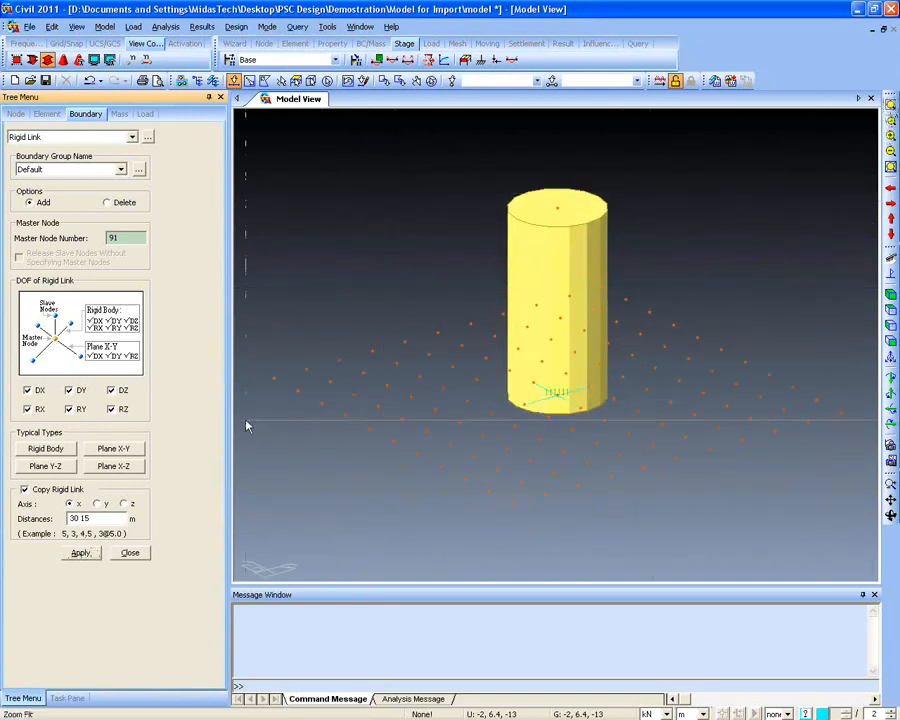
pyautogui.click(129, 554)
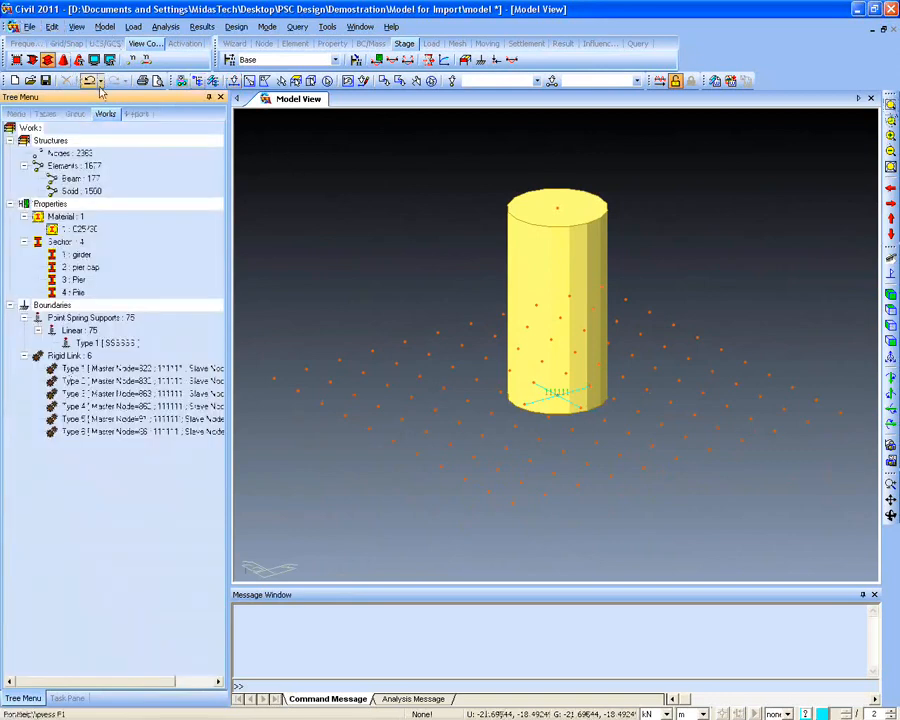
# Reactivate the whole bridge model and turn off hidden rendering to show it as wireframe
pyautogui.click(182, 44)
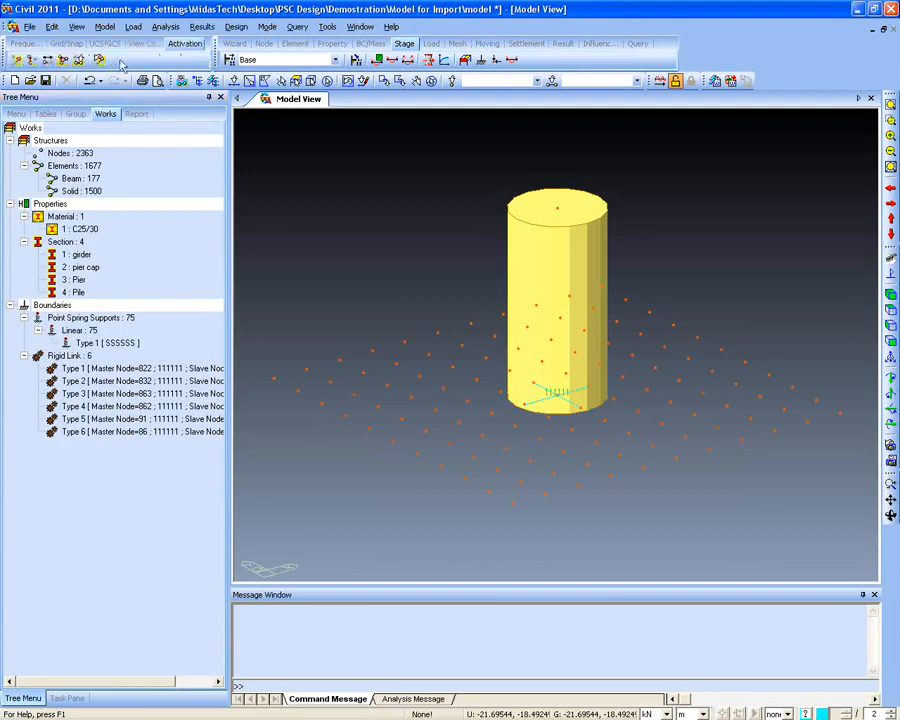
pyautogui.click(63, 59)
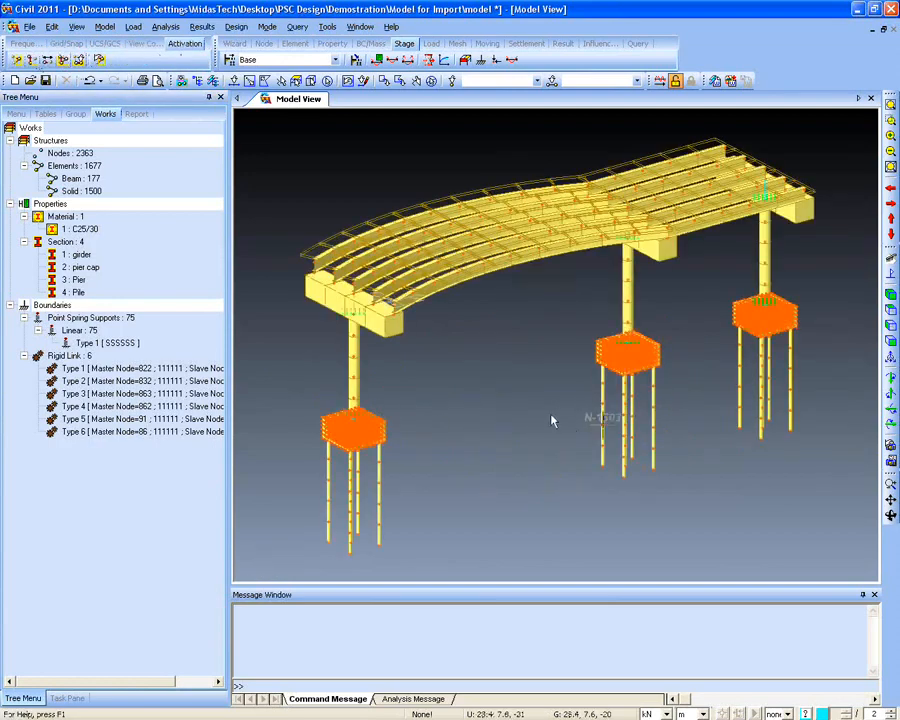
pyautogui.keyDown('ctrl'); pyautogui.moveTo(552, 420); pyautogui.dragTo(535, 397, button='middle'); pyautogui.keyUp('ctrl')
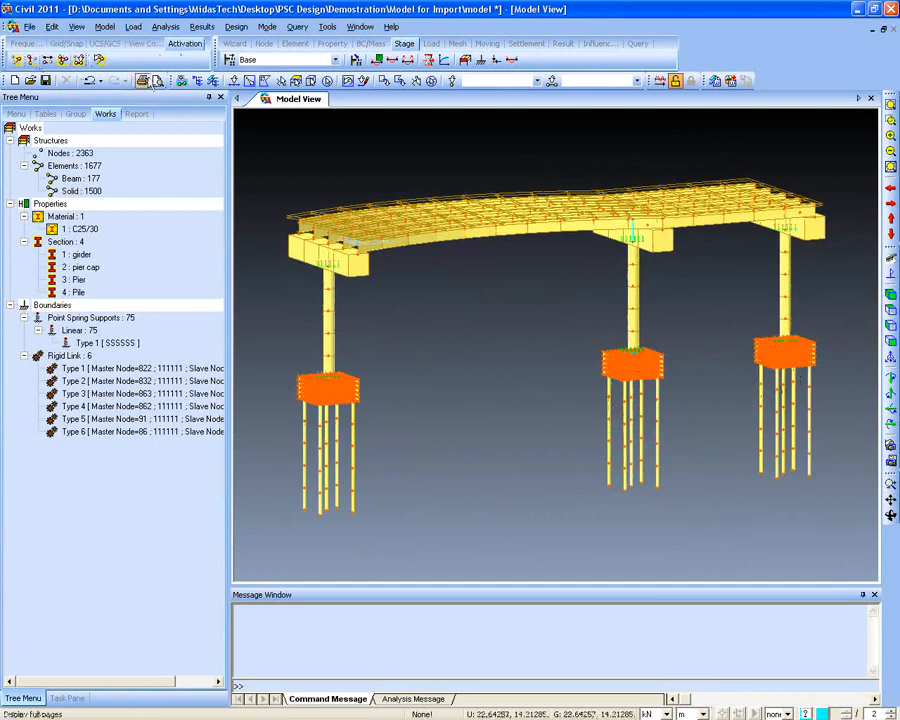
pyautogui.click(146, 44)
pyautogui.click(47, 60)
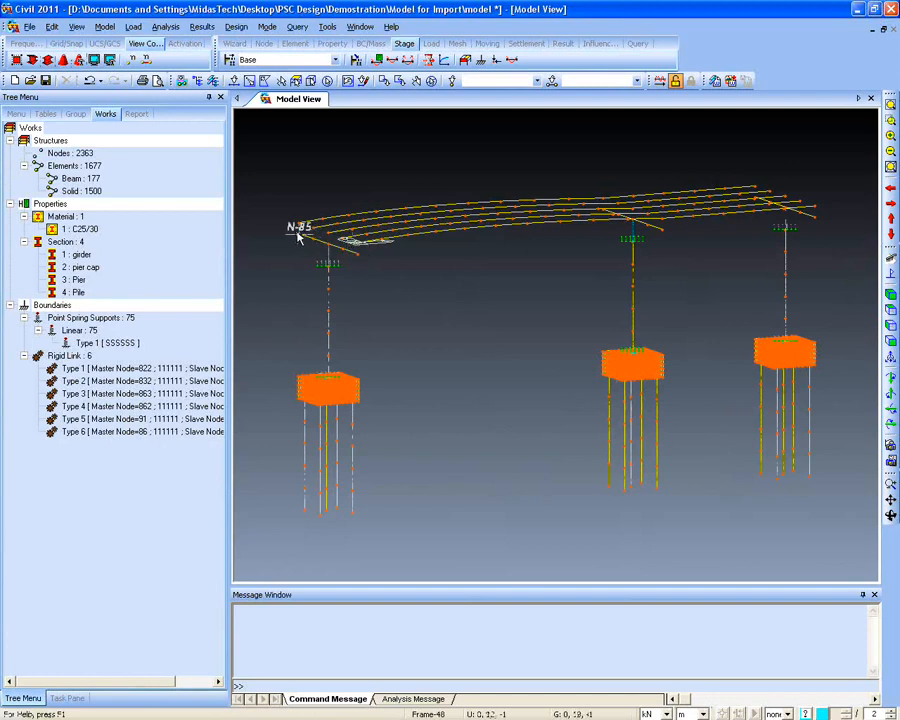
# Define a General elastic link for the first pier's bearings with SDx 1000, SDy 200, SDz 3044 kN/m, SRx and SRy 100 kN·m/rad
pyautogui.moveTo(285, 203); pyautogui.dragTo(368, 292)
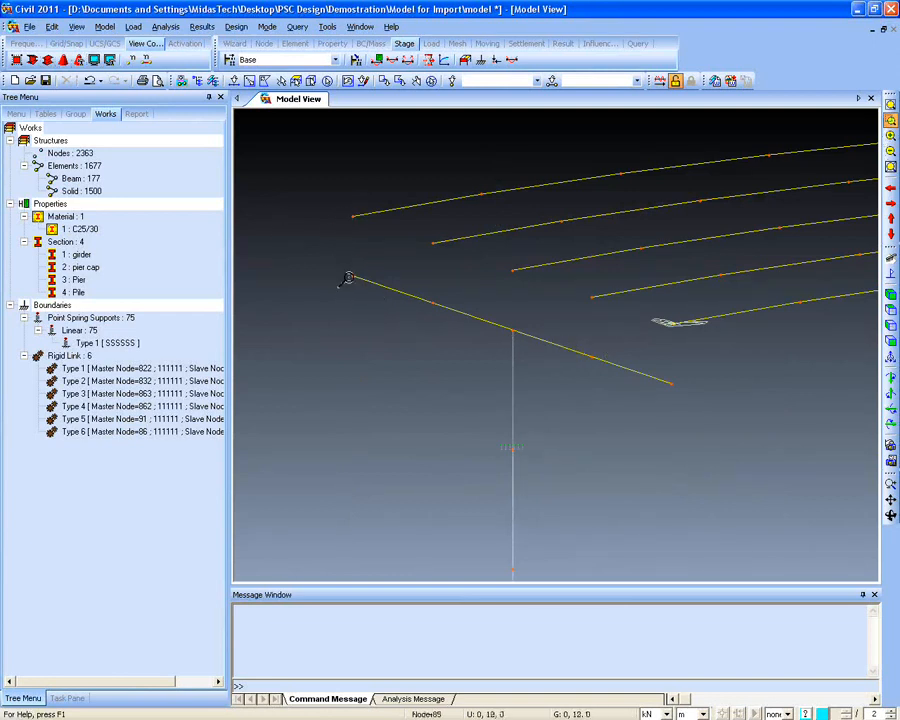
pyautogui.click(104, 26)
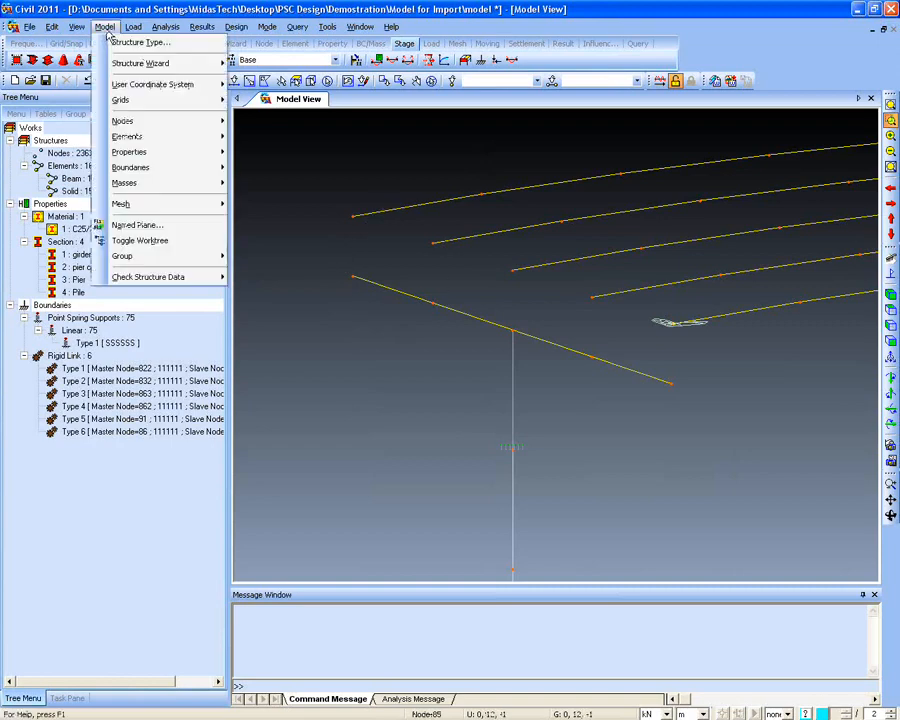
pyautogui.moveTo(127, 152)
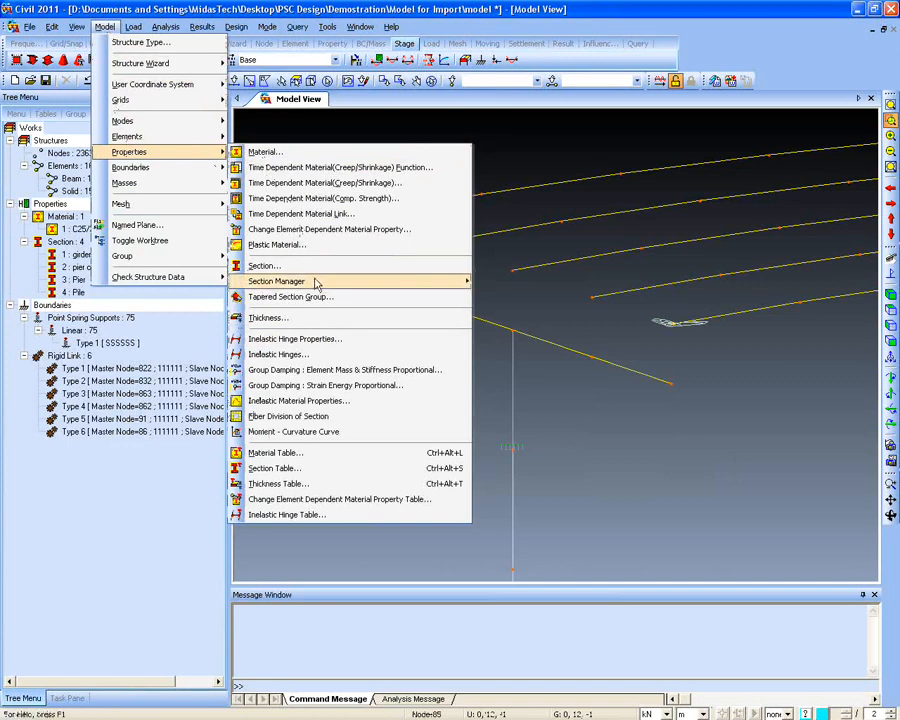
pyautogui.moveTo(208, 175)
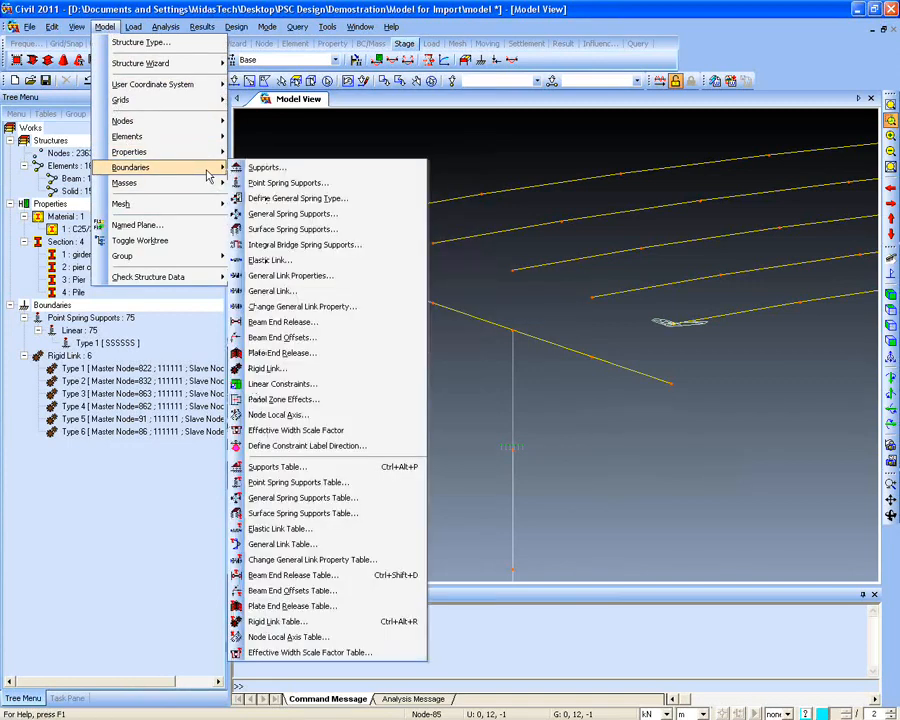
pyautogui.click(314, 262)
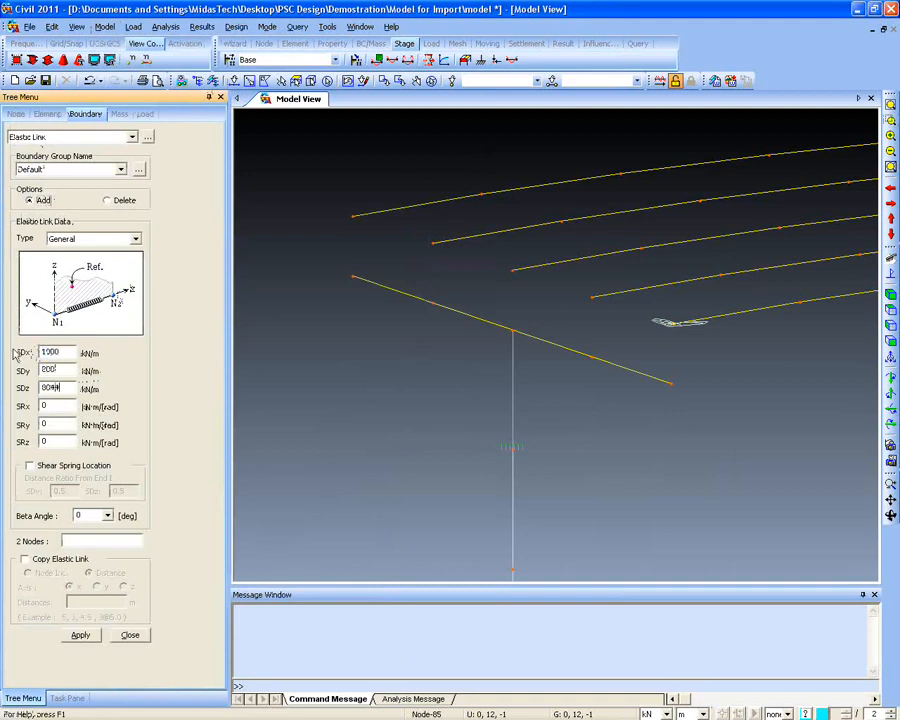
pyautogui.write('100')
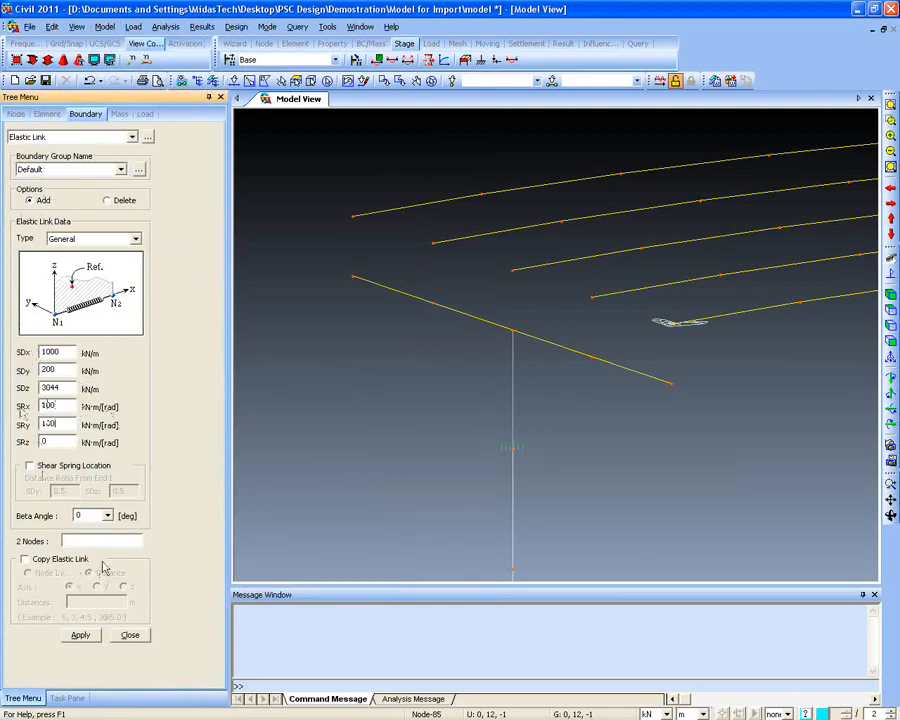
# Link the first pier cap's end node to the girder end node directly above, copying the elastic link along y at 4@3 m
pyautogui.click(70, 542)
pyautogui.click(56, 562)
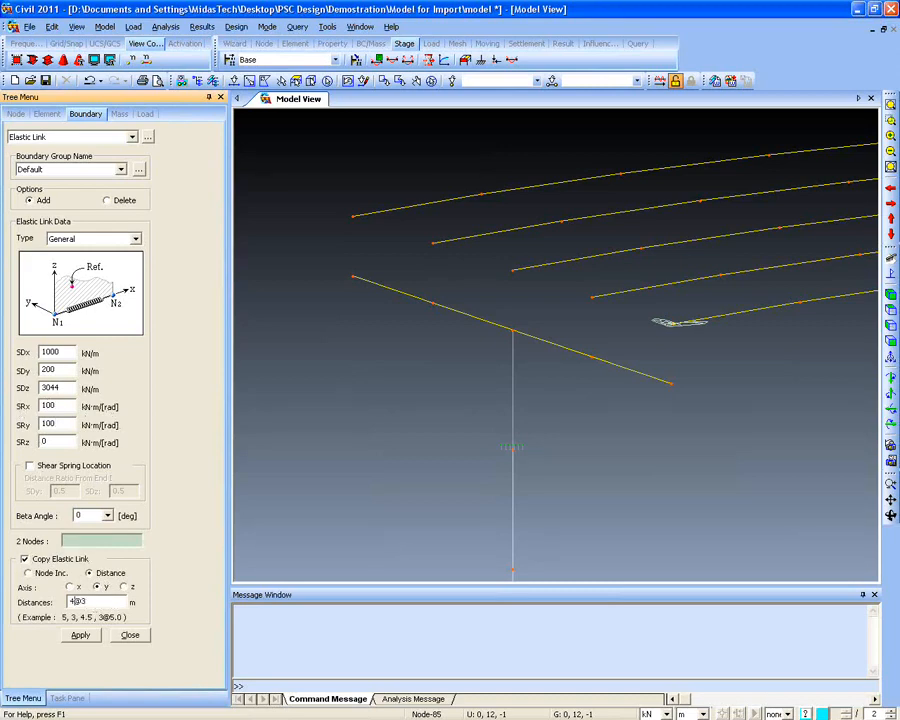
pyautogui.click(667, 386)
pyautogui.click(671, 331)
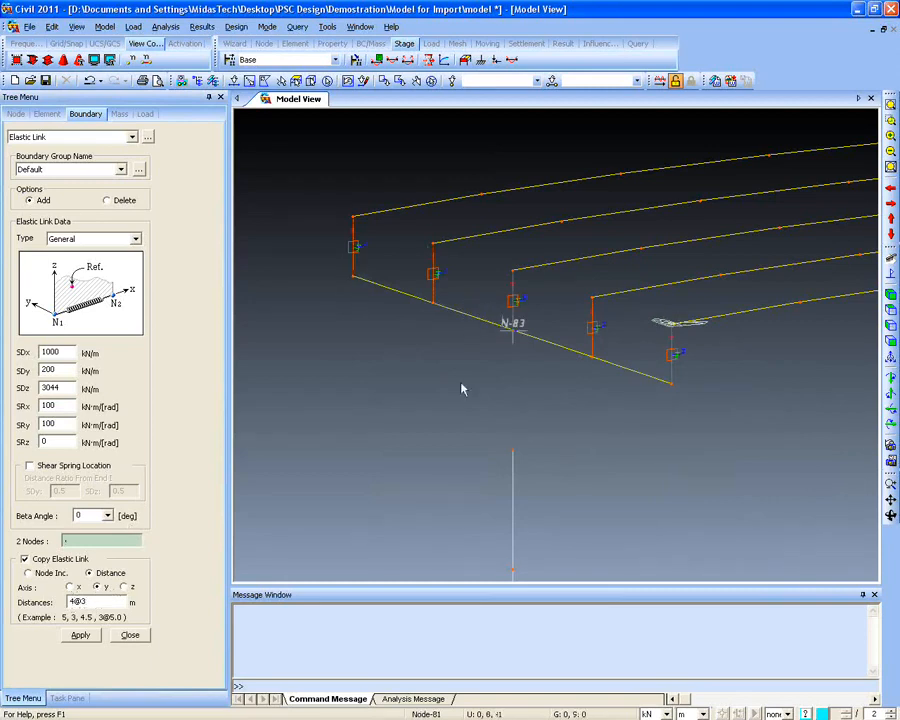
pyautogui.moveTo(408, 363); pyautogui.dragTo(380, 365, button='middle')
pyautogui.click(130, 636)
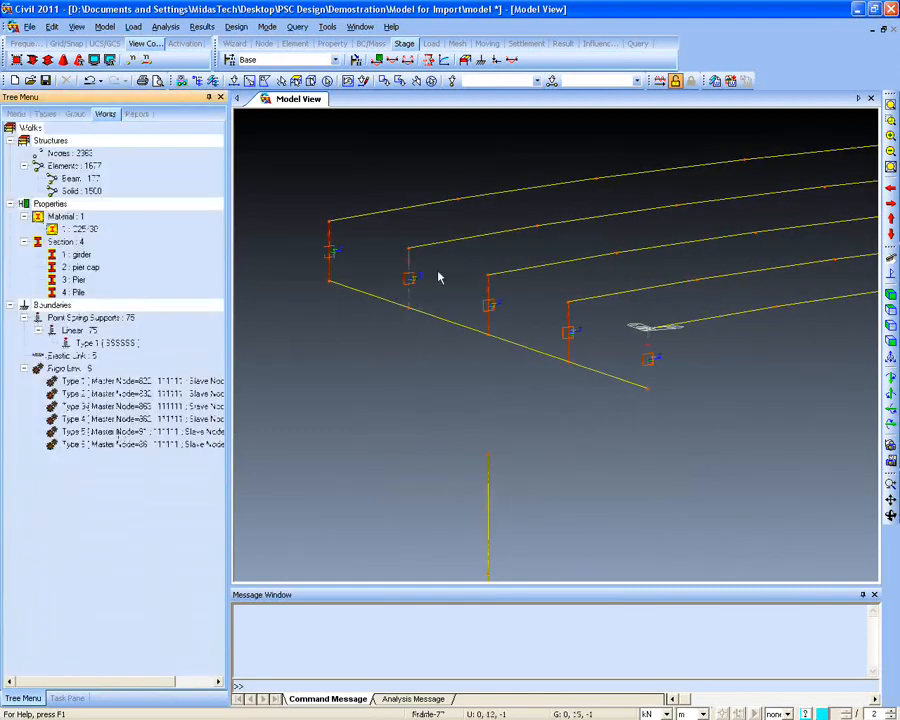
# Select the girder end nodes and pier cap nodes joined by elastic links at the first pier
pyautogui.click(890, 105)
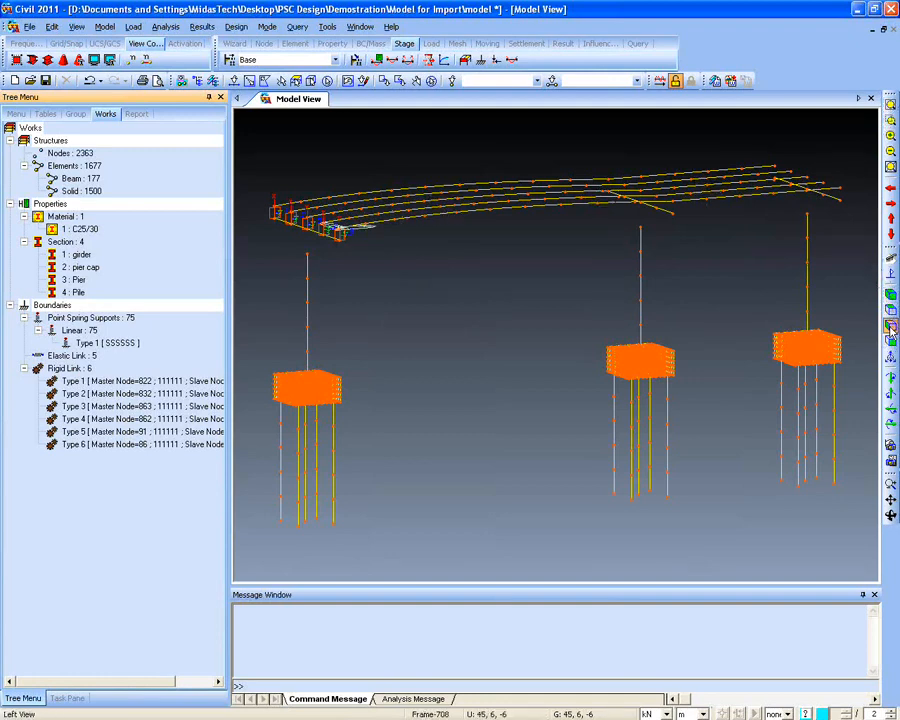
pyautogui.click(890, 339)
pyautogui.click(890, 355)
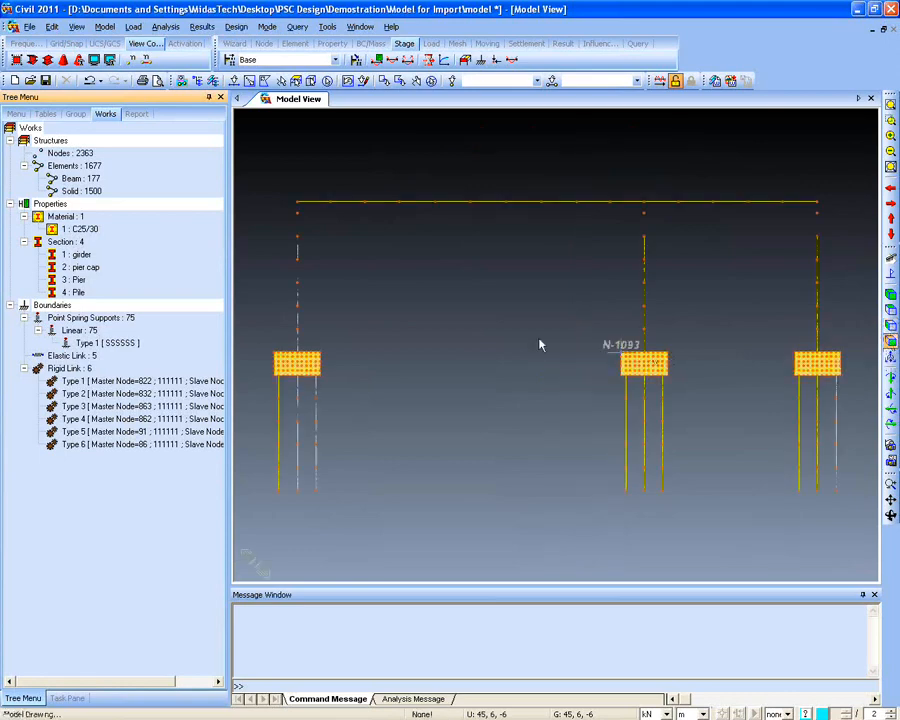
pyautogui.click(234, 80)
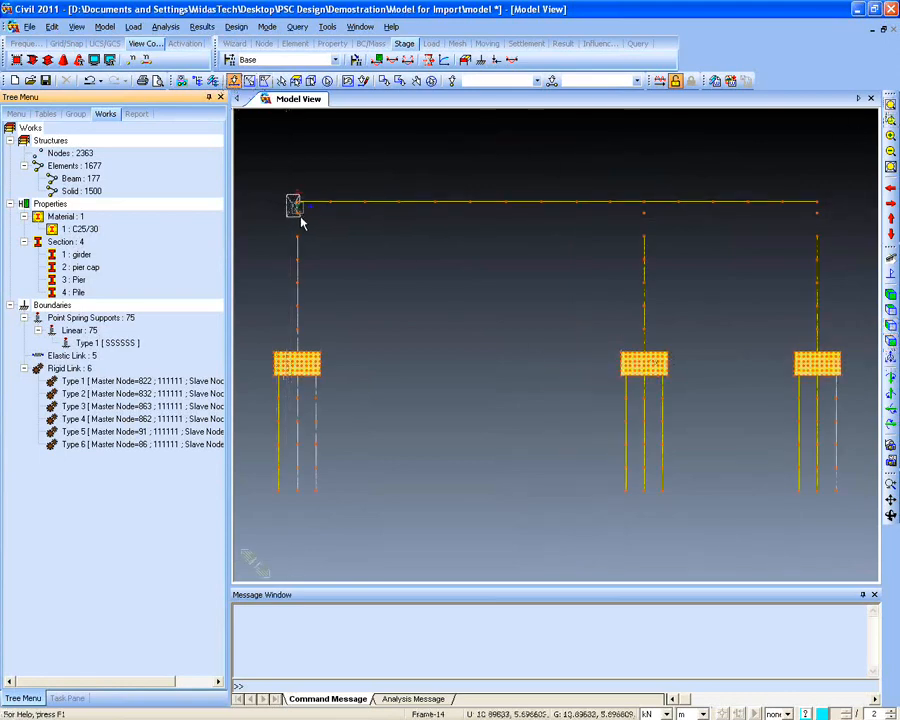
pyautogui.moveTo(305, 221); pyautogui.dragTo(307, 222)
pyautogui.keyDown('ctrl'); pyautogui.moveTo(350, 268); pyautogui.dragTo(404, 306, button='middle'); pyautogui.keyUp('ctrl')
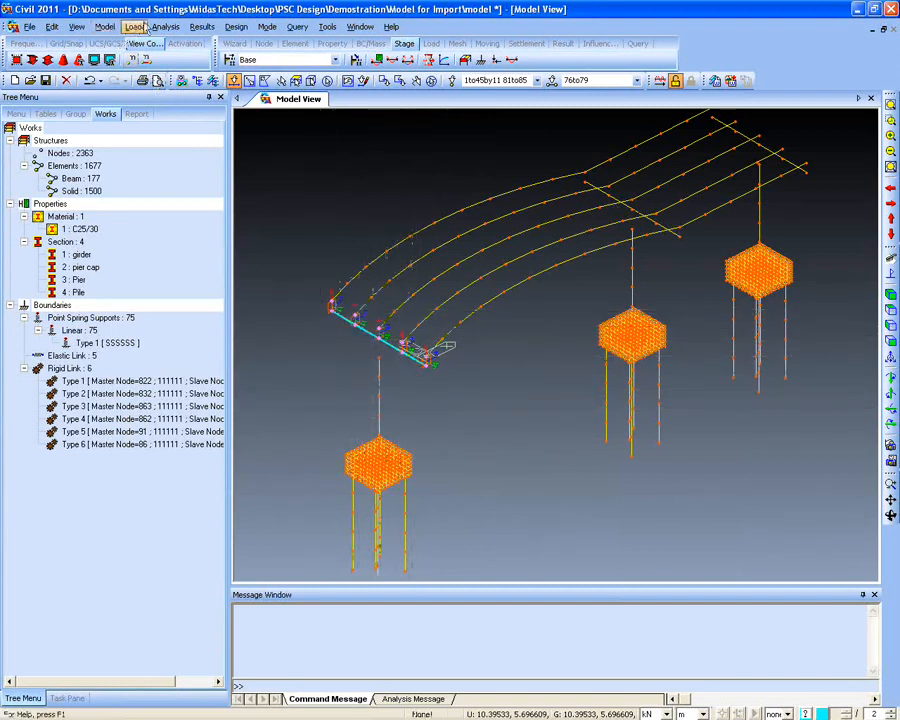
# Copy the selected nodes with their node attributes along x at unequal distances of 30 and 15 m, merging duplicate nodes
pyautogui.click(105, 27)
pyautogui.moveTo(125, 122)
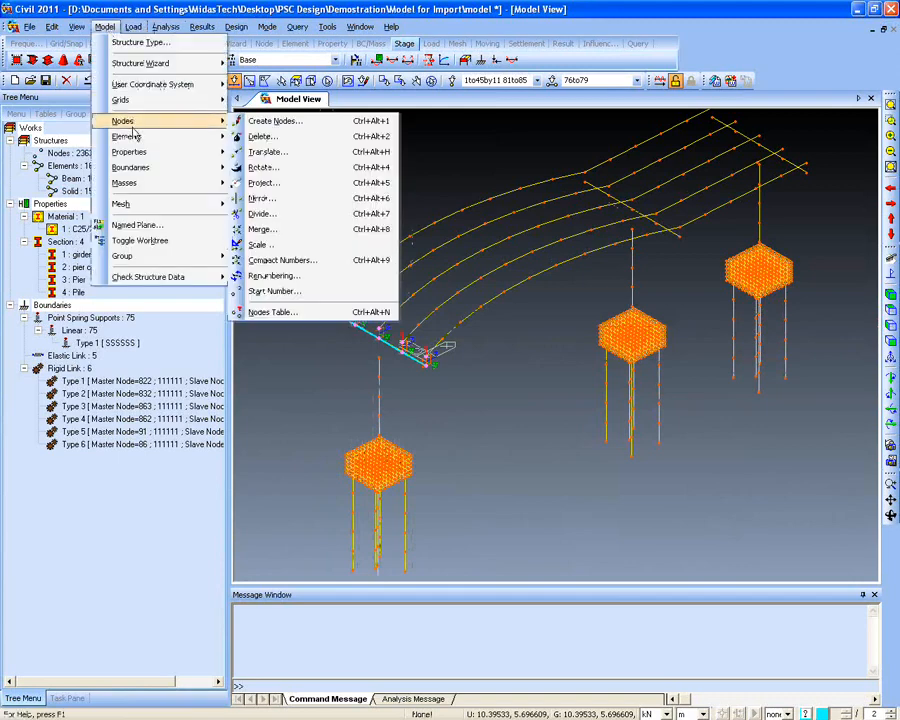
pyautogui.click(266, 152)
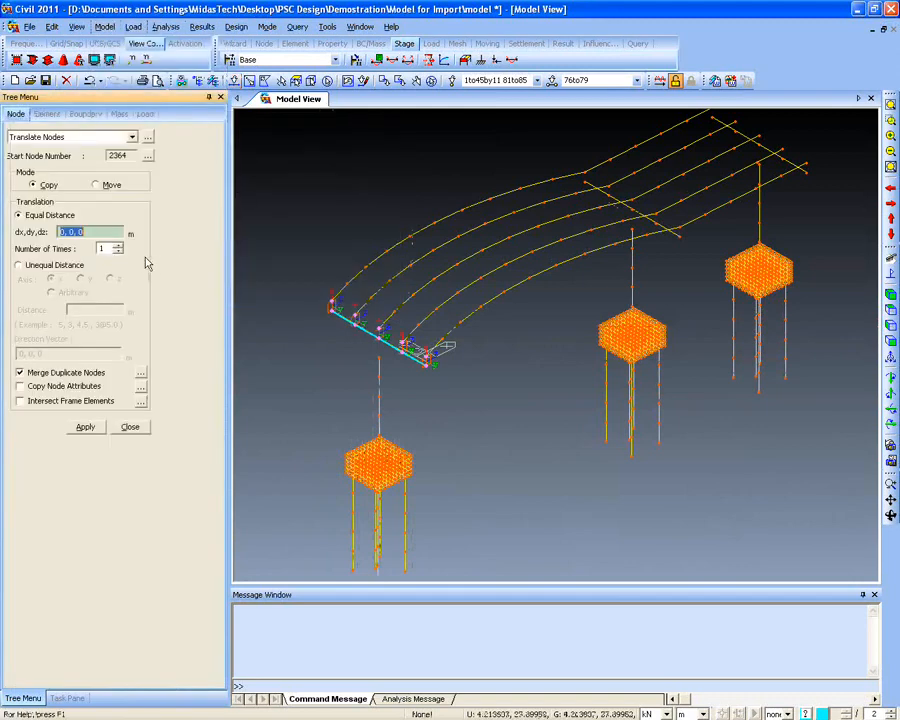
pyautogui.click(42, 387)
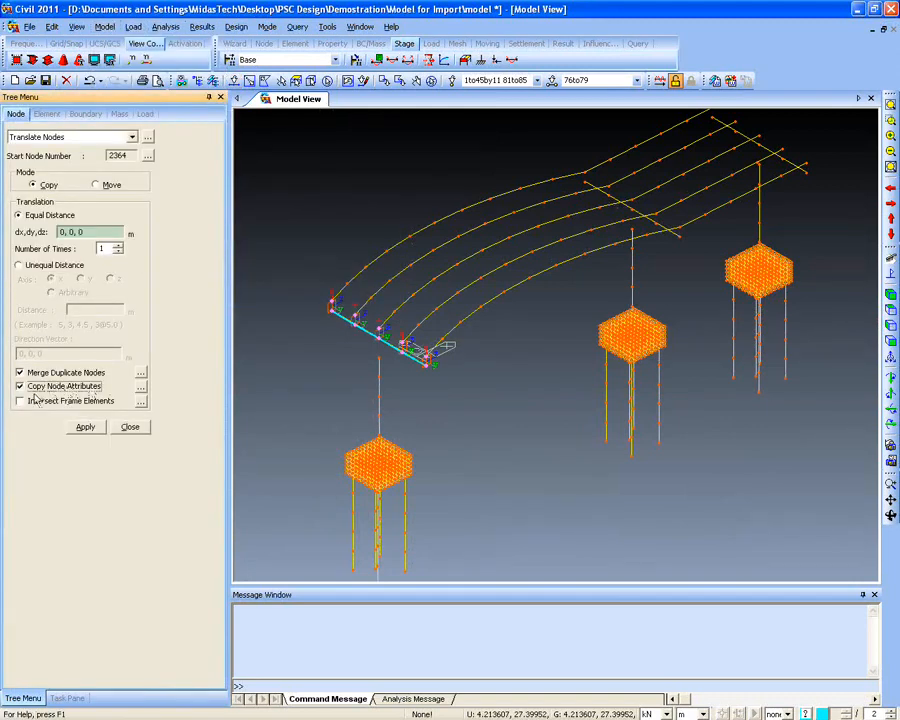
pyautogui.click(55, 265)
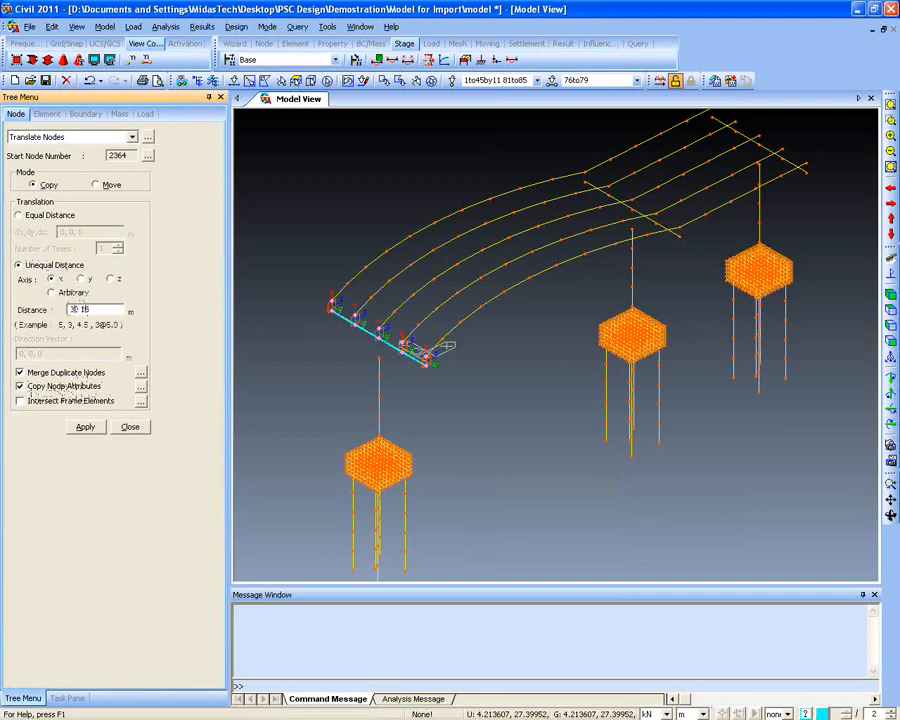
pyautogui.click(94, 427)
pyautogui.click(128, 427)
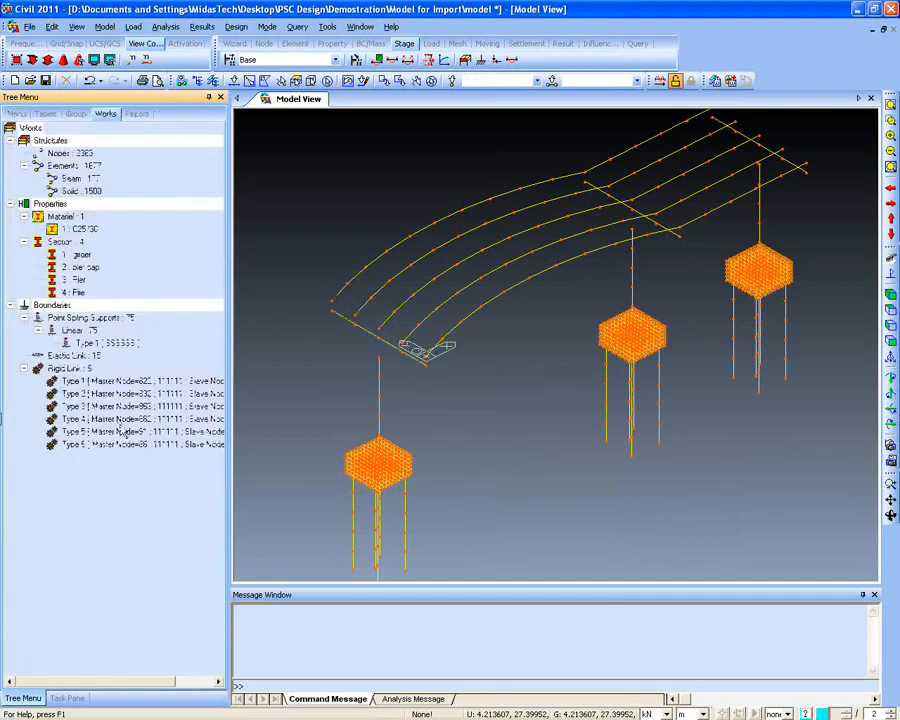
# Display the elastic links and examine them at all three piers from several viewing angles
pyautogui.rightClick(72, 357)
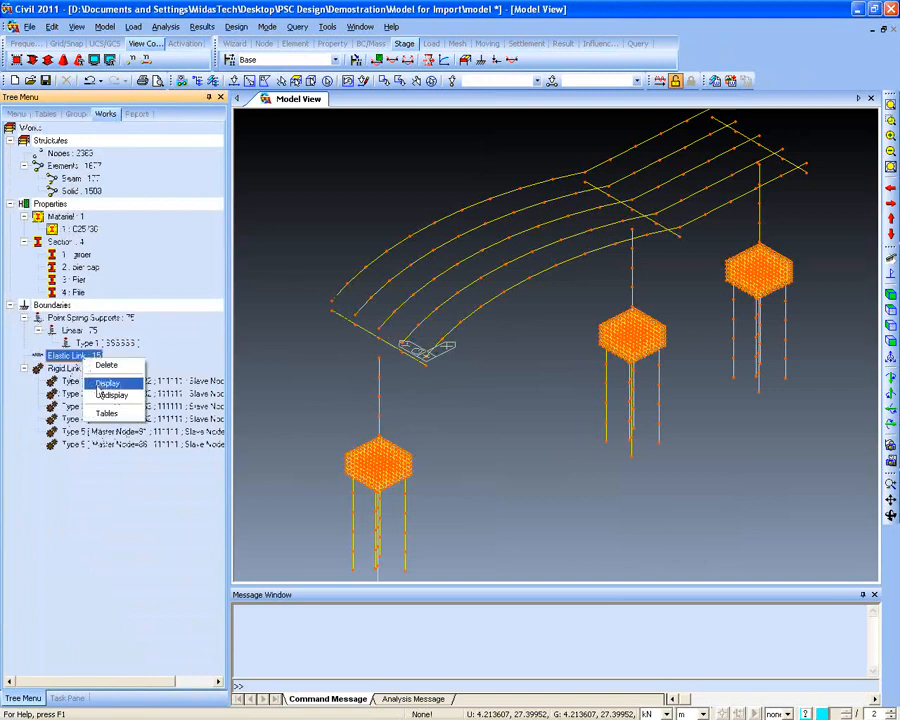
pyautogui.click(104, 380)
pyautogui.moveTo(557, 394); pyautogui.dragTo(538, 364)
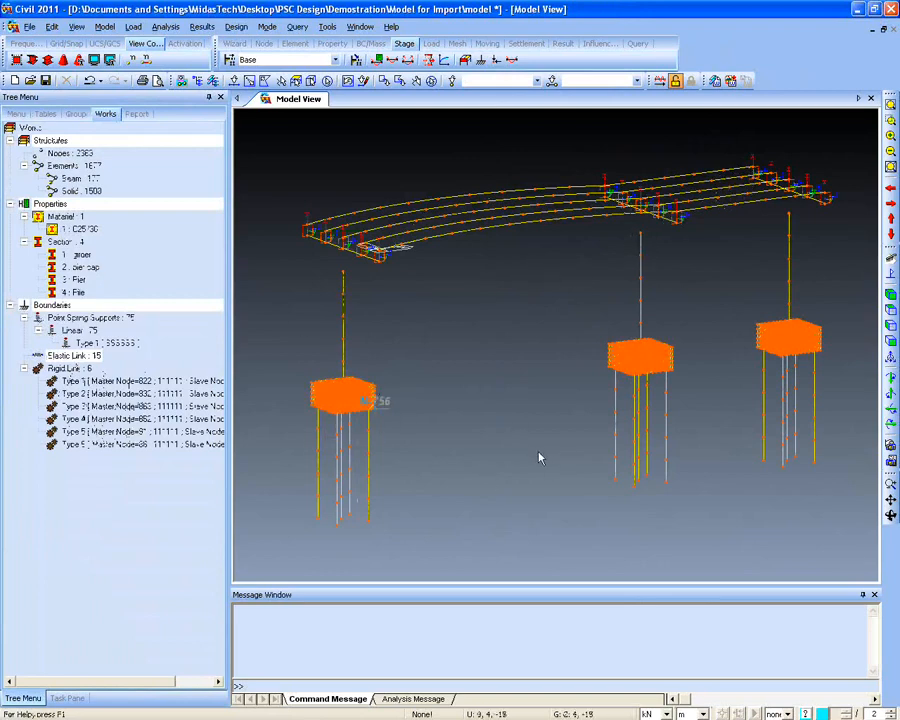
pyautogui.moveTo(538, 456)
pyautogui.mouseDown()
pyautogui.moveTo(526, 456)
pyautogui.moveTo(540, 462)
pyautogui.mouseUp()
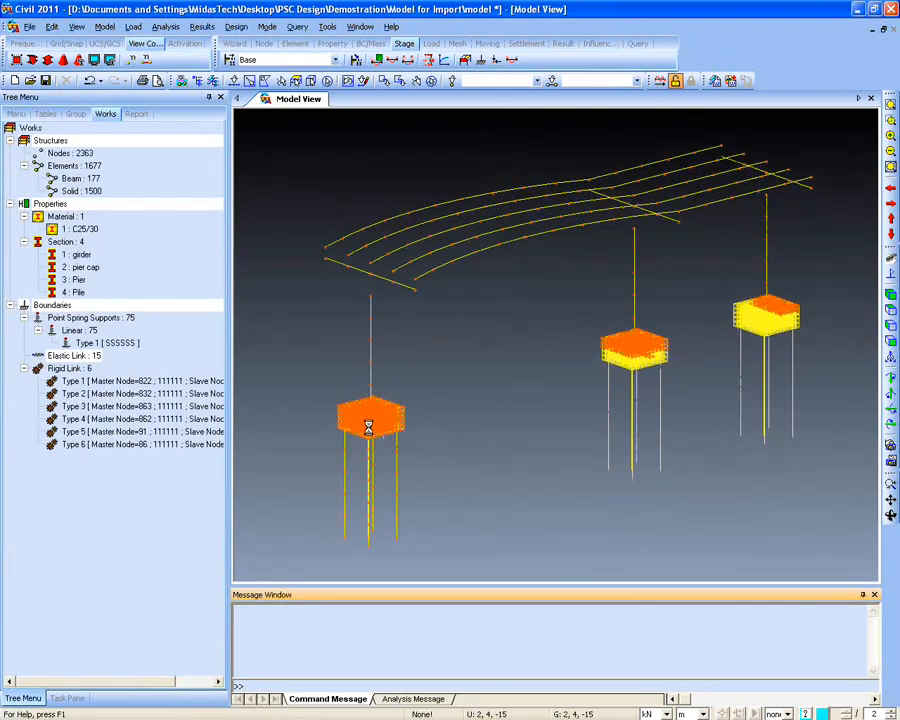
pyautogui.moveTo(489, 434); pyautogui.dragTo(488, 410)
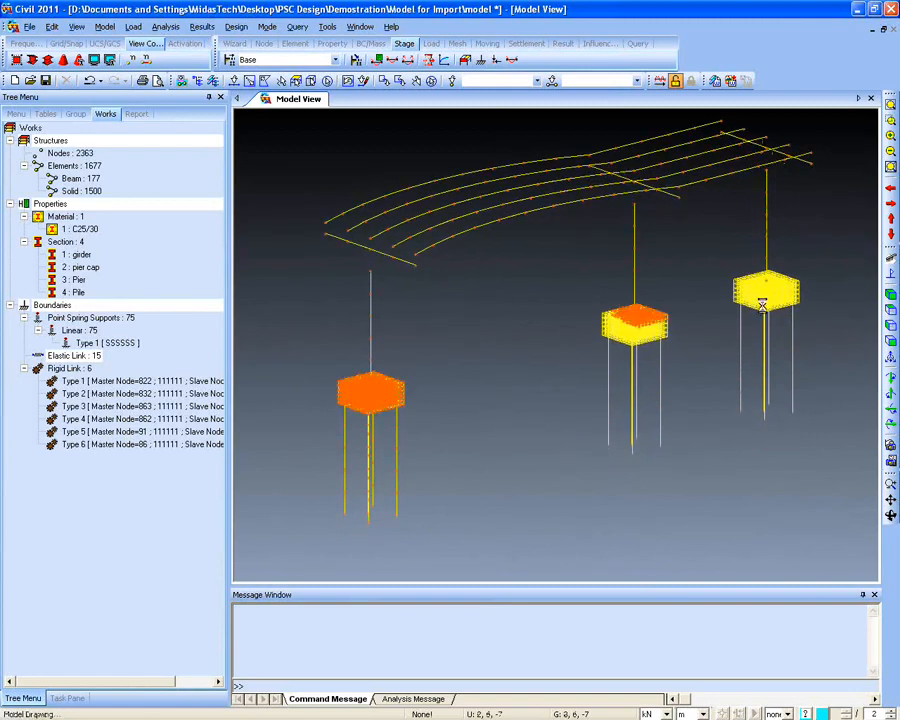
pyautogui.moveTo(719, 418)
pyautogui.mouseDown()
pyautogui.moveTo(547, 430)
pyautogui.moveTo(560, 398)
pyautogui.mouseUp()
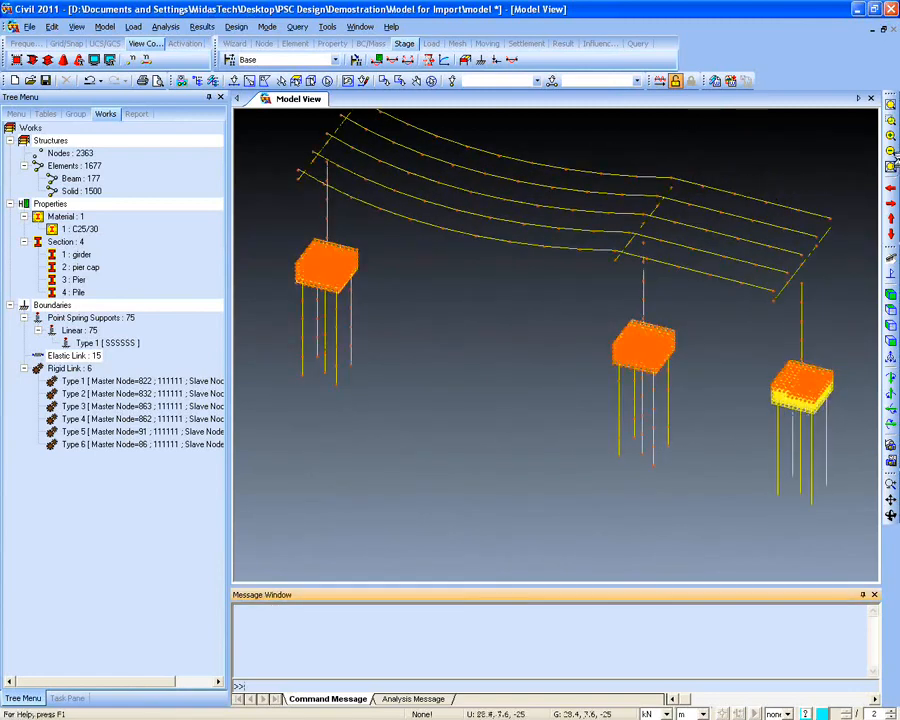
pyautogui.moveTo(290, 240); pyautogui.dragTo(412, 331)
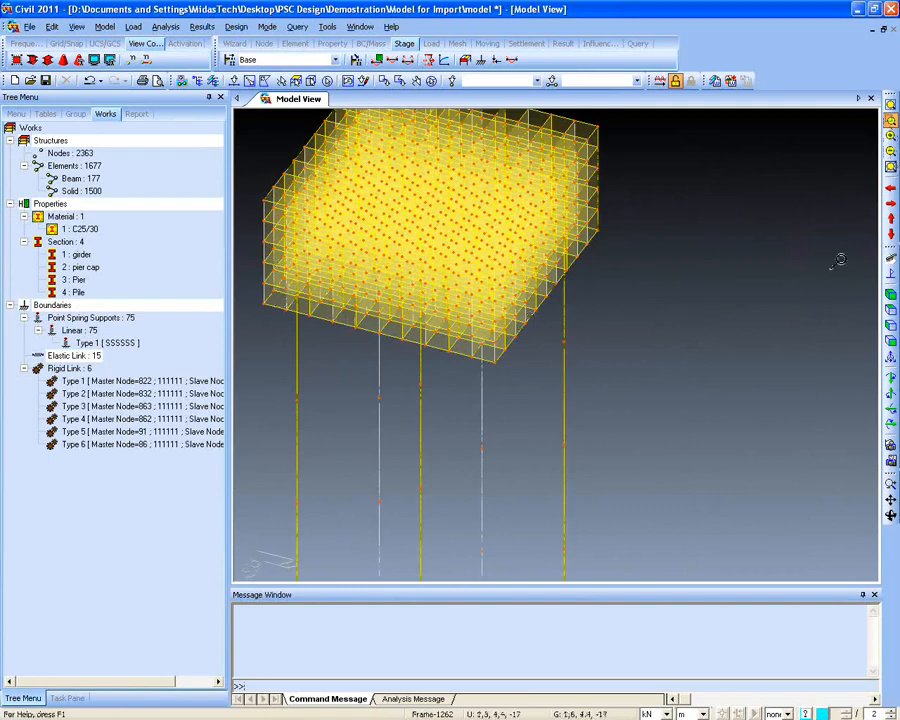
pyautogui.click(890, 107)
pyautogui.moveTo(394, 331); pyautogui.dragTo(348, 381)
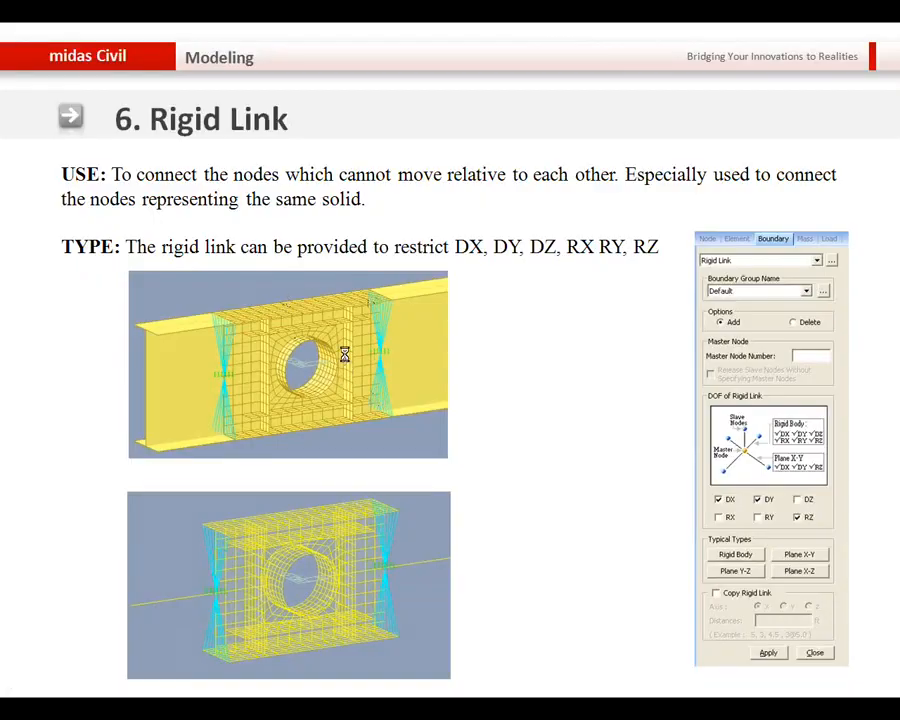
pyautogui.click(344, 354)
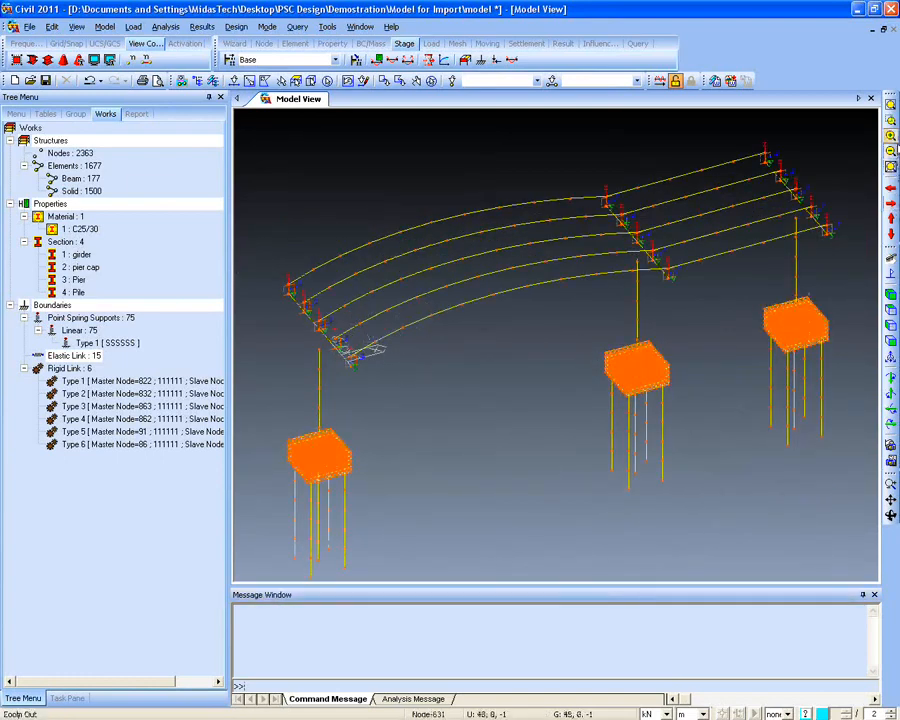
# Hide the elastic link symbols around the first span
pyautogui.moveTo(300, 226); pyautogui.dragTo(706, 412)
pyautogui.rightClick(100, 356)
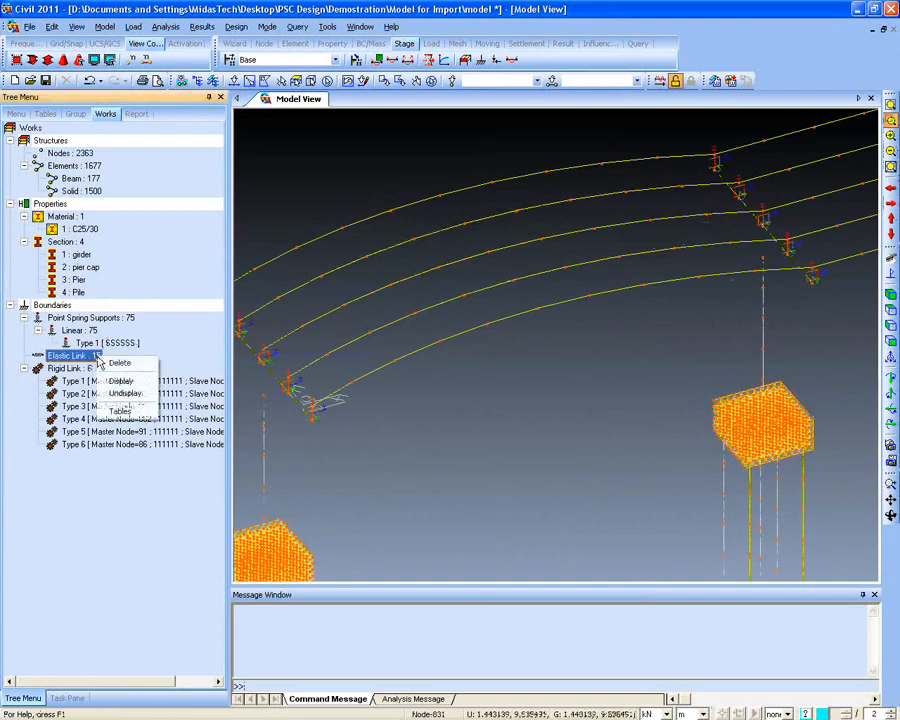
pyautogui.click(125, 393)
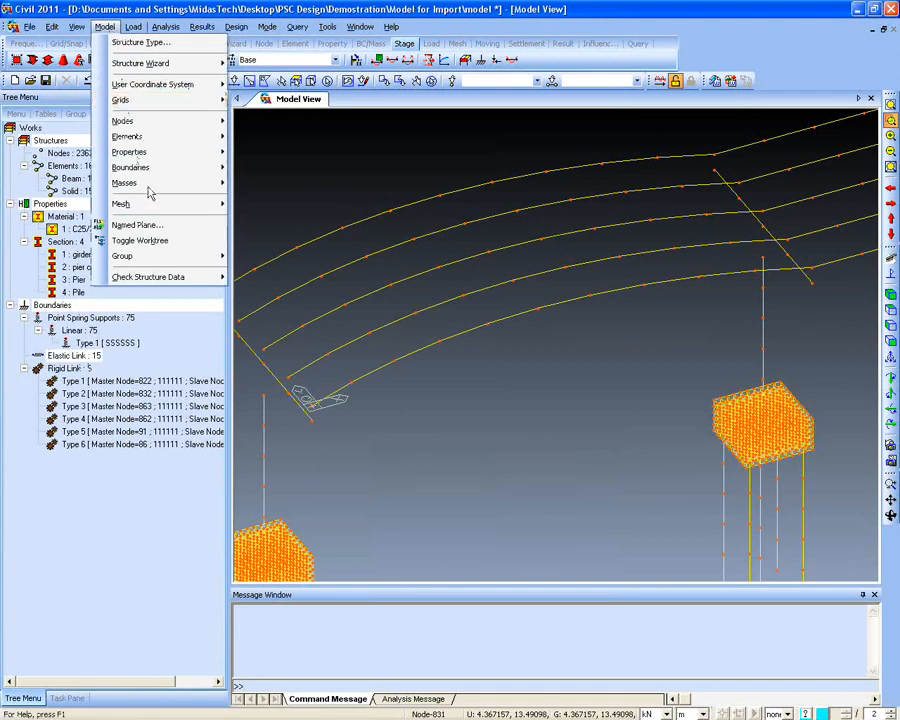
# Open the Node Local Axis definition and select the five girder end nodes above the first pier cap
pyautogui.moveTo(155, 168)
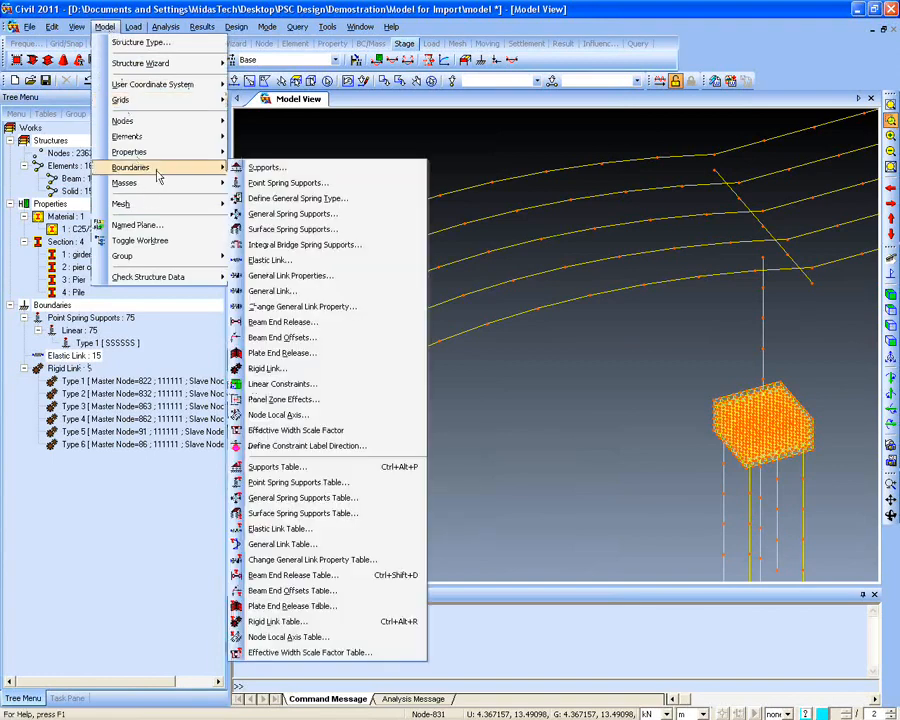
pyautogui.click(290, 414)
pyautogui.moveTo(380, 268); pyautogui.dragTo(424, 265, button='middle')
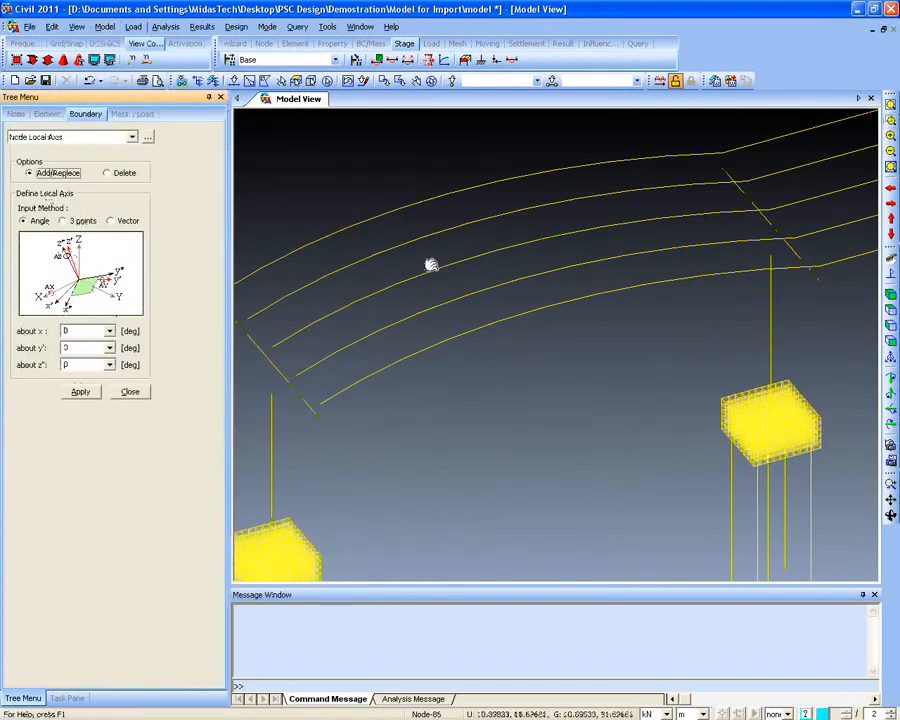
pyautogui.click(236, 82)
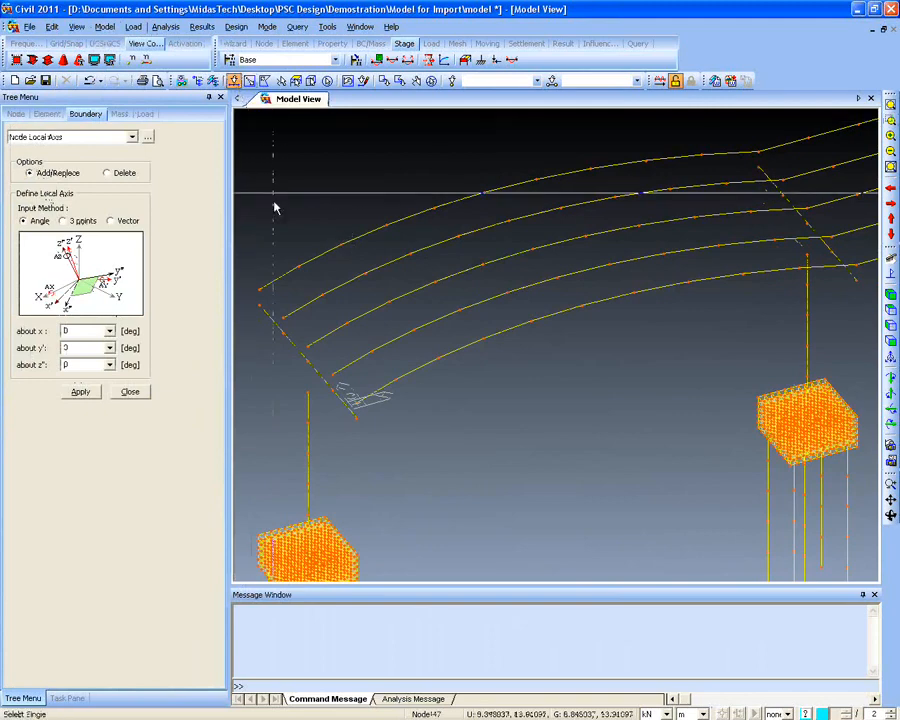
pyautogui.click(259, 290)
pyautogui.click(282, 318)
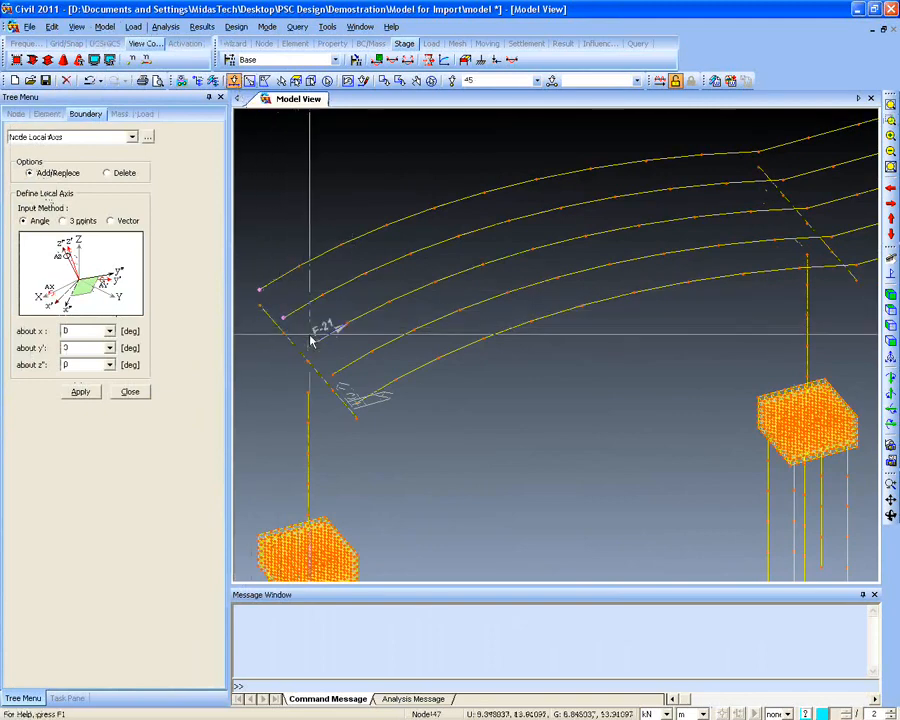
pyautogui.click(307, 348)
pyautogui.click(333, 376)
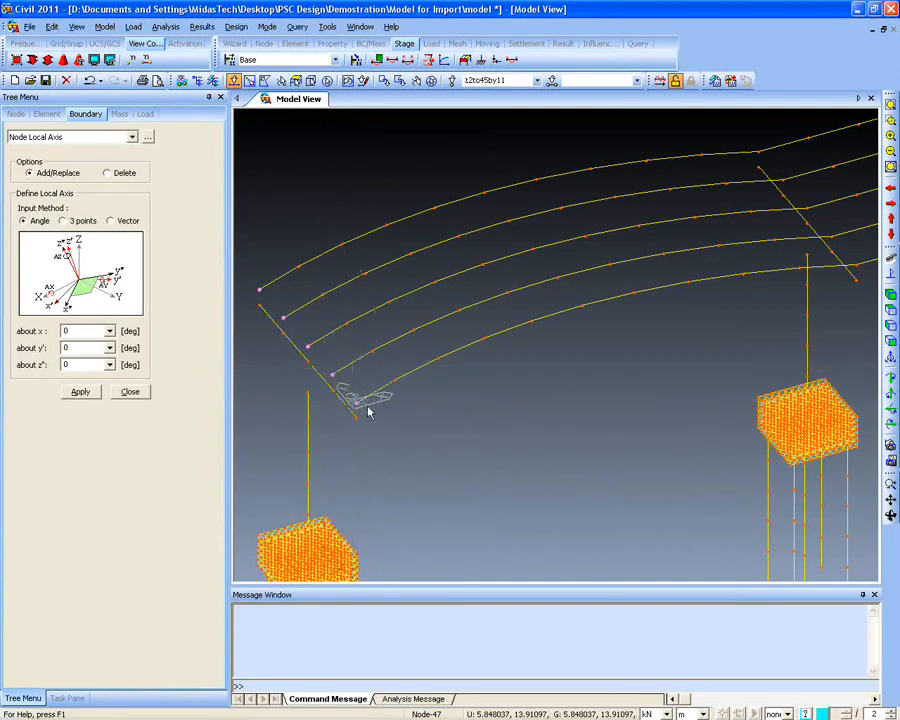
pyautogui.keyDown('ctrl'); pyautogui.moveTo(657, 350); pyautogui.dragTo(355, 380, button='middle'); pyautogui.keyUp('ctrl')
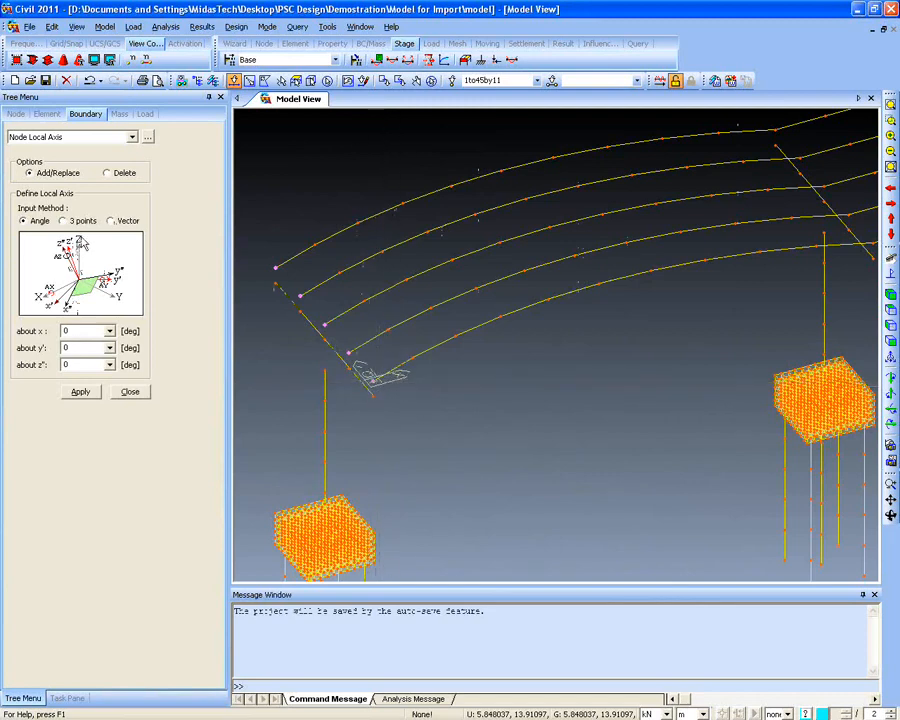
# Assign vector-based local axes to the selected nodes, with V1 2.886277, 1.070982, 0 along the girder's end segment and V2 30, 0, 0
pyautogui.click(111, 221)
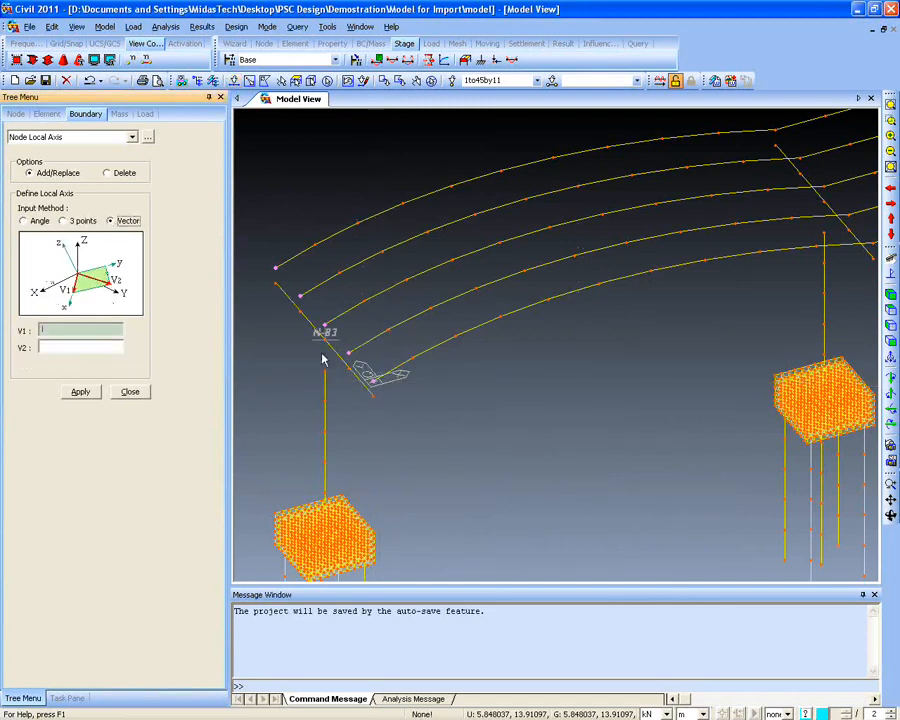
pyautogui.click(400, 368)
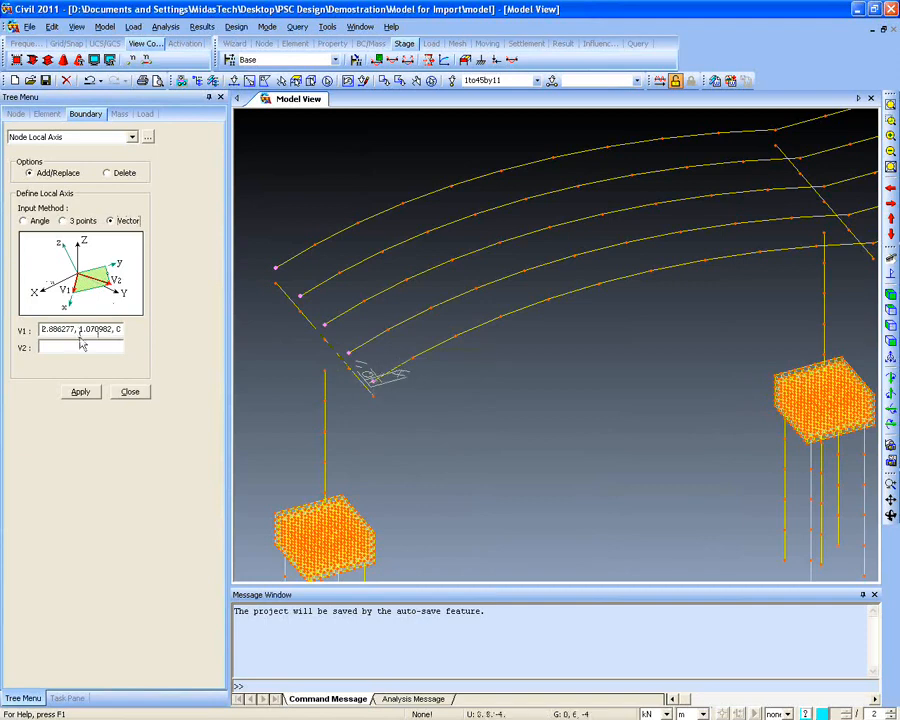
pyautogui.click(389, 395)
pyautogui.click(373, 390)
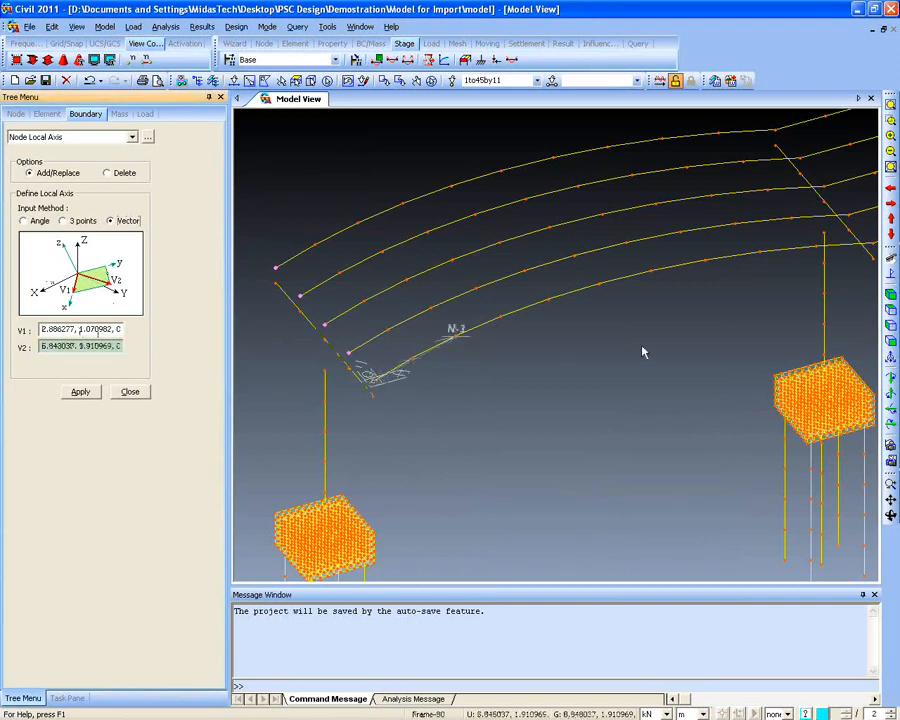
pyautogui.click(866, 252)
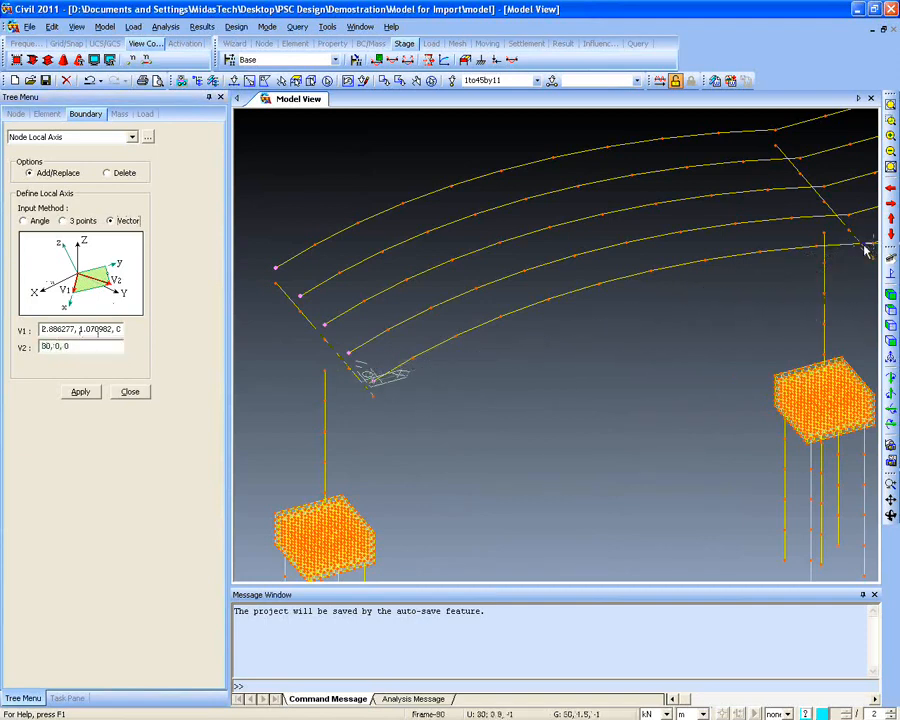
pyautogui.click(80, 392)
pyautogui.click(126, 392)
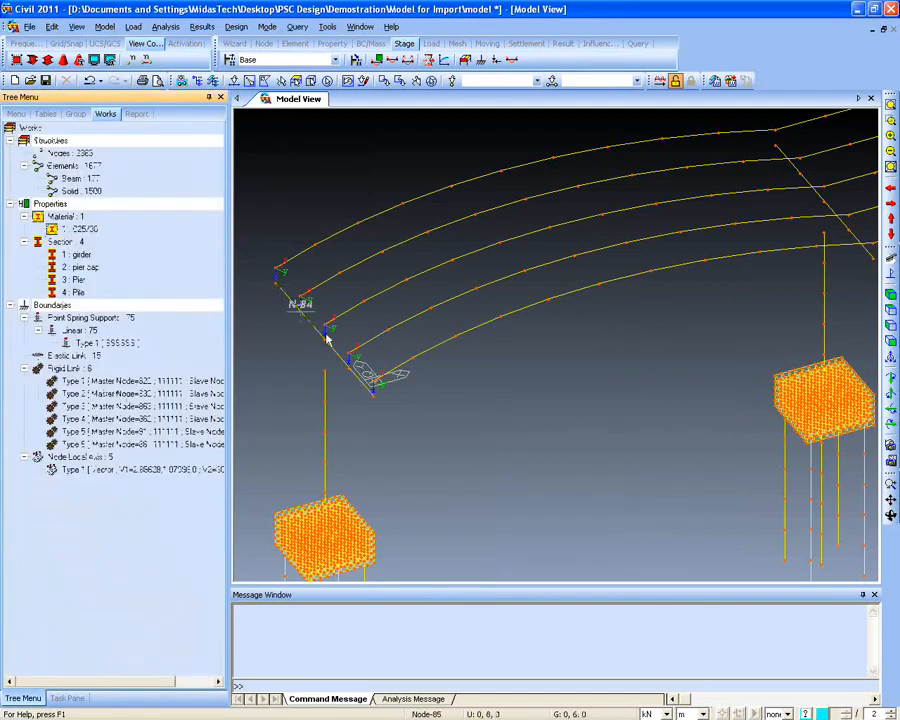
# Inspect the node local axes at the girder ends over the first pier up close
pyautogui.click(890, 120)
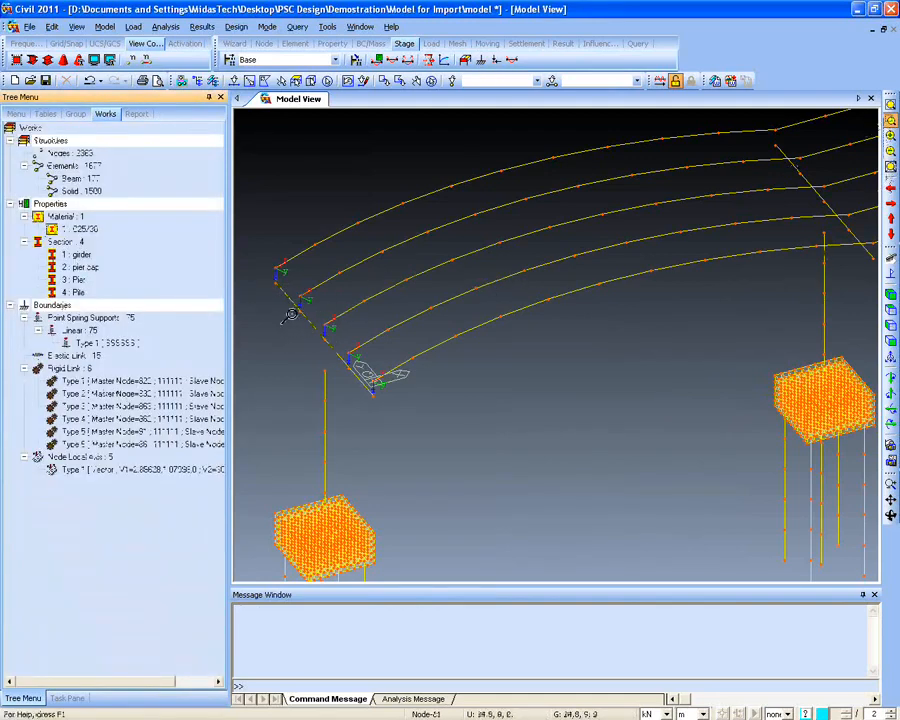
pyautogui.moveTo(300, 300); pyautogui.dragTo(406, 410)
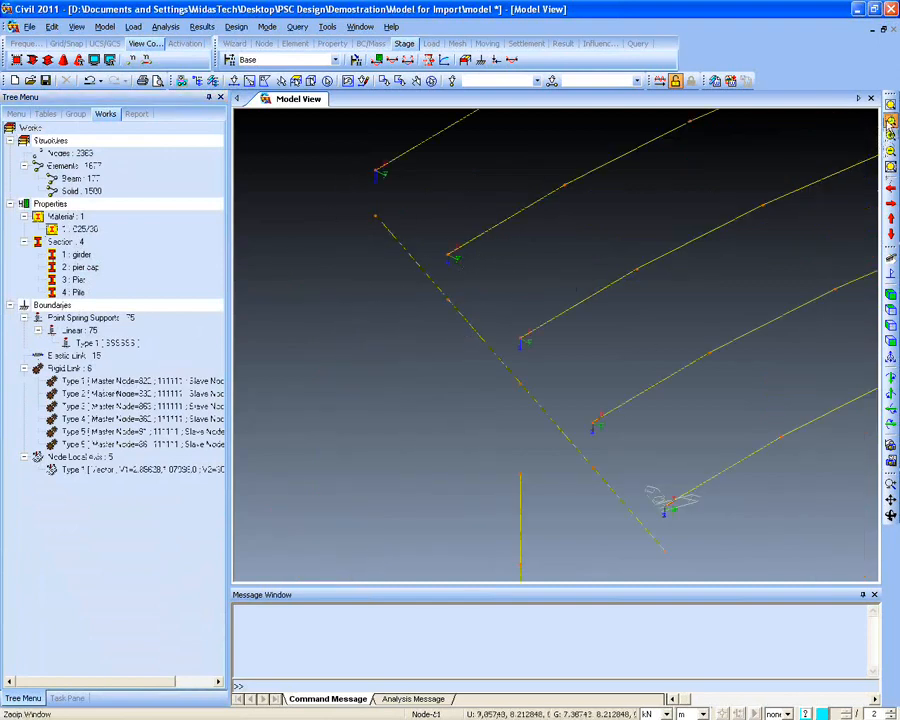
pyautogui.click(889, 104)
# Review the local restraint directions in the Supports definition and close it without adding a support
pyautogui.click(104, 26)
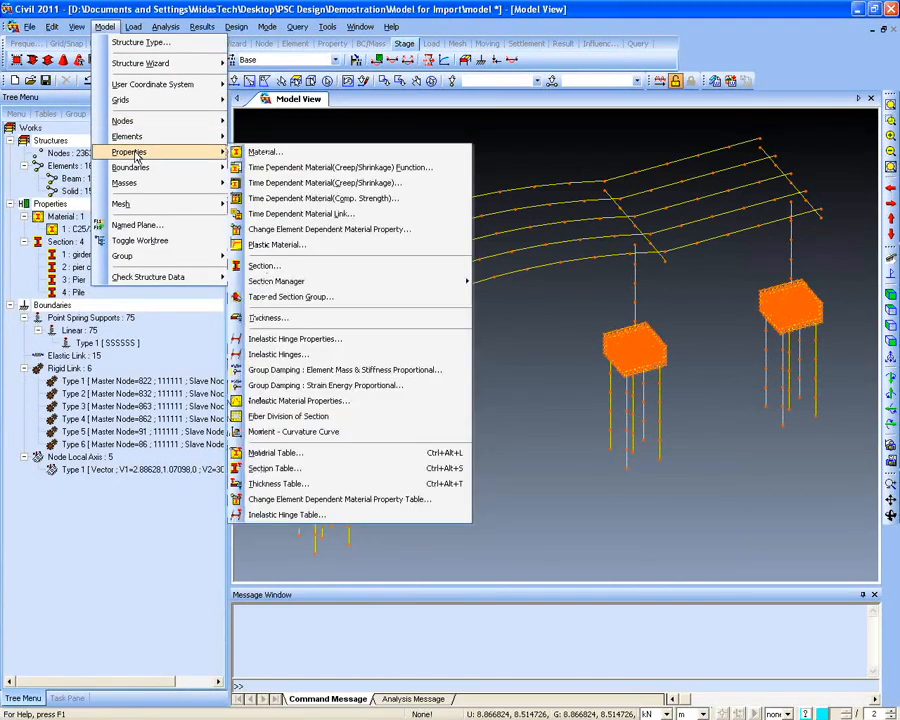
pyautogui.moveTo(138, 168)
pyautogui.click(258, 167)
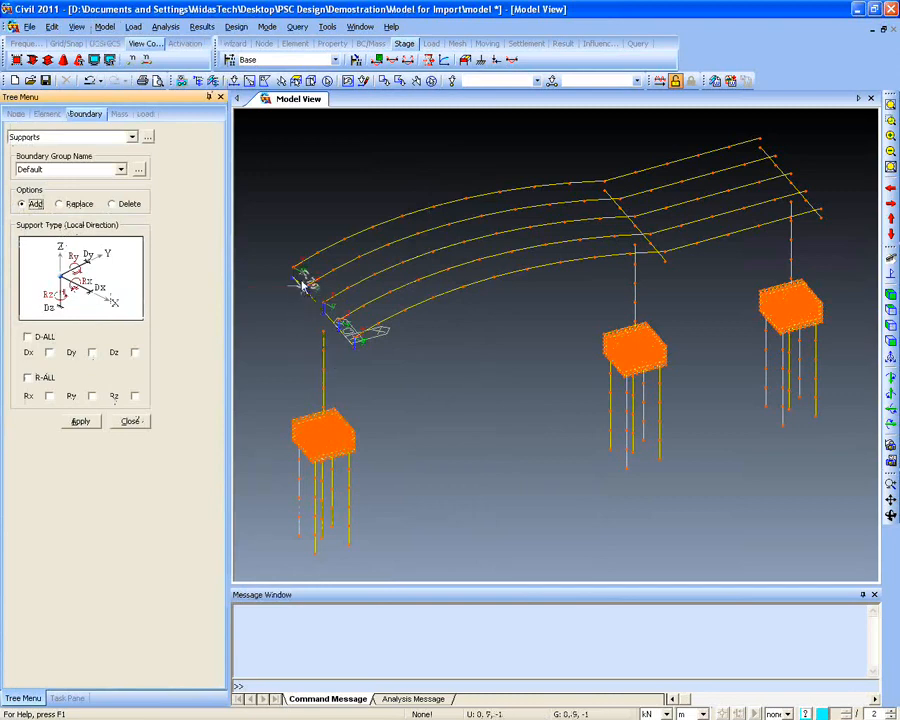
pyautogui.click(130, 422)
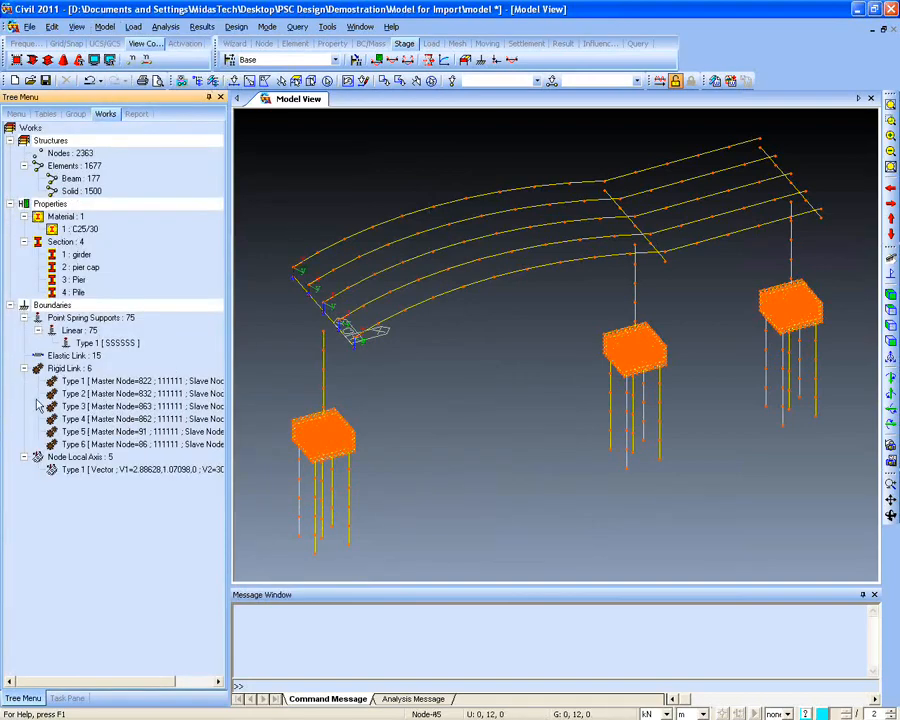
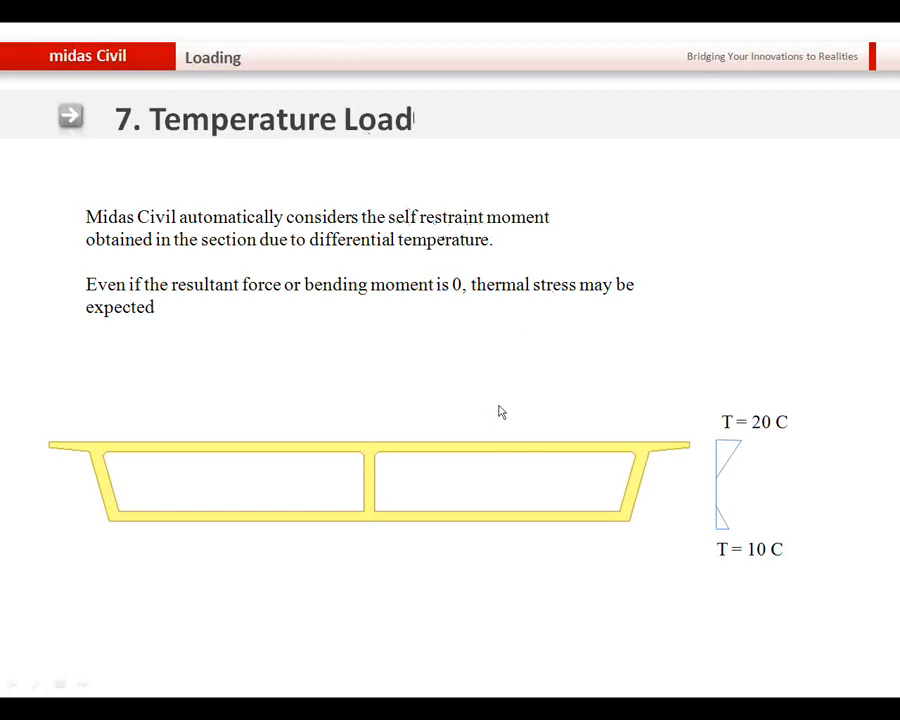
# Set the moving load code to AASHTO LRFD
pyautogui.click(430, 362)
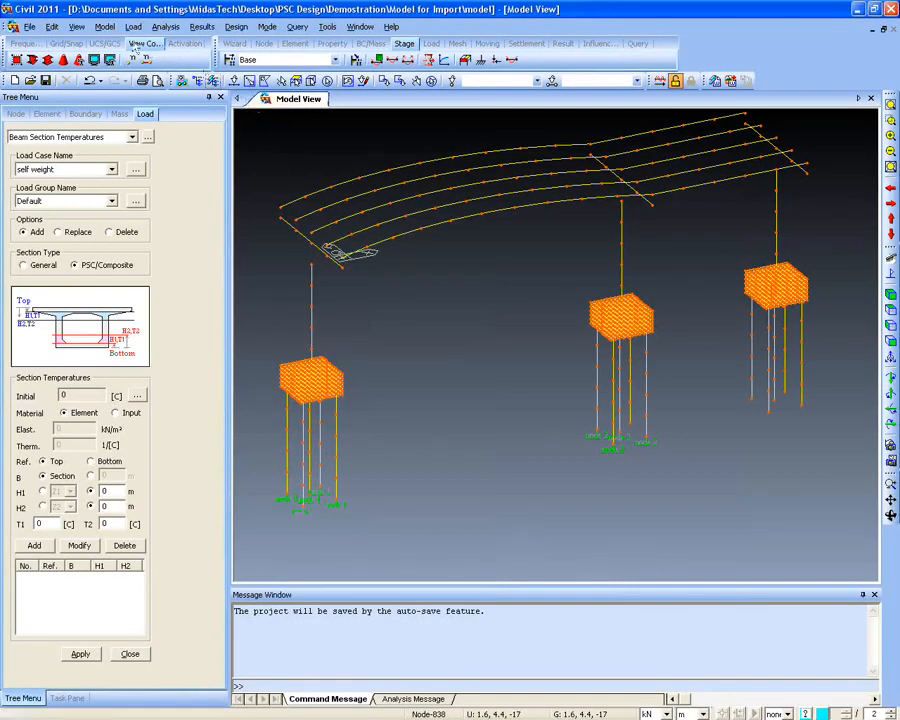
pyautogui.click(133, 26)
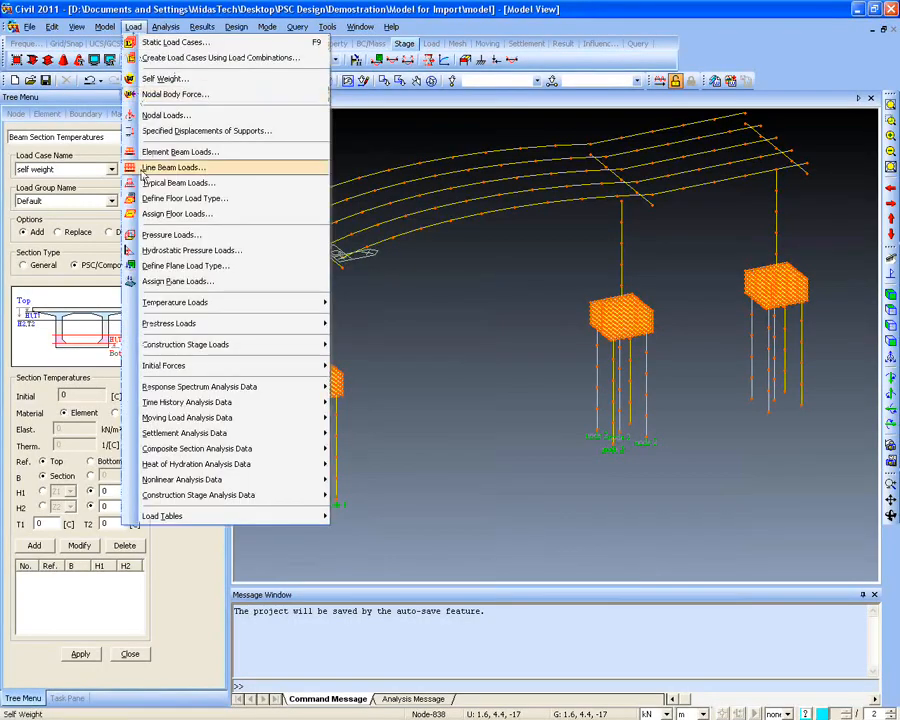
pyautogui.moveTo(293, 420)
pyautogui.click(350, 417)
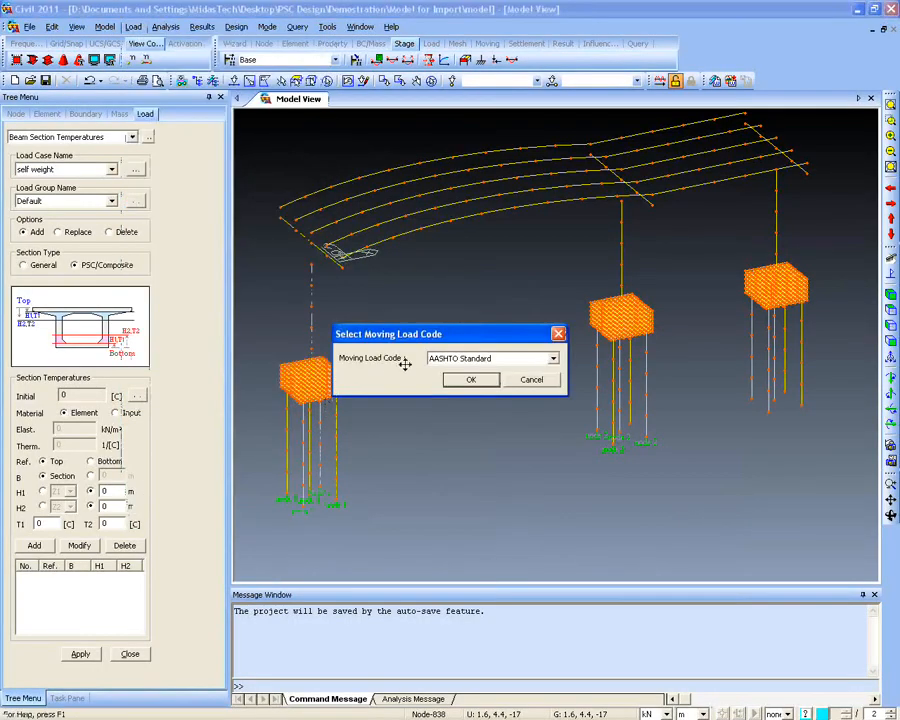
pyautogui.click(445, 358)
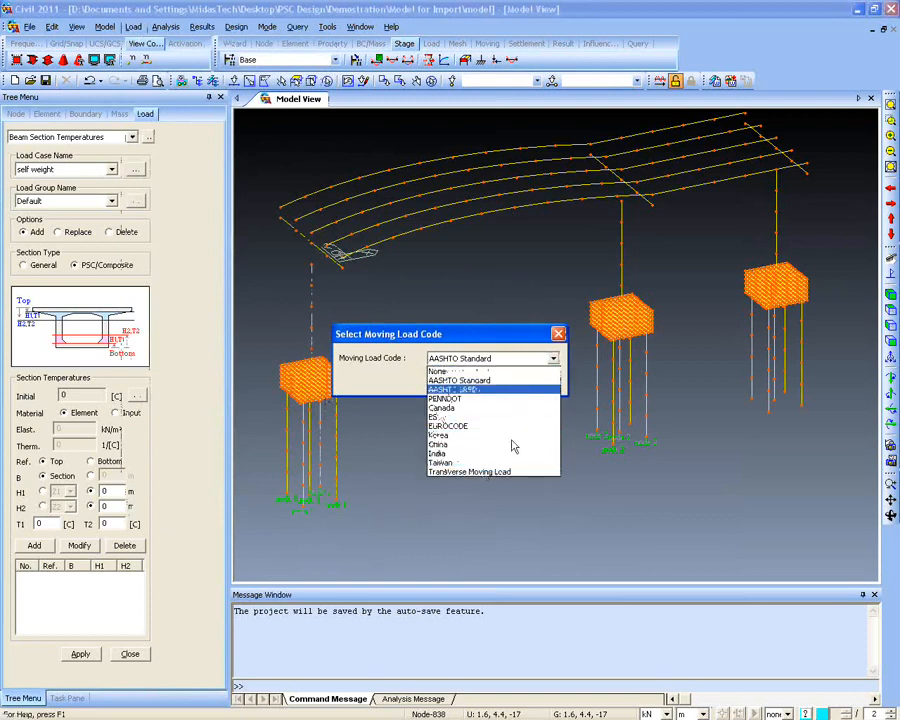
pyautogui.click(482, 389)
pyautogui.click(489, 384)
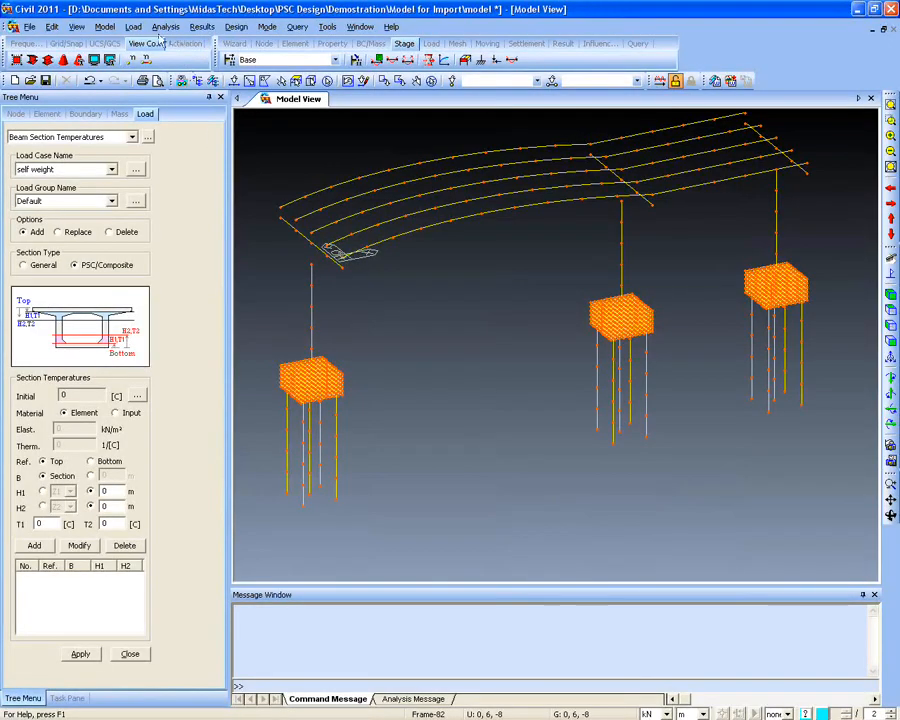
pyautogui.click(133, 26)
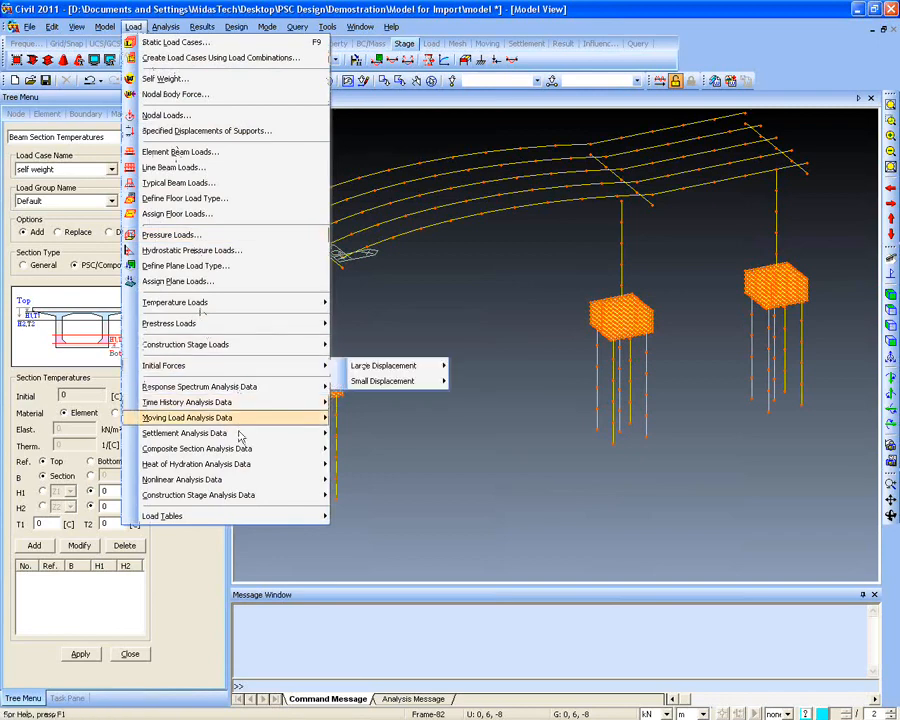
pyautogui.moveTo(266, 420)
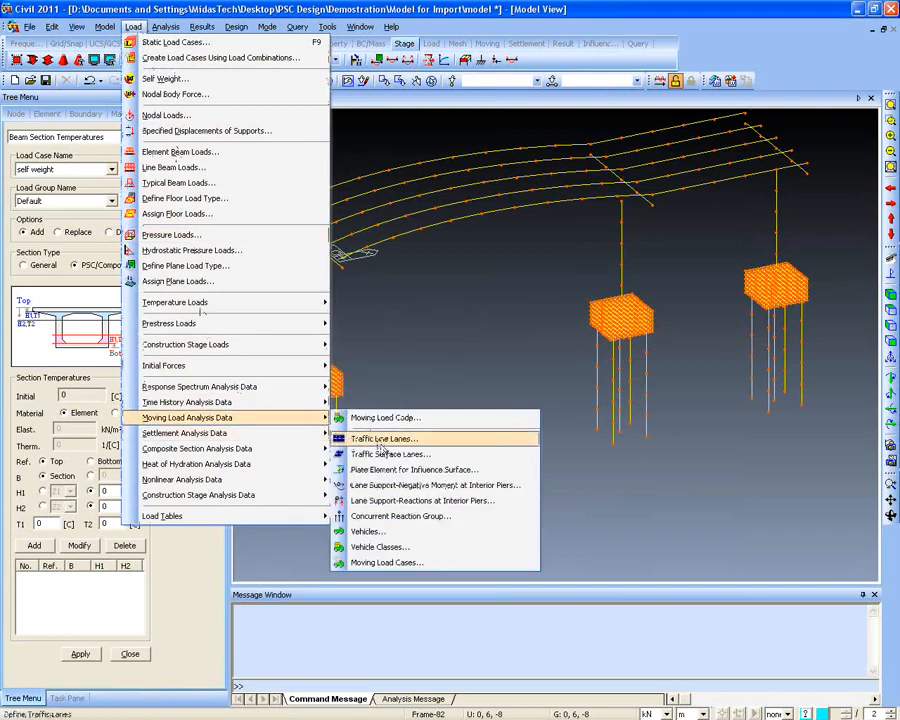
pyautogui.click(420, 435)
pyautogui.click(152, 54)
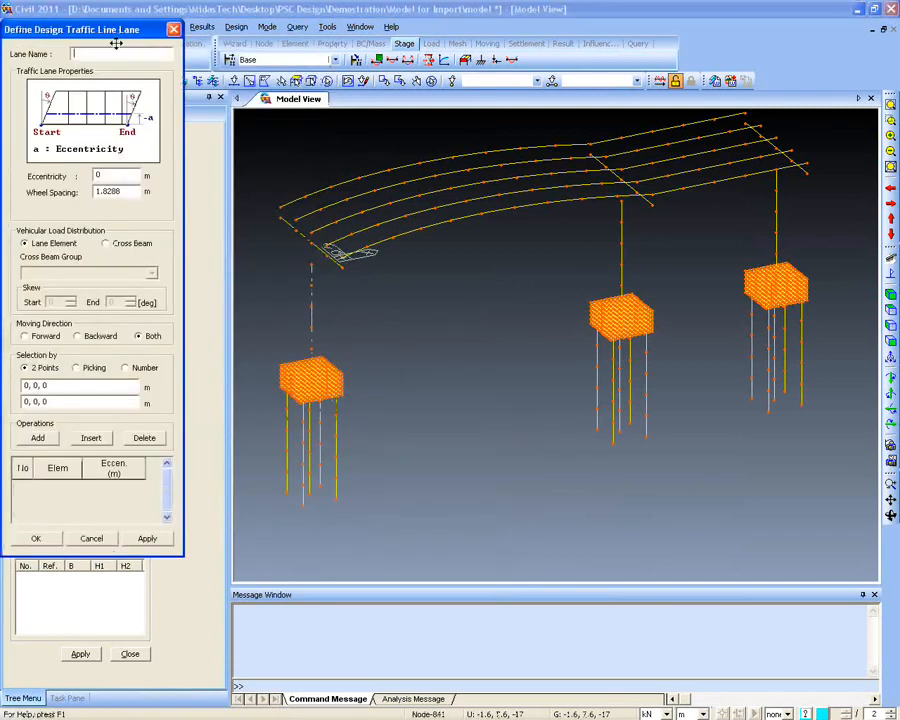
pyautogui.write('lane 1')
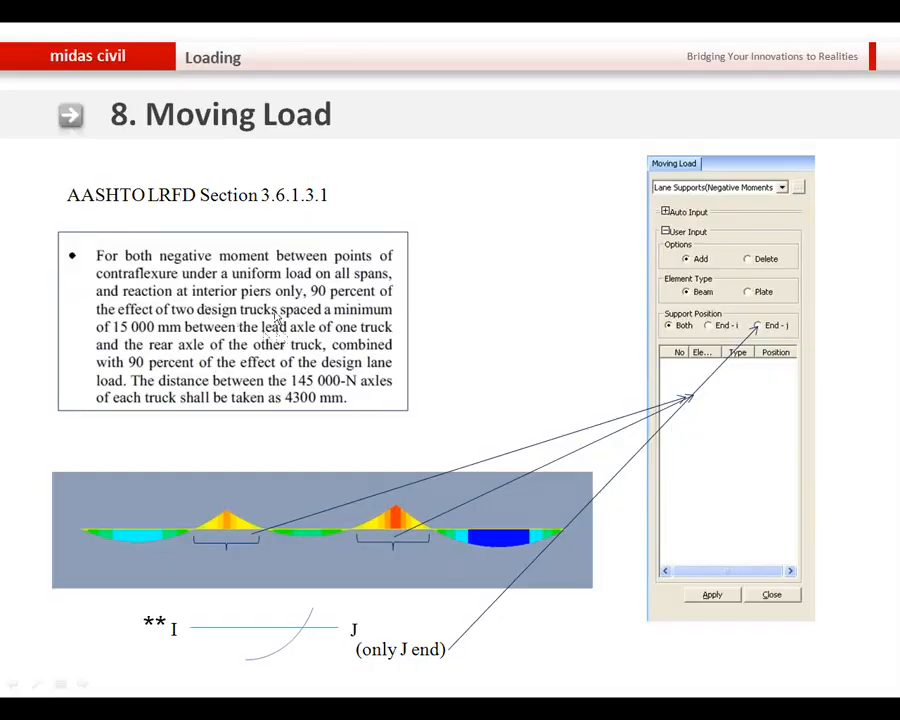
pyautogui.click(275, 314)
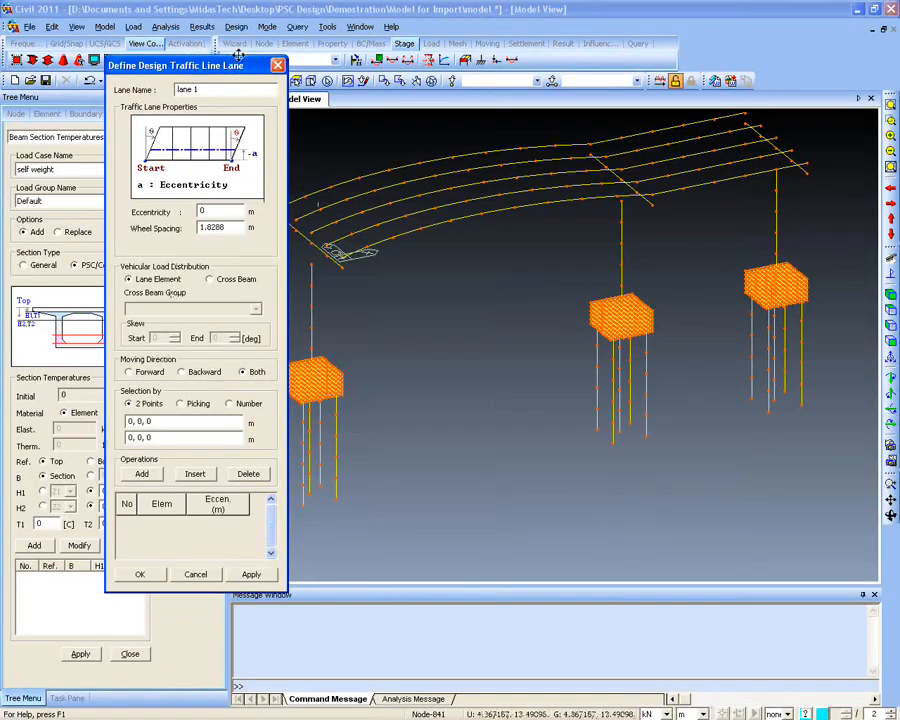
pyautogui.moveTo(237, 66); pyautogui.dragTo(233, 57)
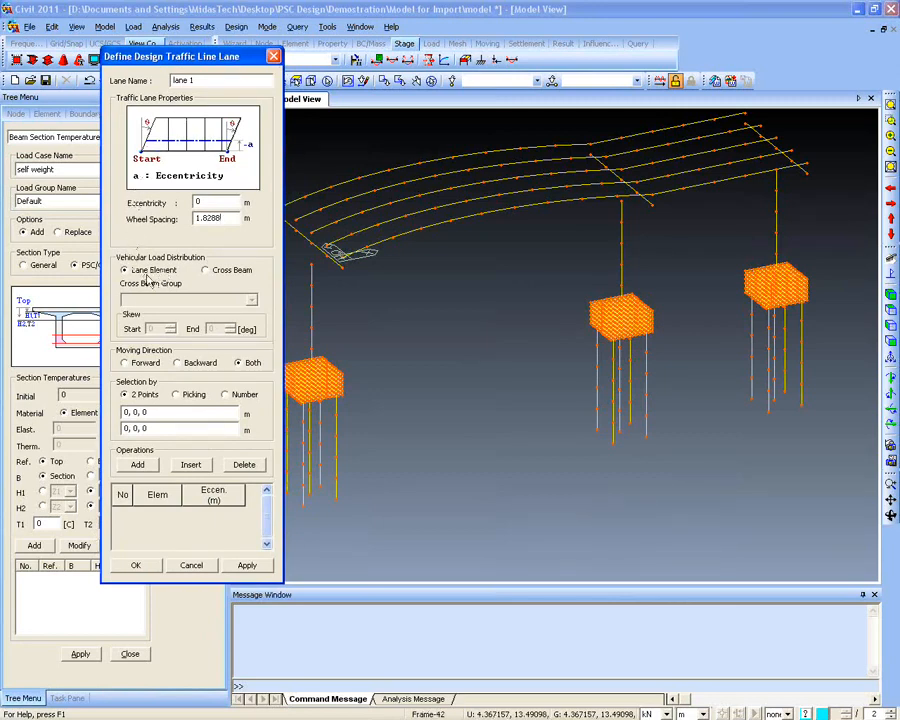
pyautogui.moveTo(133, 47); pyautogui.dragTo(137, 64)
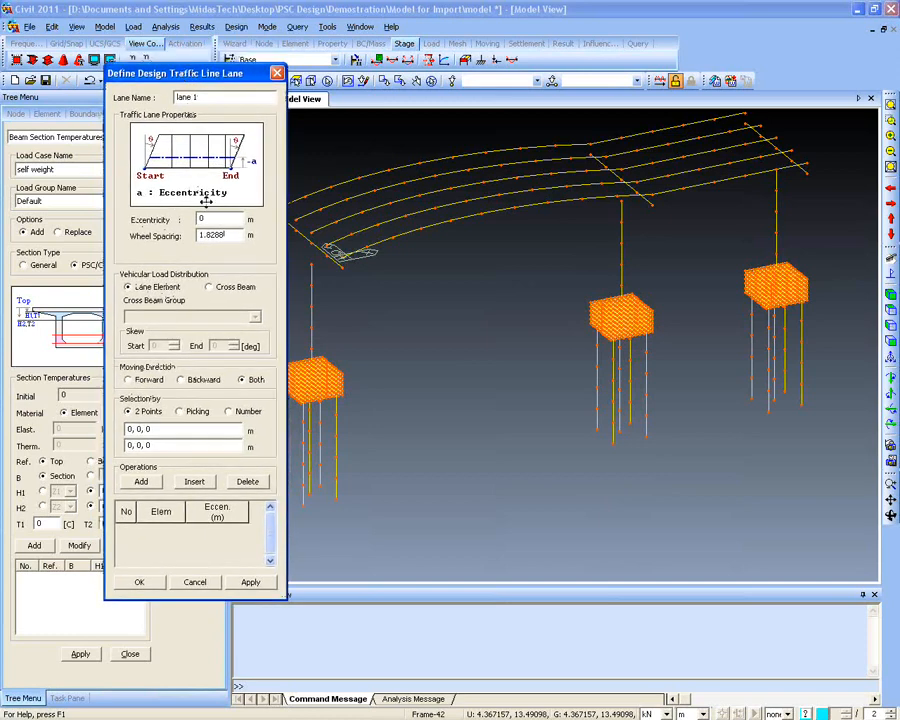
pyautogui.click(210, 287)
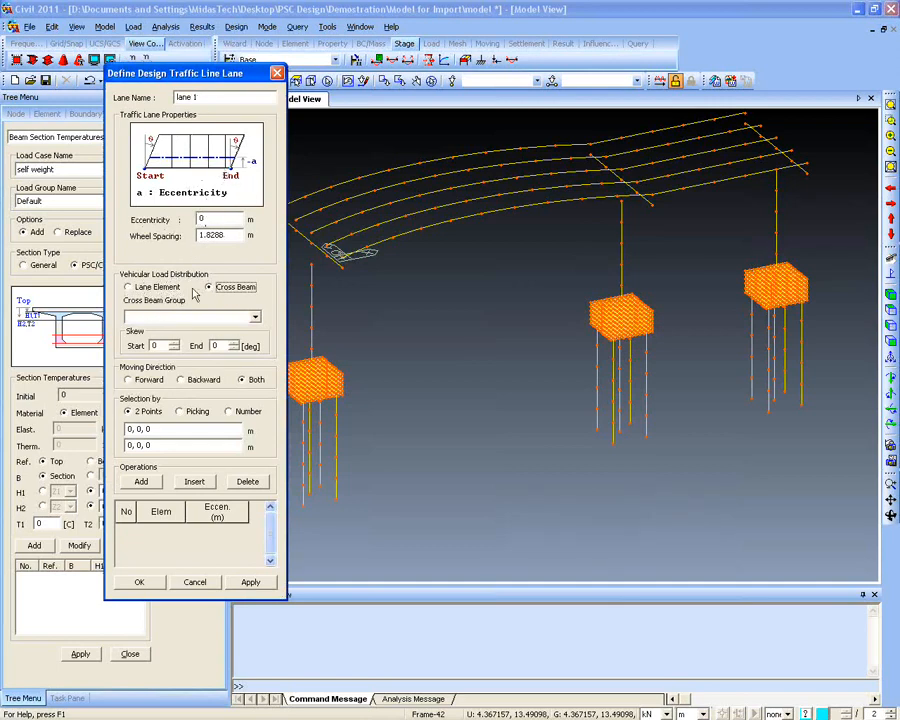
pyautogui.click(158, 287)
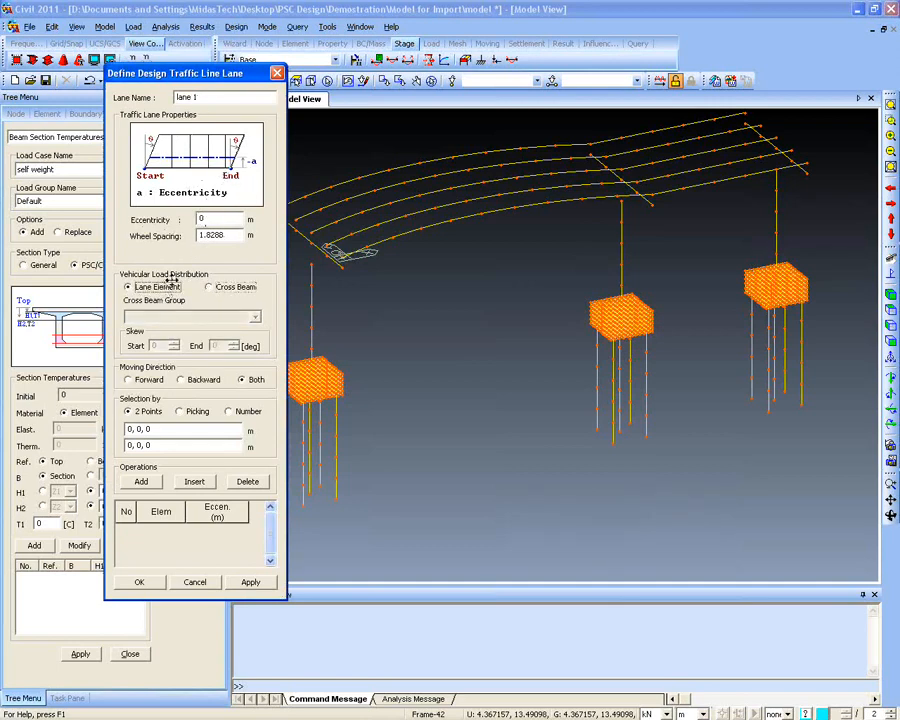
pyautogui.click(277, 73)
# Create transverse beam elements between the outer girders at the first three node rows of the curved span, using C25/30 and the girder section
pyautogui.moveTo(514, 365); pyautogui.dragTo(508, 412, button='middle')
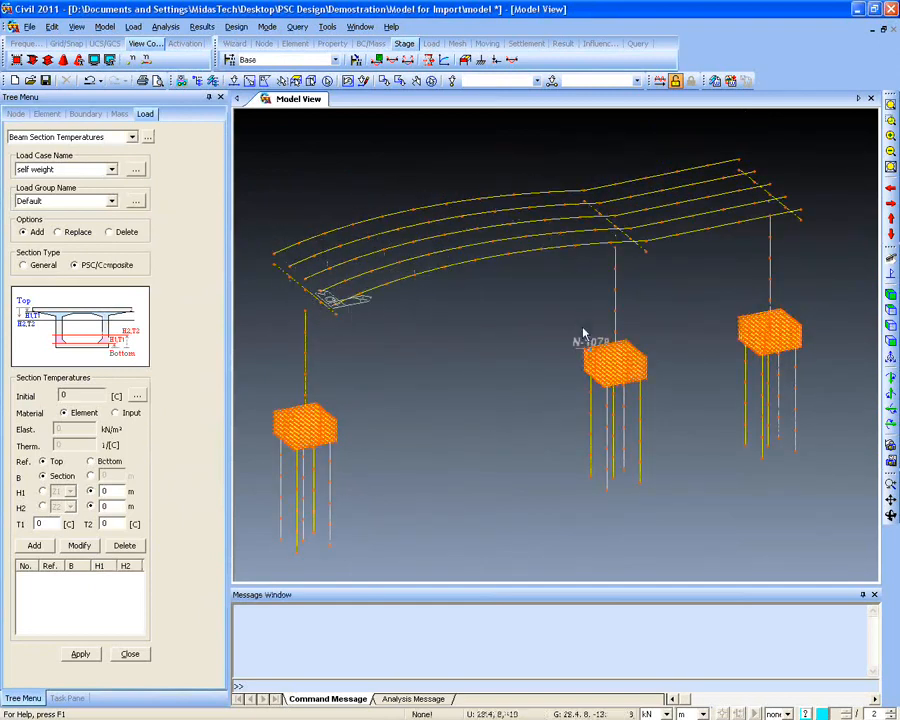
pyautogui.moveTo(585, 333); pyautogui.dragTo(588, 347, button='middle')
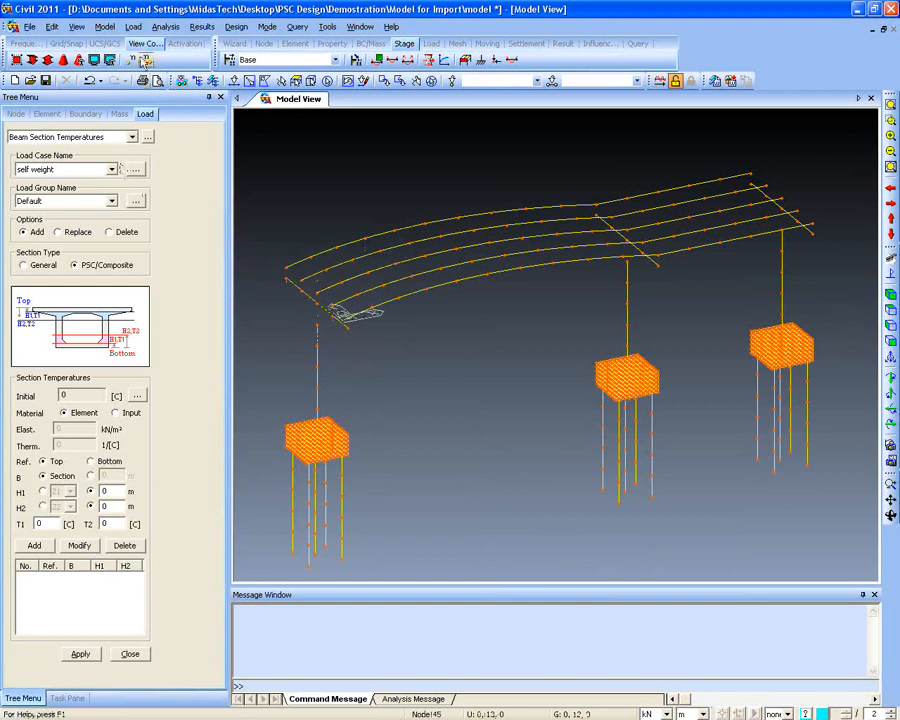
pyautogui.click(104, 27)
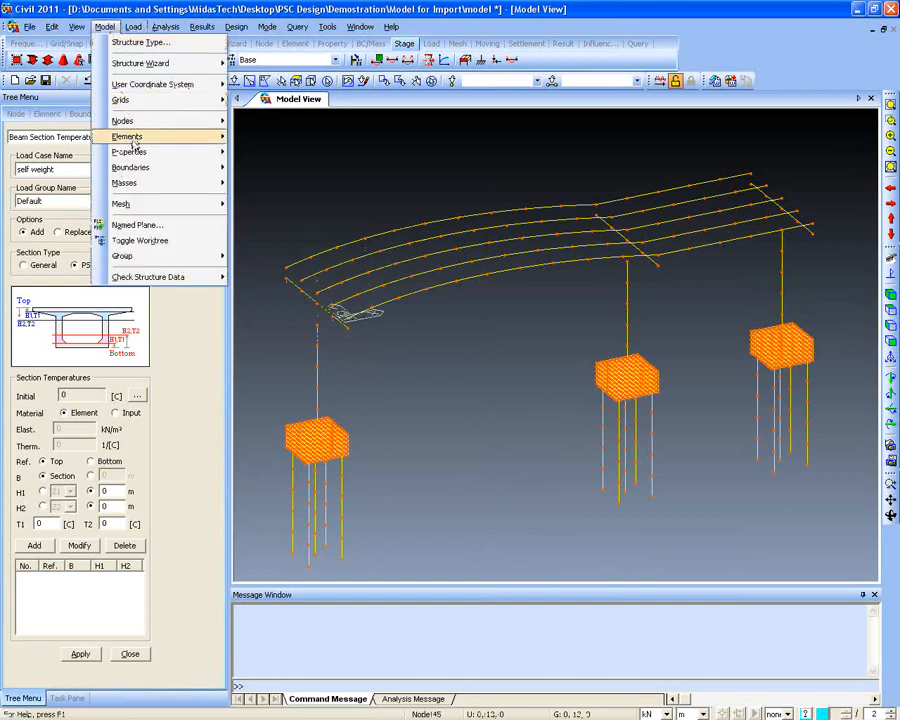
pyautogui.moveTo(130, 137)
pyautogui.click(270, 137)
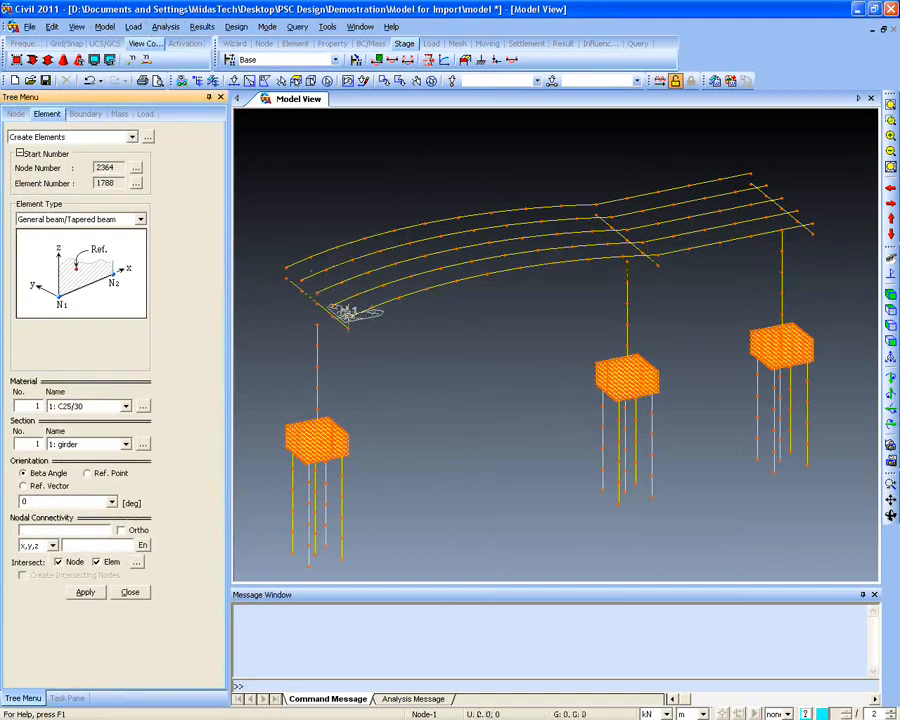
pyautogui.click(348, 312)
pyautogui.click(286, 264)
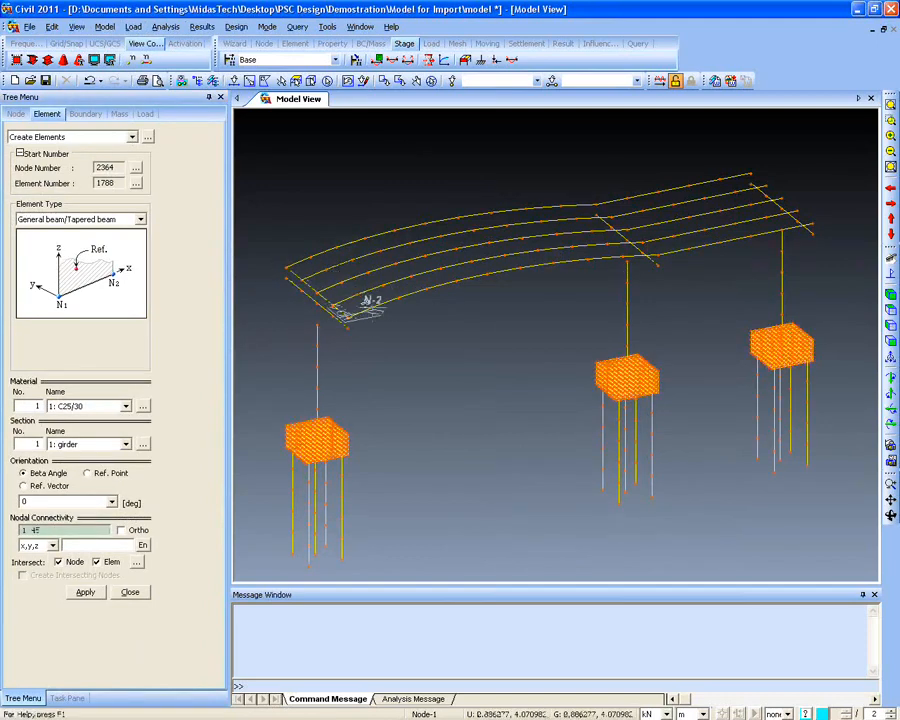
pyautogui.click(348, 312)
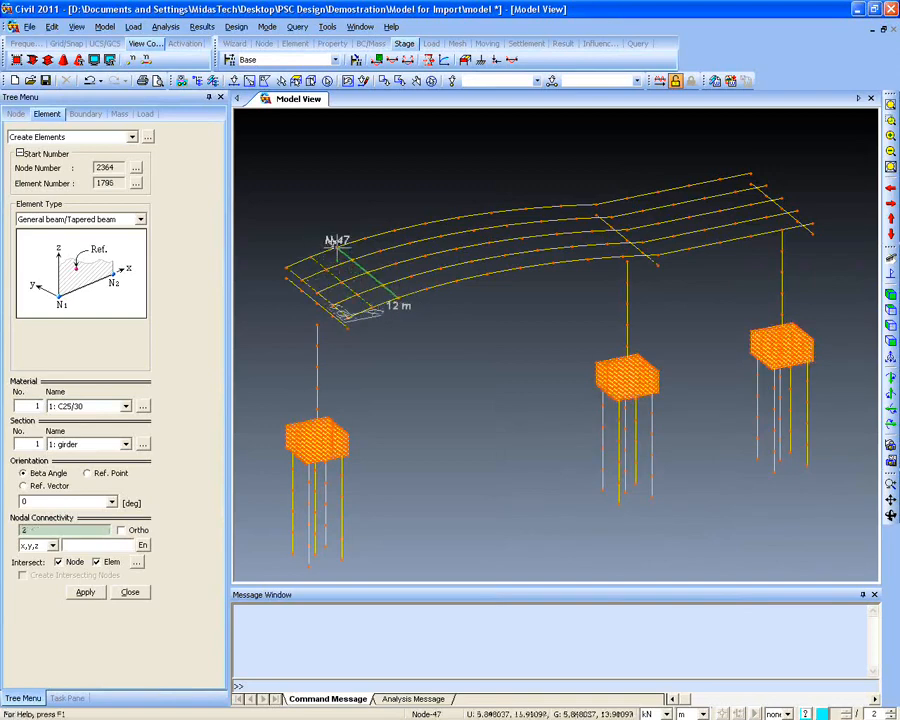
pyautogui.click(337, 242)
pyautogui.click(337, 242)
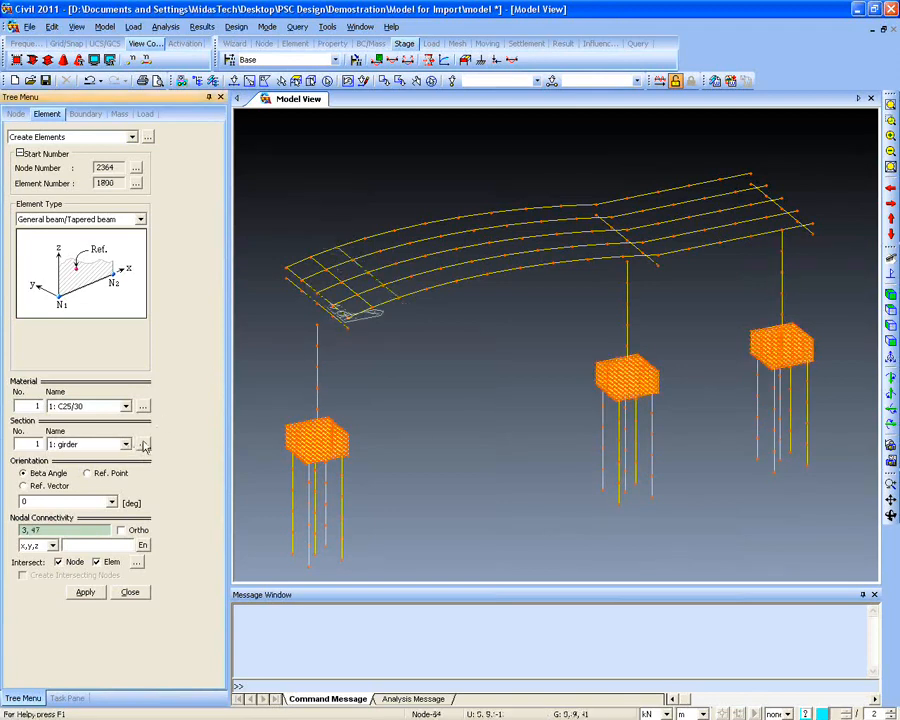
# Add section 5 named "cross beams" as a user-defined Solid Rectangle
pyautogui.click(143, 444)
pyautogui.moveTo(262, 28); pyautogui.dragTo(326, 130)
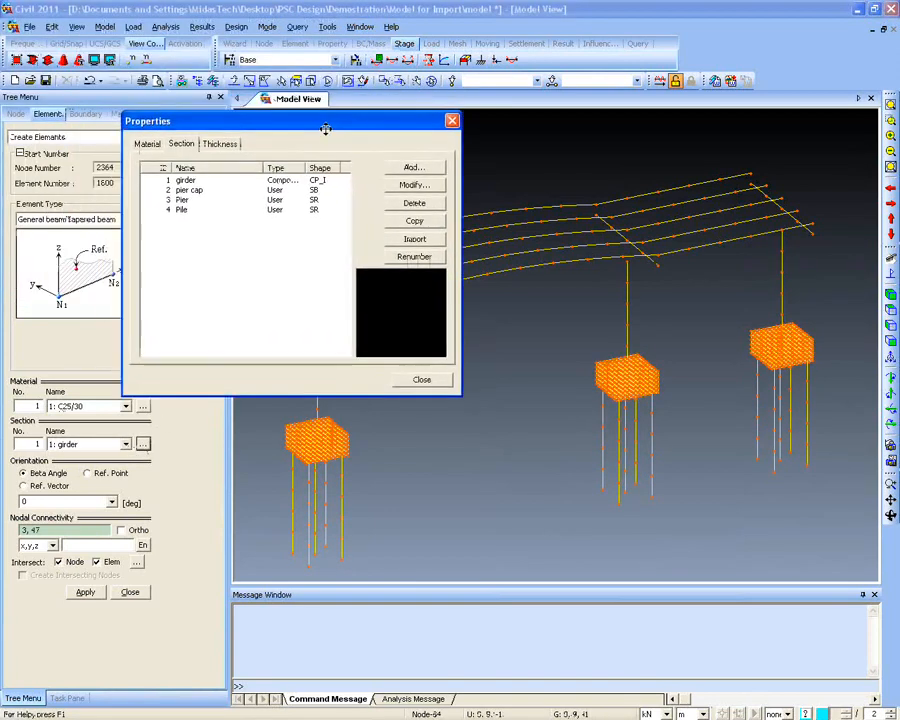
pyautogui.click(414, 167)
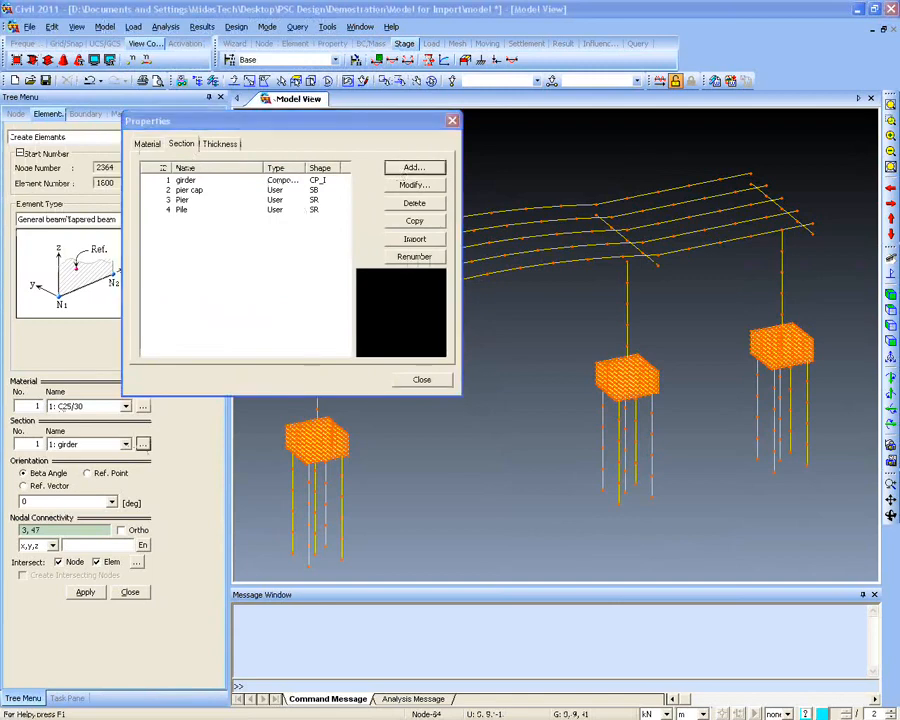
pyautogui.moveTo(1, 77); pyautogui.dragTo(655, 153)
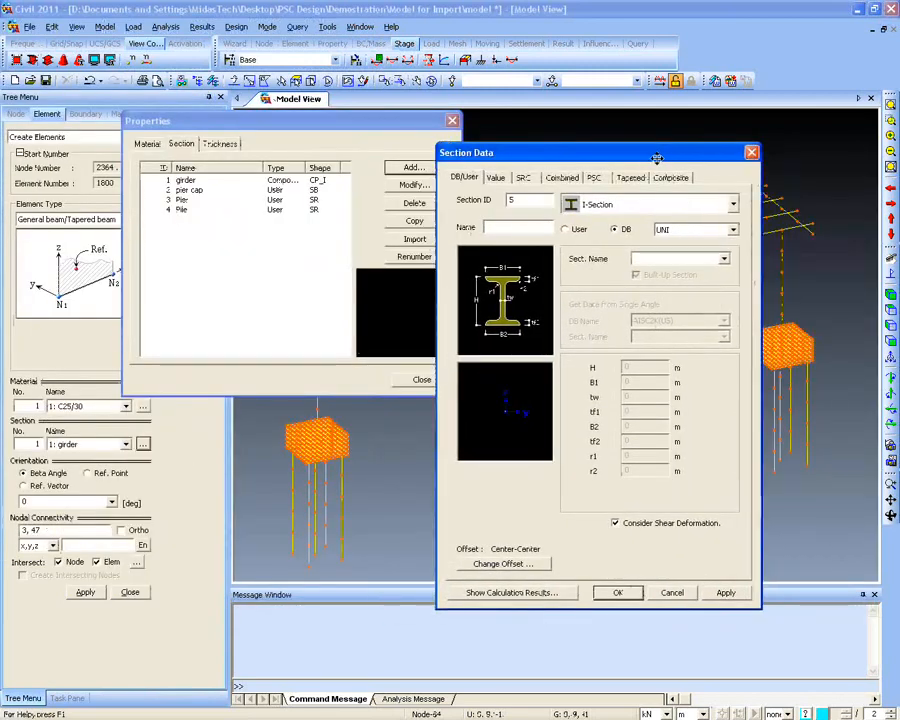
pyautogui.click(532, 224)
pyautogui.write('crops')
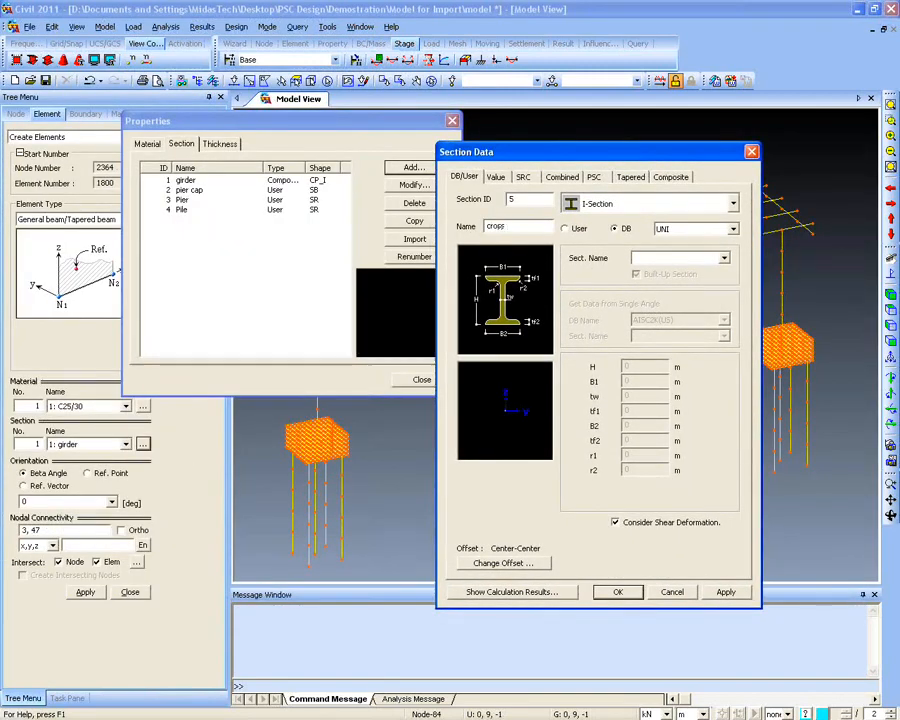
pyautogui.write(' beams')
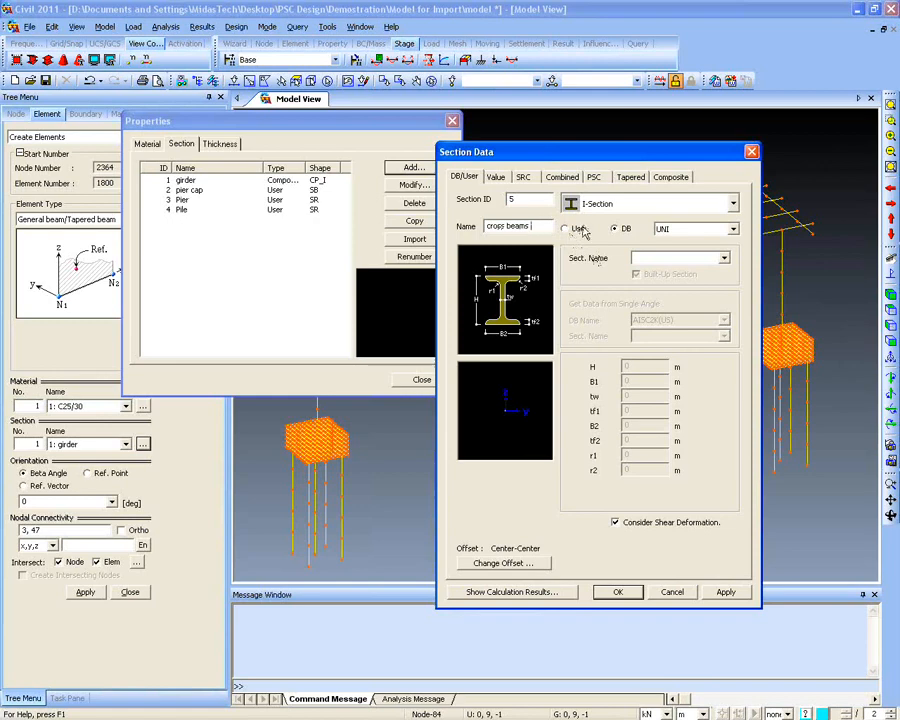
pyautogui.click(578, 229)
pyautogui.click(650, 204)
pyautogui.click(645, 357)
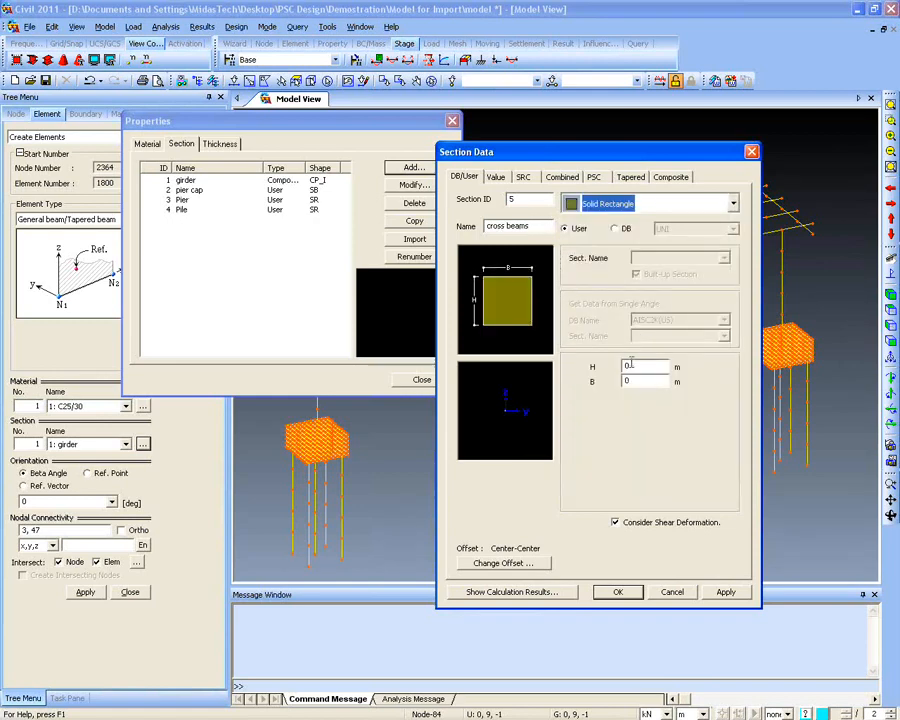
# Set the cross beams section to H 1.2 m and B 4 m, save it and leave the section properties
pyautogui.click(631, 365)
pyautogui.write('1.2')
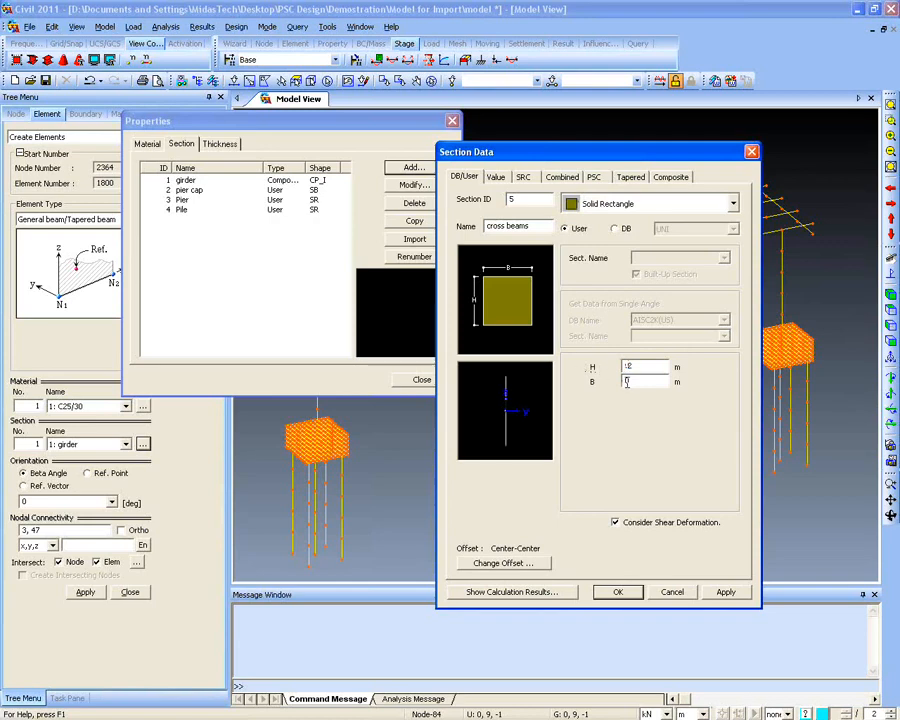
pyautogui.click(627, 381)
pyautogui.write('3')
pyautogui.moveTo(635, 381); pyautogui.dragTo(580, 388)
pyautogui.write('4')
pyautogui.click(618, 592)
pyautogui.click(422, 379)
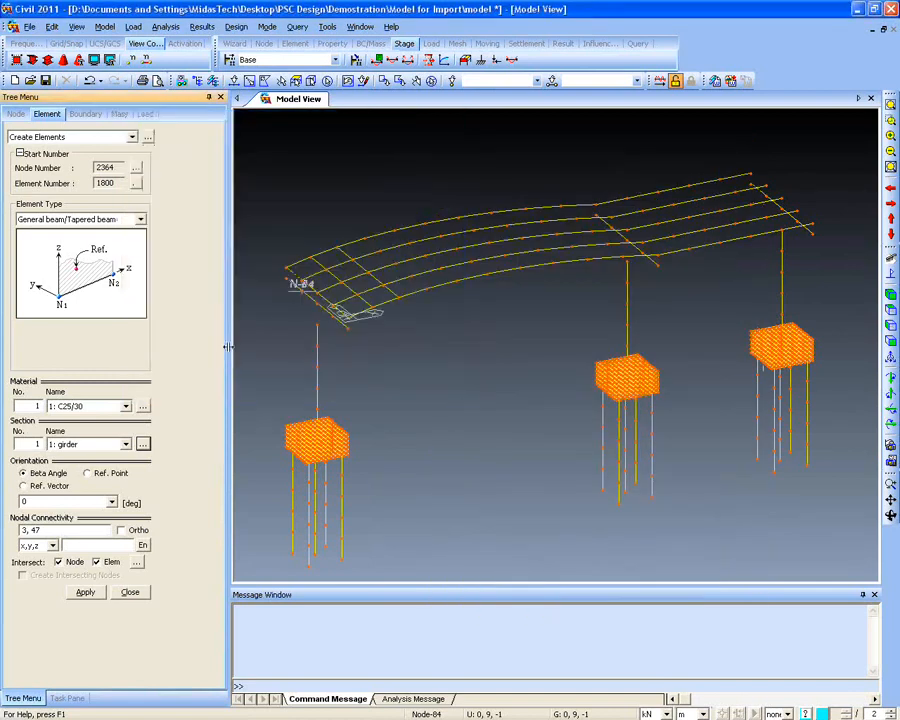
# Create transverse elements with section 5: cross beams between the outer girders at the fourth to seventh node rows of the curved span
pyautogui.click(30, 444)
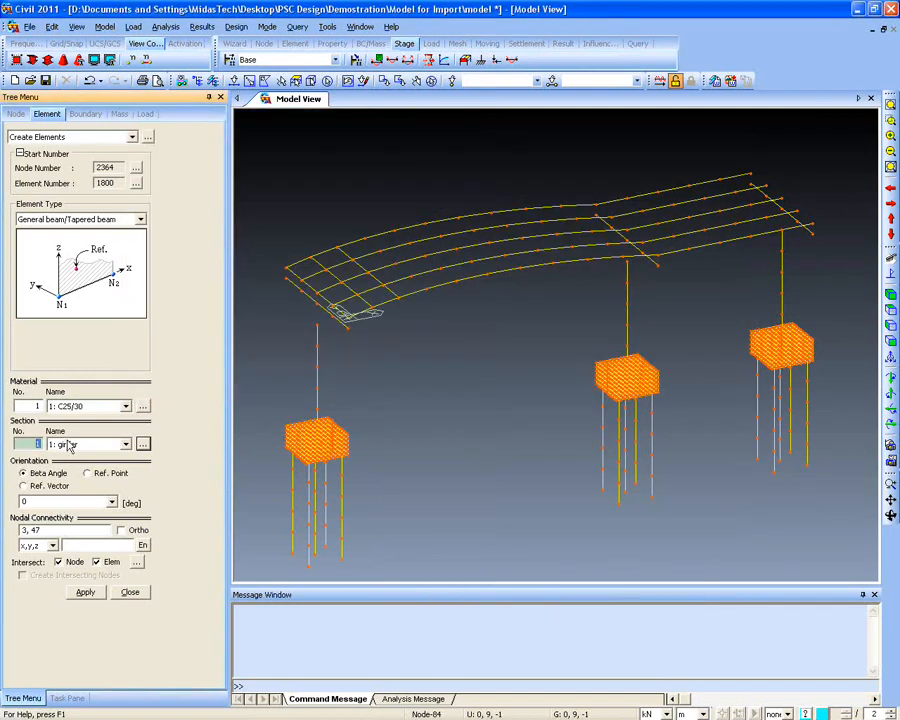
pyautogui.write('5')
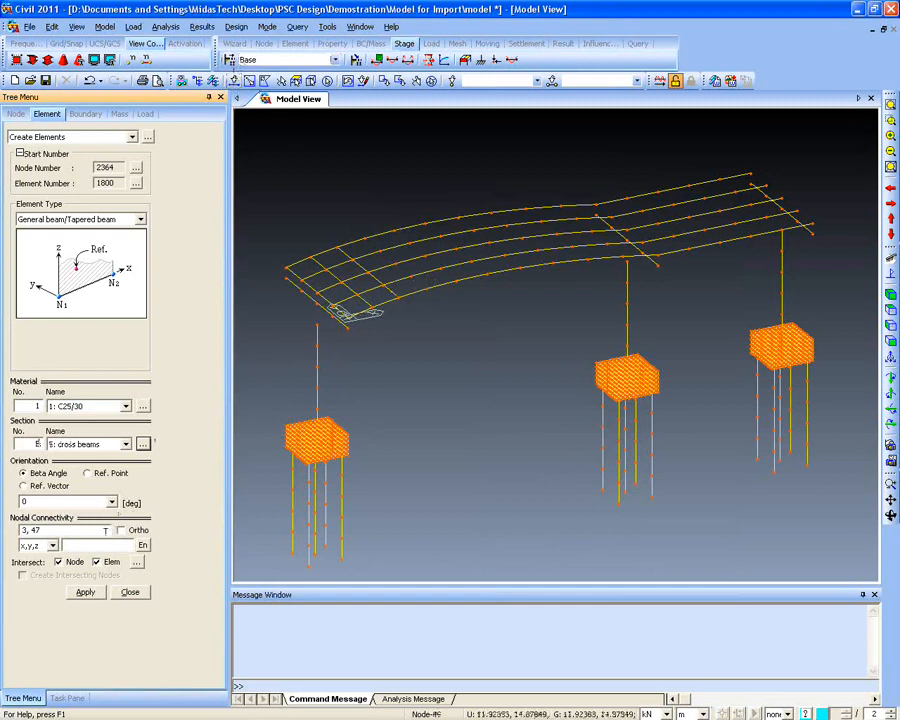
pyautogui.click(422, 283)
pyautogui.click(366, 231)
pyautogui.click(446, 281)
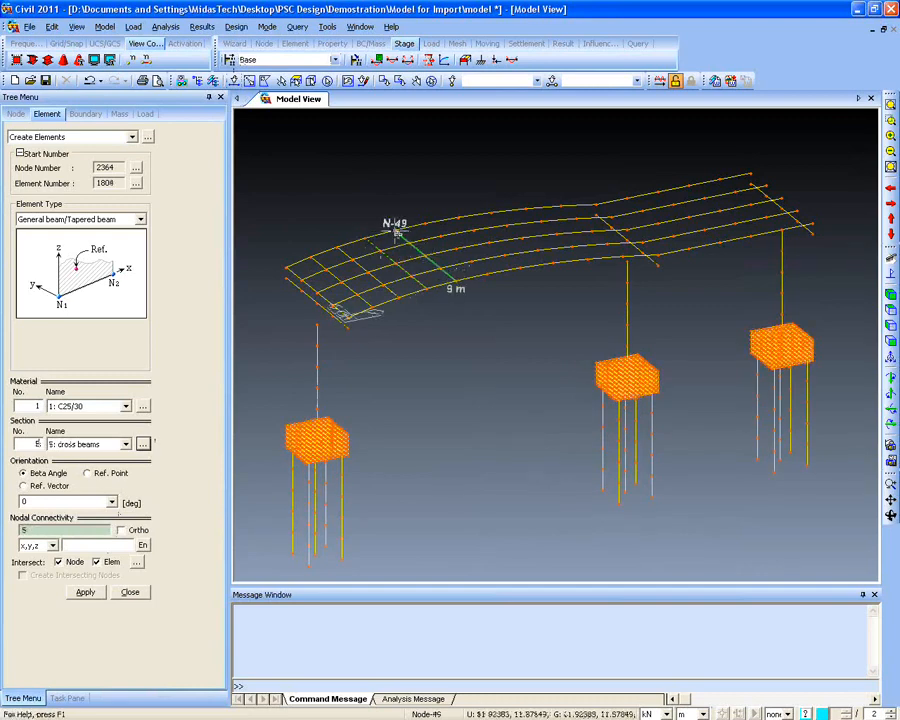
pyautogui.click(405, 255)
pyautogui.click(428, 224)
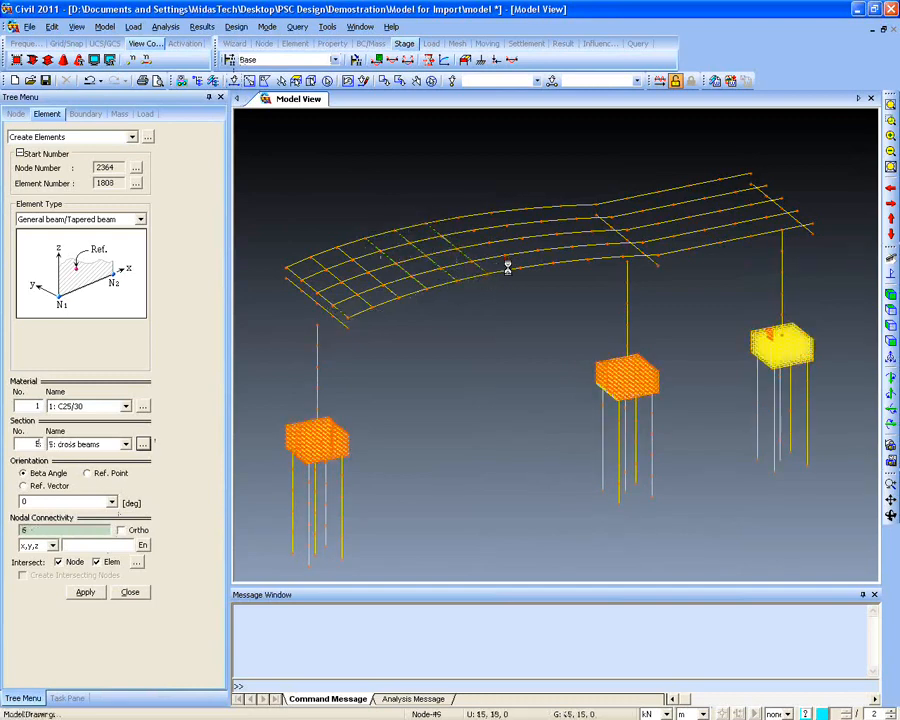
pyautogui.click(519, 267)
pyautogui.click(459, 217)
# Continue the cross beams between the outer girders from the eighth node row to the end of the curved span
pyautogui.click(552, 262)
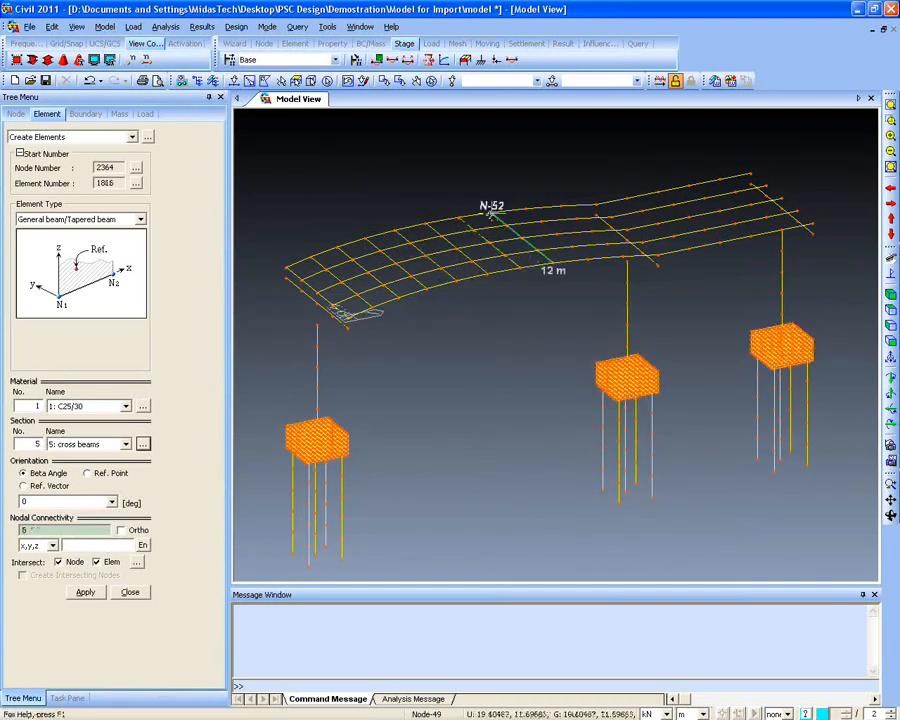
pyautogui.click(492, 212)
pyautogui.click(587, 259)
pyautogui.click(527, 205)
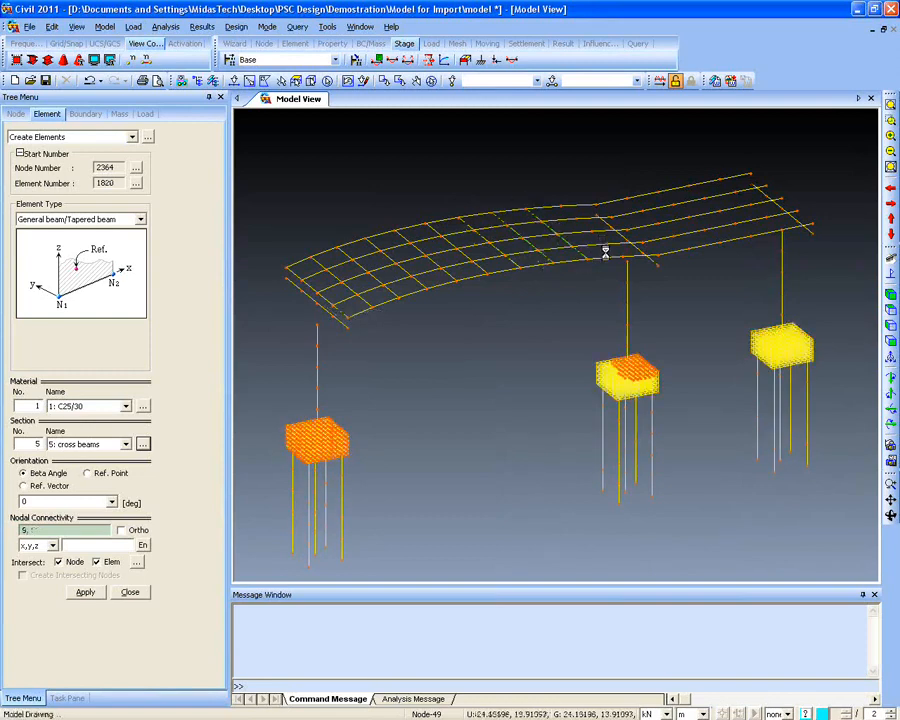
pyautogui.click(620, 249)
pyautogui.click(568, 200)
pyautogui.click(645, 252)
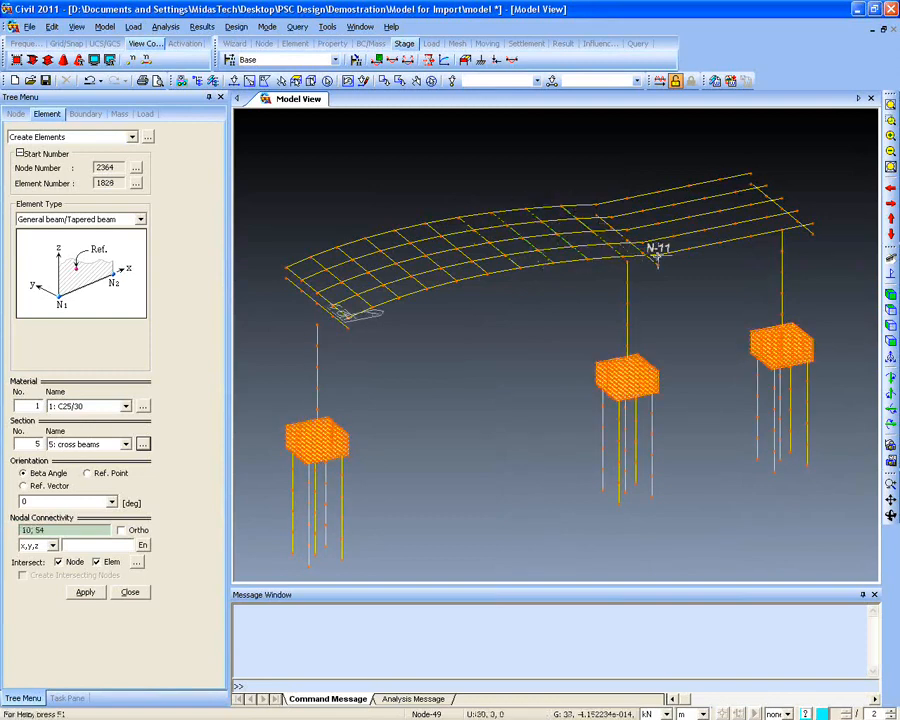
pyautogui.click(656, 255)
pyautogui.click(590, 203)
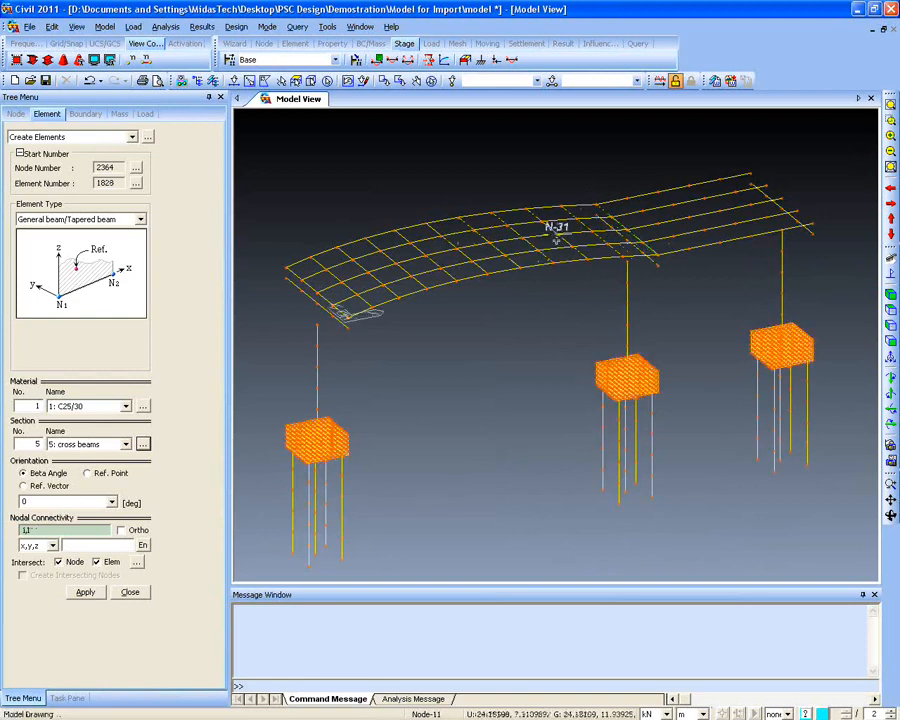
# Copy the cross beams over the middle pier at equal distance 3, 0, 0 m four times along the straight span, intersecting nodes and elements
pyautogui.moveTo(504, 344); pyautogui.dragTo(474, 366, button='middle')
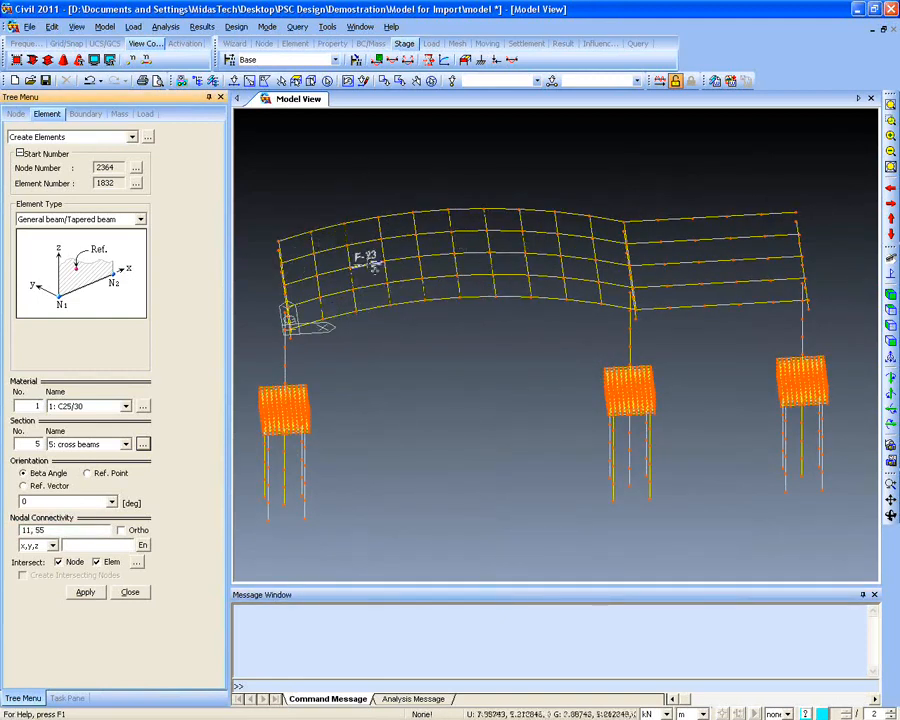
pyautogui.moveTo(492, 343); pyautogui.dragTo(392, 262, button='middle')
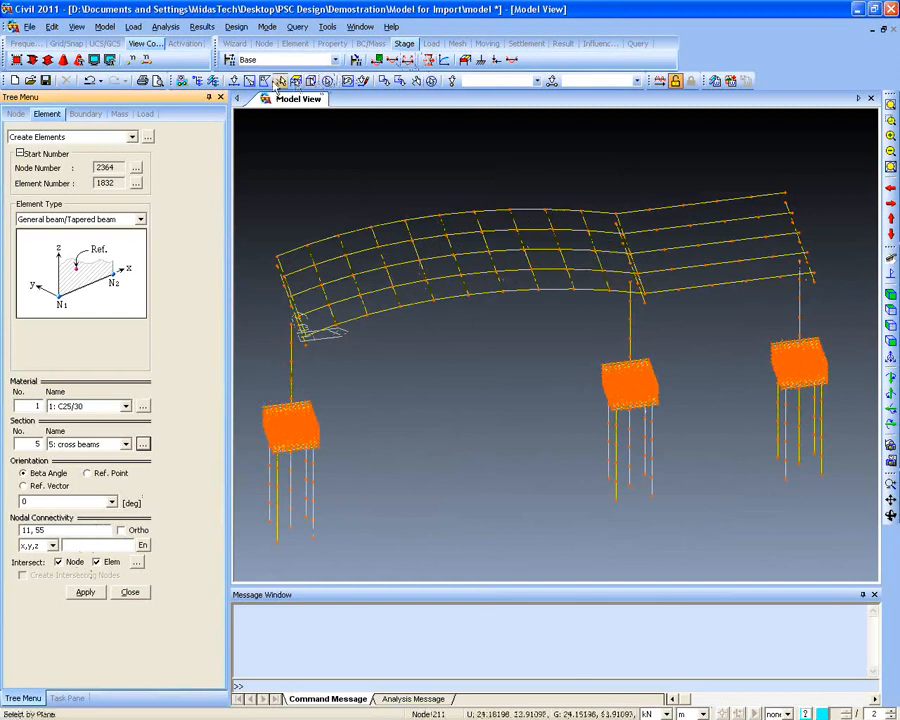
pyautogui.click(233, 80)
pyautogui.moveTo(636, 232)
pyautogui.keyDown('ctrl'); pyautogui.mouseDown(button='middle')
pyautogui.moveTo(688, 358)
pyautogui.moveTo(672, 340)
pyautogui.moveTo(688, 308)
pyautogui.moveTo(676, 306)
pyautogui.moveTo(645, 243)
pyautogui.mouseUp(button='middle'); pyautogui.keyUp('ctrl')
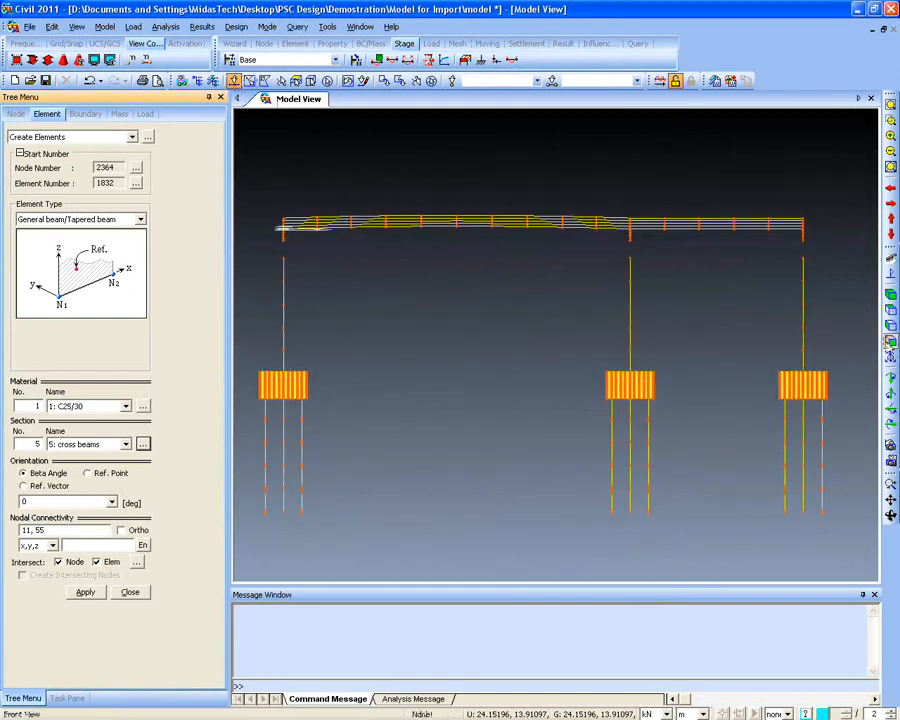
pyautogui.click(889, 342)
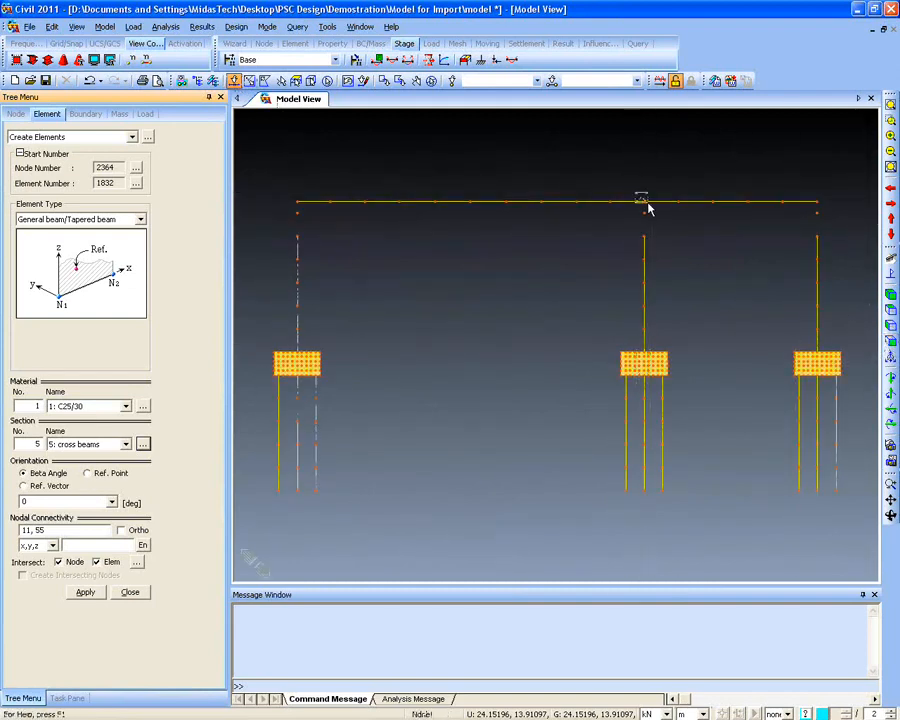
pyautogui.keyDown('ctrl'); pyautogui.moveTo(649, 207); pyautogui.dragTo(558, 230, button='middle'); pyautogui.keyUp('ctrl')
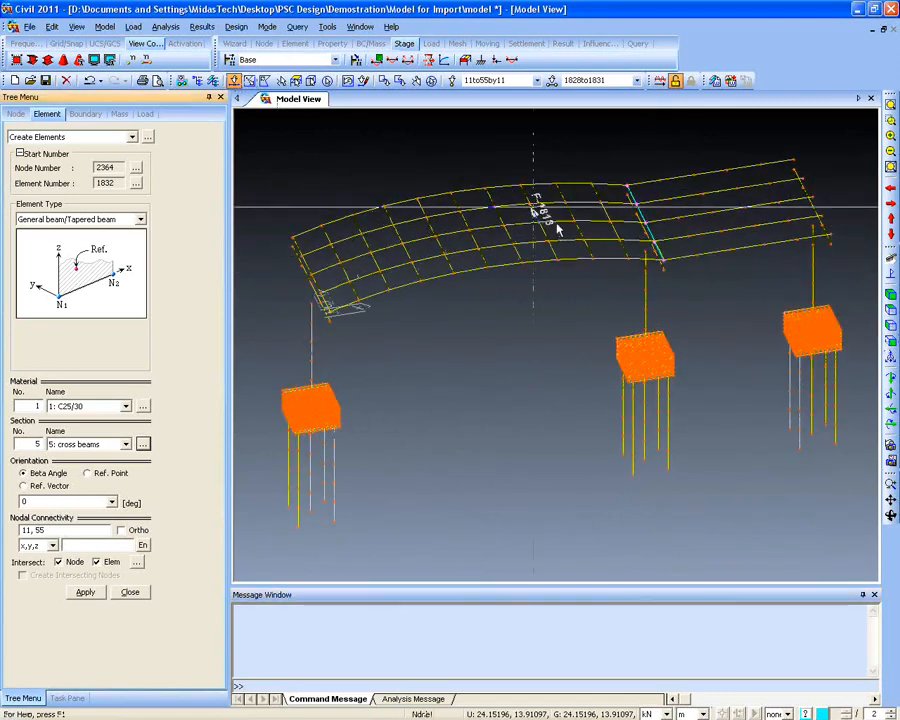
pyautogui.click(92, 138)
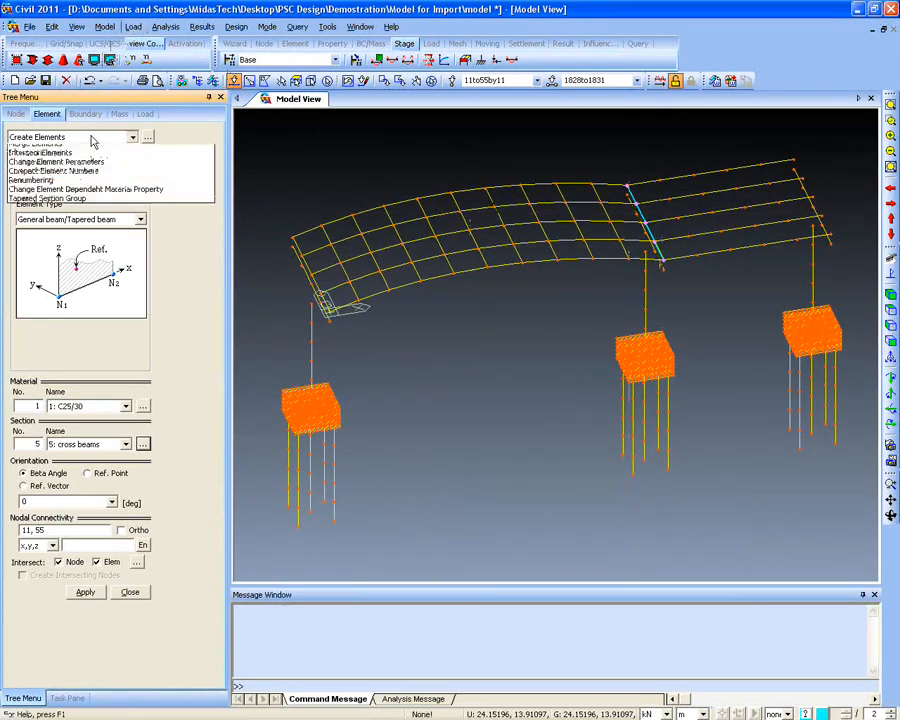
pyautogui.click(90, 195)
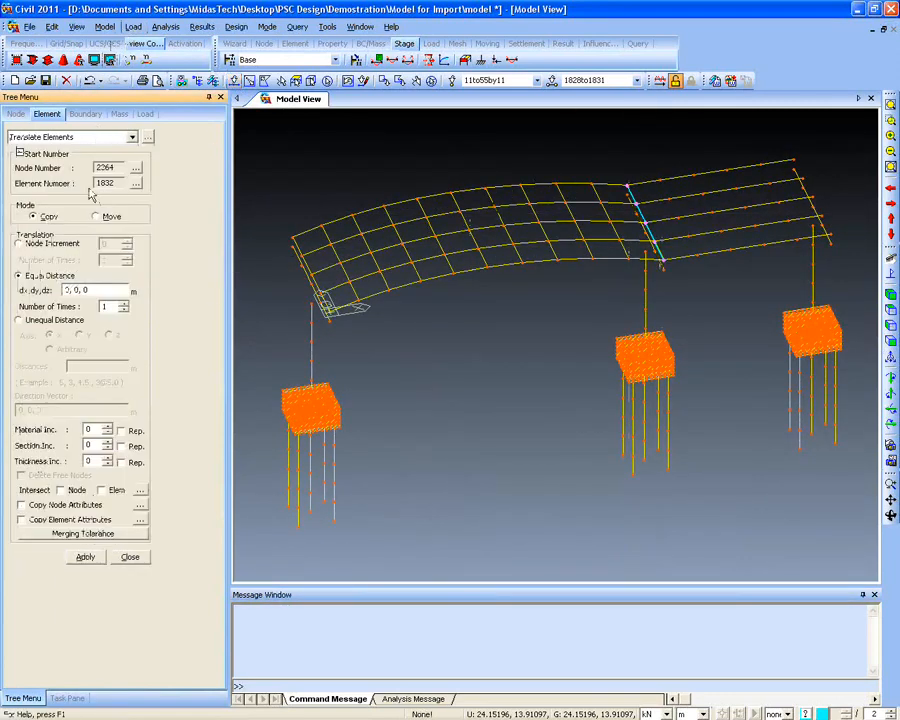
pyautogui.doubleClick(64, 290)
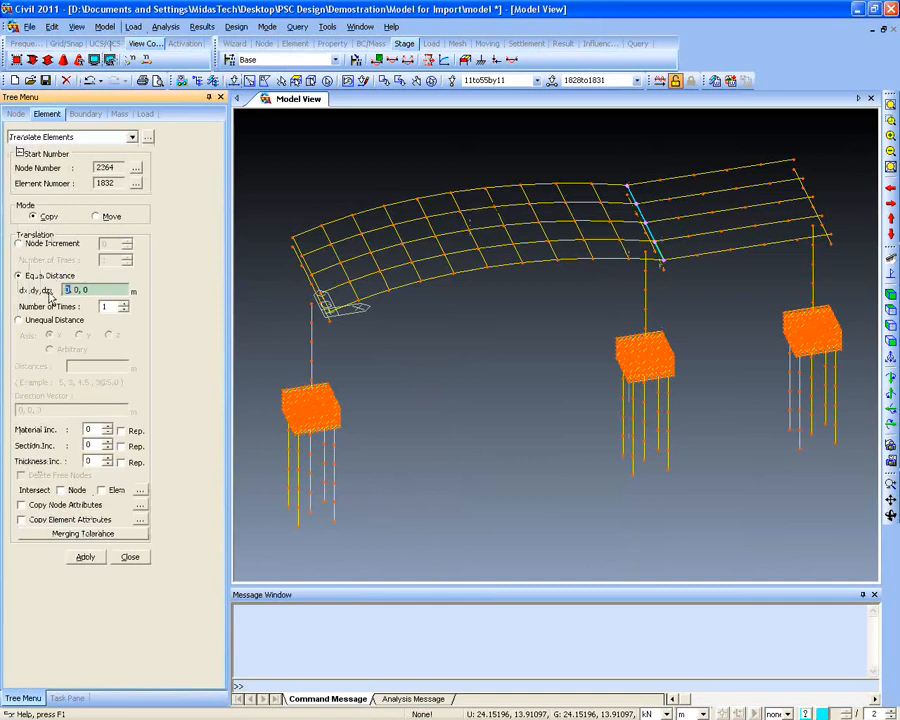
pyautogui.write('8')
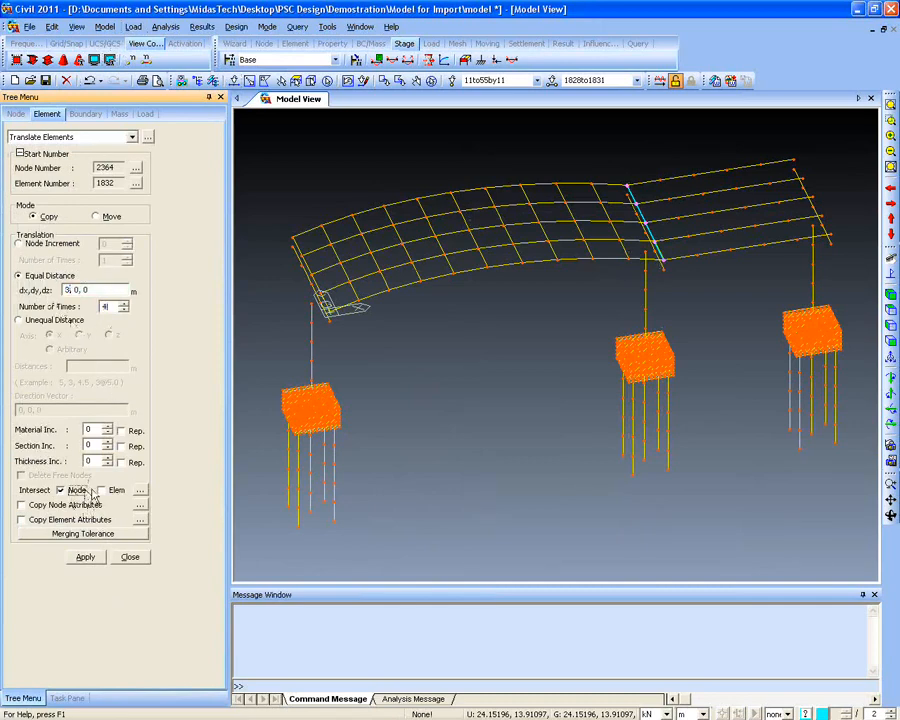
pyautogui.click(84, 556)
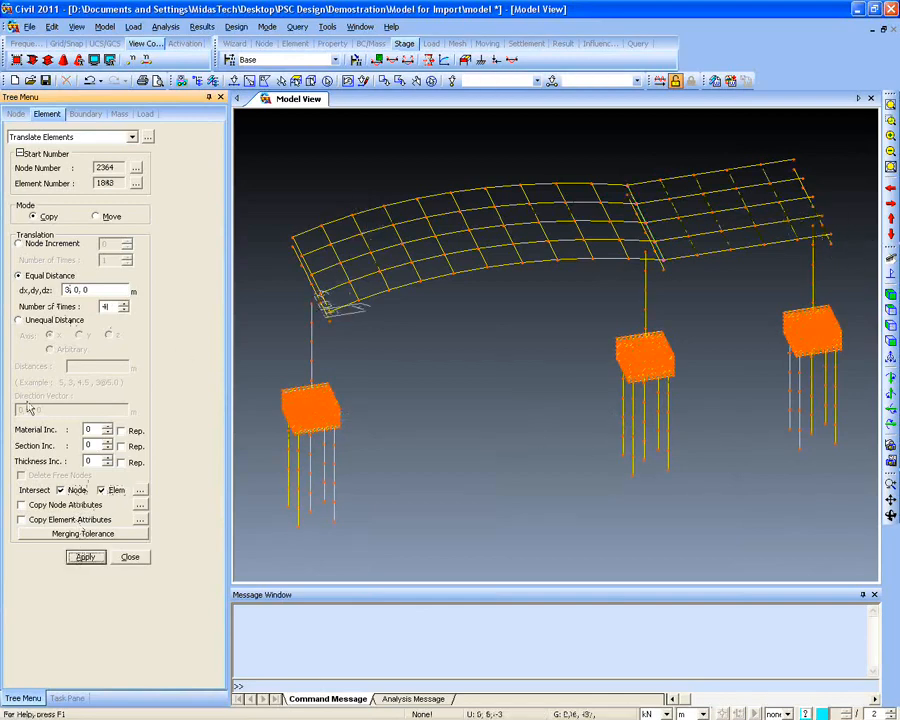
# Create a section 5 cross beam from node 76 to node 80 at the far end of the straight span
pyautogui.click(99, 137)
pyautogui.click(60, 149)
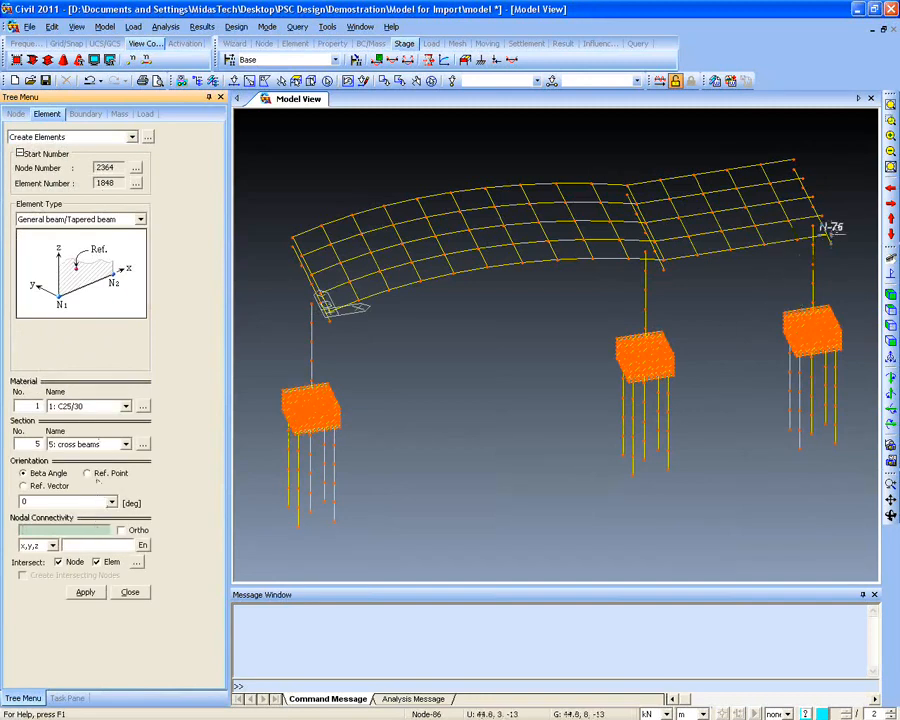
pyautogui.click(818, 233)
pyautogui.click(793, 157)
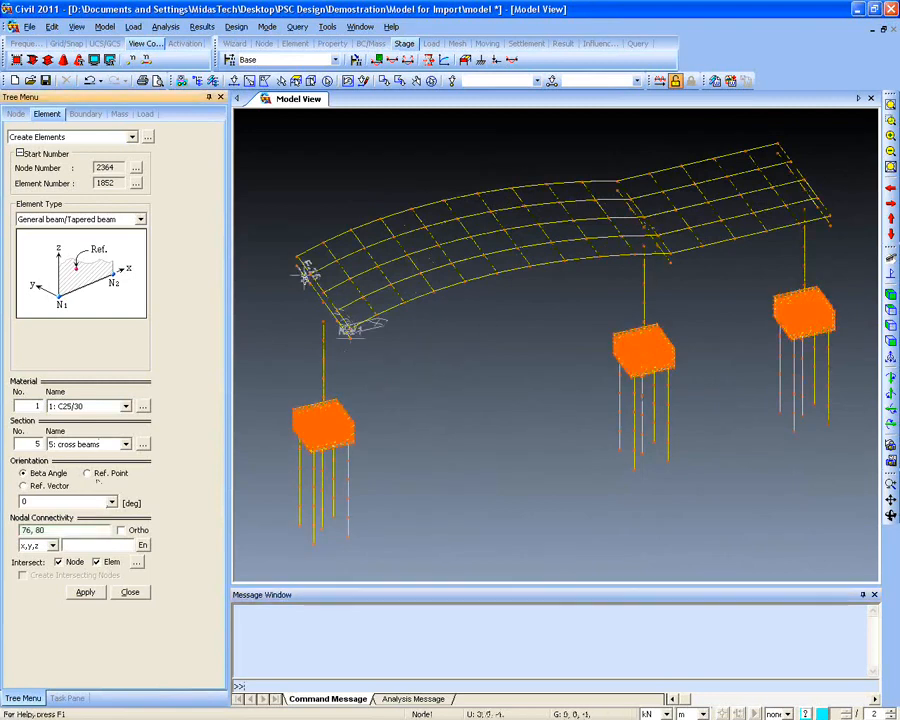
# Select all transverse cross beam elements of the deck in the front view, using the y-direction selection filter
pyautogui.moveTo(436, 327)
pyautogui.keyDown('ctrl'); pyautogui.mouseDown(button='middle')
pyautogui.moveTo(434, 341)
pyautogui.moveTo(436, 315)
pyautogui.mouseUp(button='middle'); pyautogui.keyUp('ctrl')
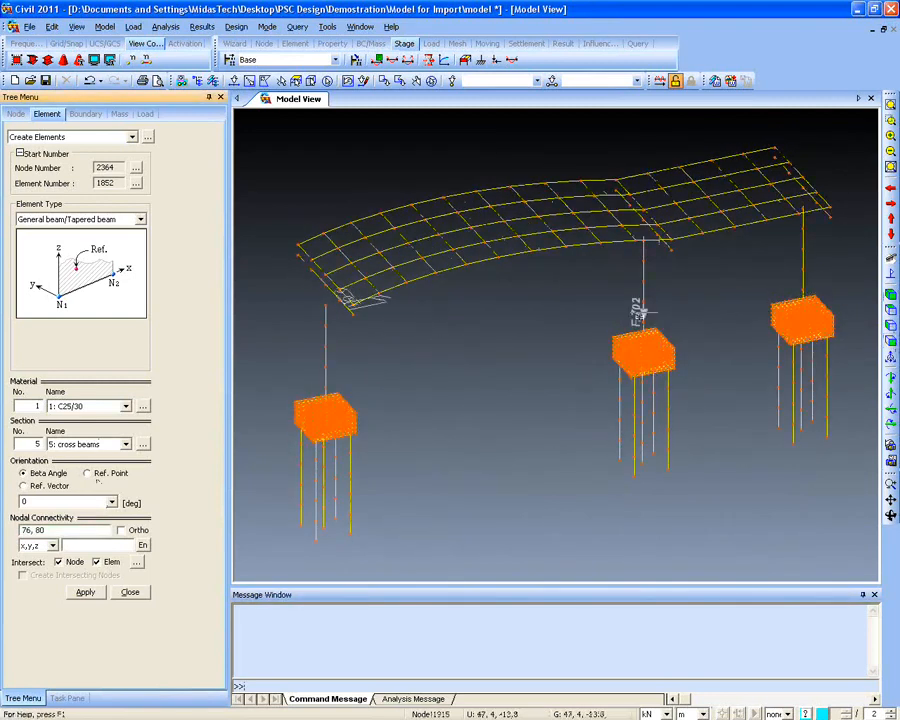
pyautogui.keyDown('ctrl'); pyautogui.moveTo(356, 297); pyautogui.dragTo(649, 316, button='middle'); pyautogui.keyUp('ctrl')
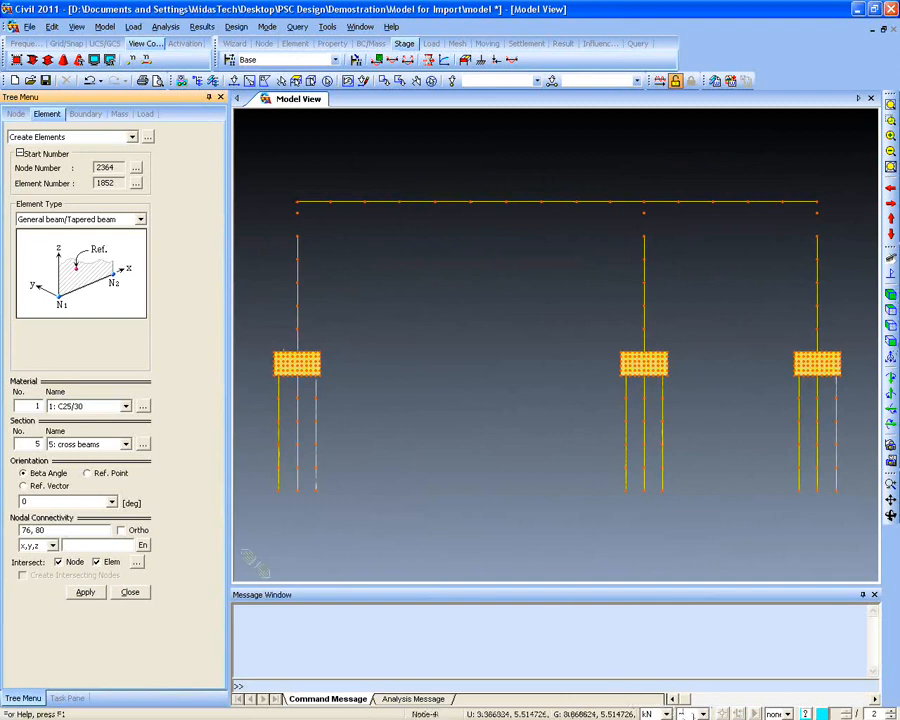
pyautogui.click(780, 713)
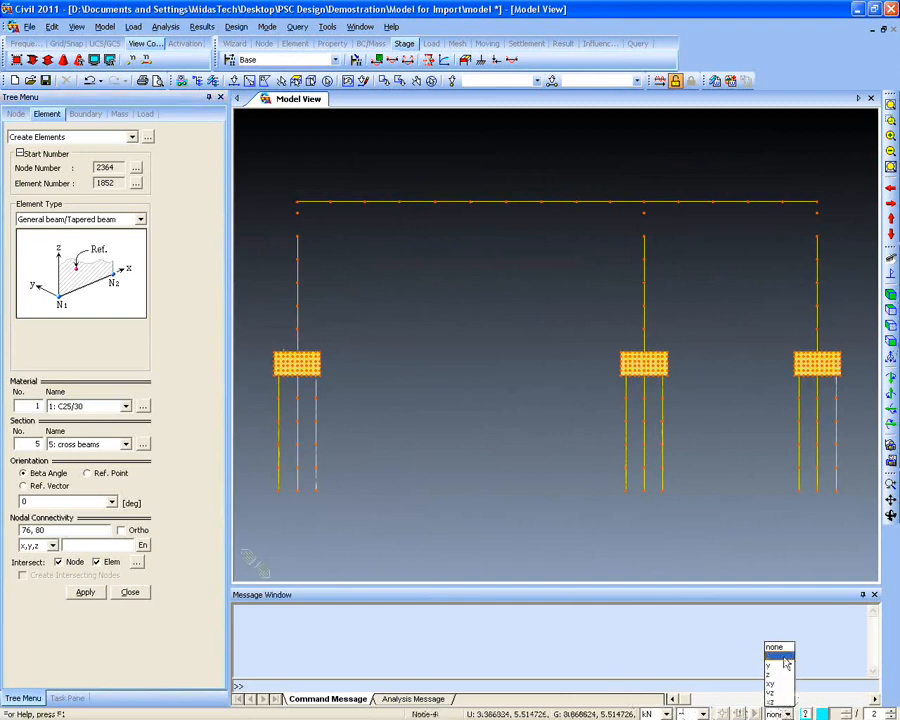
pyautogui.click(776, 665)
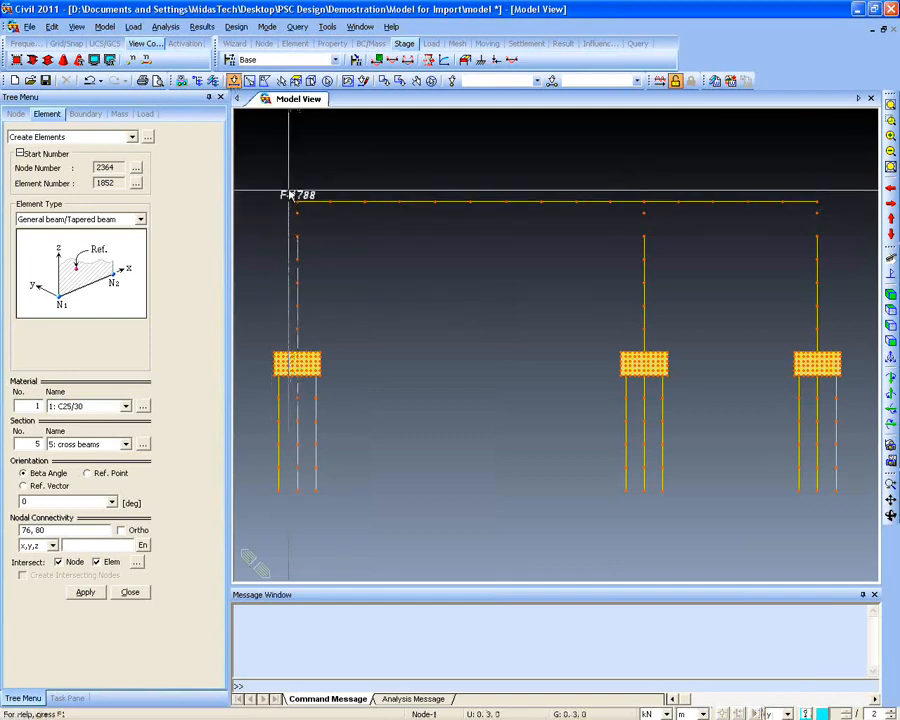
pyautogui.moveTo(290, 189); pyautogui.dragTo(826, 212)
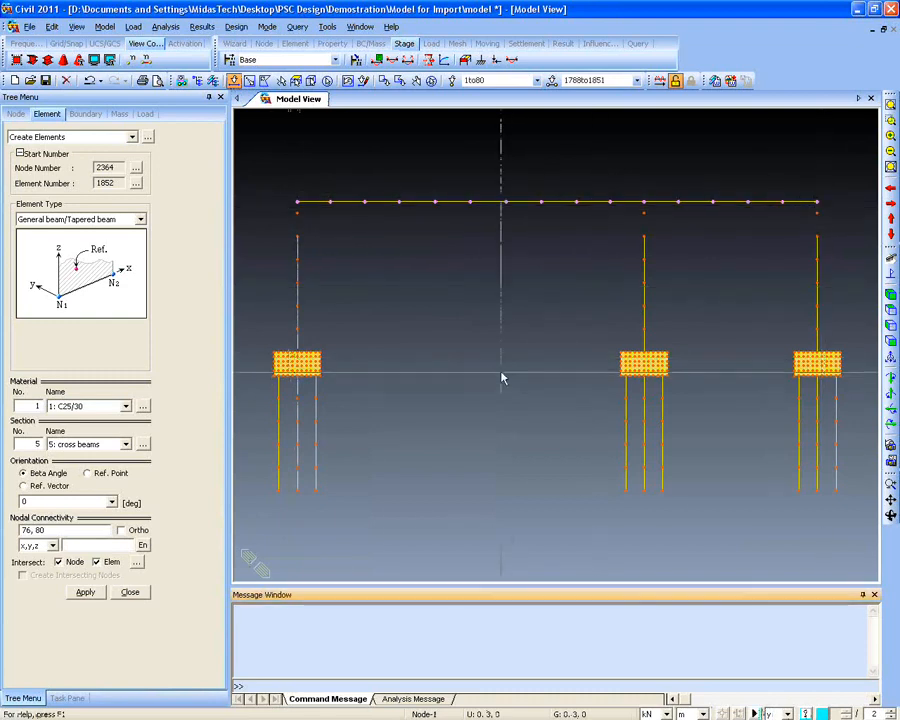
pyautogui.keyDown('ctrl'); pyautogui.moveTo(500, 374); pyautogui.dragTo(536, 442, button='middle'); pyautogui.keyUp('ctrl')
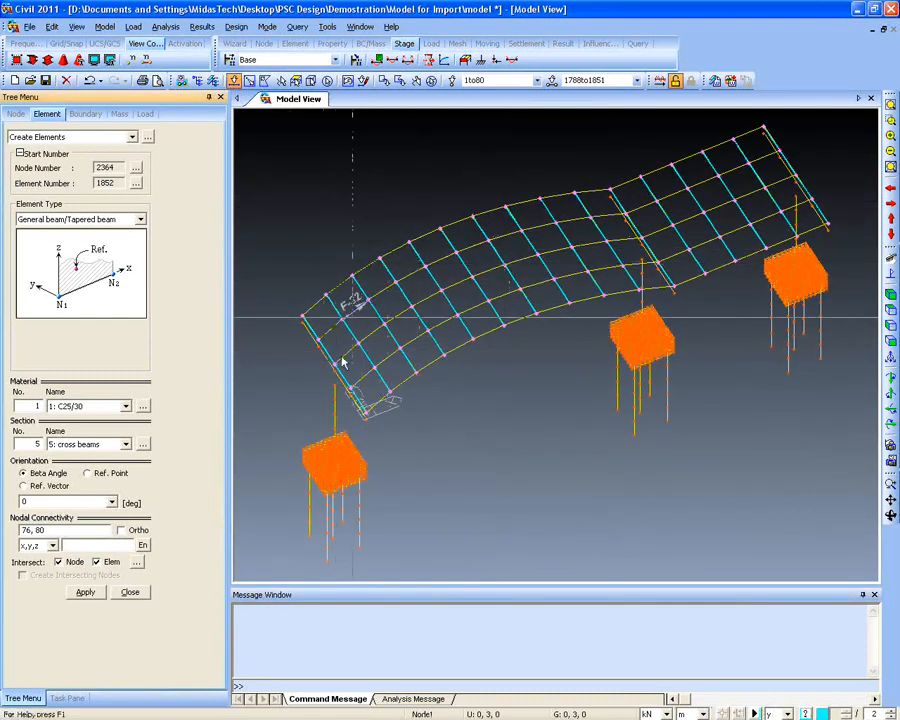
# Create a structure group named "cross beams" and assign the selected deck nodes and transverse elements to it
pyautogui.click(130, 592)
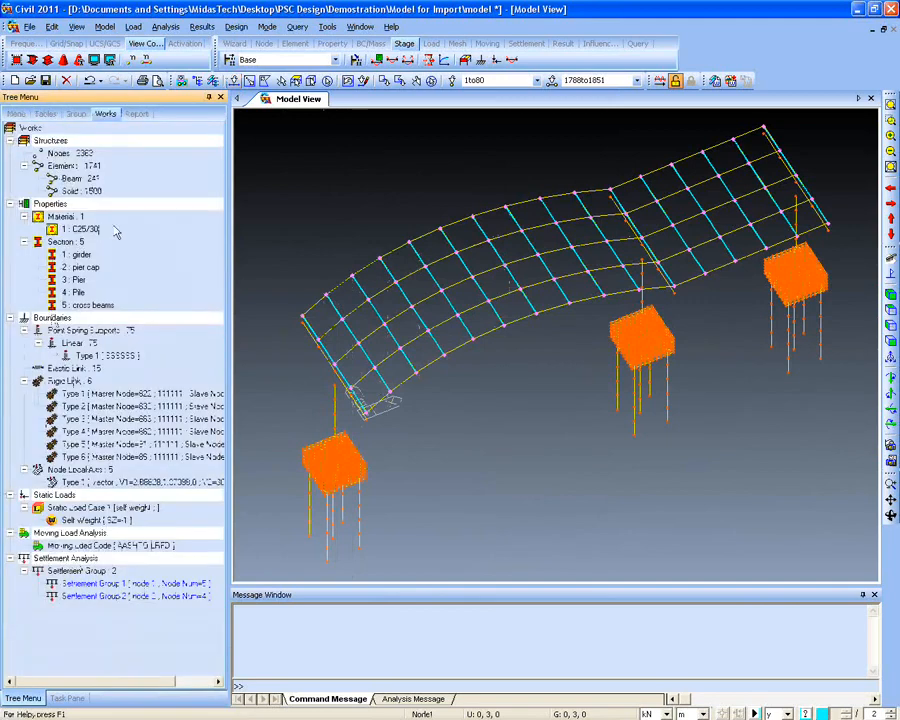
pyautogui.click(75, 113)
pyautogui.click(62, 140)
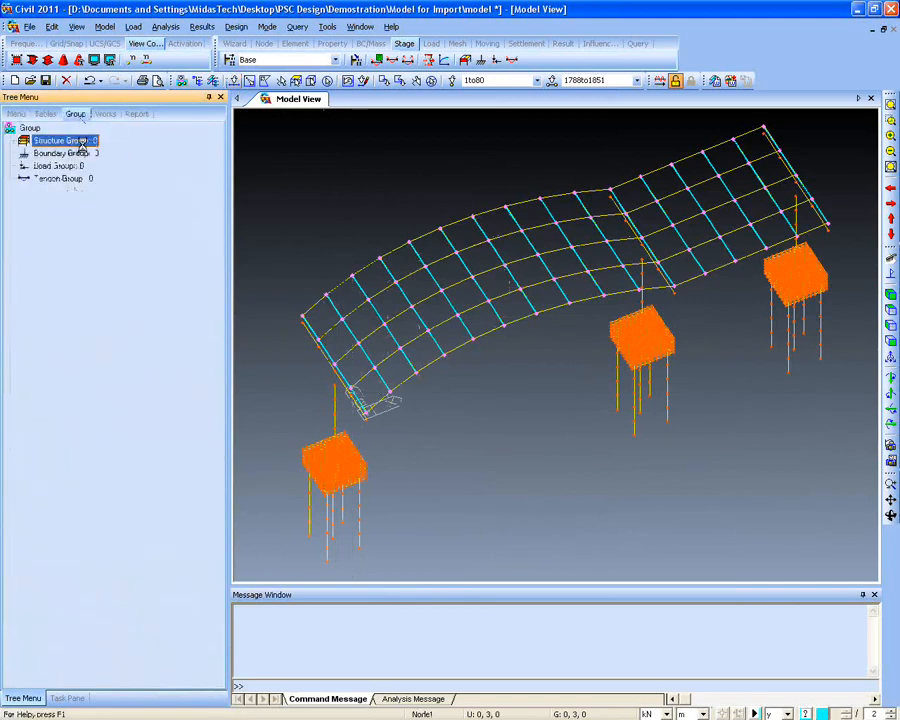
pyautogui.doubleClick(82, 141)
pyautogui.write('Slab')
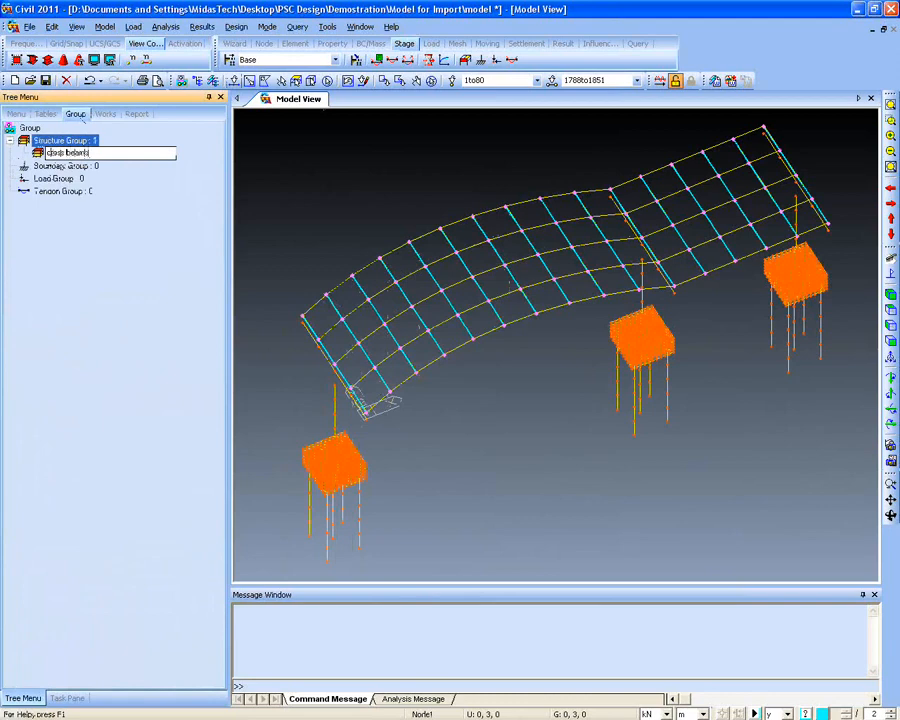
pyautogui.press('Return')
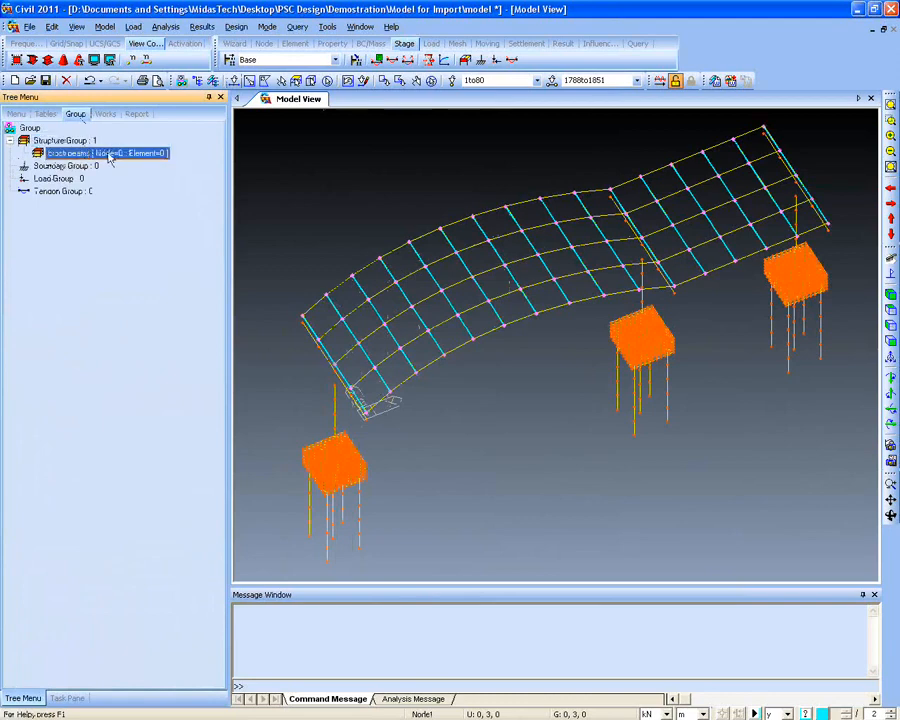
pyautogui.moveTo(109, 155); pyautogui.dragTo(352, 173)
pyautogui.keyDown('ctrl'); pyautogui.moveTo(304, 334); pyautogui.dragTo(301, 317, button='middle'); pyautogui.keyUp('ctrl')
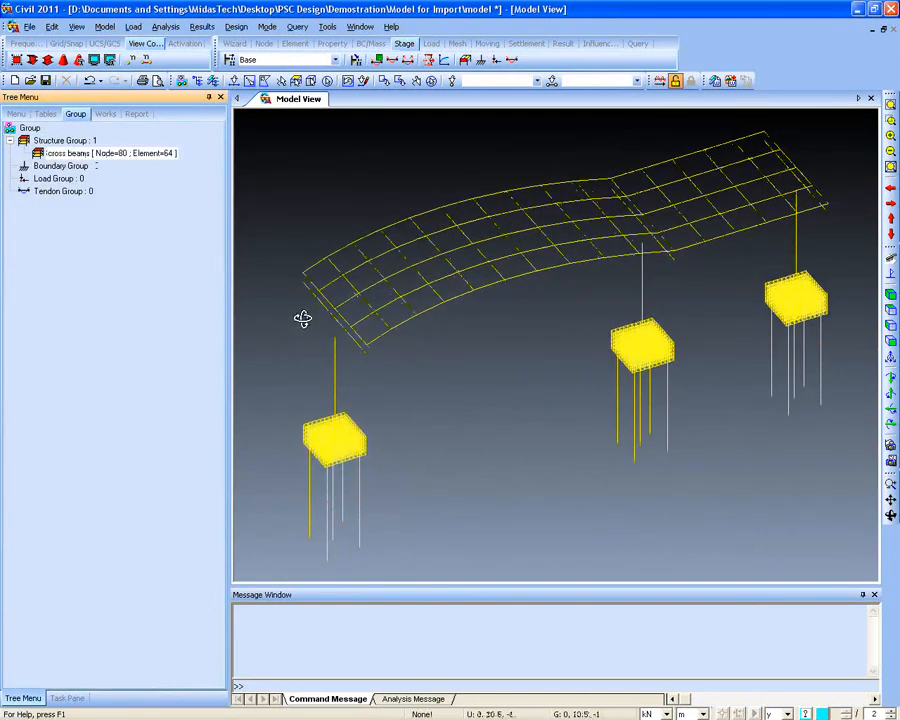
# Add a new traffic line lane named "lane 1" to the moving load analysis data
pyautogui.click(133, 26)
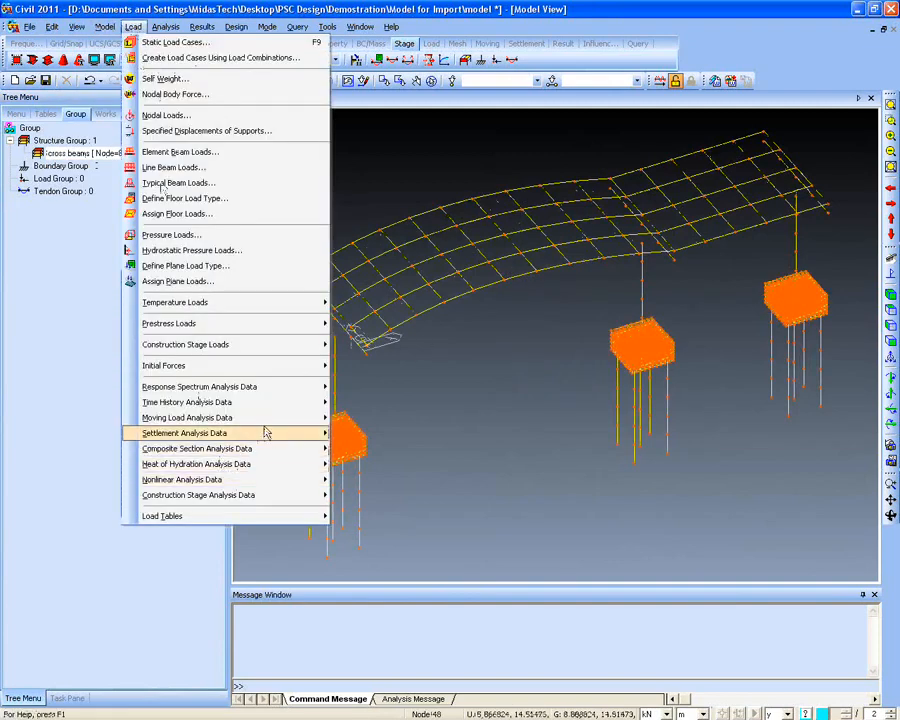
pyautogui.moveTo(273, 424)
pyautogui.click(386, 438)
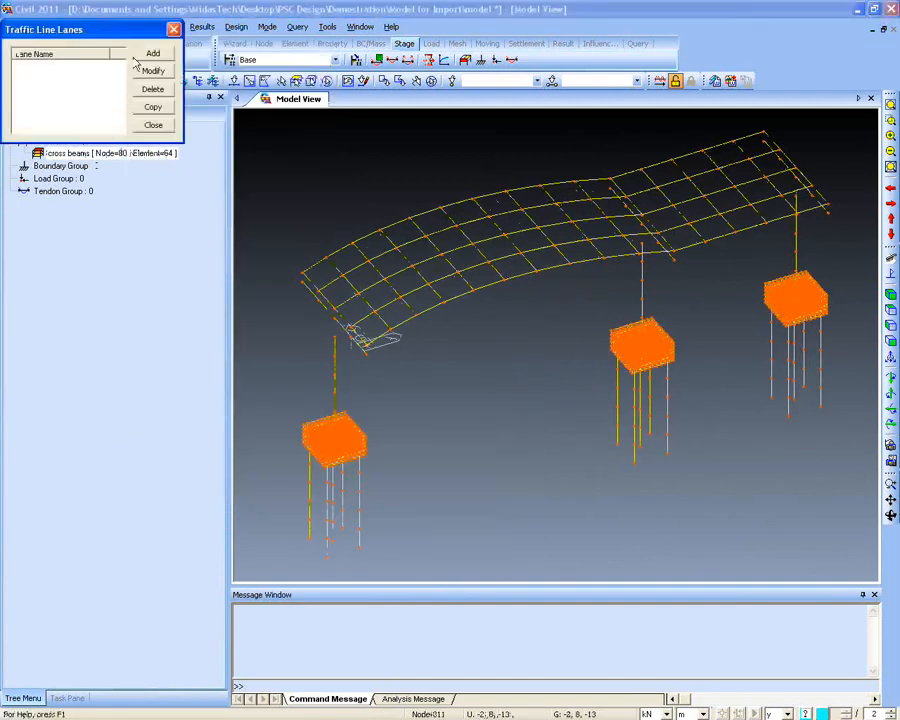
pyautogui.click(152, 53)
pyautogui.moveTo(108, 42); pyautogui.dragTo(198, 92)
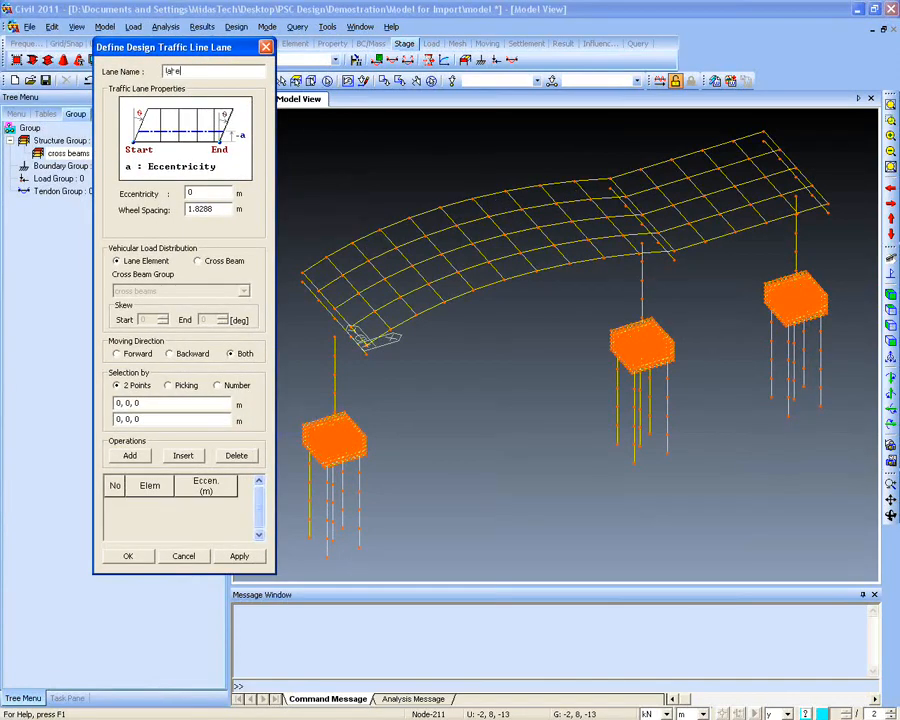
pyautogui.moveTo(192, 50); pyautogui.dragTo(154, 39)
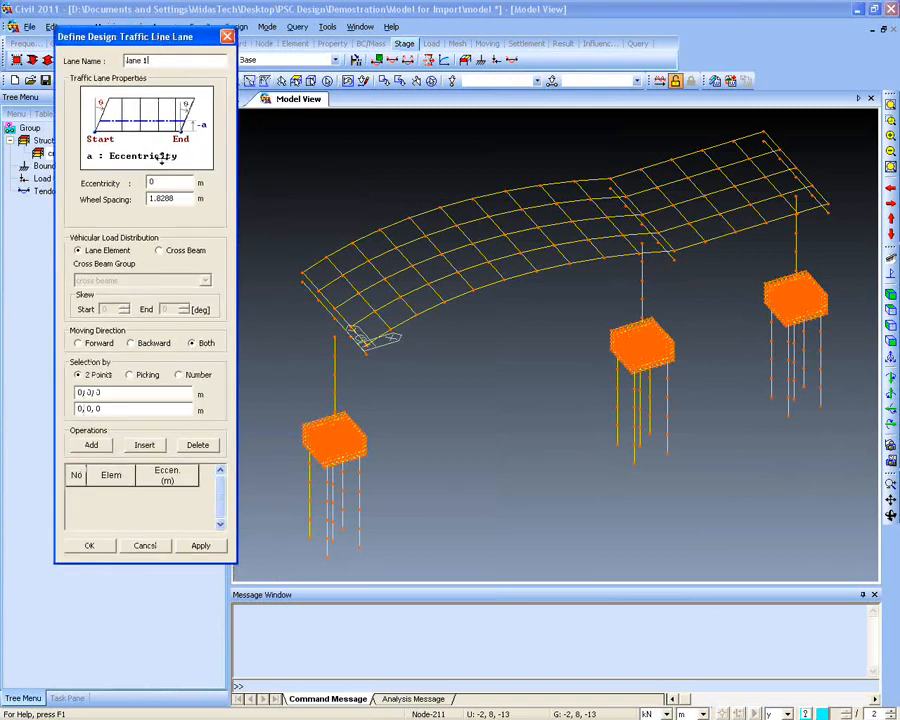
# Set the lane's eccentricity to -2 m and its vehicular load distribution to Cross Beam with the "cross beams" group
pyautogui.doubleClick(157, 182)
pyautogui.write('-2')
pyautogui.click(168, 252)
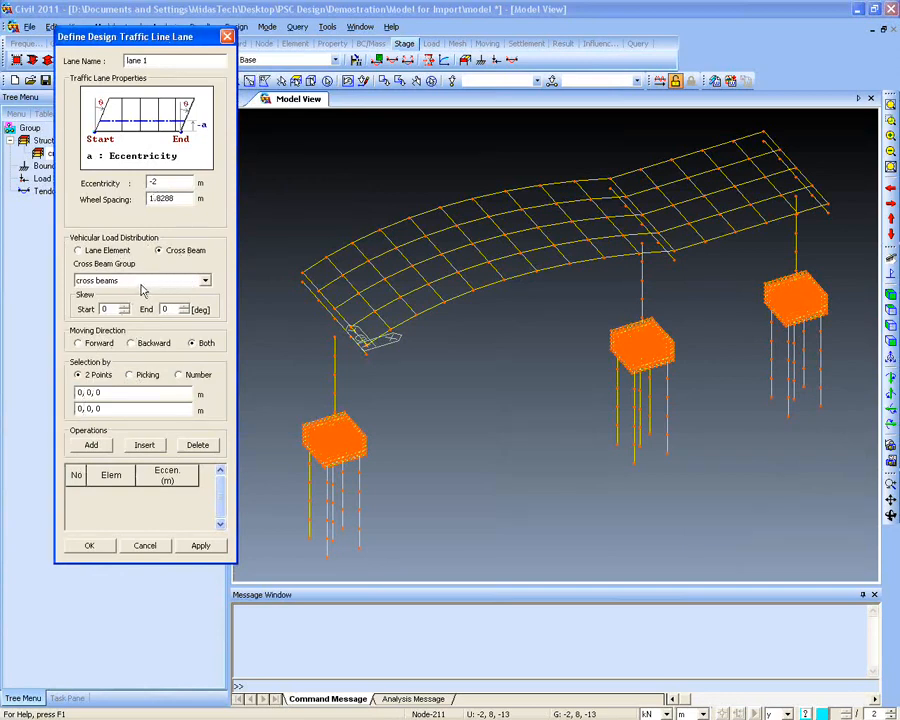
pyautogui.click(141, 281)
pyautogui.click(141, 292)
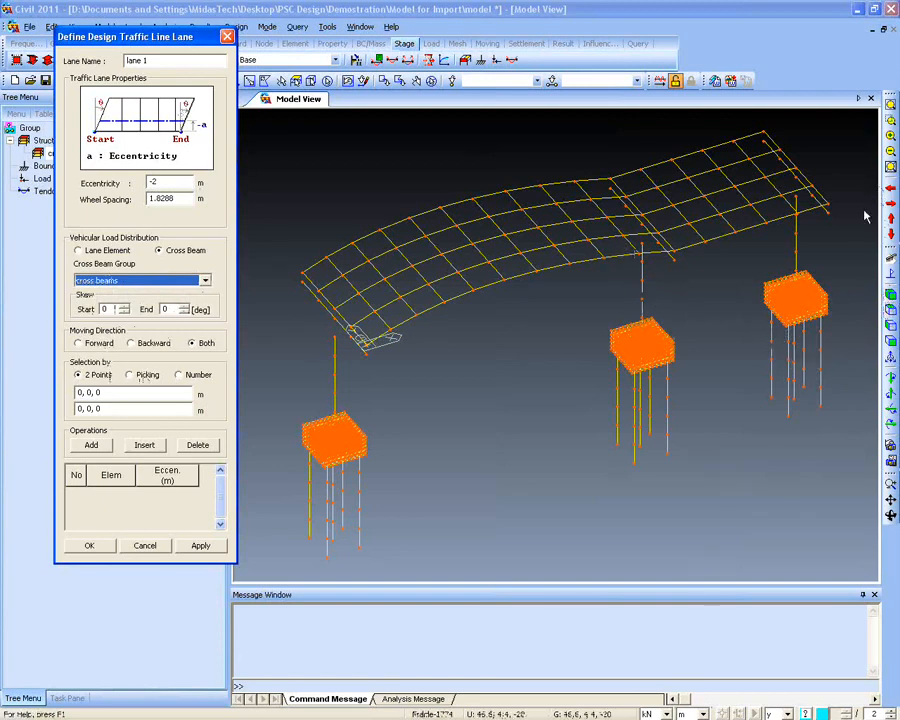
# Switch the lane's element selection to Number and display the element numbers on the deck seen in plan
pyautogui.keyDown('ctrl'); pyautogui.moveTo(617, 460); pyautogui.dragTo(556, 442, button='middle'); pyautogui.keyUp('ctrl')
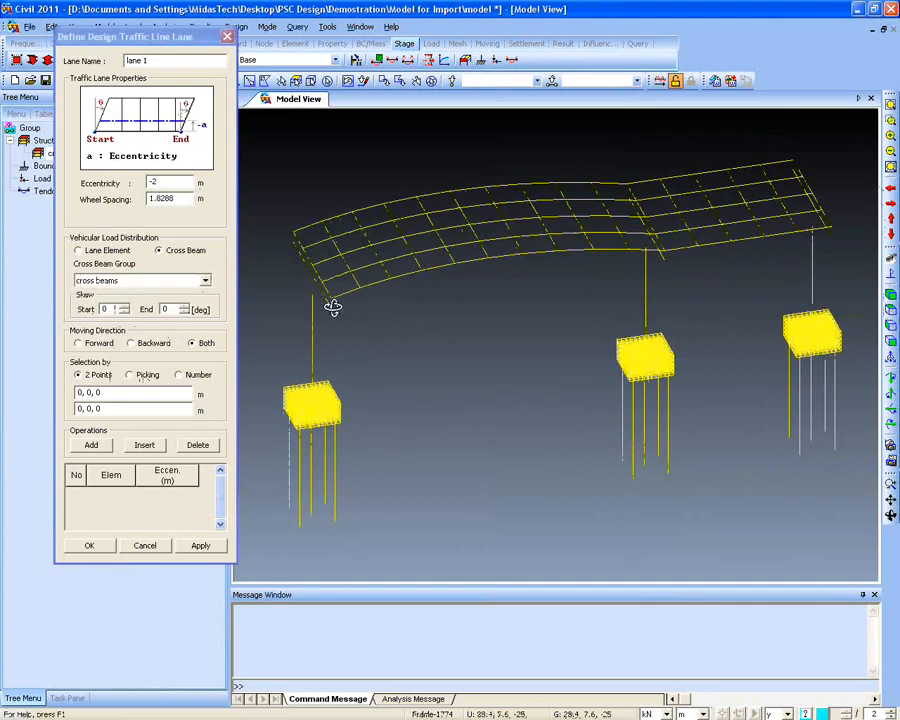
pyautogui.keyDown('ctrl'); pyautogui.moveTo(333, 308); pyautogui.dragTo(296, 352, button='middle'); pyautogui.keyUp('ctrl')
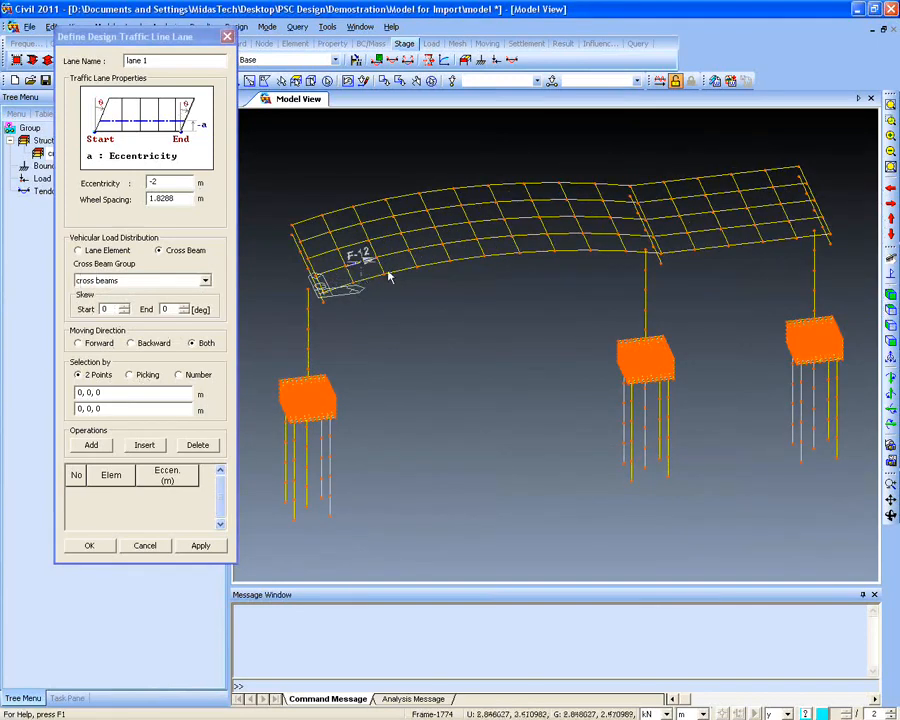
pyautogui.click(129, 375)
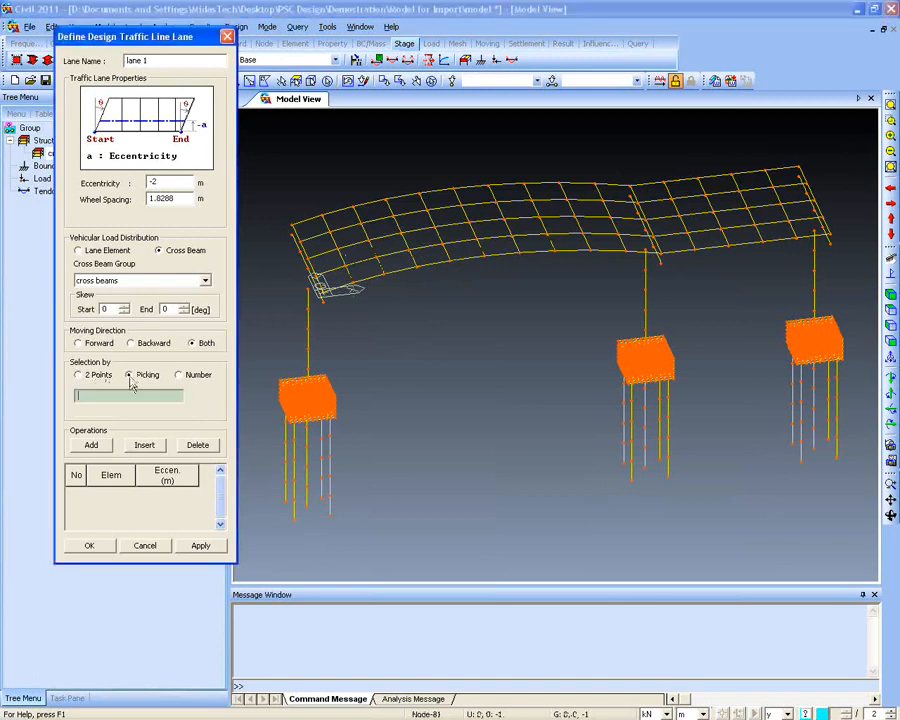
pyautogui.click(179, 375)
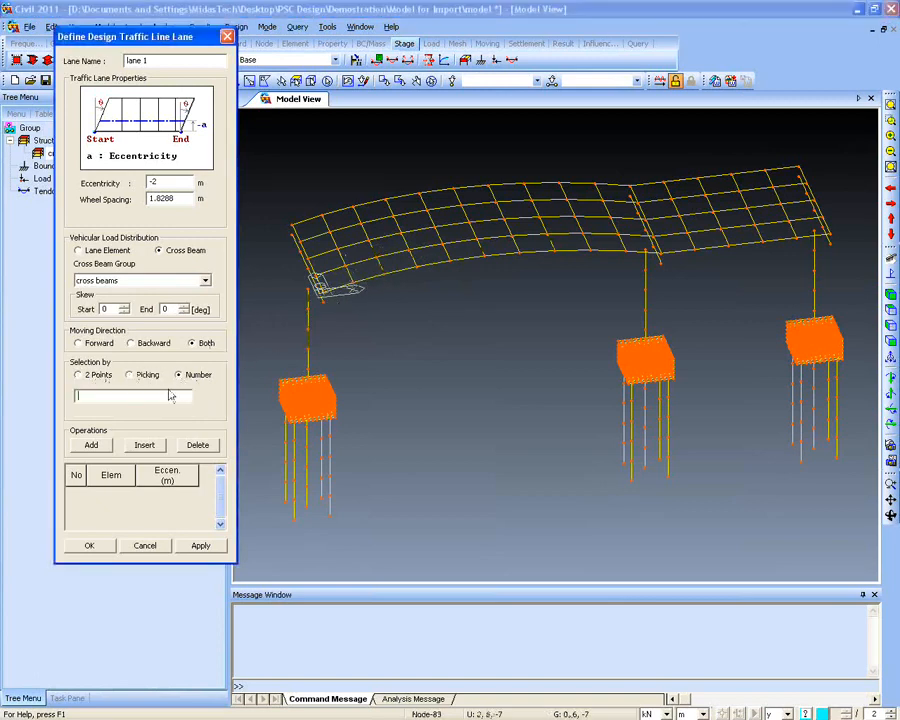
pyautogui.moveTo(155, 35); pyautogui.dragTo(164, 79)
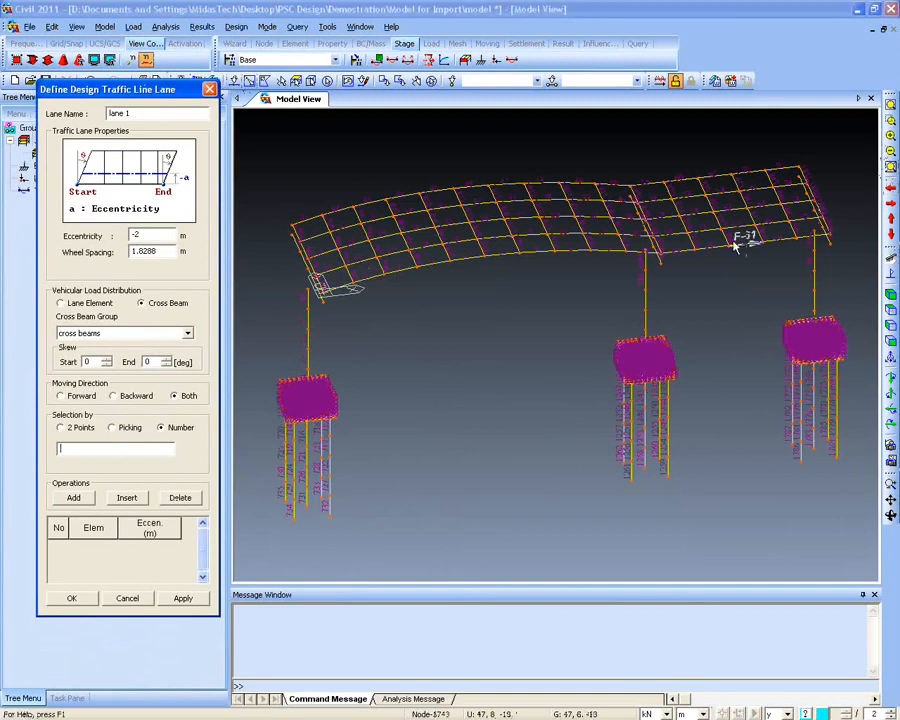
pyautogui.keyDown('ctrl'); pyautogui.moveTo(465, 182); pyautogui.dragTo(414, 390, button='middle'); pyautogui.keyUp('ctrl')
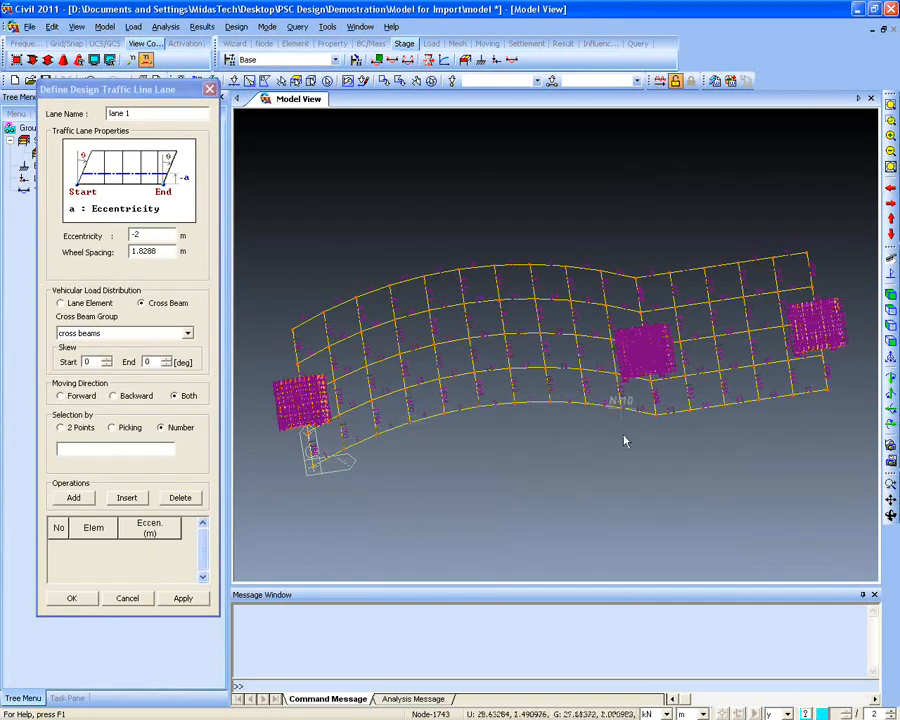
# Build the lane from elements 1 to 10 by number and, by two points, the remaining edge elements up to the deck's far end
pyautogui.click(144, 449)
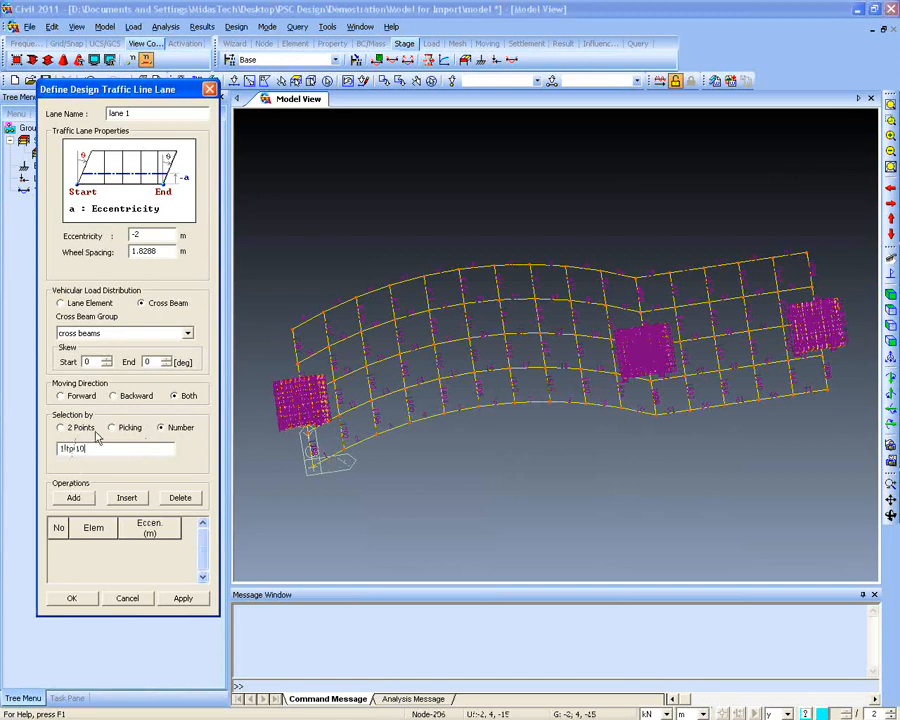
pyautogui.click(75, 500)
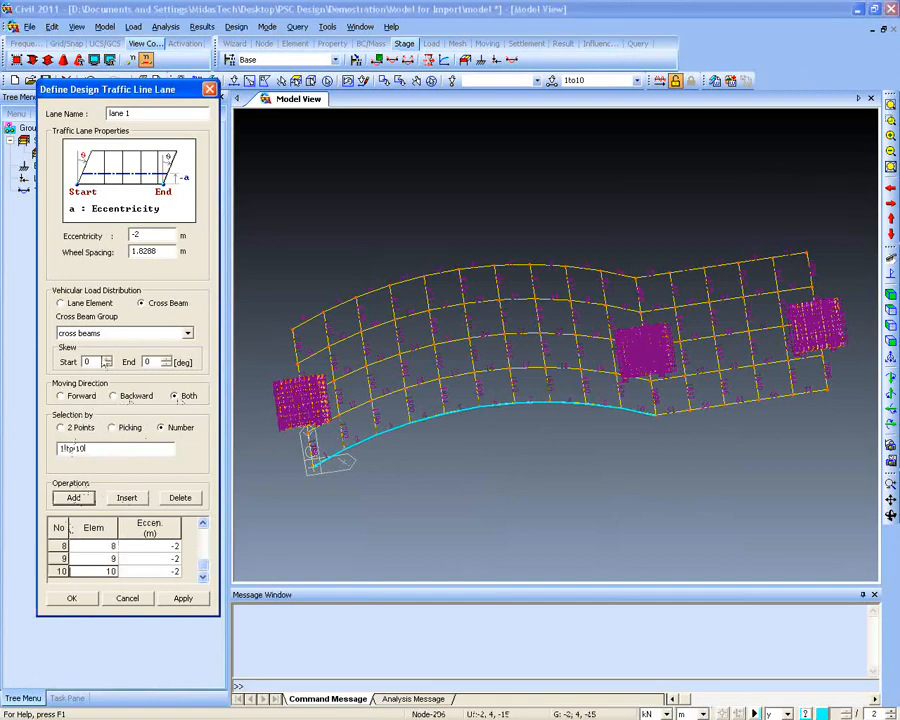
pyautogui.click(80, 428)
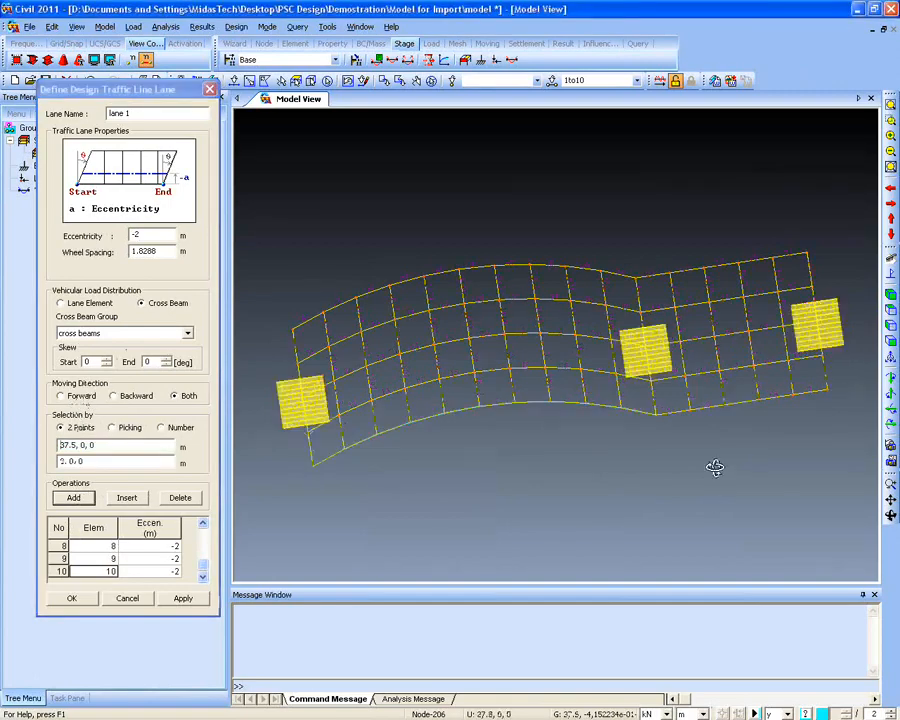
pyautogui.keyDown('ctrl'); pyautogui.moveTo(718, 363); pyautogui.dragTo(663, 245, button='middle'); pyautogui.keyUp('ctrl')
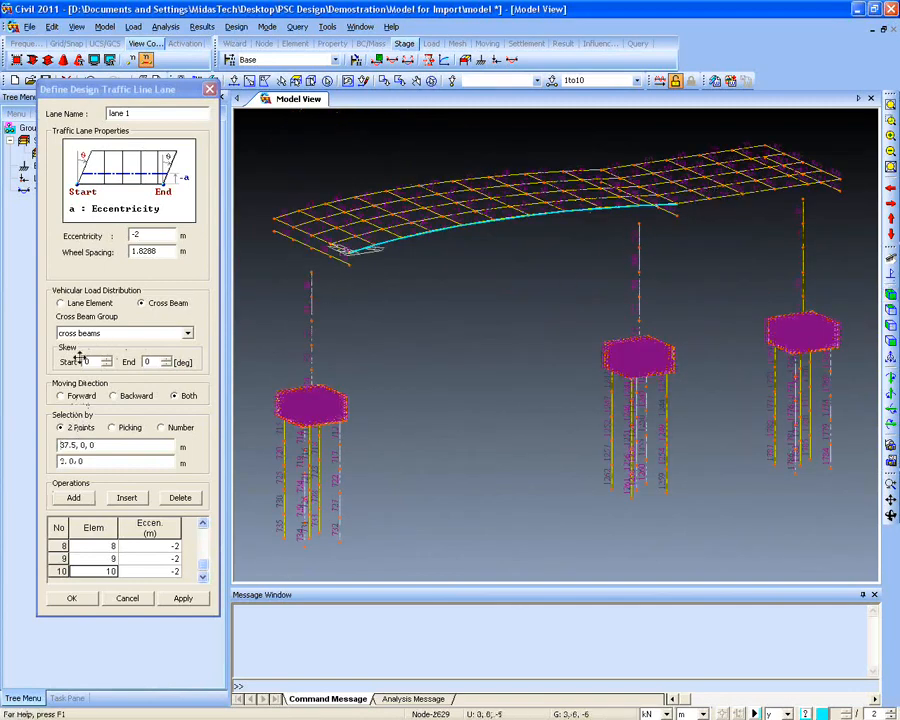
pyautogui.click(110, 445)
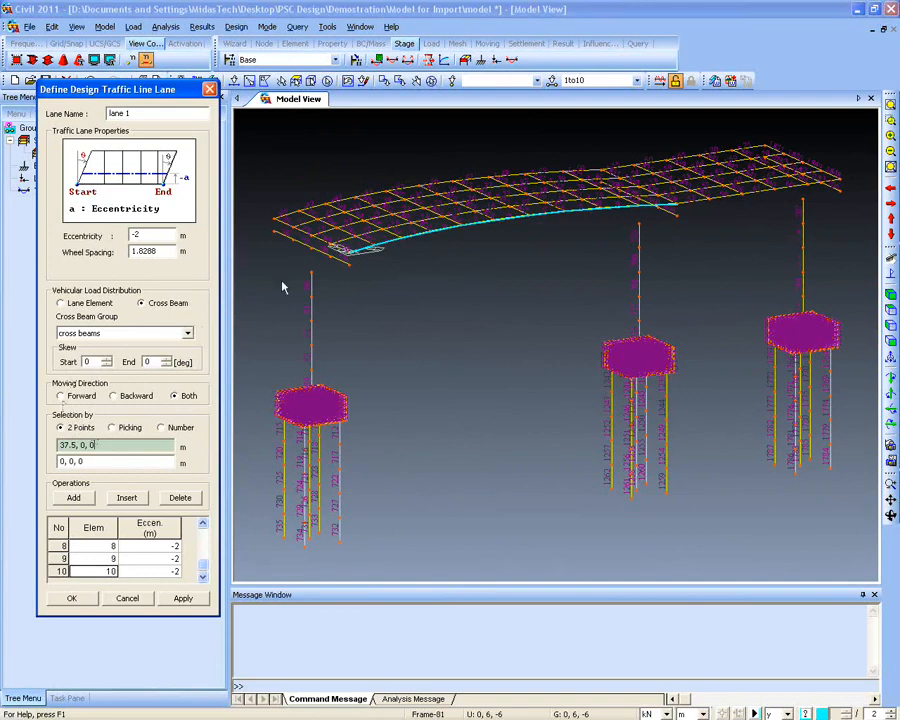
pyautogui.click(679, 205)
pyautogui.click(834, 182)
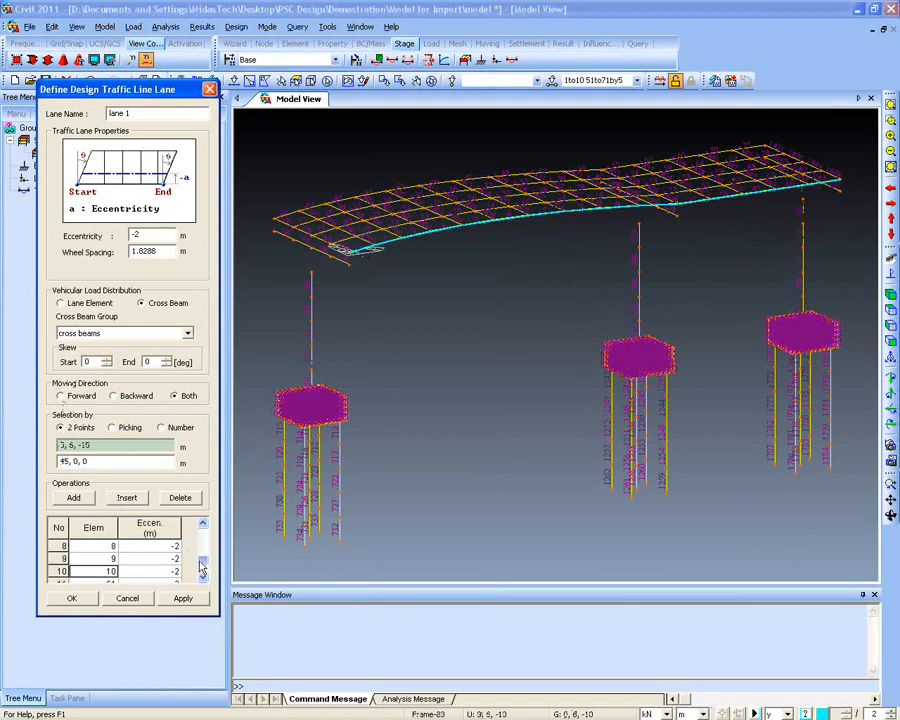
pyautogui.scroll(-3, 202, 567)
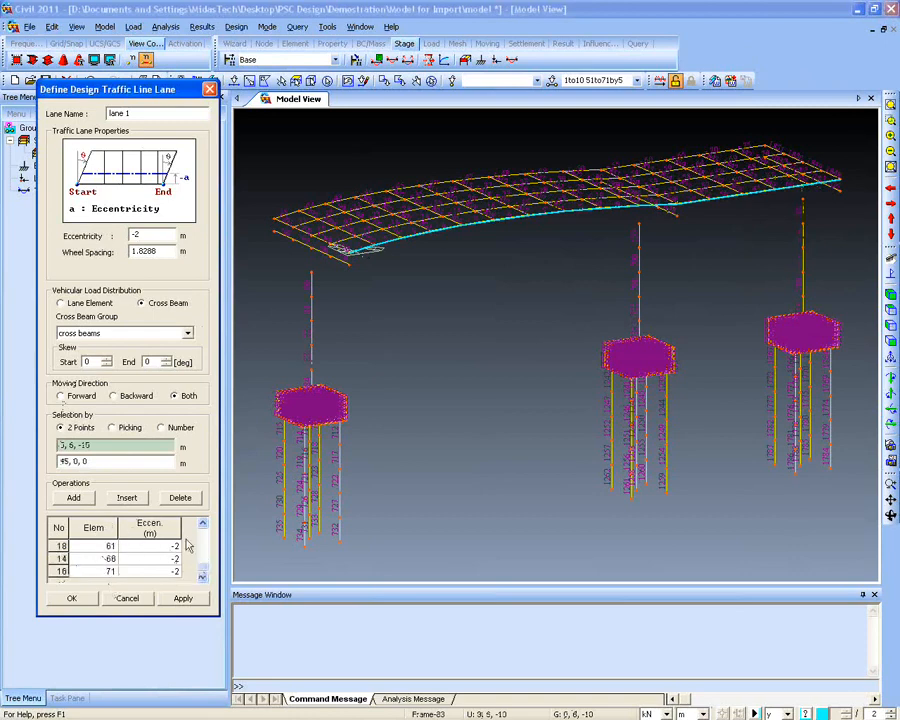
pyautogui.click(86, 597)
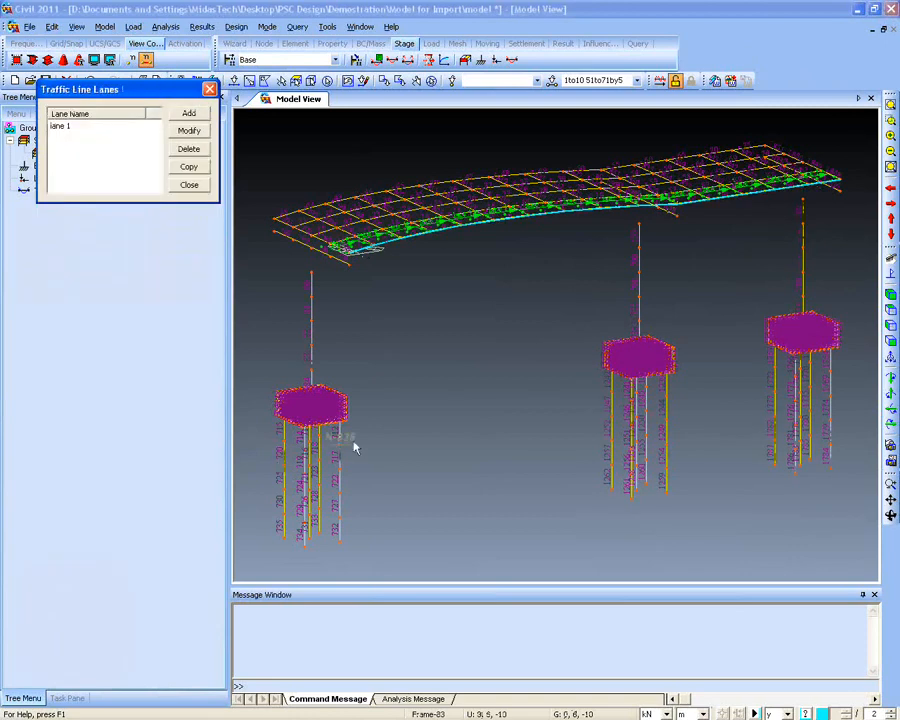
pyautogui.keyDown('ctrl'); pyautogui.moveTo(338, 388); pyautogui.dragTo(418, 422, button='middle'); pyautogui.keyUp('ctrl')
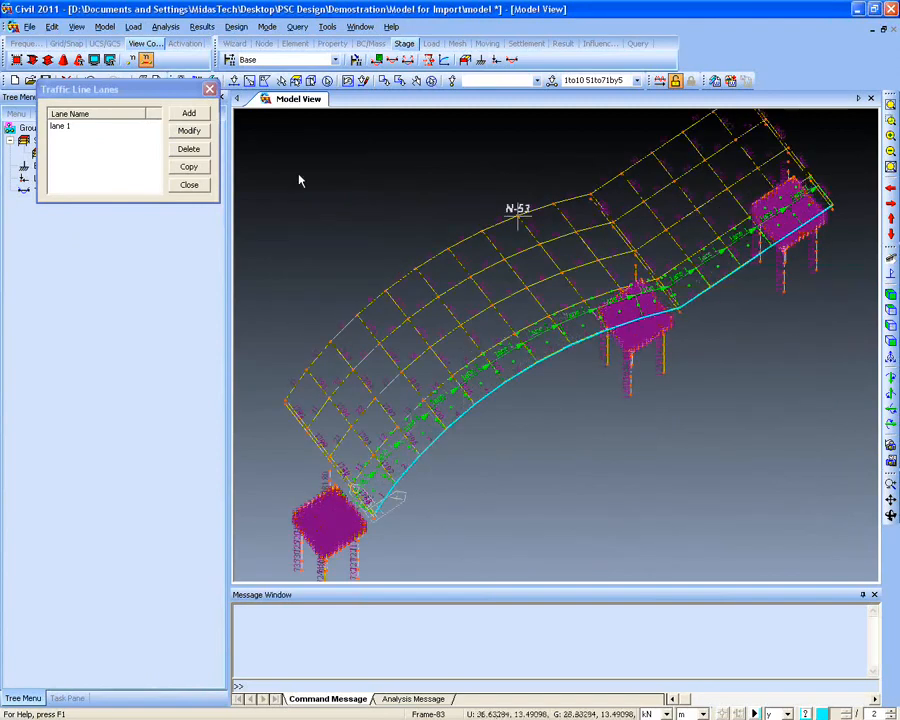
pyautogui.click(209, 90)
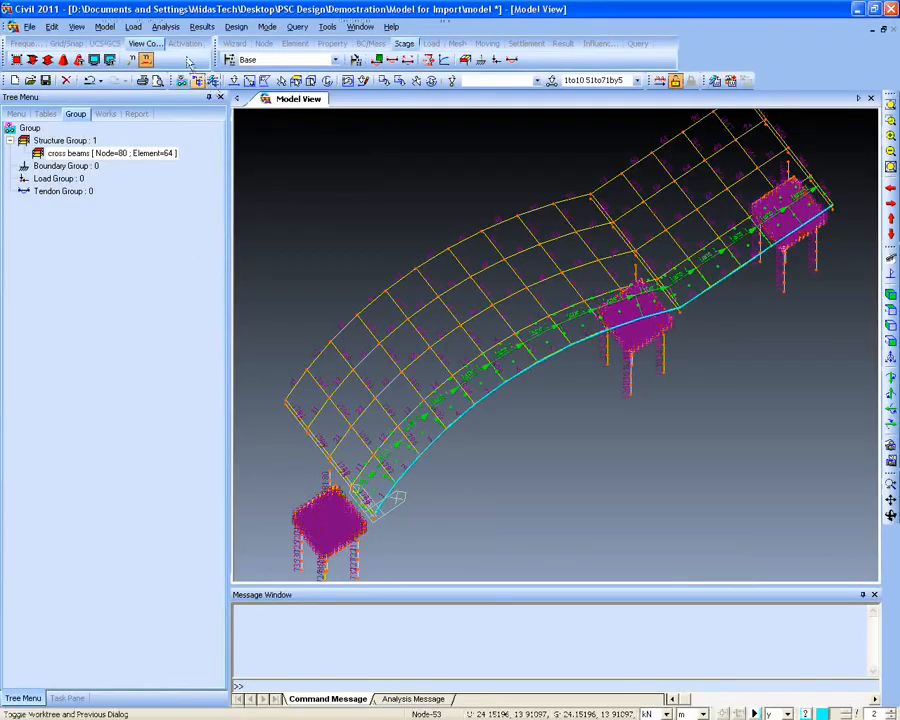
# Open the lane support settings for negative moments at interior piers
pyautogui.click(133, 26)
pyautogui.moveTo(240, 418)
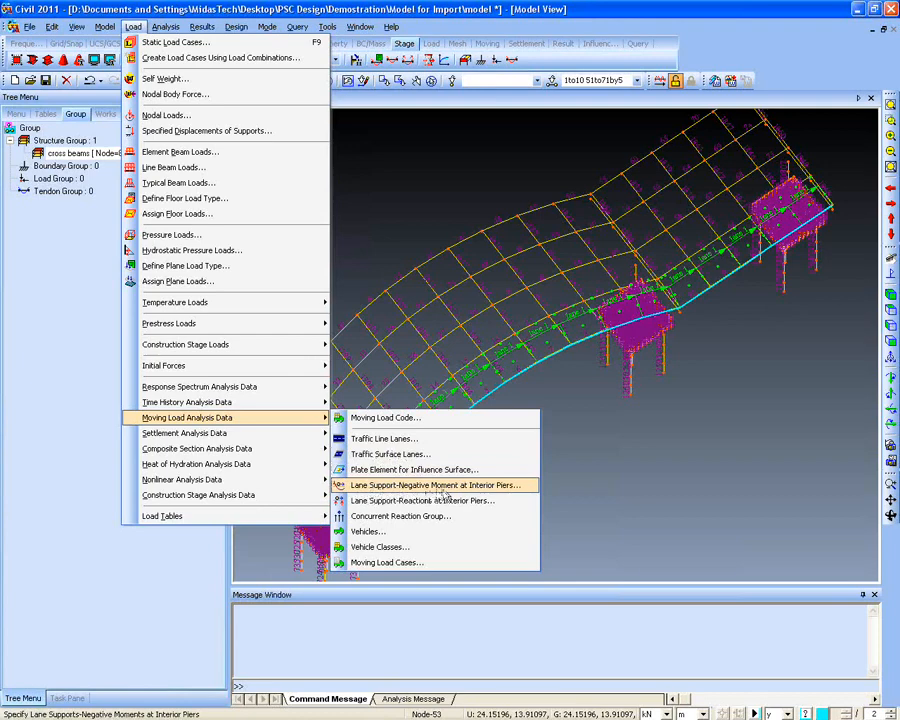
pyautogui.click(398, 487)
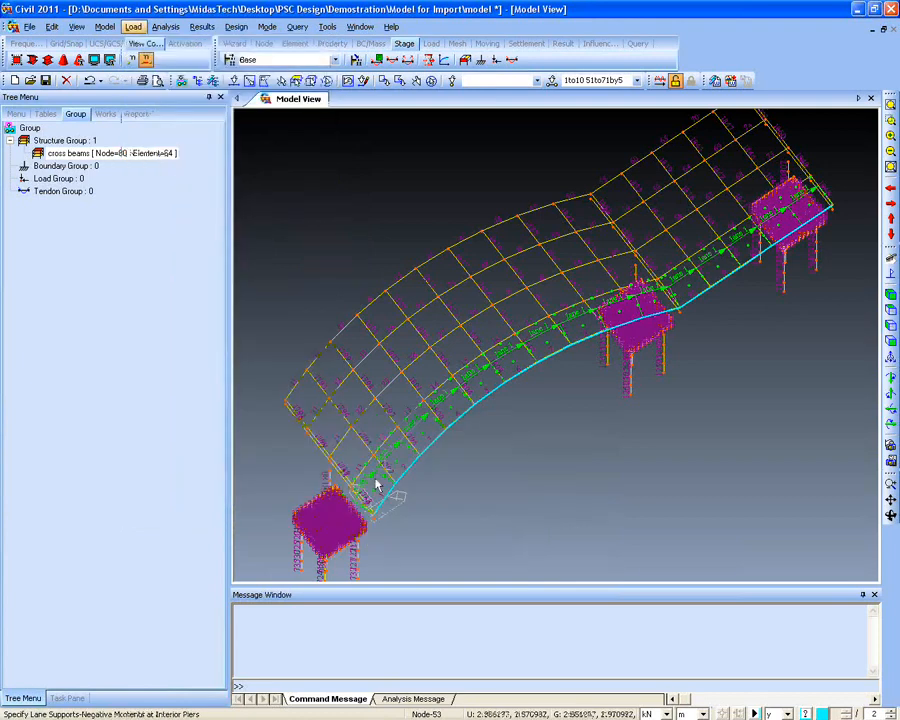
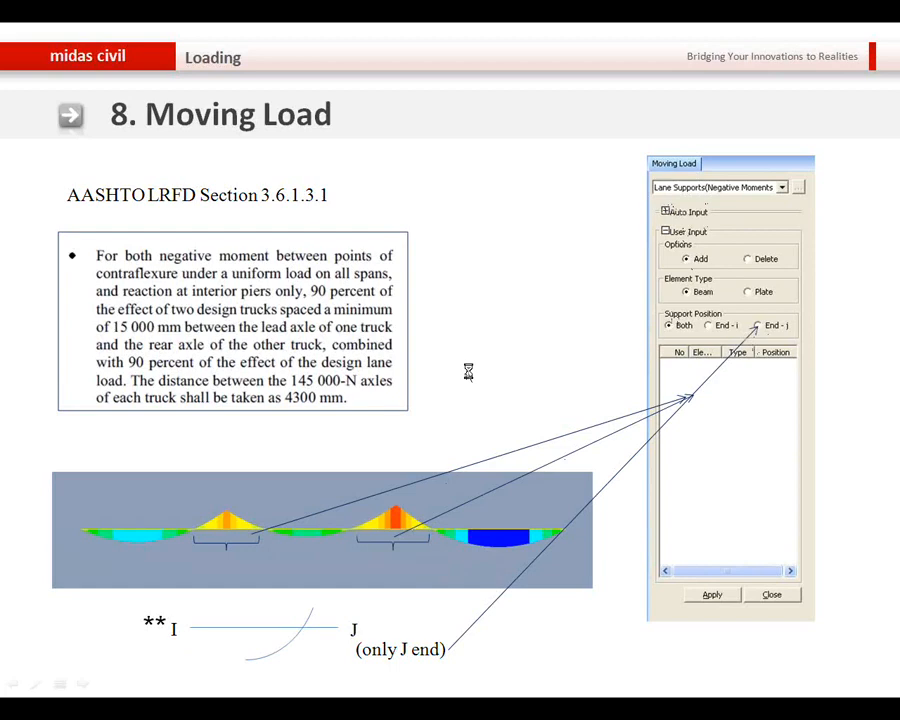
pyautogui.press('Right')
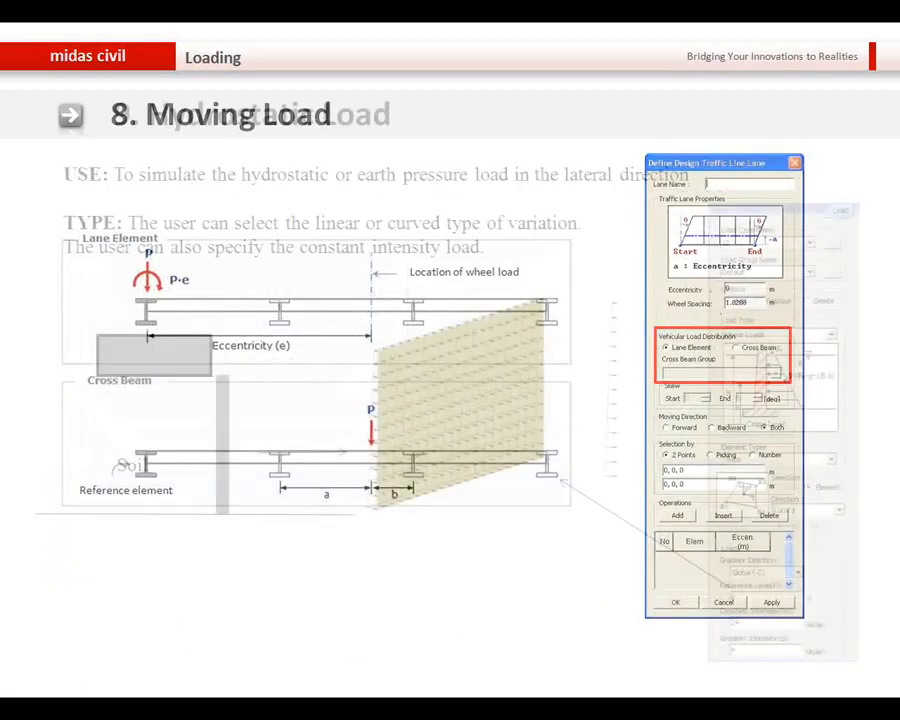
pyautogui.press('Left')
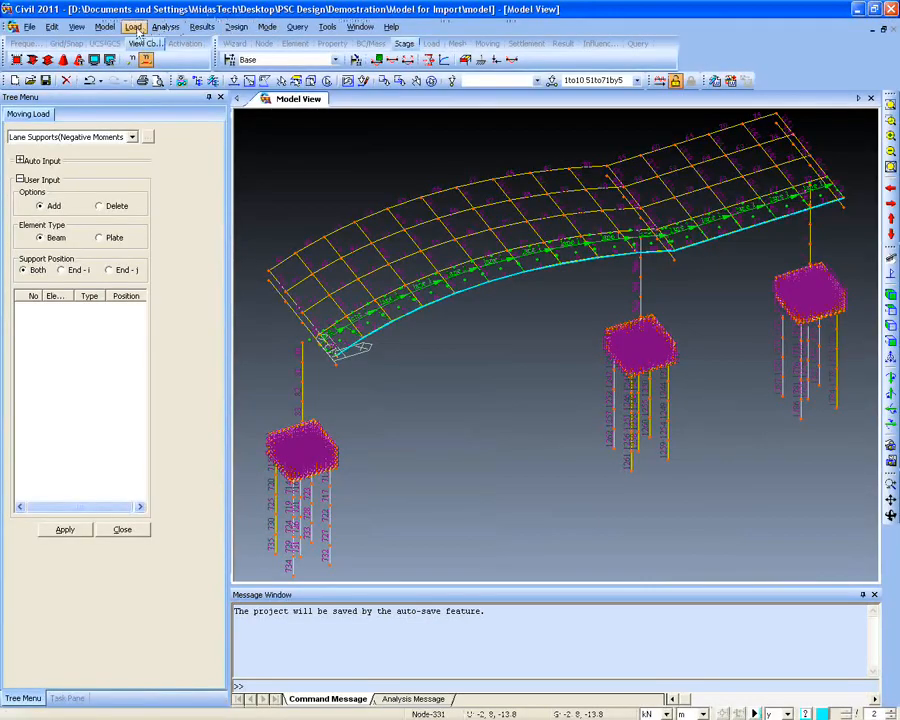
# View the concurrent reaction group definition of the moving load analysis data without selecting any group
pyautogui.click(133, 26)
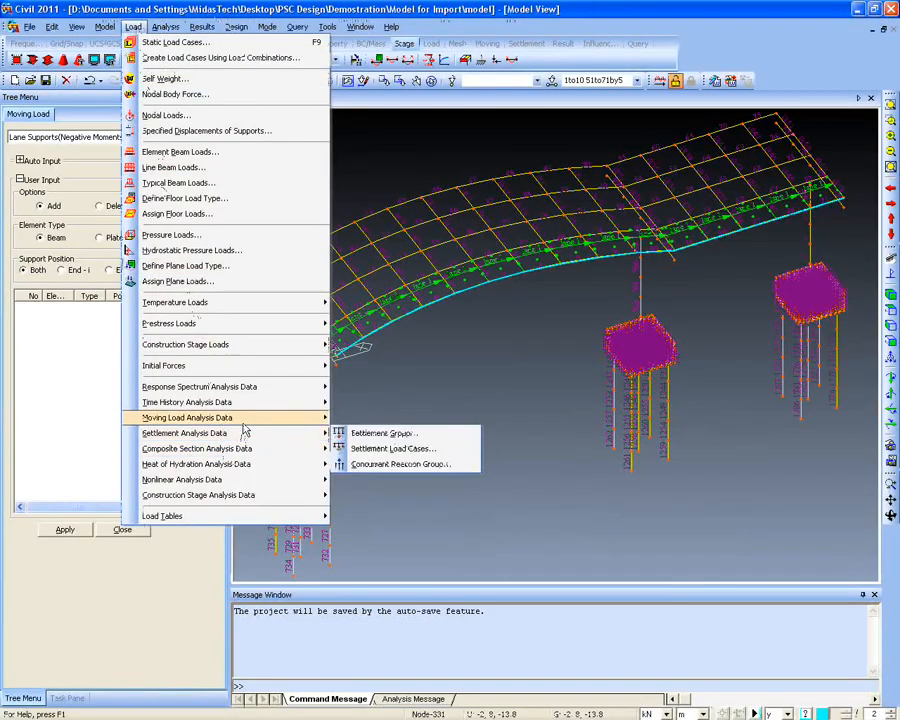
pyautogui.moveTo(245, 418)
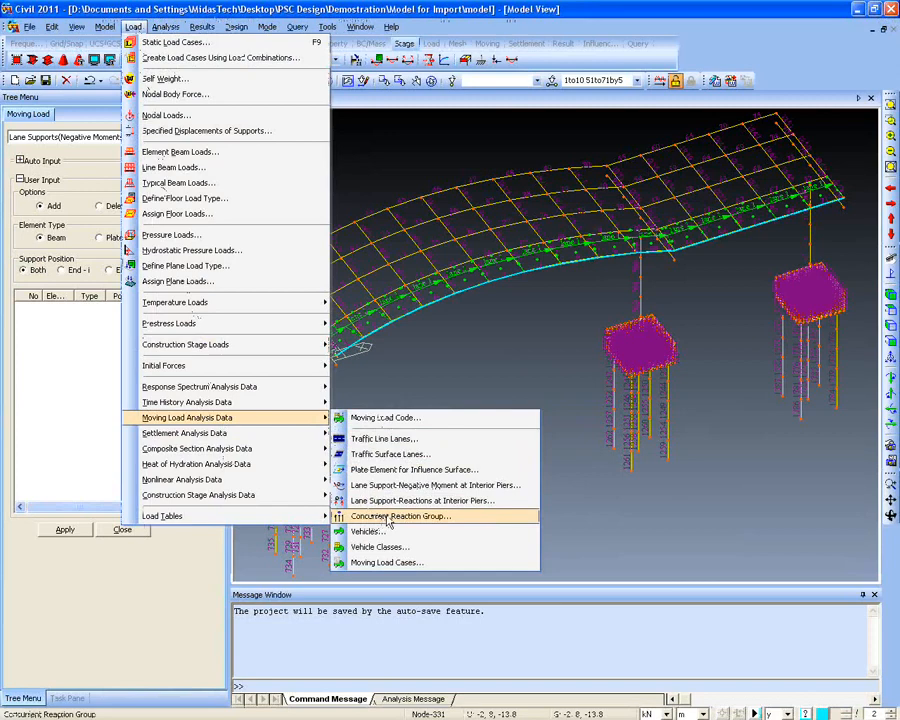
pyautogui.click(380, 517)
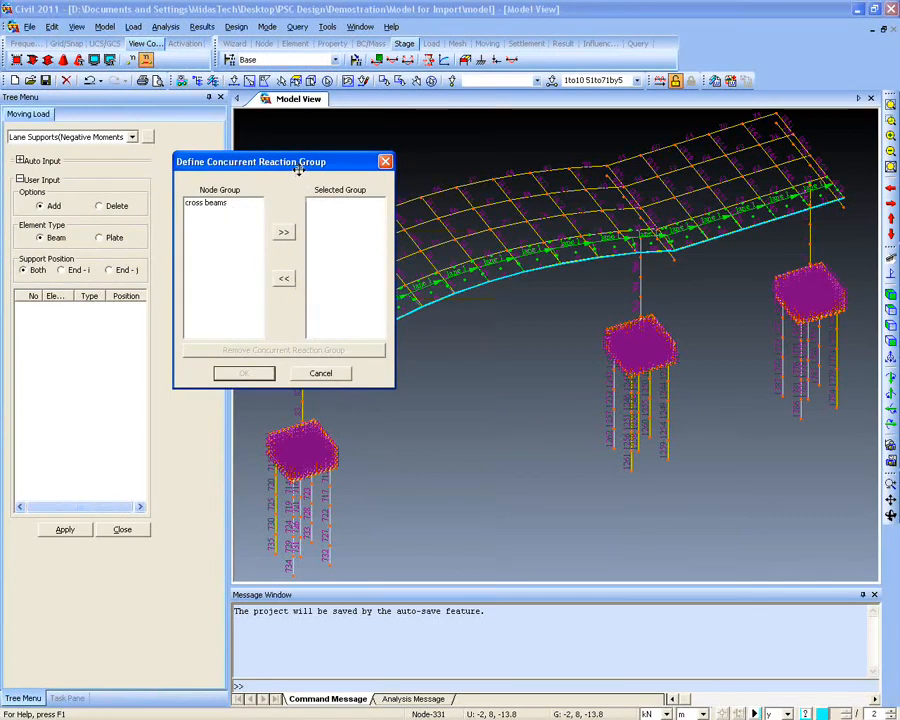
pyautogui.moveTo(302, 162); pyautogui.dragTo(267, 162)
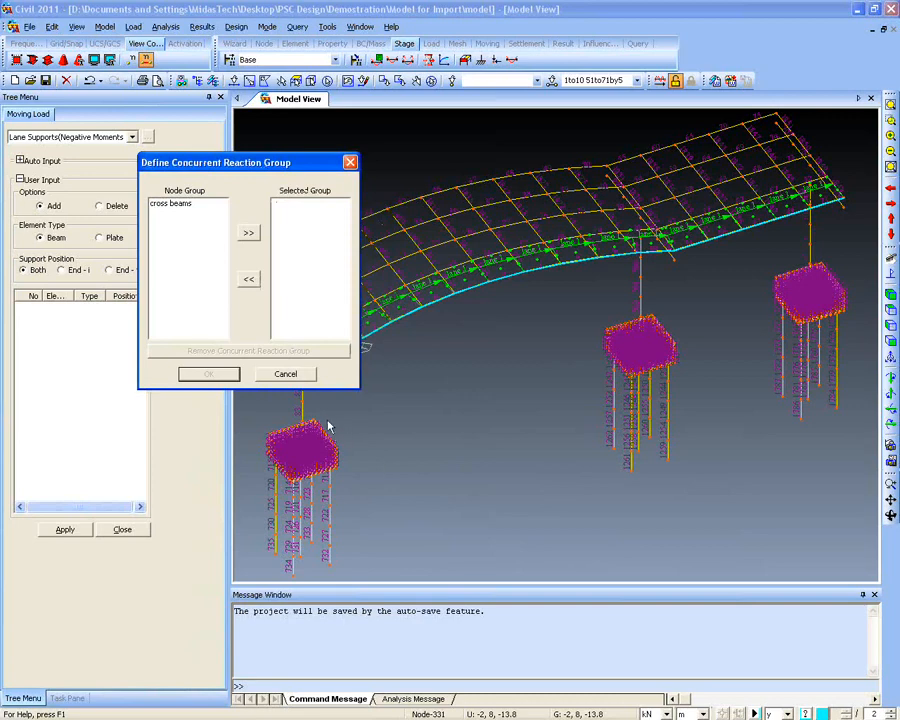
pyautogui.click(300, 376)
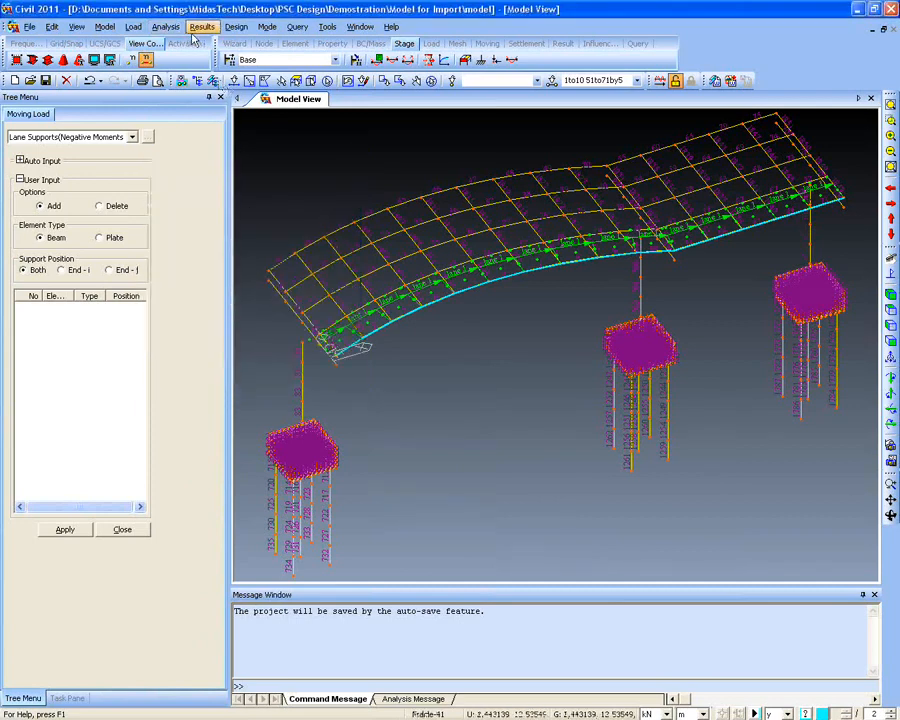
# Examine the vehicular load types offered for the AASHTO LRFD standard vehicle definition without adding a vehicle
pyautogui.click(133, 27)
pyautogui.moveTo(303, 416)
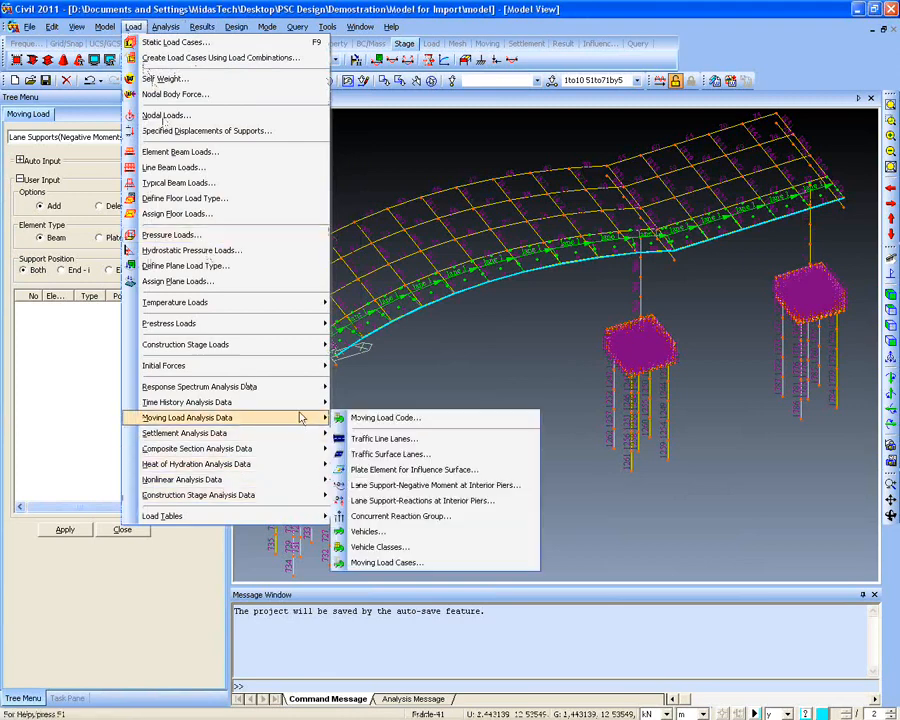
pyautogui.click(388, 545)
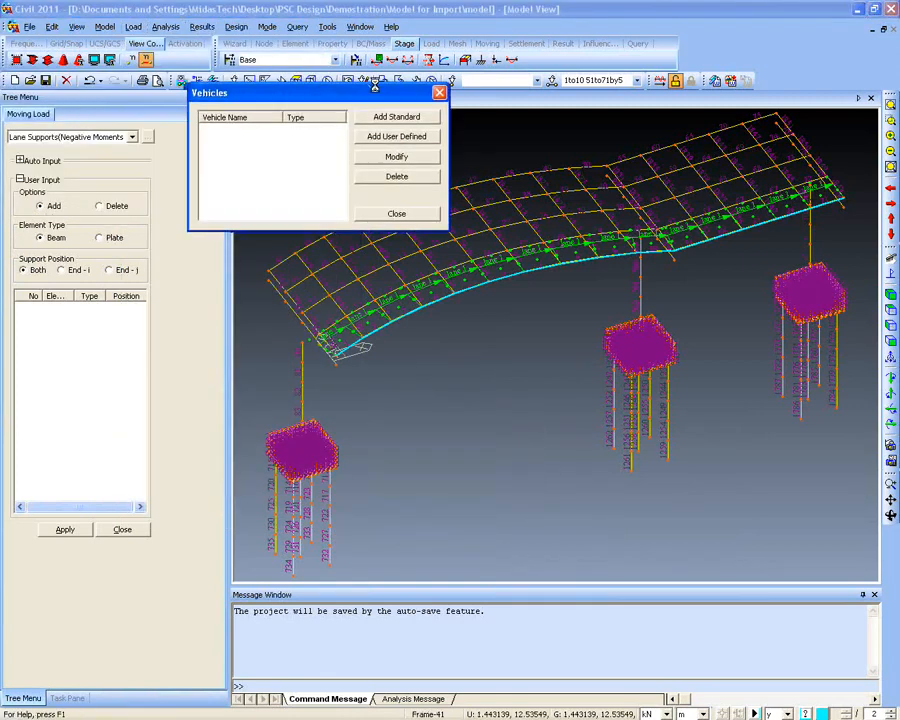
pyautogui.click(402, 116)
pyautogui.click(438, 105)
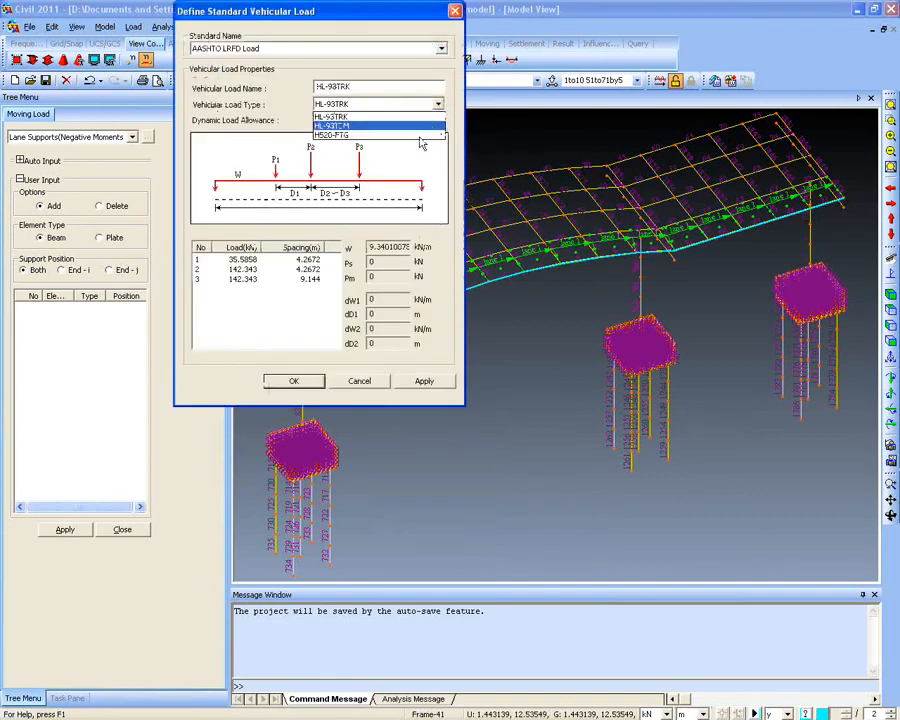
pyautogui.click(453, 16)
pyautogui.click(437, 104)
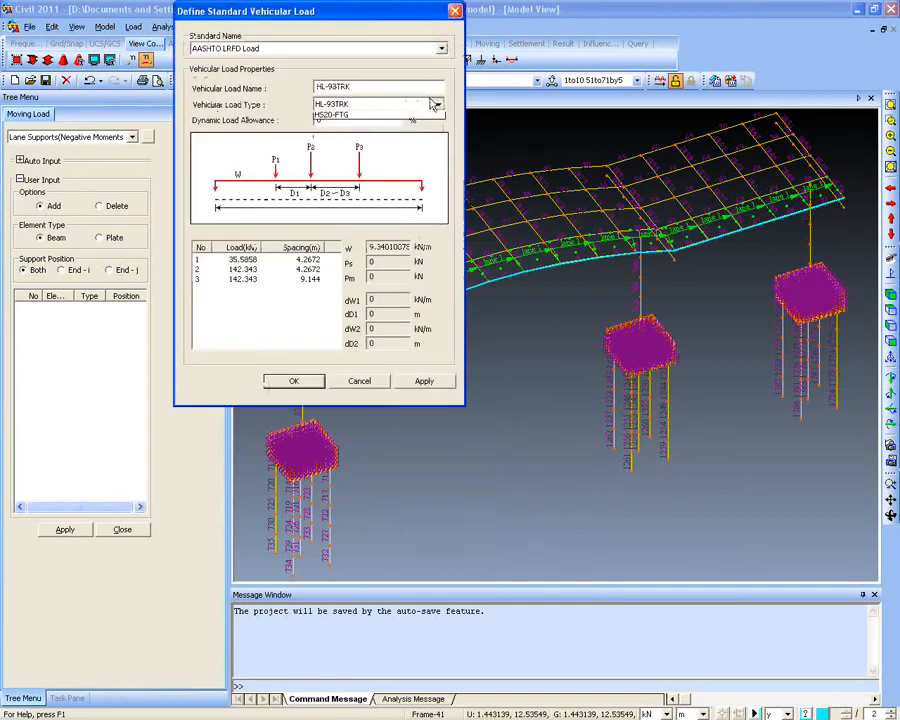
pyautogui.click(416, 126)
pyautogui.click(454, 11)
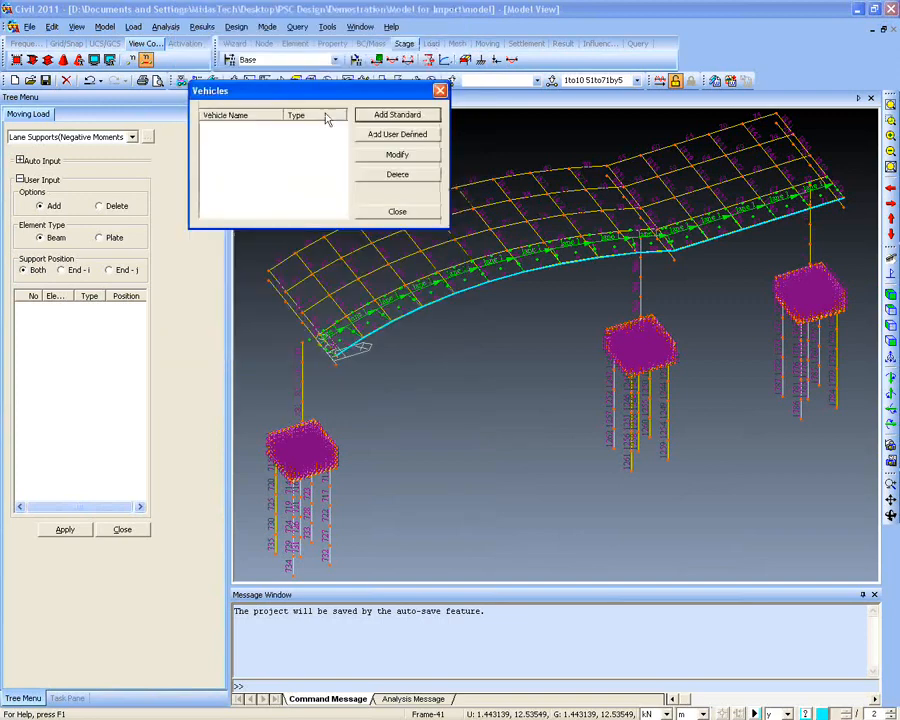
pyautogui.click(435, 88)
# Examine the multiple presence factors and the Independent and Combined loading effects of a new moving load case without saving it
pyautogui.click(133, 26)
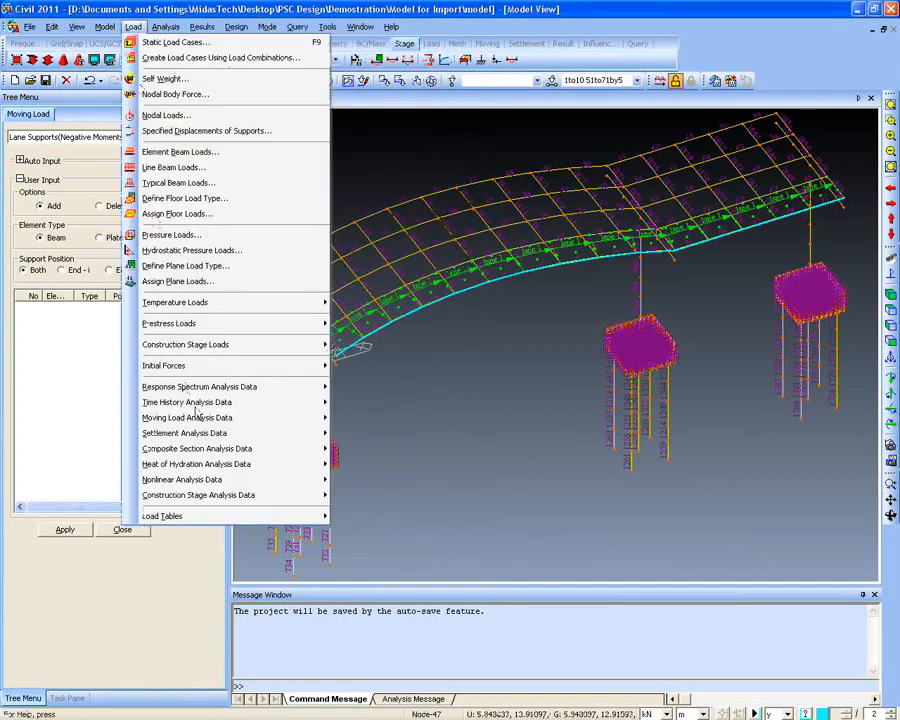
pyautogui.moveTo(280, 425)
pyautogui.click(385, 562)
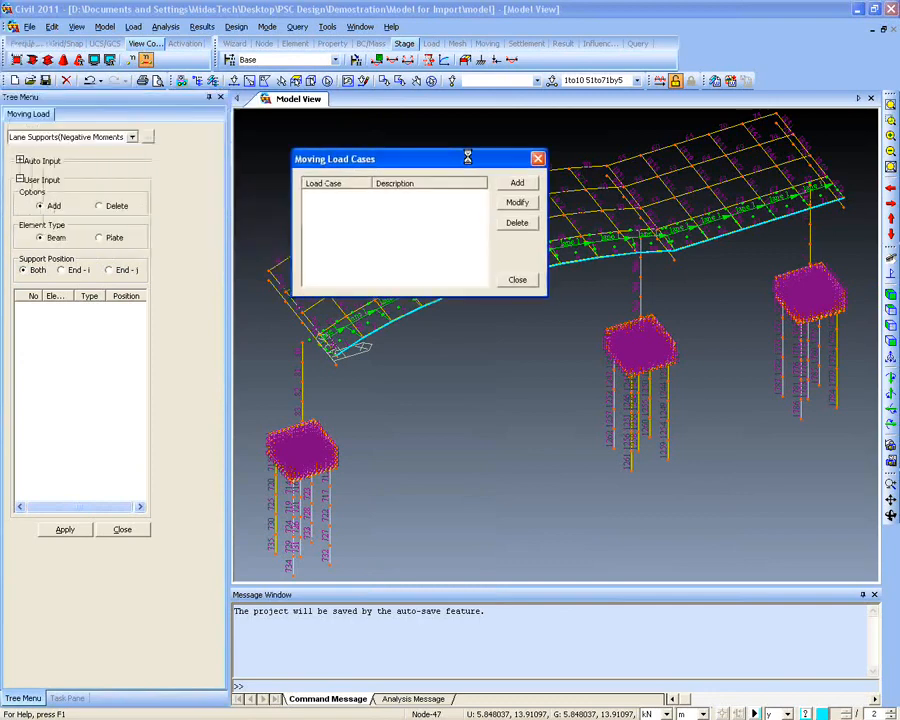
pyautogui.click(519, 184)
pyautogui.moveTo(409, 42); pyautogui.dragTo(354, 128)
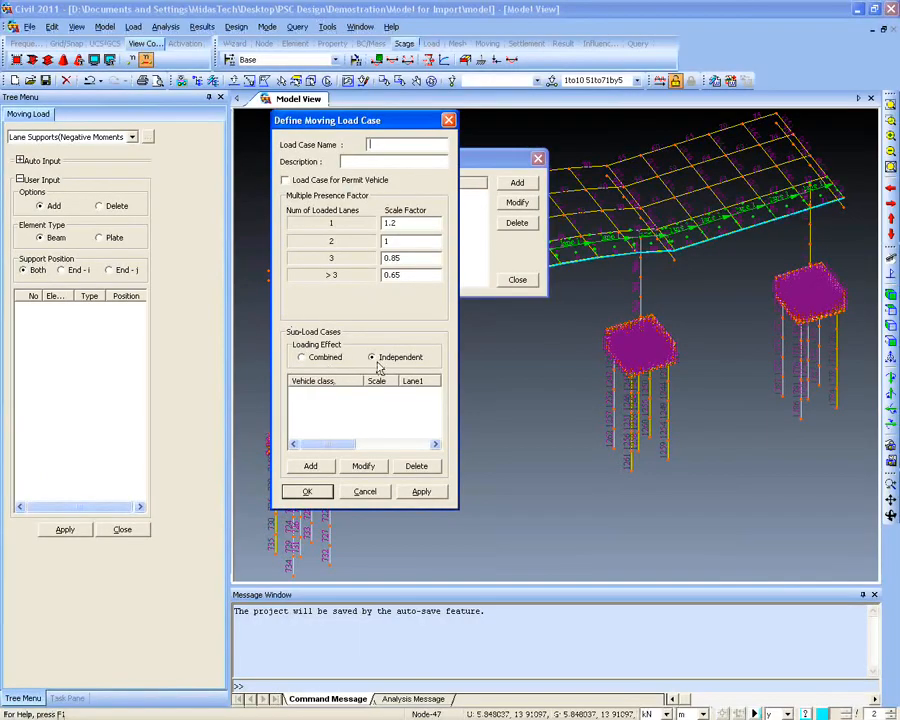
pyautogui.click(378, 362)
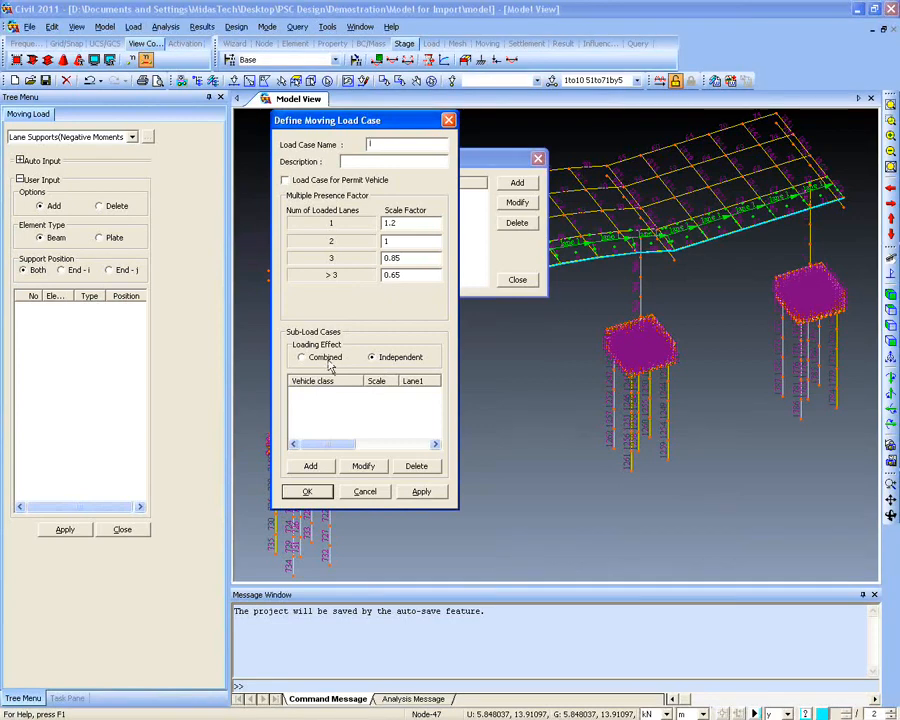
pyautogui.click(325, 358)
pyautogui.click(448, 120)
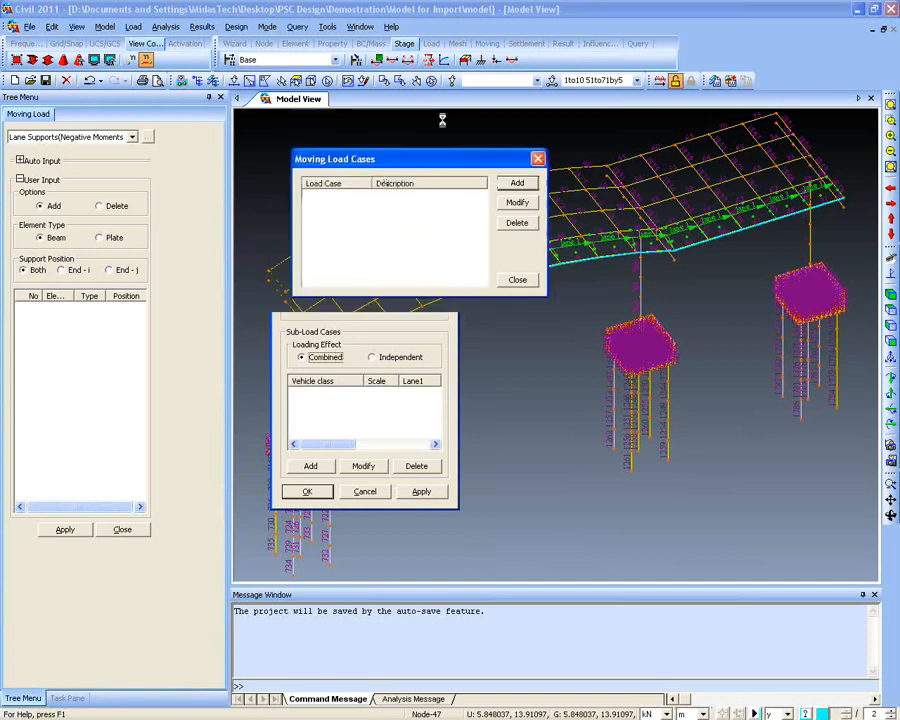
pyautogui.click(538, 159)
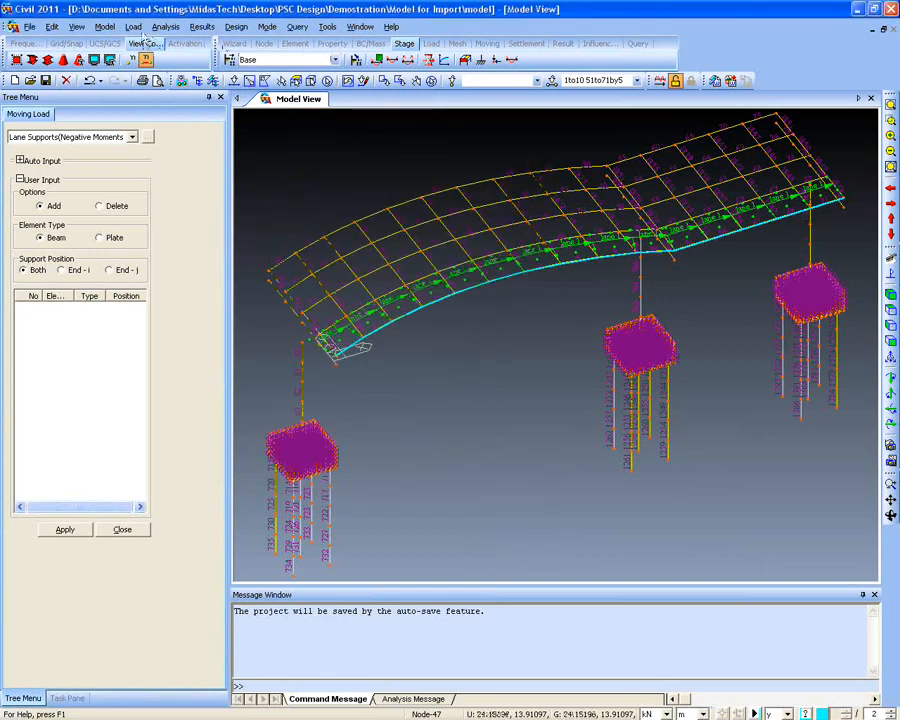
# Add the standard AASHTO LRFD vehicle HL-93TRK to the moving load vehicles
pyautogui.click(133, 26)
pyautogui.moveTo(255, 417)
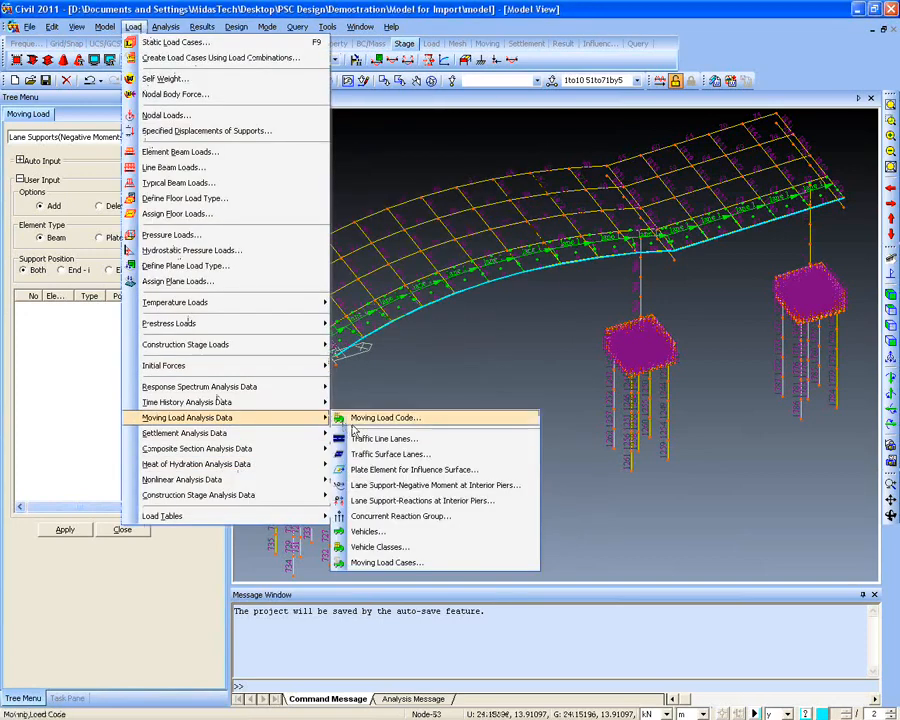
pyautogui.click(400, 531)
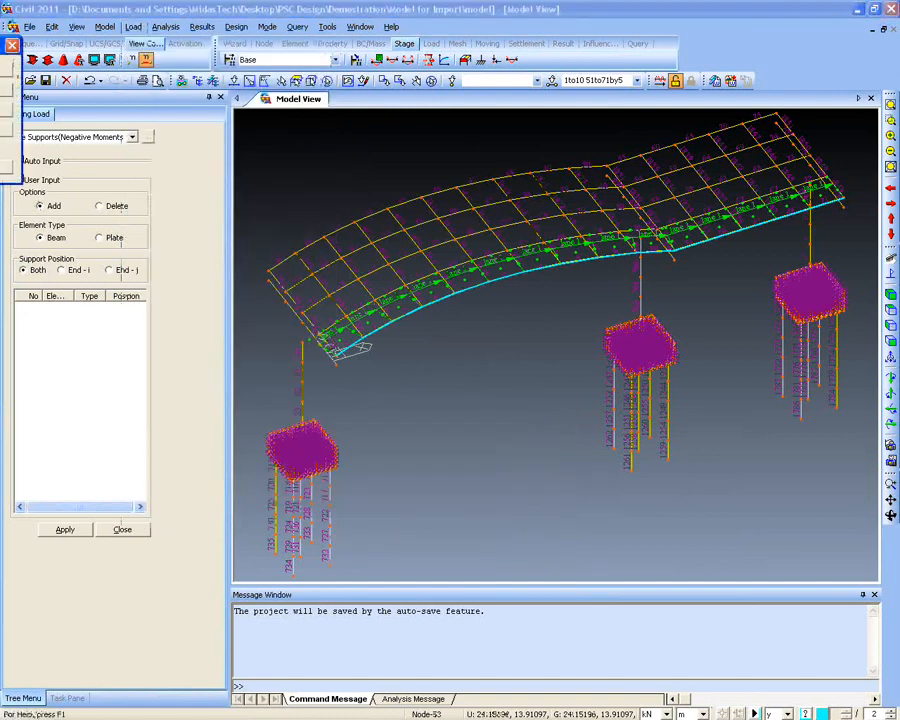
pyautogui.moveTo(0, 45); pyautogui.dragTo(371, 125)
pyautogui.click(411, 151)
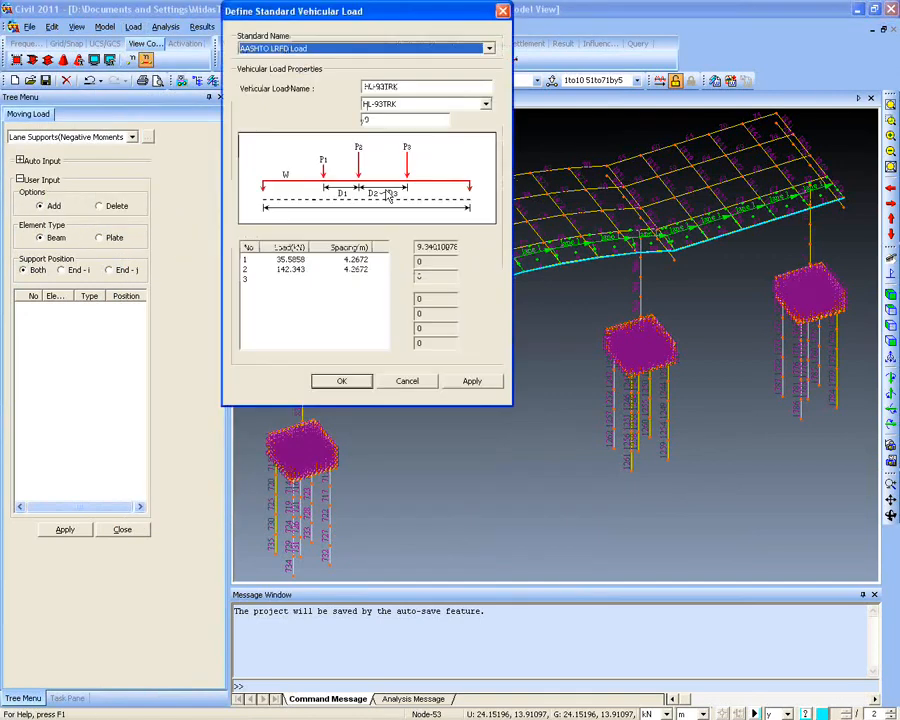
pyautogui.click(343, 381)
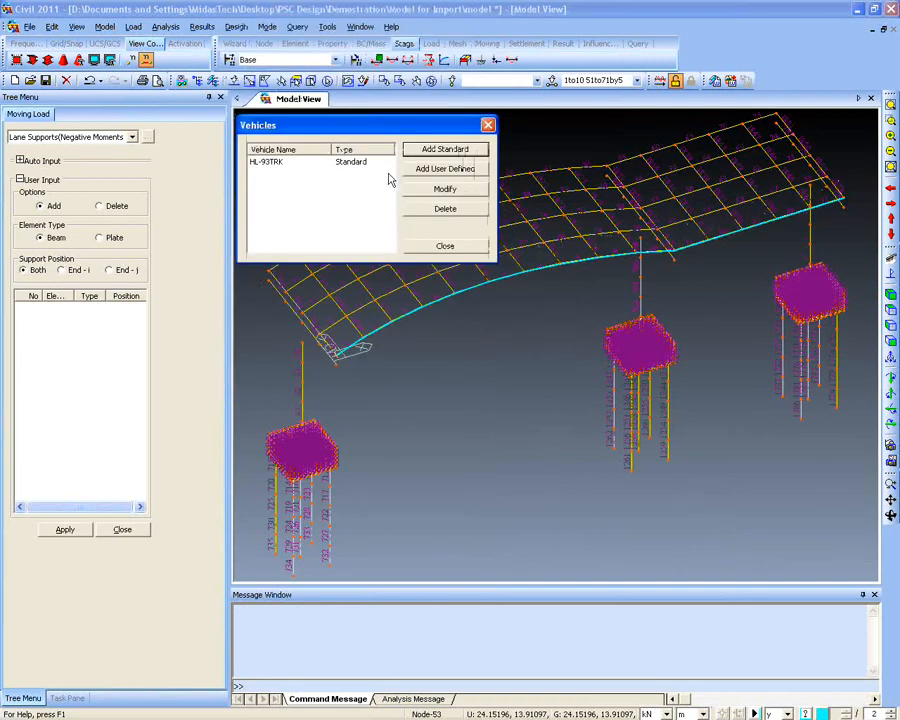
pyautogui.click(487, 125)
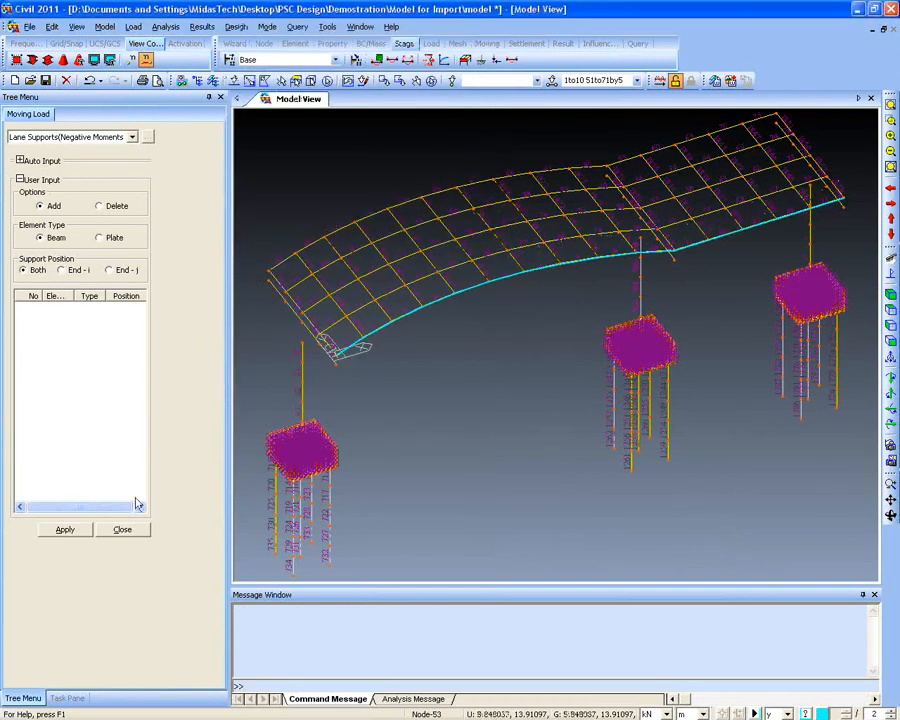
pyautogui.click(124, 529)
pyautogui.click(133, 26)
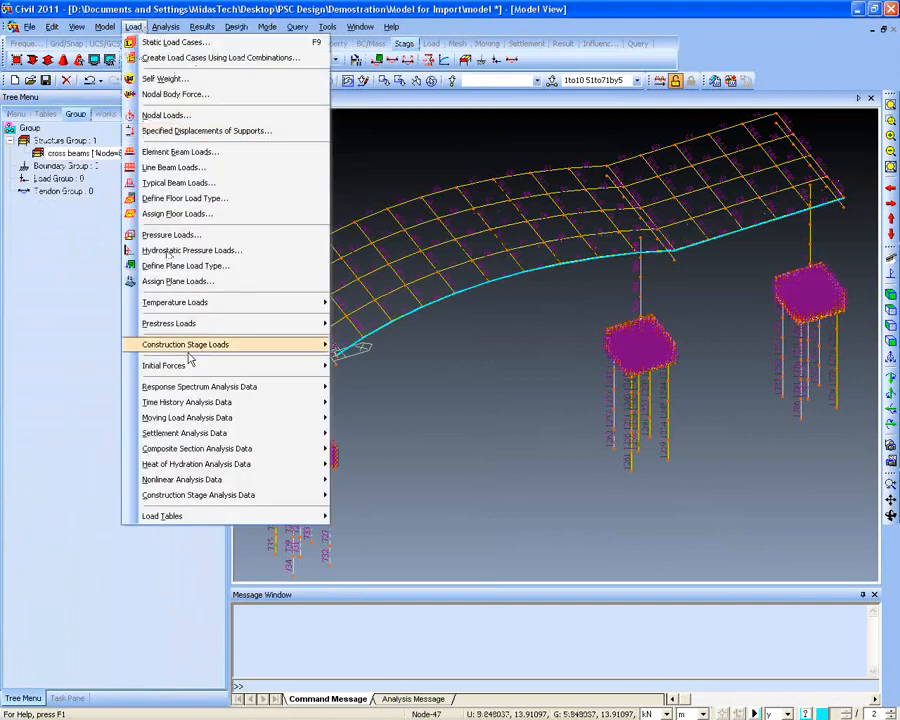
pyautogui.moveTo(237, 420)
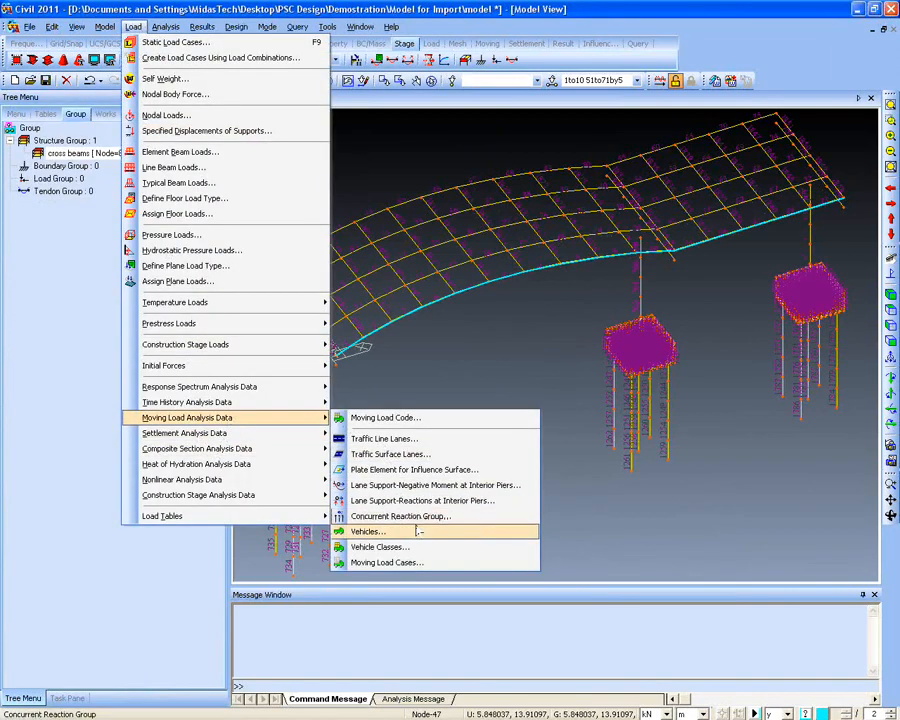
pyautogui.click(385, 439)
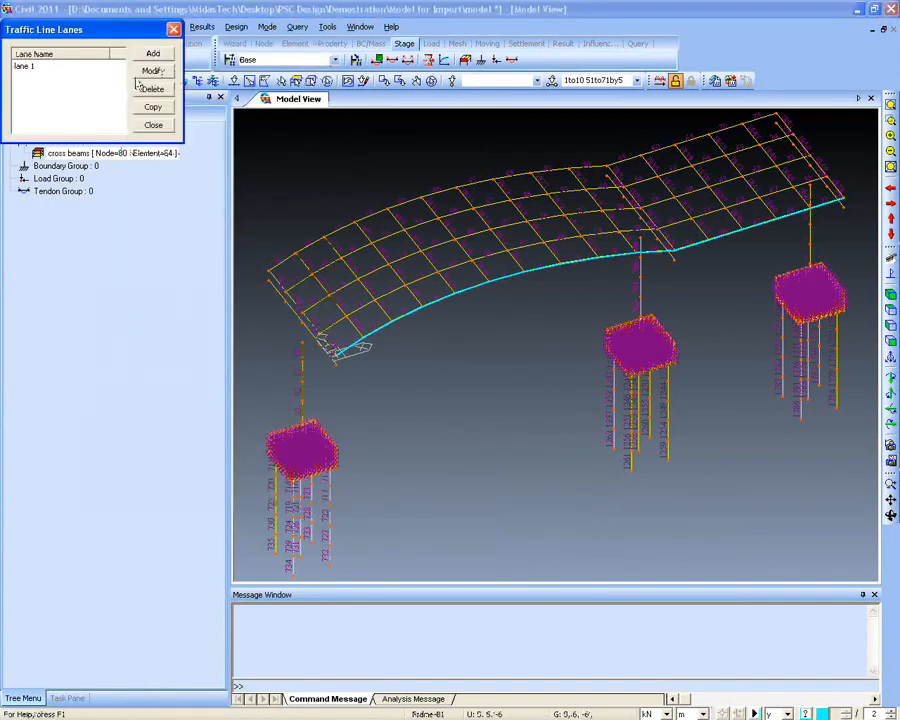
pyautogui.moveTo(134, 32); pyautogui.dragTo(152, 80)
pyautogui.click(170, 103)
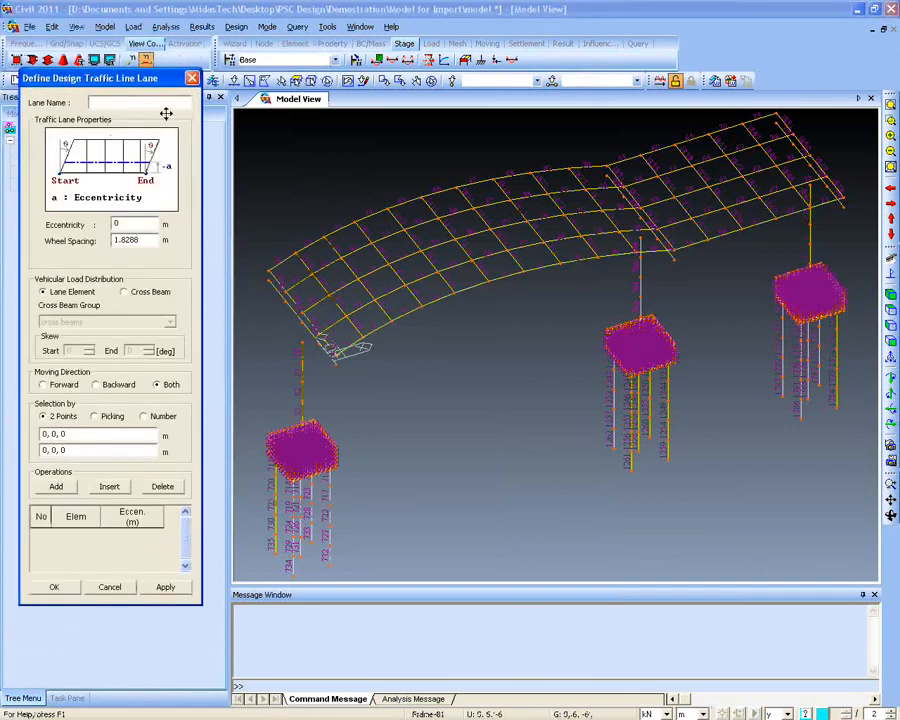
pyautogui.click(192, 79)
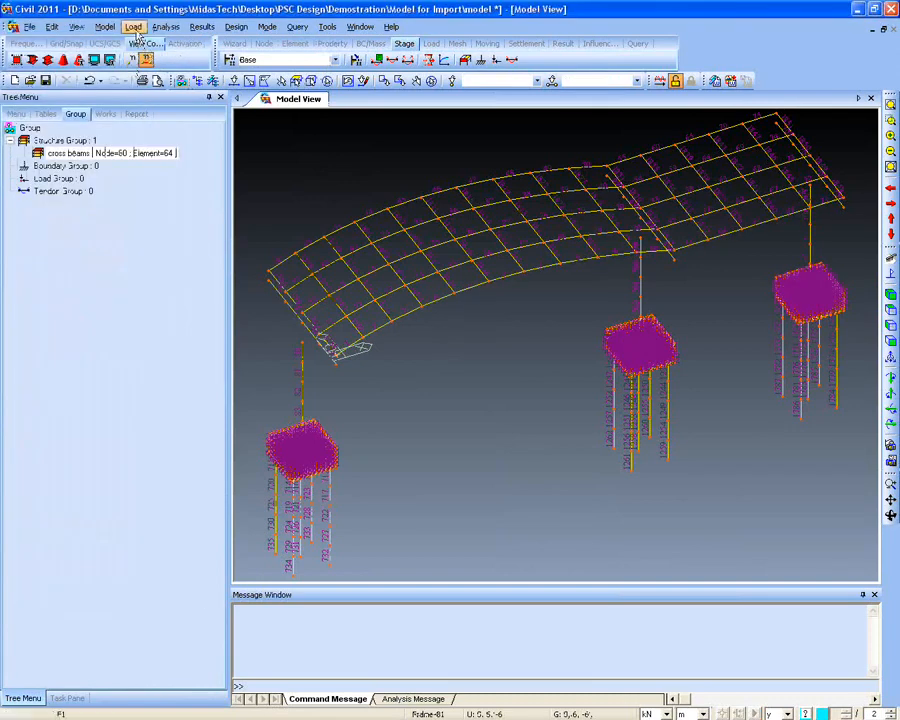
# Start a new traffic line lane named Lane 2 with eccentricity -5 m and cross beam load distribution using the group cross beams
pyautogui.click(134, 28)
pyautogui.click(381, 443)
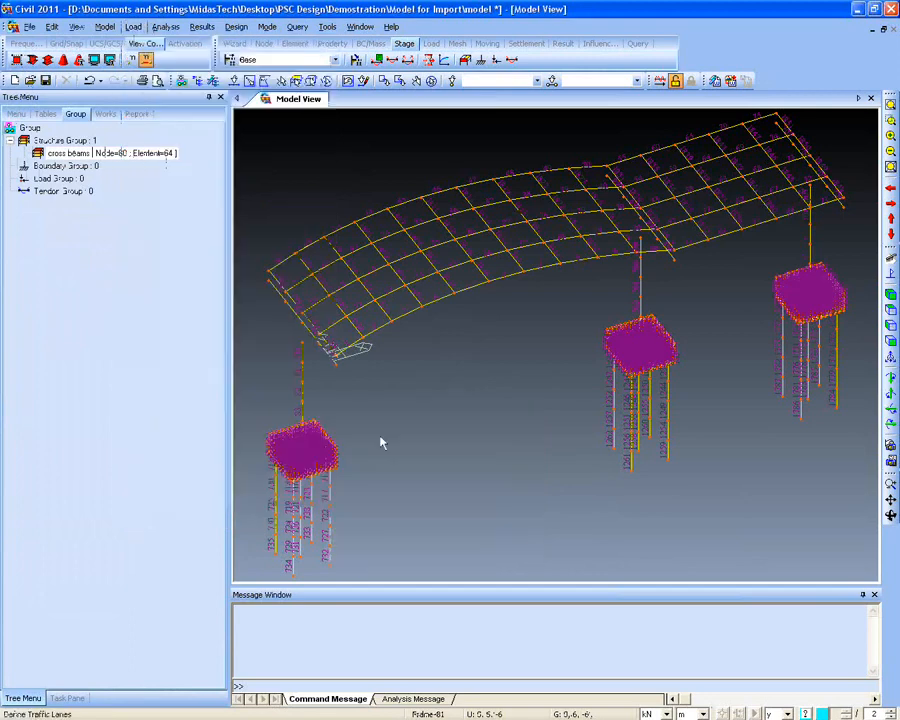
pyautogui.moveTo(100, 26); pyautogui.dragTo(181, 67)
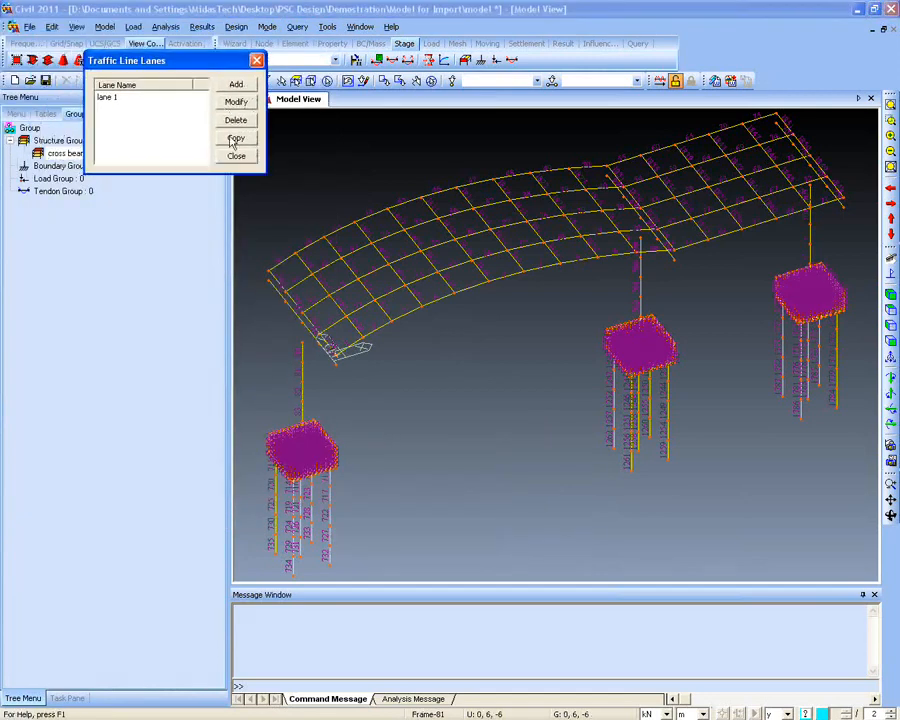
pyautogui.click(112, 97)
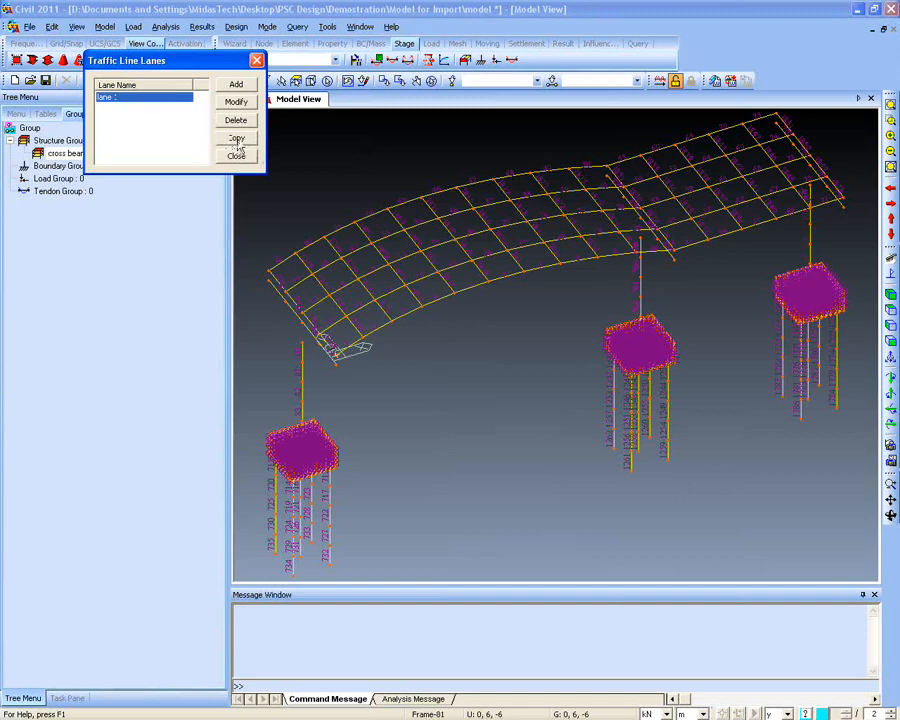
pyautogui.click(236, 86)
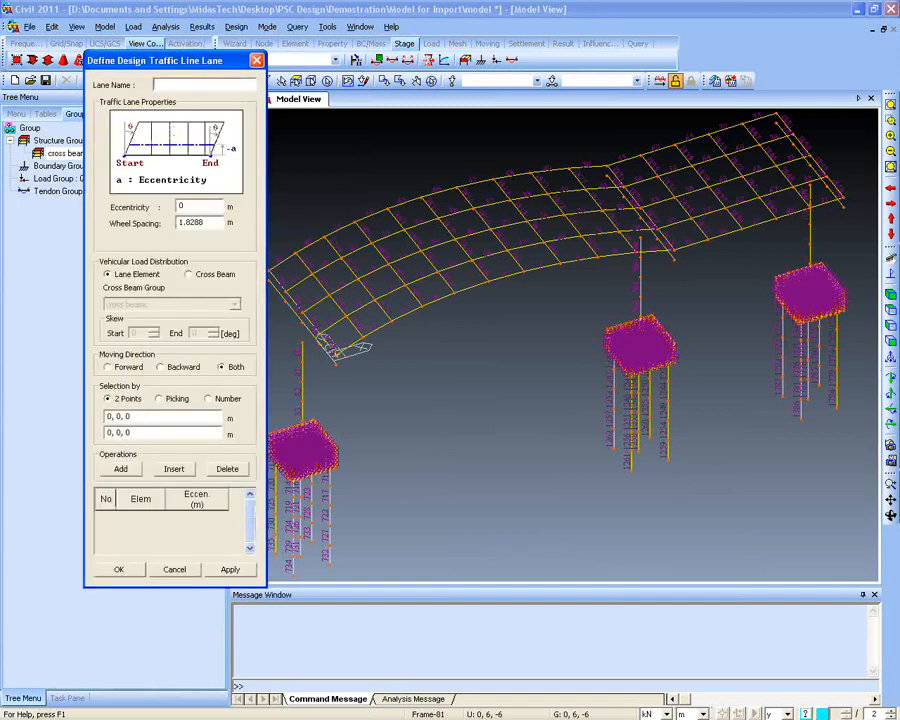
pyautogui.moveTo(150, 60); pyautogui.dragTo(143, 106)
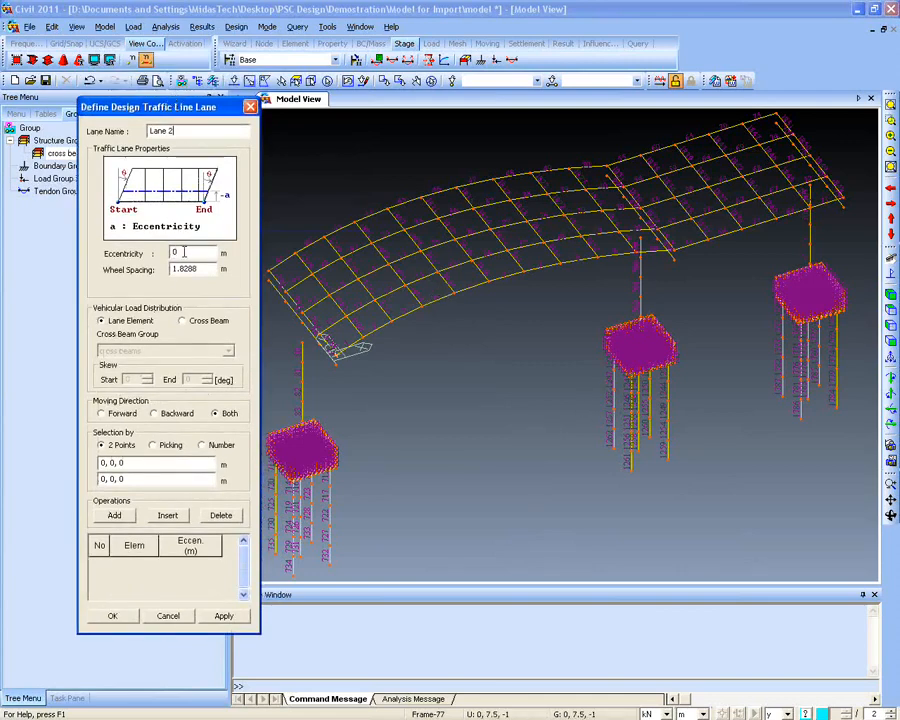
pyautogui.doubleClick(181, 253)
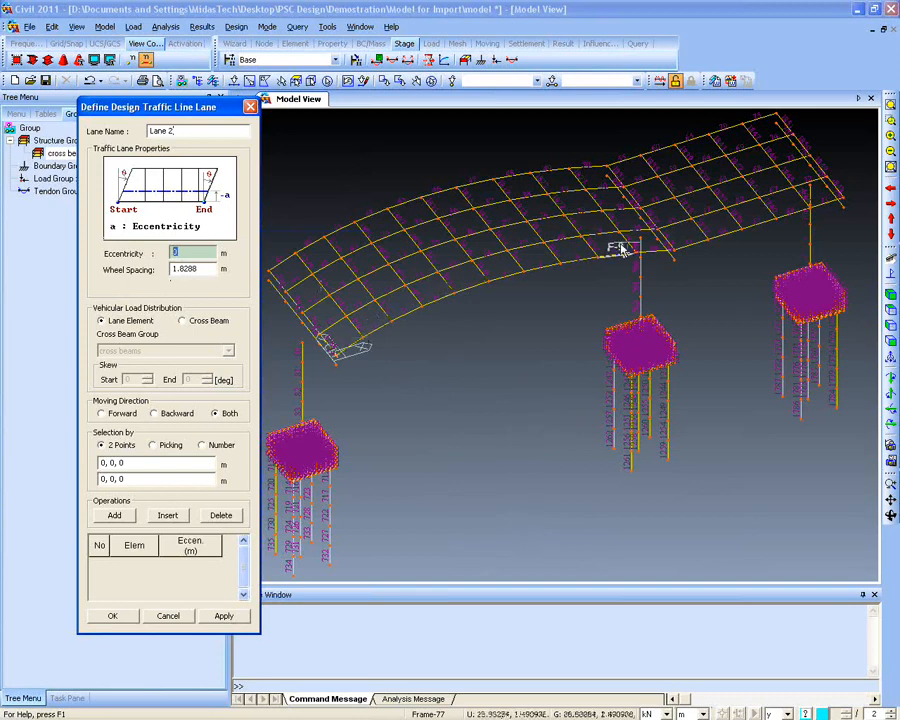
pyautogui.write('-1.5')
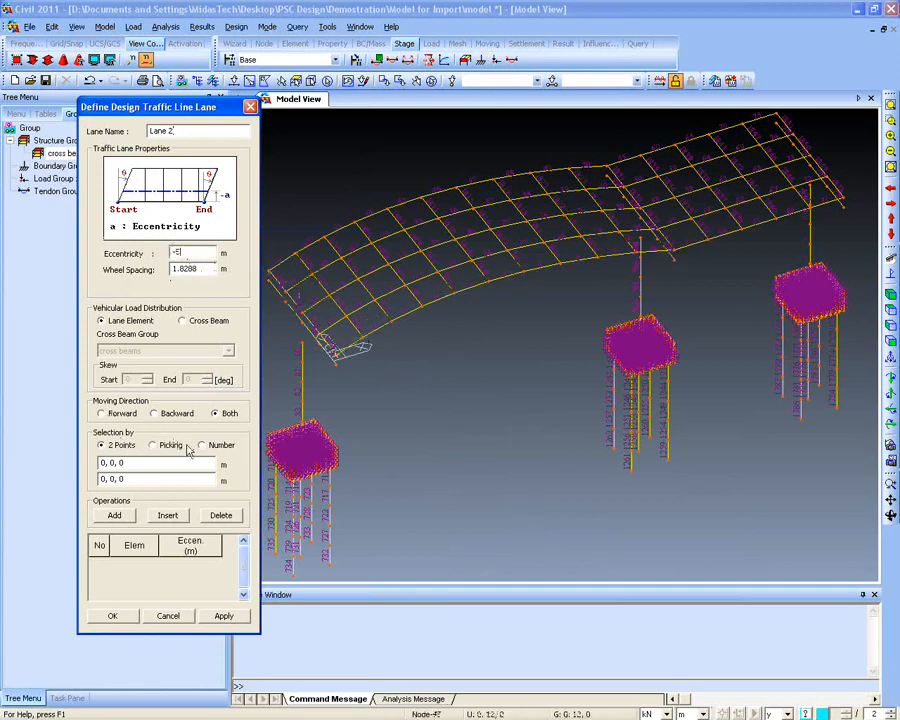
pyautogui.click(204, 322)
pyautogui.click(215, 351)
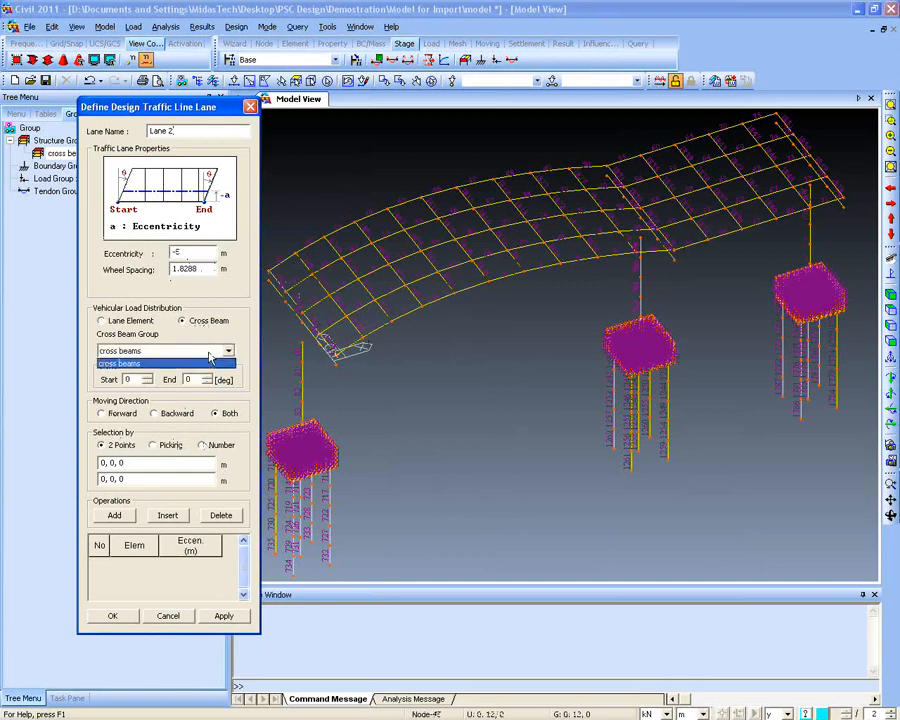
pyautogui.click(205, 362)
# Add elements 1 to 10 and the elements between points 31.5, 0, 0 and 45, 0, 0 to Lane 2 and save the lane
pyautogui.click(203, 446)
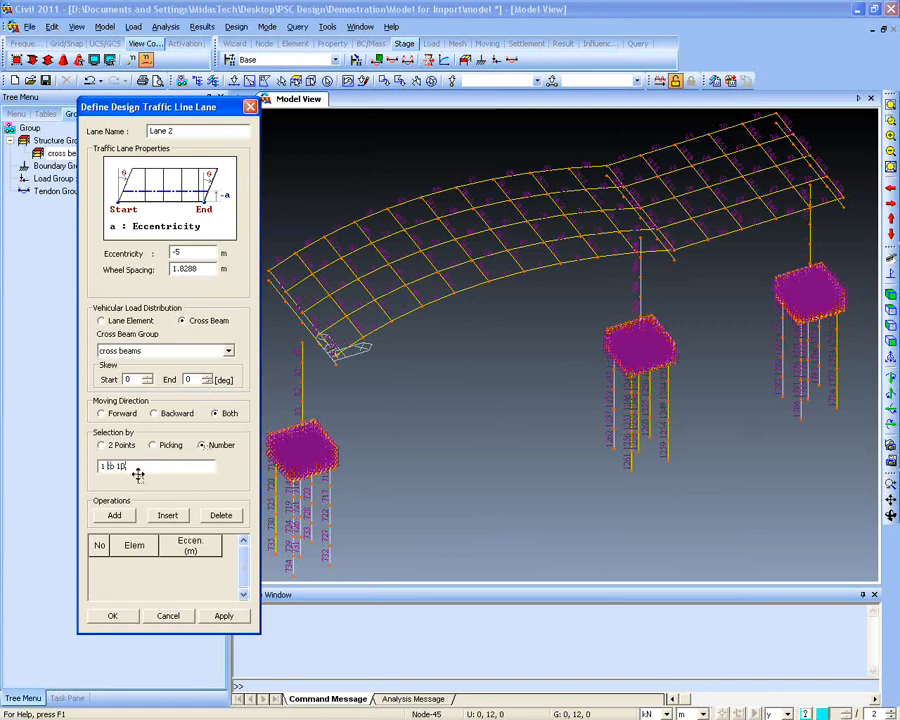
pyautogui.click(116, 516)
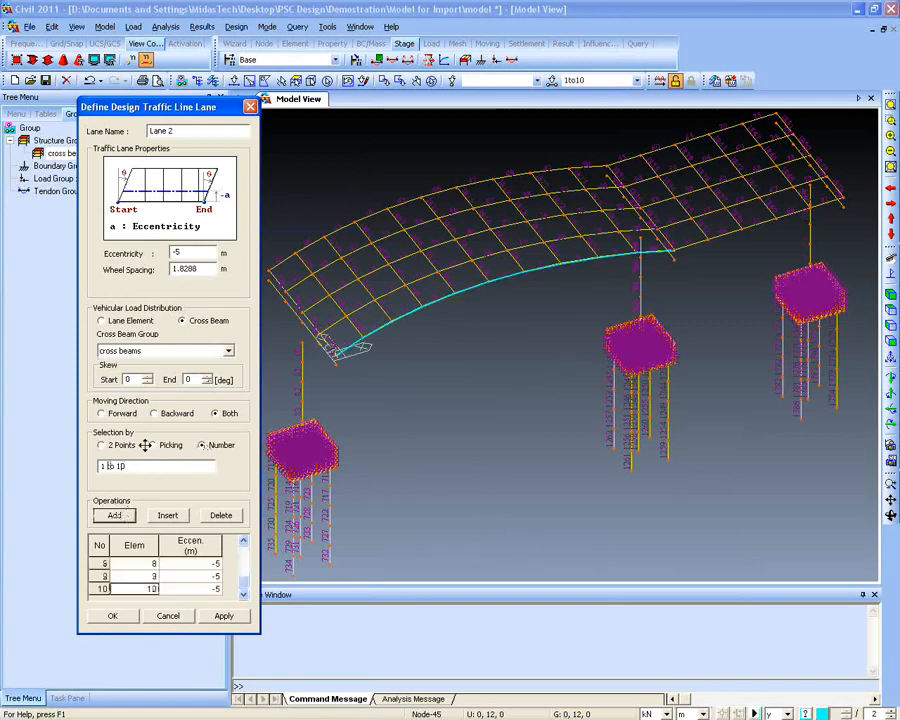
pyautogui.click(112, 445)
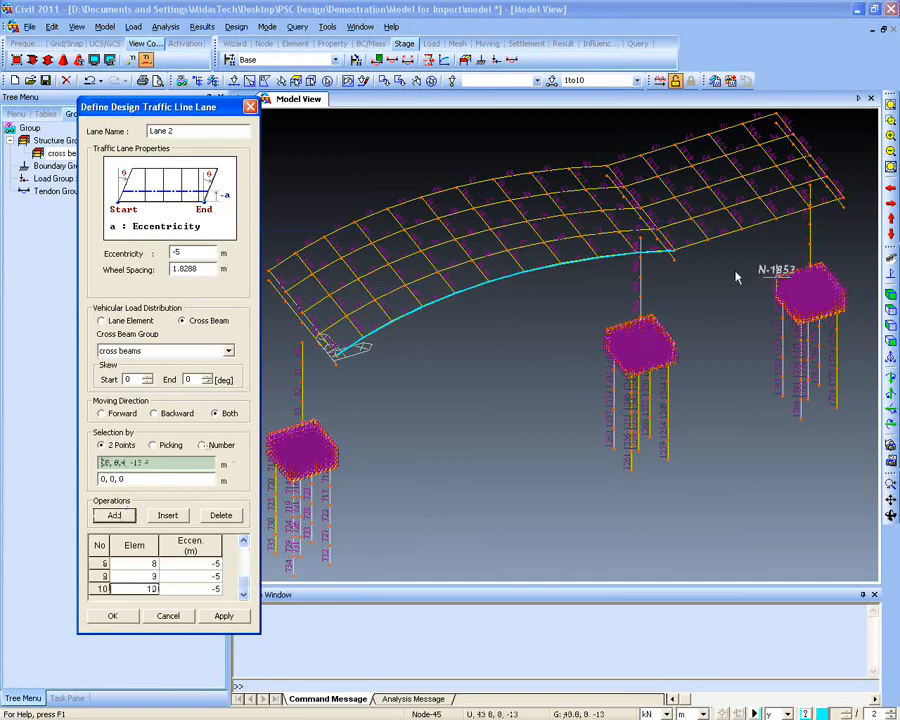
pyautogui.click(673, 250)
pyautogui.click(840, 200)
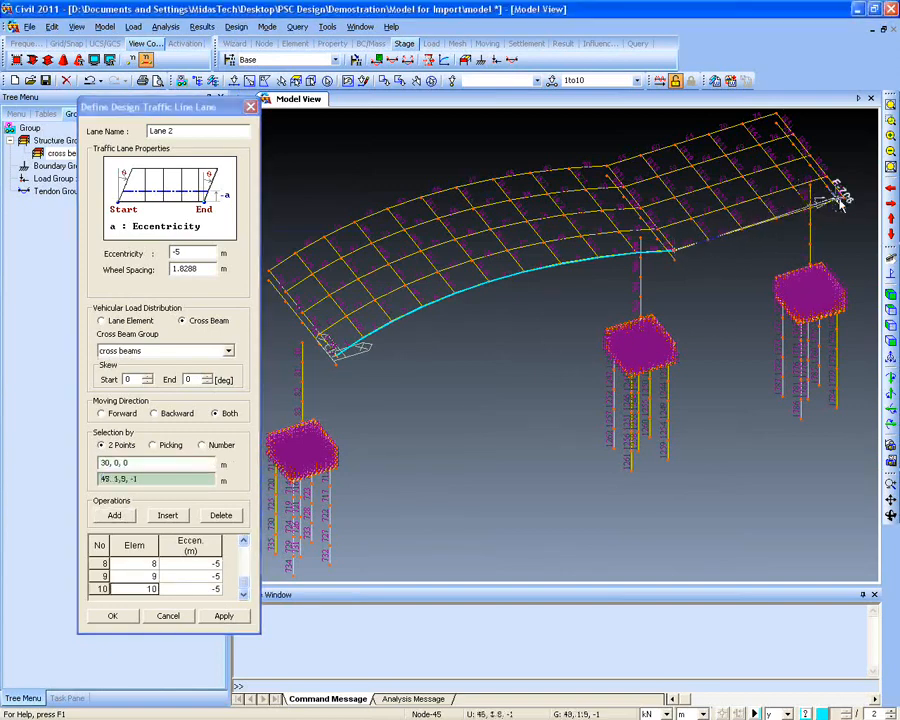
pyautogui.click(463, 389)
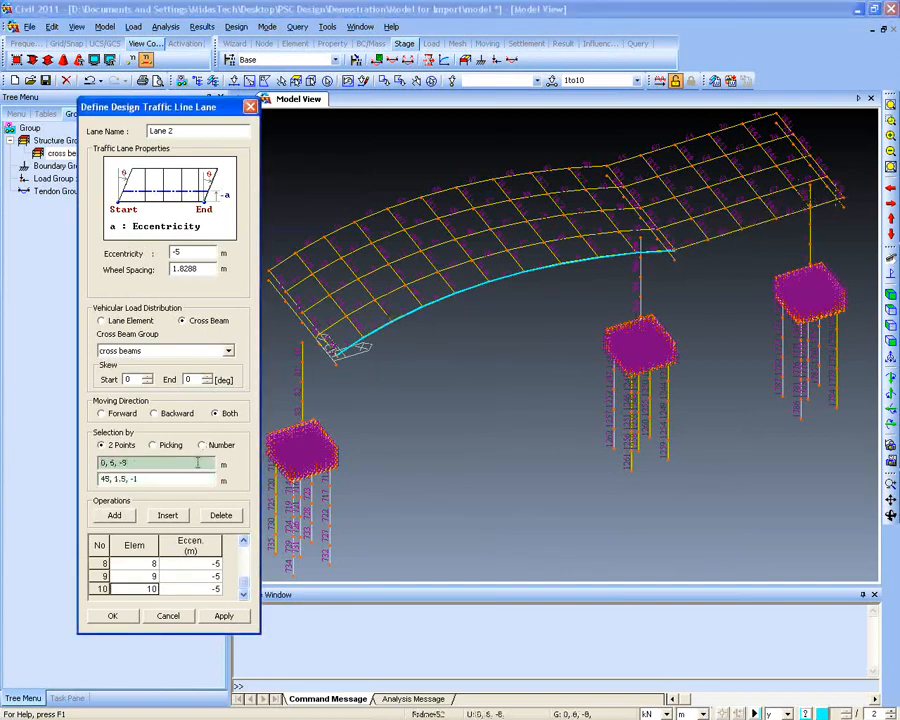
pyautogui.click(669, 252)
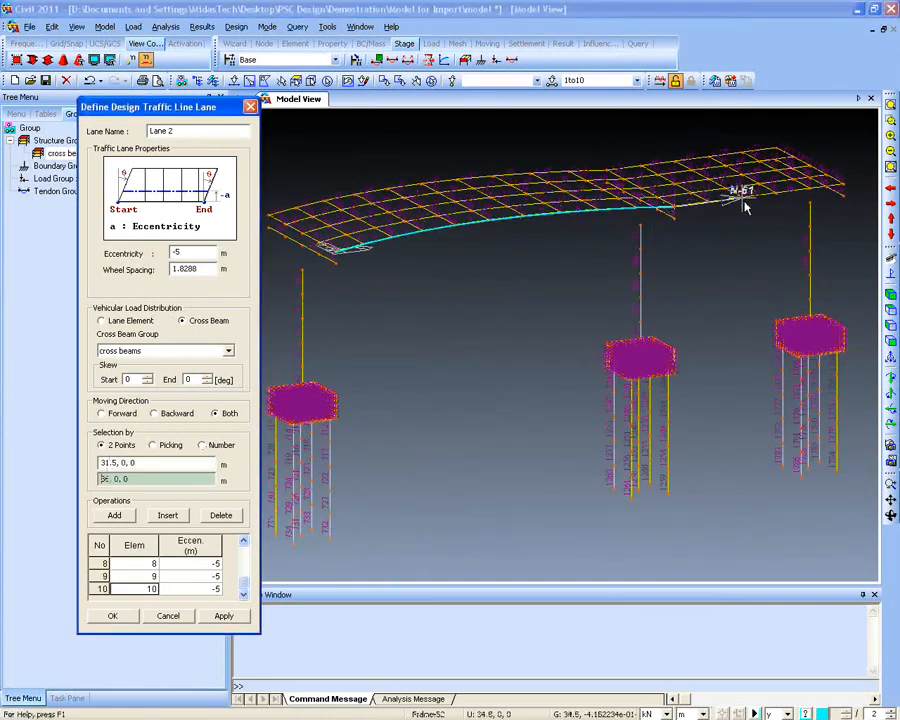
pyautogui.click(842, 183)
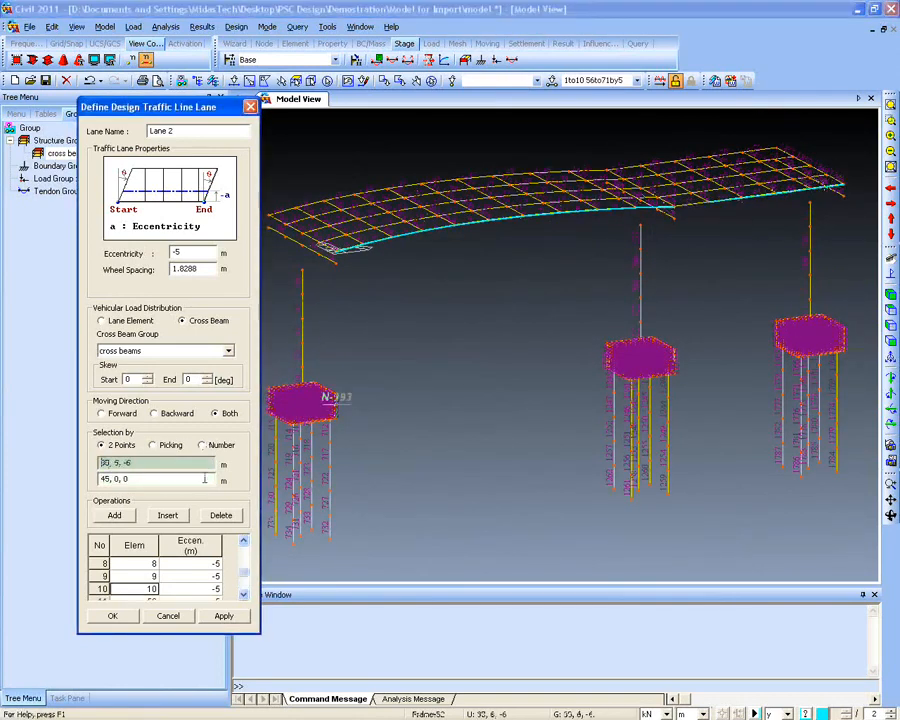
pyautogui.click(116, 614)
pyautogui.keyDown('ctrl'); pyautogui.moveTo(274, 420); pyautogui.dragTo(418, 315, button='middle'); pyautogui.keyUp('ctrl')
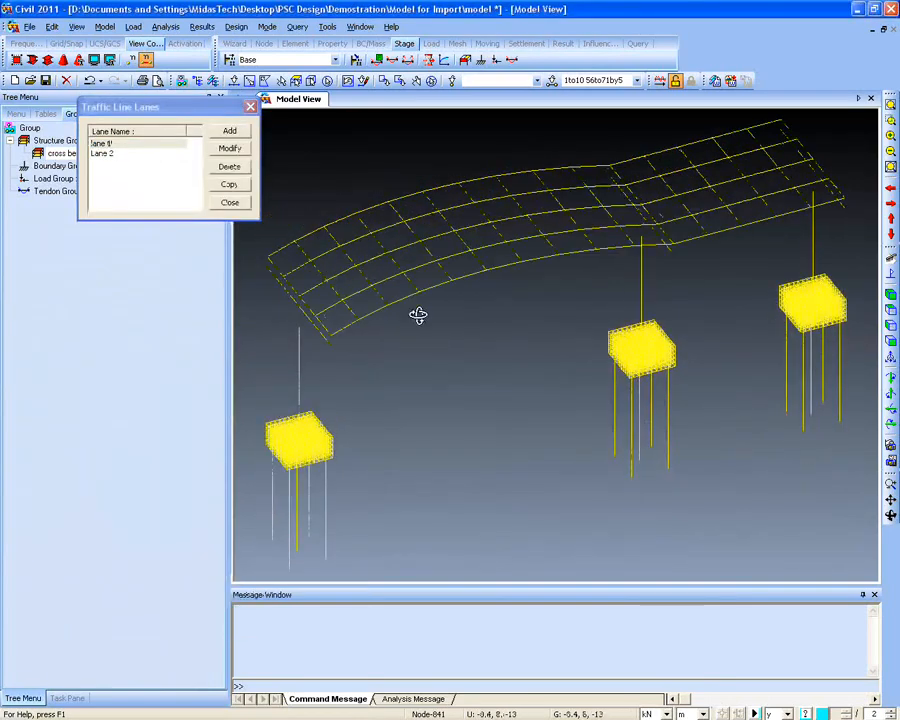
pyautogui.keyDown('ctrl'); pyautogui.moveTo(348, 265); pyautogui.dragTo(271, 157, button='middle'); pyautogui.keyUp('ctrl')
pyautogui.click(229, 131)
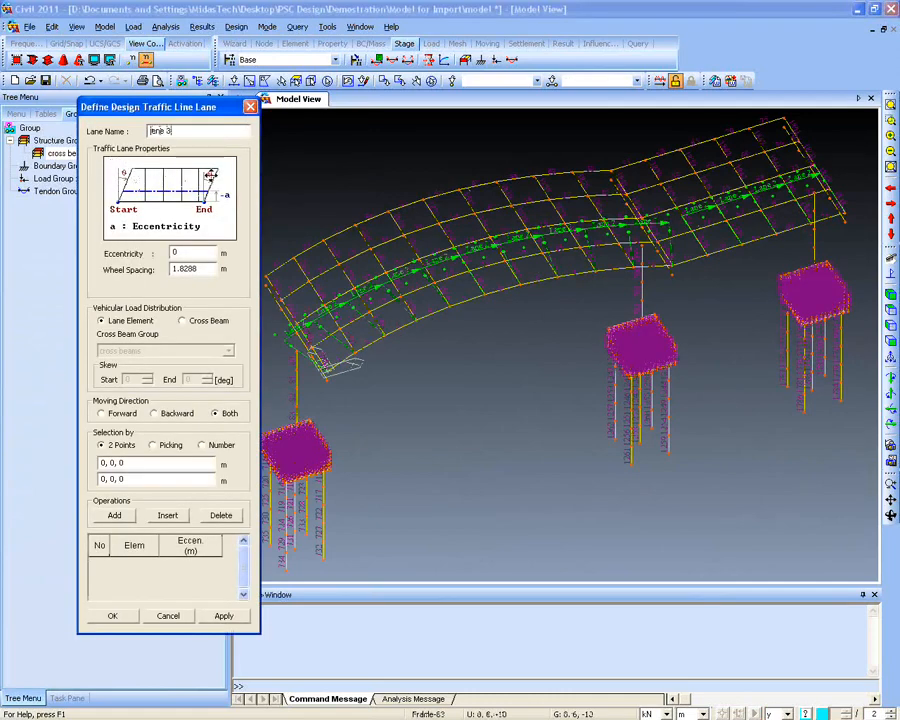
pyautogui.moveTo(199, 109); pyautogui.dragTo(184, 119)
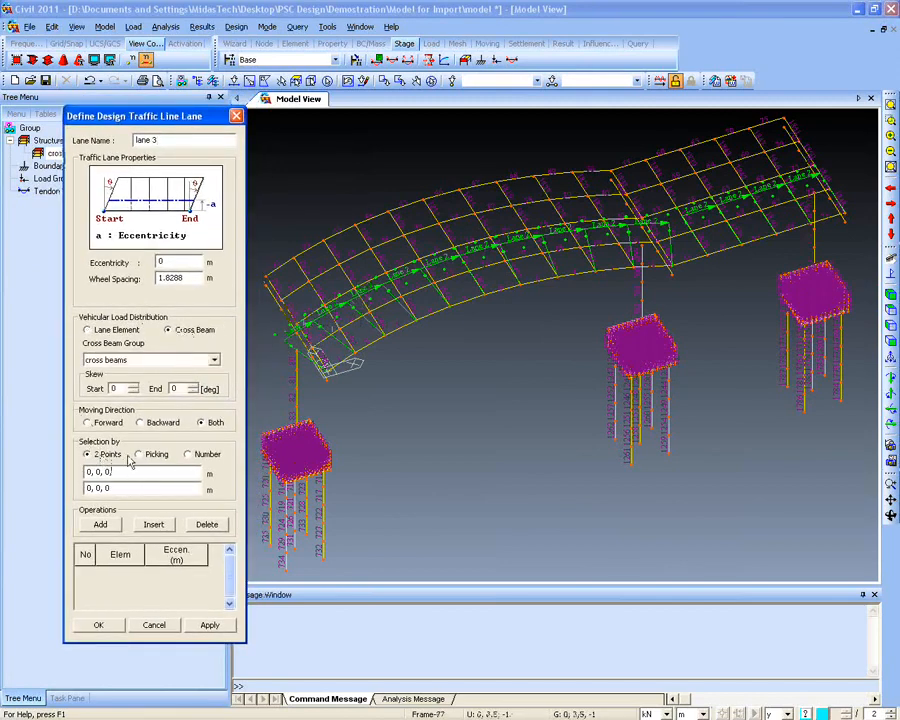
pyautogui.click(187, 454)
pyautogui.write('1 to 10')
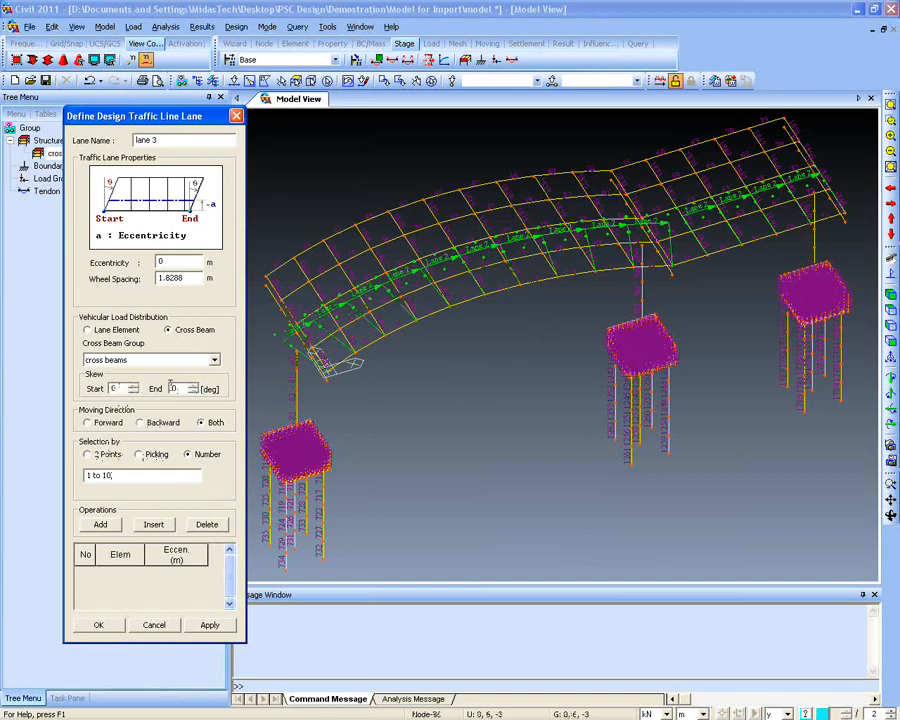
pyautogui.click(173, 389)
pyautogui.click(237, 118)
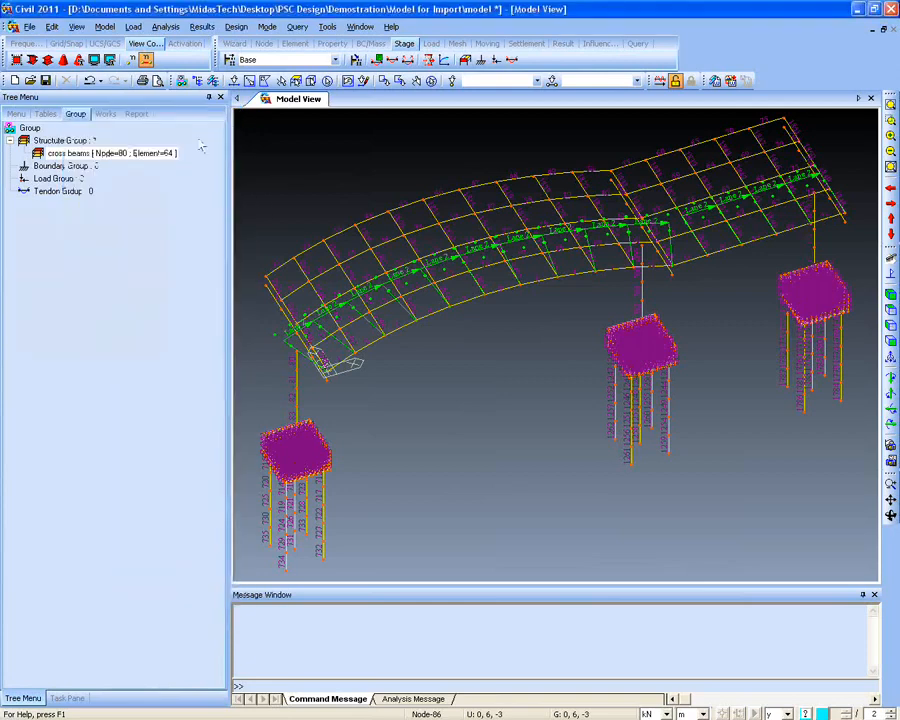
# Review the traffic line lanes and vehicles defined for the moving load analysis in the model's works tree
pyautogui.click(133, 26)
pyautogui.moveTo(236, 418)
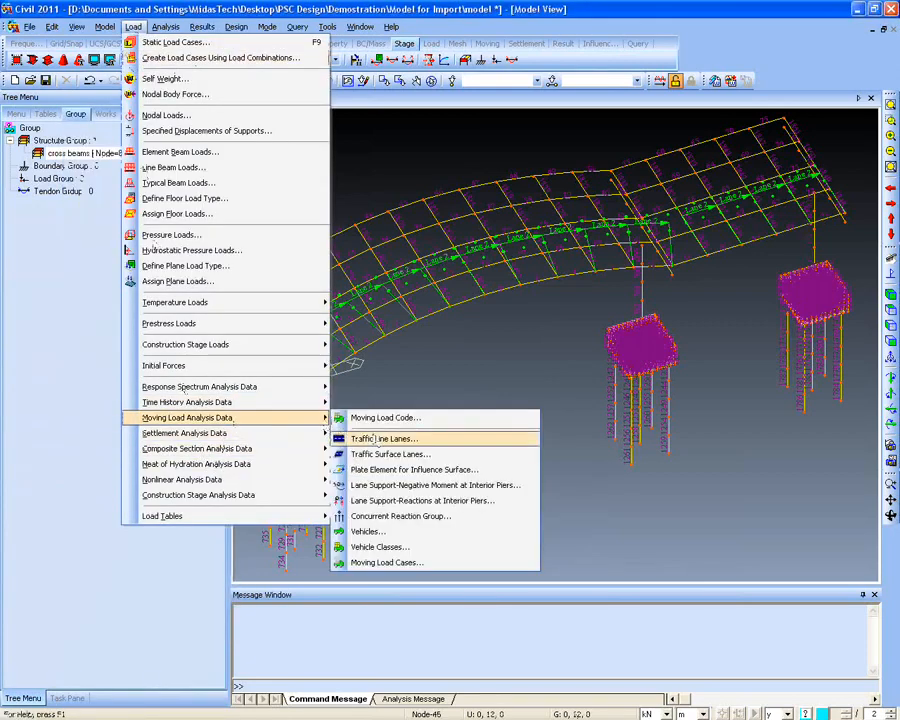
pyautogui.click(66, 147)
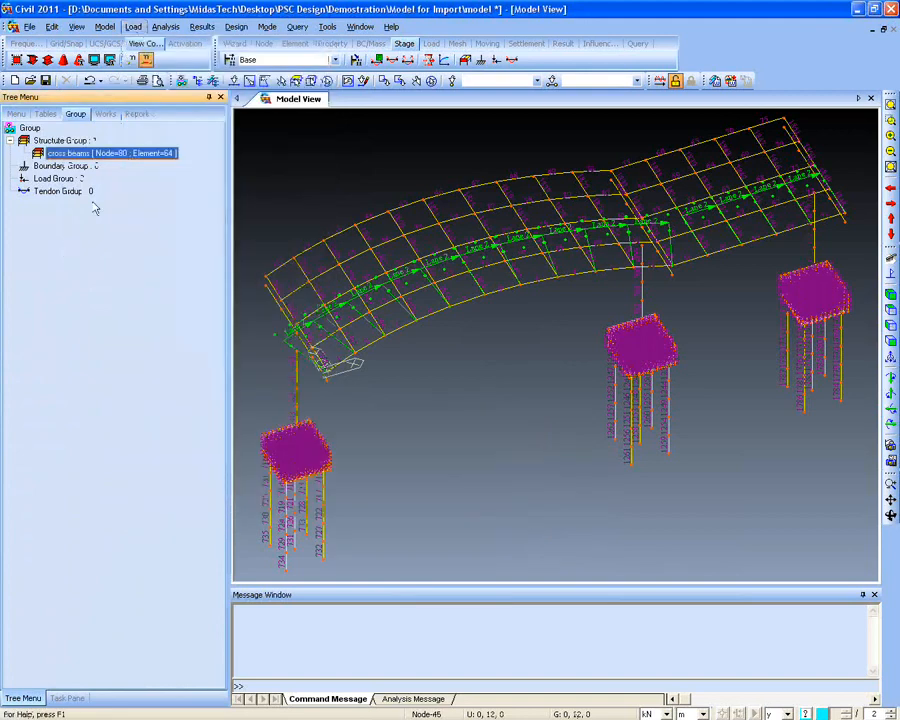
pyautogui.click(105, 113)
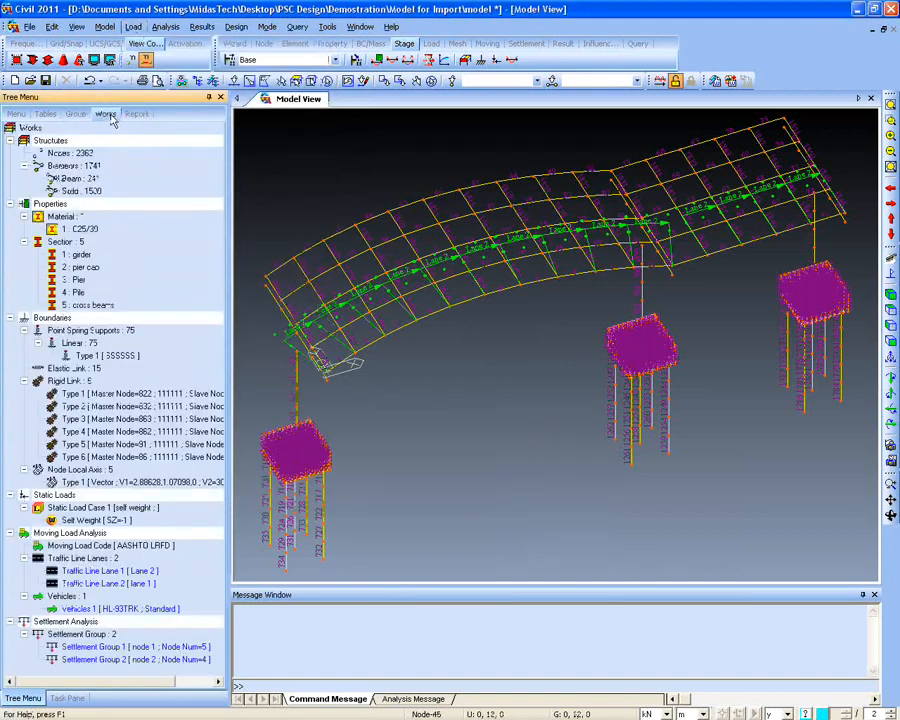
pyautogui.click(80, 597)
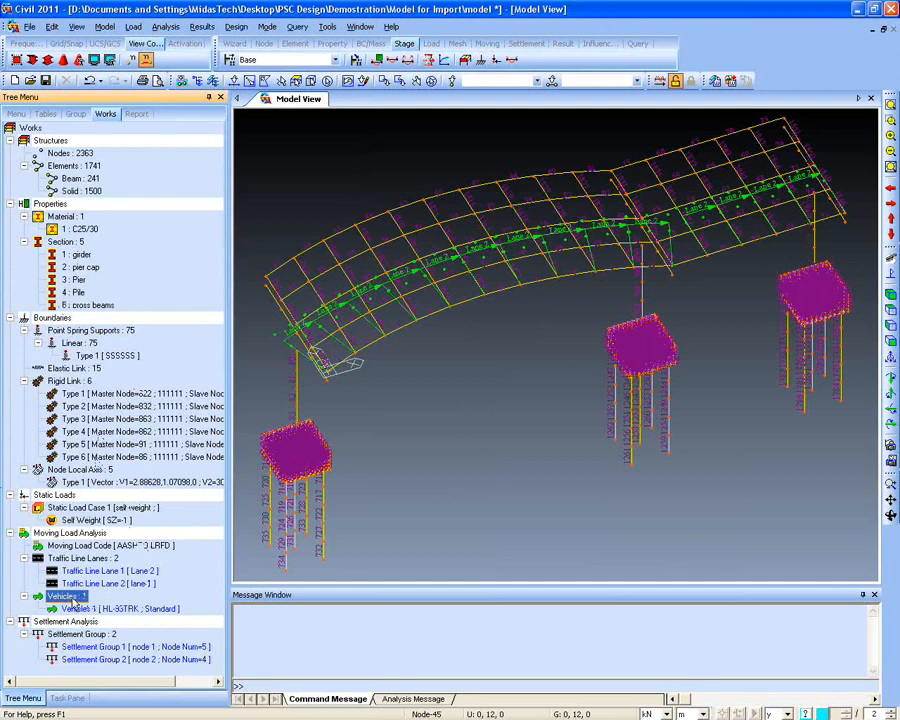
# Add the standard AASHTO LRFD vehicle HL-93TDM to the moving load vehicles and close the vehicle list
pyautogui.click(133, 26)
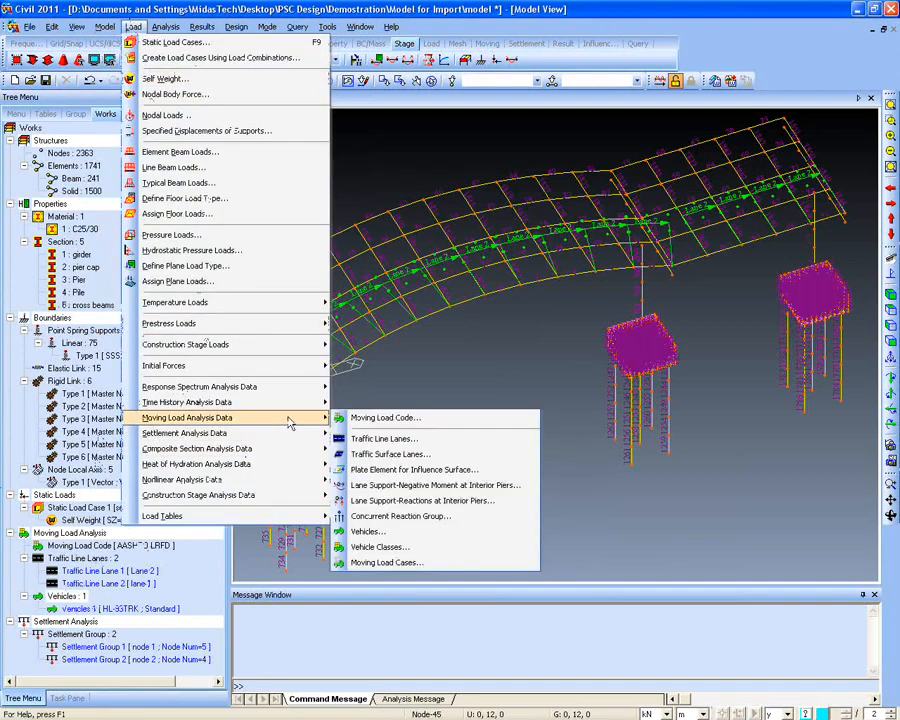
pyautogui.click(391, 531)
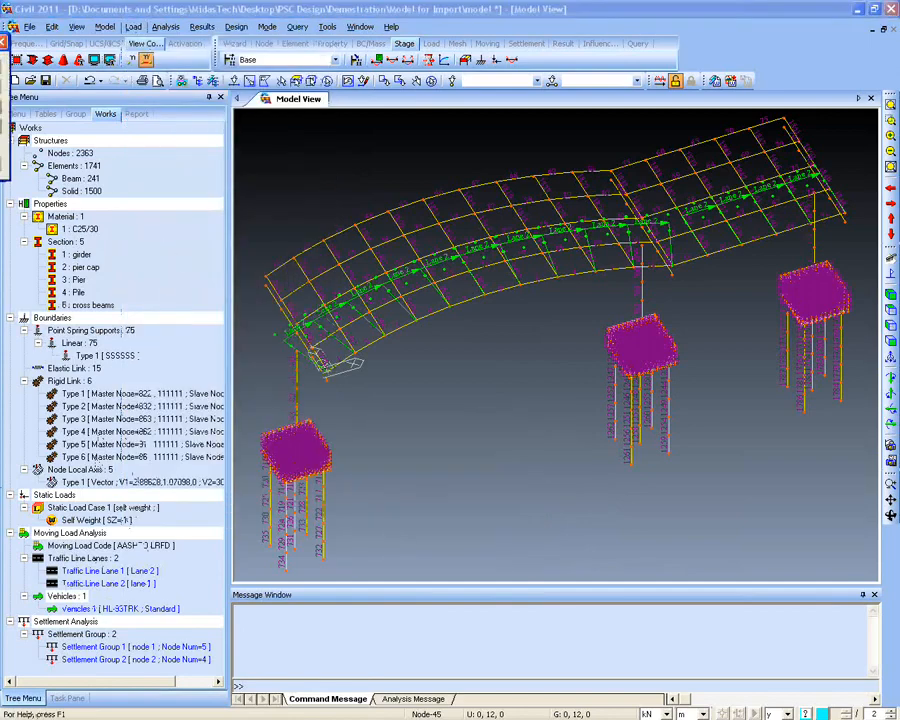
pyautogui.click(412, 159)
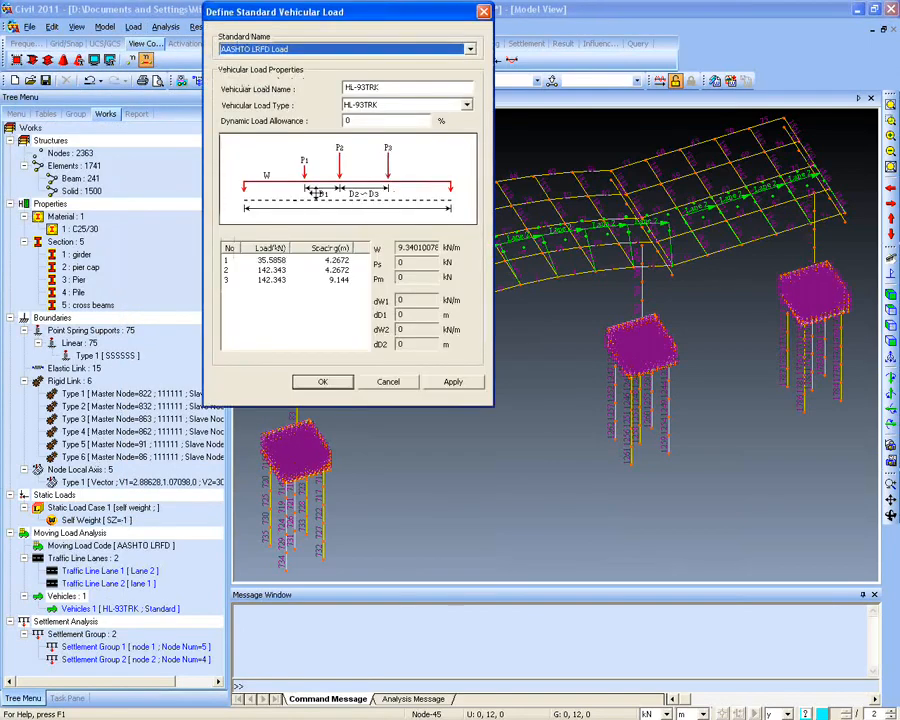
pyautogui.click(470, 107)
pyautogui.click(420, 120)
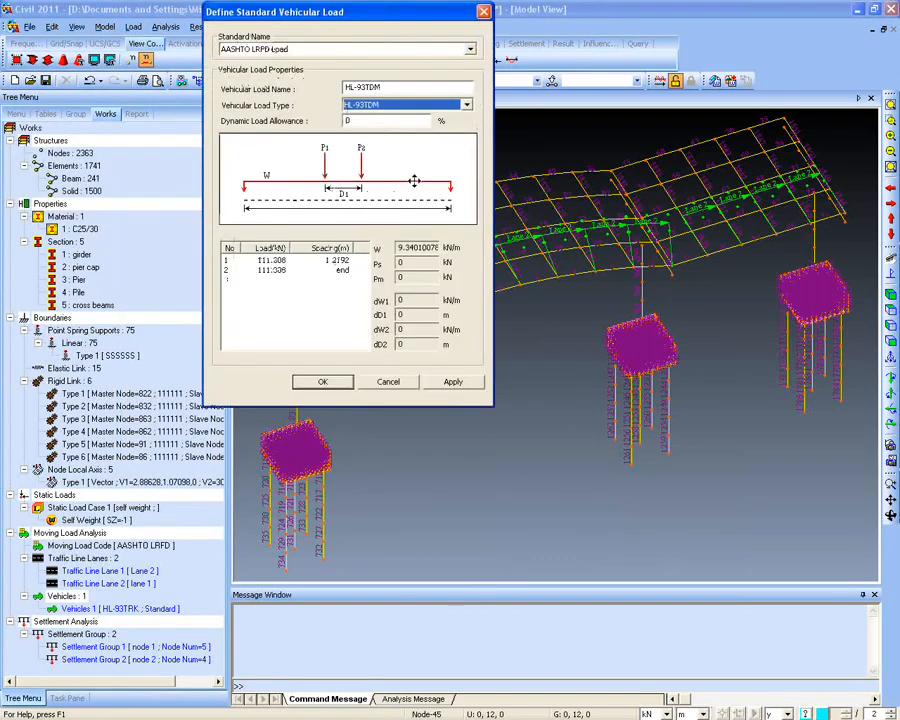
pyautogui.click(338, 382)
pyautogui.click(426, 258)
# Start a new moving load case and add a sub-load case assigning vehicle HL-93TDM to lane 1 with a minimum of 1 loaded lane
pyautogui.click(133, 26)
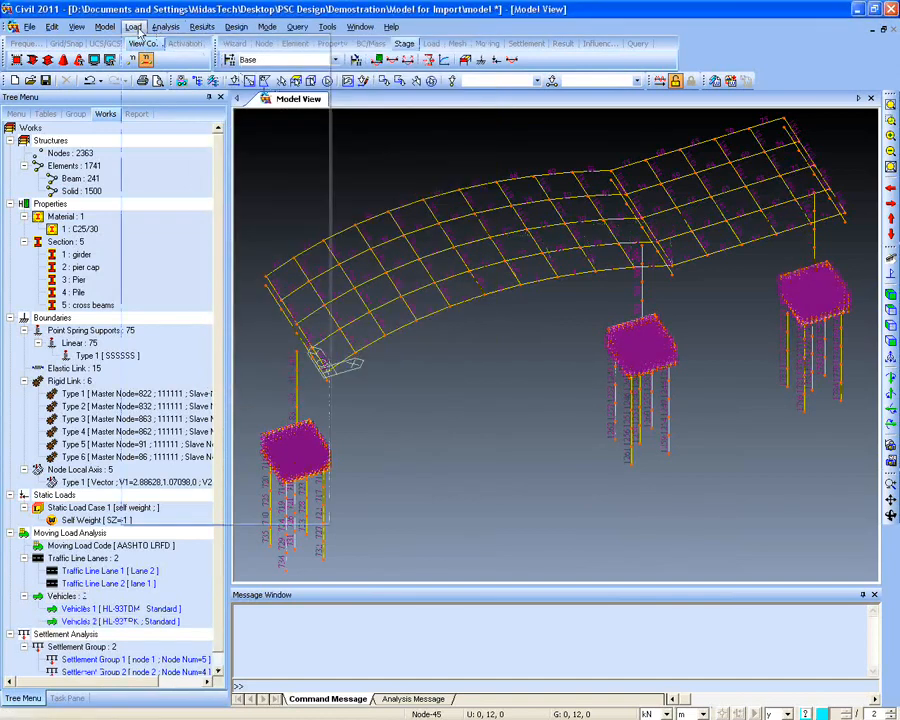
pyautogui.moveTo(200, 417)
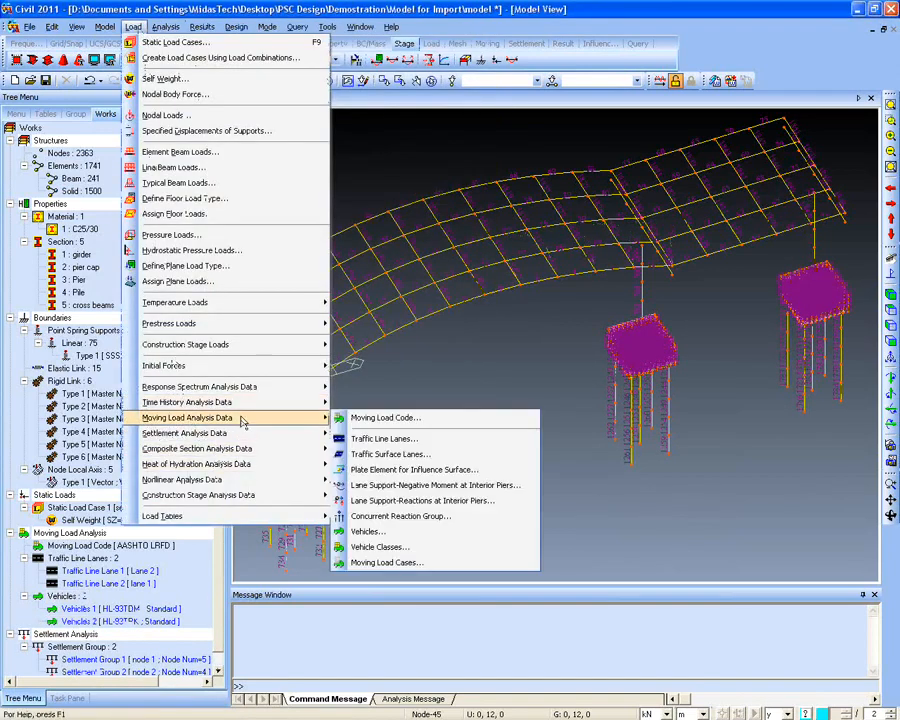
pyautogui.click(400, 563)
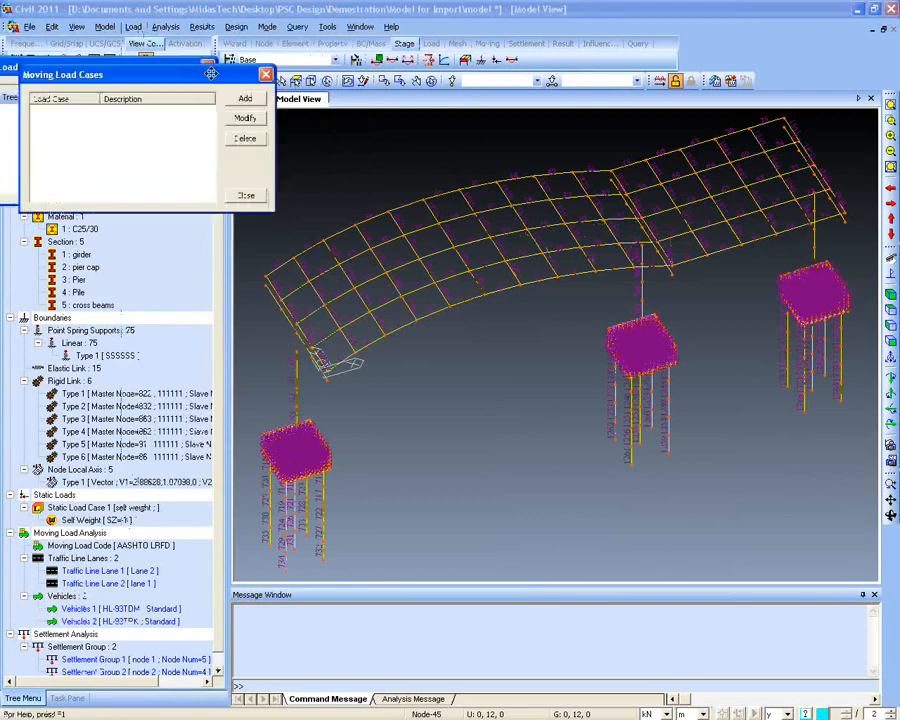
pyautogui.click(488, 127)
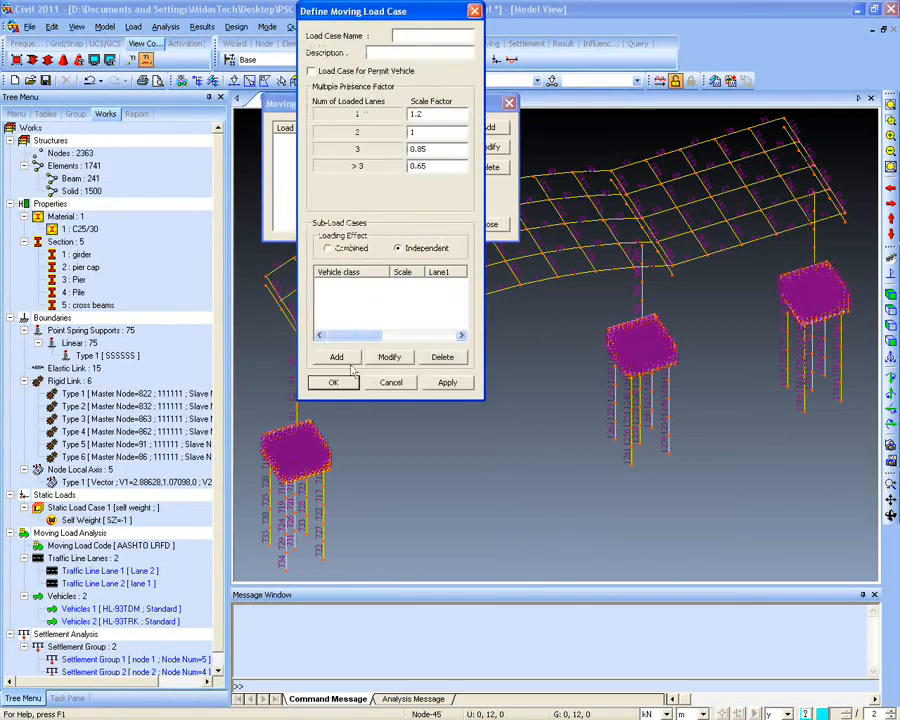
pyautogui.click(342, 359)
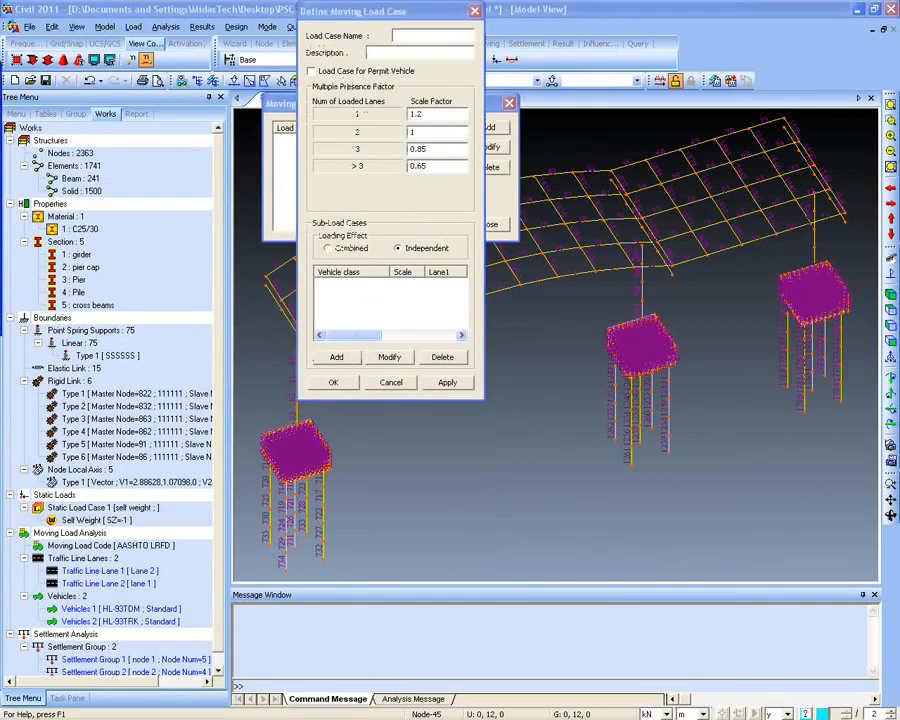
pyautogui.moveTo(0, 68); pyautogui.dragTo(622, 190)
pyautogui.click(522, 346)
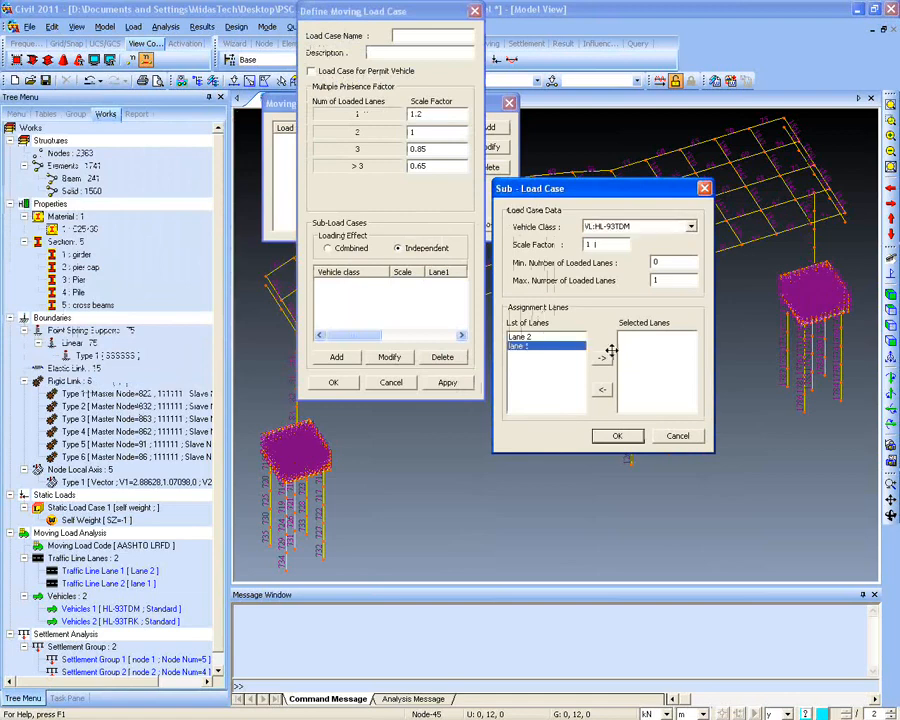
pyautogui.click(602, 357)
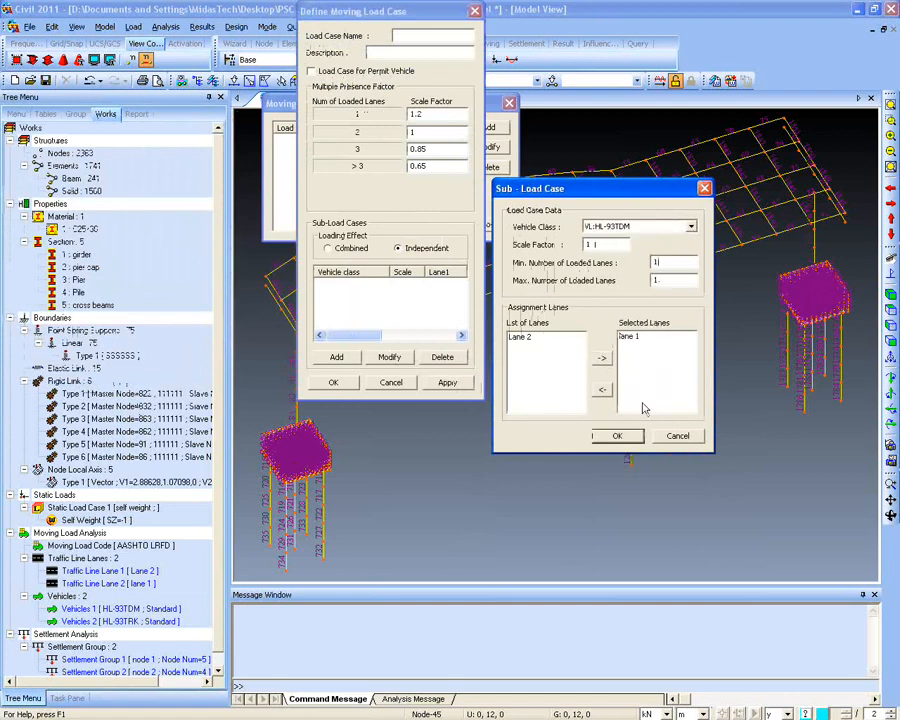
pyautogui.click(619, 436)
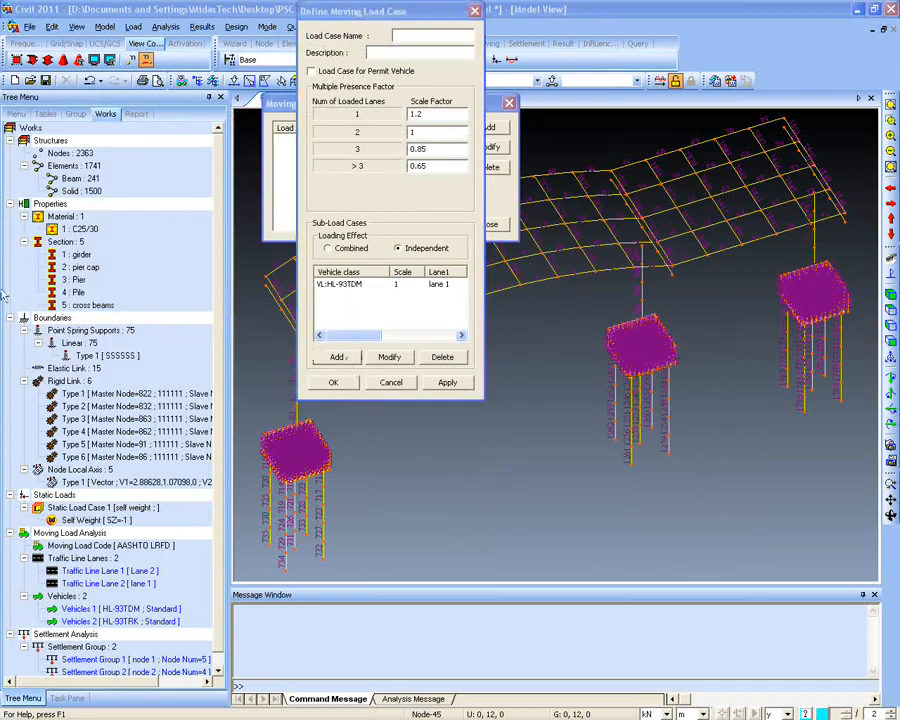
# Add a second sub-load case to the moving load case, assigning vehicle class HL-93TRK to Lane 2
pyautogui.moveTo(0, 66); pyautogui.dragTo(685, 147)
pyautogui.click(702, 185)
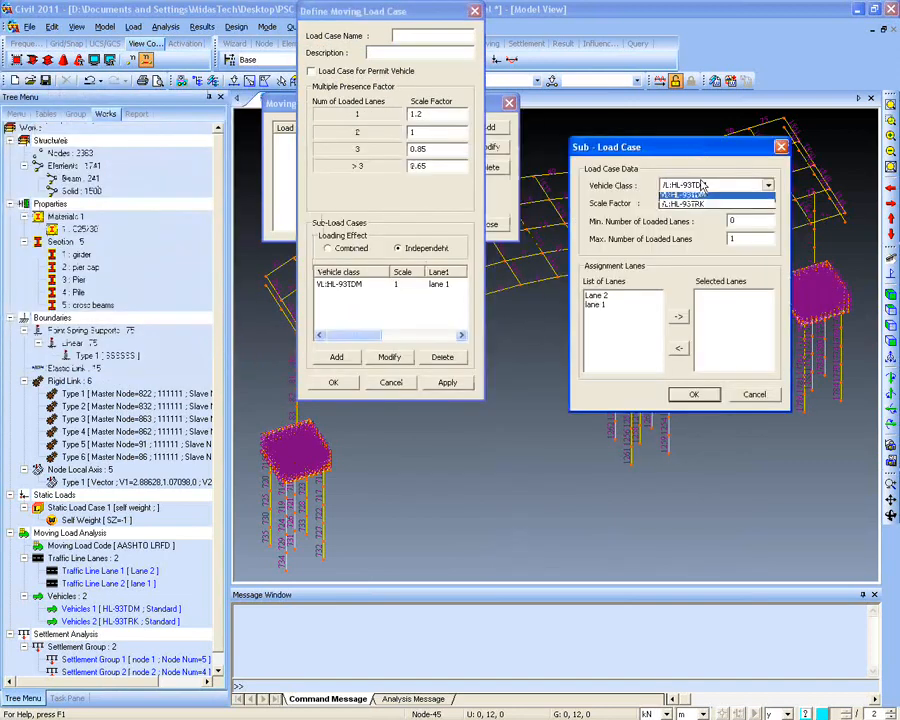
pyautogui.click(700, 203)
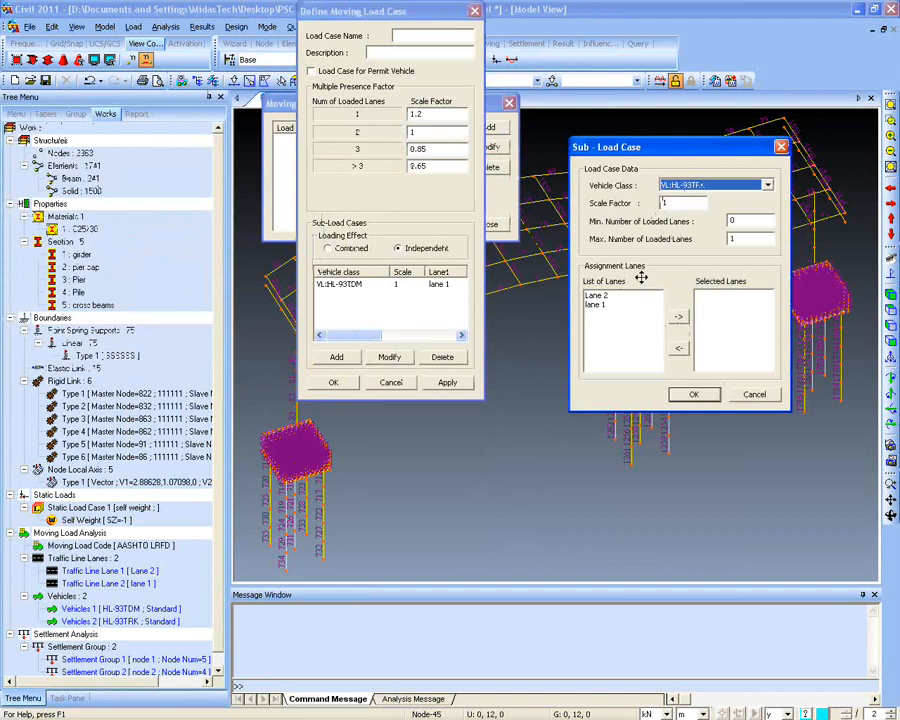
pyautogui.click(605, 296)
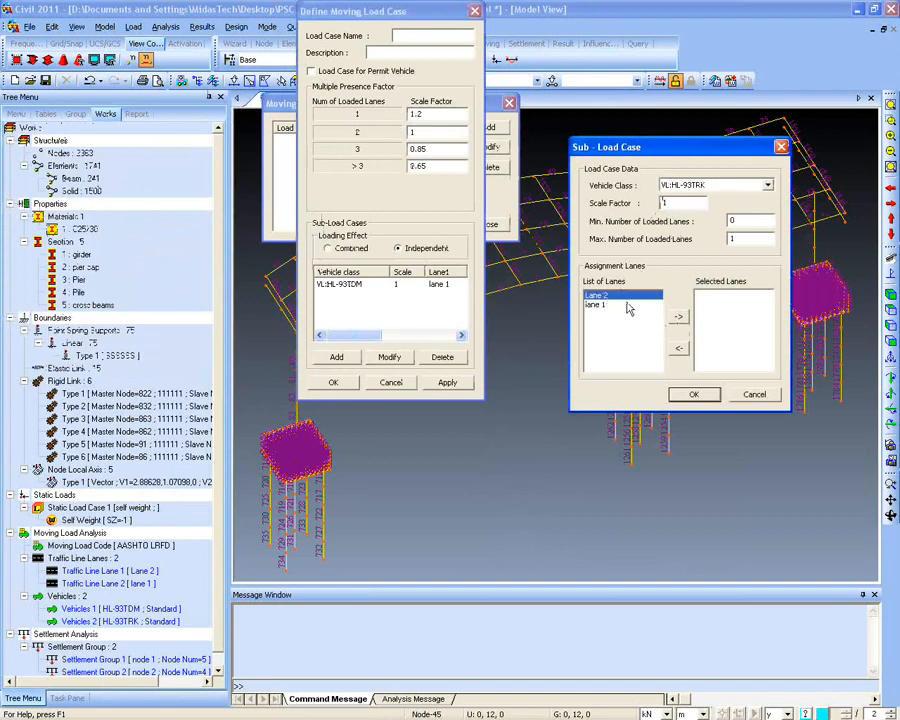
pyautogui.click(679, 317)
pyautogui.click(693, 394)
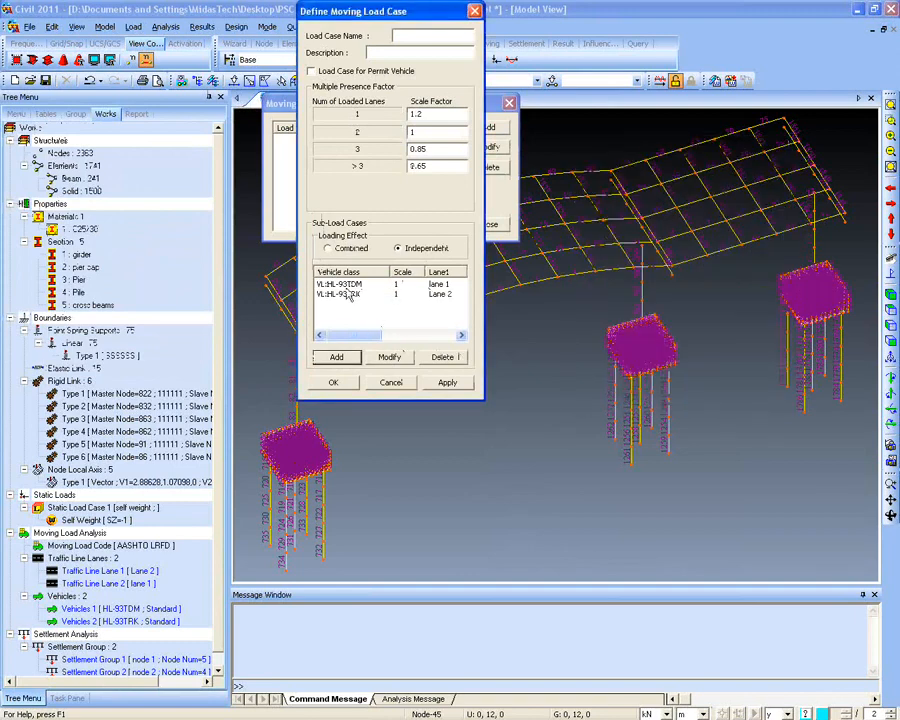
# Switch the sub-load cases' loading effect to Combined, then discard the new moving load case and close the load case list
pyautogui.click(410, 254)
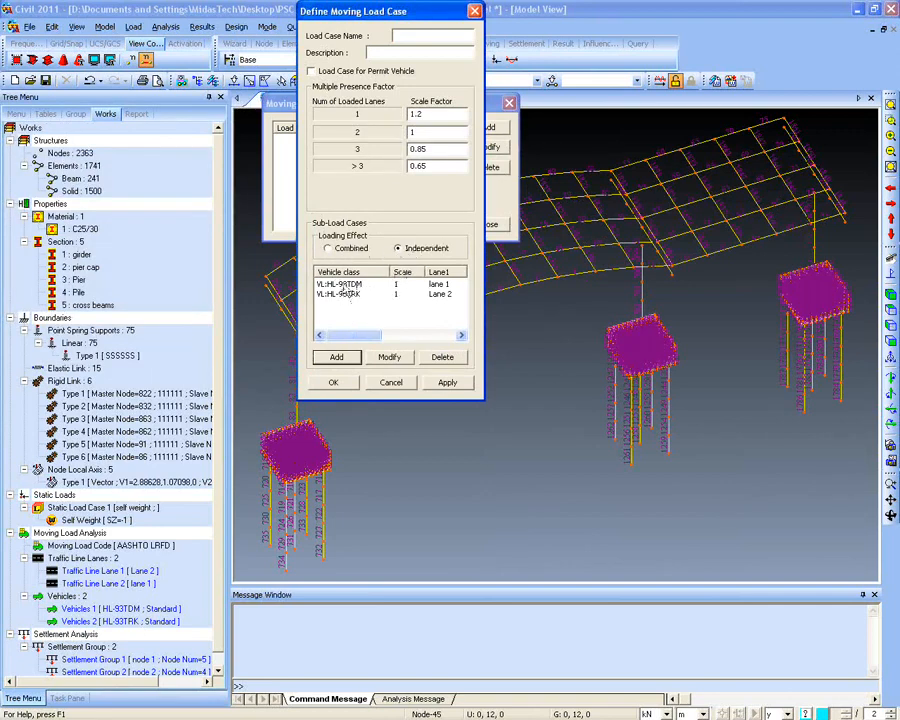
pyautogui.click(336, 250)
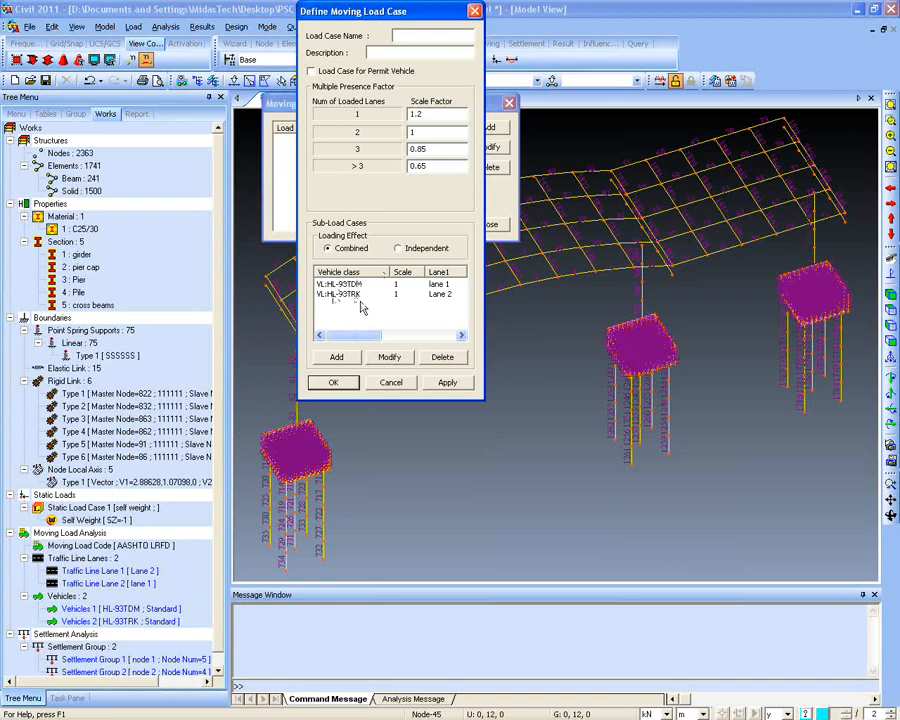
pyautogui.click(391, 382)
pyautogui.click(509, 102)
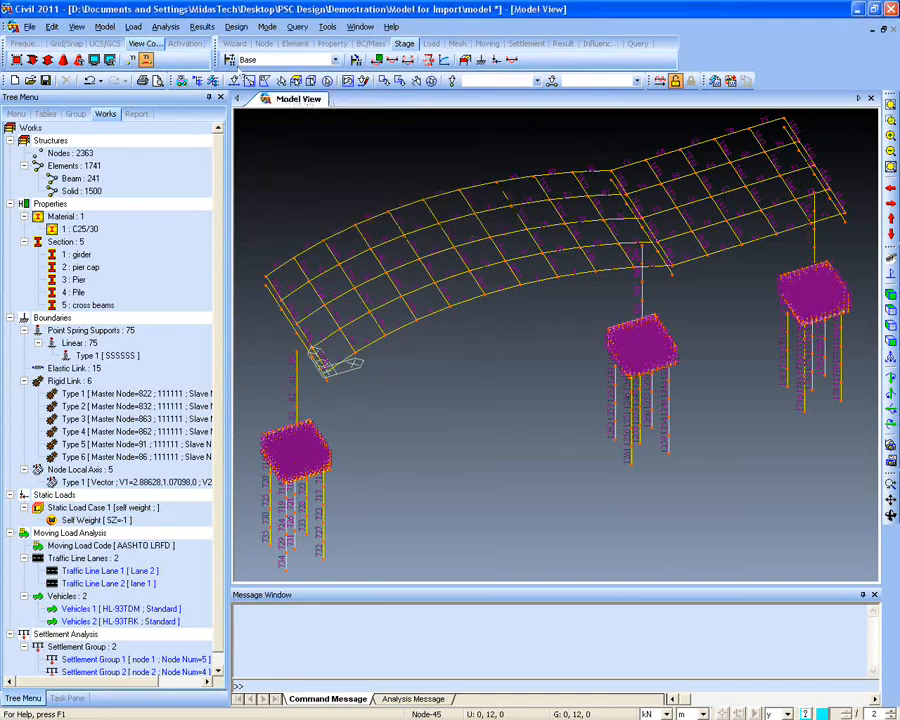
# Review the moving load analysis control options for load point selection and frame results, closing them without saving
pyautogui.click(166, 26)
pyautogui.click(185, 122)
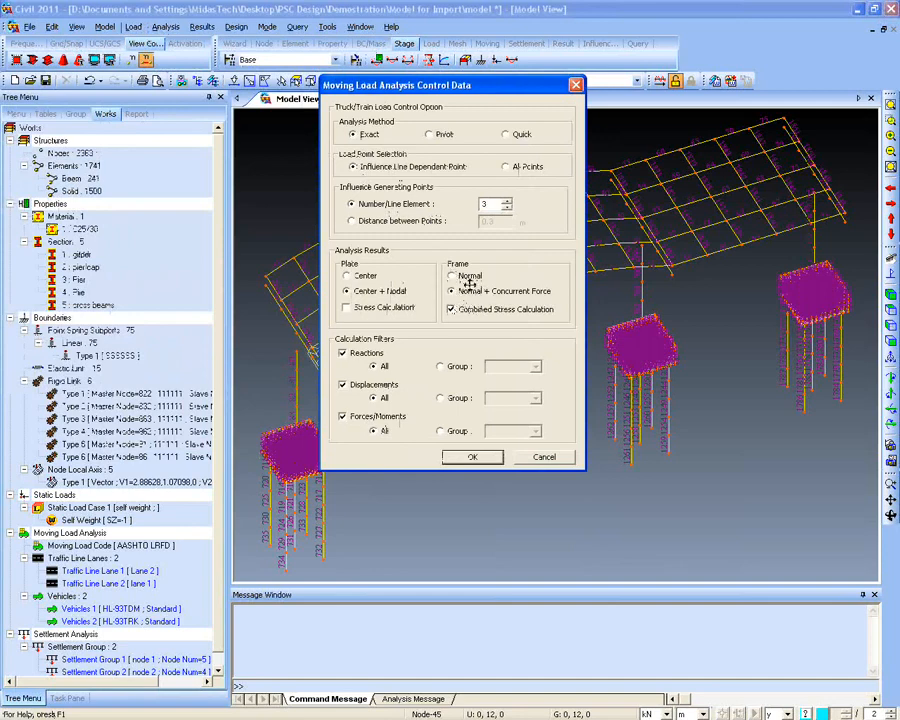
pyautogui.click(452, 294)
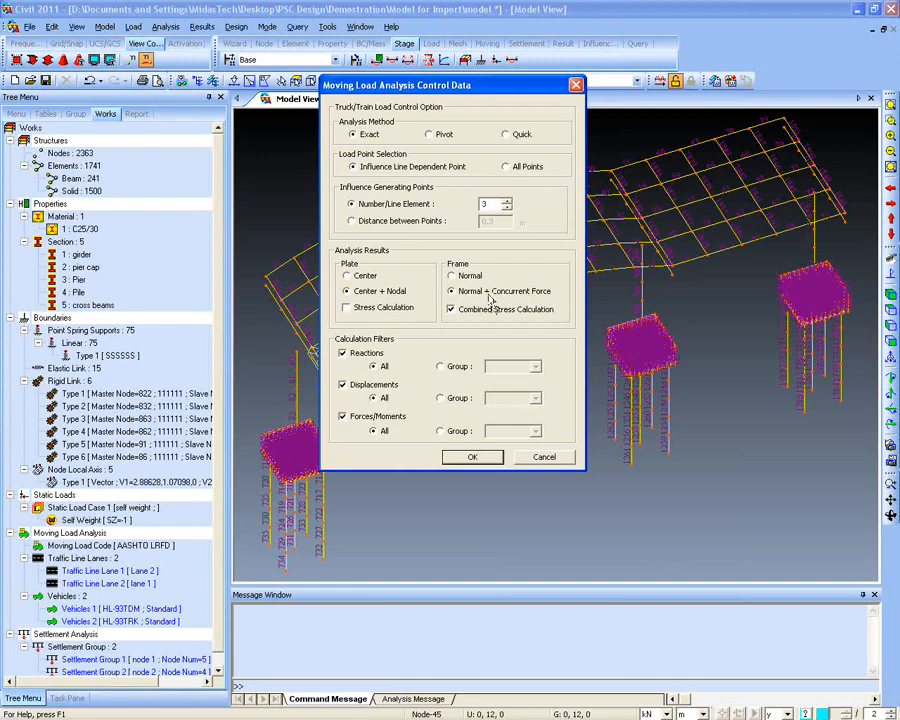
pyautogui.click(461, 278)
pyautogui.moveTo(548, 87); pyautogui.dragTo(527, 90)
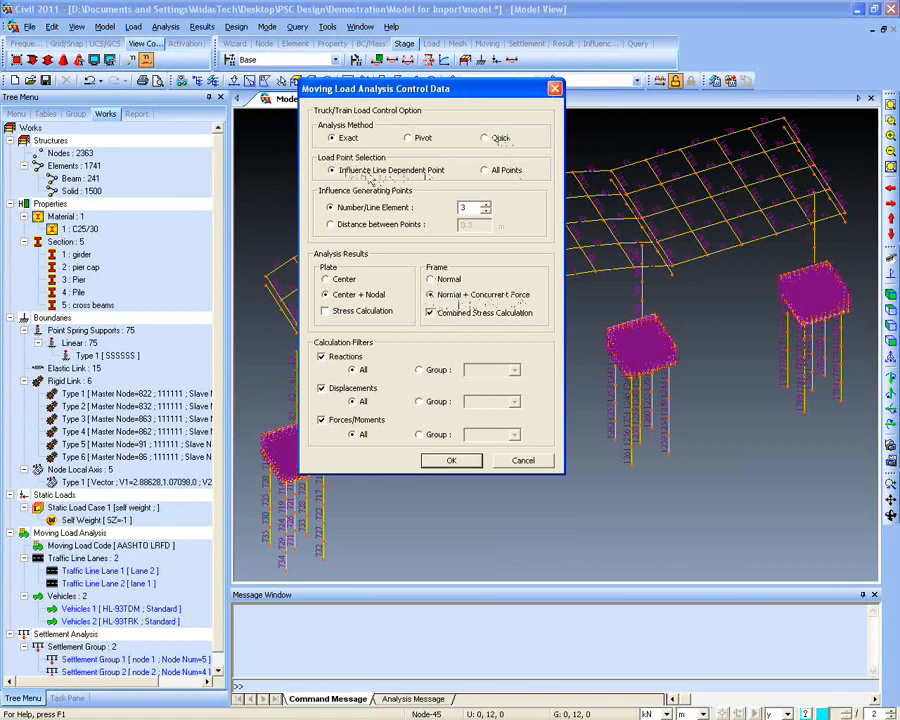
pyautogui.click(485, 171)
pyautogui.click(362, 172)
pyautogui.click(556, 90)
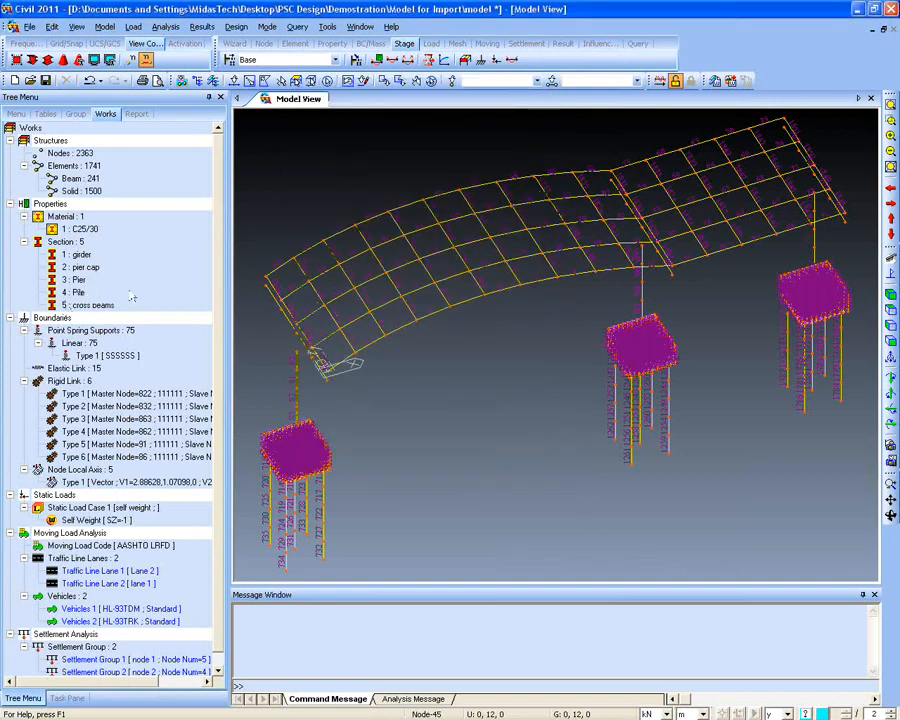
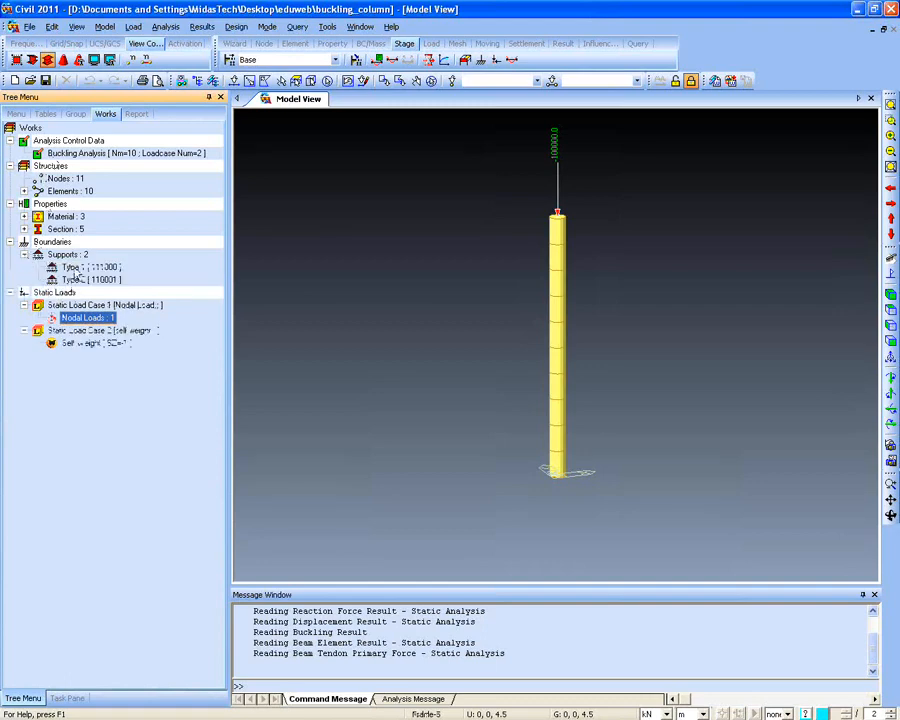
# Display the column's supports and review the Nodal Load and self weight entries in the buckling analysis control
pyautogui.rightClick(112, 266)
pyautogui.click(132, 419)
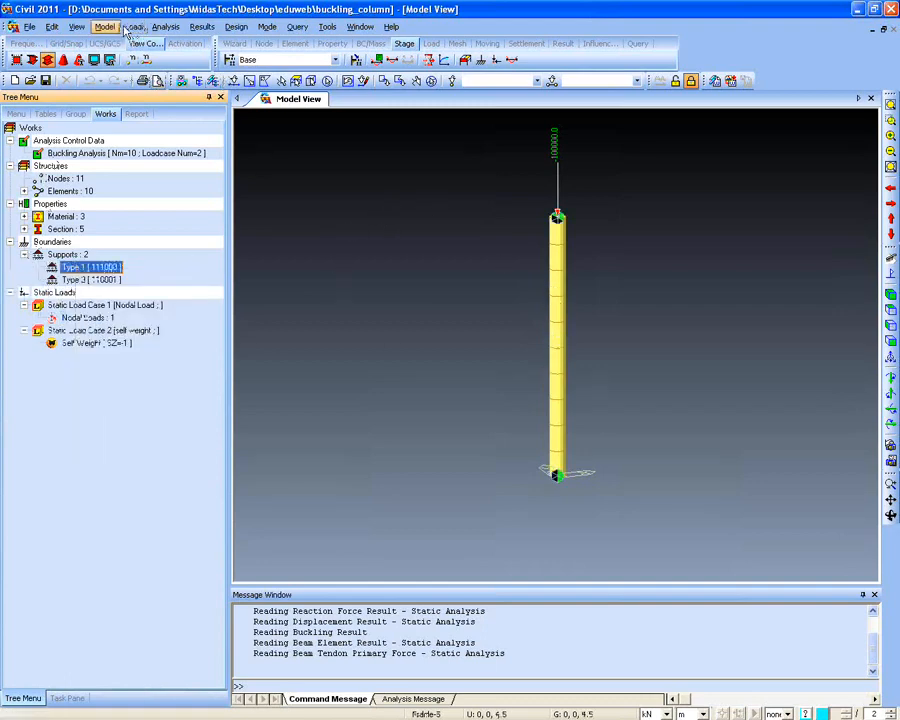
pyautogui.click(165, 27)
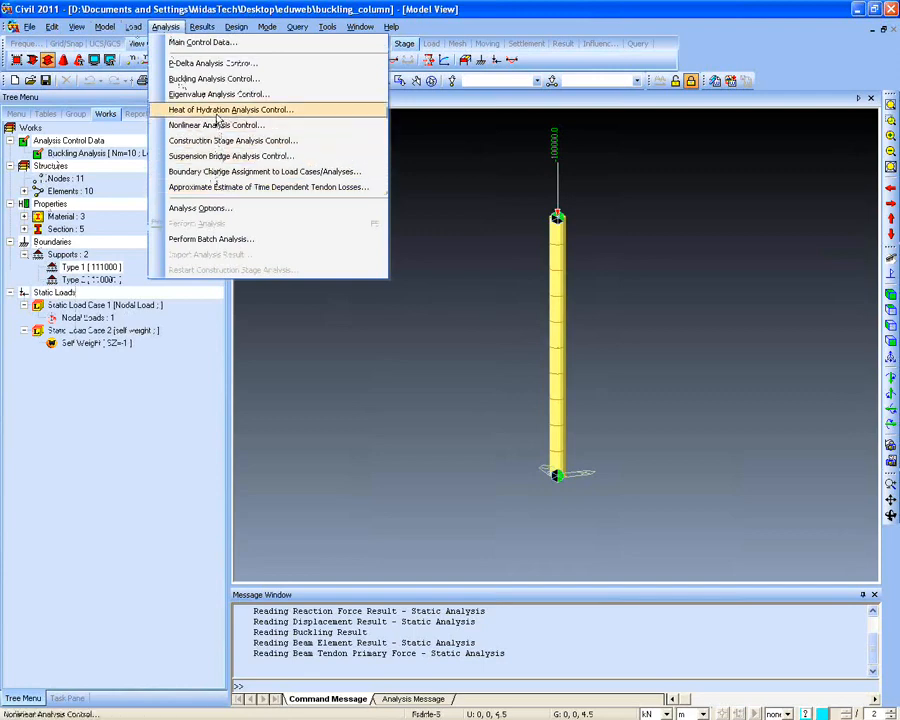
pyautogui.click(214, 78)
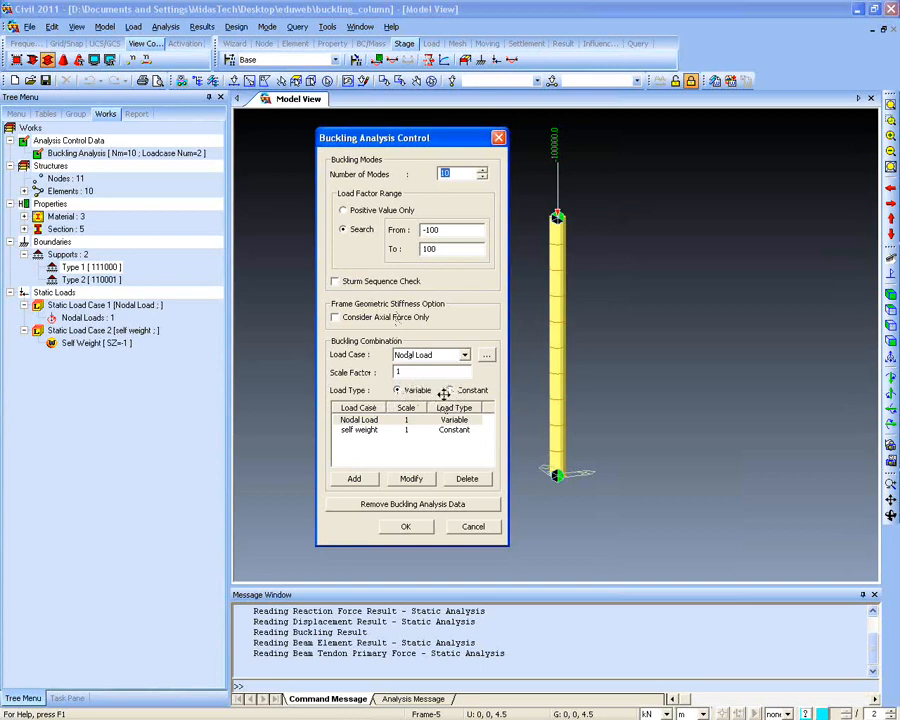
pyautogui.click(386, 431)
pyautogui.click(382, 421)
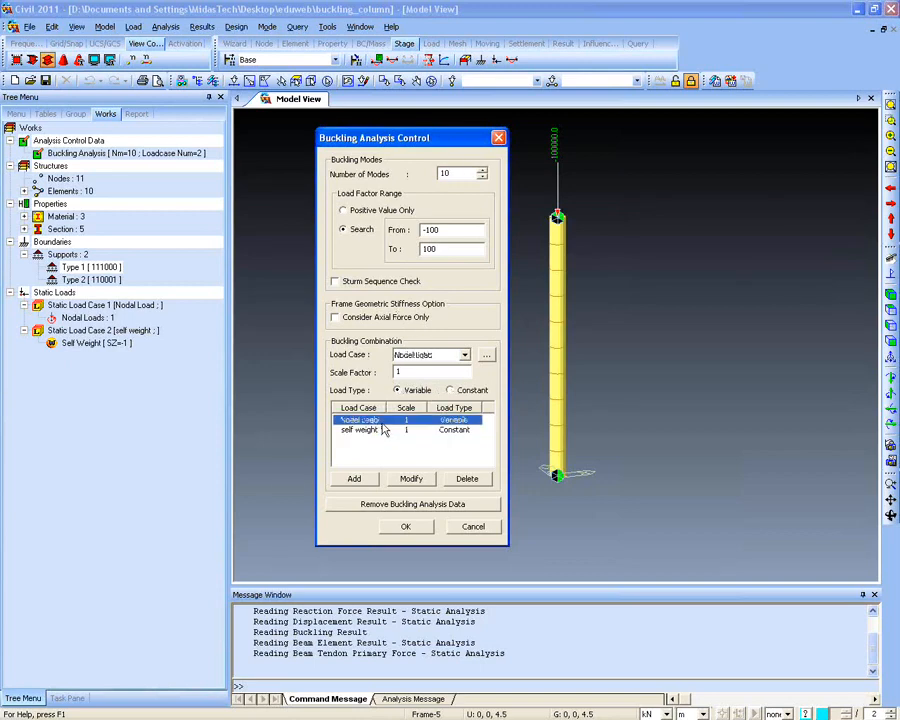
pyautogui.click(377, 431)
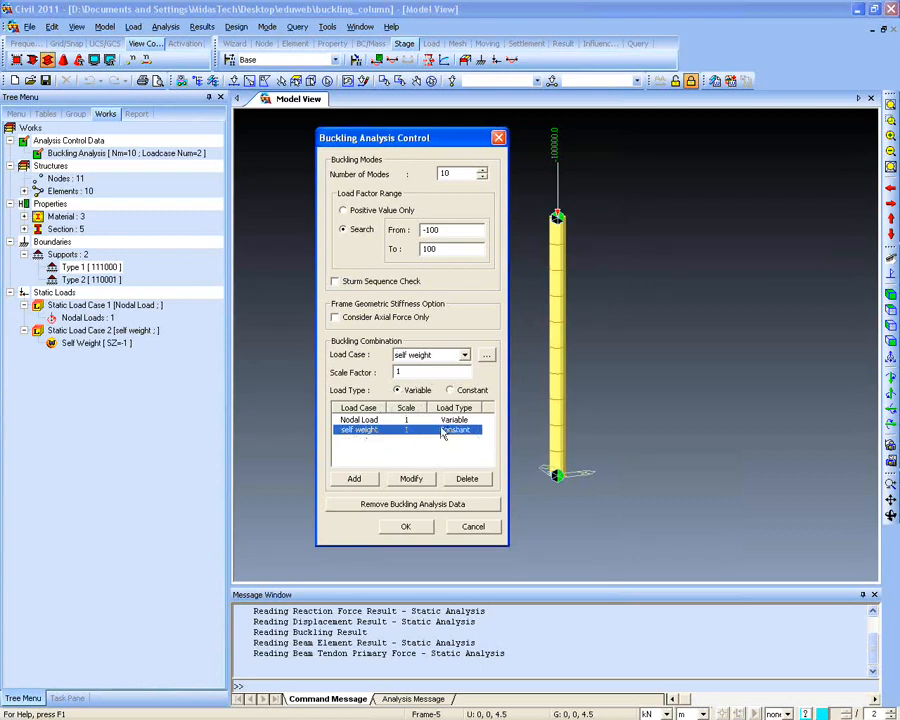
pyautogui.click(383, 420)
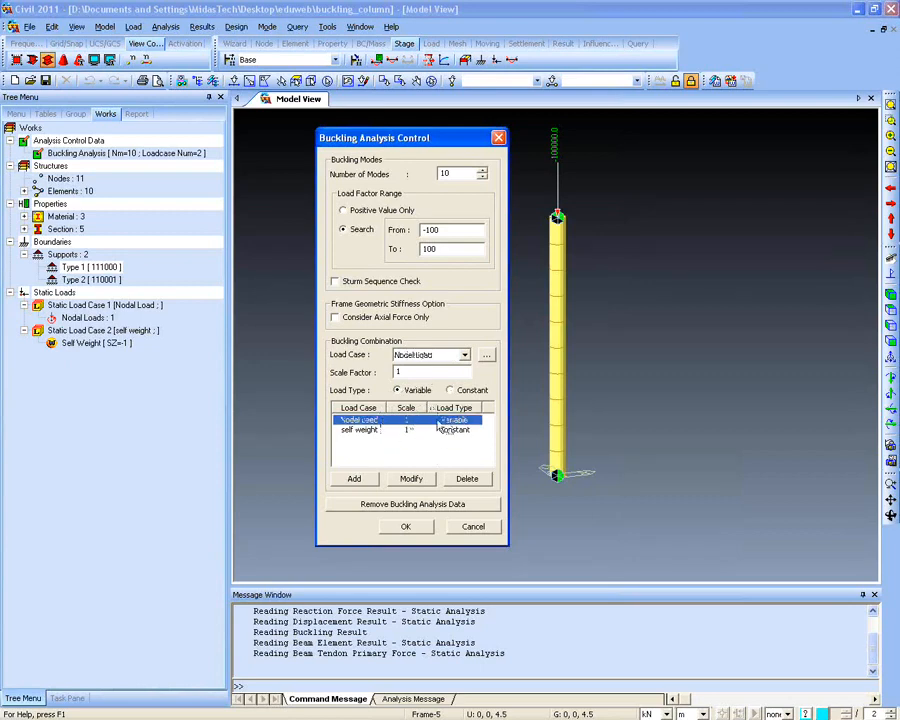
pyautogui.click(403, 431)
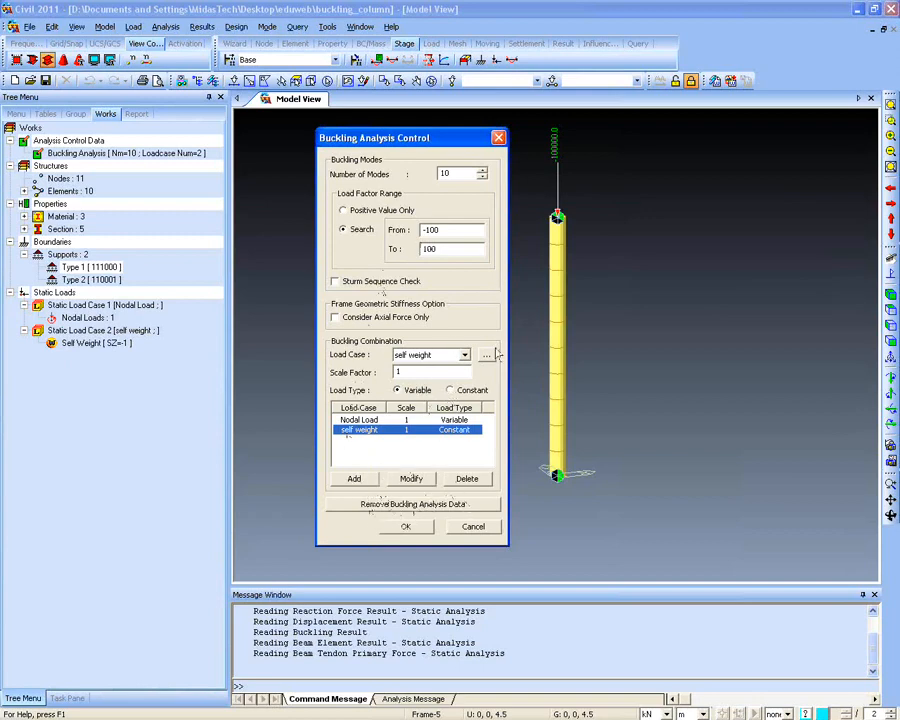
pyautogui.click(473, 526)
pyautogui.click(29, 26)
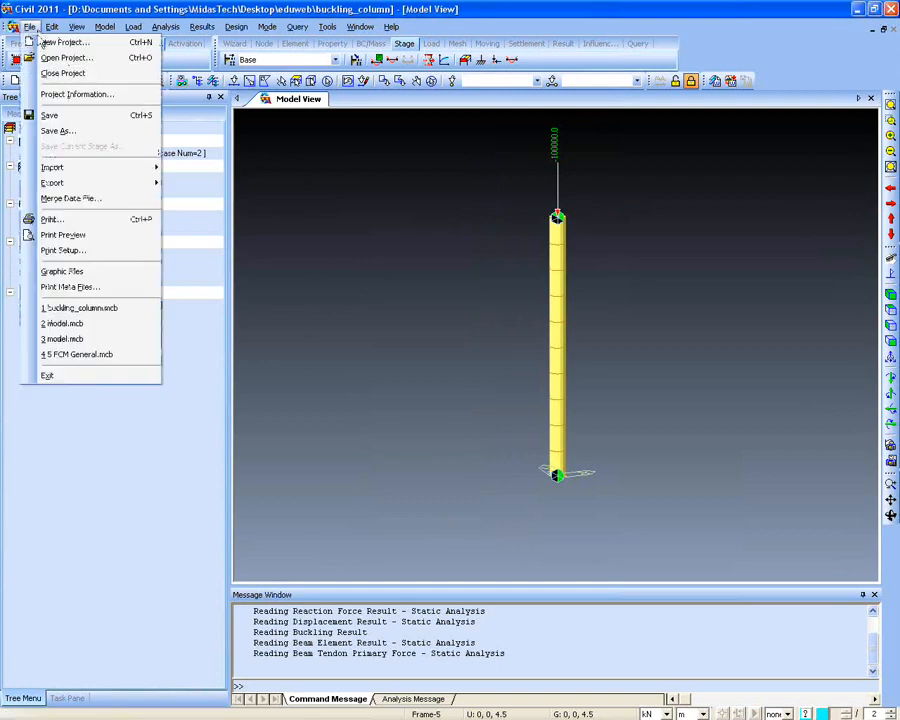
pyautogui.click(60, 42)
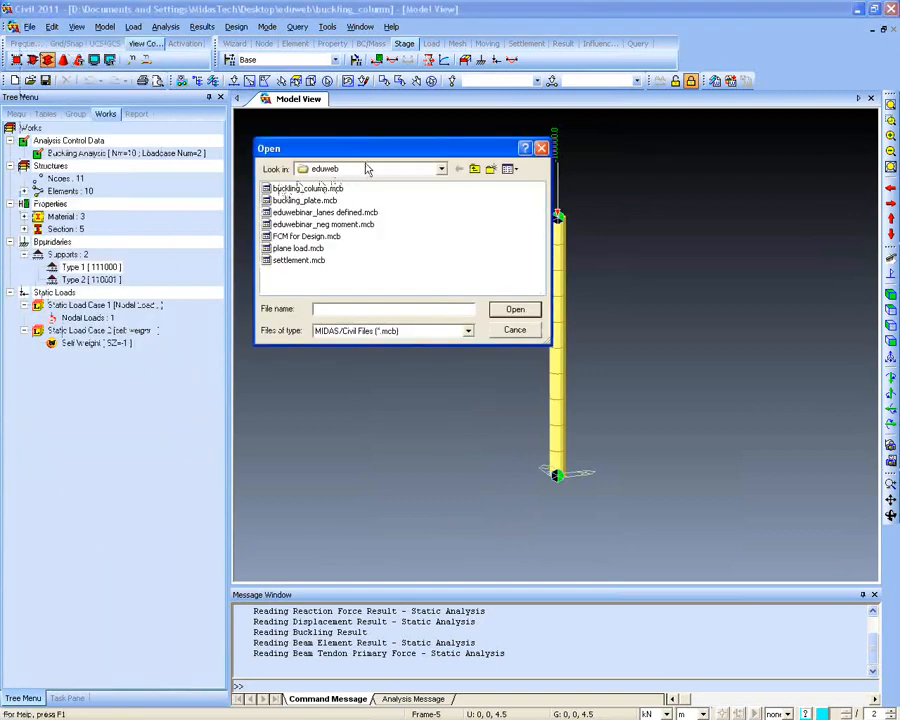
pyautogui.click(541, 148)
# Display the column's buckling mode shape for Mode 5
pyautogui.click(166, 27)
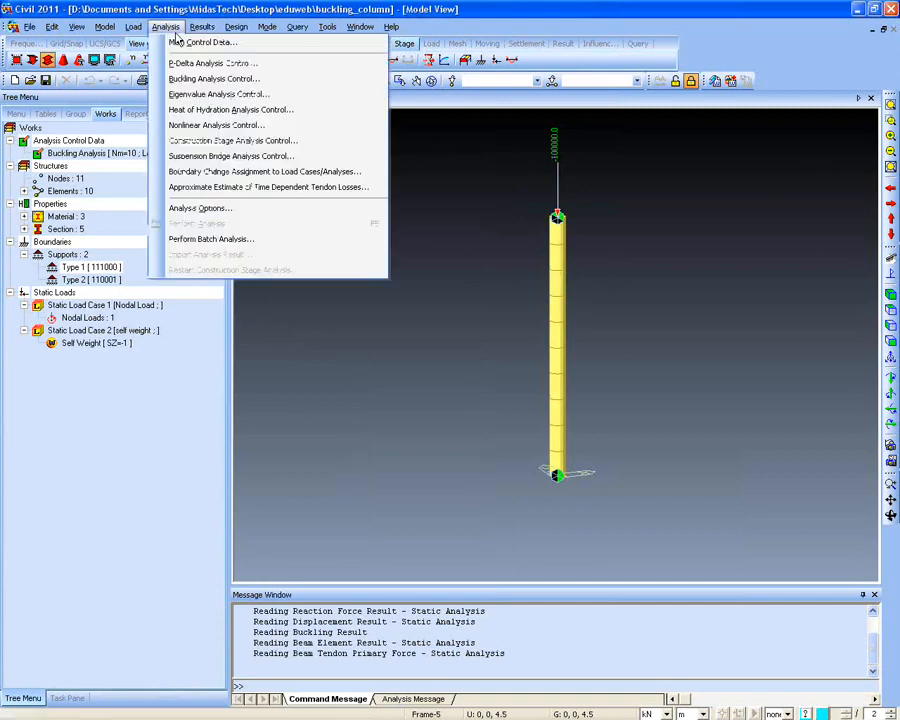
pyautogui.click(180, 23)
pyautogui.click(194, 27)
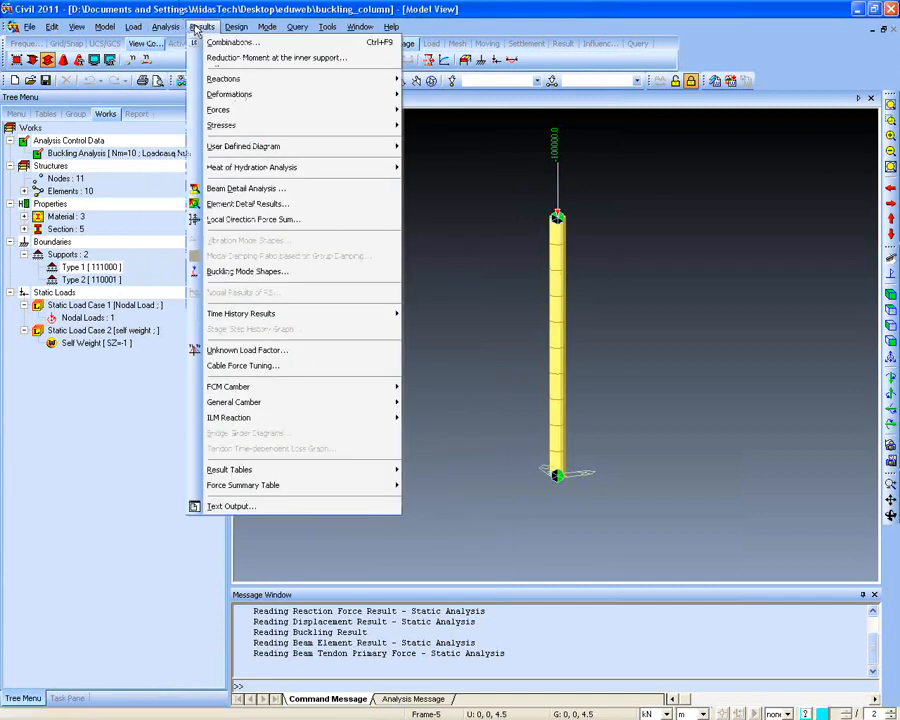
pyautogui.click(187, 27)
pyautogui.click(177, 28)
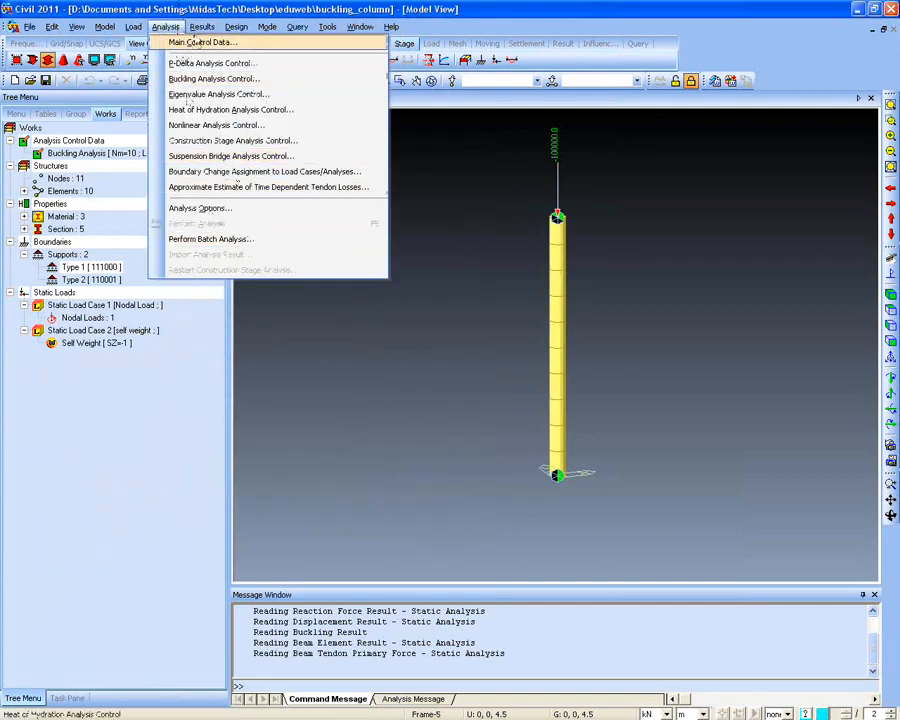
pyautogui.moveTo(201, 27)
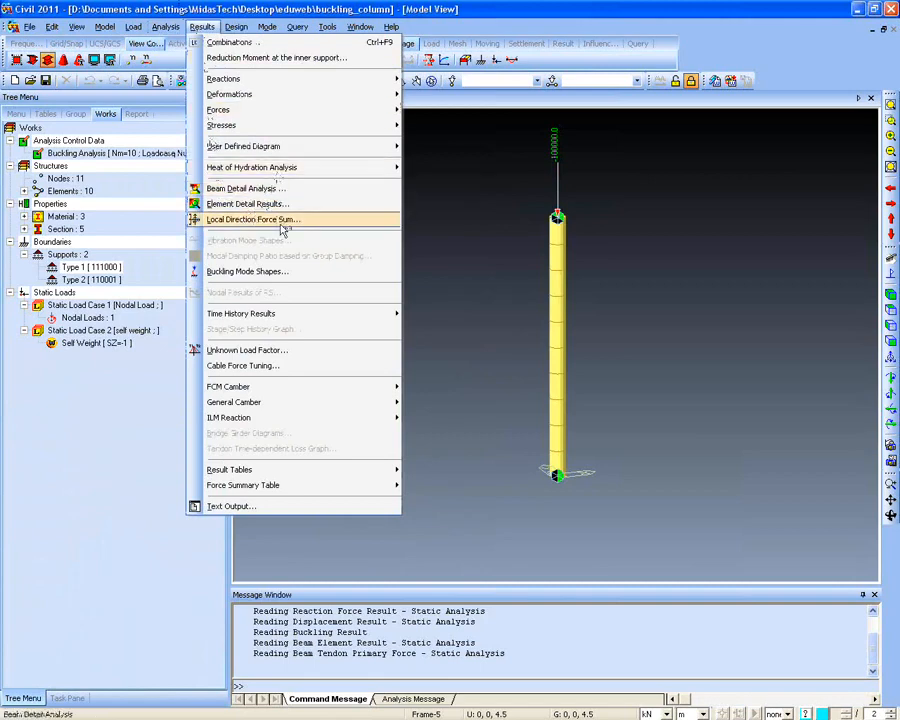
pyautogui.click(284, 271)
pyautogui.click(100, 168)
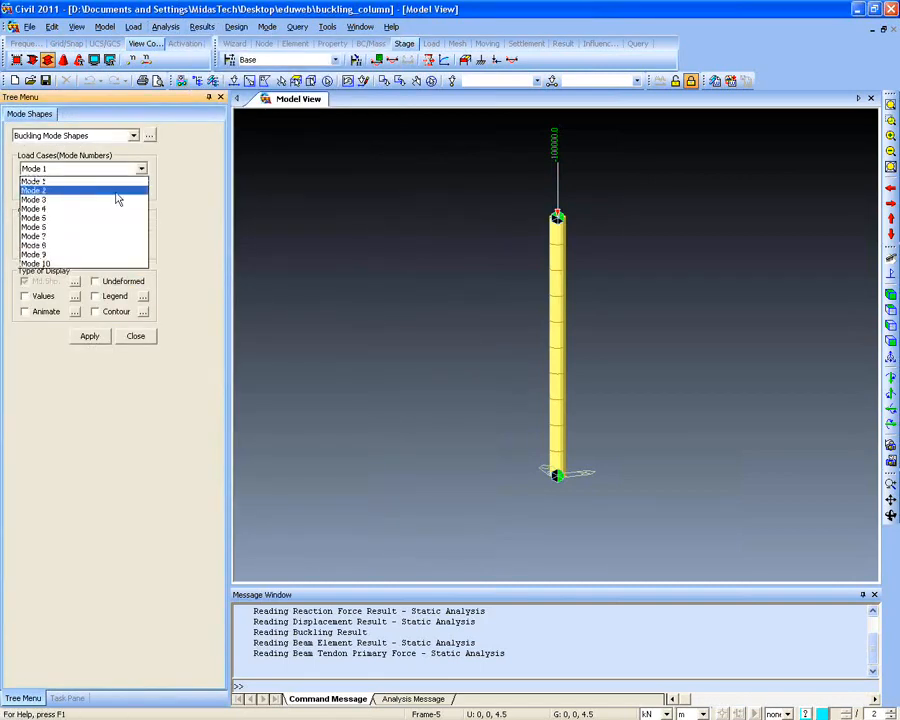
pyautogui.click(60, 232)
pyautogui.click(90, 336)
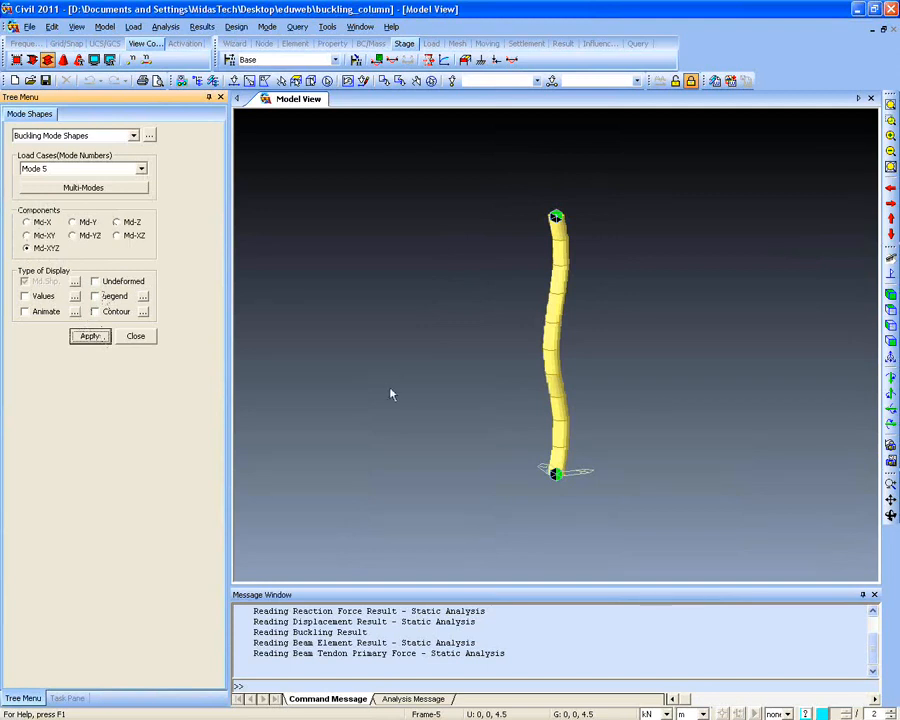
# Add contour colouring and a legend to the column's Mode 5 buckling shape
pyautogui.click(95, 311)
pyautogui.click(95, 296)
pyautogui.click(89, 336)
pyautogui.keyDown('ctrl'); pyautogui.moveTo(474, 442); pyautogui.dragTo(458, 420, button='middle'); pyautogui.keyUp('ctrl')
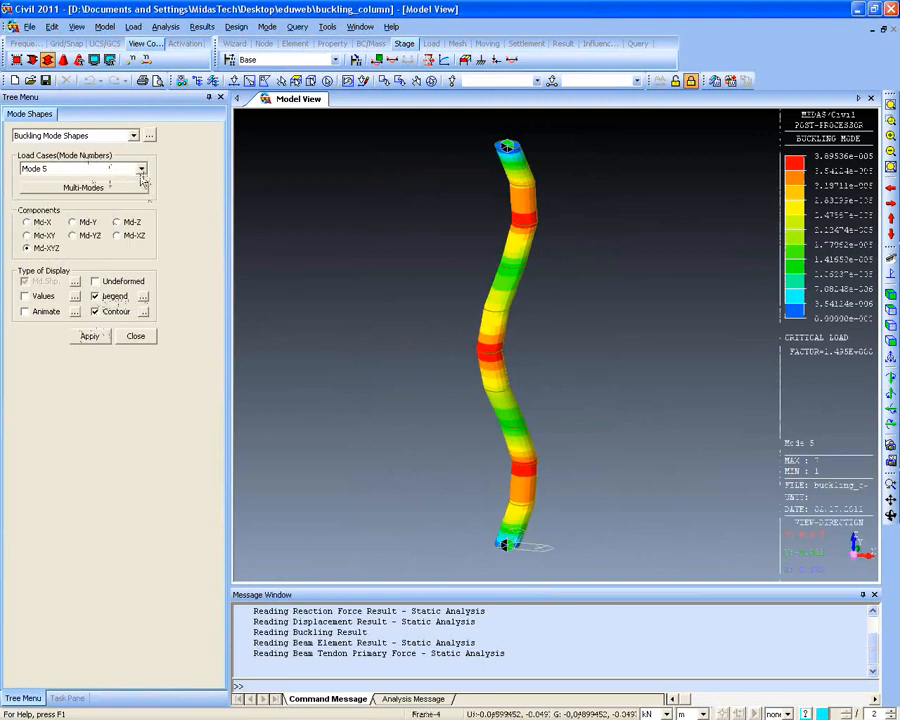
# Show buckling modes 4 to 10 together in horizontally tiled views and close the mode shape settings
pyautogui.click(140, 187)
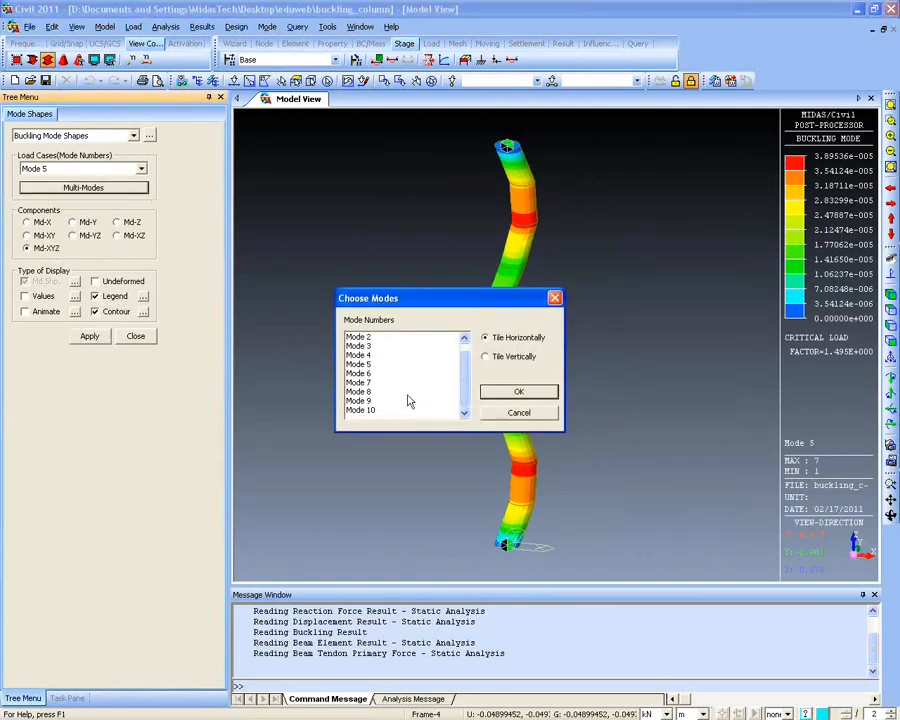
pyautogui.moveTo(360, 355); pyautogui.dragTo(360, 410)
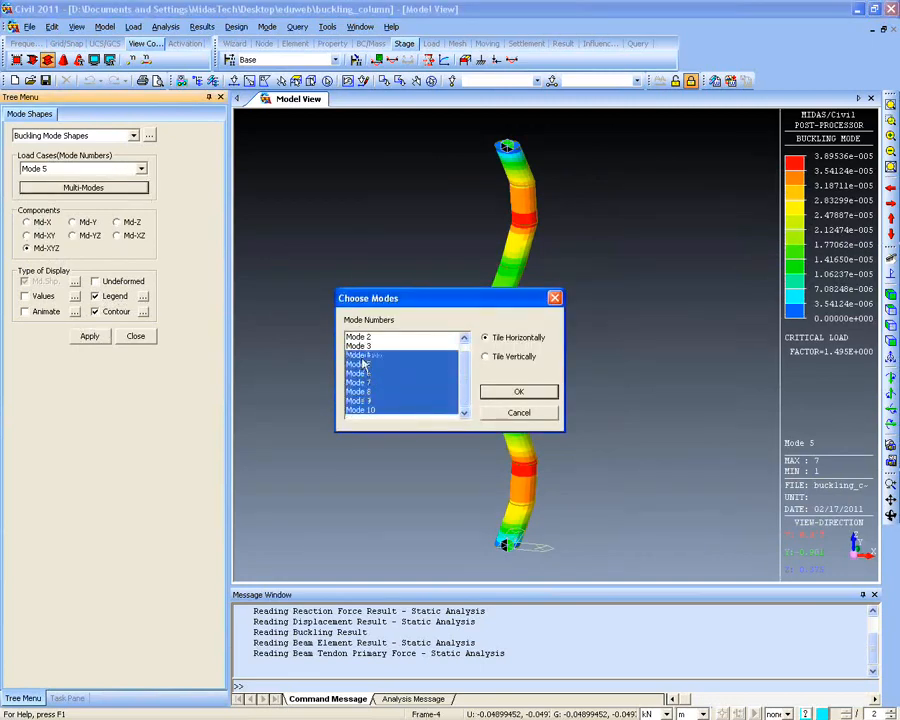
pyautogui.click(516, 391)
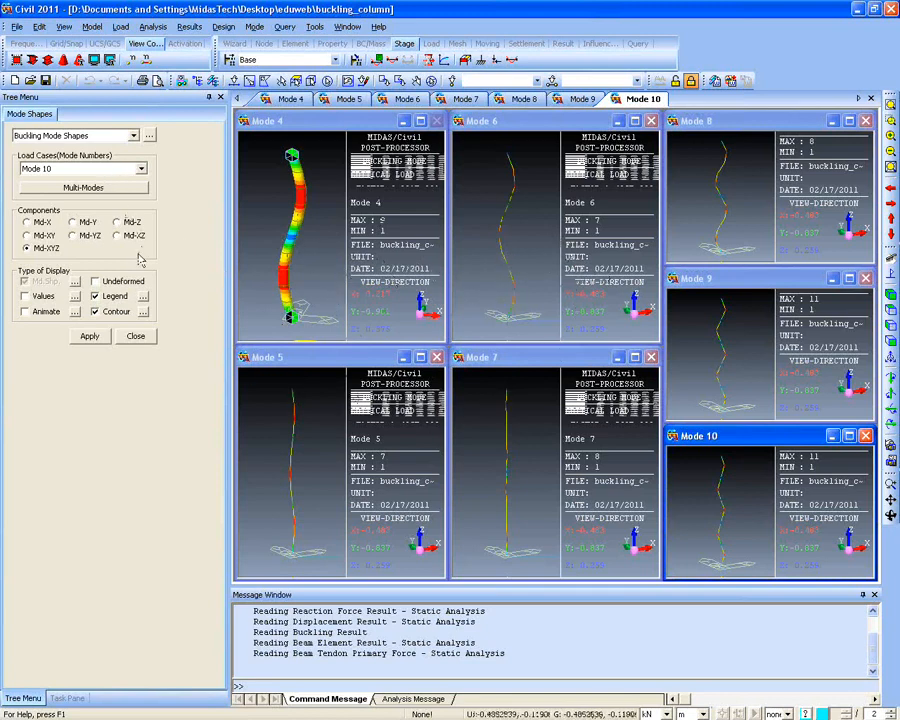
pyautogui.click(134, 338)
# Open the model file buckling_plate.mcb from the eduweb folder
pyautogui.click(17, 27)
pyautogui.click(17, 27)
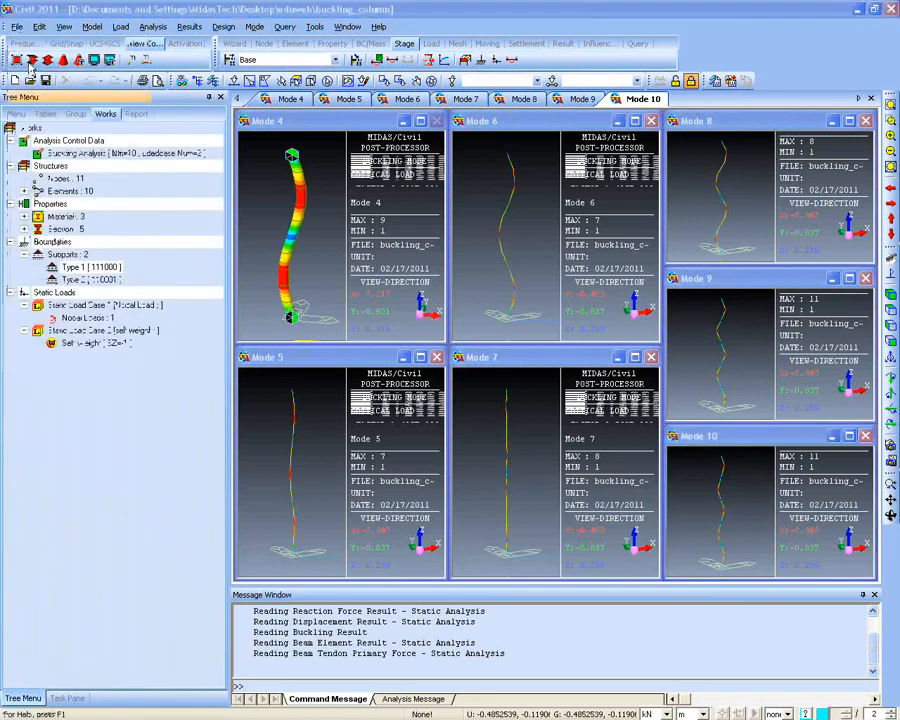
pyautogui.click(30, 79)
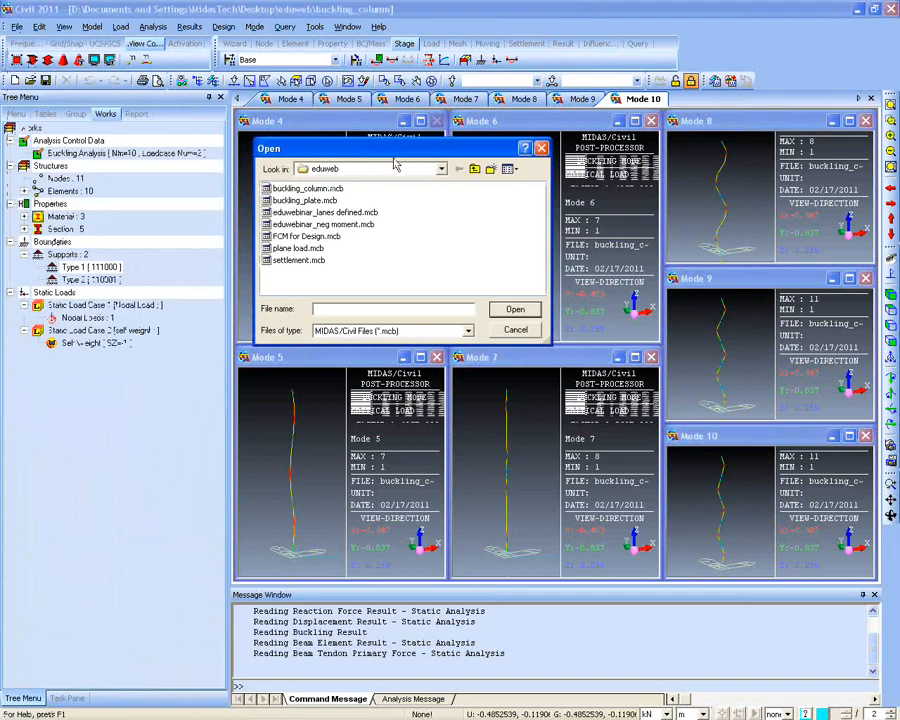
pyautogui.doubleClick(307, 201)
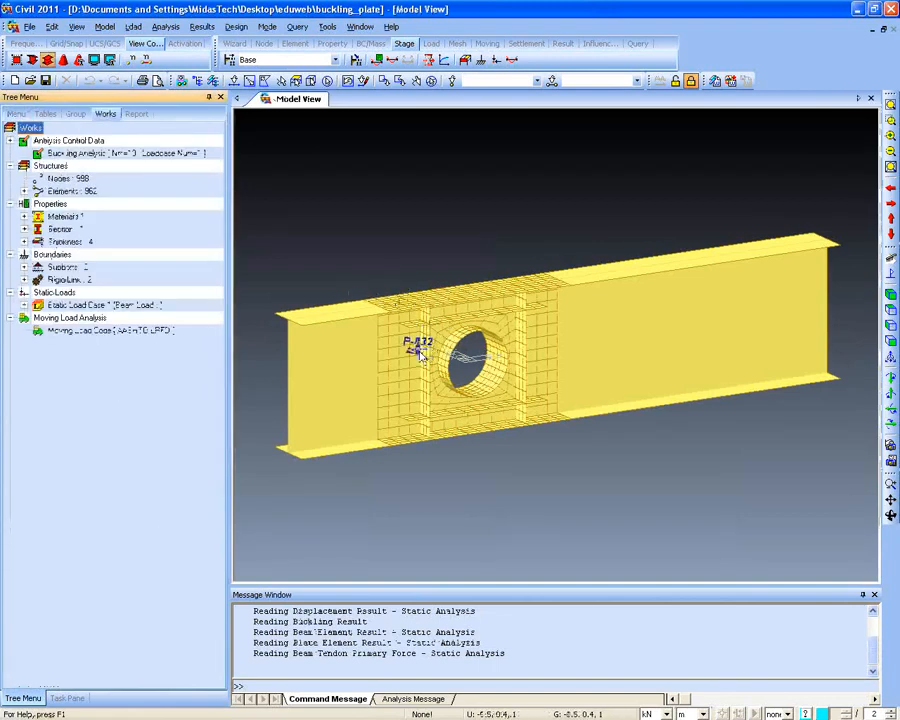
# Inspect the girder's meshed web opening from several angles and review its buckling analysis control settings for the Beam Load case
pyautogui.keyDown('ctrl'); pyautogui.moveTo(418, 344); pyautogui.dragTo(253, 349, button='middle'); pyautogui.keyUp('ctrl')
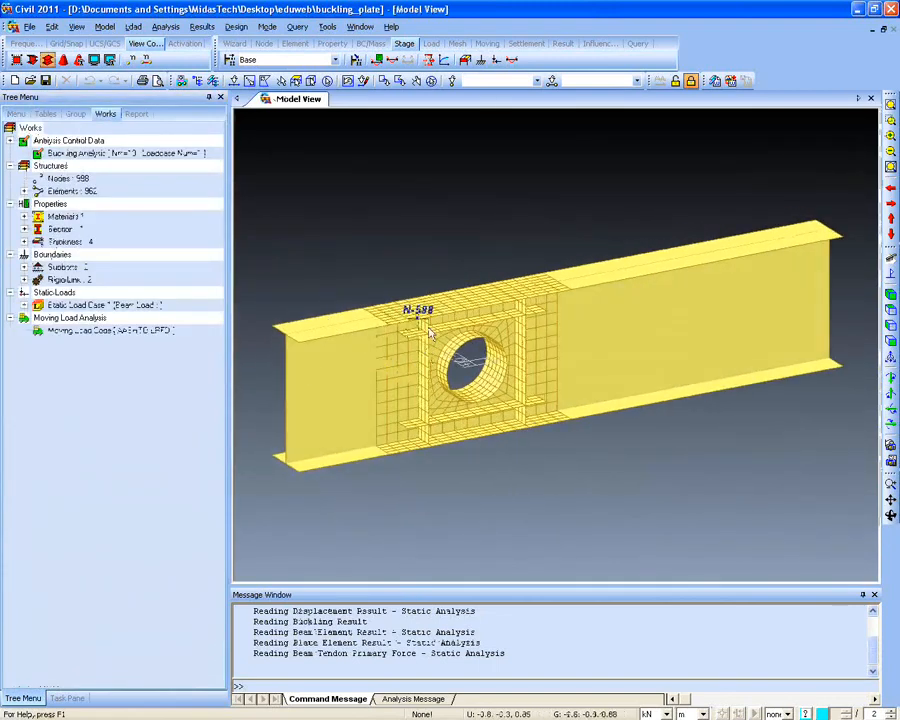
pyautogui.keyDown('ctrl'); pyautogui.moveTo(400, 330); pyautogui.dragTo(392, 336, button='middle'); pyautogui.keyUp('ctrl')
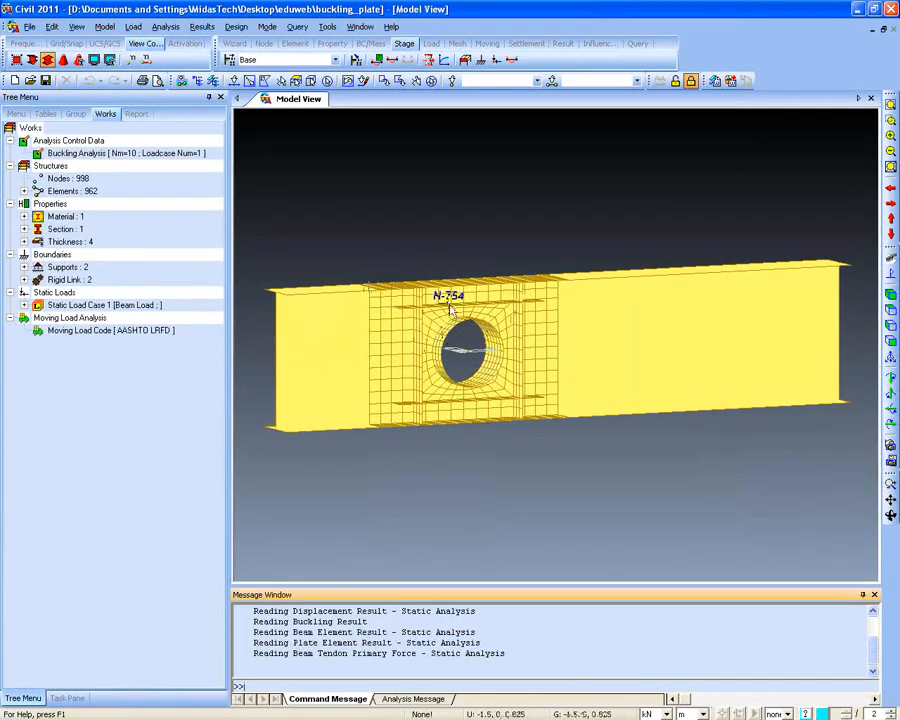
pyautogui.keyDown('ctrl'); pyautogui.moveTo(460, 320); pyautogui.dragTo(470, 390, button='middle'); pyautogui.keyUp('ctrl')
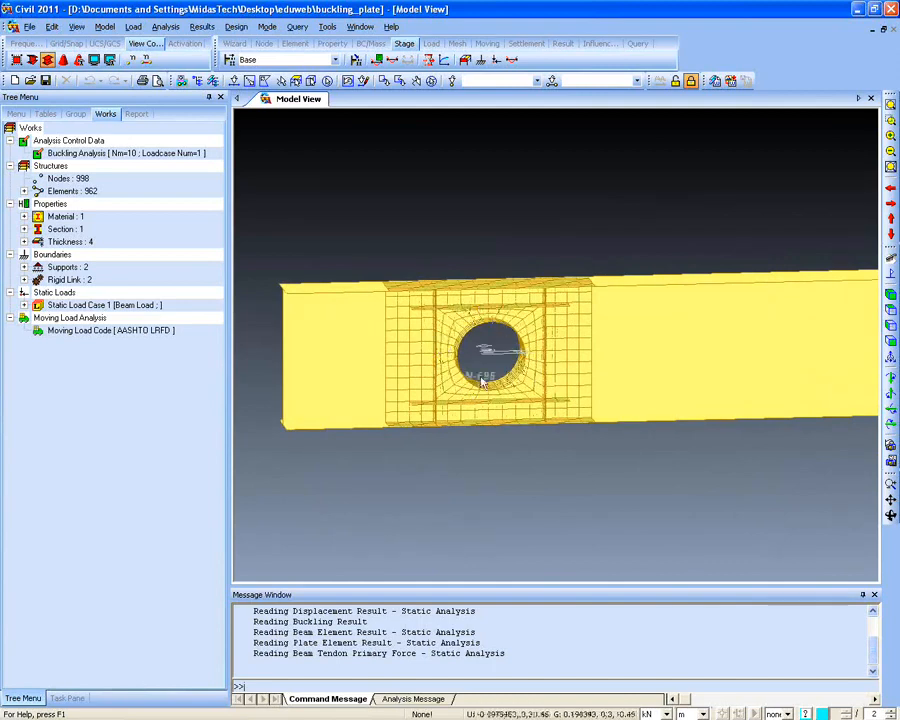
pyautogui.keyDown('ctrl'); pyautogui.moveTo(476, 336); pyautogui.dragTo(460, 344, button='middle'); pyautogui.keyUp('ctrl')
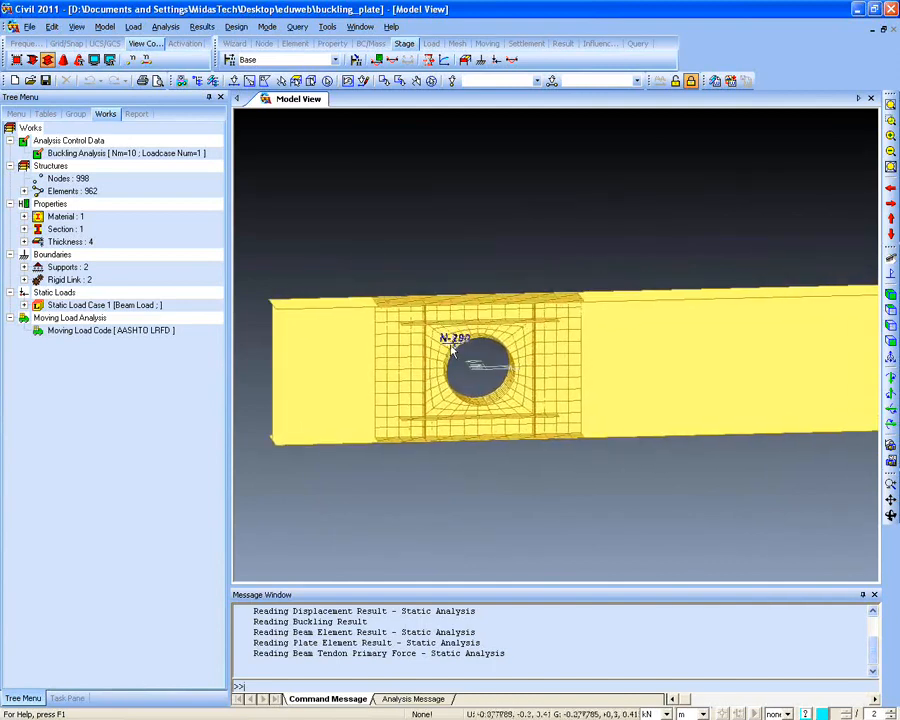
pyautogui.keyDown('ctrl'); pyautogui.moveTo(382, 338); pyautogui.dragTo(398, 362, button='middle'); pyautogui.keyUp('ctrl')
pyautogui.keyDown('ctrl'); pyautogui.moveTo(283, 272); pyautogui.dragTo(250, 250, button='middle'); pyautogui.keyUp('ctrl')
pyautogui.rightClick(124, 152)
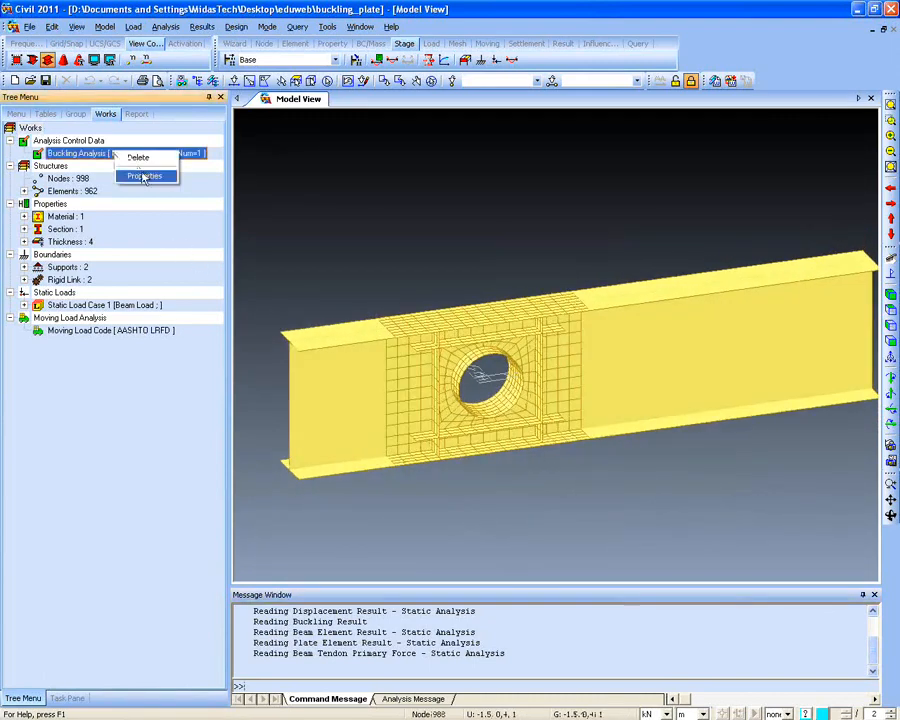
pyautogui.click(145, 174)
pyautogui.moveTo(400, 180); pyautogui.dragTo(210, 173)
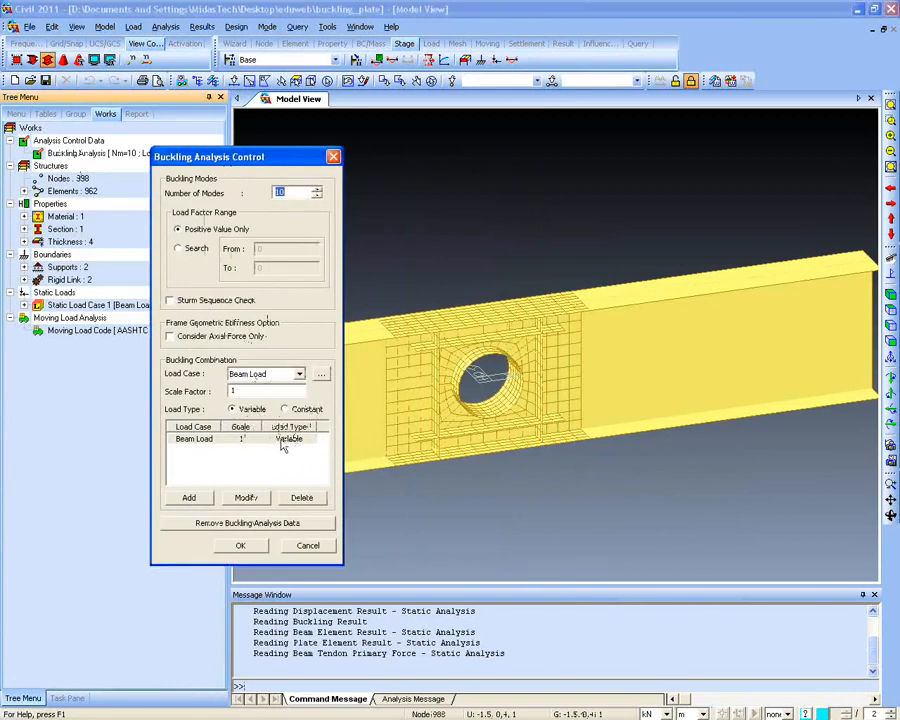
pyautogui.click(333, 157)
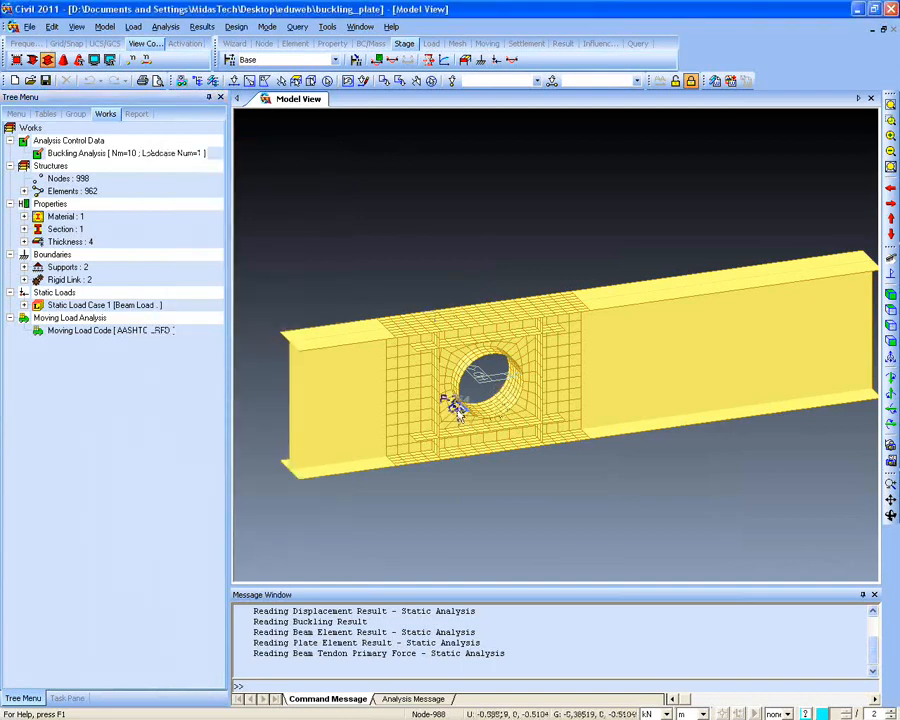
pyautogui.keyDown('ctrl'); pyautogui.moveTo(457, 406); pyautogui.dragTo(410, 404, button='middle'); pyautogui.keyUp('ctrl')
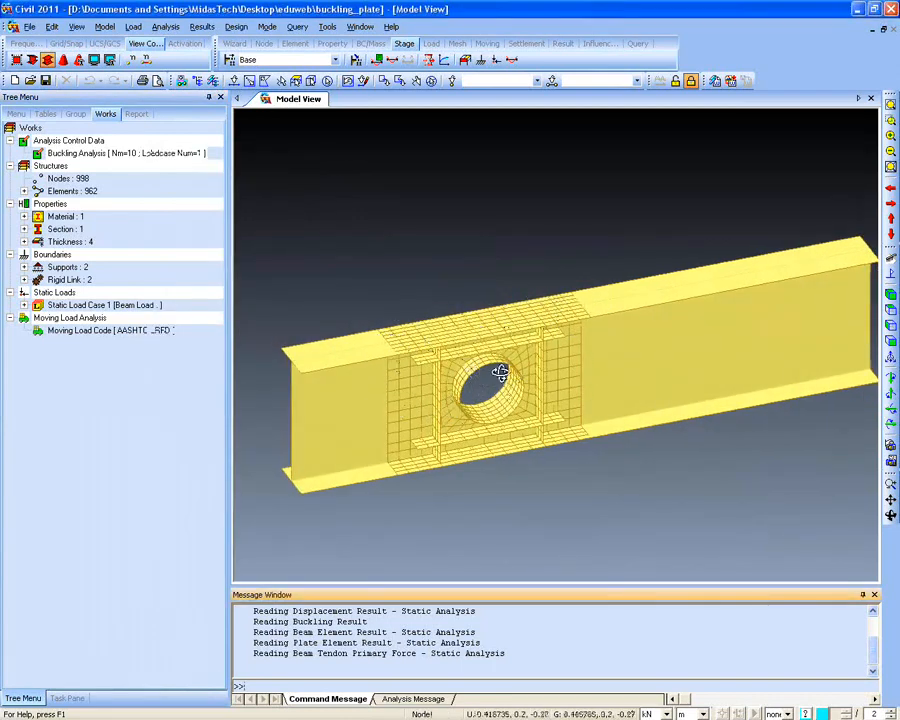
# Display the girder's Mode 6 buckling shape with contour colouring and a legend, and inspect the web opening up close
pyautogui.keyDown('ctrl'); pyautogui.moveTo(498, 372); pyautogui.dragTo(414, 398, button='middle'); pyautogui.keyUp('ctrl')
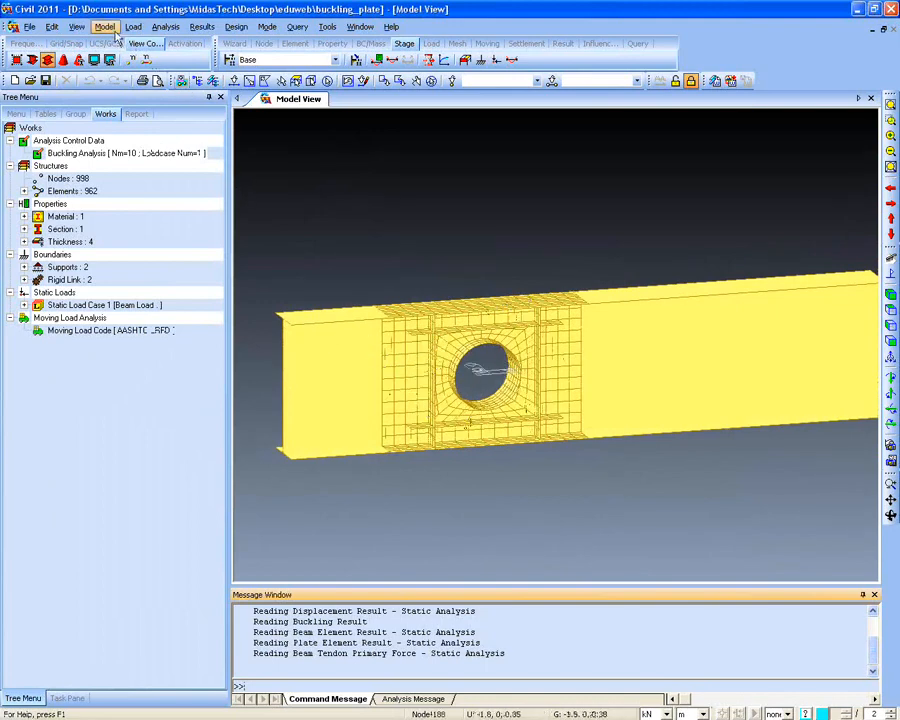
pyautogui.click(201, 26)
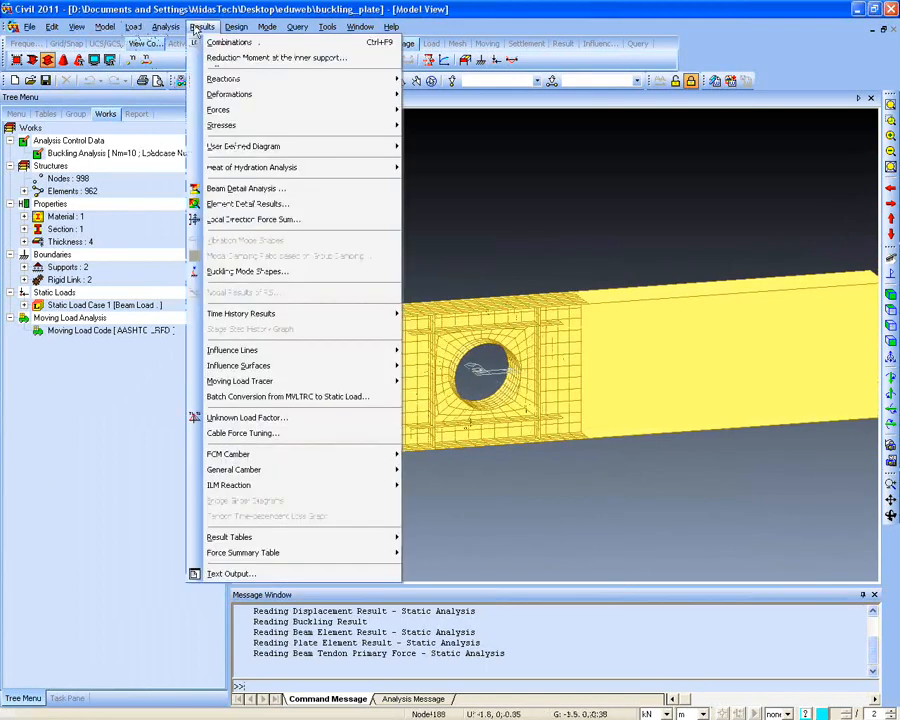
pyautogui.click(218, 271)
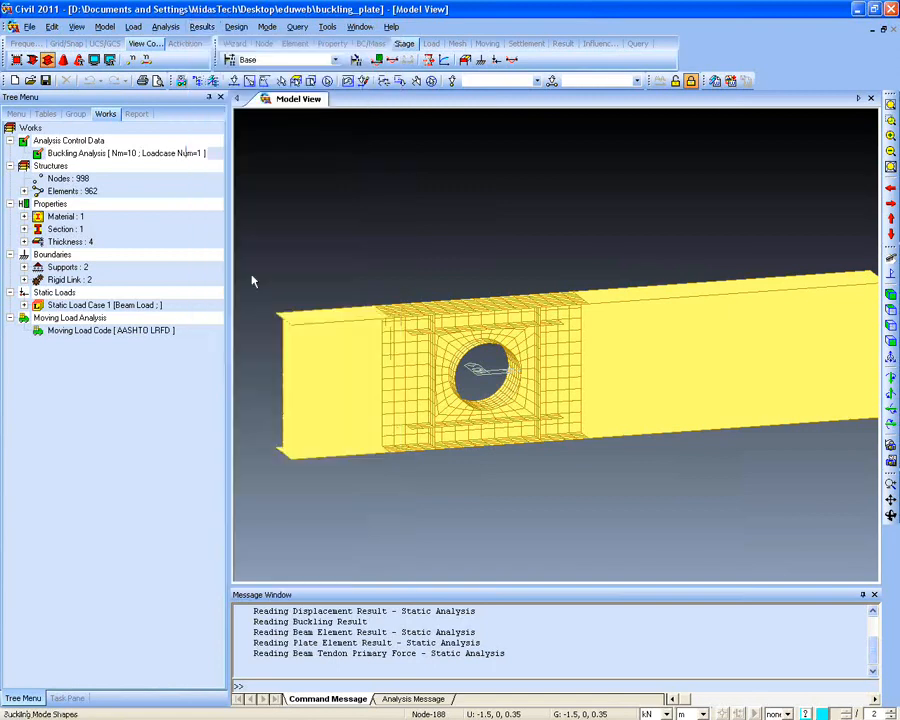
pyautogui.click(123, 172)
pyautogui.click(116, 219)
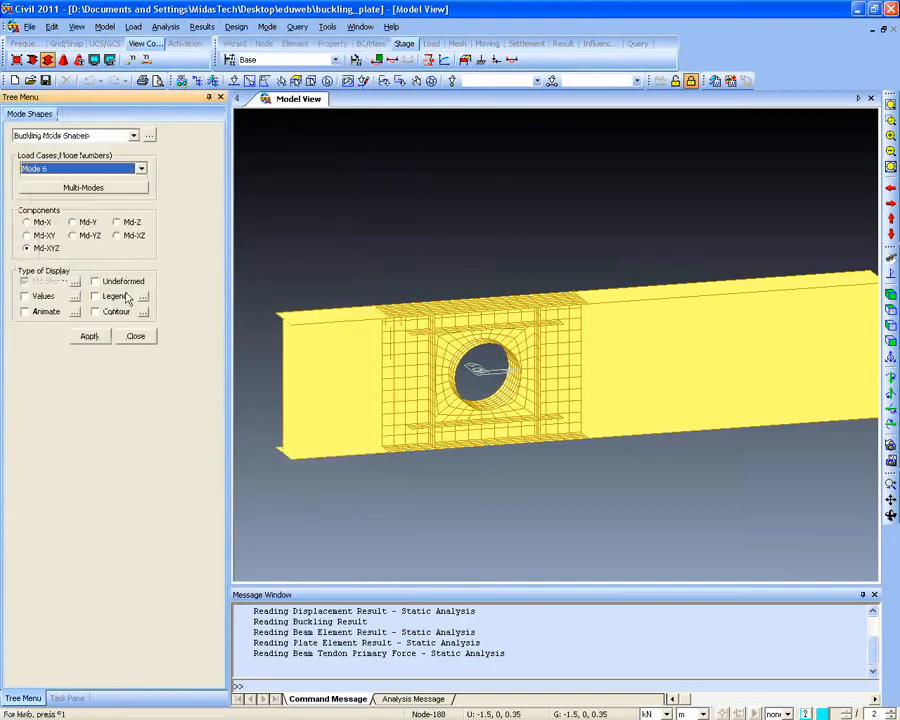
pyautogui.click(95, 296)
pyautogui.click(95, 311)
pyautogui.click(92, 336)
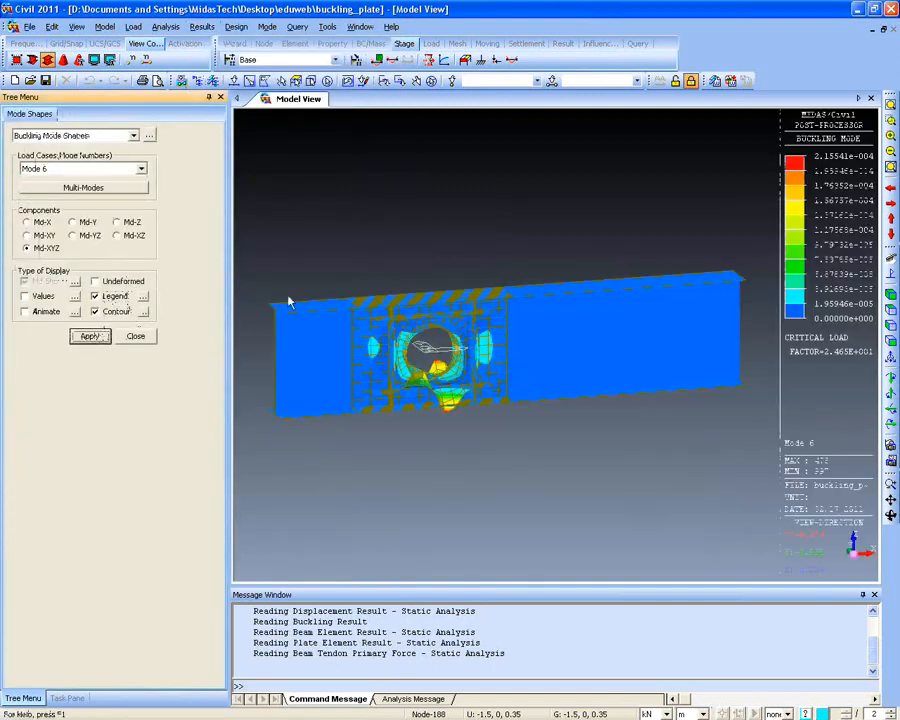
pyautogui.click(890, 118)
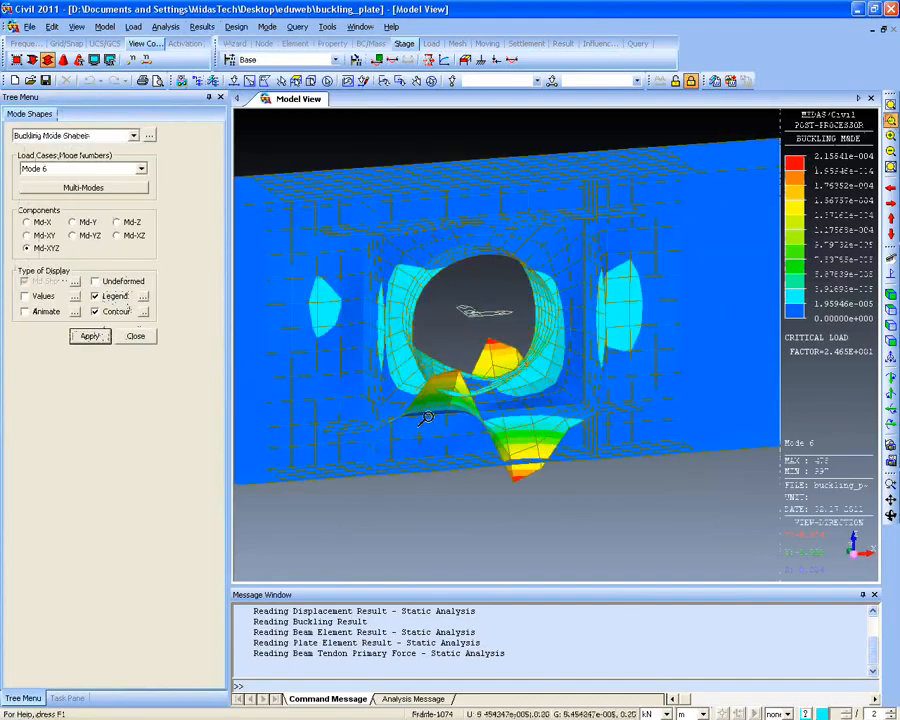
pyautogui.keyDown('ctrl'); pyautogui.moveTo(428, 425); pyautogui.dragTo(538, 470, button='middle'); pyautogui.keyUp('ctrl')
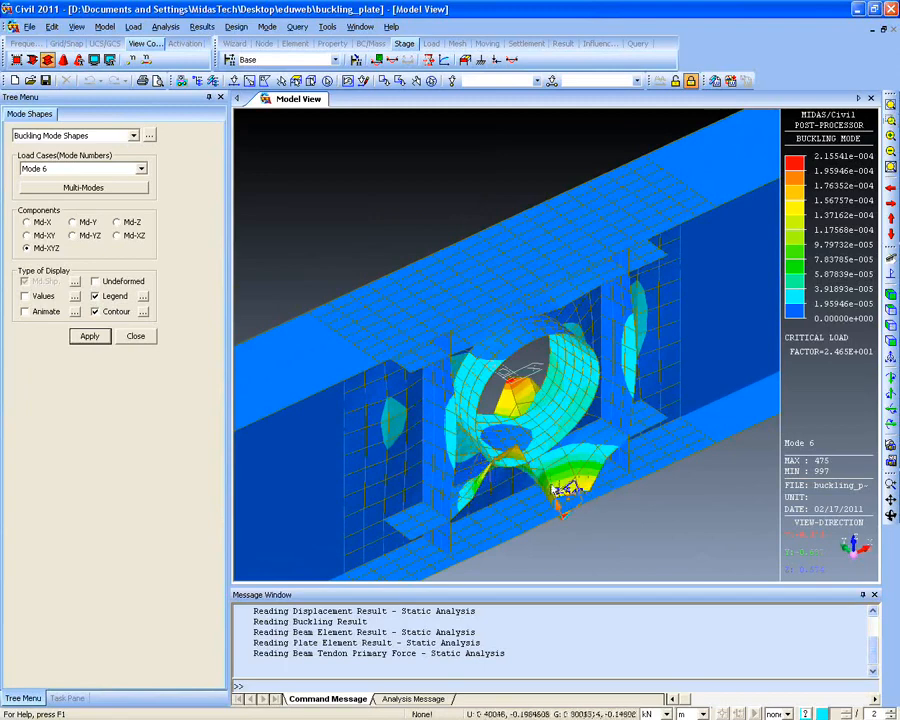
pyautogui.keyDown('ctrl'); pyautogui.moveTo(628, 457); pyautogui.dragTo(452, 452, button='middle'); pyautogui.keyUp('ctrl')
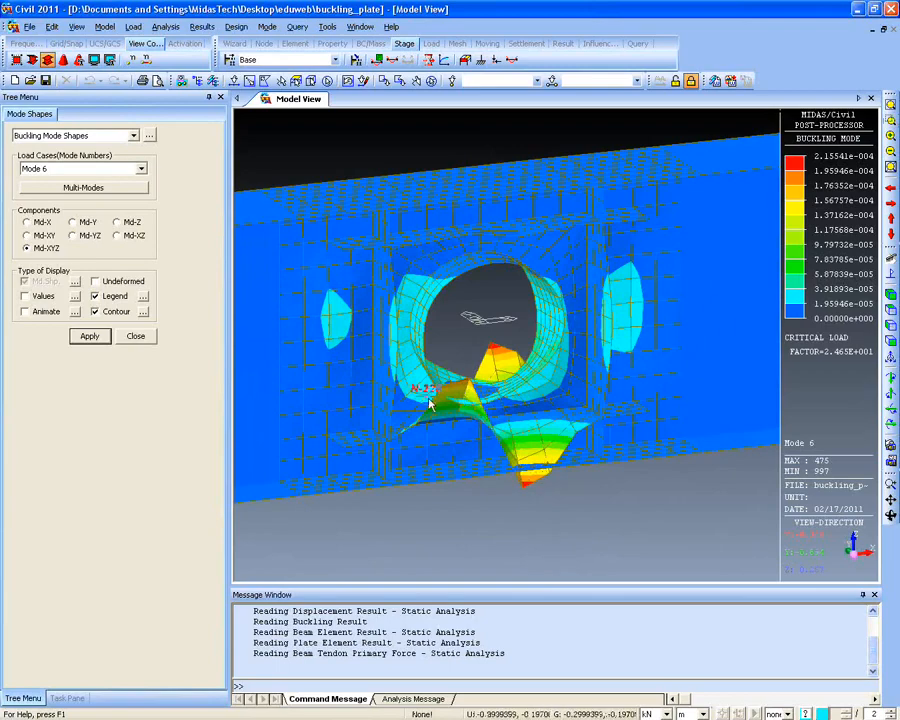
# Show the girder's Mode 3 buckling shape and view the deformation around the opening from another angle
pyautogui.click(128, 170)
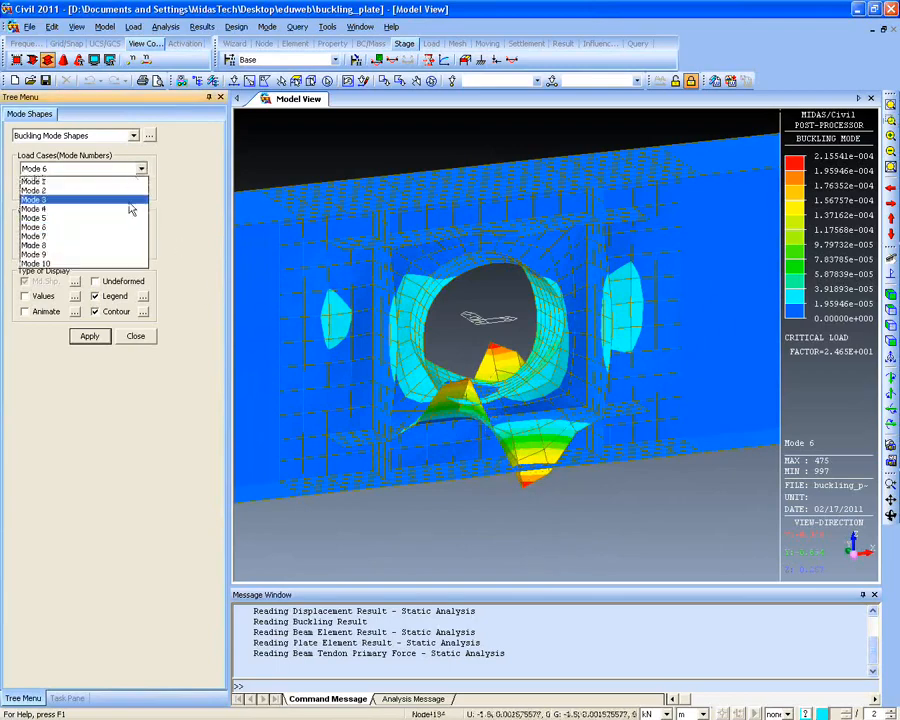
pyautogui.click(132, 199)
pyautogui.click(89, 336)
pyautogui.keyDown('ctrl'); pyautogui.moveTo(420, 395); pyautogui.dragTo(426, 358, button='middle'); pyautogui.keyUp('ctrl')
# Show the girder's Mode 1 buckling shape
pyautogui.click(95, 170)
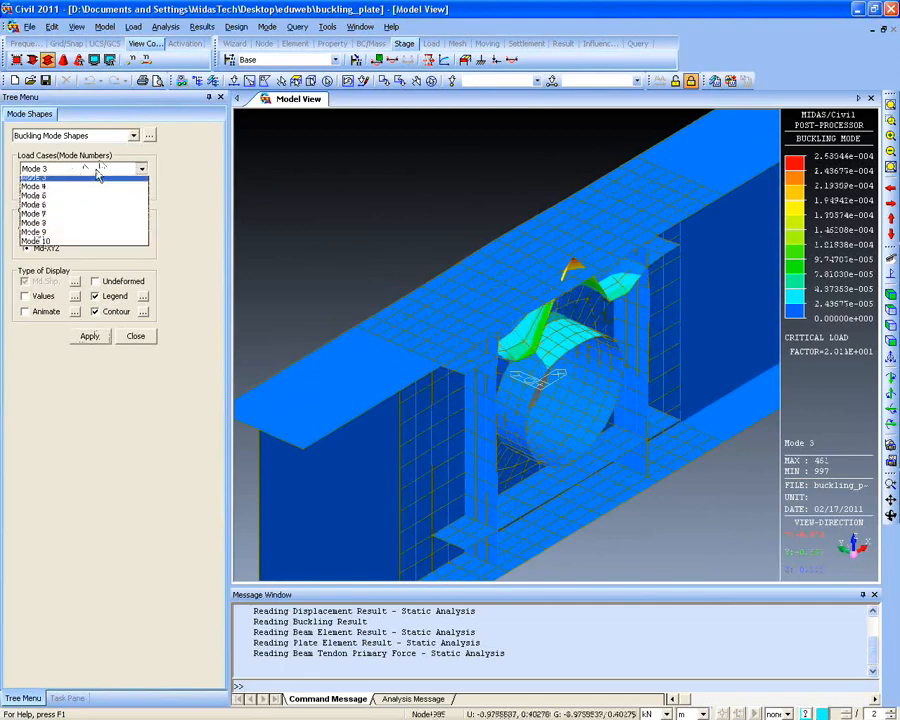
pyautogui.click(95, 178)
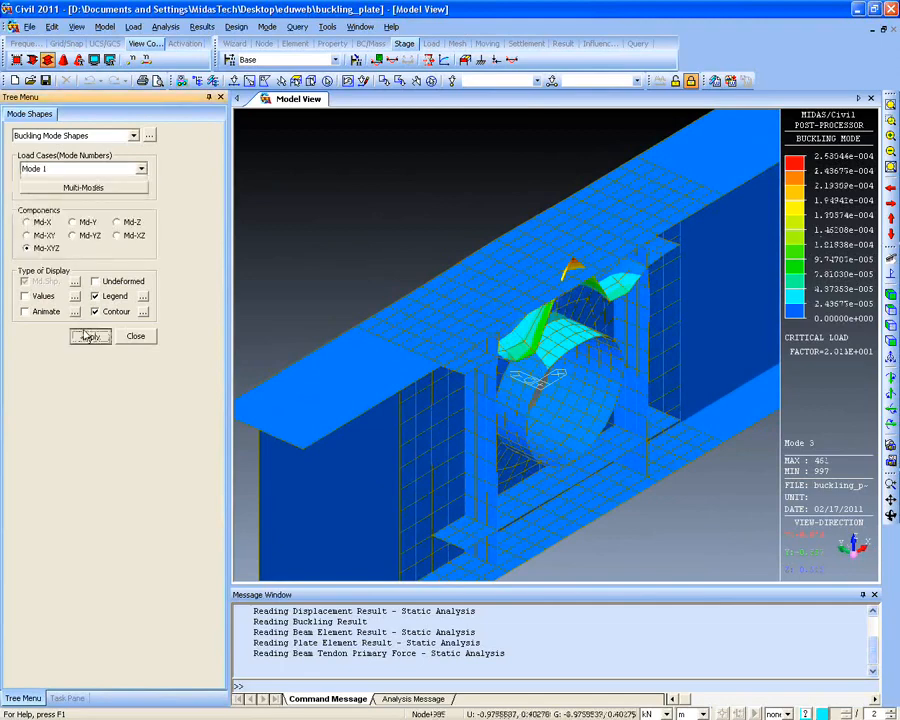
pyautogui.click(89, 336)
# Switch the buckling display back to Mode 3 and view the entire girder
pyautogui.click(108, 170)
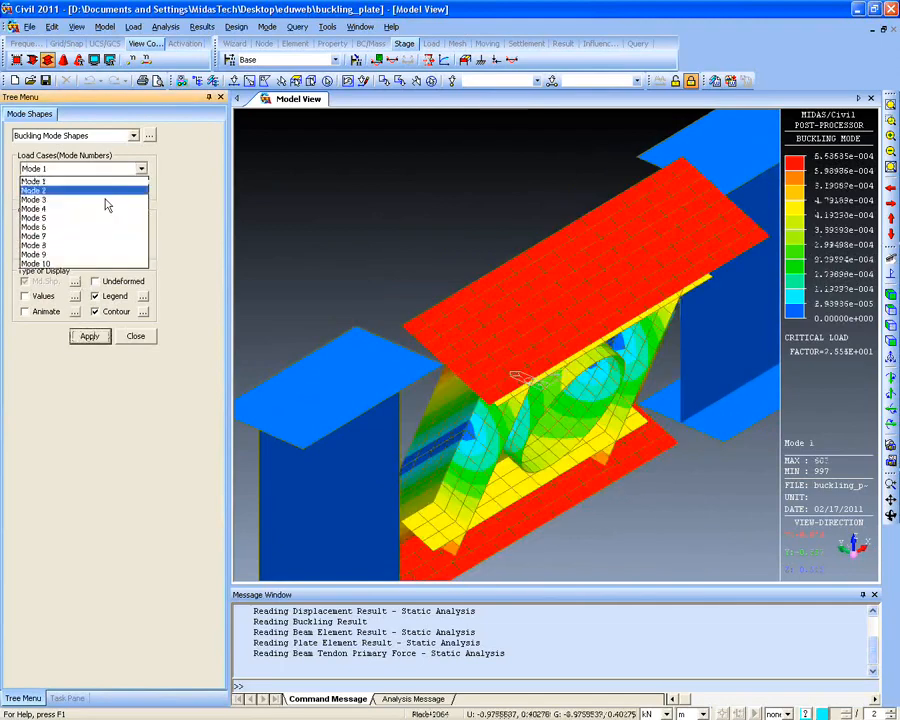
pyautogui.click(108, 200)
pyautogui.click(89, 336)
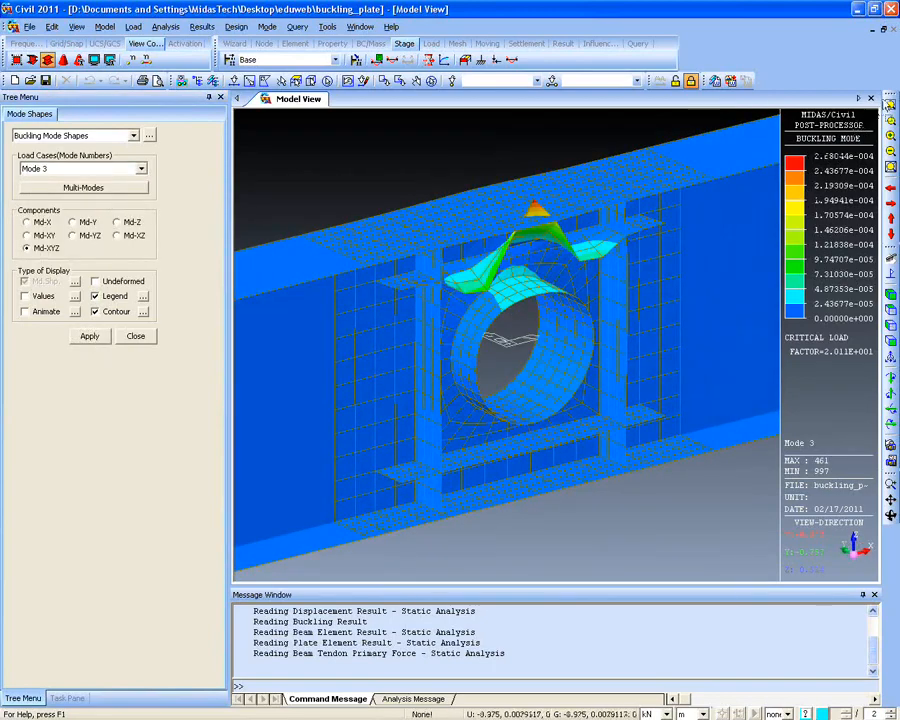
pyautogui.click(890, 105)
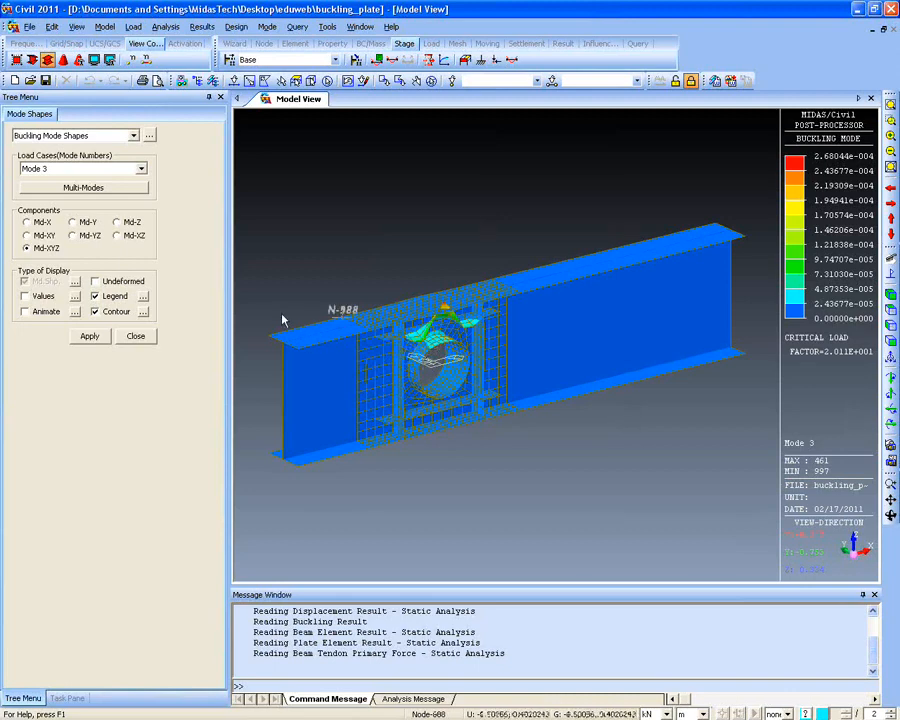
pyautogui.moveTo(280, 297)
pyautogui.mouseDown(button='middle')
pyautogui.moveTo(289, 312)
pyautogui.moveTo(269, 296)
pyautogui.mouseUp(button='middle')
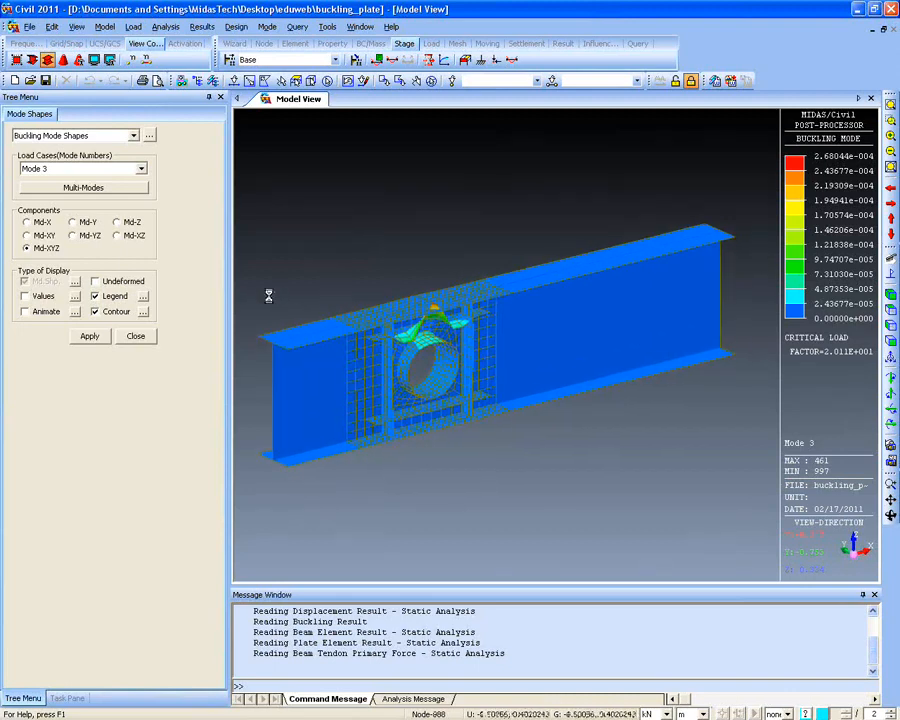
# Open the model file FCM for Design.mcb from the eduweb folder and display the bridge with its full section shapes
pyautogui.click(30, 27)
pyautogui.click(62, 56)
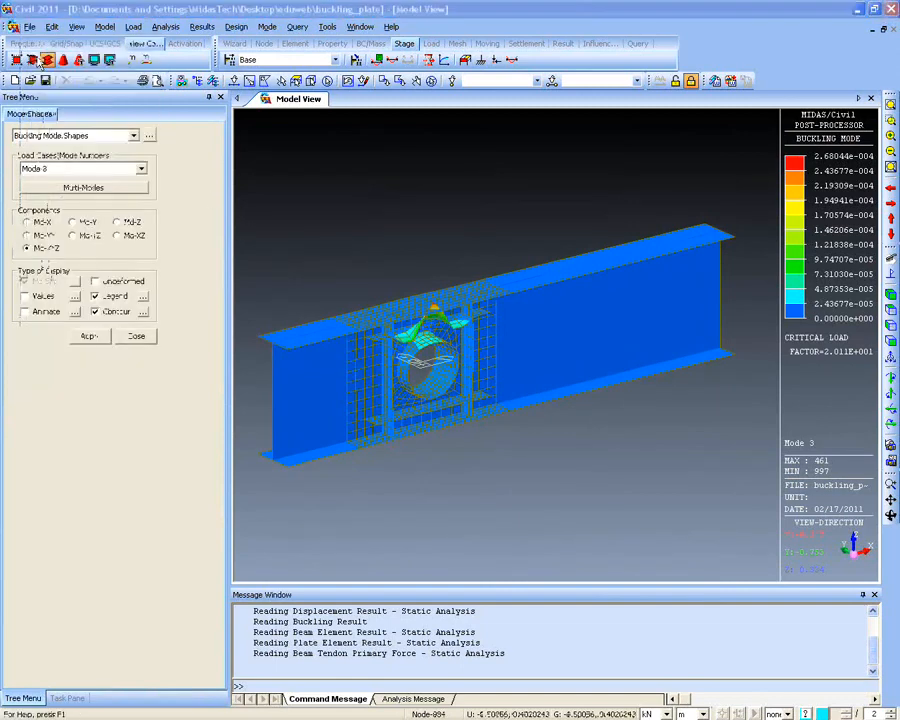
pyautogui.moveTo(318, 153); pyautogui.dragTo(274, 136)
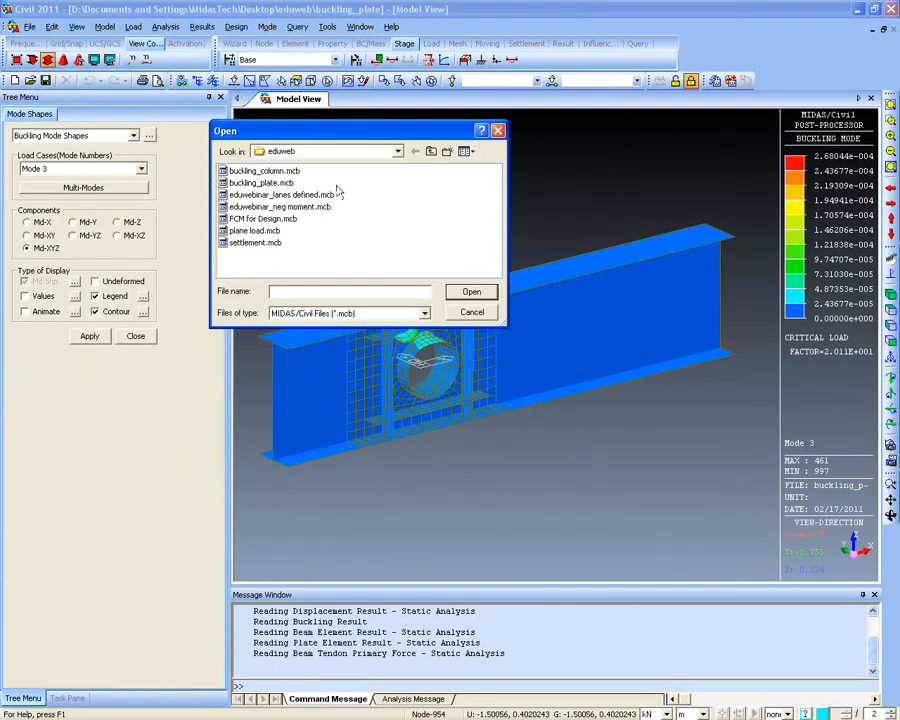
pyautogui.click(262, 219)
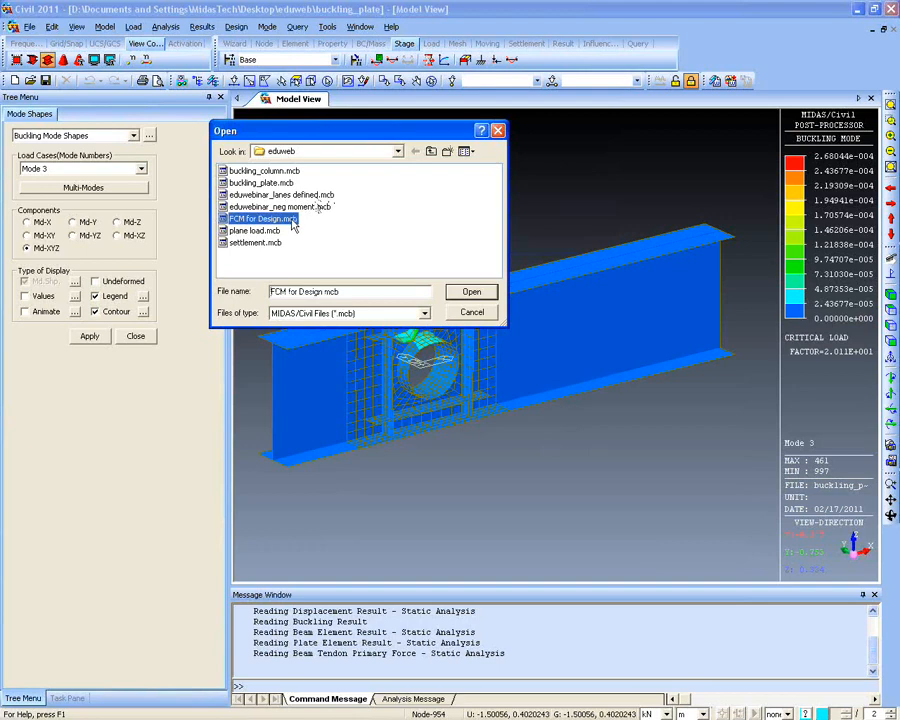
pyautogui.click(471, 292)
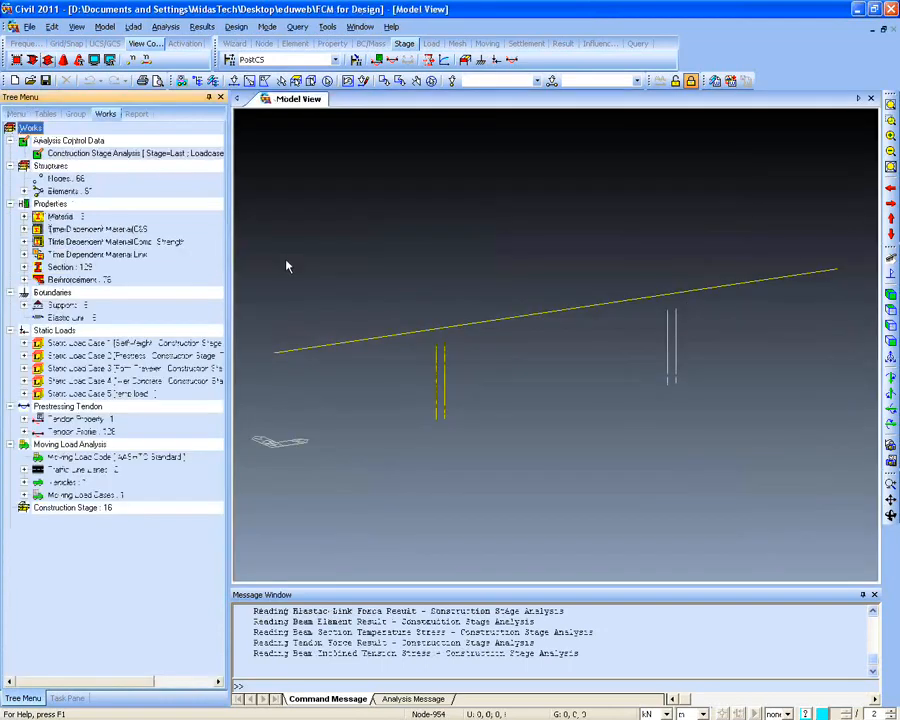
pyautogui.click(47, 60)
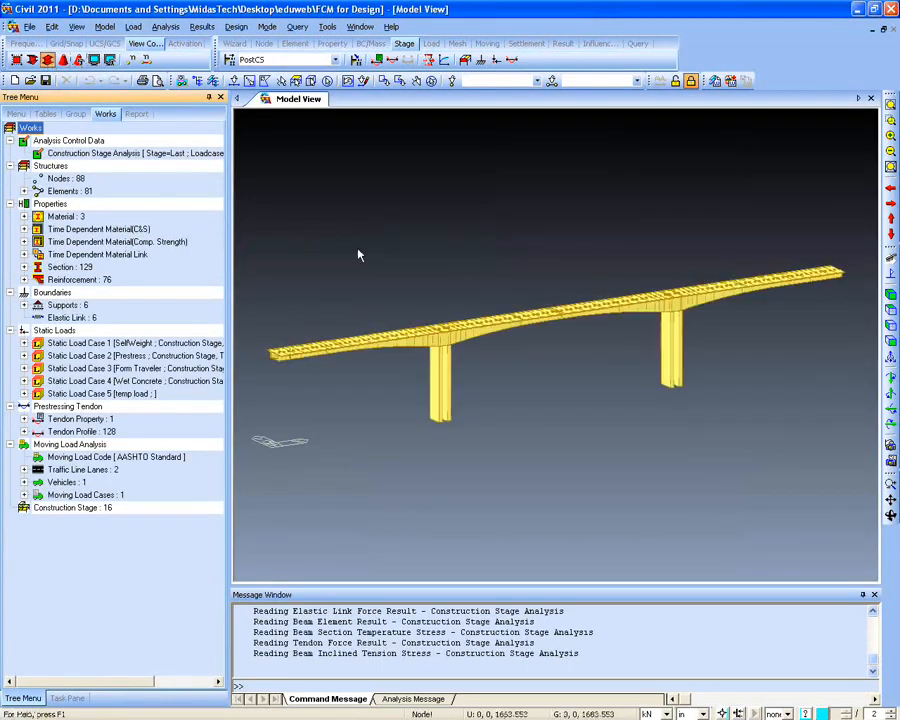
# Review the section positions and stress components offered in the Beam Stresses (PSC) settings and close them
pyautogui.click(201, 26)
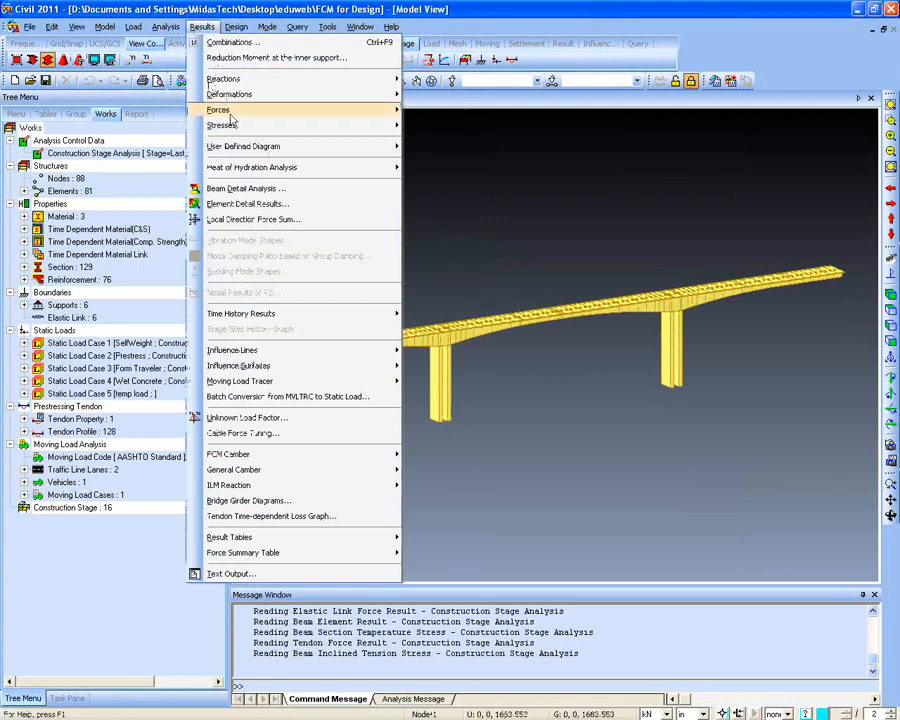
pyautogui.moveTo(300, 110)
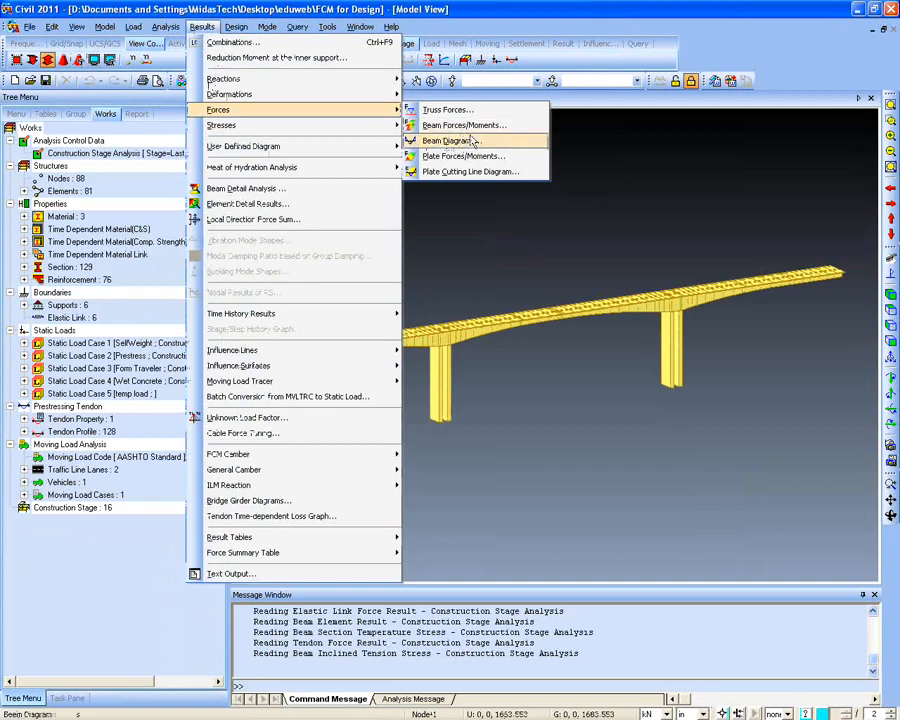
pyautogui.moveTo(346, 128)
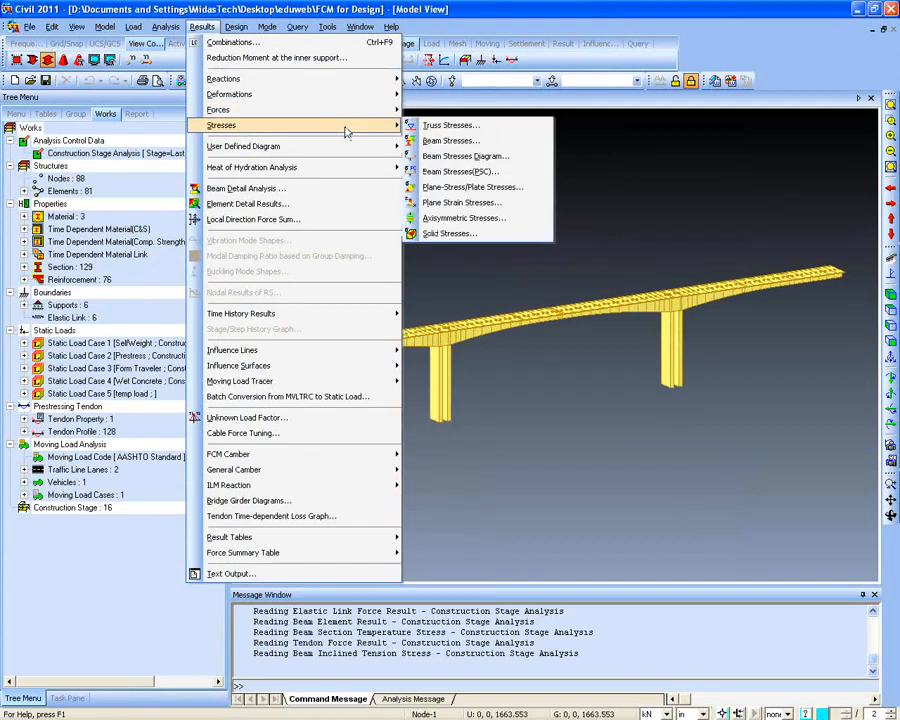
pyautogui.click(460, 171)
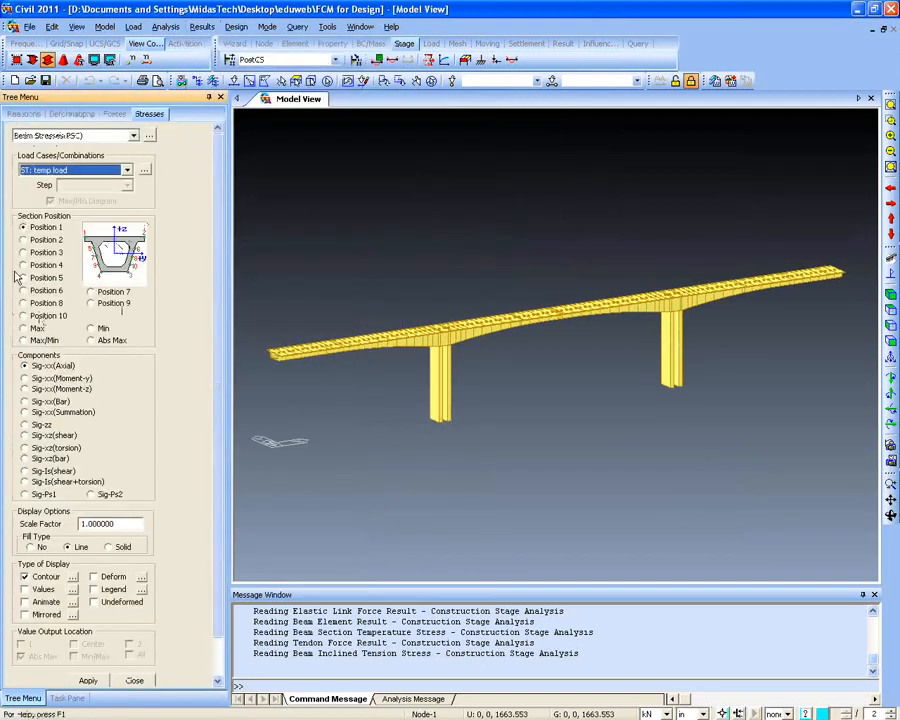
pyautogui.click(35, 366)
pyautogui.click(134, 679)
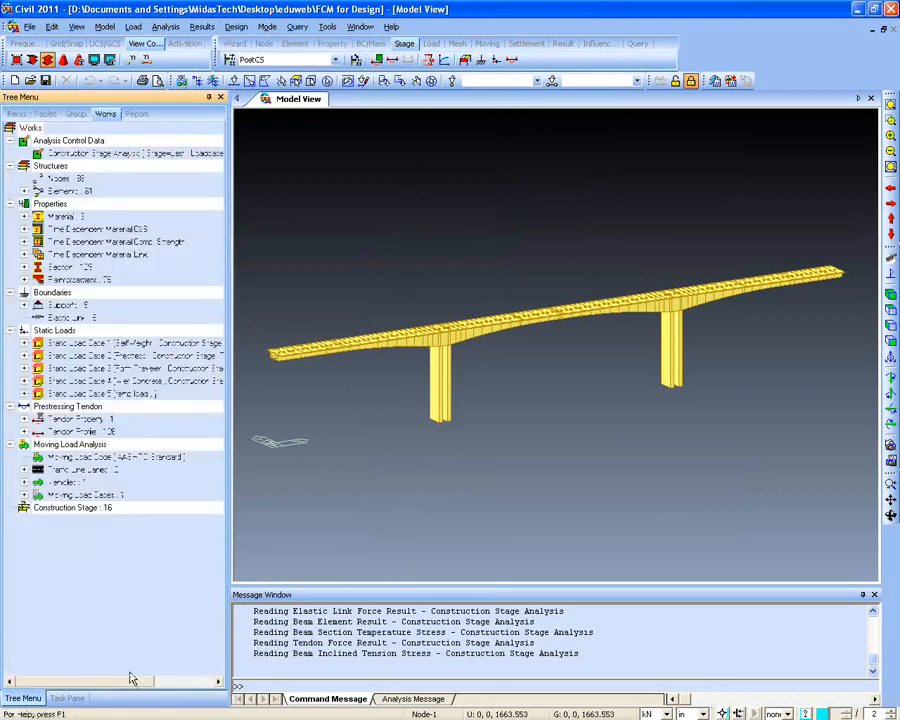
# Review the user-defined Truss/Beam diagram group settings and close them without adding a group
pyautogui.click(201, 26)
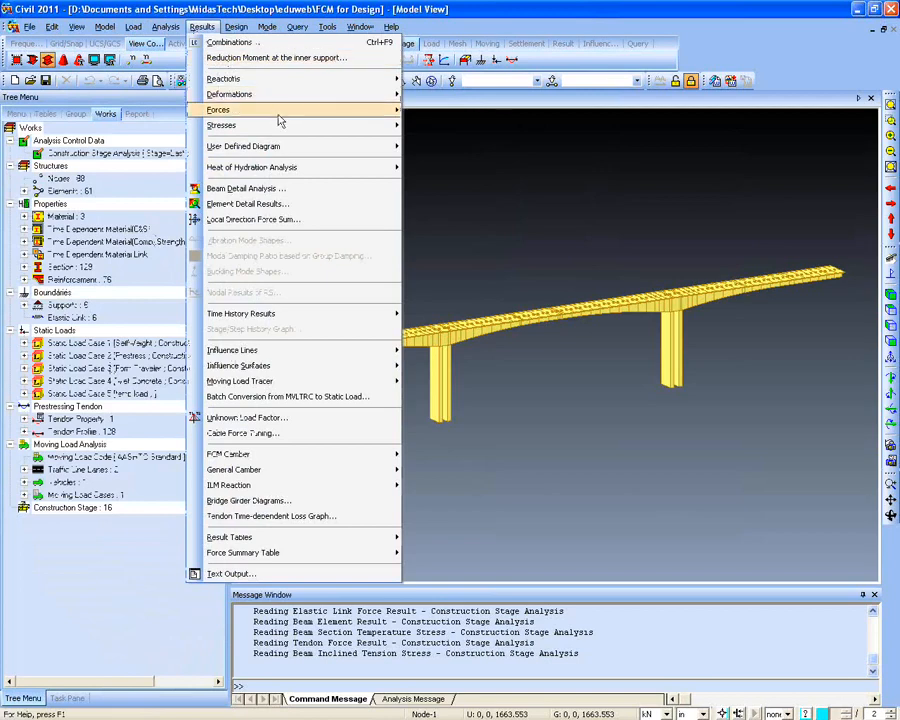
pyautogui.moveTo(343, 150)
pyautogui.click(430, 147)
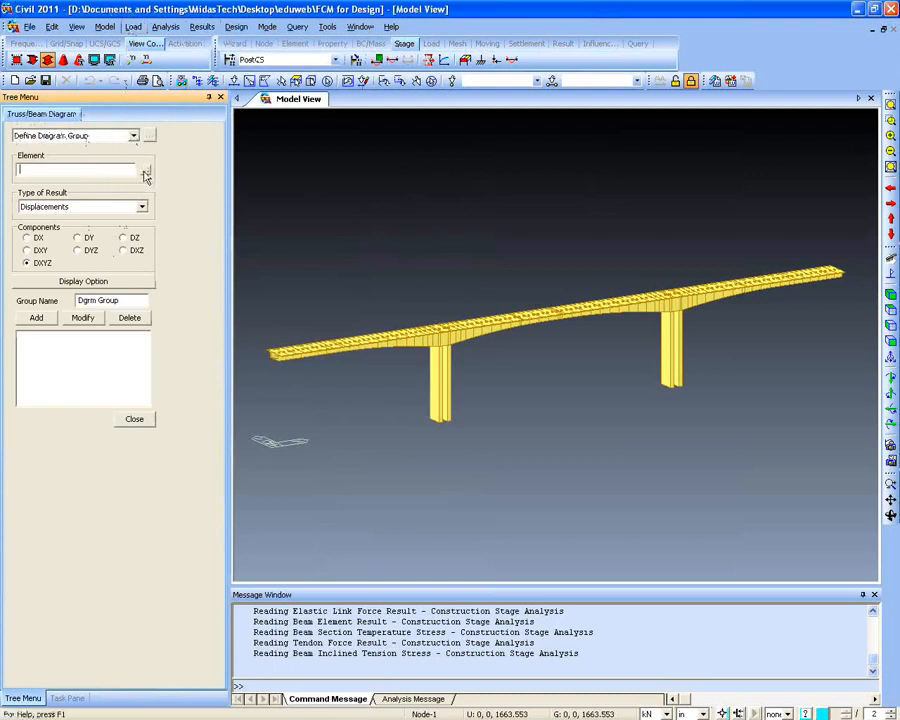
pyautogui.click(134, 419)
# Display the bridge's My beam diagram for the MVmax: mvl load case with contour colouring and a legend
pyautogui.click(201, 26)
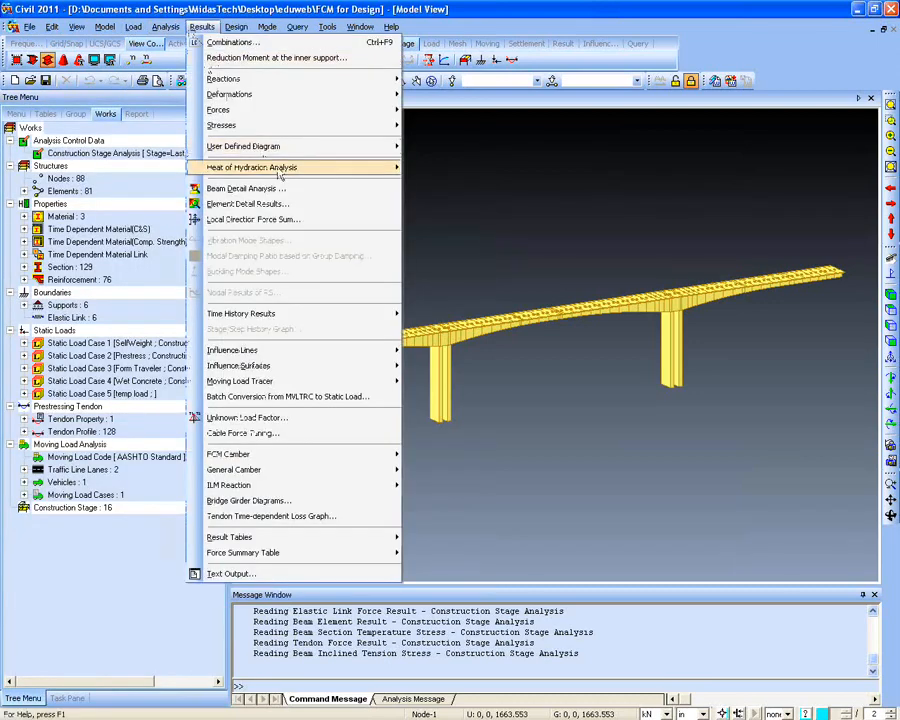
pyautogui.click(476, 139)
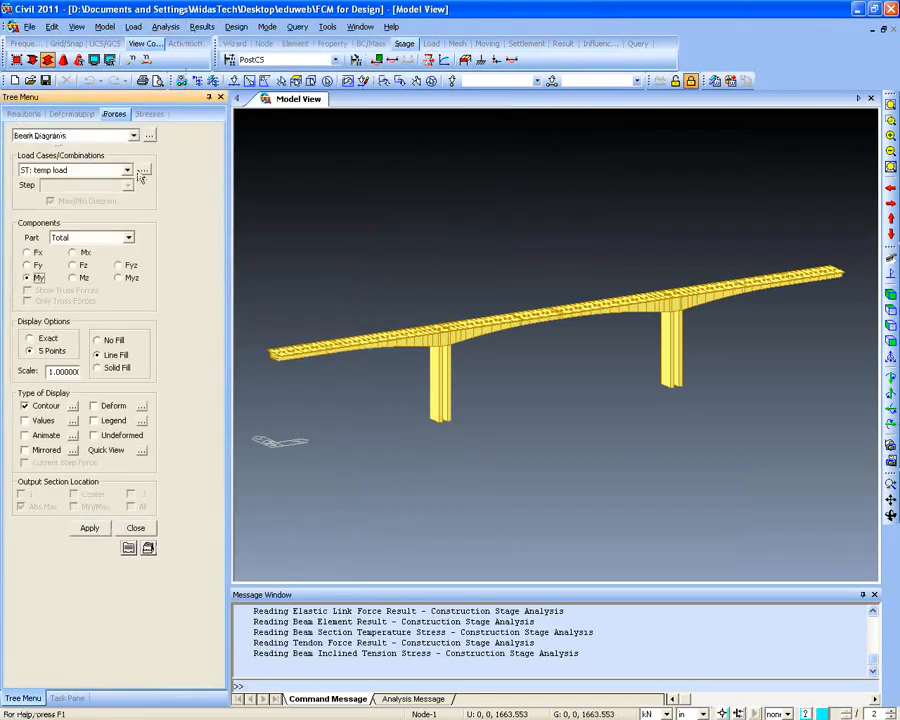
pyautogui.click(115, 167)
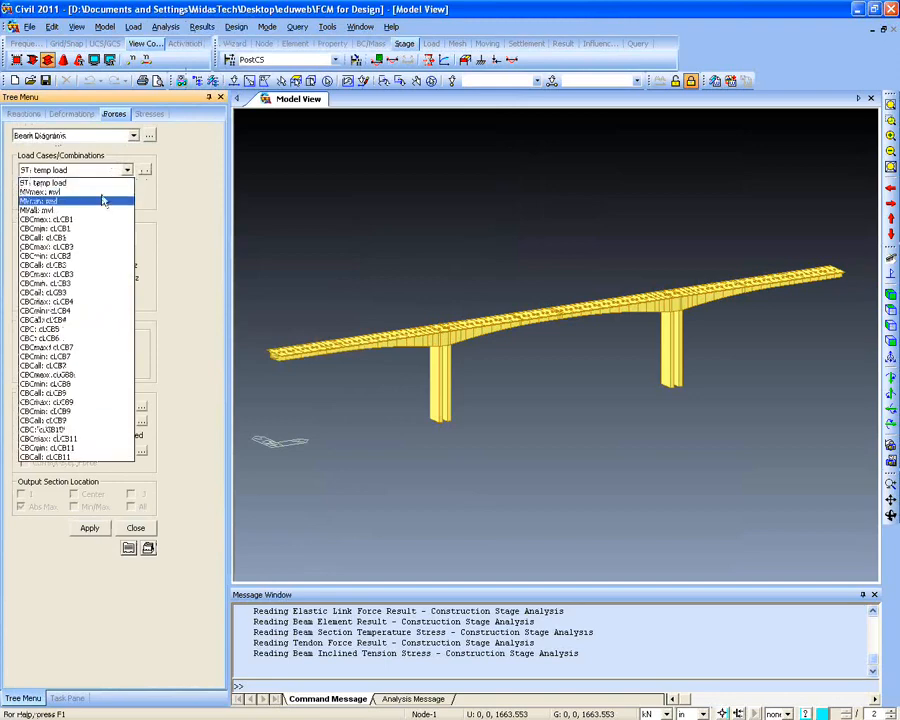
pyautogui.click(128, 198)
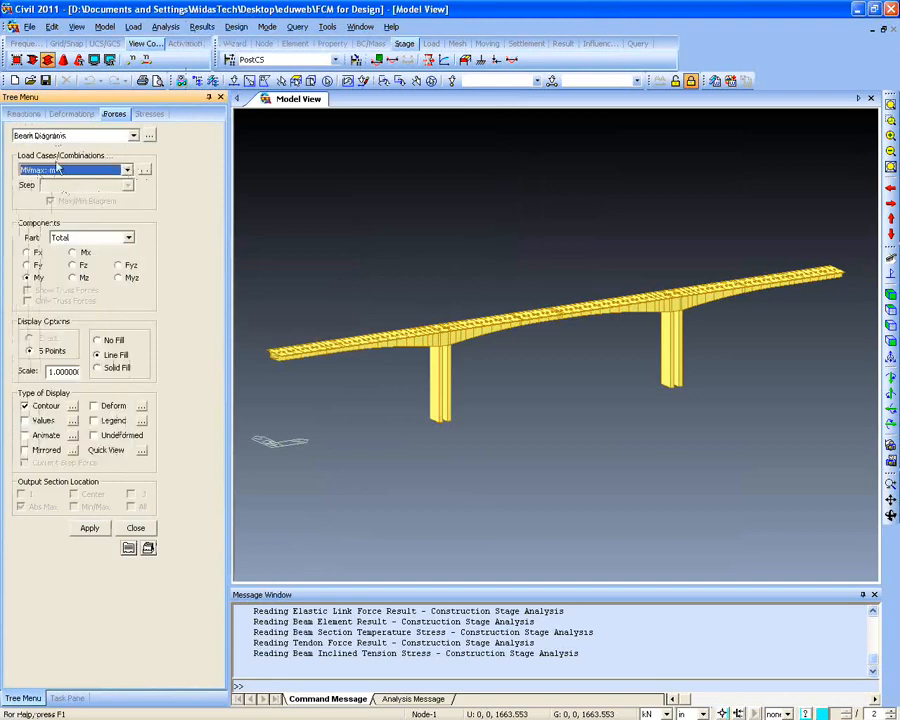
pyautogui.click(89, 527)
pyautogui.moveTo(406, 370); pyautogui.dragTo(375, 365, button='middle')
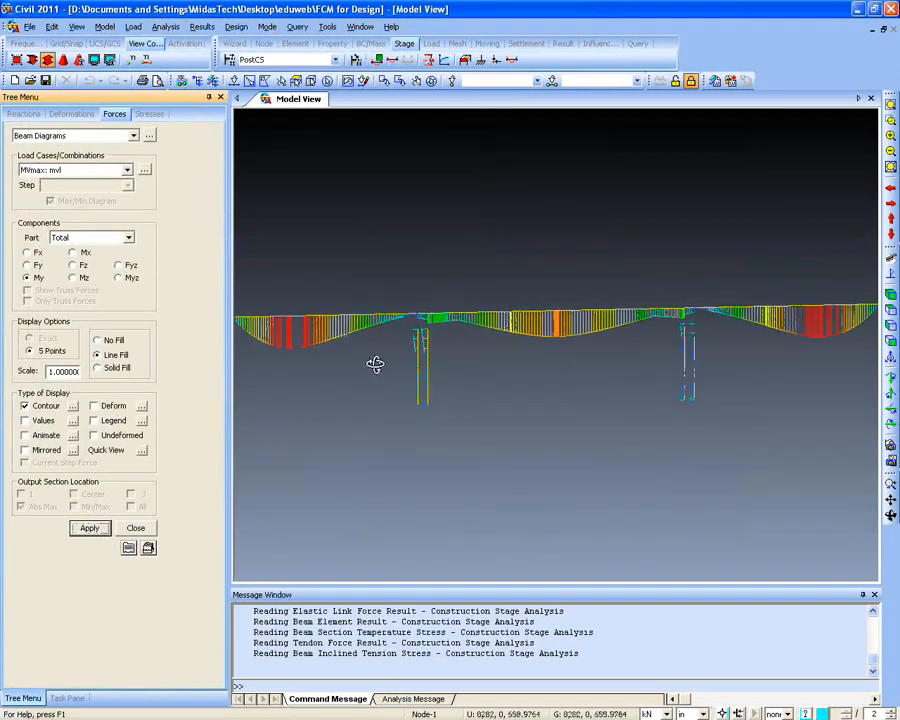
pyautogui.click(93, 420)
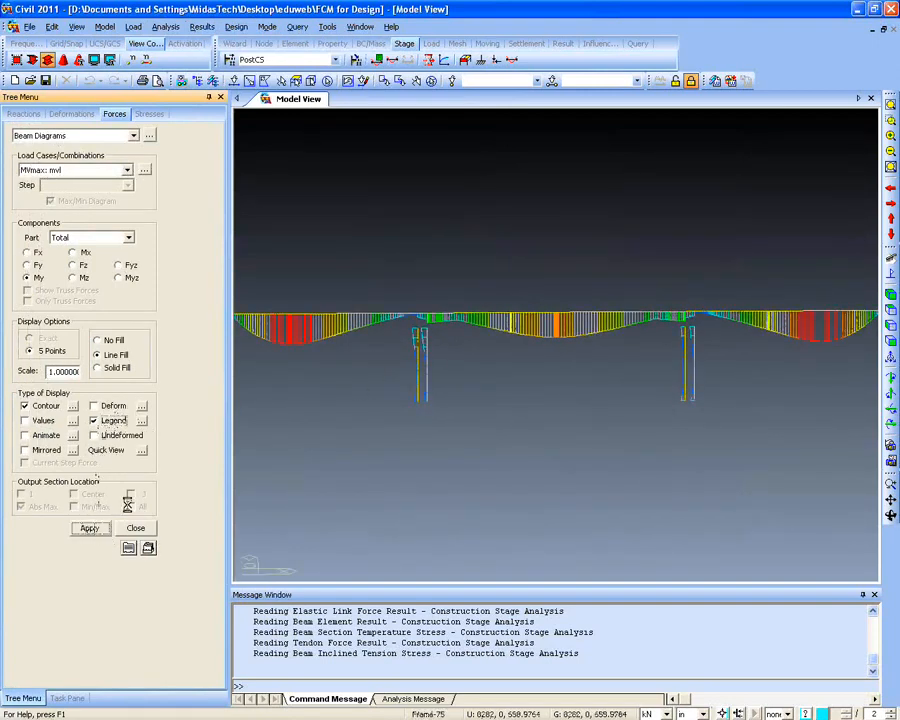
pyautogui.moveTo(384, 422); pyautogui.dragTo(412, 385, button='middle')
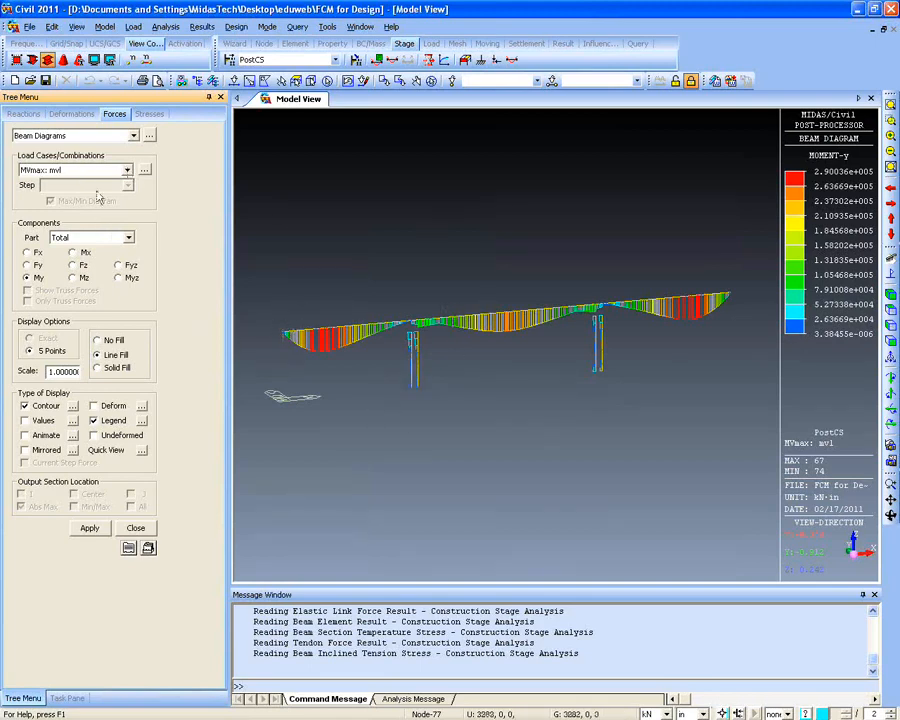
# Display the My beam diagram for the MVmin: mvl load case and inspect the moments around the first pier
pyautogui.click(127, 170)
pyautogui.click(75, 200)
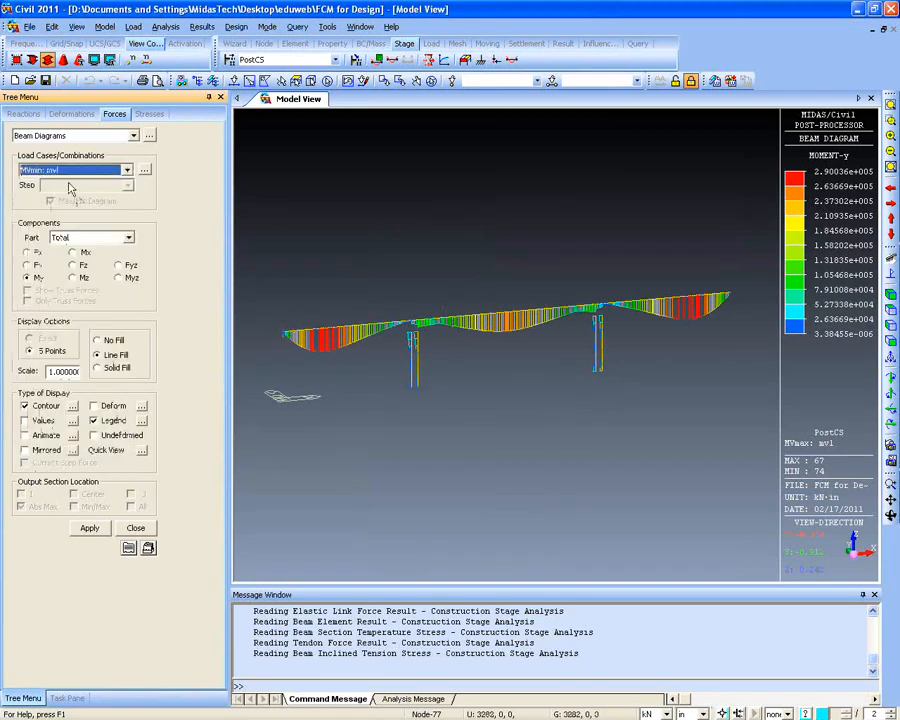
pyautogui.click(90, 527)
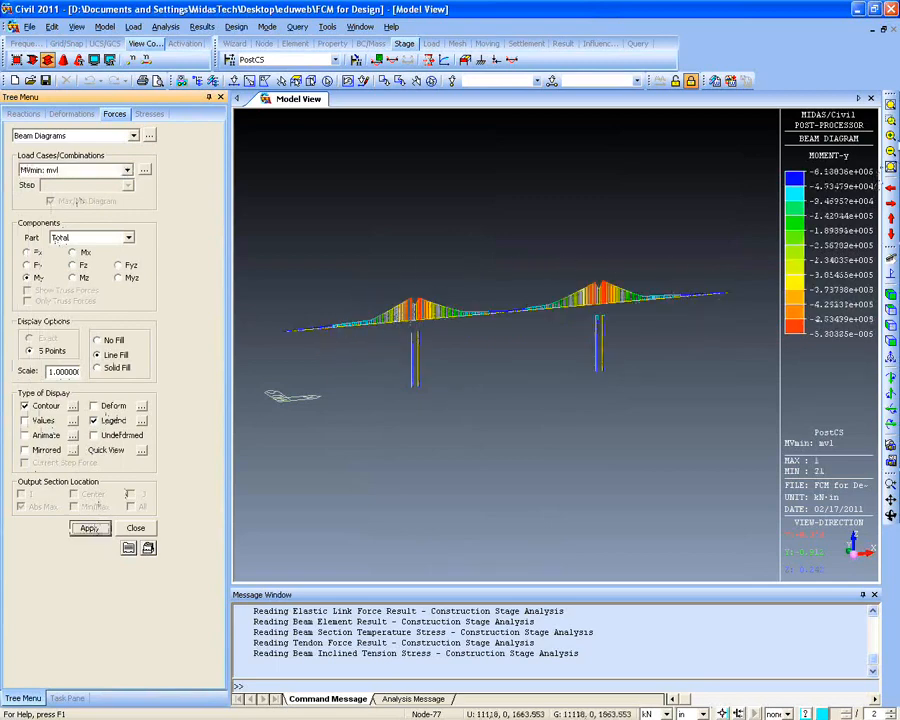
pyautogui.click(891, 118)
pyautogui.moveTo(354, 207); pyautogui.dragTo(500, 370)
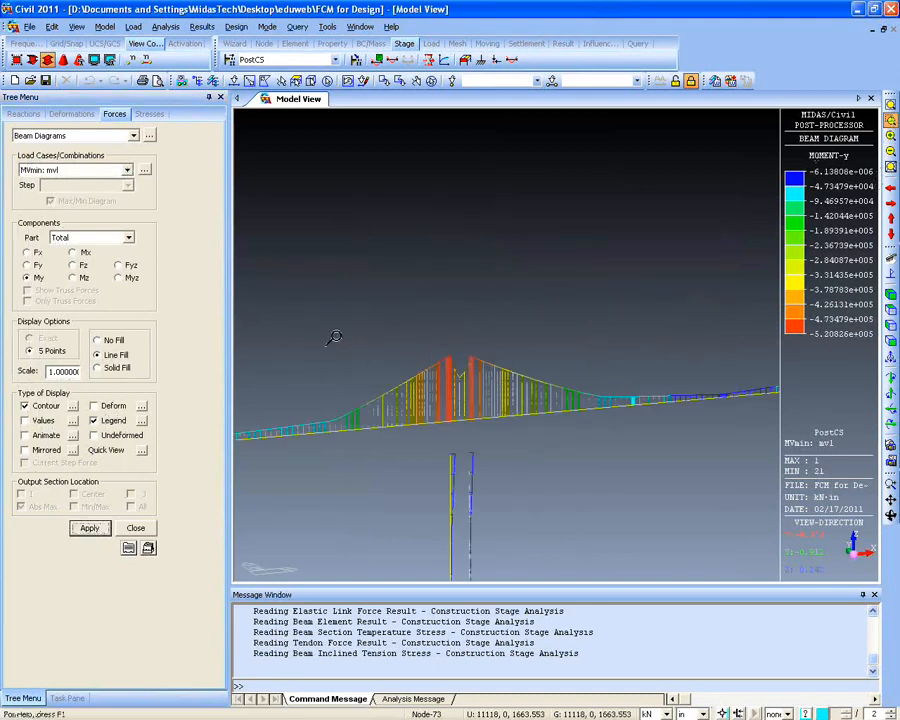
pyautogui.click(891, 105)
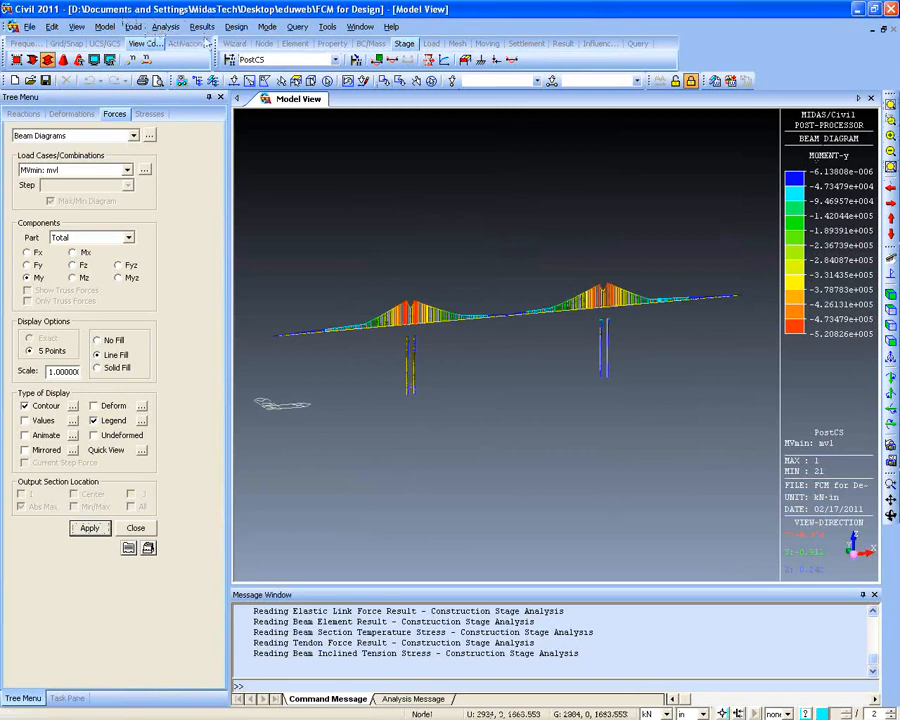
# Display the Sig-xx(Axial) Beam Stresses (PSC) at section Position 1 for the MVmin: mvl load case
pyautogui.click(202, 26)
pyautogui.moveTo(224, 112)
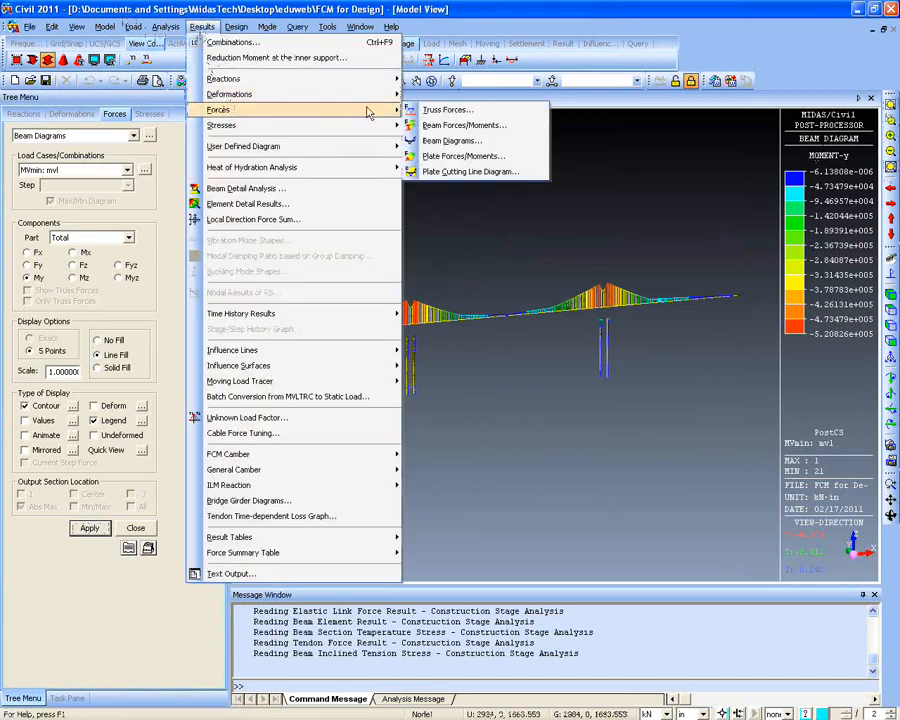
pyautogui.moveTo(356, 125)
pyautogui.click(425, 152)
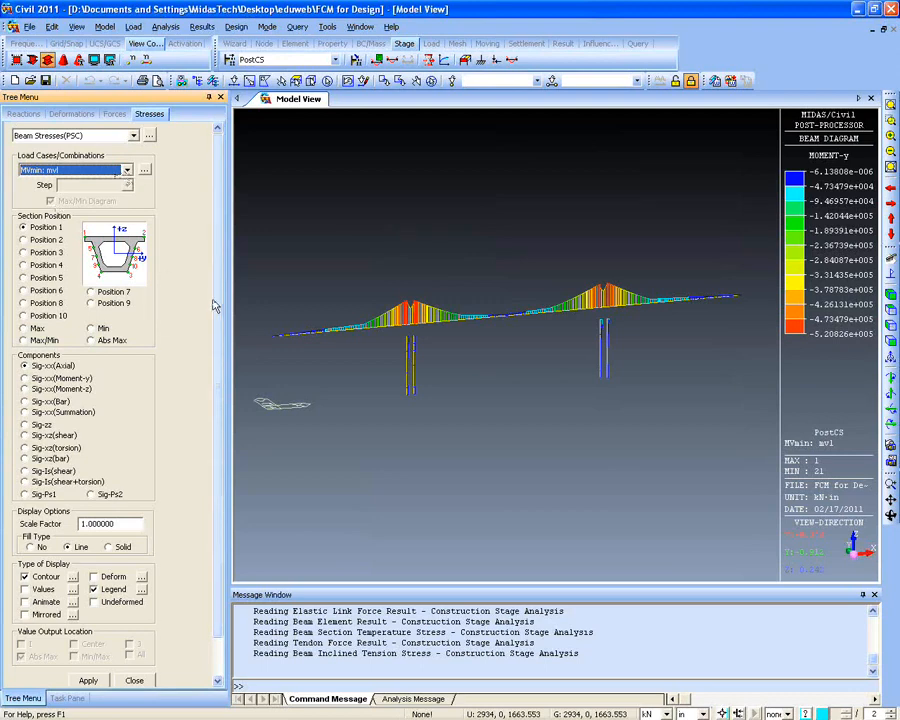
pyautogui.scroll(-2, 118, 455)
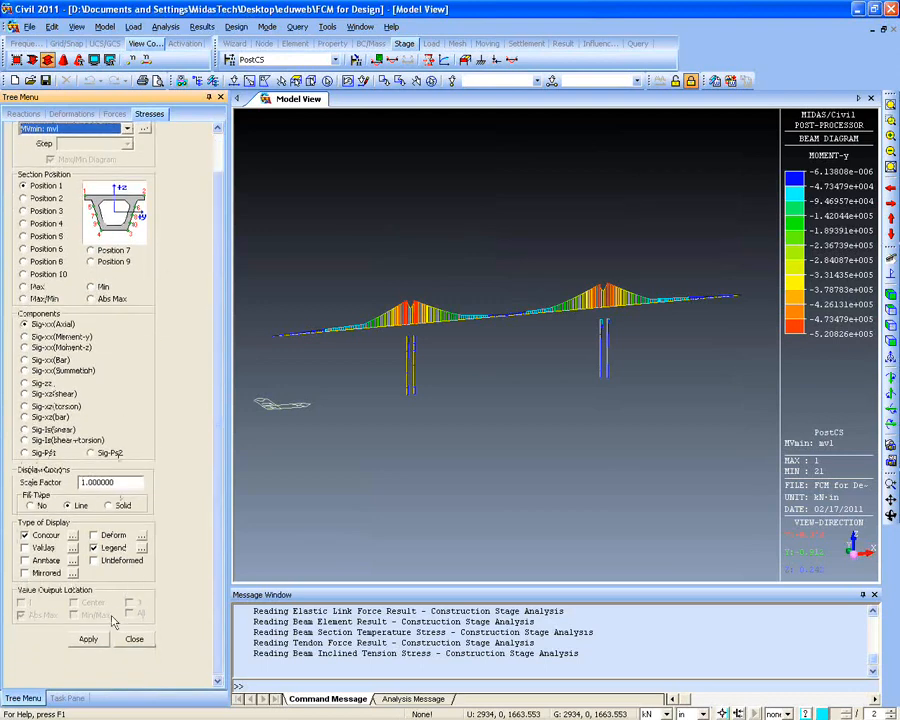
pyautogui.click(88, 639)
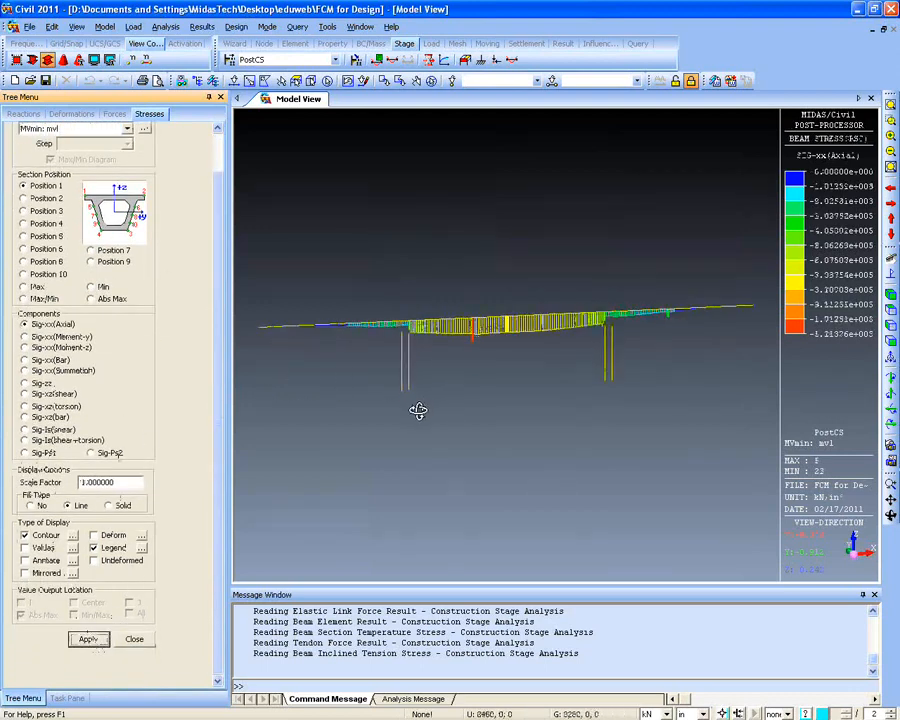
pyautogui.keyDown('ctrl'); pyautogui.moveTo(418, 411); pyautogui.dragTo(442, 394, button='middle'); pyautogui.keyUp('ctrl')
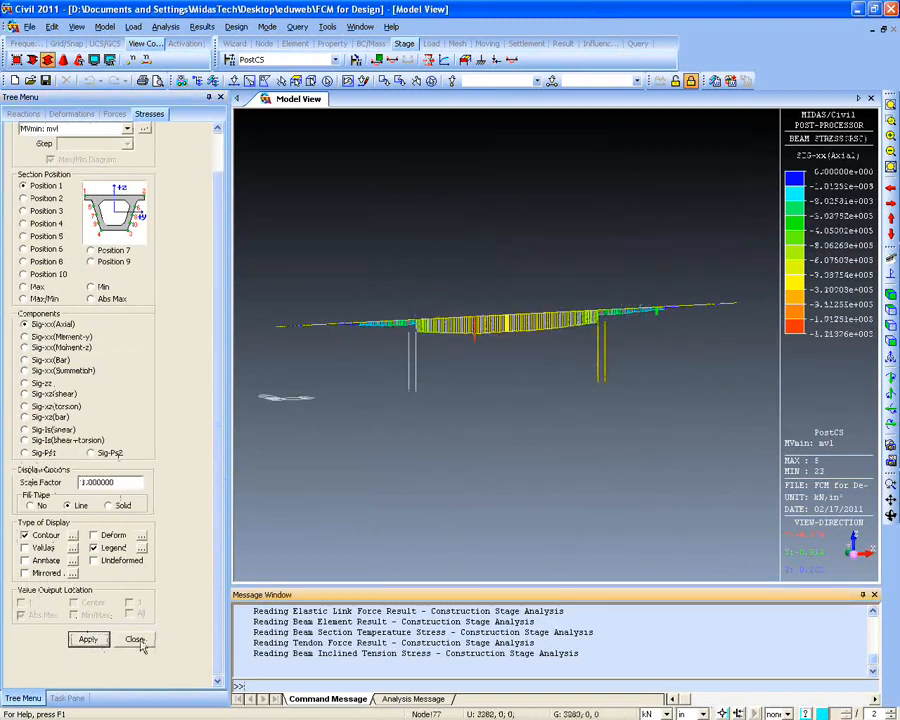
# Switch the PSC beam stress diagram to the Sig-xx(Summation) component, inspect it from other angles and close the stress settings
pyautogui.click(24, 323)
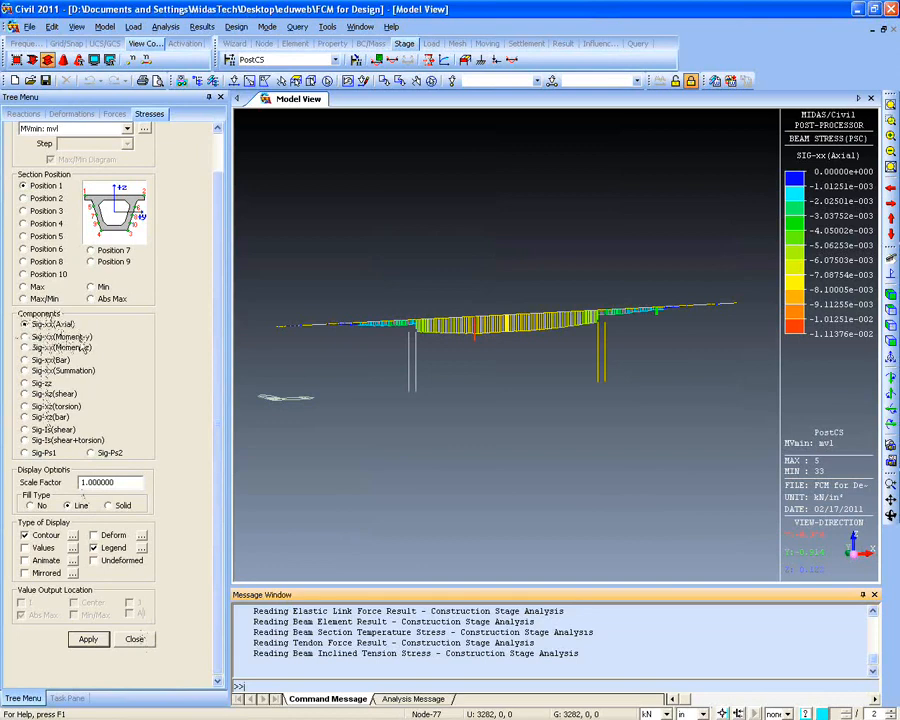
pyautogui.click(60, 370)
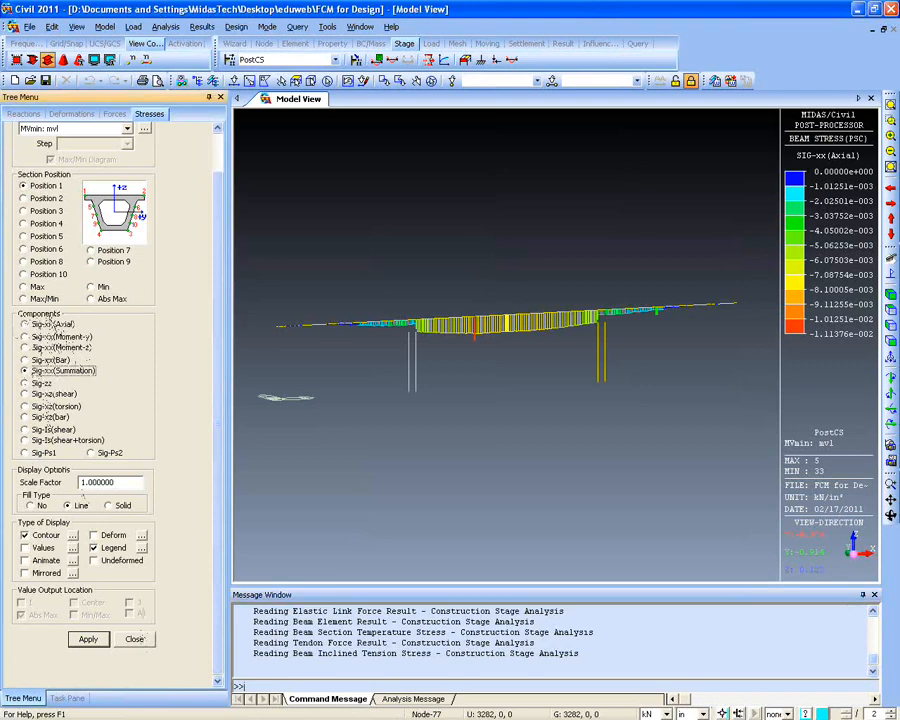
pyautogui.click(86, 640)
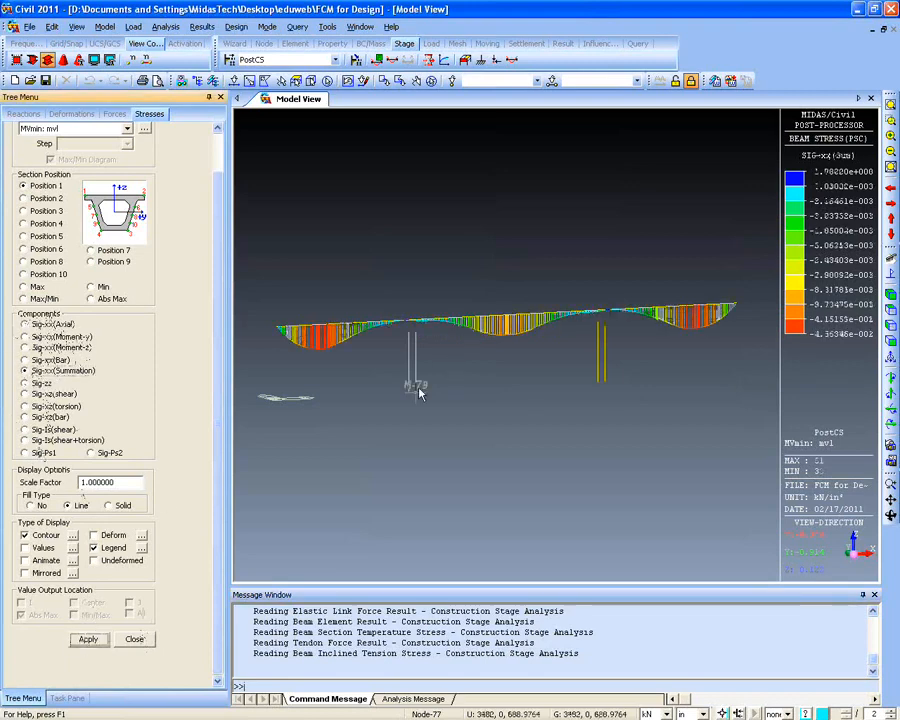
pyautogui.moveTo(414, 384)
pyautogui.keyDown('ctrl'); pyautogui.mouseDown(button='middle')
pyautogui.moveTo(402, 386)
pyautogui.moveTo(407, 397)
pyautogui.mouseUp(button='middle'); pyautogui.keyUp('ctrl')
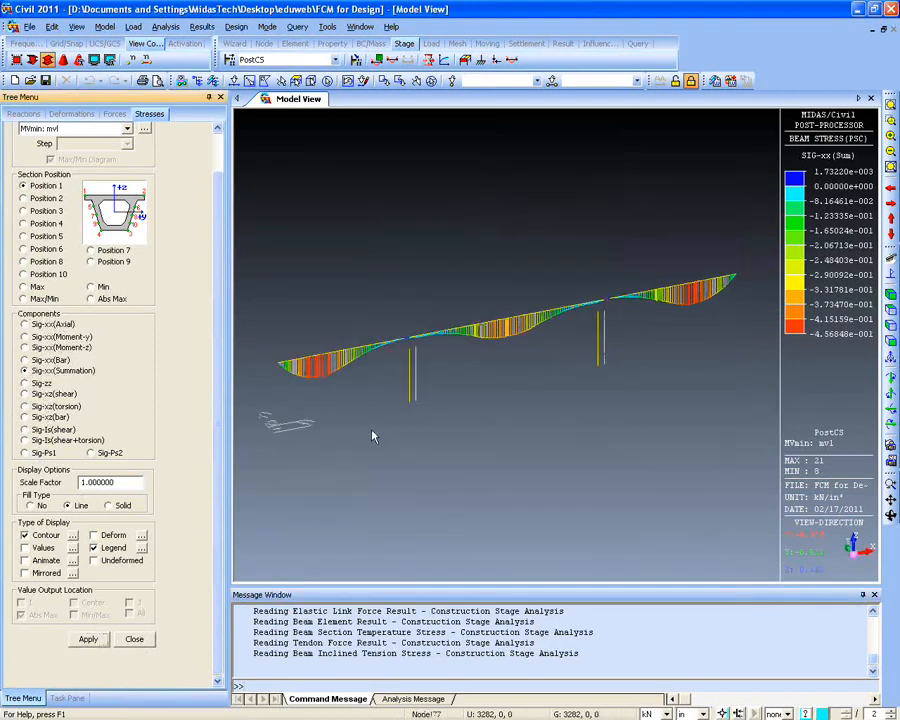
pyautogui.keyDown('ctrl'); pyautogui.moveTo(372, 435); pyautogui.dragTo(334, 424, button='middle'); pyautogui.keyUp('ctrl')
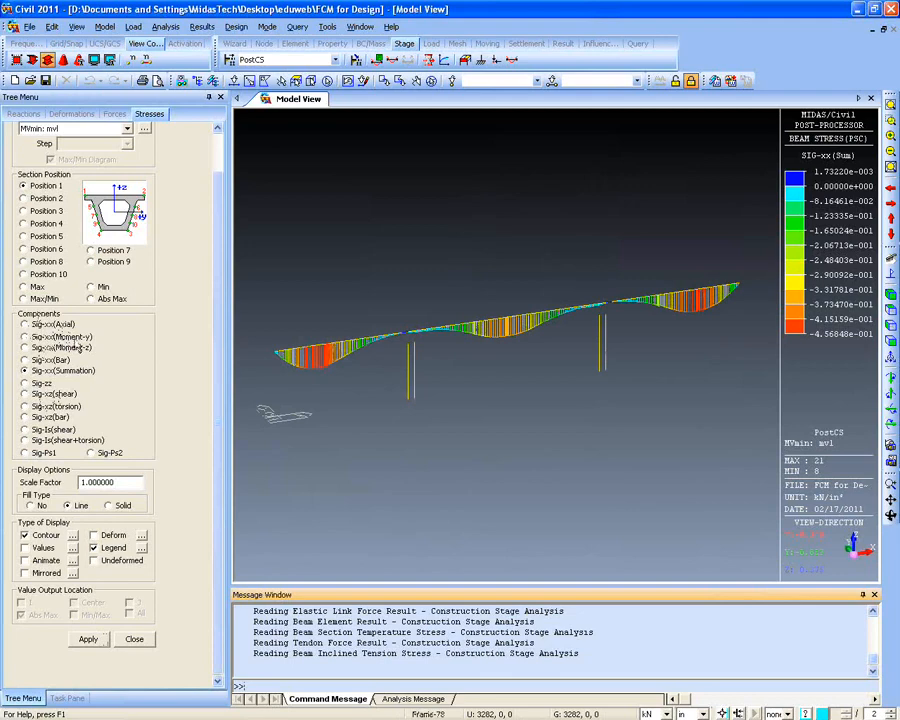
pyautogui.click(134, 640)
# Clear the stress results from the view and return to the plain bridge model with its full section shapes
pyautogui.click(203, 27)
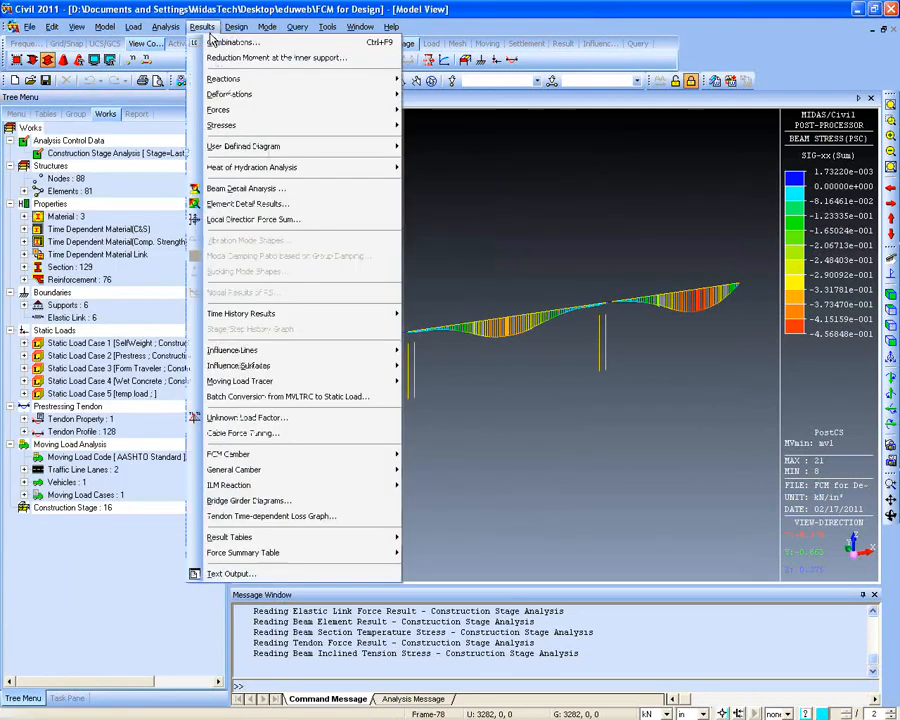
pyautogui.moveTo(300, 146)
pyautogui.click(505, 145)
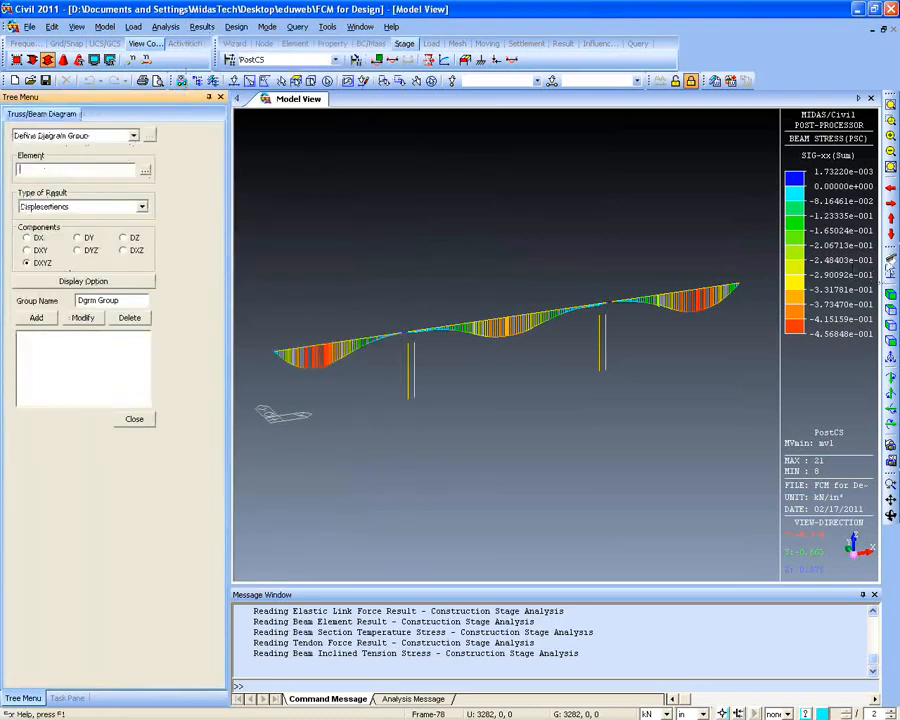
pyautogui.click(889, 262)
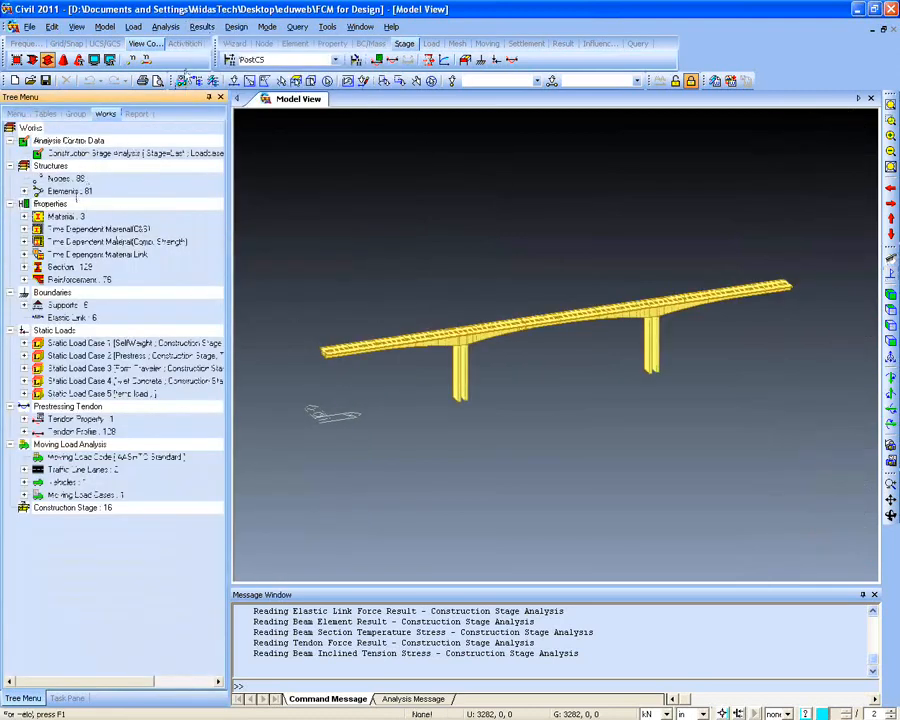
# Start defining a user-defined diagram group with Beam Forces/Moments as the type of result
pyautogui.click(201, 26)
pyautogui.moveTo(300, 146)
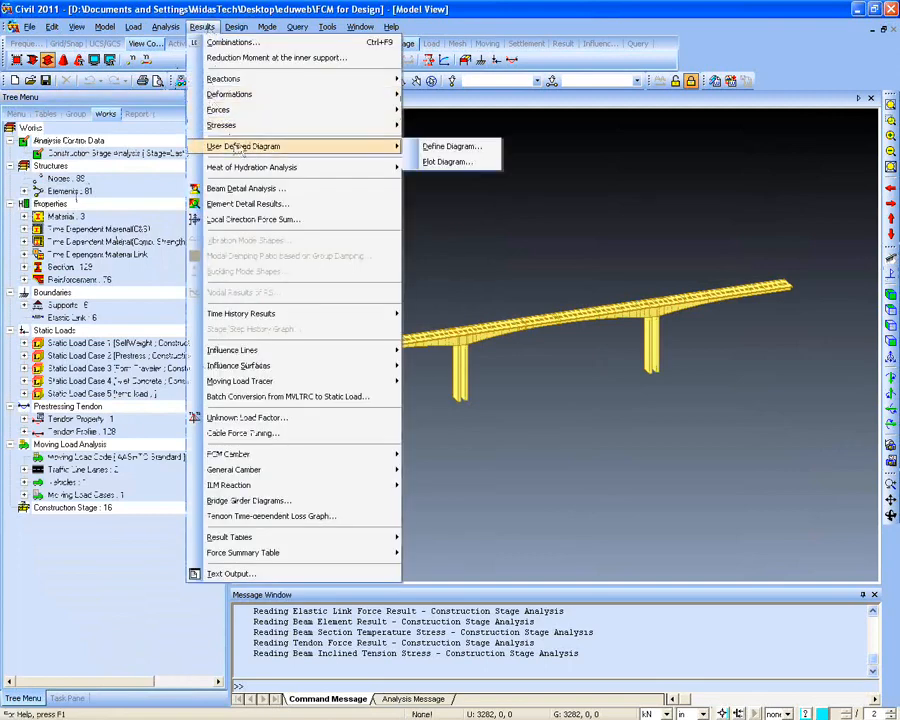
pyautogui.click(450, 147)
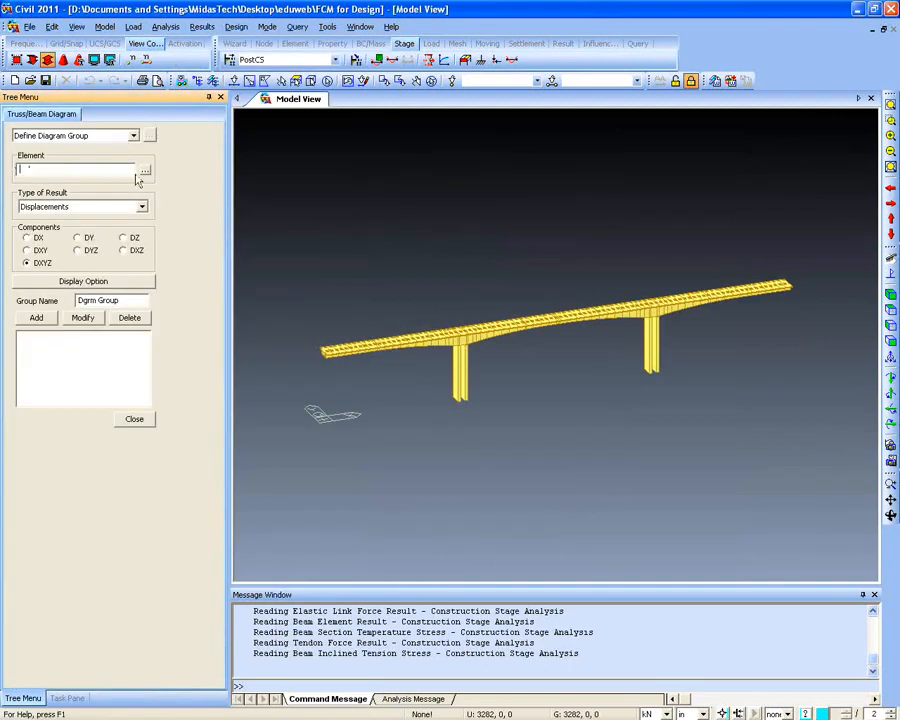
pyautogui.click(110, 203)
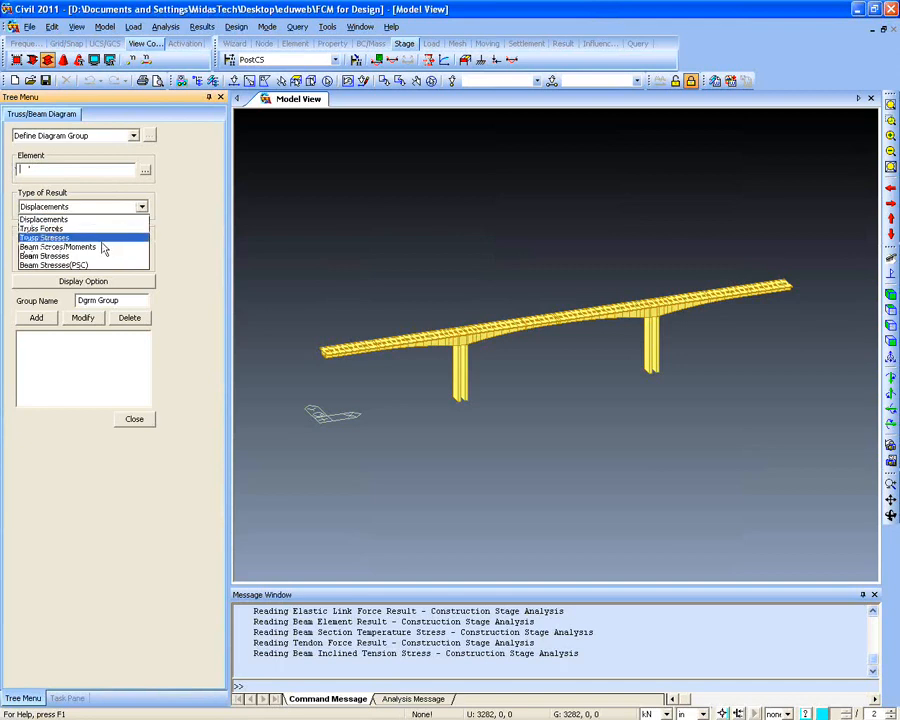
pyautogui.click(91, 256)
pyautogui.click(114, 204)
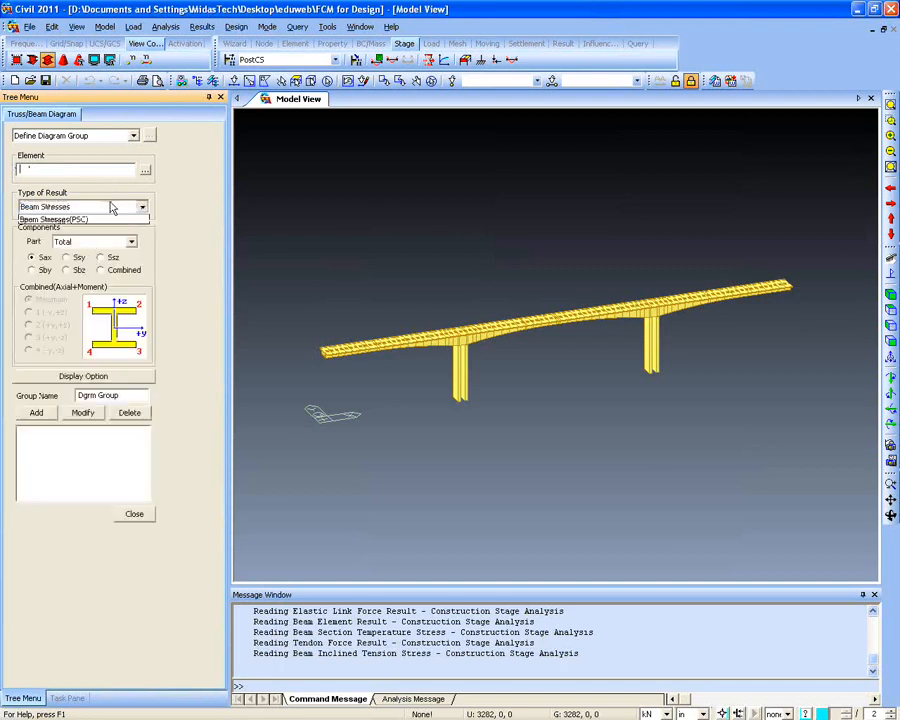
pyautogui.click(118, 243)
pyautogui.click(107, 167)
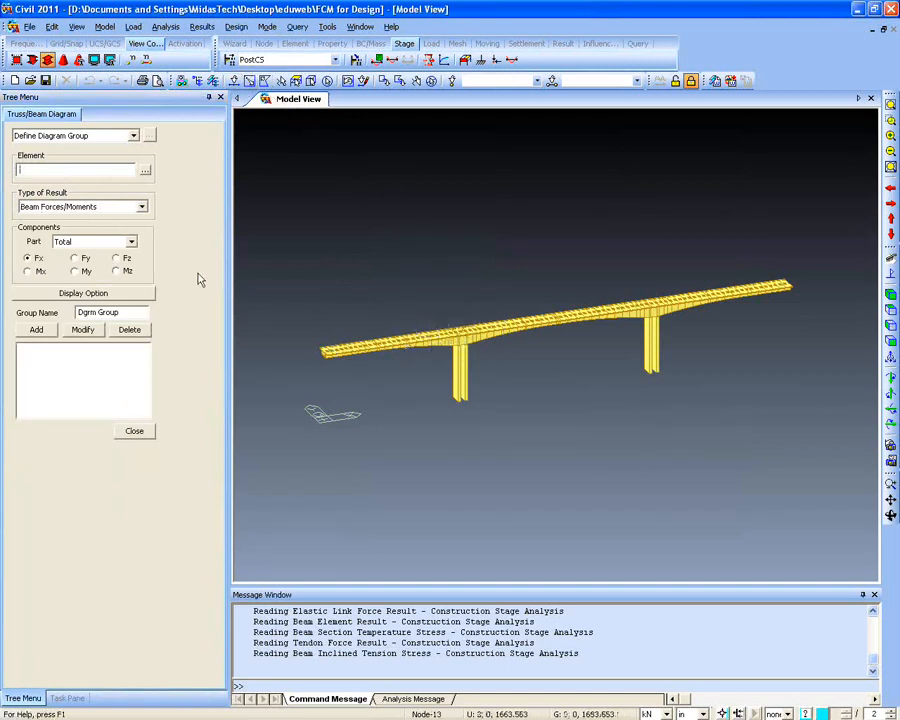
# Assign the elements of the BridgeGirder structure group to the diagram group definition
pyautogui.click(145, 172)
pyautogui.moveTo(460, 280); pyautogui.dragTo(405, 265)
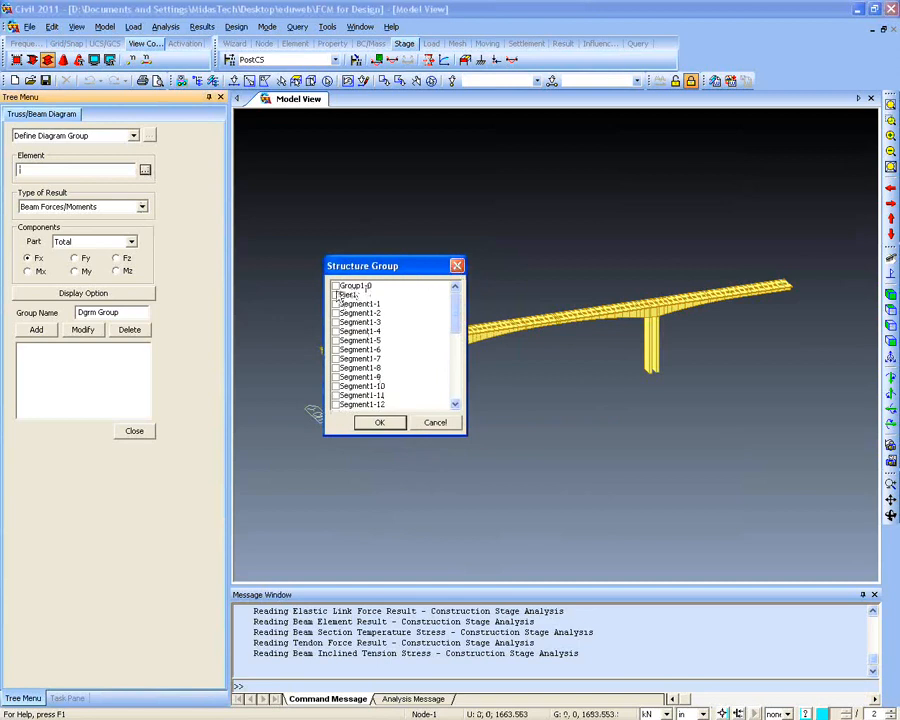
pyautogui.scroll(-8, 441, 318)
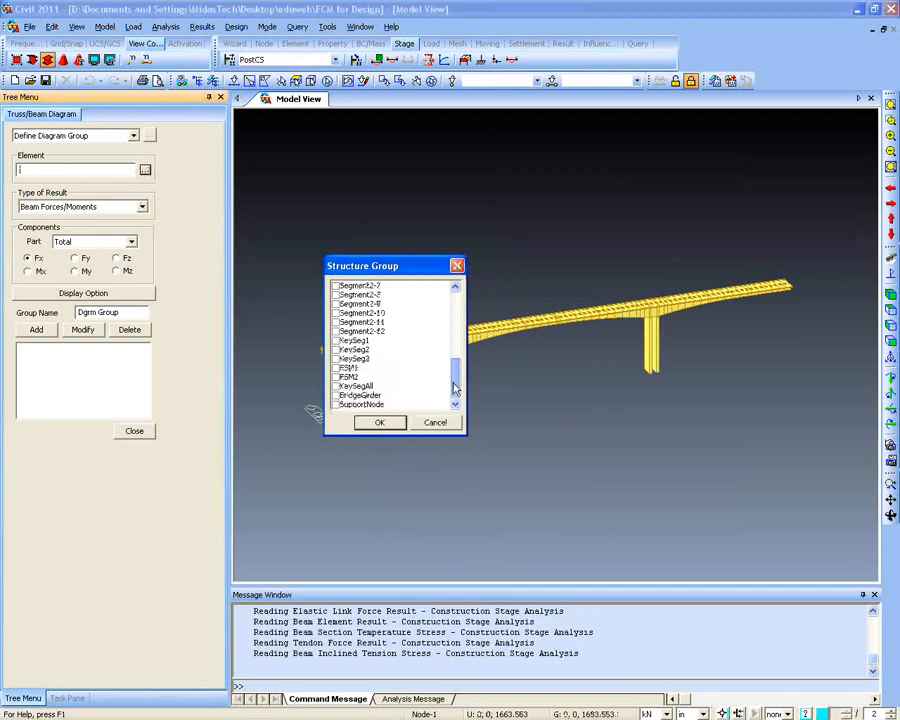
pyautogui.click(335, 395)
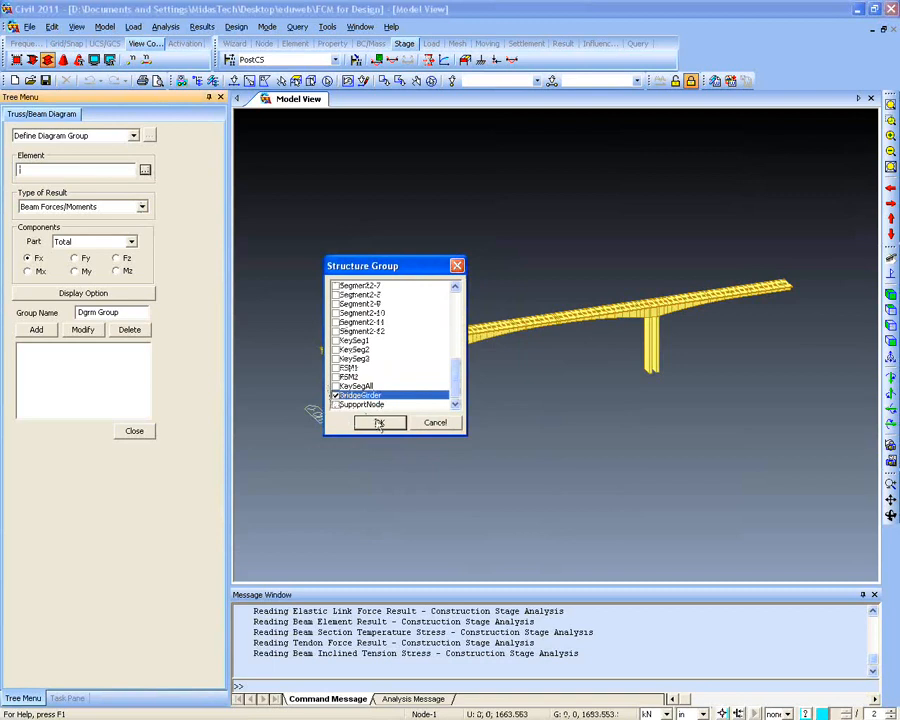
pyautogui.click(379, 424)
pyautogui.keyDown('ctrl'); pyautogui.moveTo(448, 380); pyautogui.dragTo(362, 333, button='middle'); pyautogui.keyUp('ctrl')
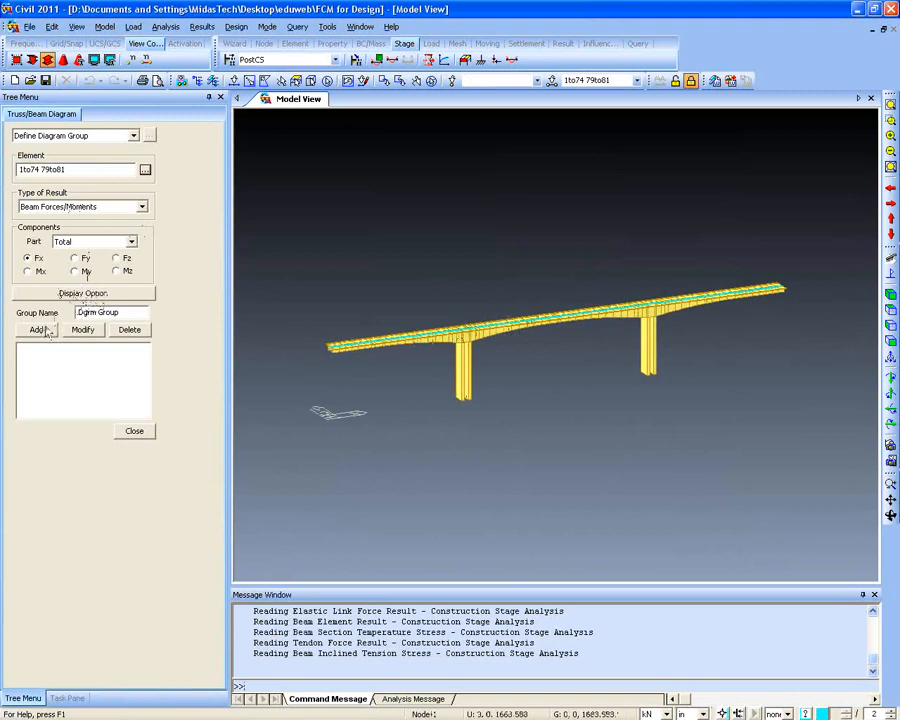
# Add the diagram group with the My component under the name brddiag, enable it and close the definition
pyautogui.press('Tab')
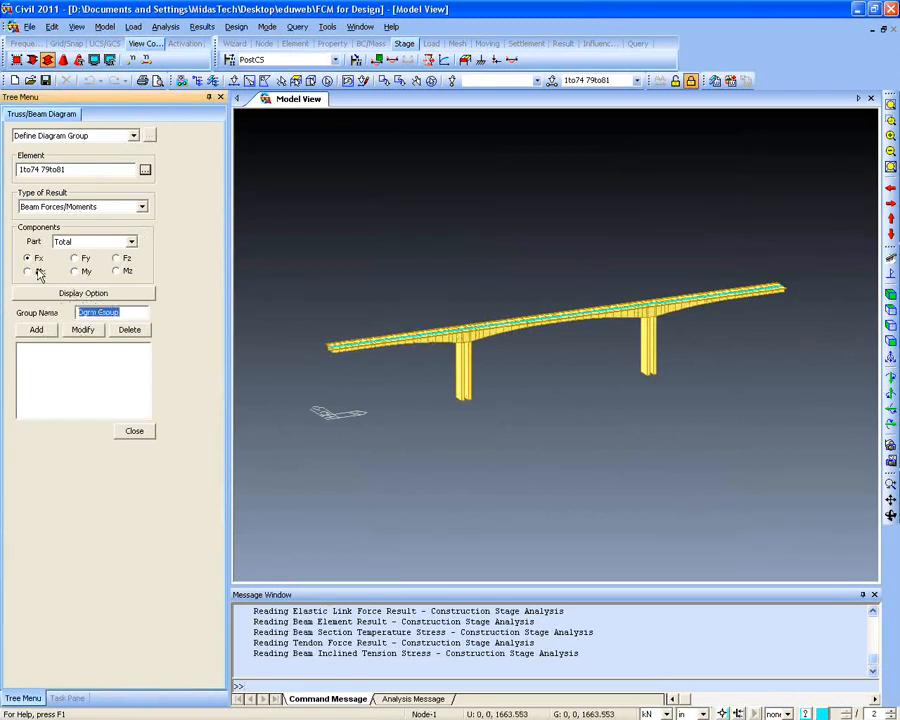
pyautogui.click(78, 271)
pyautogui.write('bridding')
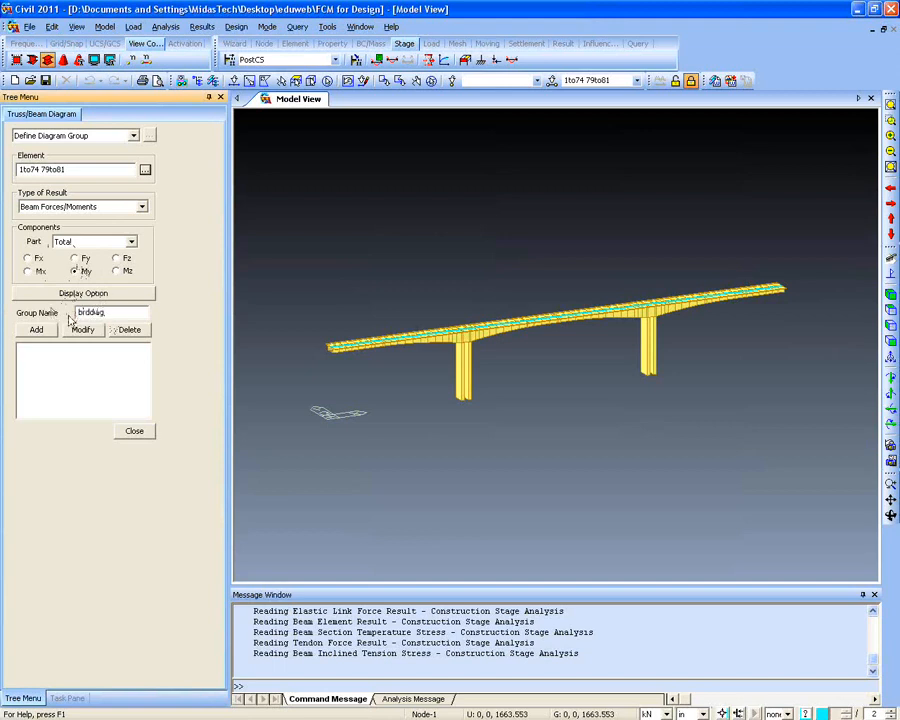
pyautogui.write('iag')
pyautogui.click(36, 329)
pyautogui.click(21, 348)
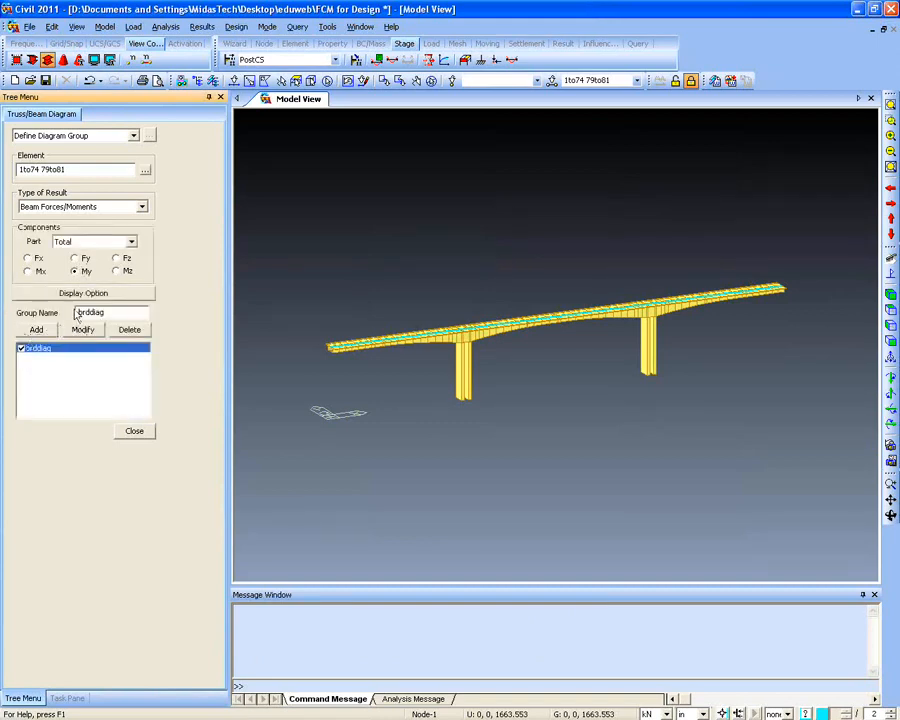
pyautogui.click(137, 431)
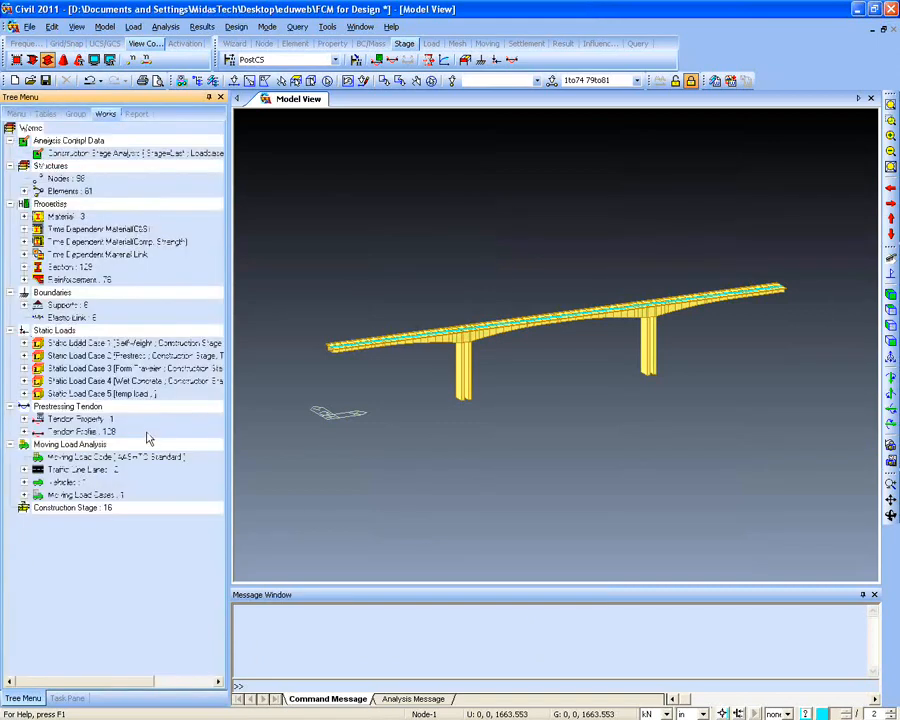
# Plot the brddiag diagram group for the MVmin: mvl load case and inspect its values near the second pier
pyautogui.click(201, 26)
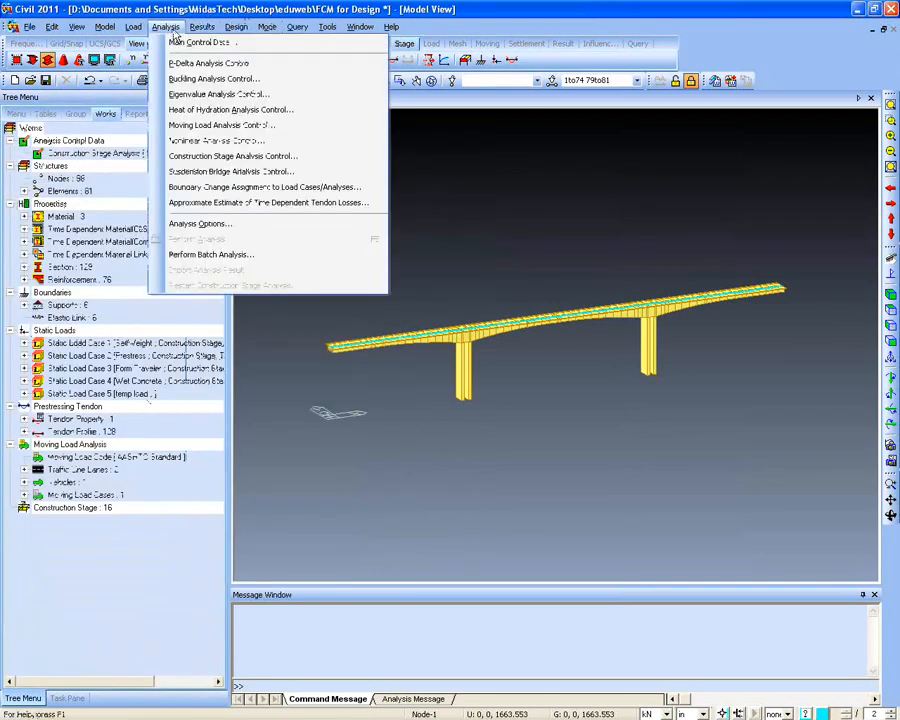
pyautogui.moveTo(250, 152)
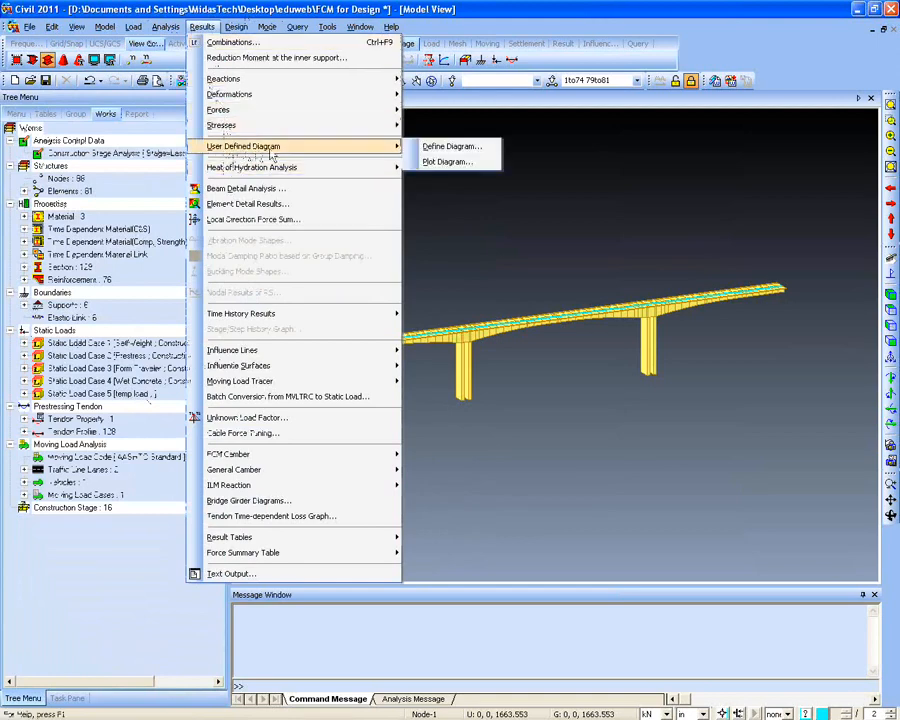
pyautogui.click(440, 163)
pyautogui.click(23, 227)
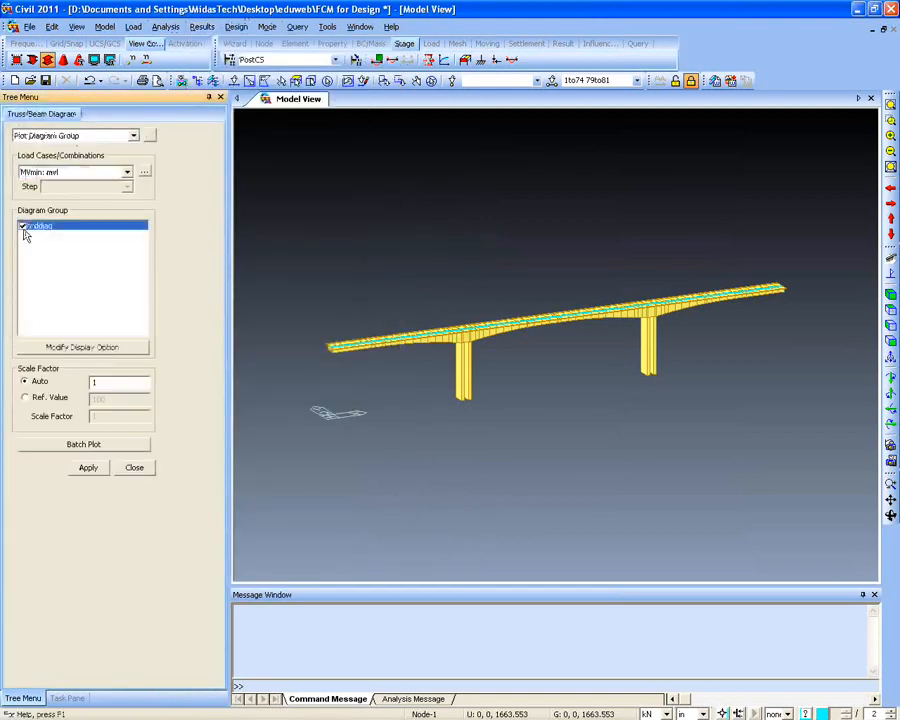
pyautogui.click(89, 469)
pyautogui.keyDown('ctrl'); pyautogui.moveTo(421, 454); pyautogui.dragTo(426, 384, button='middle'); pyautogui.keyUp('ctrl')
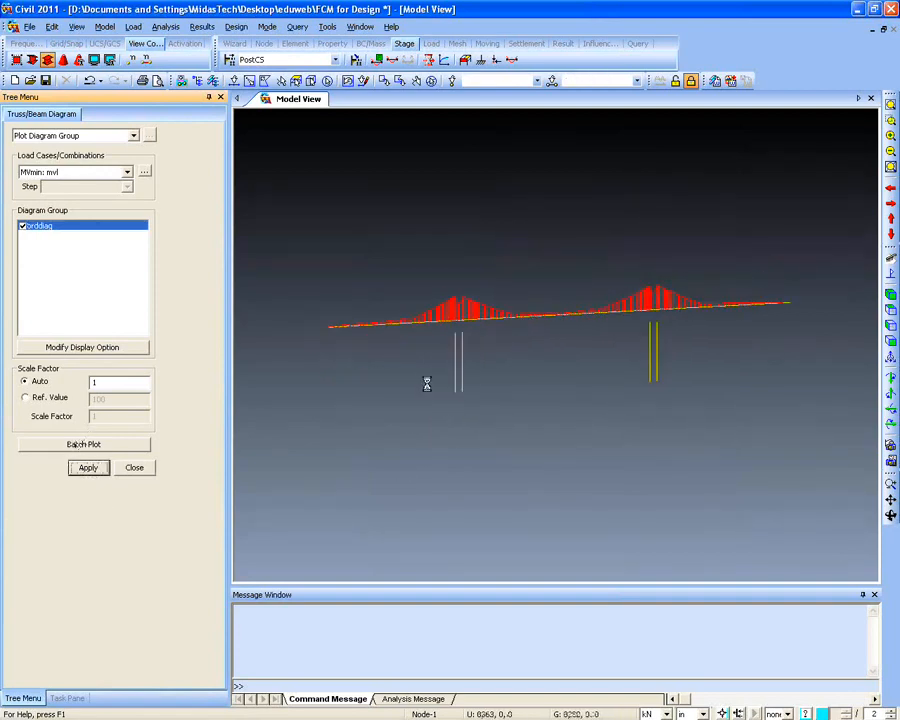
pyautogui.click(891, 119)
pyautogui.moveTo(533, 260); pyautogui.dragTo(667, 333)
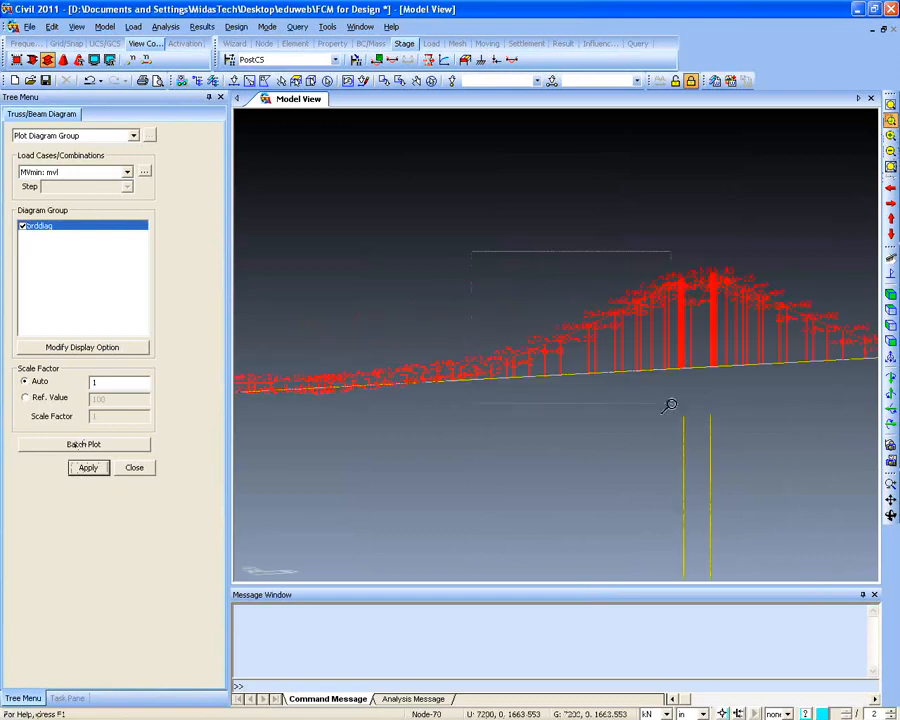
# Review the plotted brddiag moment diagram up close and over the whole bridge, and close the diagram plotting
pyautogui.keyDown('ctrl'); pyautogui.moveTo(666, 404); pyautogui.dragTo(452, 376, button='middle'); pyautogui.keyUp('ctrl')
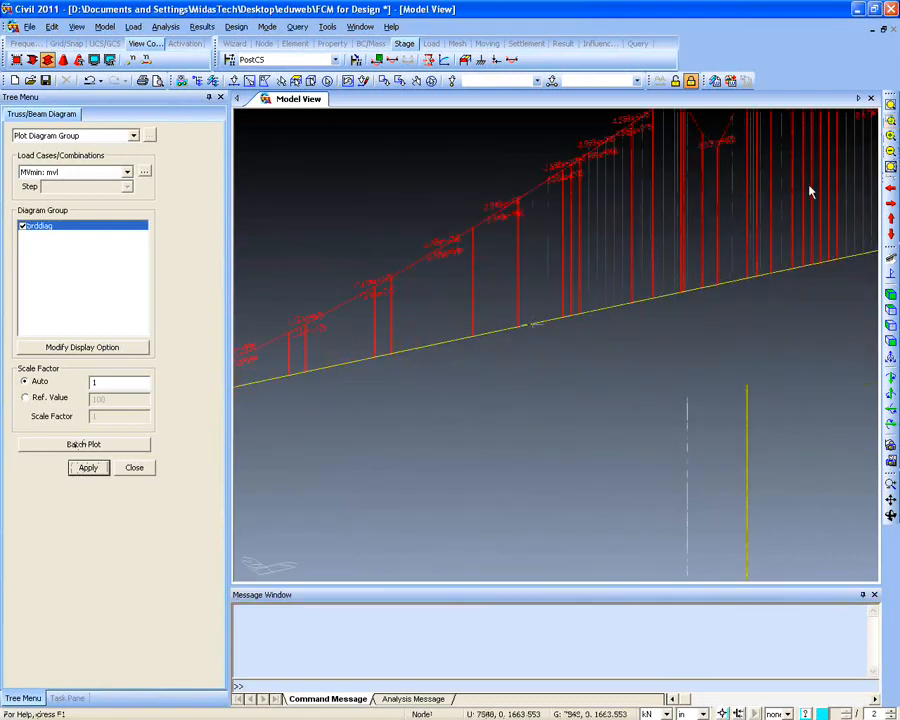
pyautogui.click(891, 104)
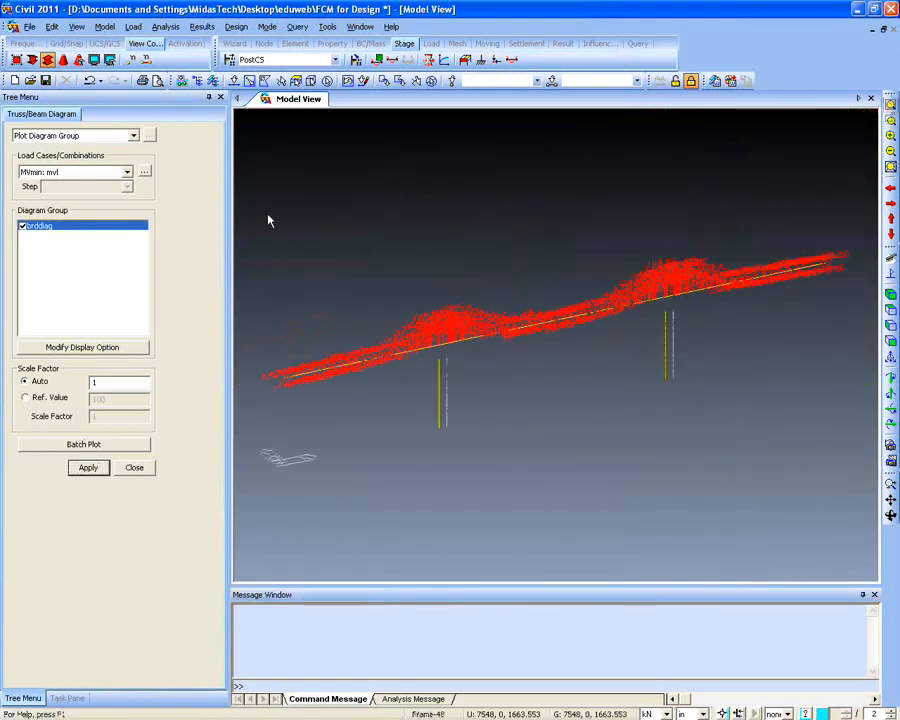
pyautogui.click(50, 348)
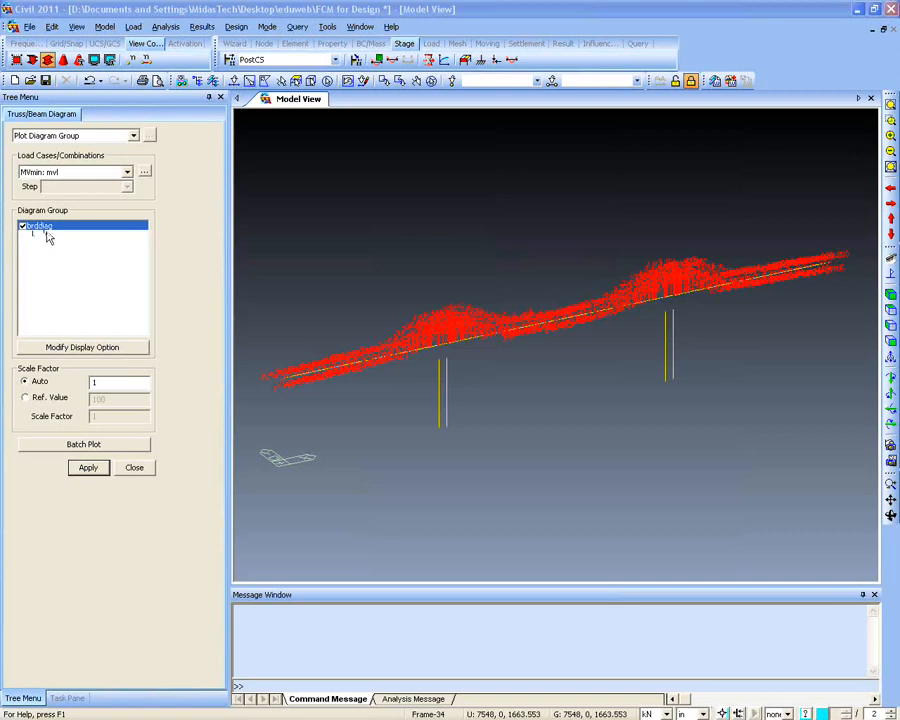
pyautogui.click(134, 467)
# Start defining another user-defined diagram group with Beam Forces/Moments as the type of result and Fz as the component
pyautogui.click(202, 26)
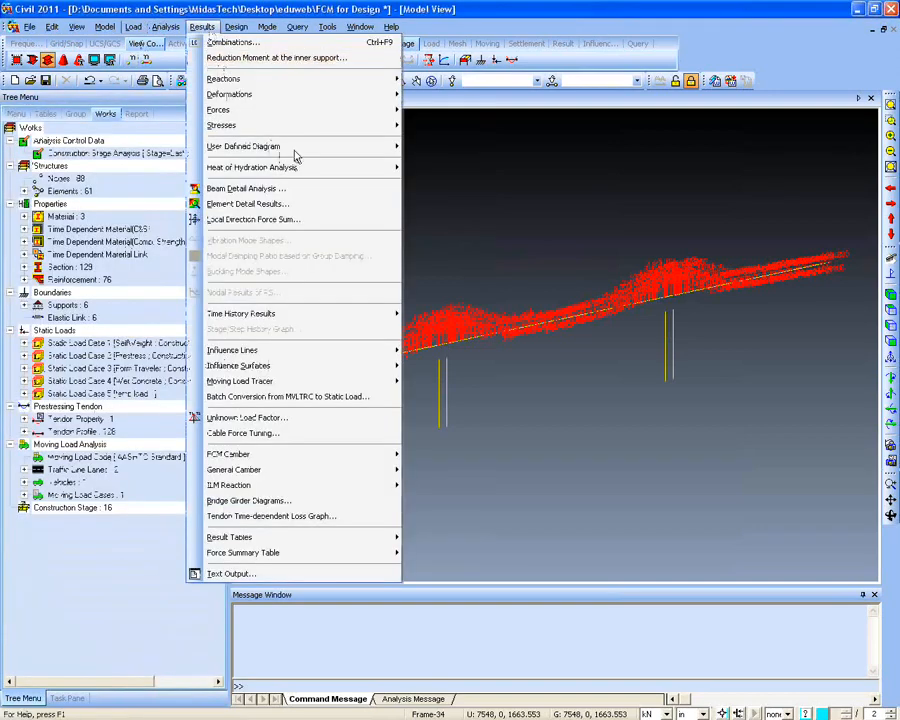
pyautogui.moveTo(300, 147)
pyautogui.click(440, 146)
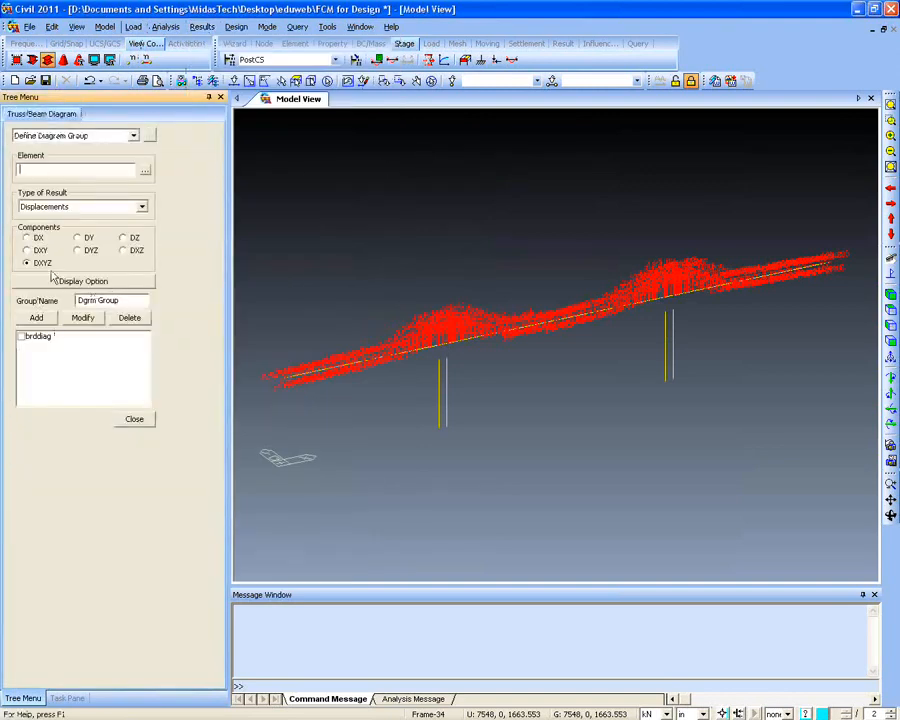
pyautogui.click(80, 206)
pyautogui.click(72, 250)
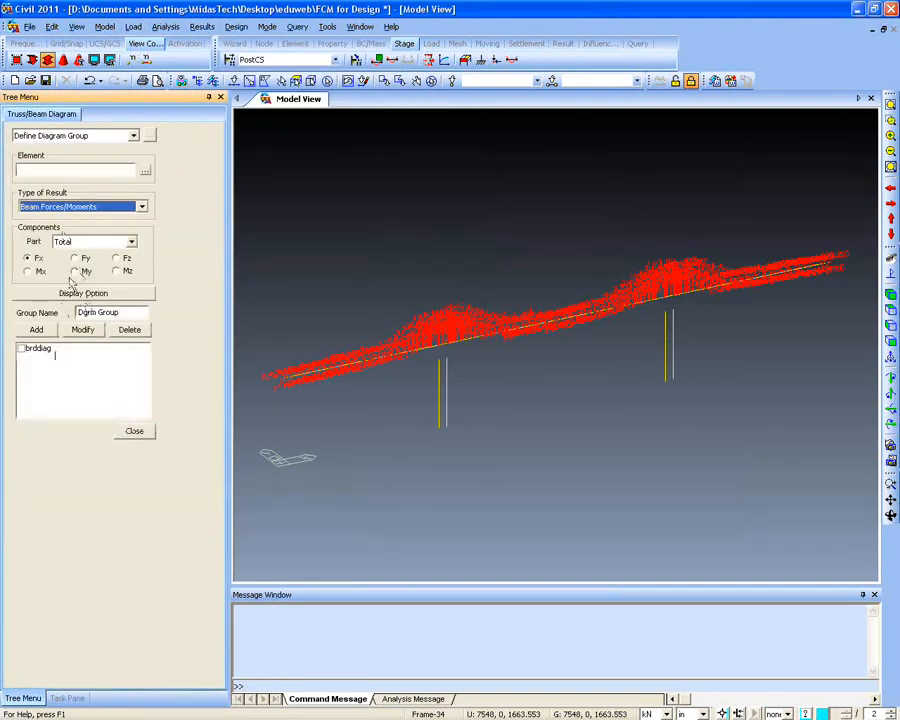
pyautogui.click(126, 260)
# Assign the BridgeGirder structure group's elements to the Fz diagram group definition
pyautogui.click(145, 171)
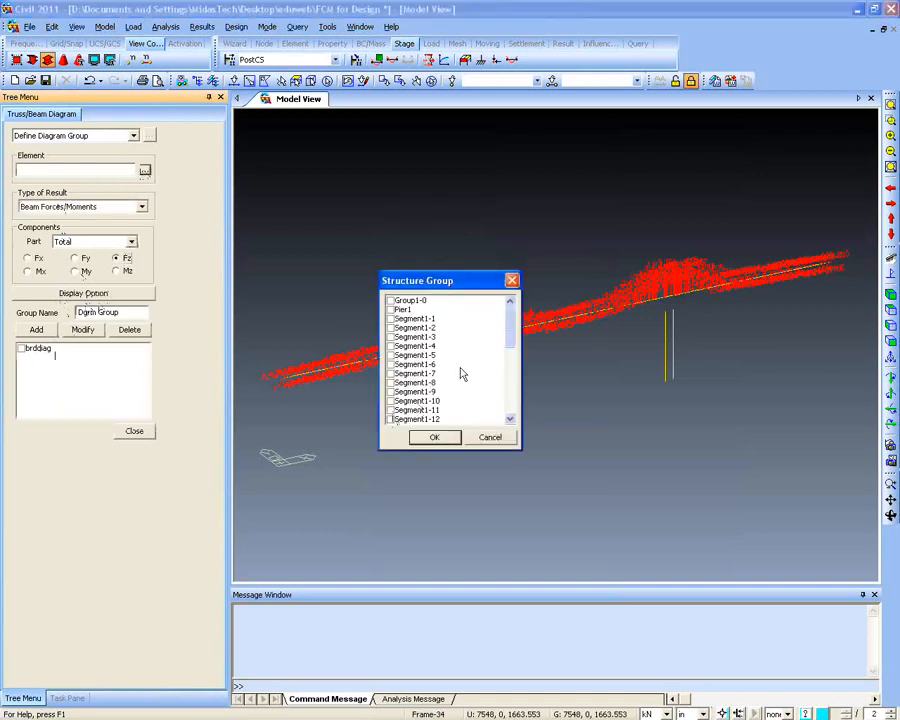
pyautogui.moveTo(512, 335); pyautogui.dragTo(496, 416)
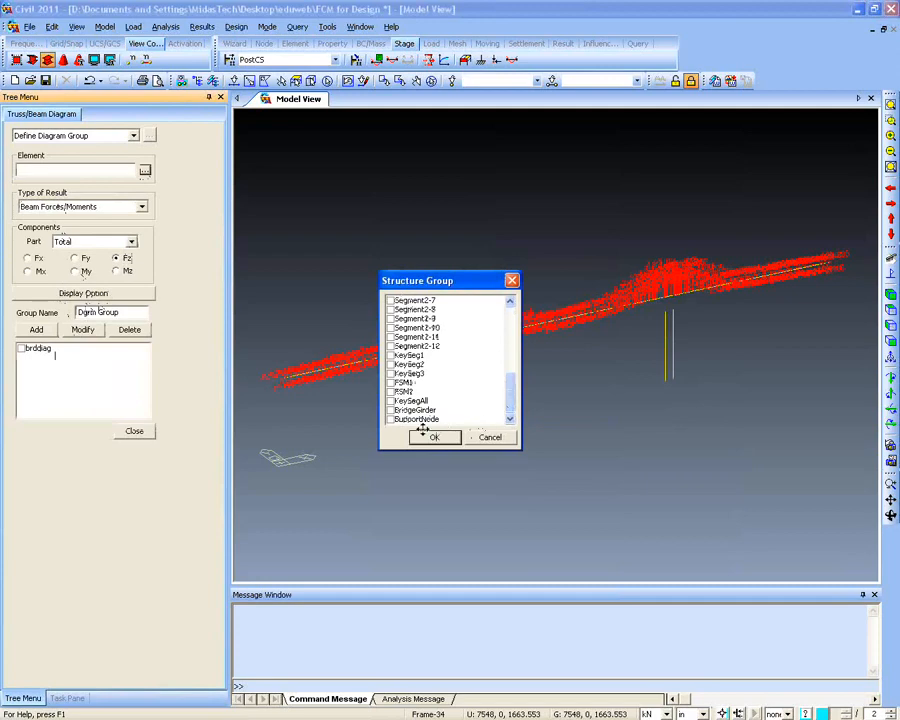
pyautogui.click(392, 411)
pyautogui.click(424, 438)
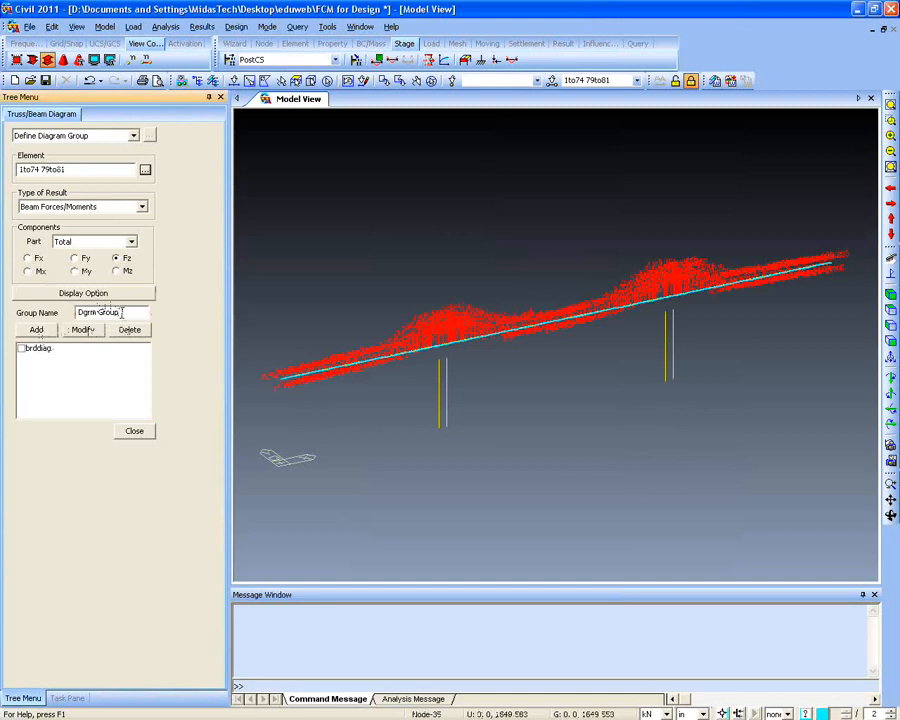
# Add the Fz diagram group under the name shear and close the definition
pyautogui.moveTo(121, 313); pyautogui.dragTo(78, 313)
pyautogui.write('shear')
pyautogui.click(43, 333)
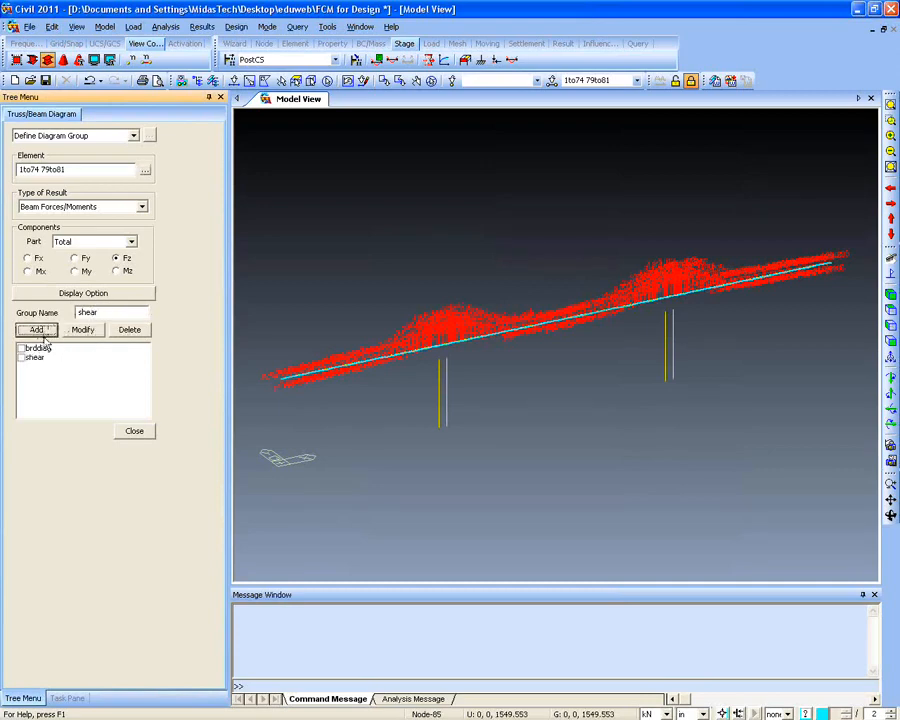
pyautogui.click(134, 431)
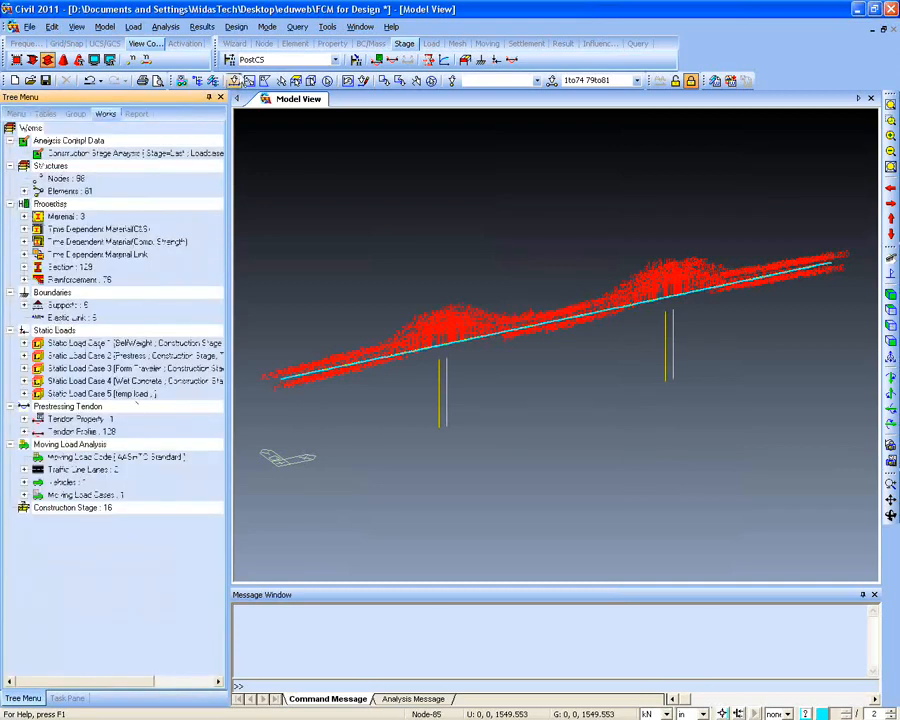
# Plot the brddiag and shear diagram groups together for the MVmin: mvl load case
pyautogui.click(210, 30)
pyautogui.moveTo(307, 153)
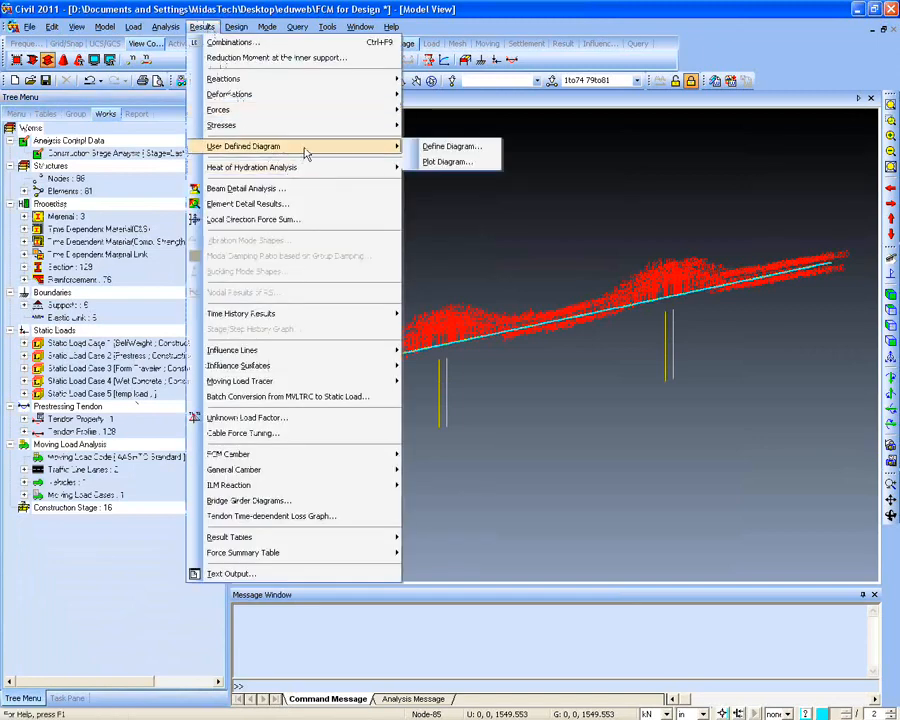
pyautogui.click(460, 162)
pyautogui.click(23, 235)
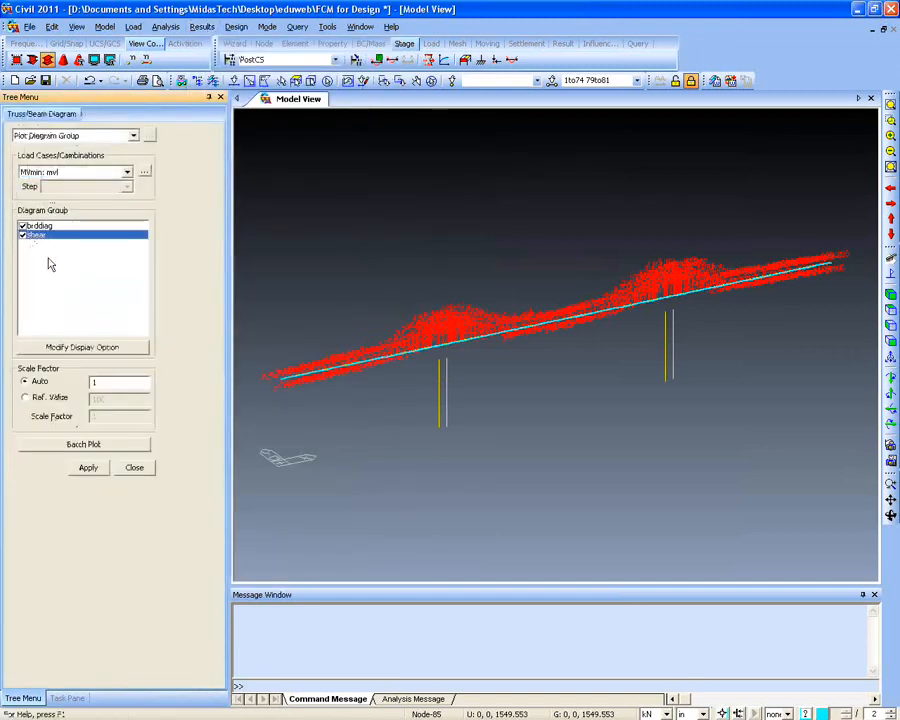
pyautogui.click(88, 467)
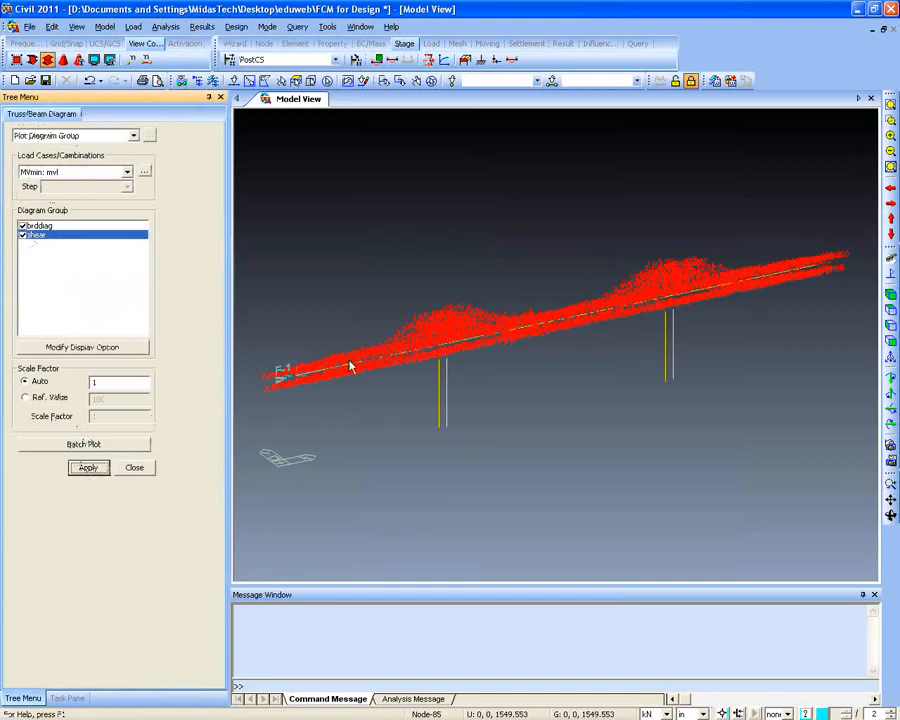
# Examine the combined moment and shear diagrams around the second pier and along the whole bridge
pyautogui.keyDown('ctrl'); pyautogui.moveTo(375, 373); pyautogui.dragTo(380, 382, button='middle'); pyautogui.keyUp('ctrl')
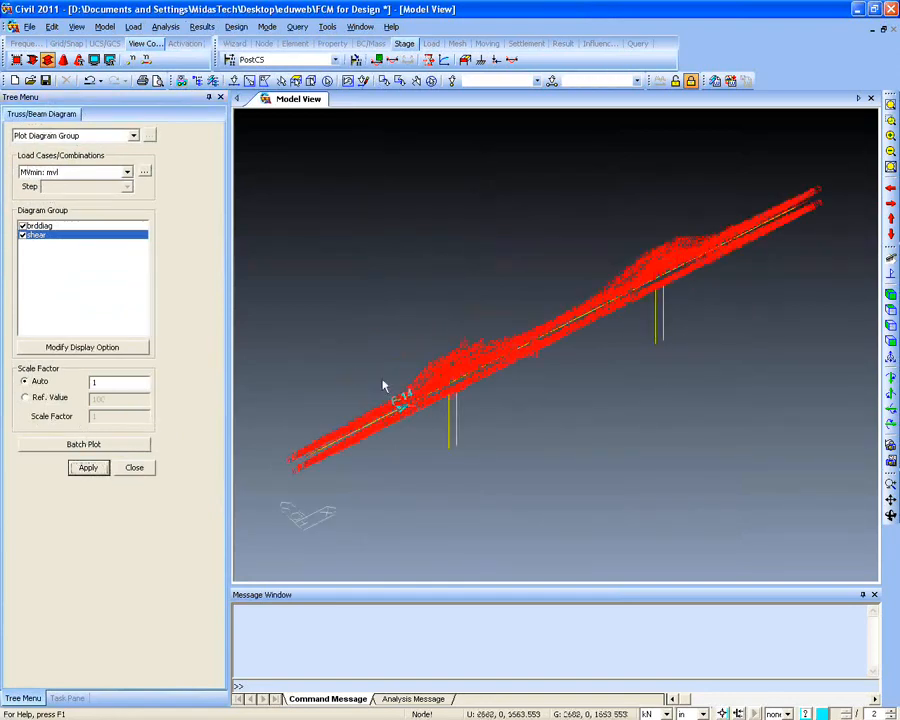
pyautogui.click(890, 119)
pyautogui.moveTo(546, 222); pyautogui.dragTo(706, 334)
pyautogui.moveTo(639, 355)
pyautogui.keyDown('ctrl'); pyautogui.mouseDown(button='middle')
pyautogui.moveTo(635, 338)
pyautogui.moveTo(633, 347)
pyautogui.mouseUp(button='middle'); pyautogui.keyUp('ctrl')
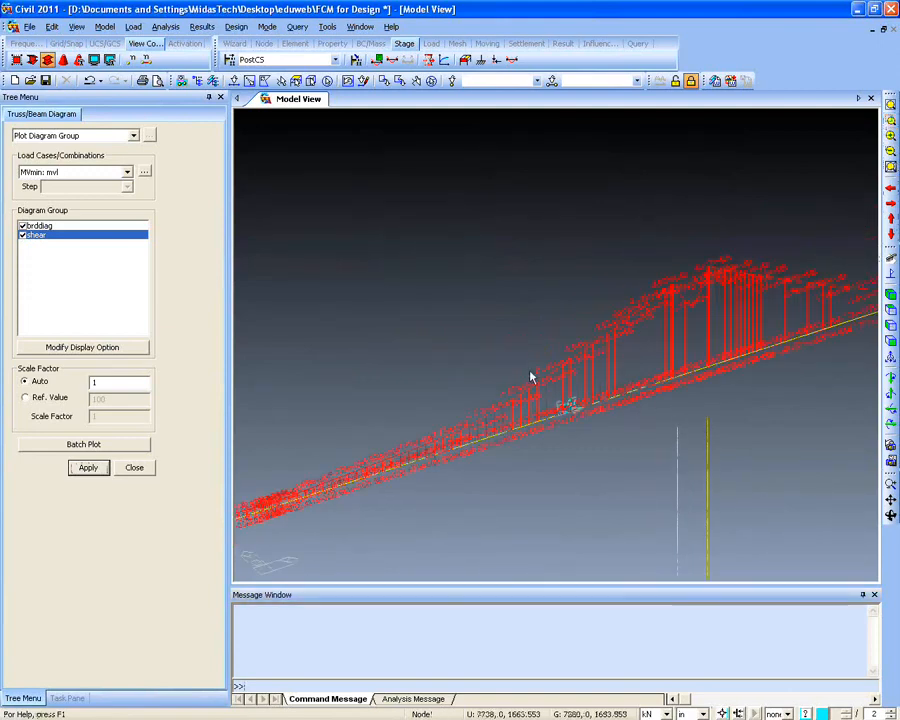
pyautogui.keyDown('ctrl'); pyautogui.moveTo(531, 376); pyautogui.dragTo(749, 269, button='middle'); pyautogui.keyUp('ctrl')
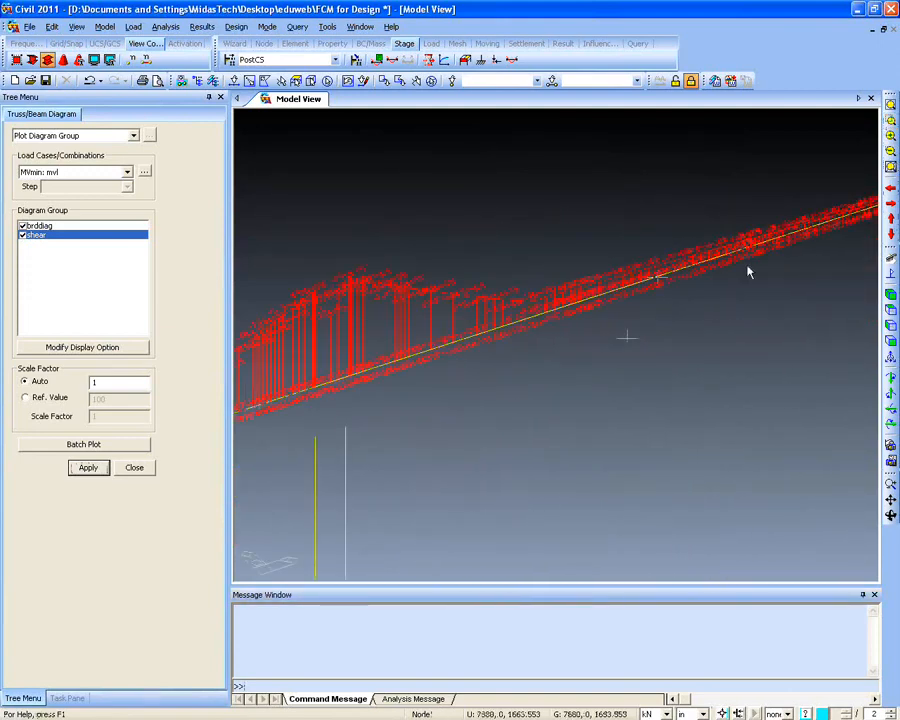
pyautogui.click(888, 294)
pyautogui.keyDown('ctrl'); pyautogui.moveTo(534, 343); pyautogui.dragTo(403, 344, button='middle'); pyautogui.keyUp('ctrl')
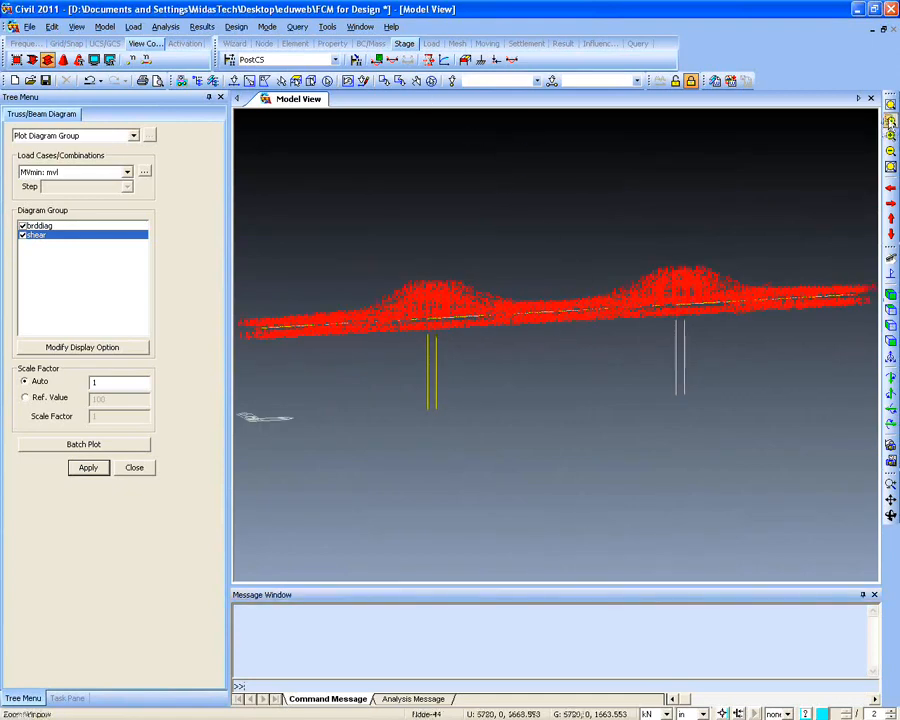
# Read the shear and moment values along the girder around the first pier, and close the diagram plotting
pyautogui.click(890, 120)
pyautogui.moveTo(494, 336); pyautogui.dragTo(468, 337)
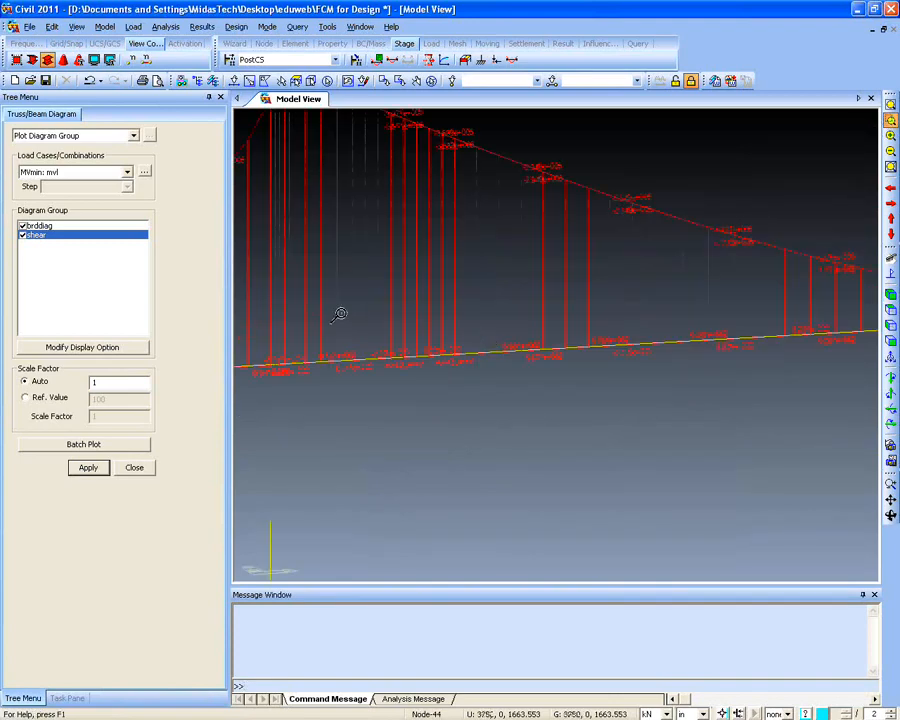
pyautogui.moveTo(340, 314); pyautogui.dragTo(577, 430)
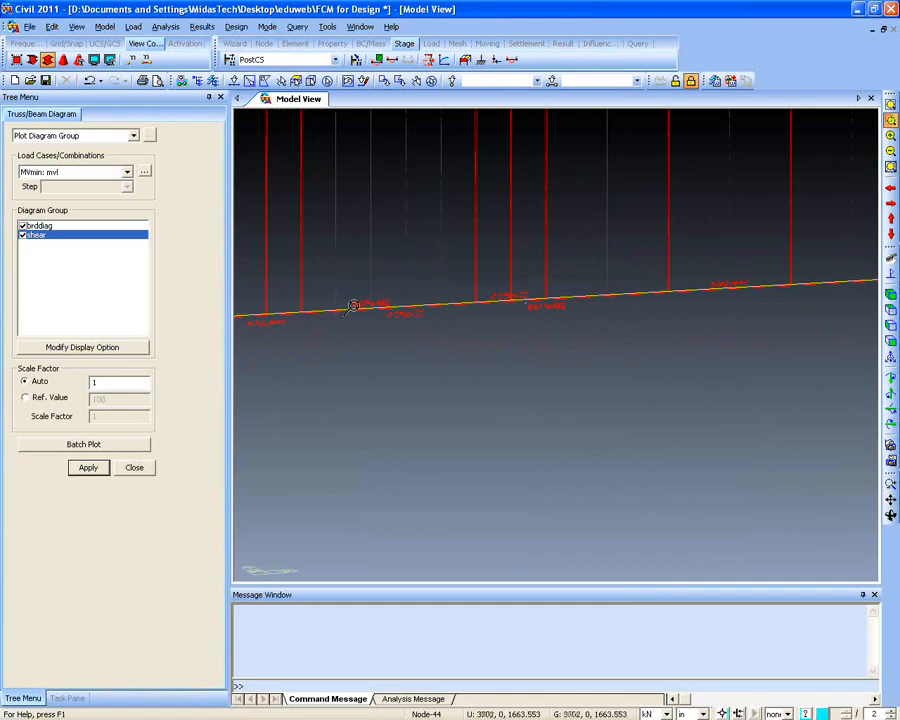
pyautogui.click(890, 105)
pyautogui.moveTo(442, 287); pyautogui.dragTo(566, 376)
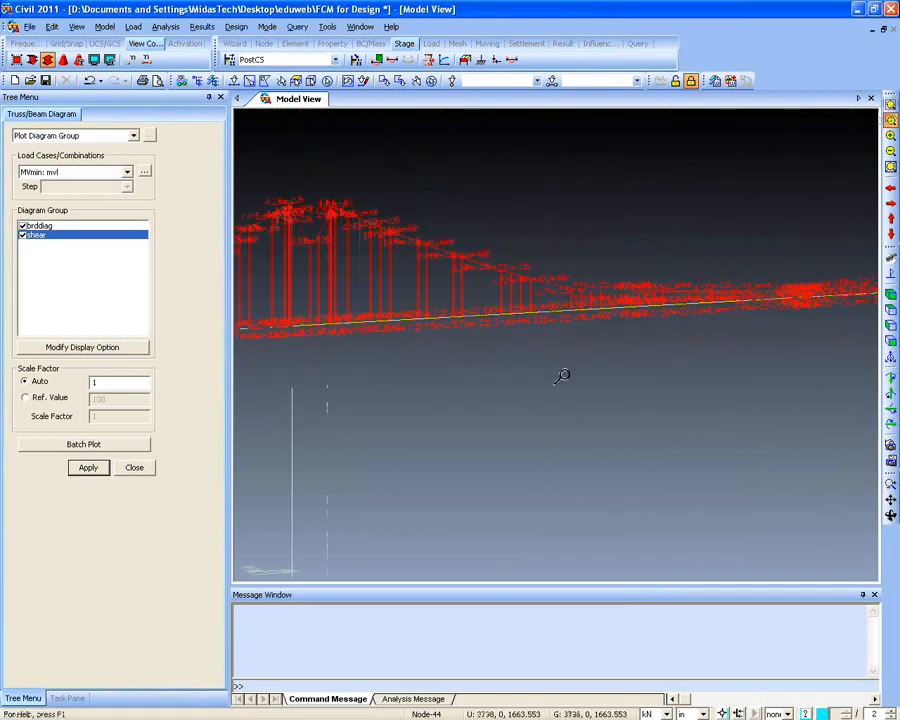
pyautogui.moveTo(450, 275); pyautogui.dragTo(552, 364)
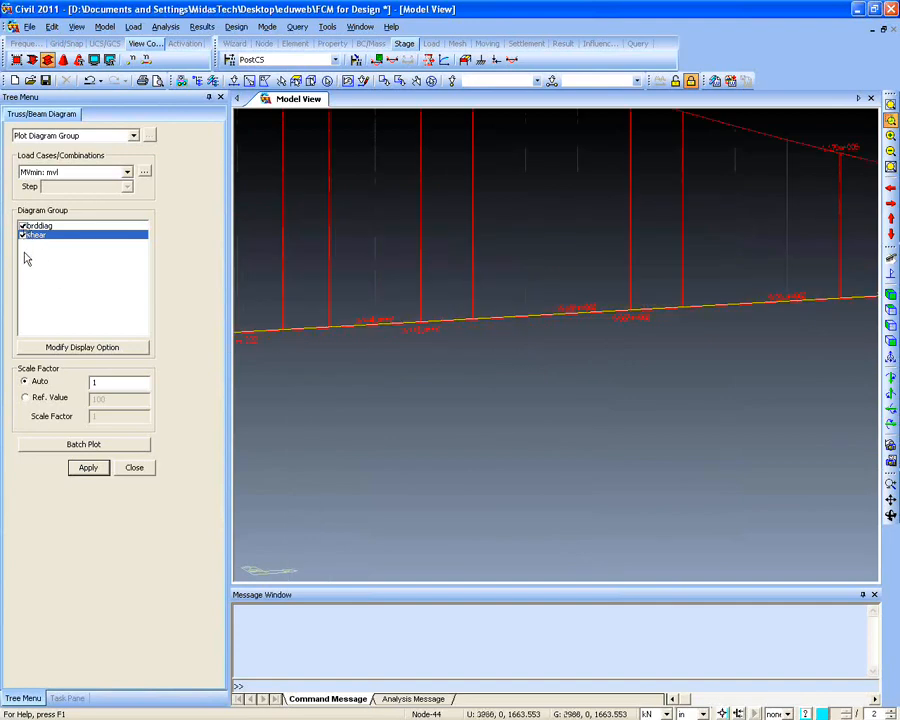
pyautogui.click(132, 468)
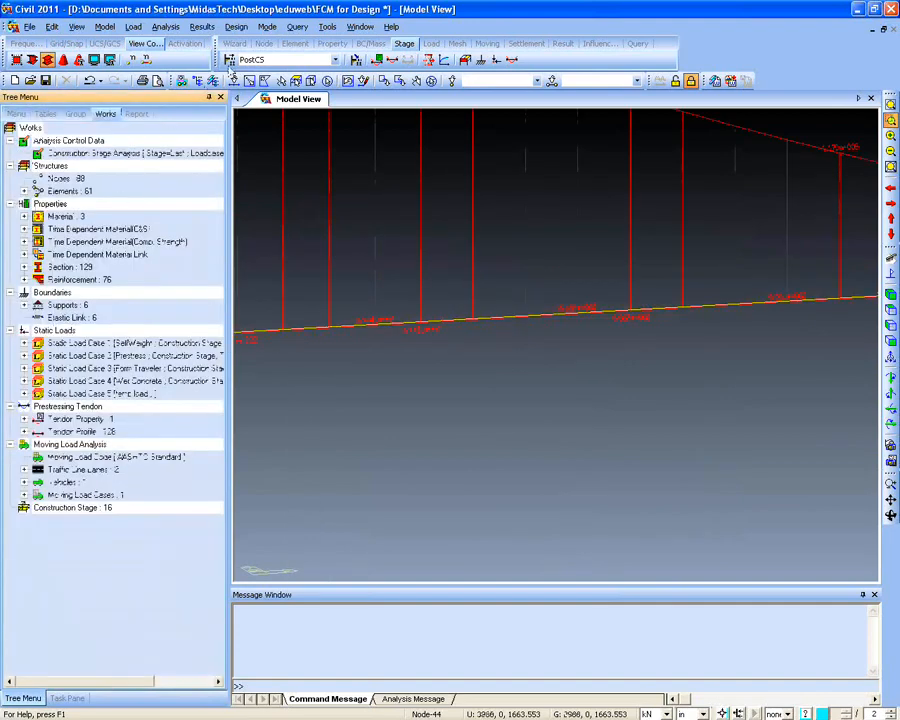
# Display the beam forces/moments influence line for LANE all, with key element 1, part i and component My
pyautogui.click(201, 26)
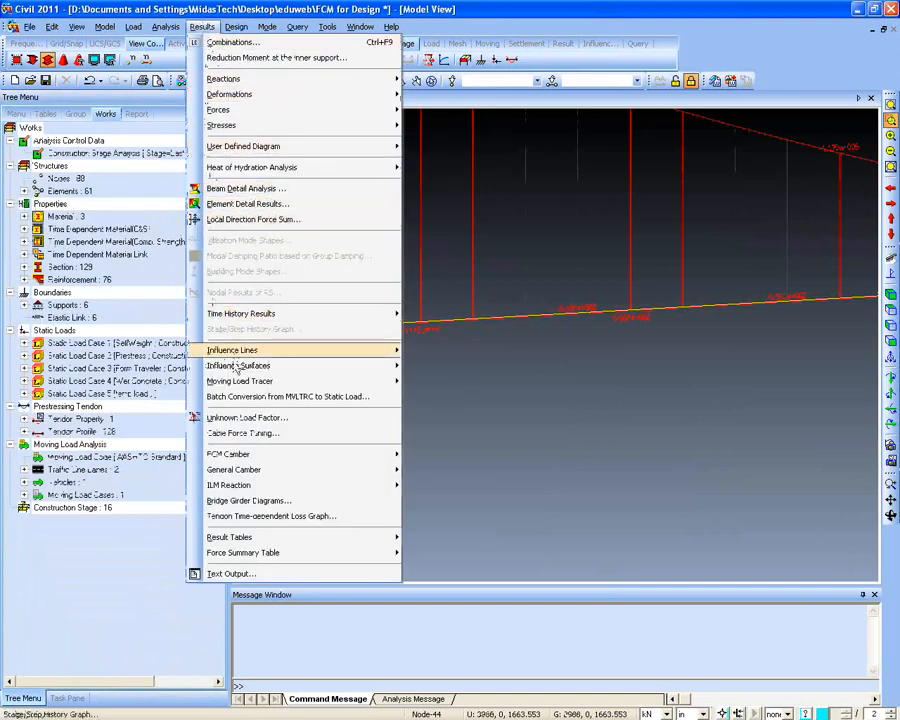
pyautogui.click(888, 107)
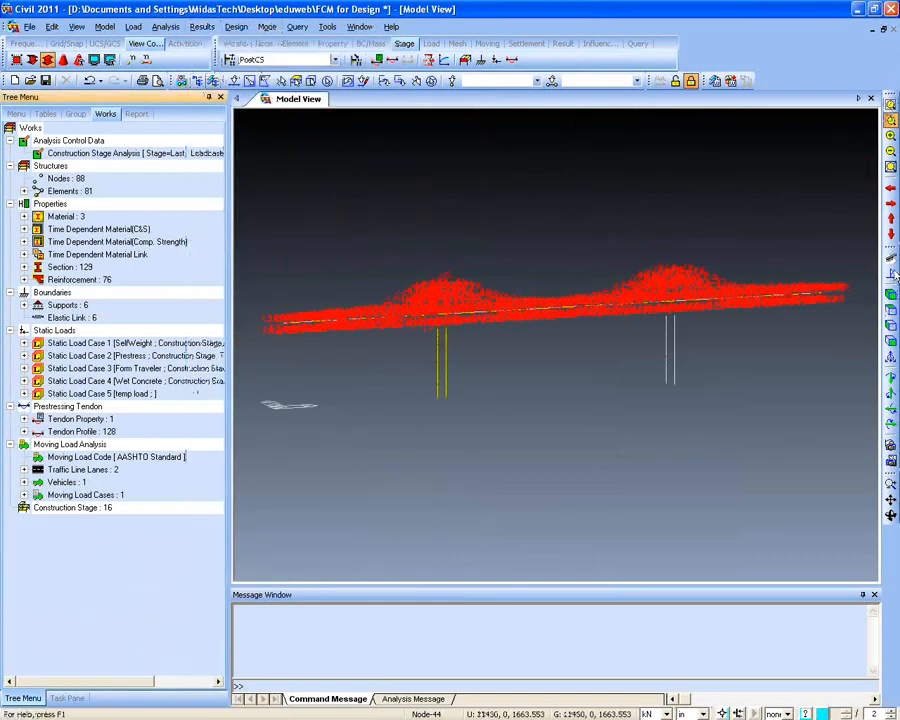
pyautogui.click(199, 28)
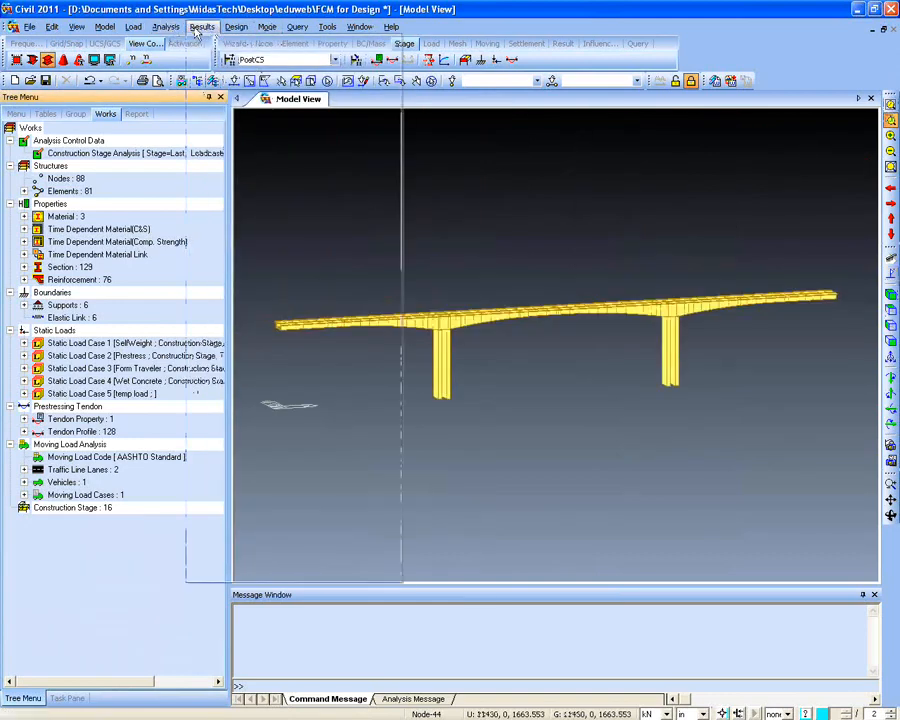
pyautogui.moveTo(286, 366)
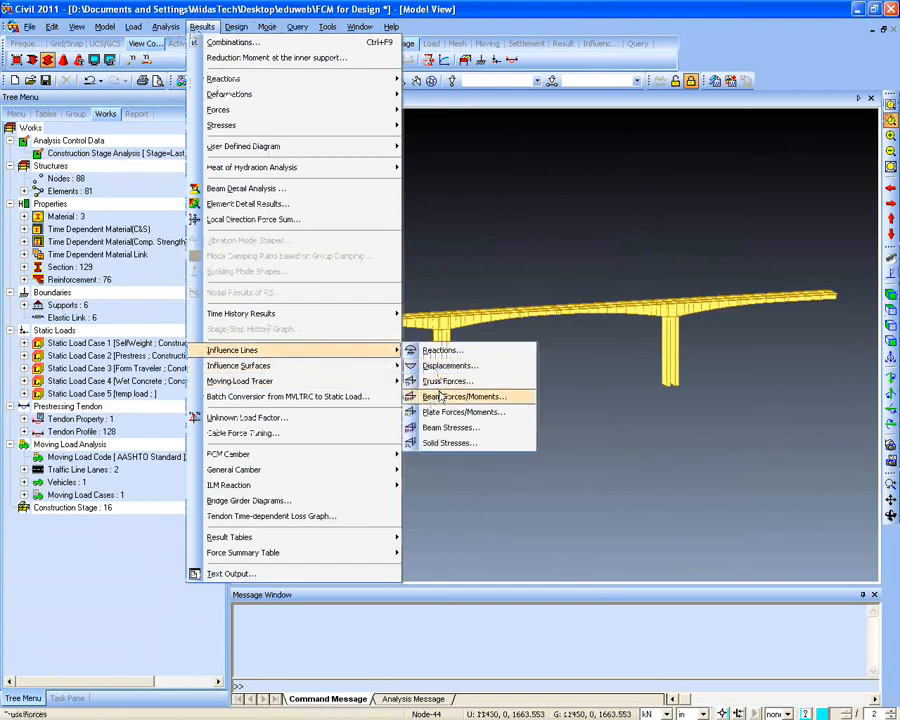
pyautogui.click(442, 397)
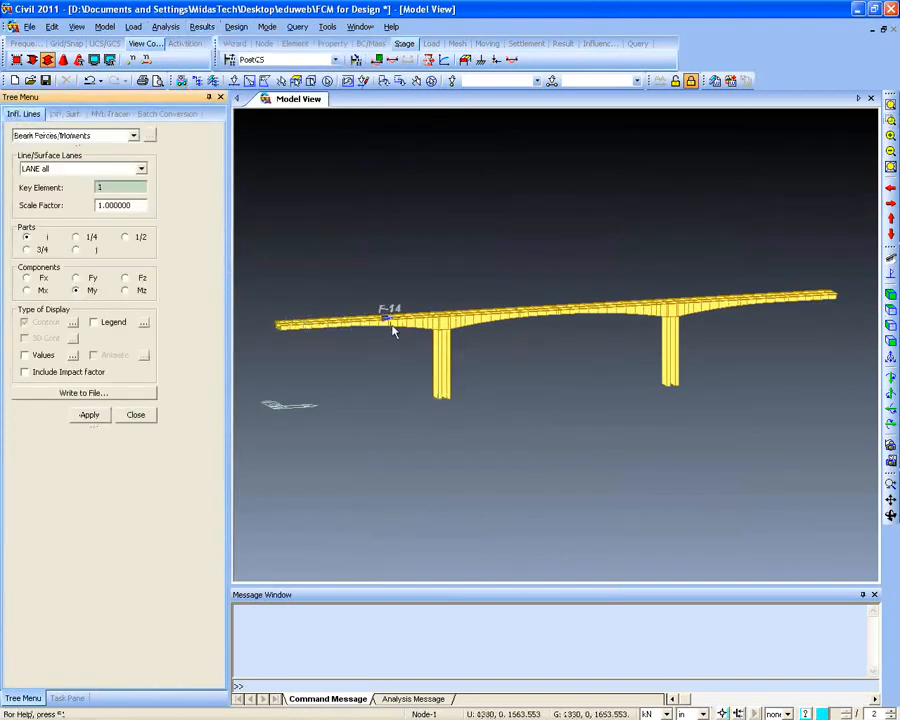
pyautogui.click(88, 413)
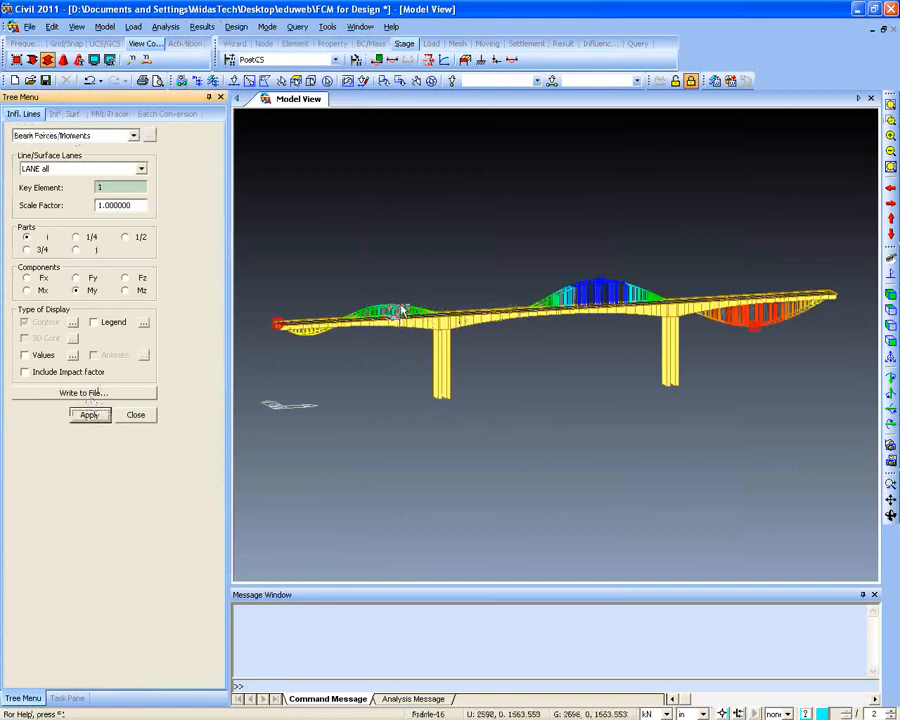
# Examine the My influence line along the bridge, especially in the middle span, and close the influence line settings
pyautogui.keyDown('ctrl'); pyautogui.moveTo(398, 312); pyautogui.dragTo(305, 447, button='middle'); pyautogui.keyUp('ctrl')
pyautogui.click(890, 119)
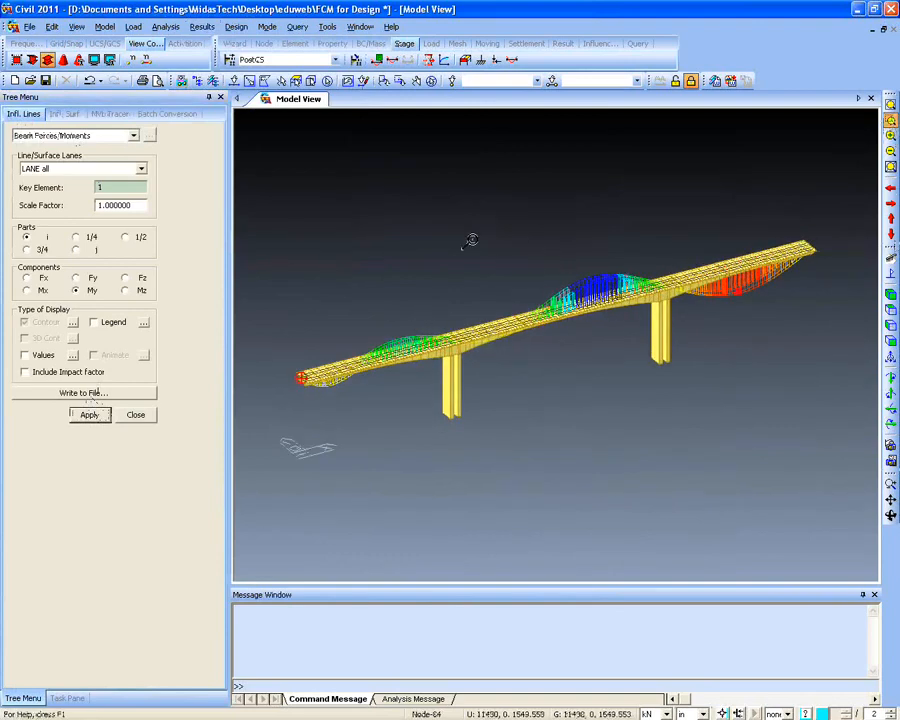
pyautogui.moveTo(486, 248); pyautogui.dragTo(713, 351)
pyautogui.moveTo(415, 246); pyautogui.dragTo(699, 446)
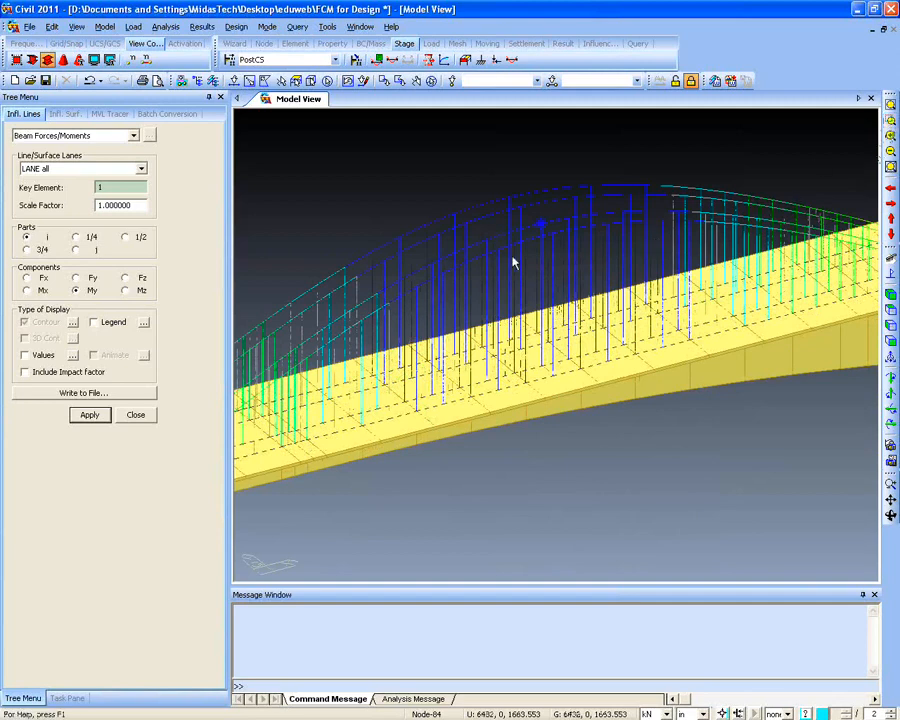
pyautogui.click(891, 107)
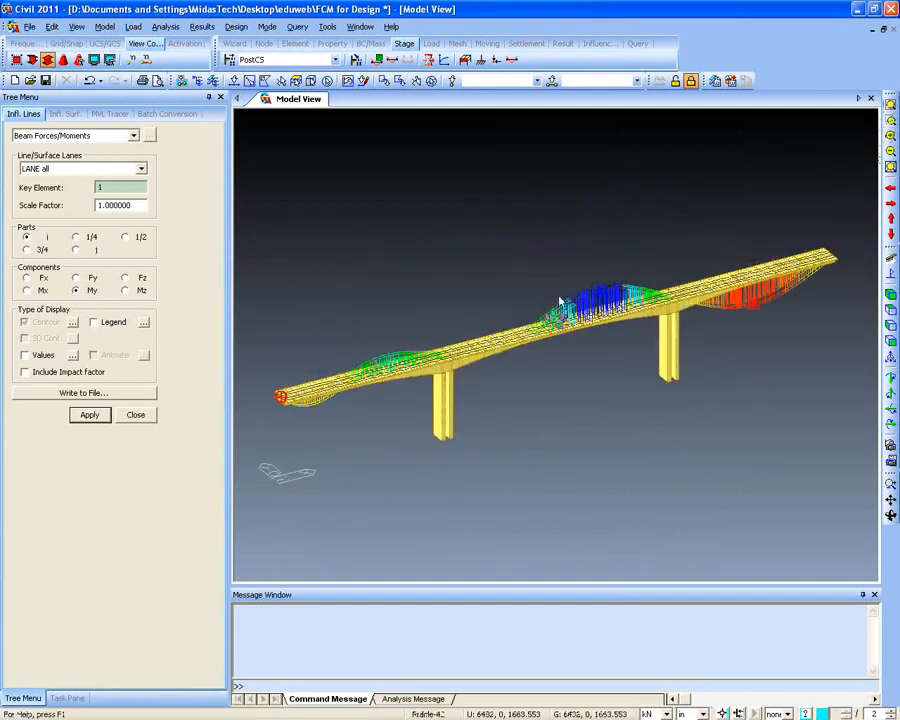
pyautogui.click(891, 120)
pyautogui.moveTo(494, 257); pyautogui.dragTo(672, 362)
pyautogui.moveTo(639, 397); pyautogui.dragTo(449, 277)
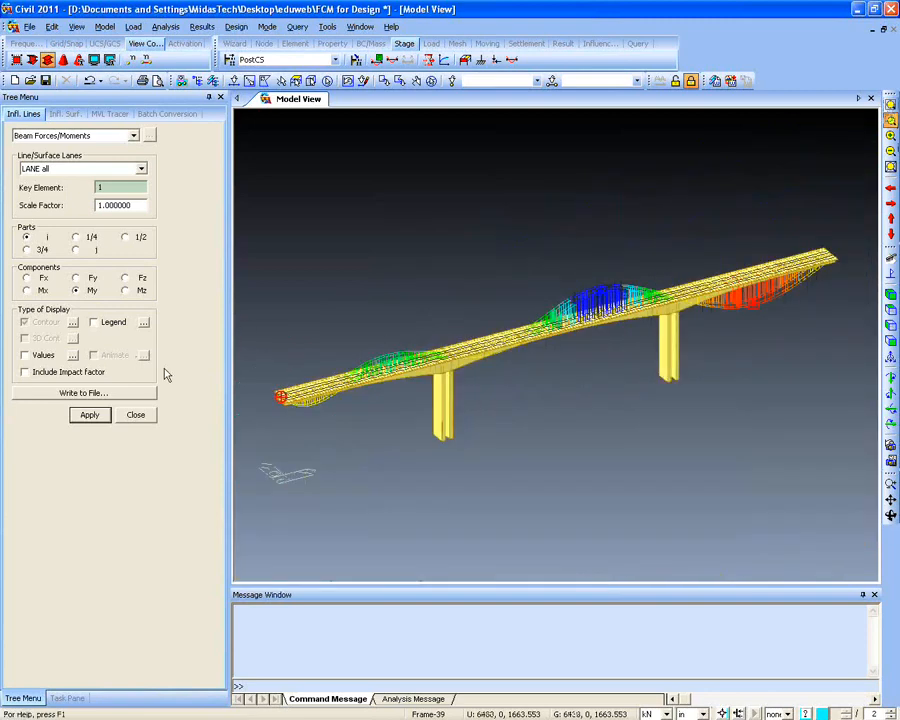
pyautogui.click(137, 415)
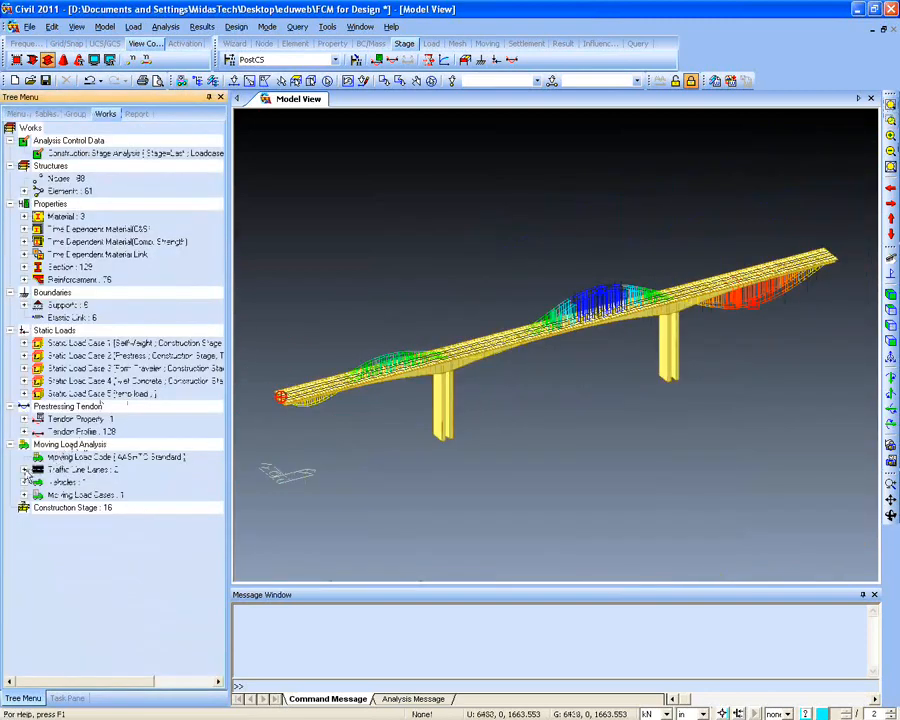
# Review the two defined traffic line lanes and examine the influence line along them over the middle span
pyautogui.click(25, 470)
pyautogui.click(76, 483)
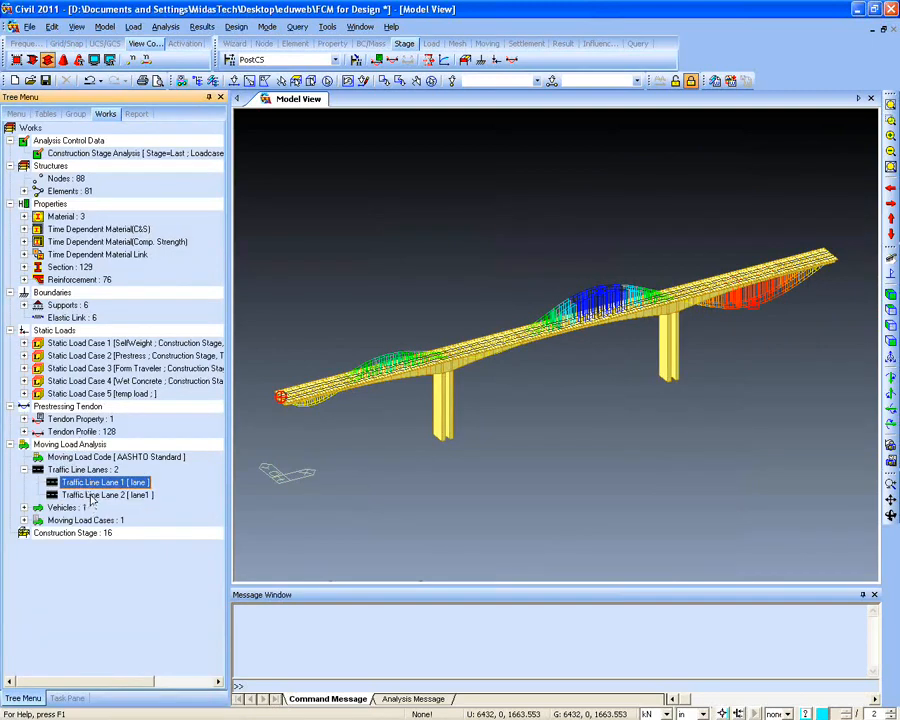
pyautogui.click(91, 495)
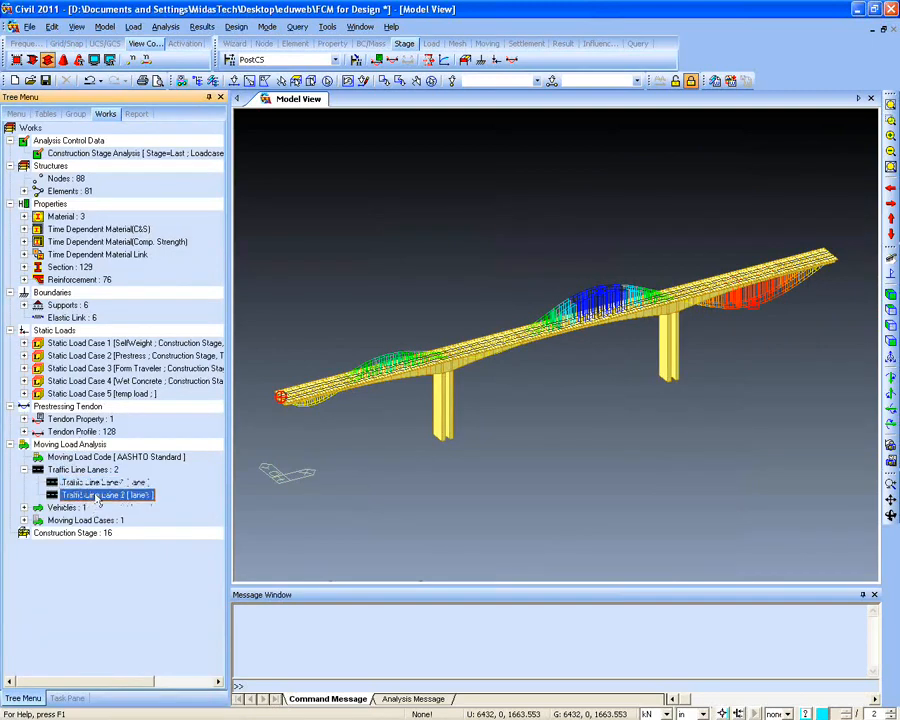
pyautogui.click(890, 123)
pyautogui.moveTo(530, 262); pyautogui.dragTo(654, 340)
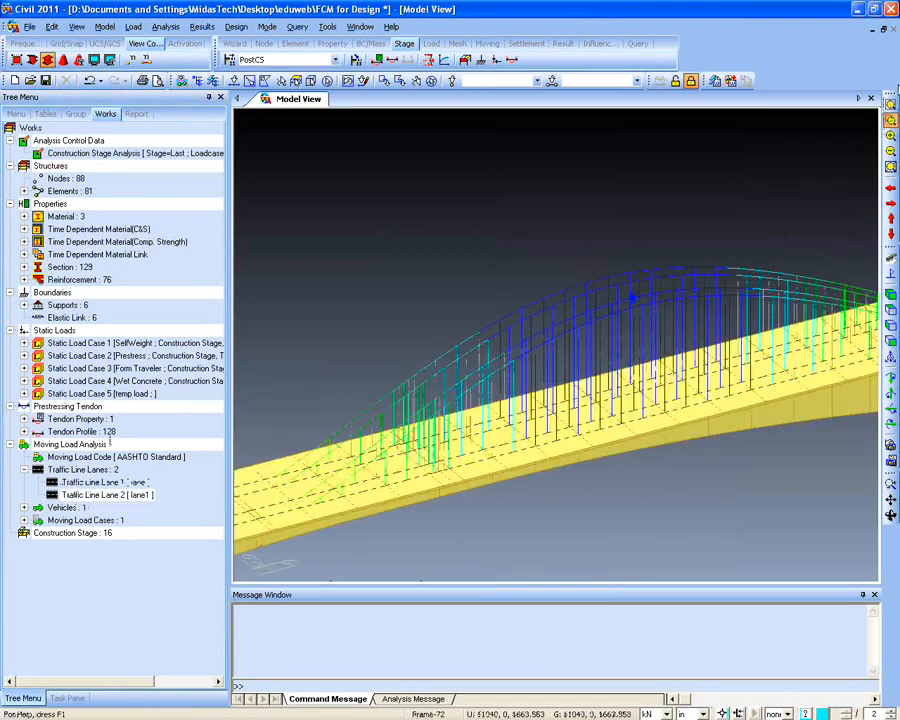
pyautogui.click(890, 104)
# Trace the moving load for beam forces/moments with case MVmax: mvl, key element 27, part i and component My
pyautogui.click(201, 26)
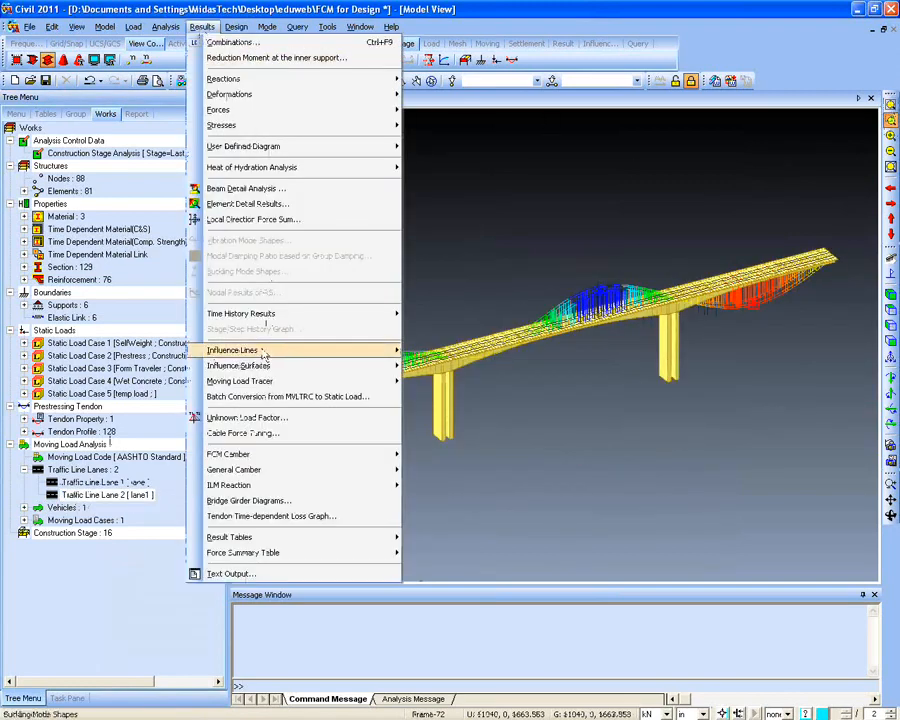
pyautogui.moveTo(280, 384)
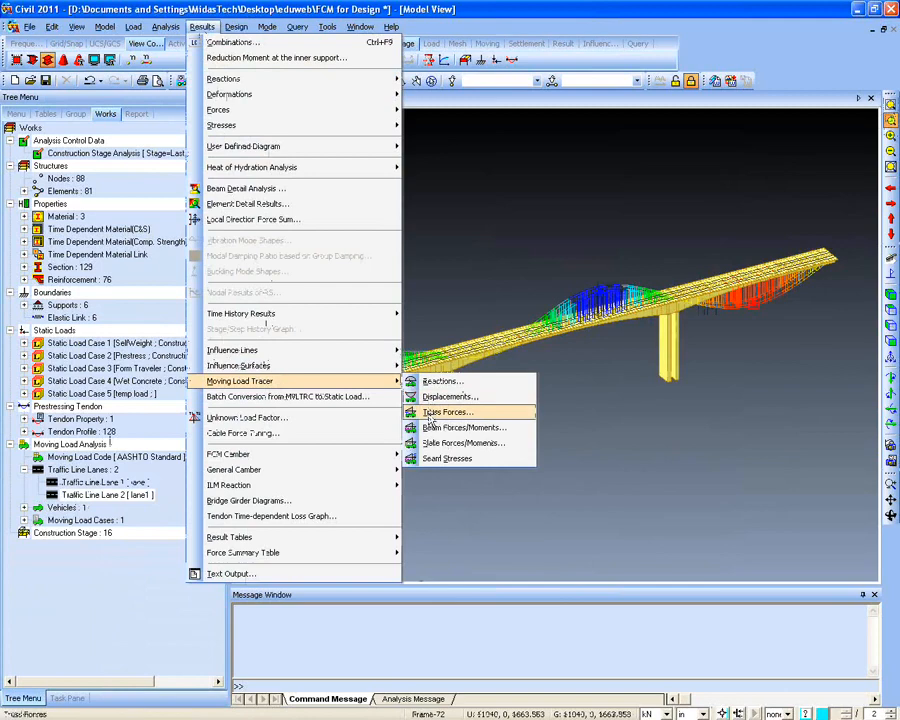
pyautogui.click(440, 427)
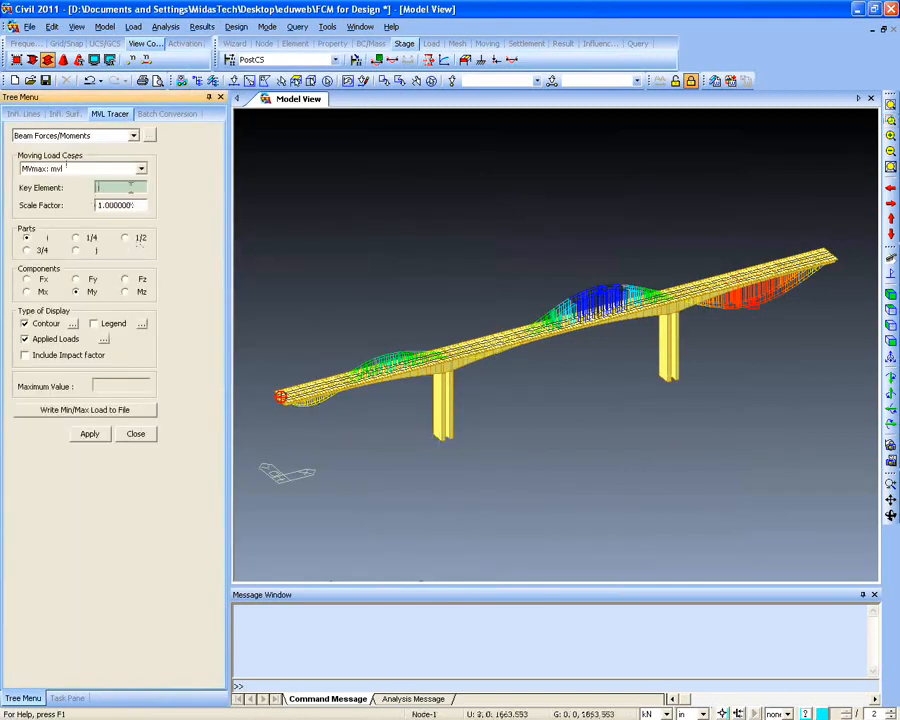
pyautogui.click(464, 345)
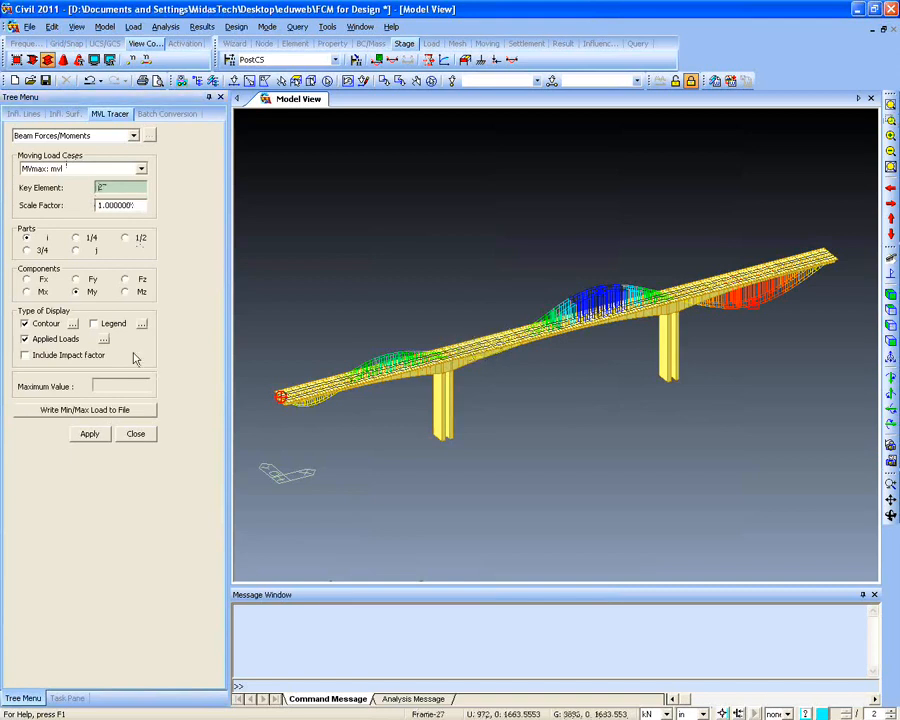
pyautogui.click(88, 433)
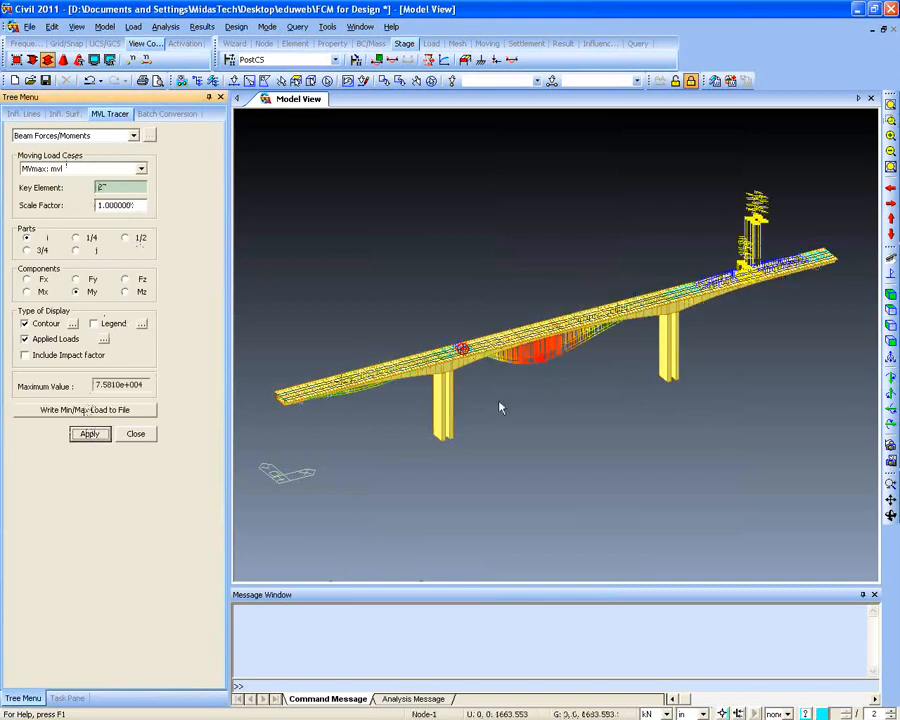
# Examine the traced load position and the My influence line around the first pier and along the whole bridge
pyautogui.keyDown('ctrl'); pyautogui.moveTo(520, 369); pyautogui.dragTo(496, 360, button='middle'); pyautogui.keyUp('ctrl')
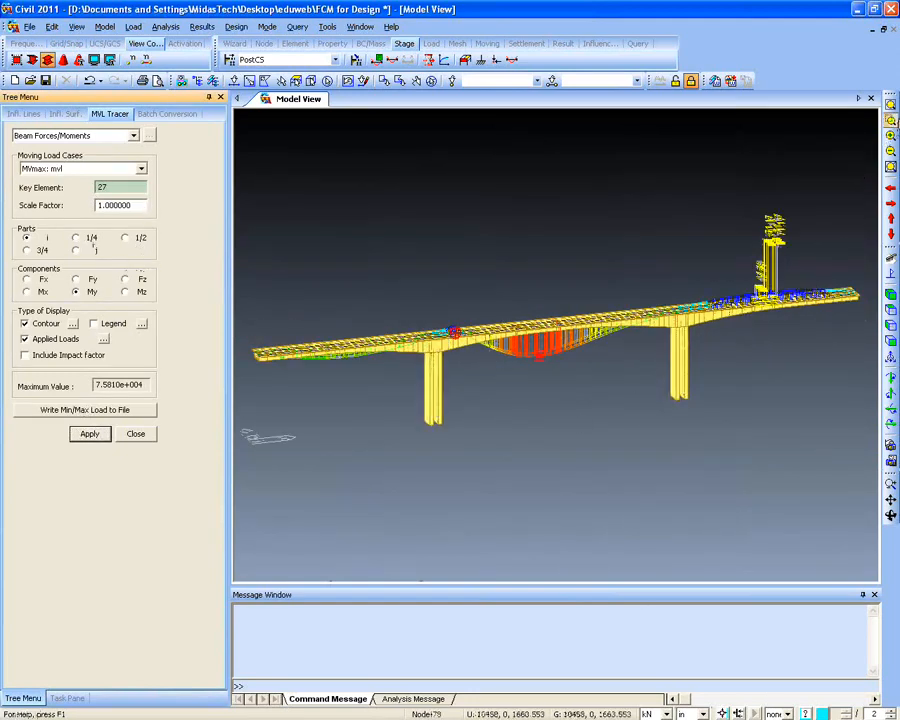
pyautogui.click(893, 120)
pyautogui.moveTo(395, 187); pyautogui.dragTo(868, 436)
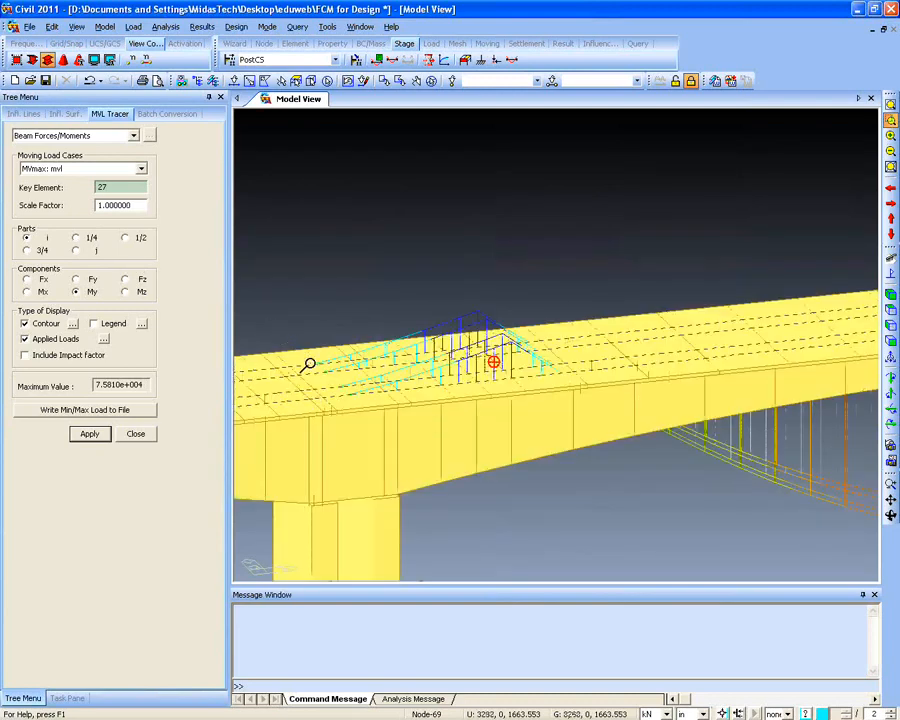
pyautogui.click(891, 105)
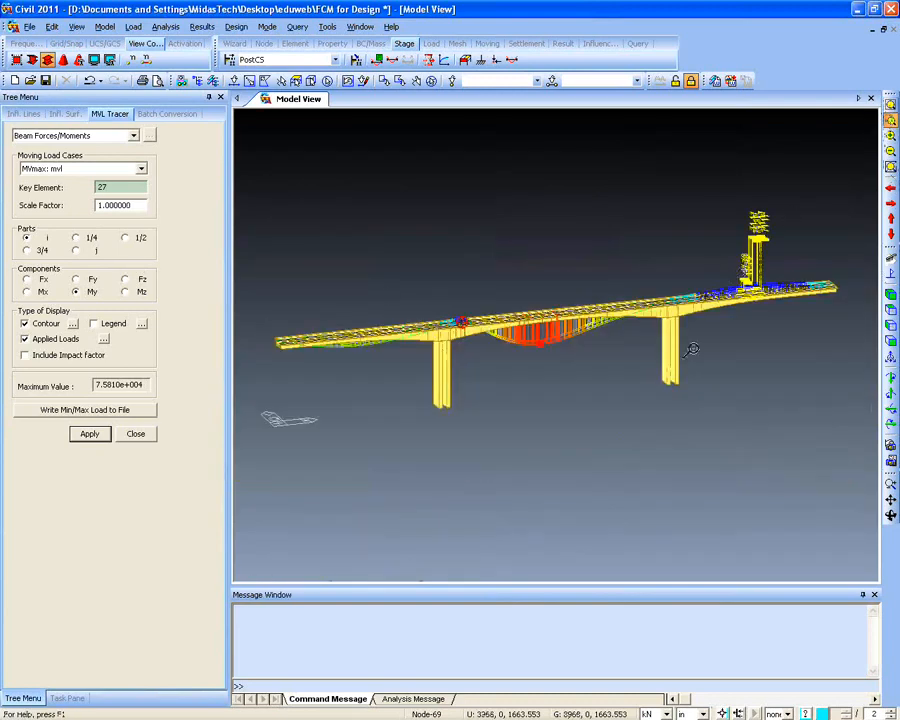
pyautogui.moveTo(581, 384); pyautogui.dragTo(260, 369, button='middle')
# Check the file name offered for converting the traced moving load to a static load, cancel the export, and close the moving load tracer
pyautogui.click(85, 410)
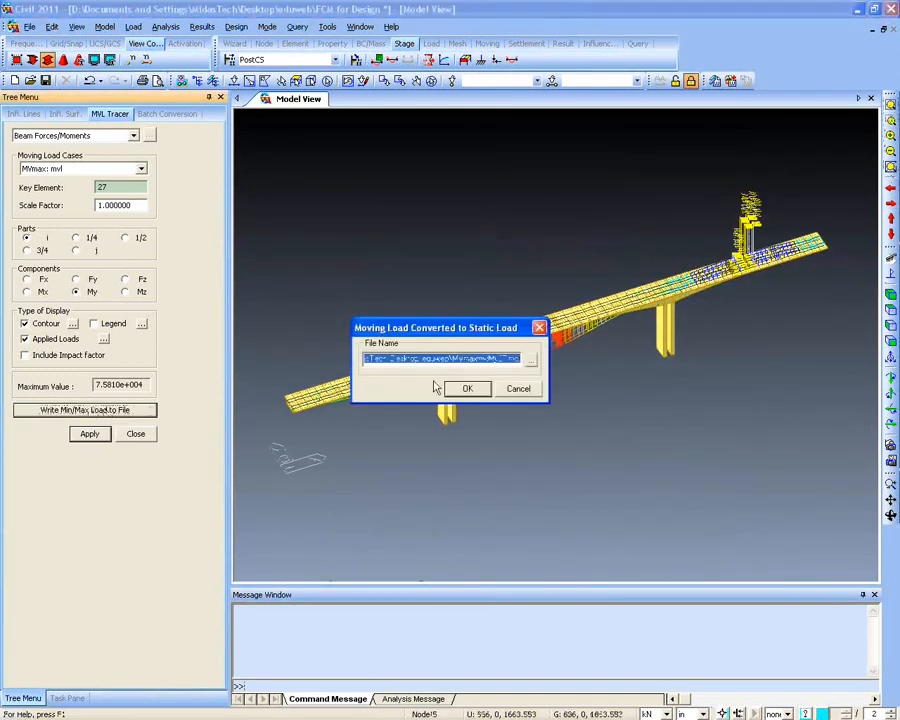
pyautogui.moveTo(447, 336); pyautogui.dragTo(419, 335)
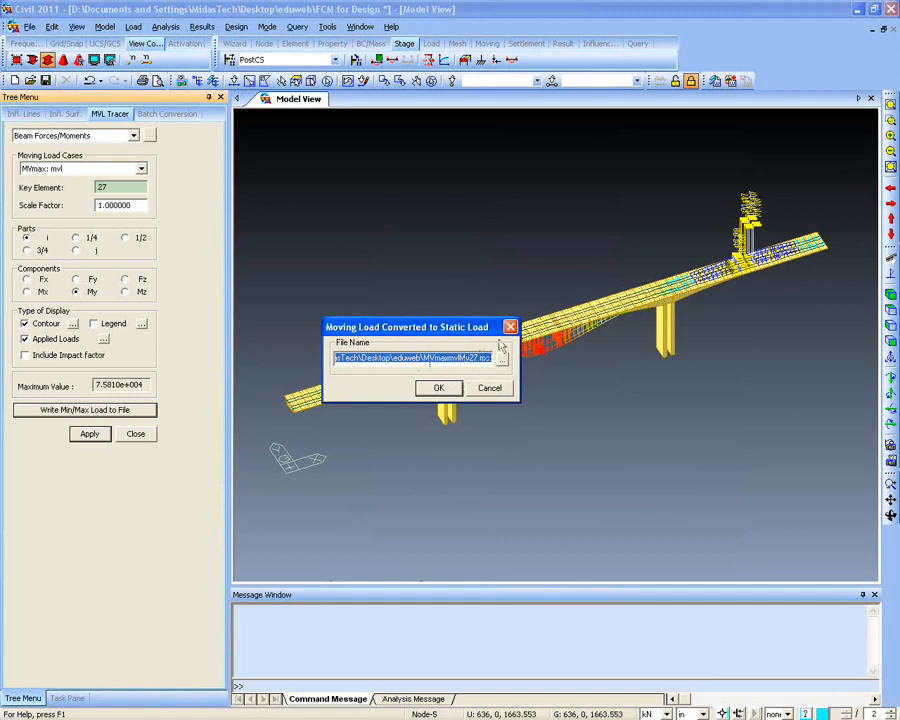
pyautogui.click(488, 387)
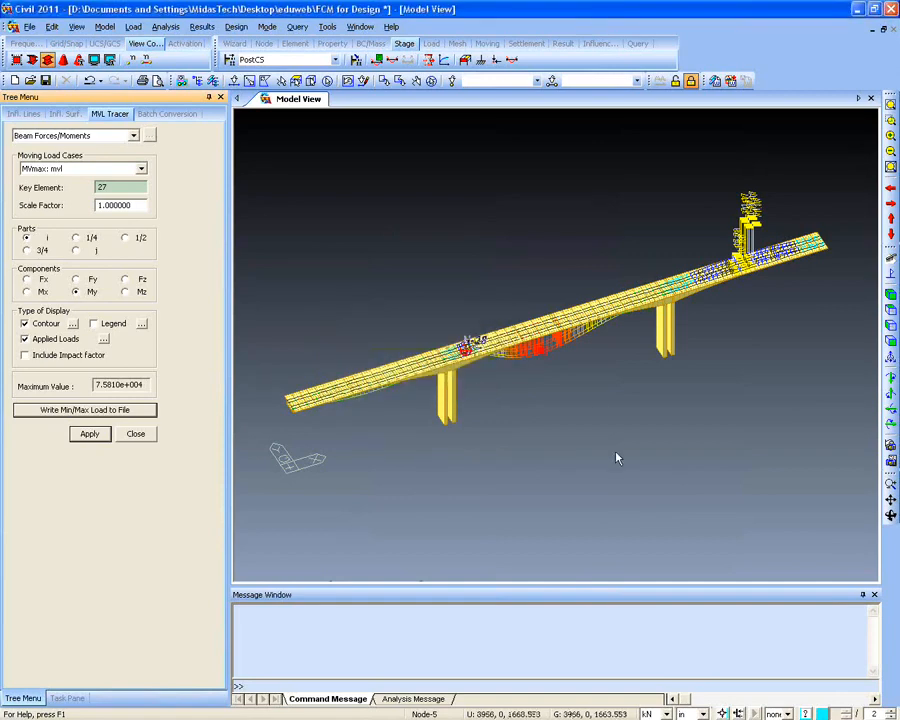
pyautogui.moveTo(615, 456); pyautogui.dragTo(604, 360, button='middle')
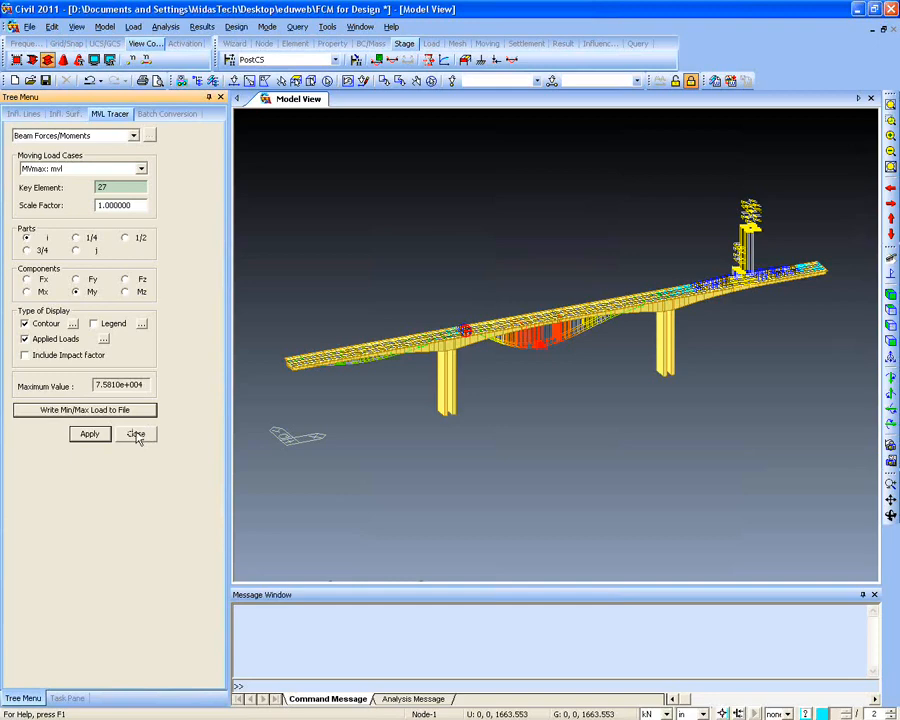
pyautogui.click(135, 437)
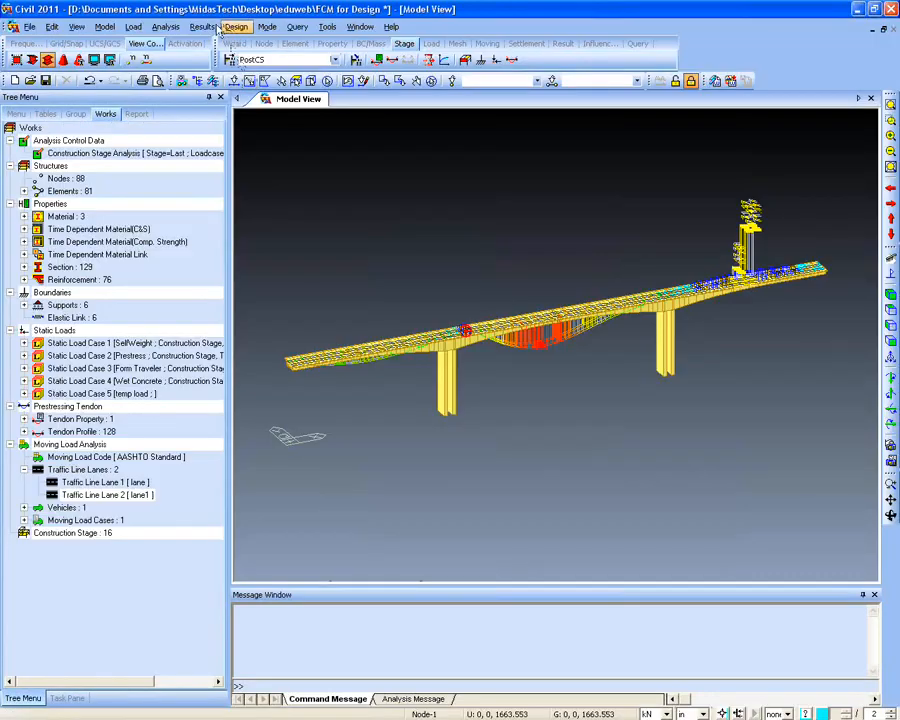
pyautogui.click(202, 27)
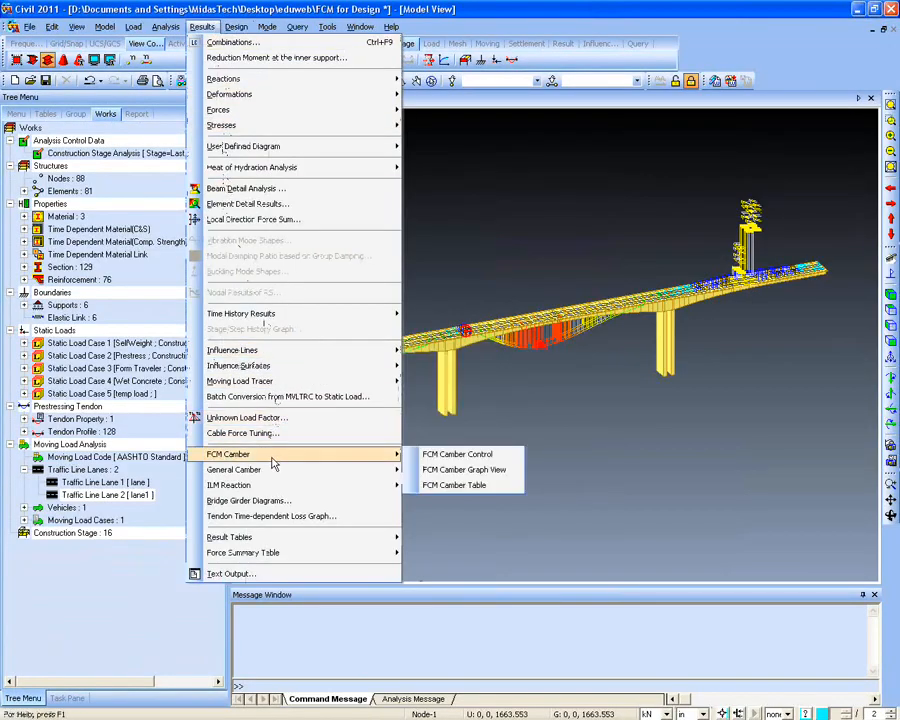
pyautogui.moveTo(272, 476)
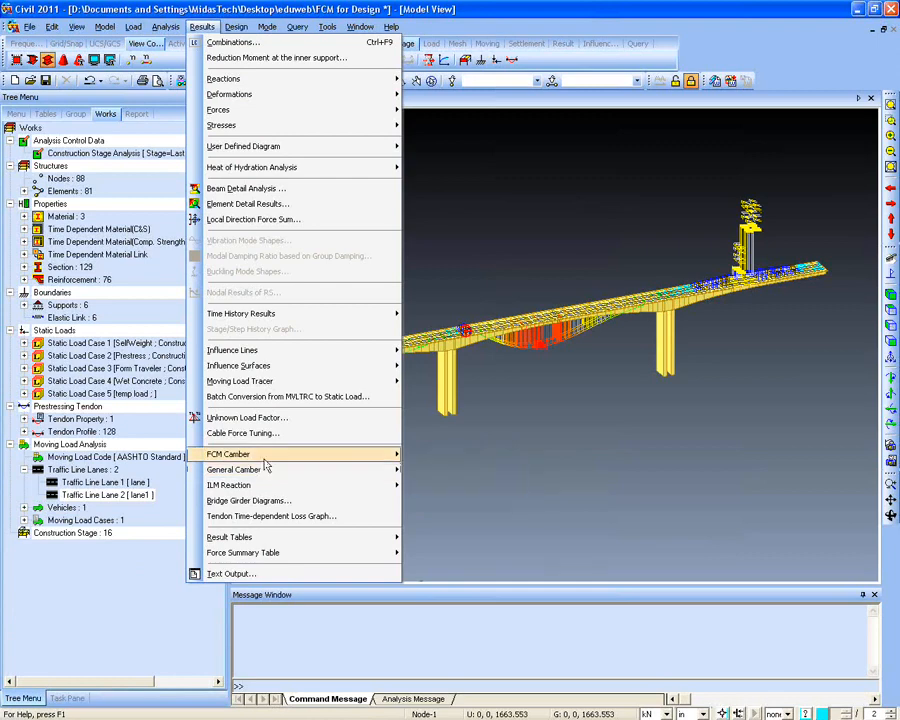
pyautogui.click(242, 17)
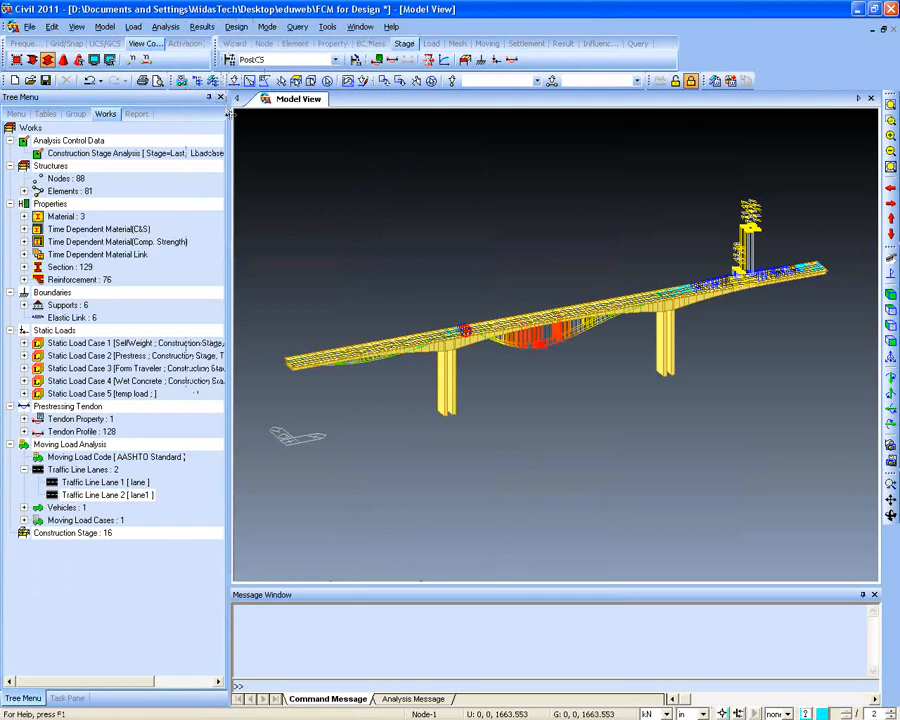
pyautogui.keyDown('ctrl'); pyautogui.moveTo(375, 421); pyautogui.dragTo(374, 399, button='middle'); pyautogui.keyUp('ctrl')
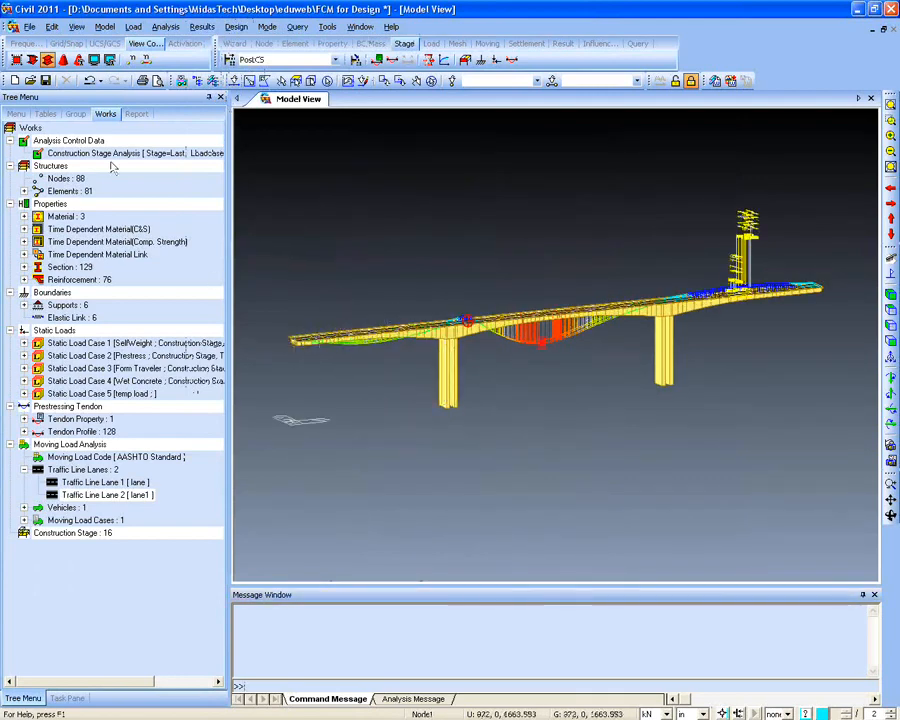
# Open the buckling_plate.mcb project without saving the changes to FCM for Design.mcb
pyautogui.click(29, 26)
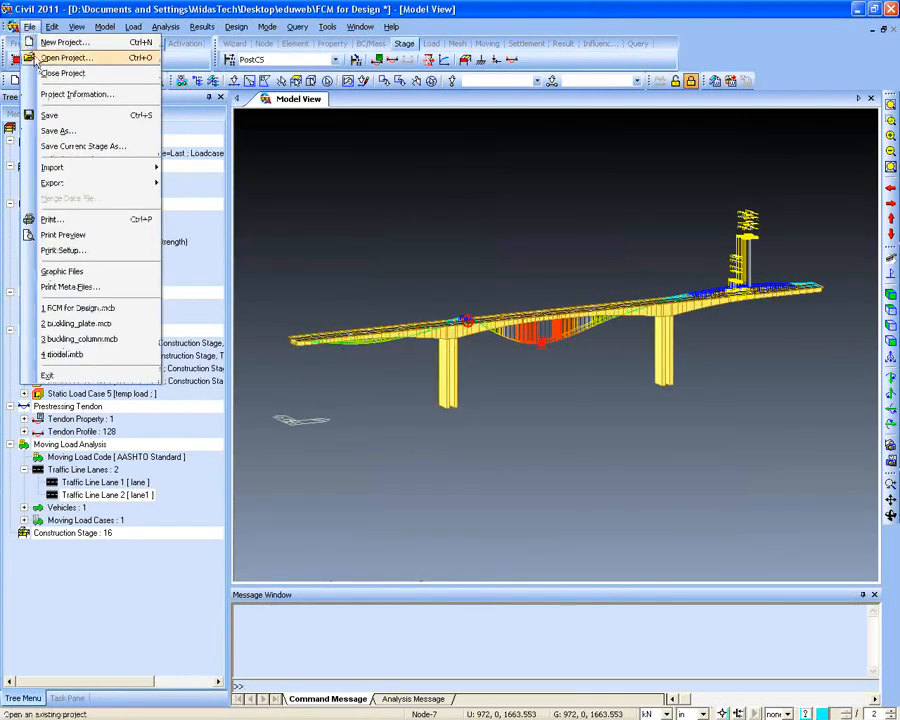
pyautogui.click(60, 56)
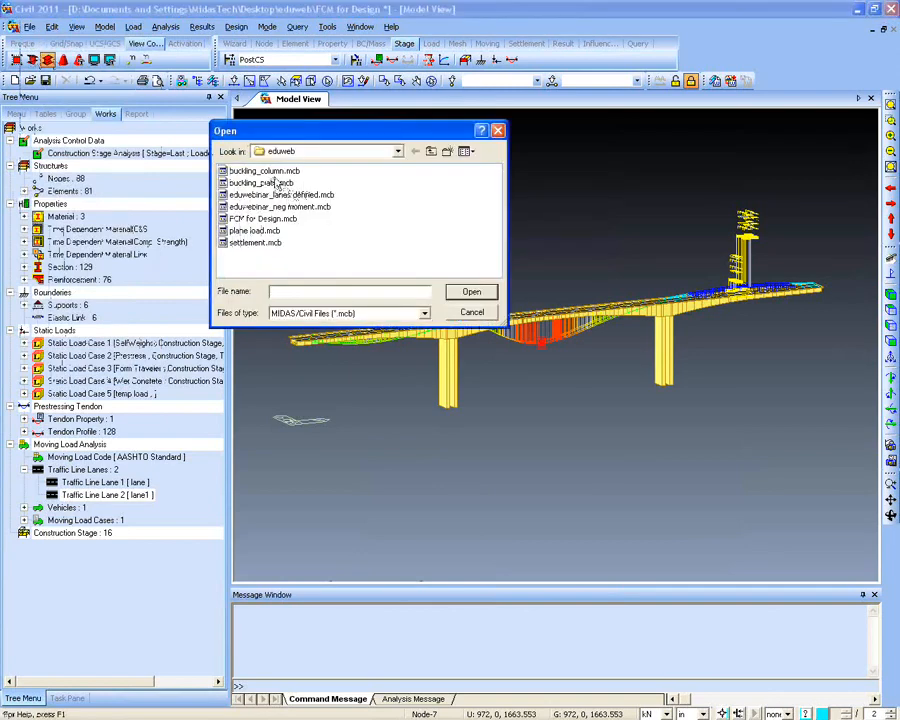
pyautogui.click(262, 183)
pyautogui.click(462, 291)
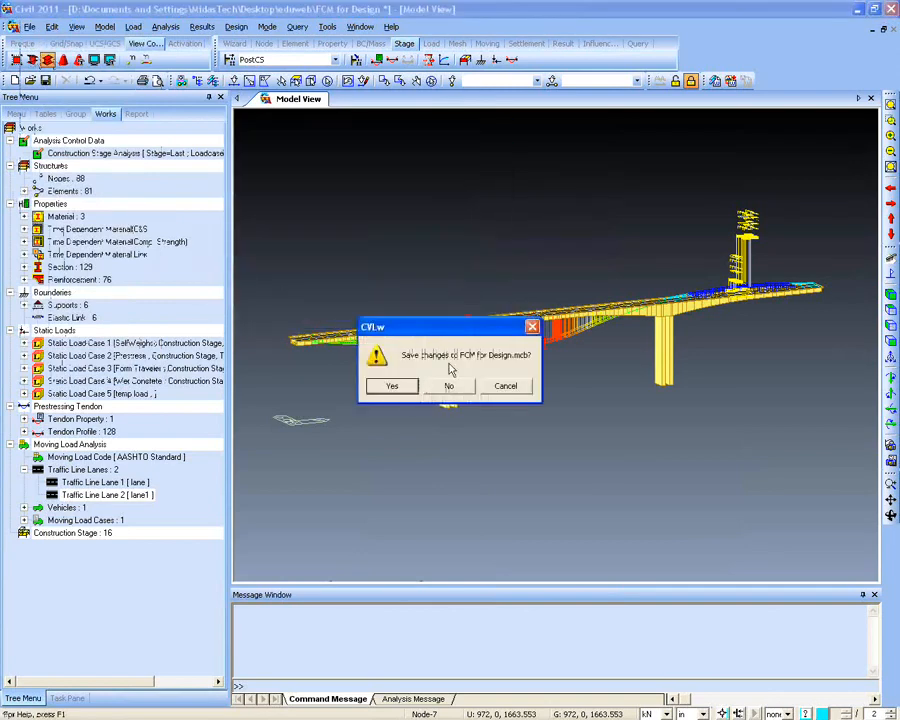
pyautogui.click(450, 386)
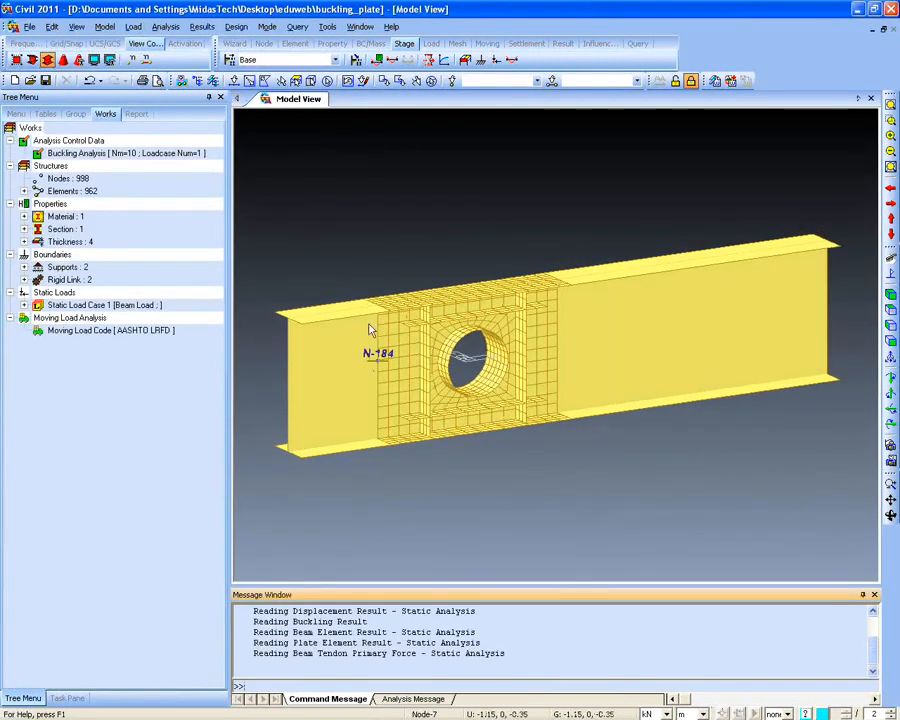
# Display the Mxx plate forces/moments contour for ST: Beam Load, referenced to the current UCS
pyautogui.click(202, 26)
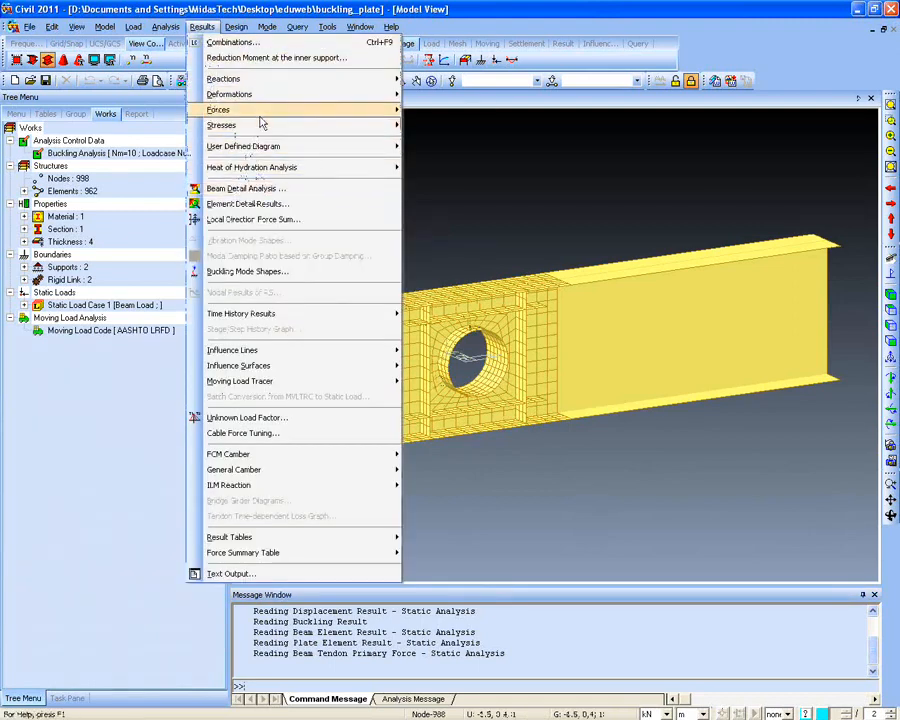
pyautogui.moveTo(276, 112)
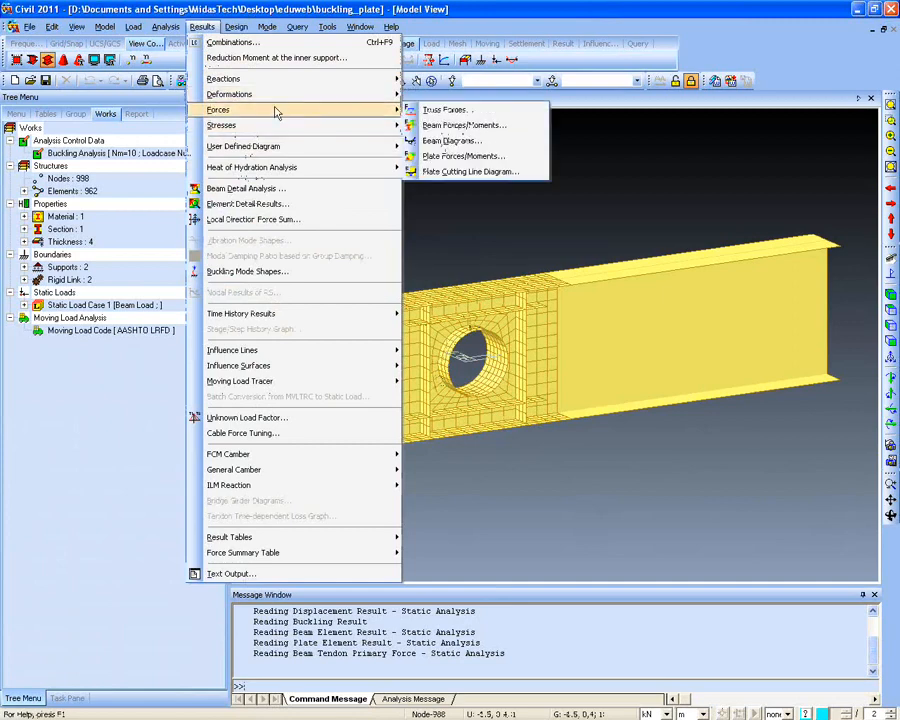
pyautogui.click(432, 157)
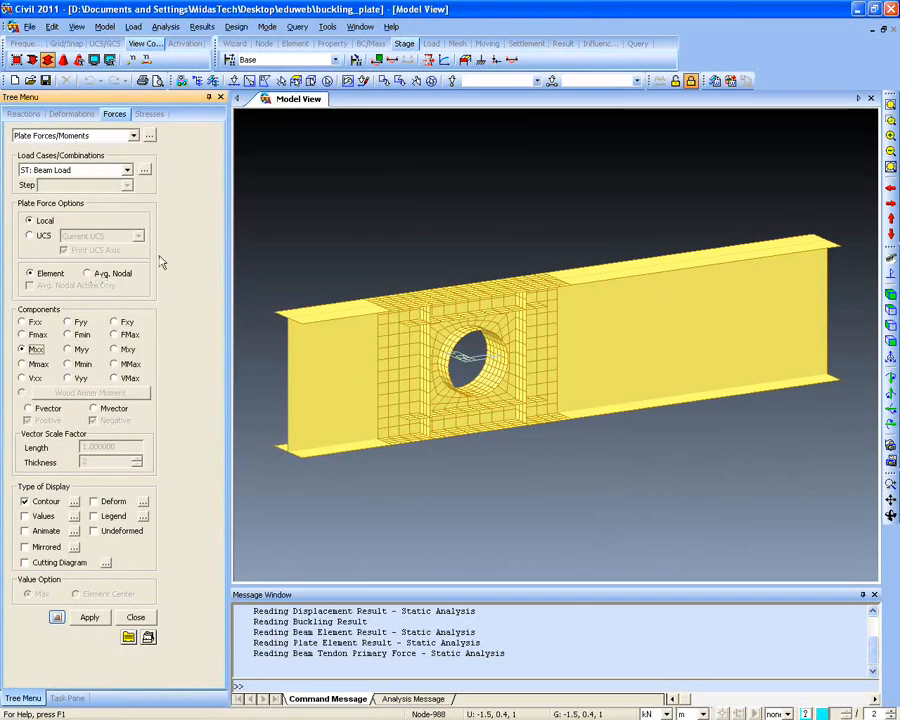
pyautogui.click(40, 233)
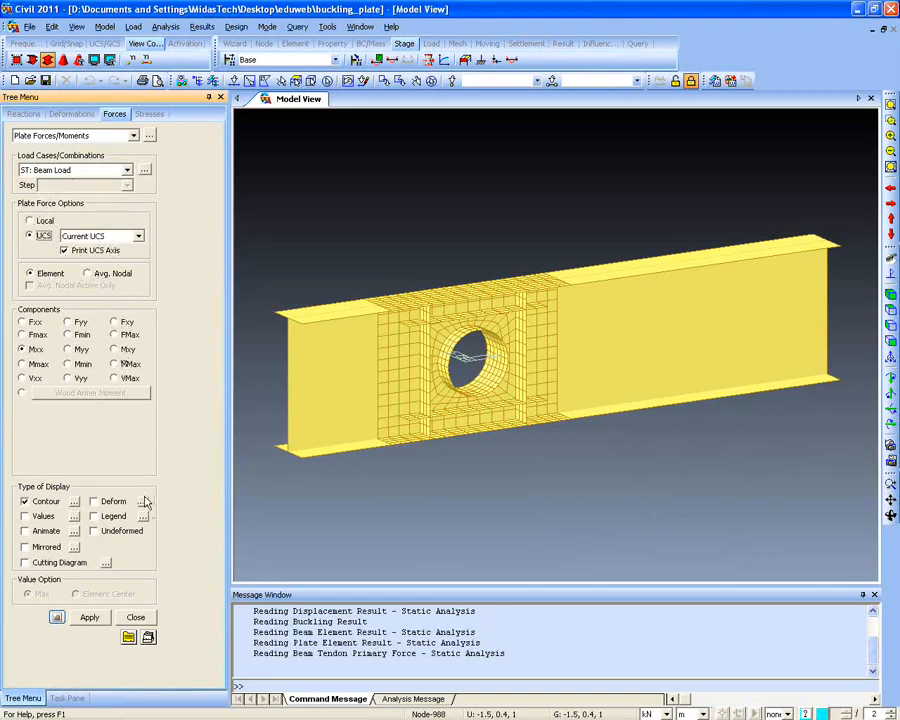
pyautogui.click(89, 617)
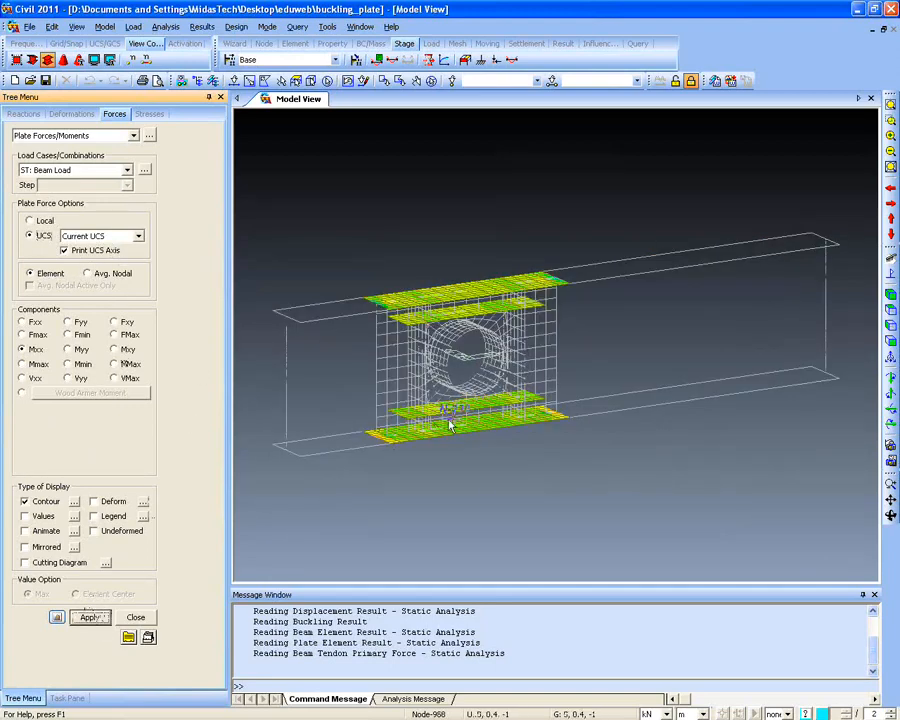
# Examine the Mxx contour on the flange plates and stiffeners around the web opening
pyautogui.moveTo(392, 386); pyautogui.dragTo(420, 366)
pyautogui.keyDown('ctrl'); pyautogui.moveTo(390, 338); pyautogui.dragTo(386, 362, button='middle'); pyautogui.keyUp('ctrl')
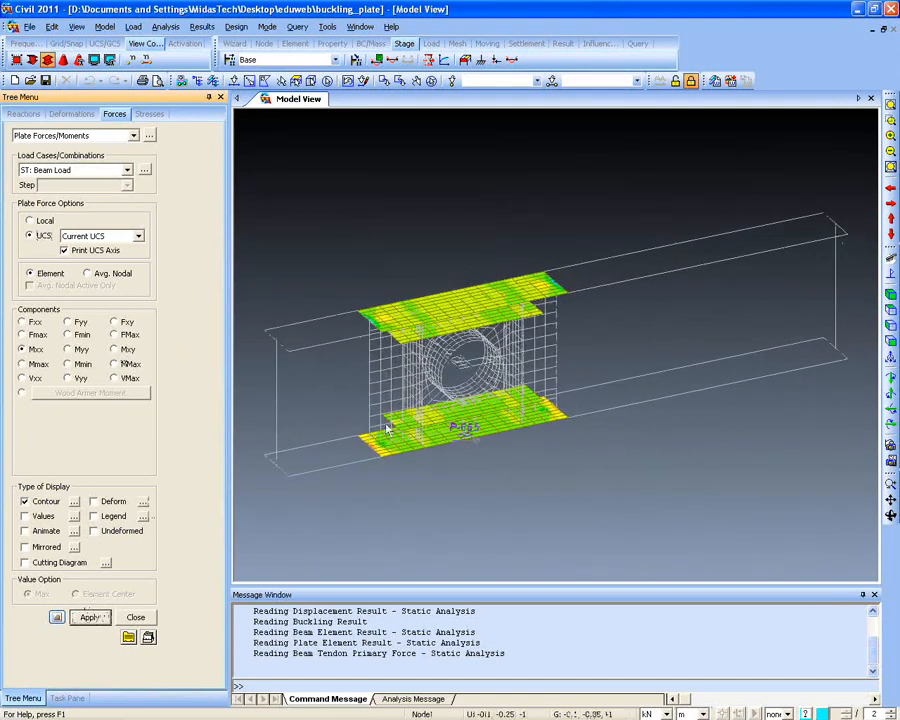
pyautogui.click(890, 119)
pyautogui.moveTo(304, 248); pyautogui.dragTo(569, 484)
pyautogui.keyDown('ctrl'); pyautogui.moveTo(581, 487); pyautogui.dragTo(436, 424, button='middle'); pyautogui.keyUp('ctrl')
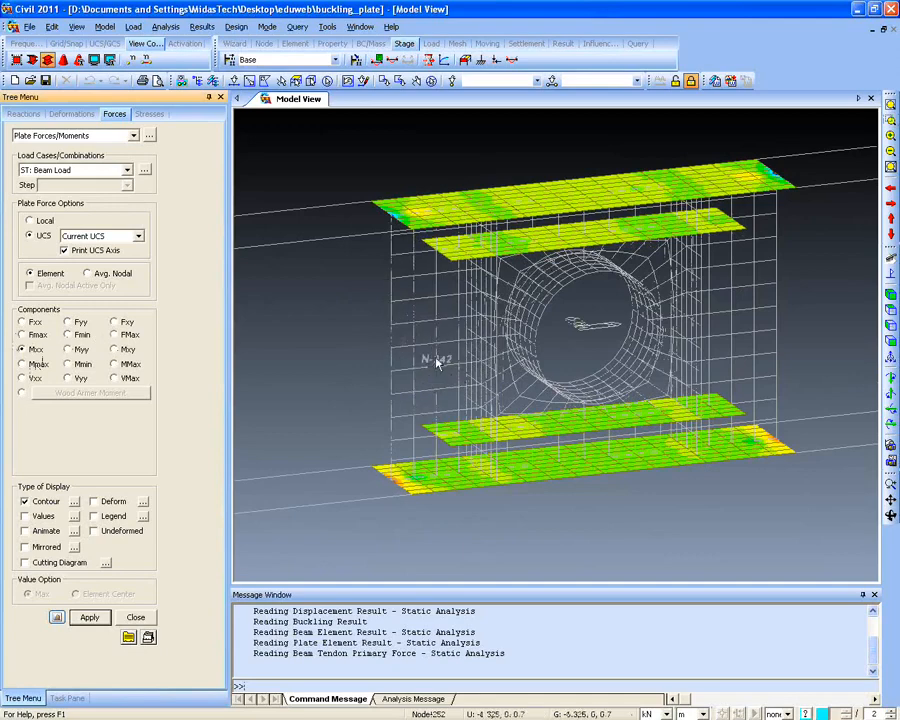
# Define the user coordinate system on the X-Z plane with origin 0, 0, 0 and a 0-degree rotation angle
pyautogui.click(104, 27)
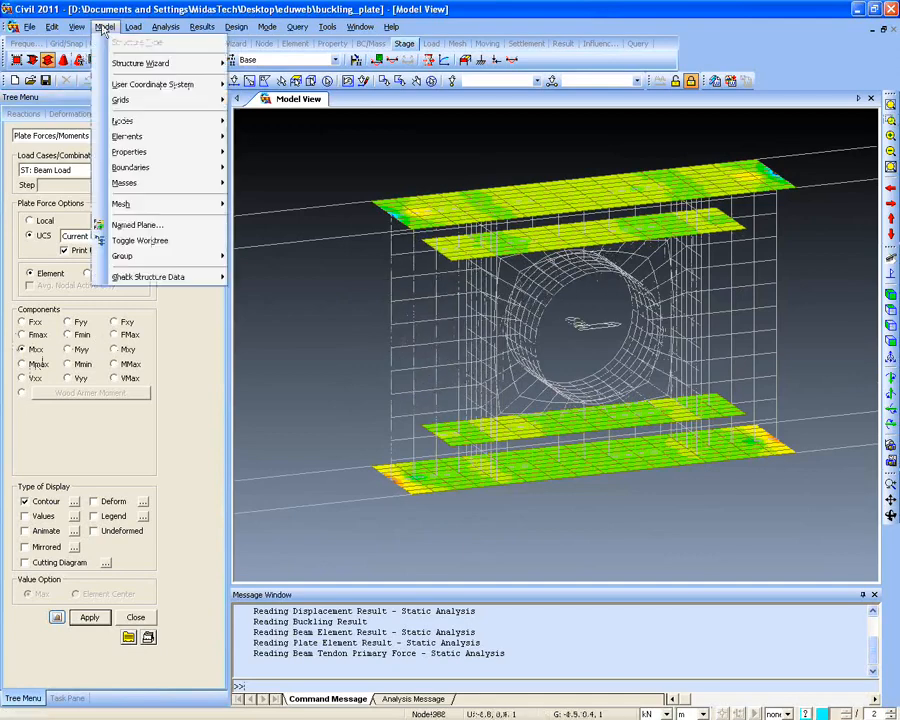
pyautogui.moveTo(155, 87)
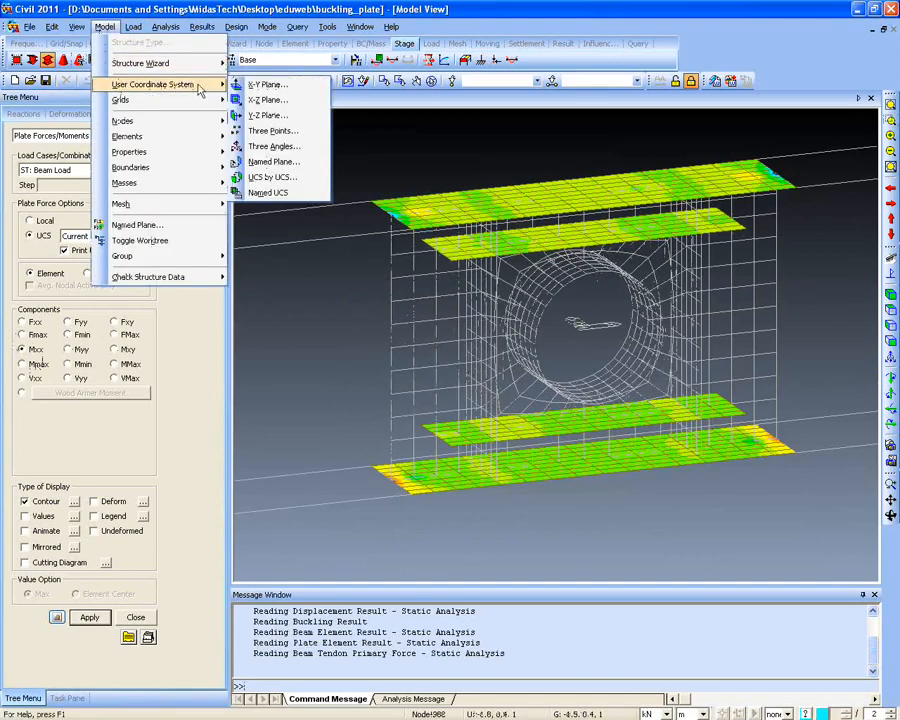
pyautogui.click(262, 100)
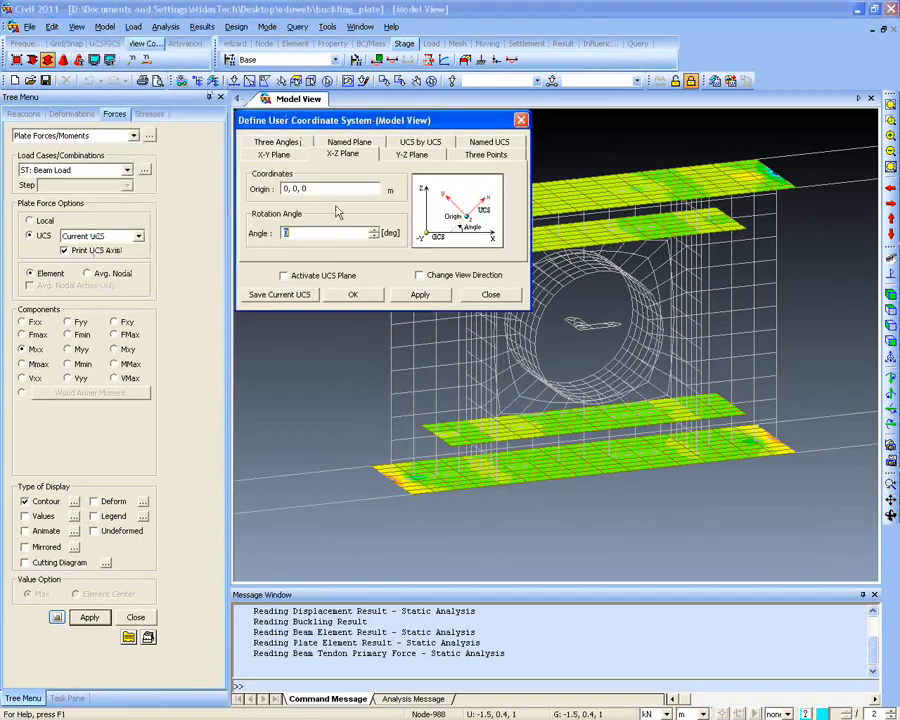
pyautogui.click(343, 294)
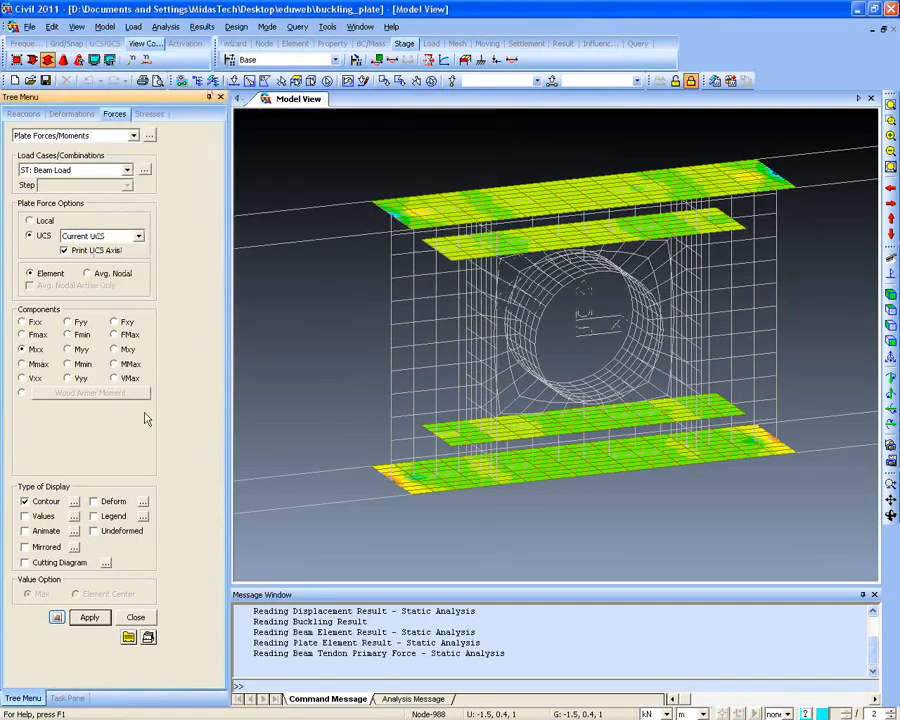
# Redisplay the Mxx plate moment contour for ST: Beam Load with respect to the redefined current UCS
pyautogui.click(88, 617)
pyautogui.keyDown('ctrl'); pyautogui.moveTo(482, 411); pyautogui.dragTo(446, 372, button='middle'); pyautogui.keyUp('ctrl')
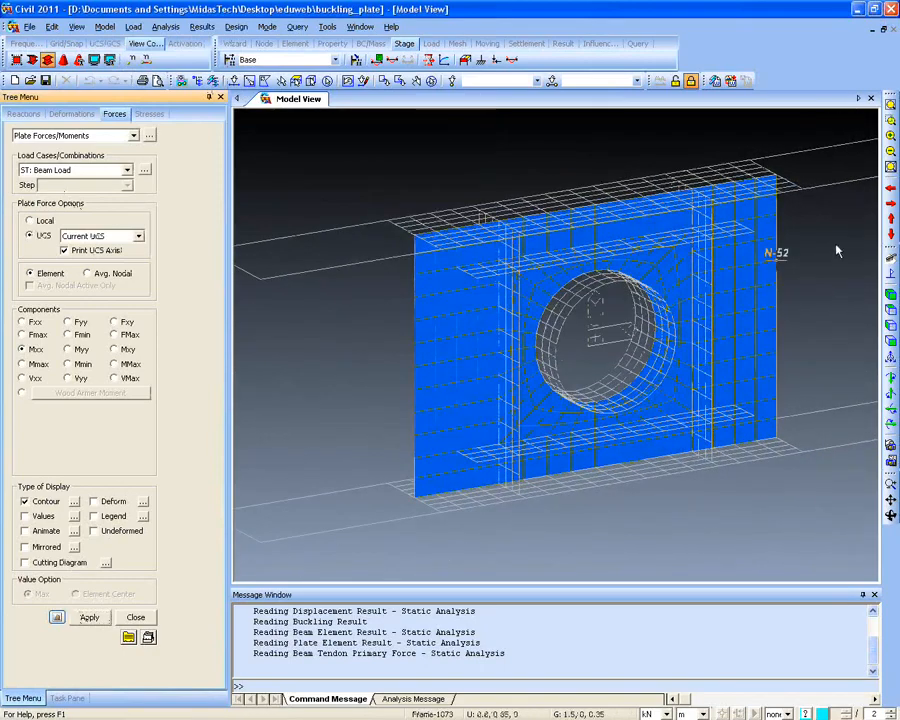
pyautogui.click(891, 105)
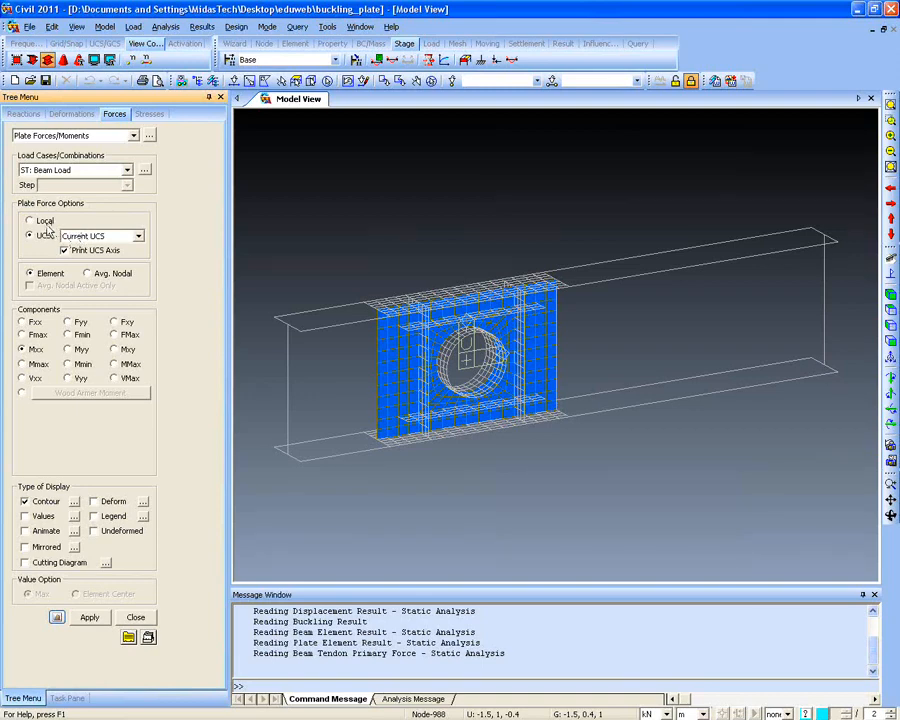
pyautogui.click(83, 238)
pyautogui.click(95, 247)
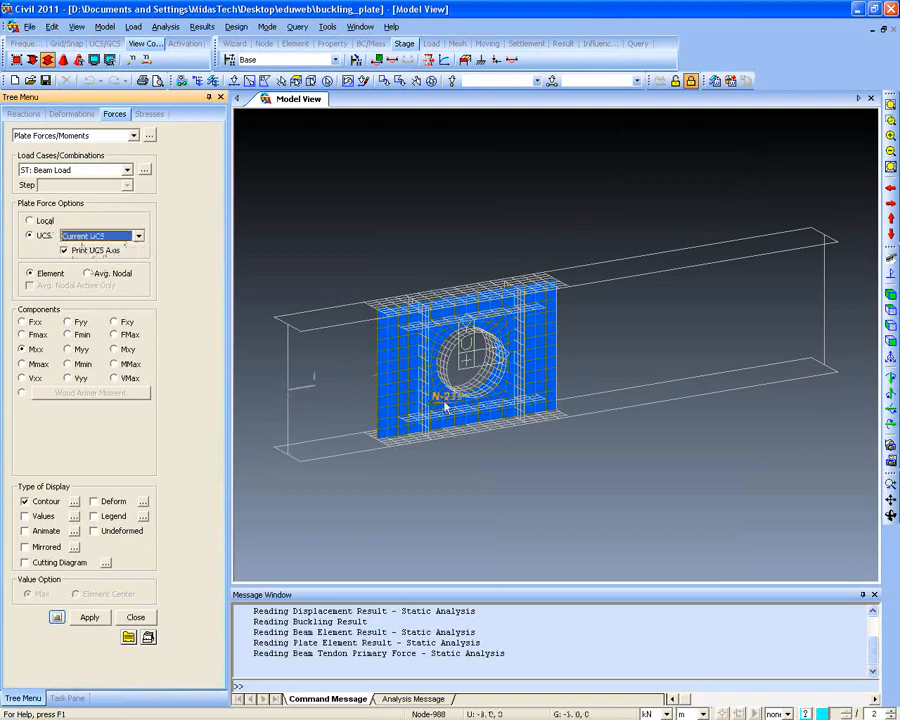
pyautogui.click(105, 26)
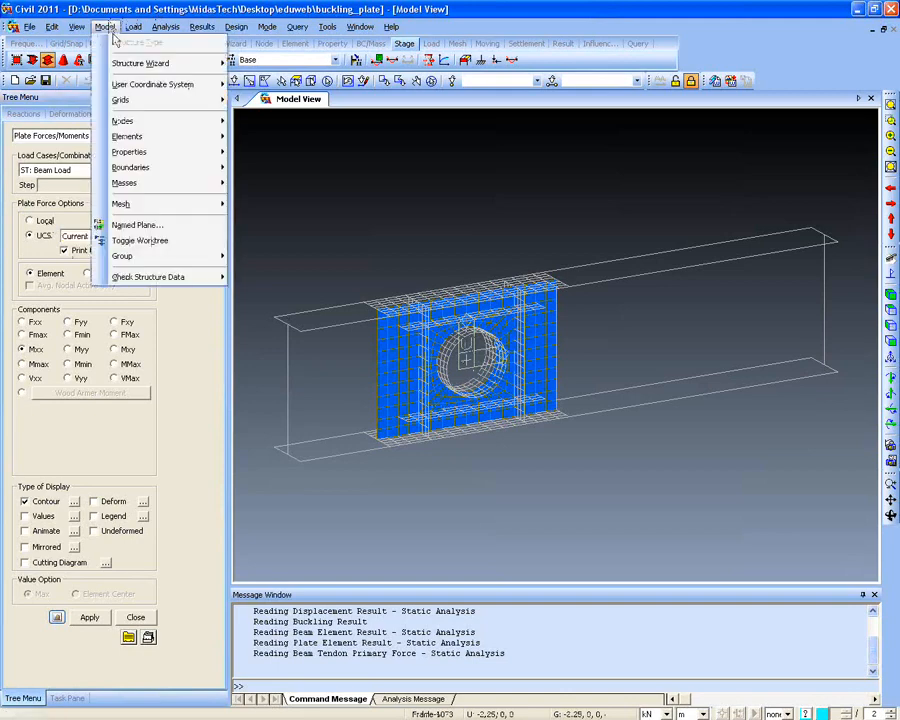
pyautogui.moveTo(155, 86)
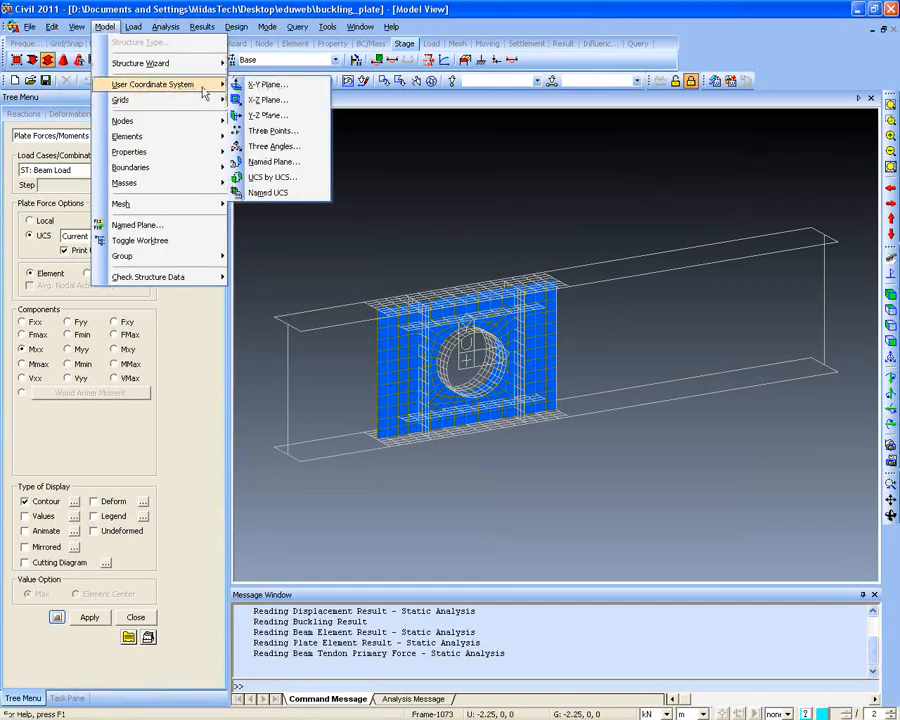
pyautogui.click(293, 178)
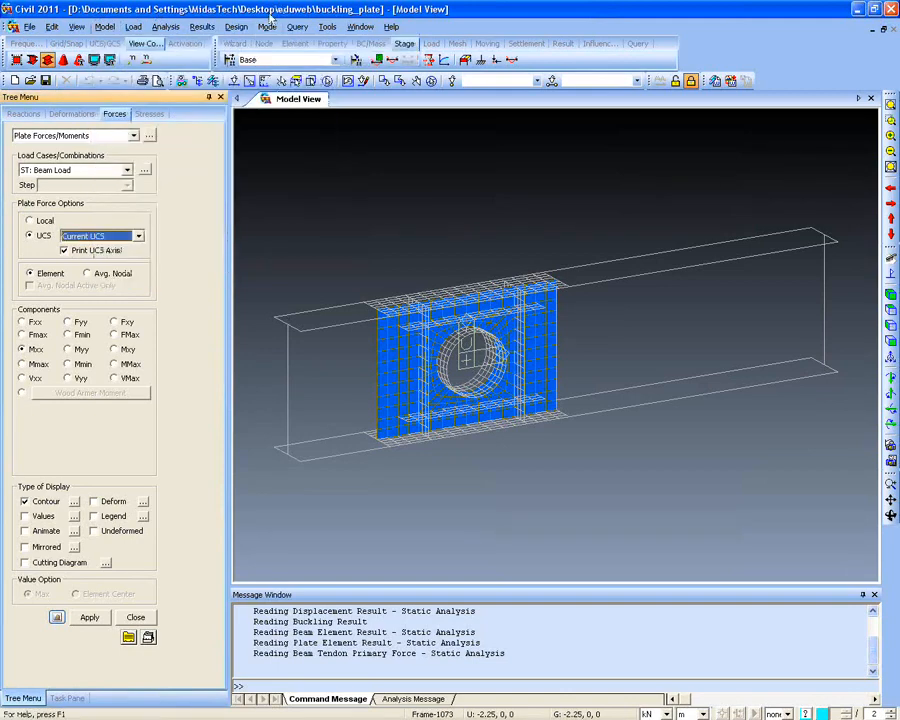
# Select Wood Armer Moment as the plate force component, using Top and a 0-degree angle from the GCS X axis
pyautogui.click(22, 394)
pyautogui.click(88, 396)
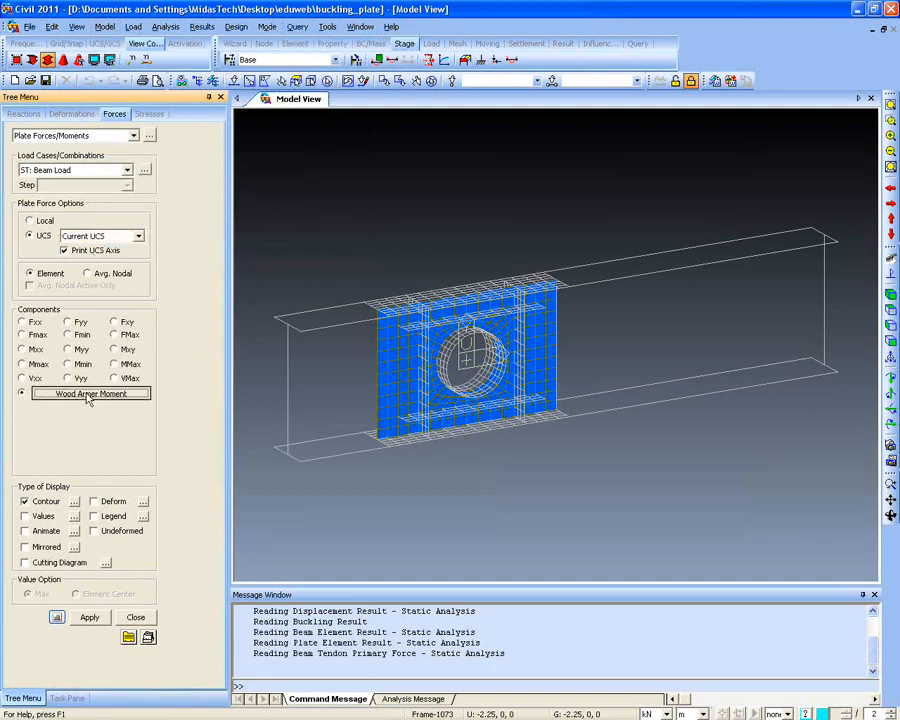
pyautogui.click(88, 396)
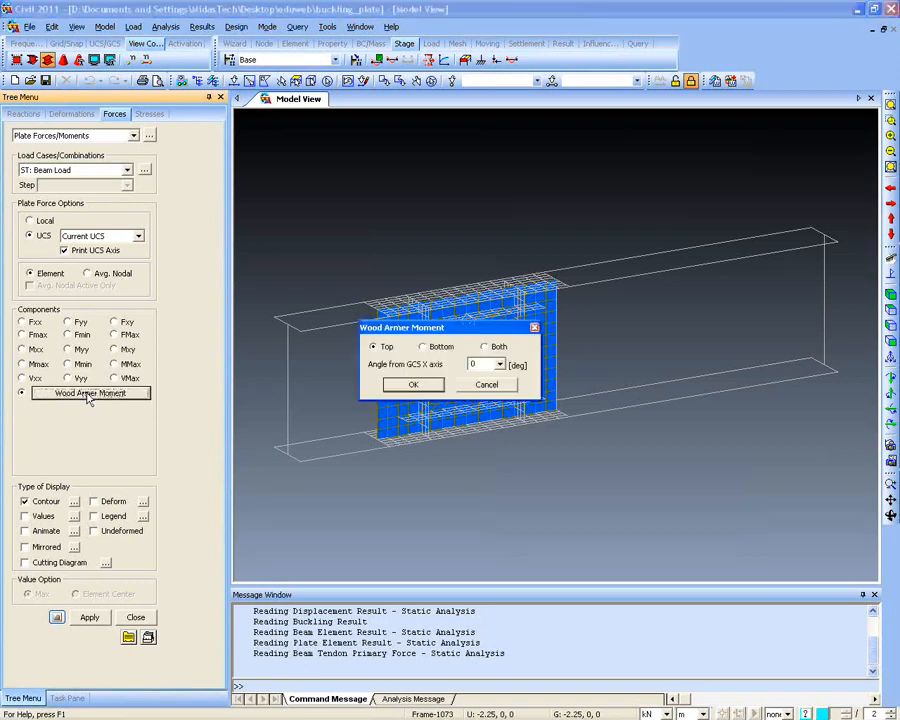
pyautogui.click(411, 388)
pyautogui.keyDown('ctrl'); pyautogui.moveTo(302, 356); pyautogui.dragTo(278, 343, button='middle'); pyautogui.keyUp('ctrl')
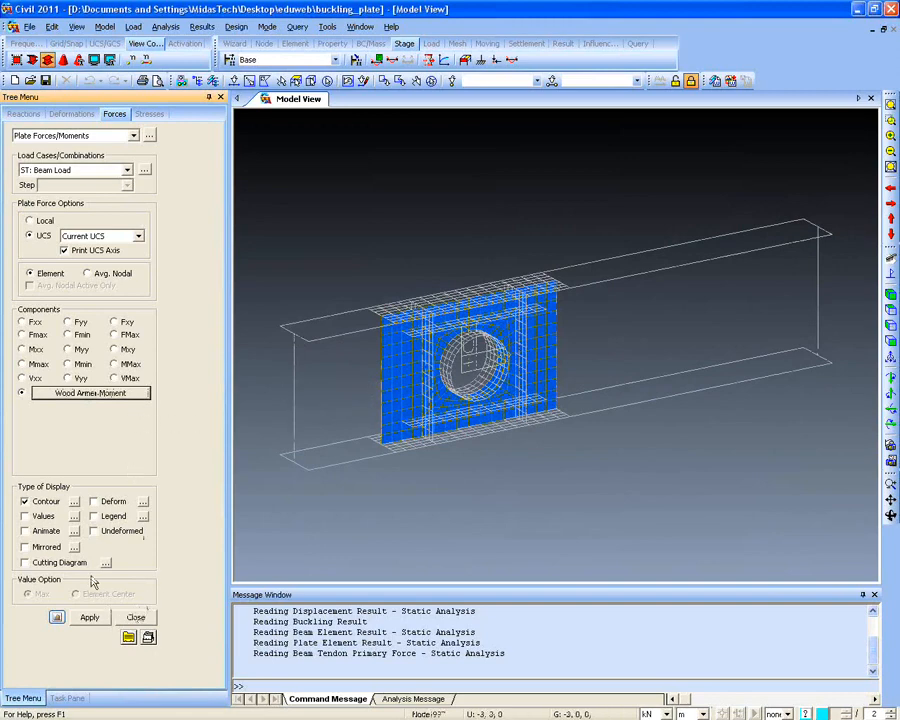
# Enable the cutting diagram in Cutting Line mode and pick a first point at -1.5, 0.1, 1 on the web plate's edge
pyautogui.click(60, 566)
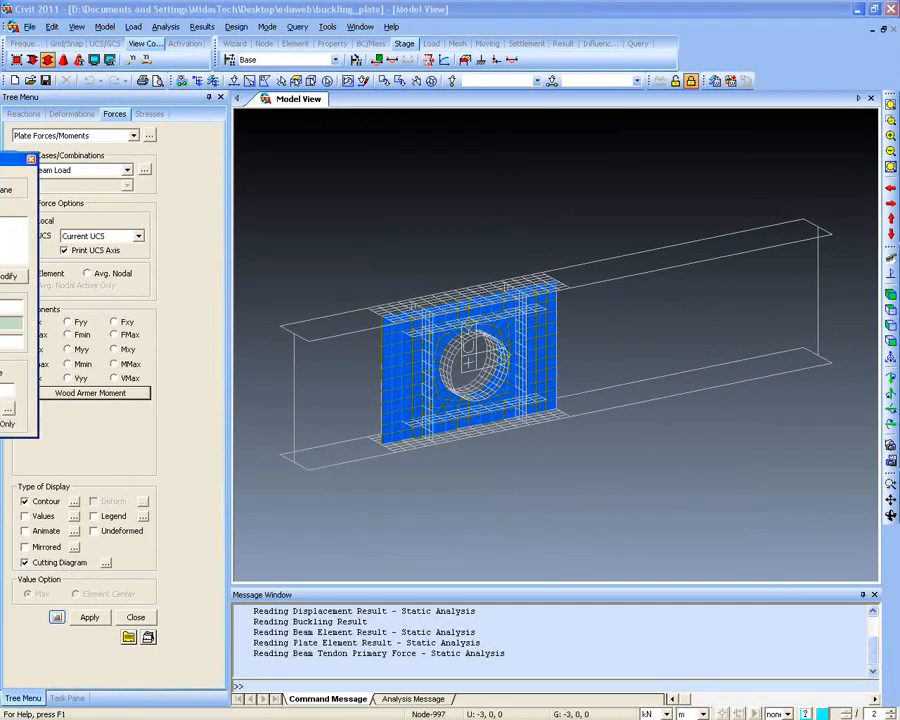
pyautogui.moveTo(3, 159); pyautogui.dragTo(174, 154)
pyautogui.moveTo(181, 210); pyautogui.dragTo(143, 178)
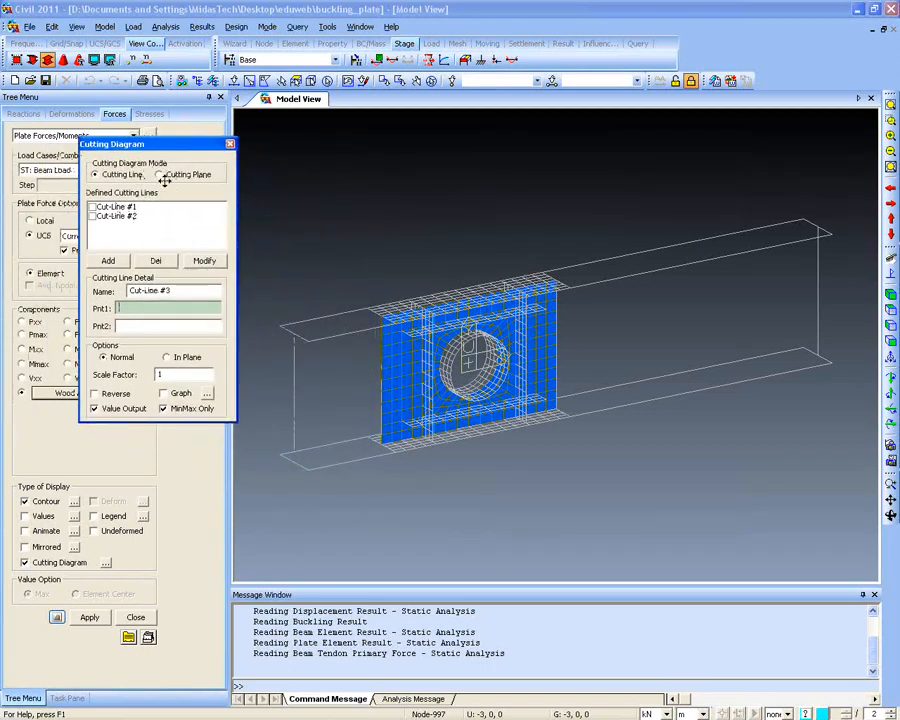
pyautogui.click(162, 176)
pyautogui.click(118, 177)
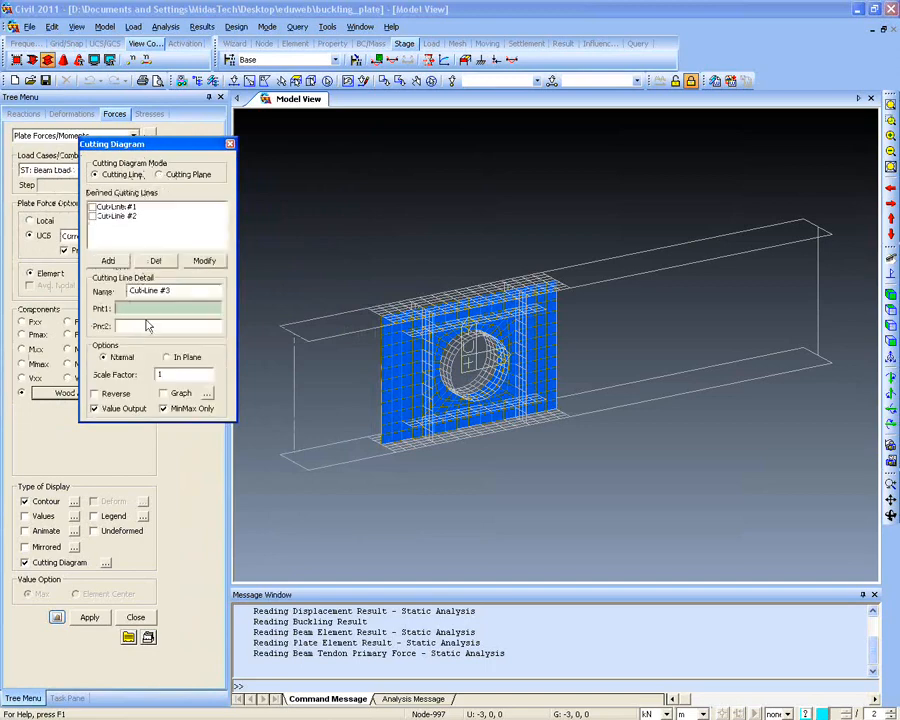
pyautogui.click(380, 323)
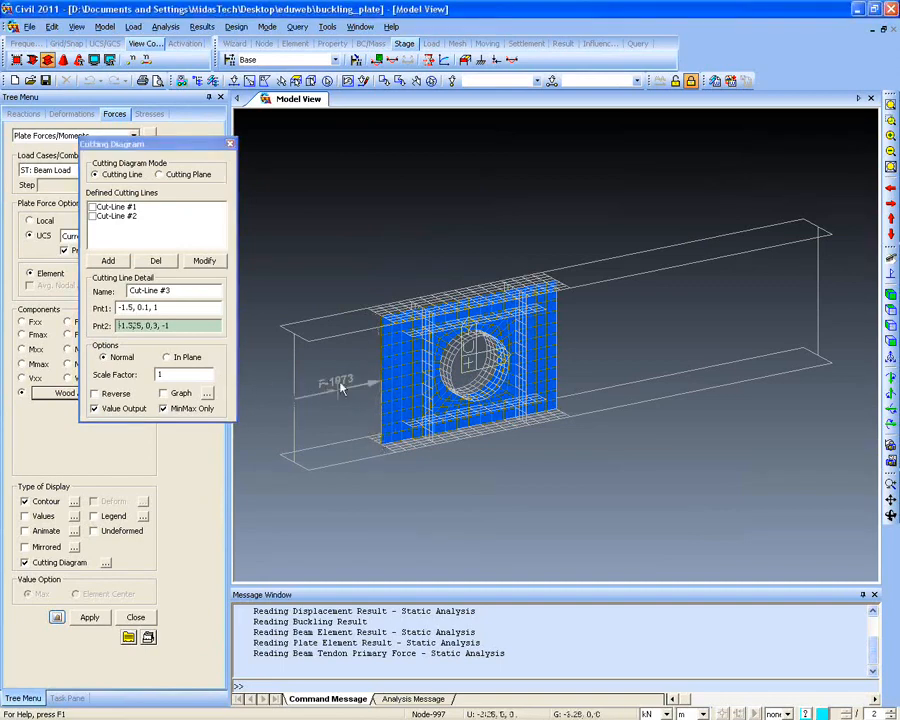
pyautogui.click(224, 149)
pyautogui.click(229, 146)
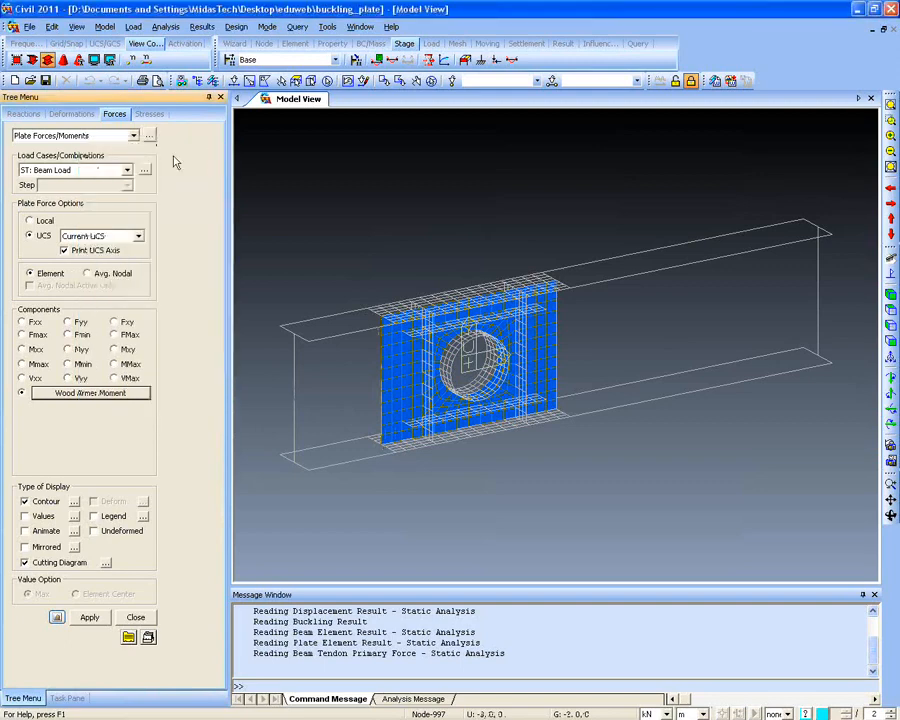
pyautogui.click(201, 26)
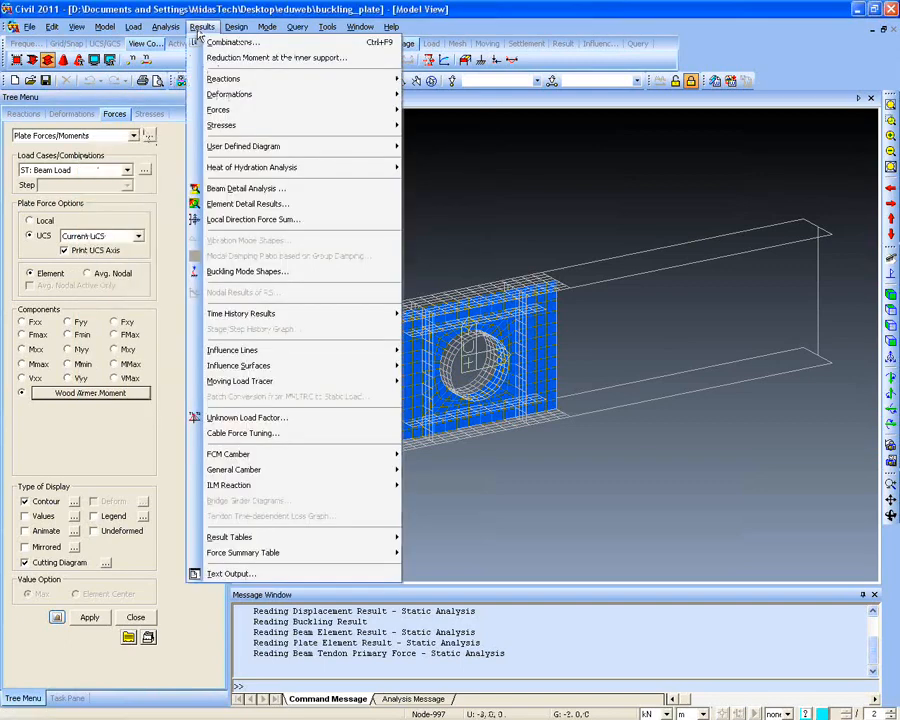
pyautogui.click(132, 10)
pyautogui.click(201, 26)
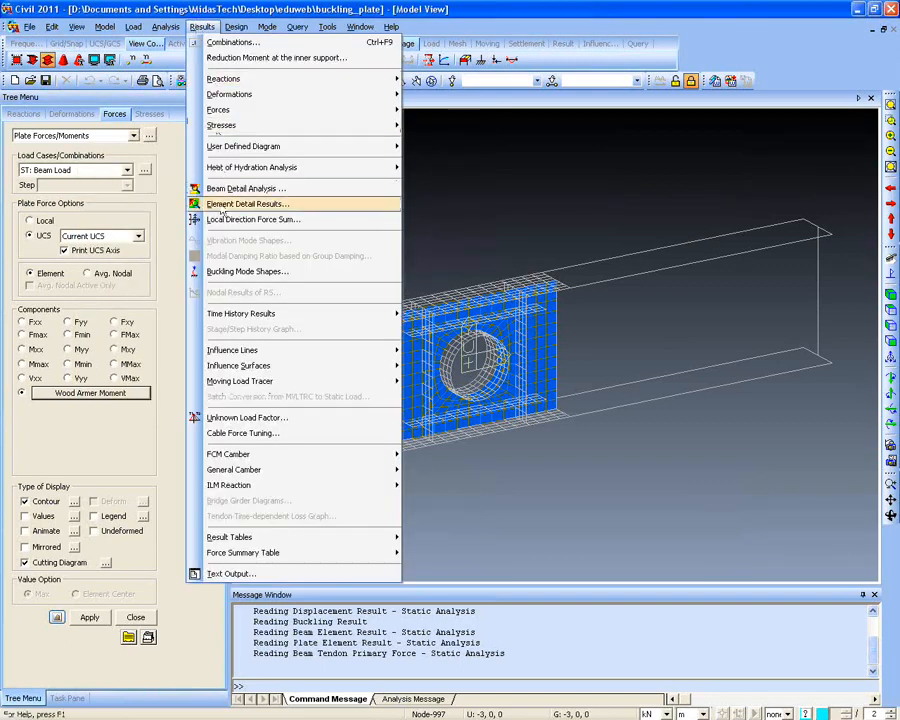
pyautogui.moveTo(305, 110)
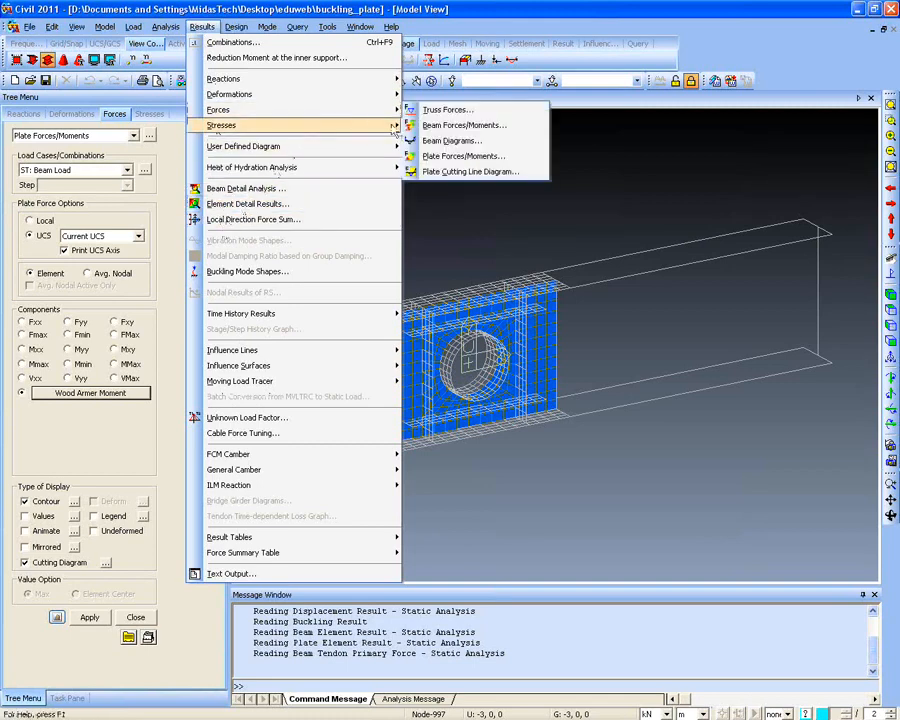
pyautogui.click(430, 166)
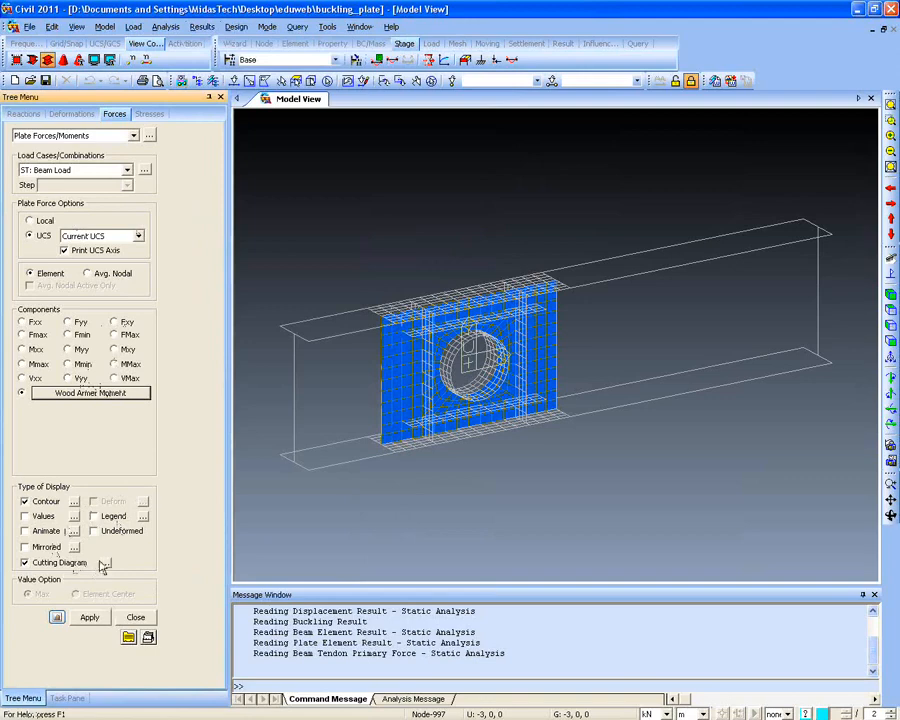
# Open the Local Direction Force Sum tool for the plate elements around the web opening
pyautogui.click(201, 26)
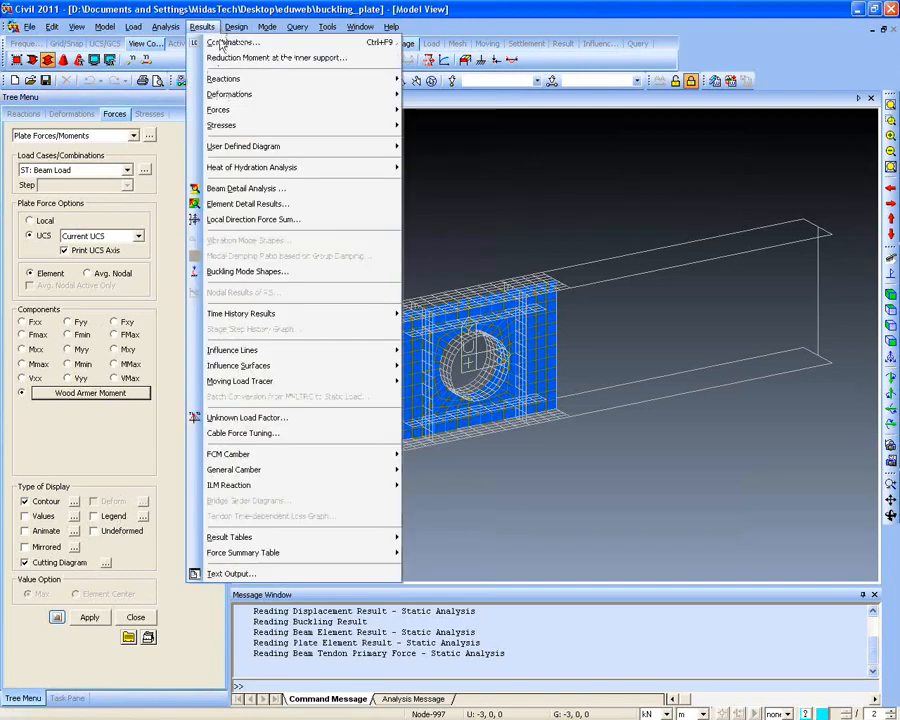
pyautogui.click(248, 219)
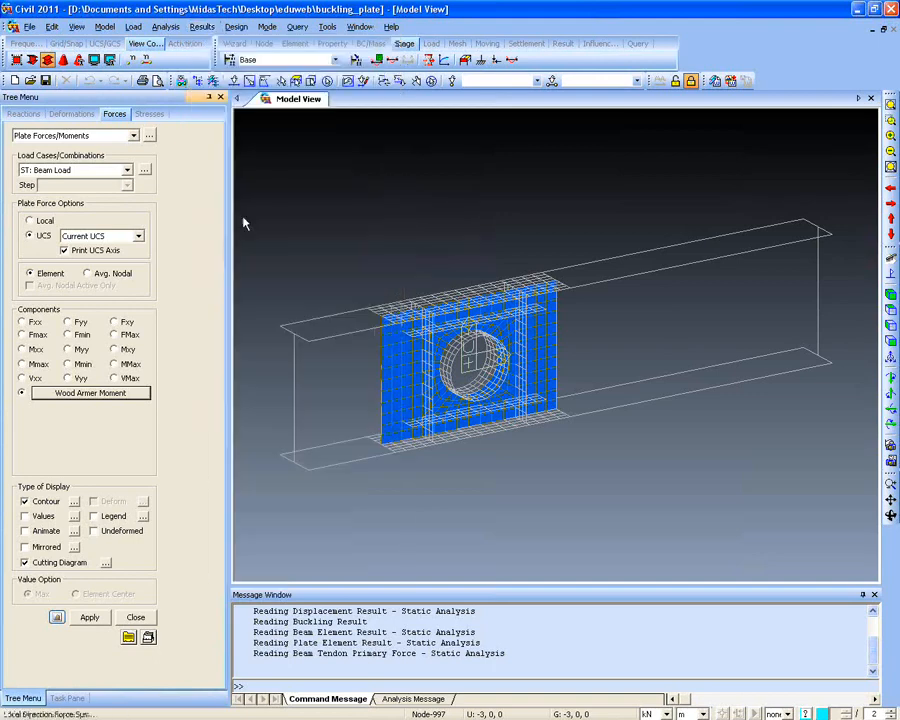
pyautogui.moveTo(342, 118); pyautogui.dragTo(142, 119)
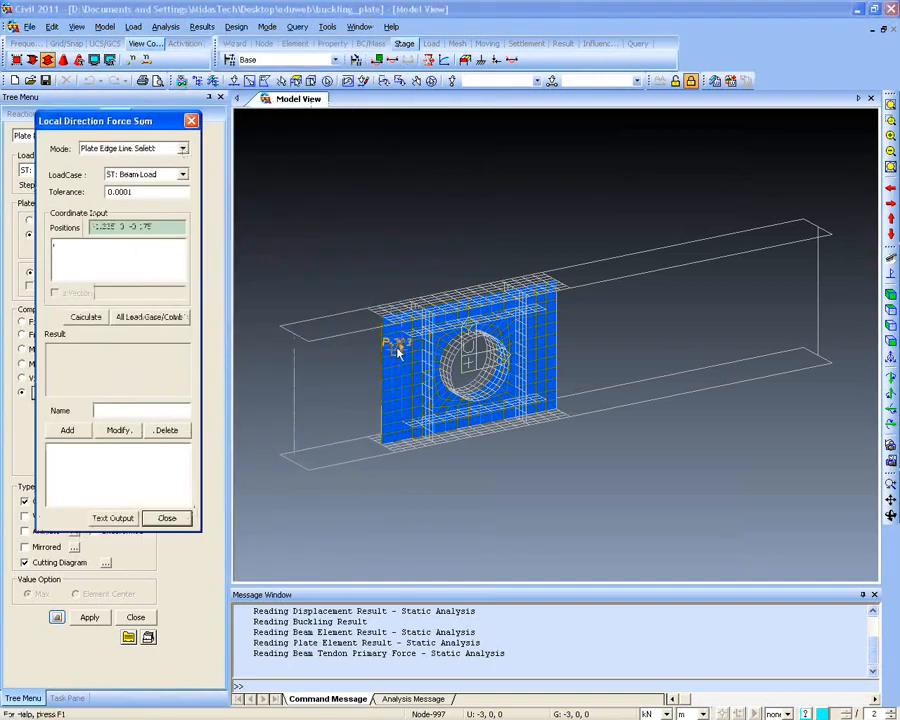
pyautogui.moveTo(423, 383)
pyautogui.keyDown('ctrl'); pyautogui.mouseDown(button='middle')
pyautogui.moveTo(400, 362)
pyautogui.moveTo(466, 384)
pyautogui.moveTo(424, 376)
pyautogui.mouseUp(button='middle'); pyautogui.keyUp('ctrl')
pyautogui.keyDown('ctrl'); pyautogui.moveTo(374, 345); pyautogui.dragTo(382, 386, button='middle'); pyautogui.keyUp('ctrl')
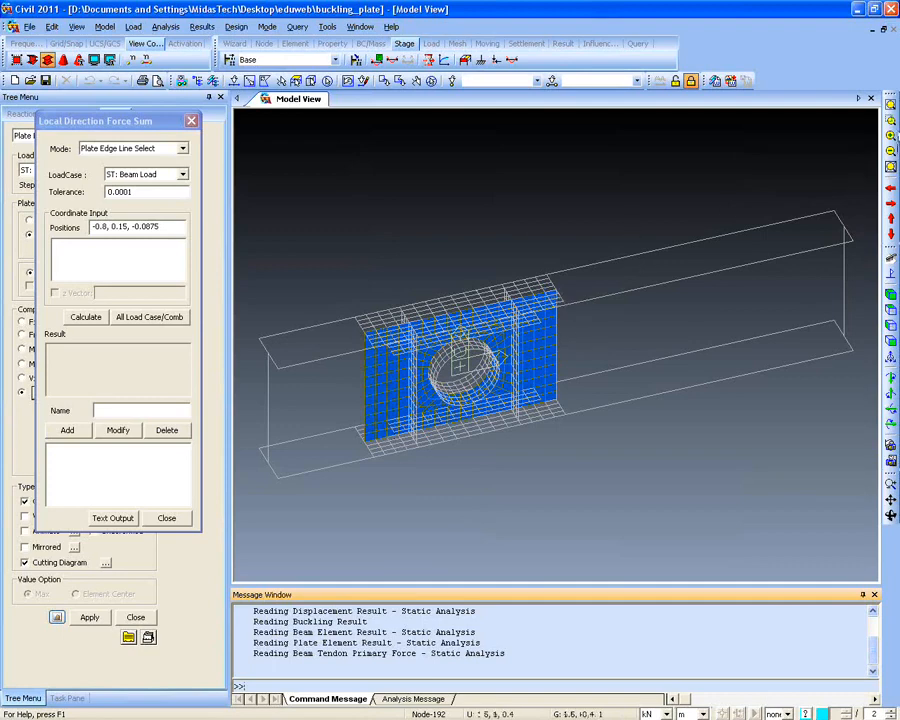
pyautogui.click(890, 119)
pyautogui.moveTo(352, 304); pyautogui.dragTo(534, 470)
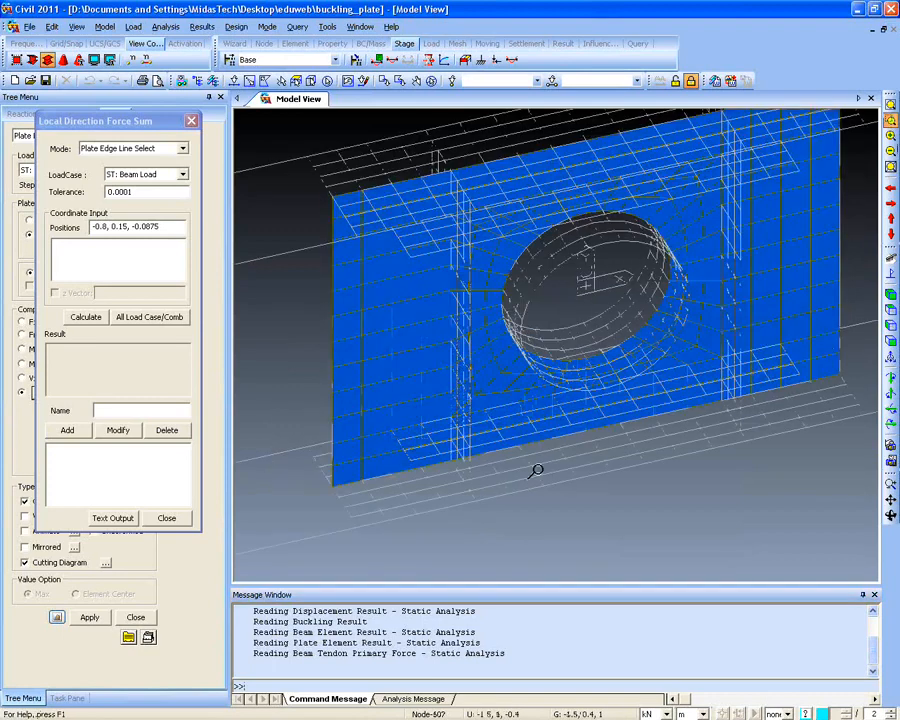
# Isolate the girder portion beyond the web opening, including its end plate elements, and reactivate the whole model
pyautogui.click(890, 341)
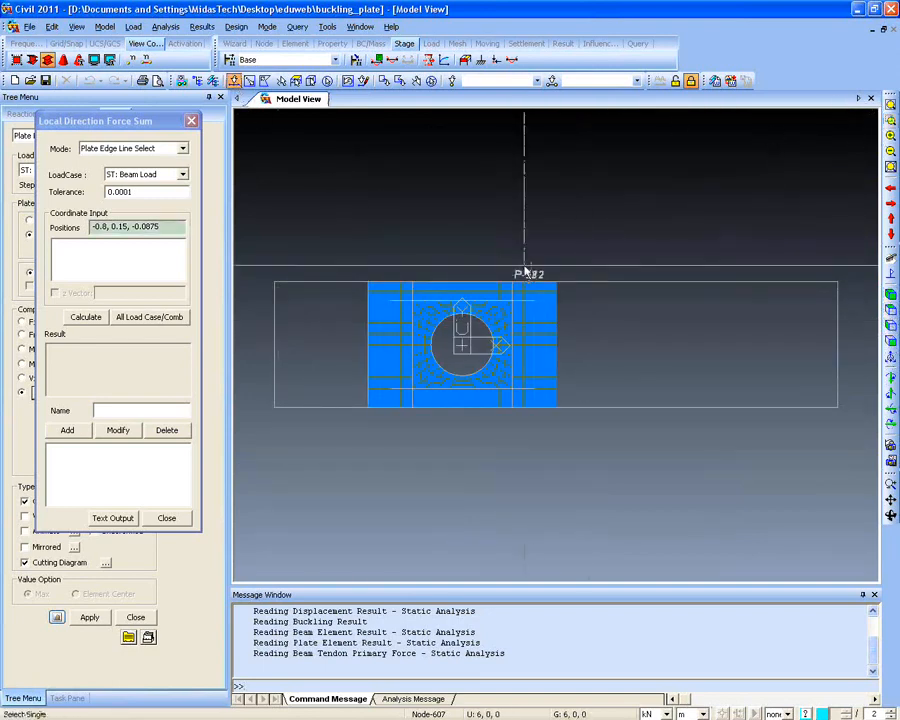
pyautogui.moveTo(528, 258); pyautogui.dragTo(856, 454)
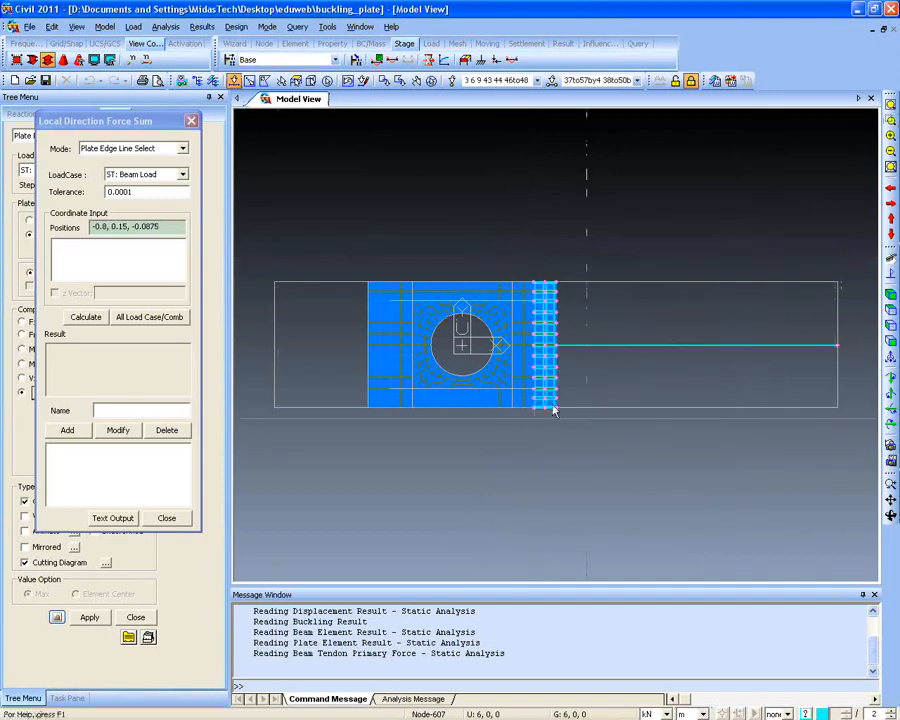
pyautogui.click(182, 44)
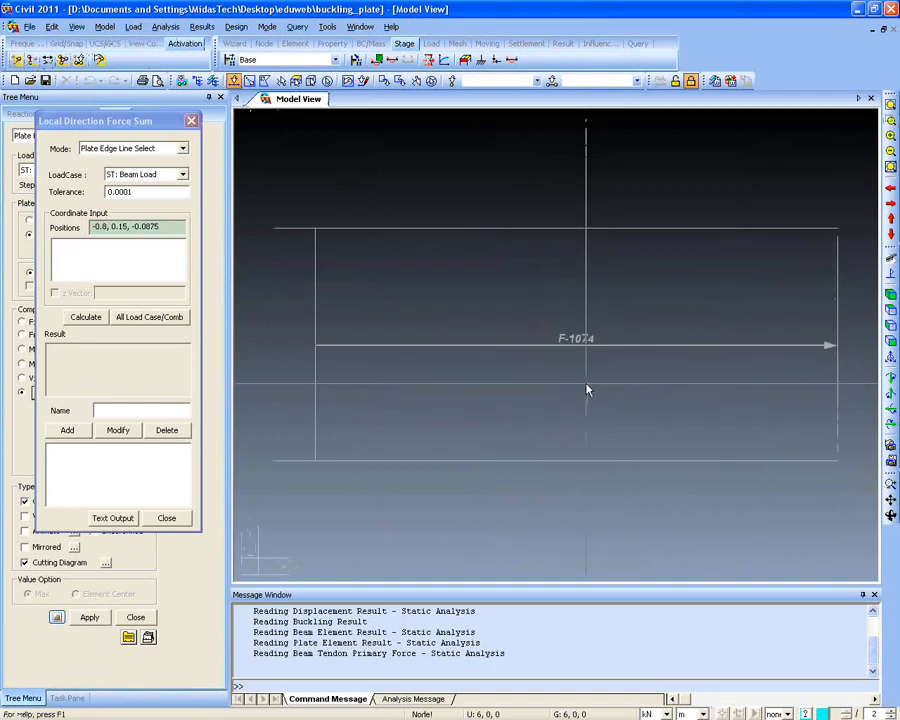
pyautogui.keyDown('ctrl'); pyautogui.moveTo(411, 269); pyautogui.dragTo(322, 284, button='middle'); pyautogui.keyUp('ctrl')
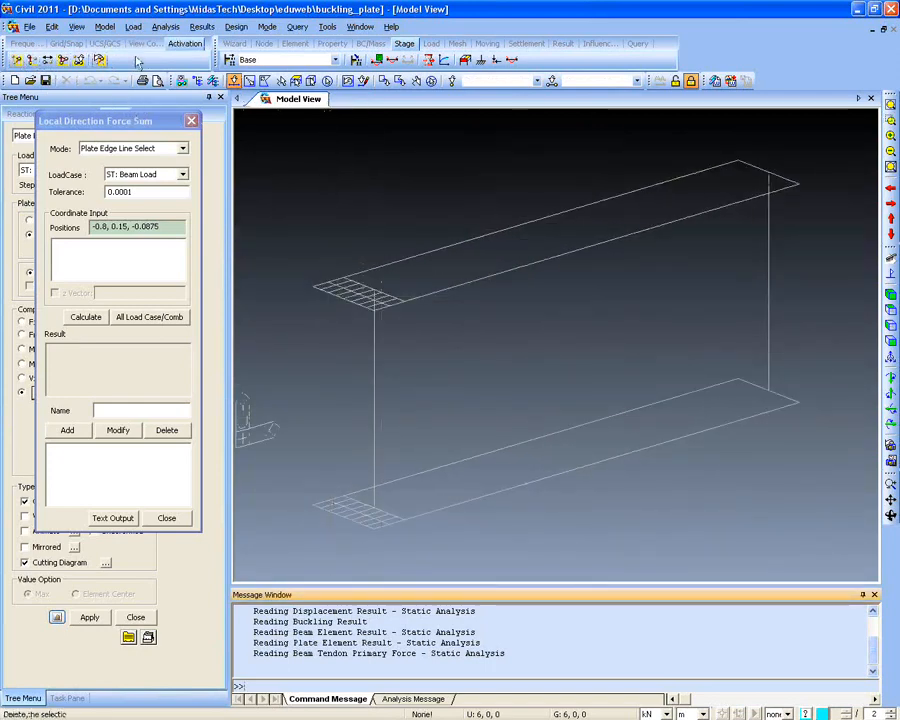
pyautogui.click(62, 60)
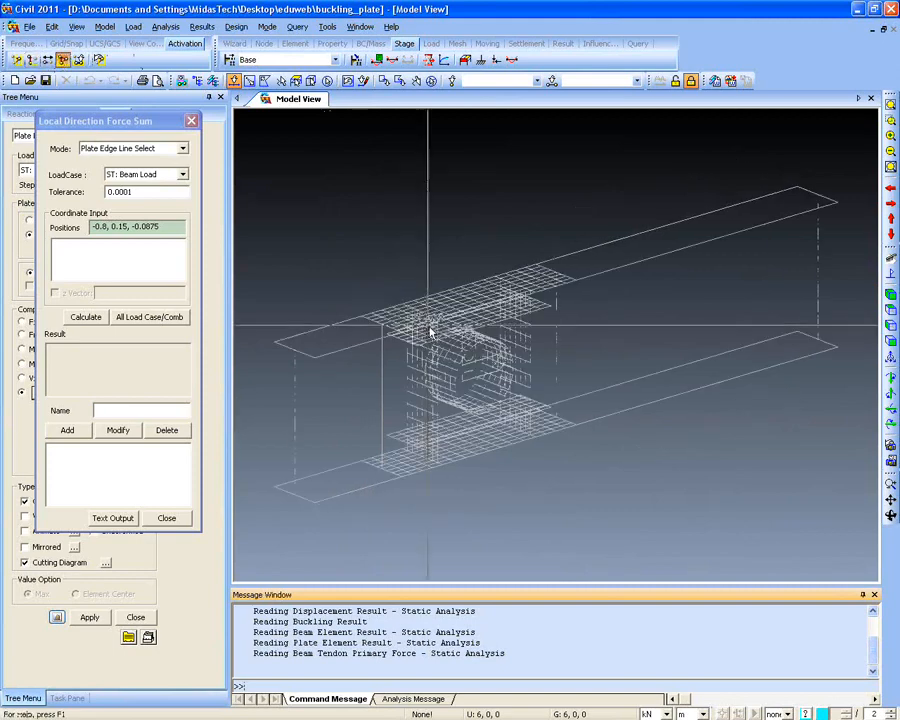
pyautogui.keyDown('ctrl'); pyautogui.moveTo(430, 325); pyautogui.dragTo(464, 266, button='middle'); pyautogui.keyUp('ctrl')
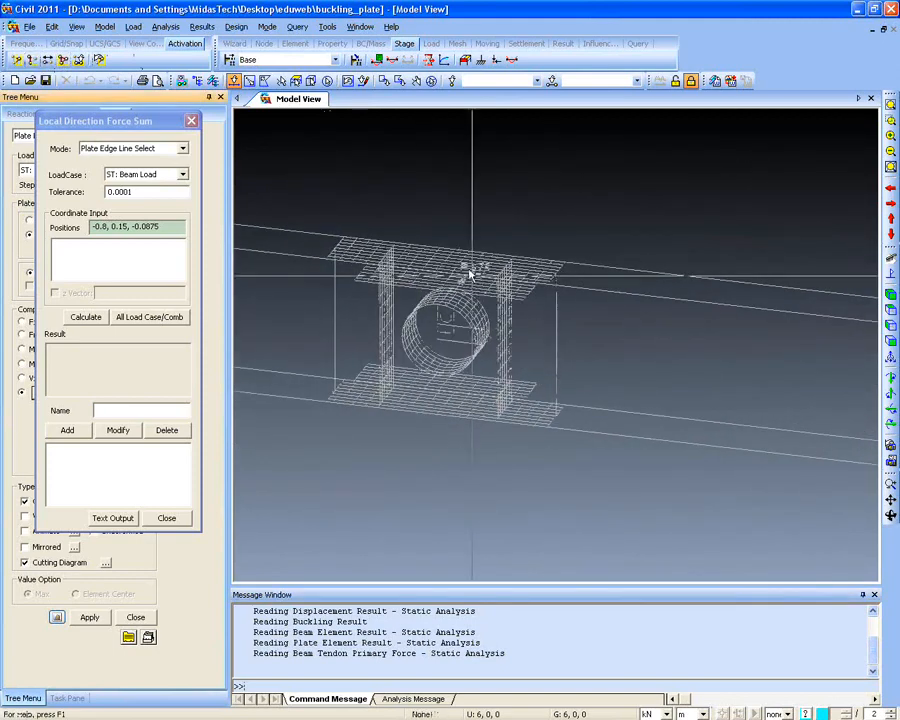
# Set the force sum mode to Plate Edge Polygon Select, keeping load case ST: Beam Load
pyautogui.click(141, 177)
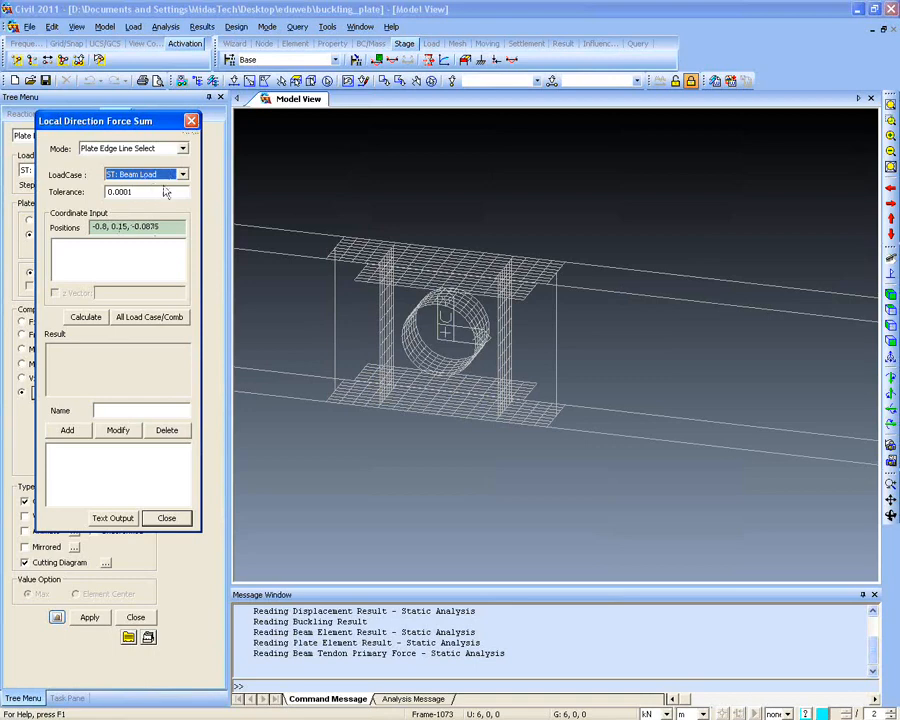
pyautogui.click(179, 175)
pyautogui.click(165, 187)
pyautogui.click(130, 148)
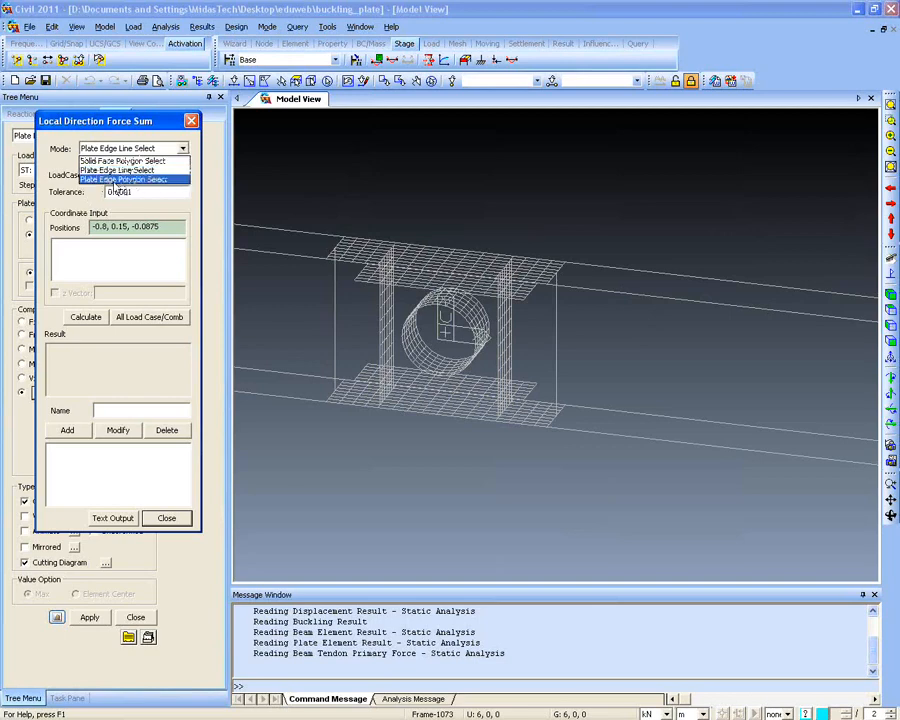
pyautogui.click(126, 180)
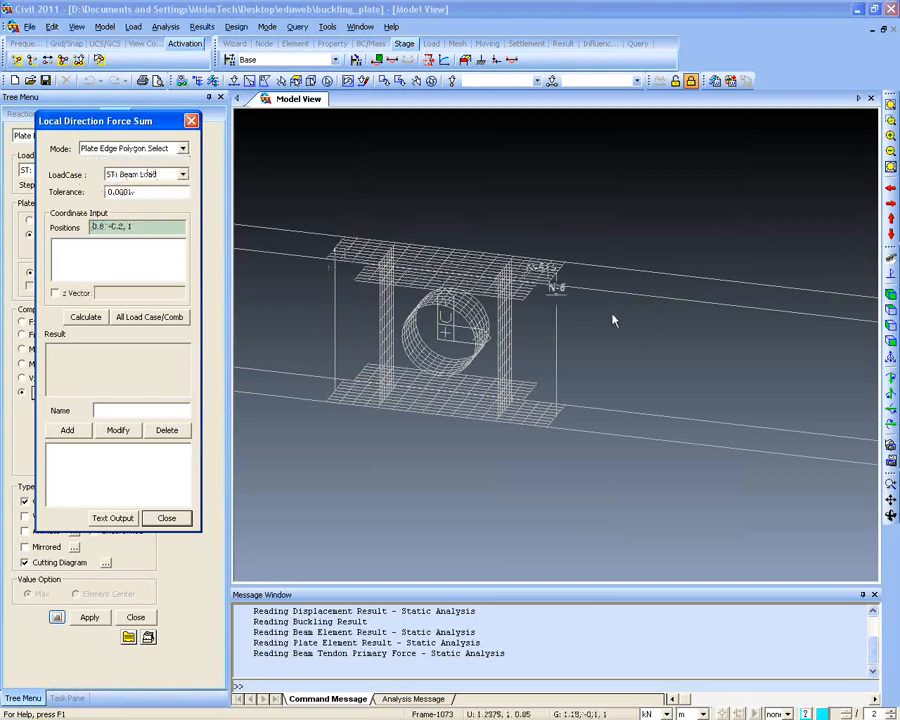
# Try to calculate the plate edge polygon force sum from four points picked around the section beyond the web opening
pyautogui.keyDown('ctrl'); pyautogui.moveTo(573, 344); pyautogui.dragTo(520, 432, button='middle'); pyautogui.keyUp('ctrl')
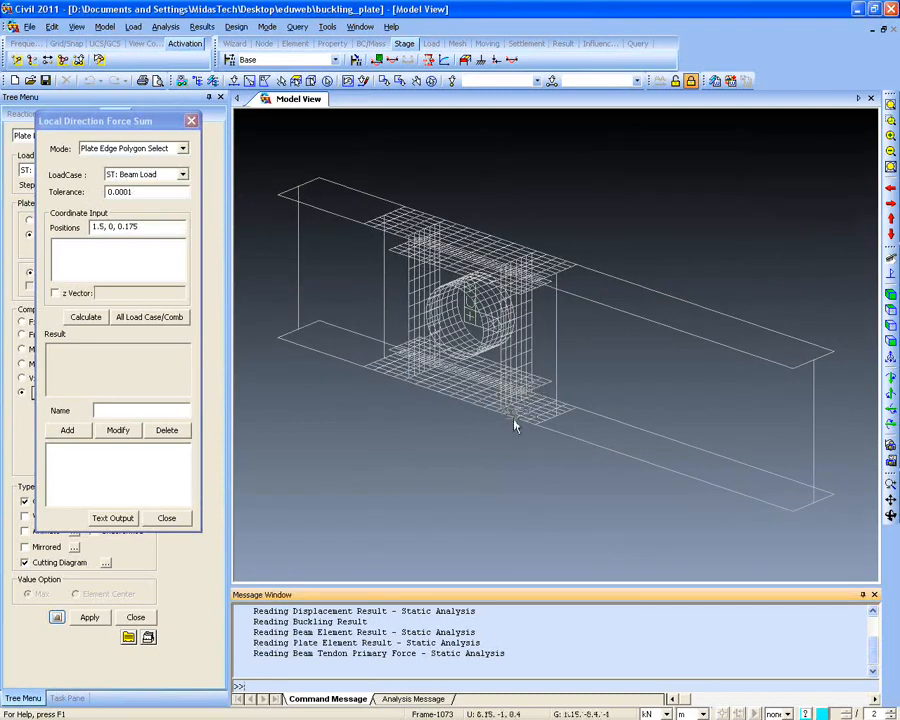
pyautogui.click(518, 422)
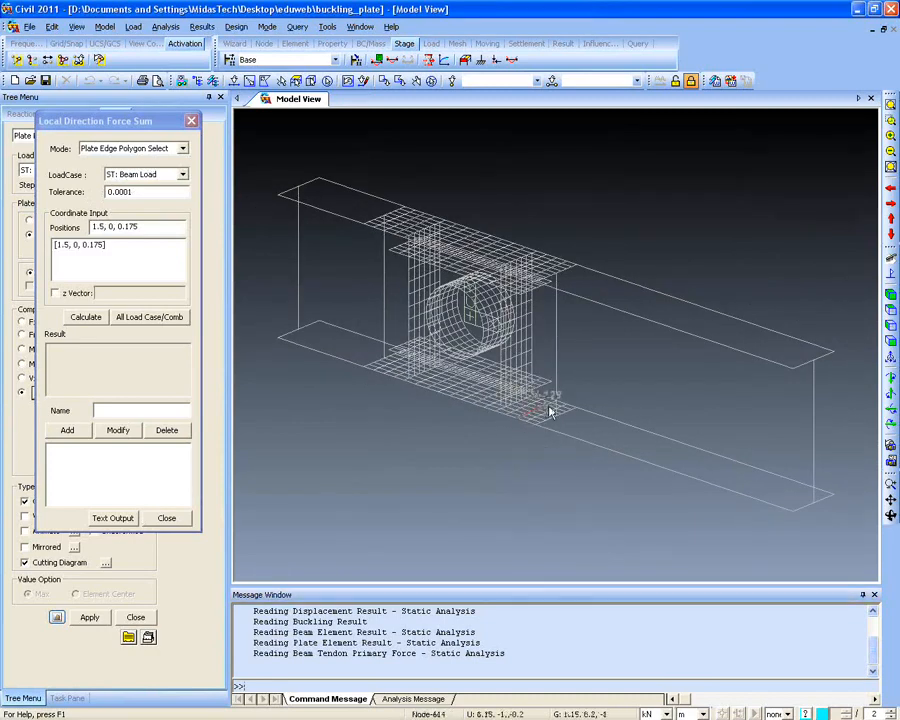
pyautogui.click(558, 404)
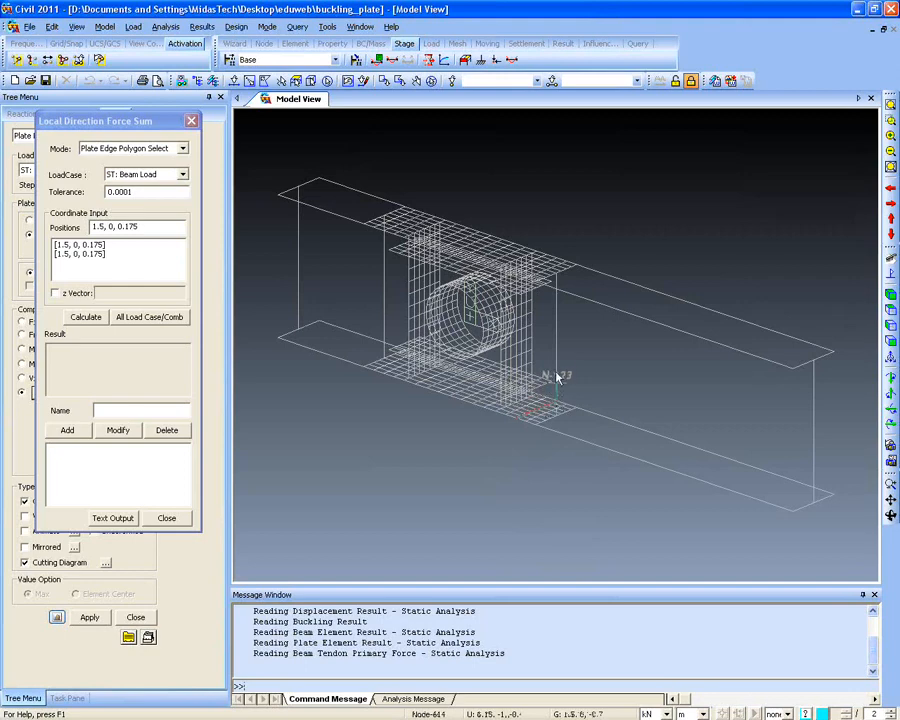
pyautogui.click(558, 260)
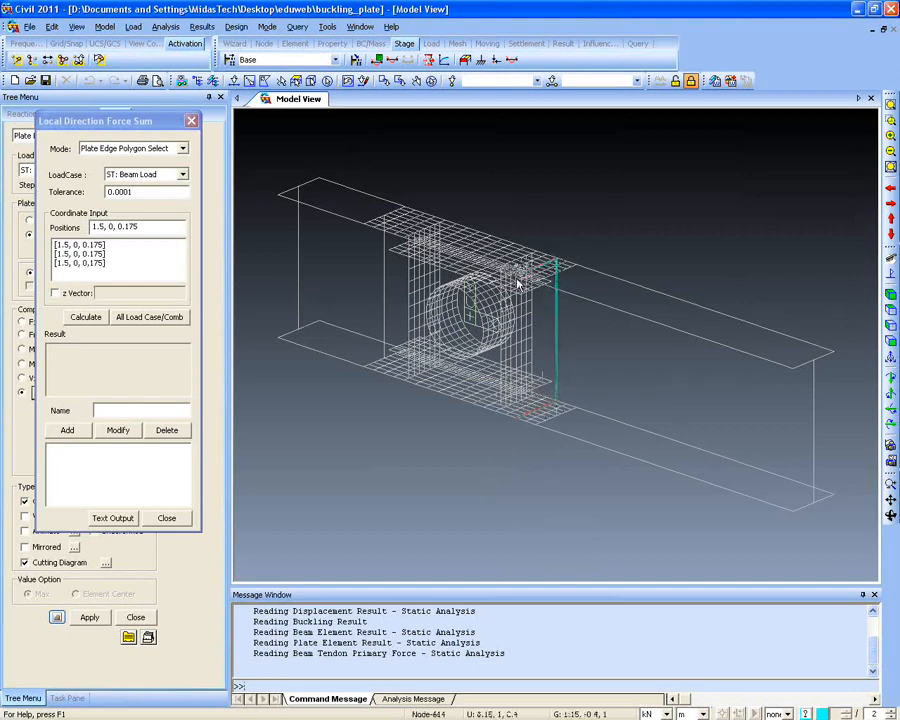
pyautogui.click(521, 418)
pyautogui.click(516, 419)
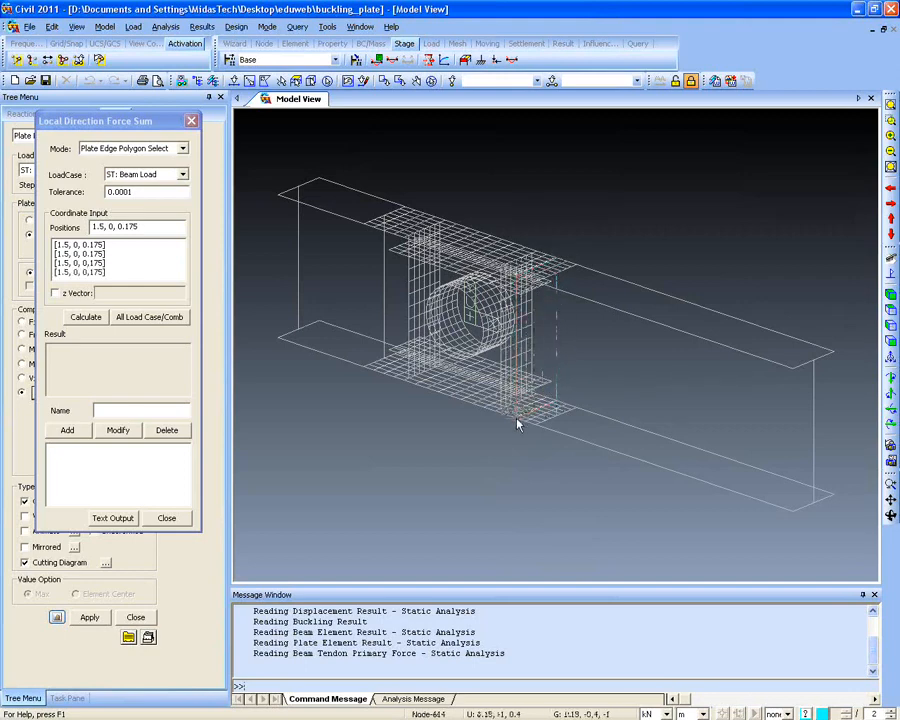
pyautogui.click(87, 317)
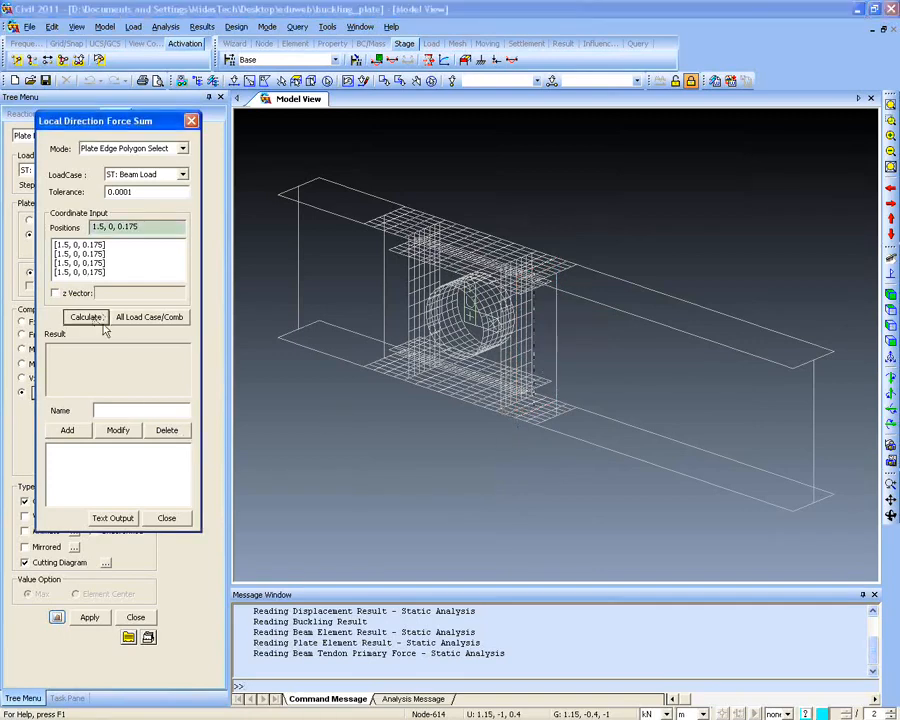
# Clear all the polygon coordinates from the force sum's position list
pyautogui.moveTo(108, 273); pyautogui.dragTo(49, 245)
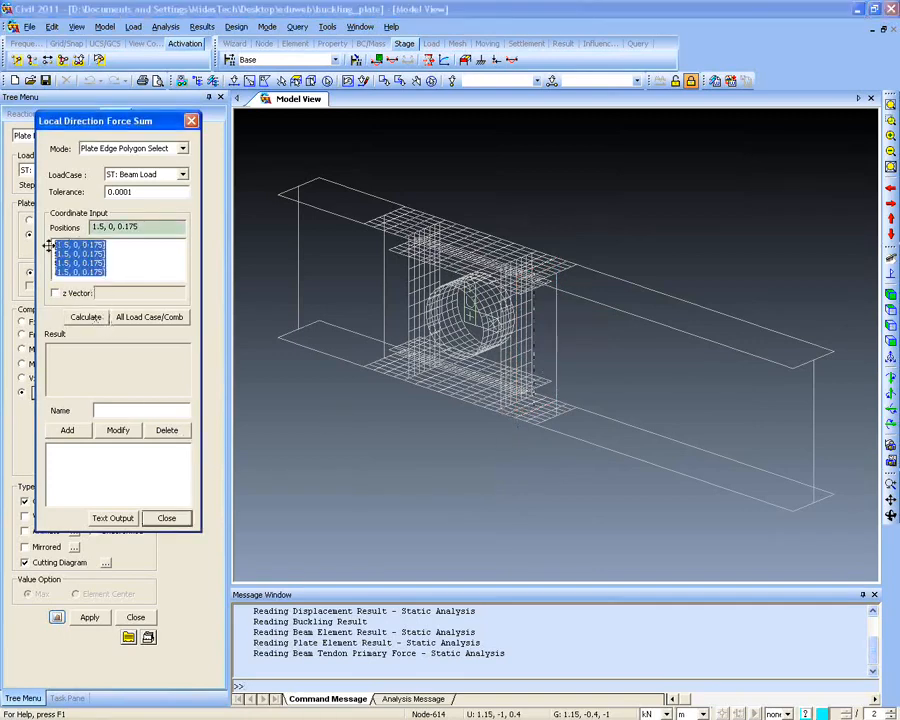
pyautogui.press('Delete')
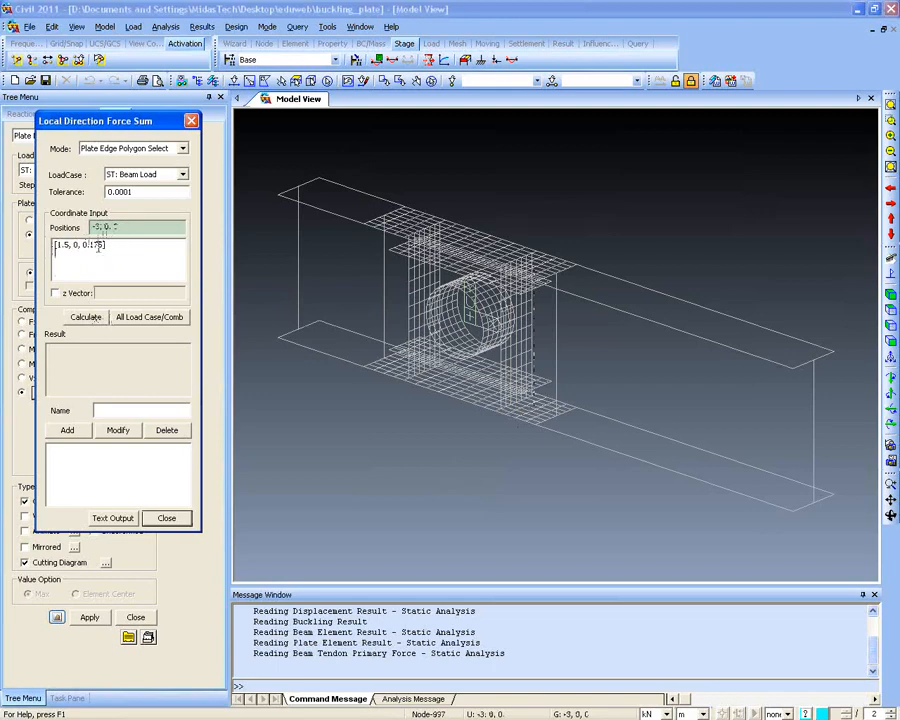
pyautogui.moveTo(107, 245); pyautogui.dragTo(5, 256)
pyautogui.press('Delete')
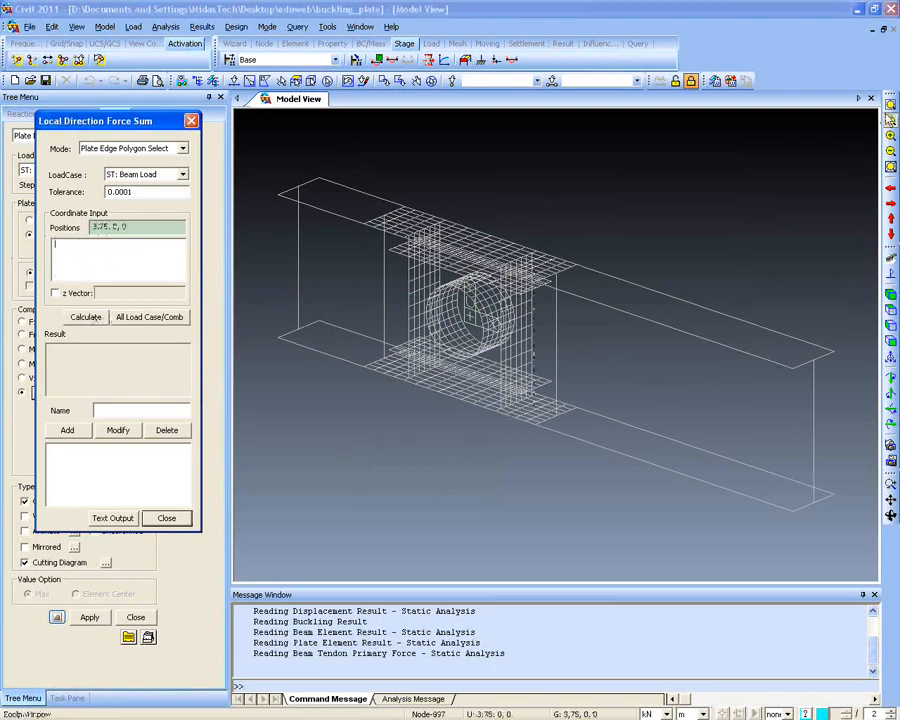
# Try to outline a polygon at the stiffener beside the web opening, starting at 0.8, -0.4, -1 and 0.8, 0.4, -1
pyautogui.click(890, 120)
pyautogui.moveTo(471, 225); pyautogui.dragTo(597, 455)
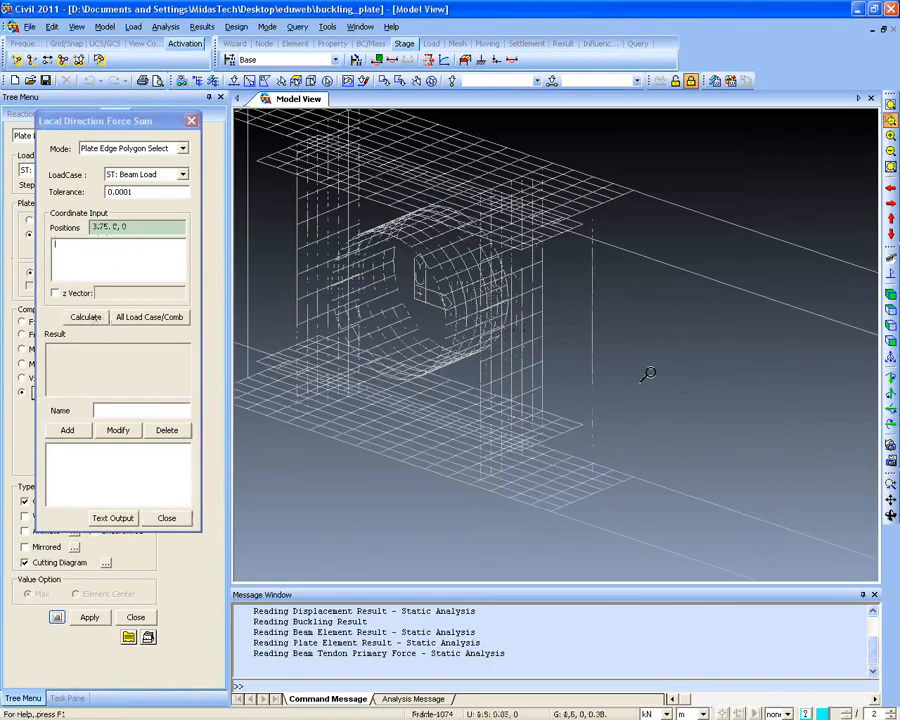
pyautogui.click(890, 122)
pyautogui.moveTo(642, 335)
pyautogui.keyDown('ctrl'); pyautogui.mouseDown(button='middle')
pyautogui.moveTo(623, 337)
pyautogui.moveTo(689, 325)
pyautogui.moveTo(631, 326)
pyautogui.mouseUp(button='middle'); pyautogui.keyUp('ctrl')
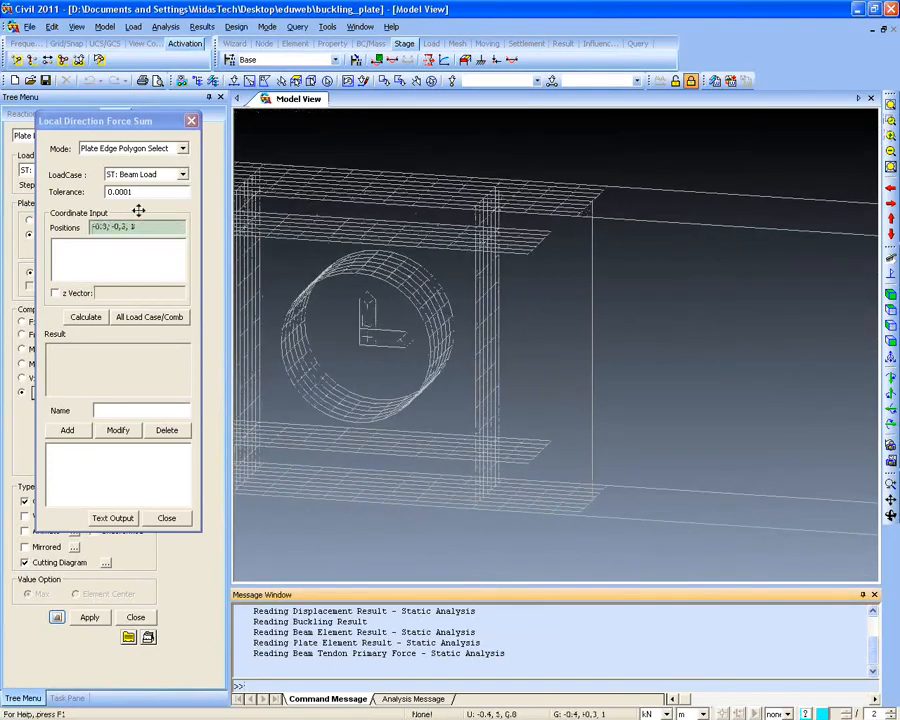
pyautogui.click(480, 503)
pyautogui.click(507, 478)
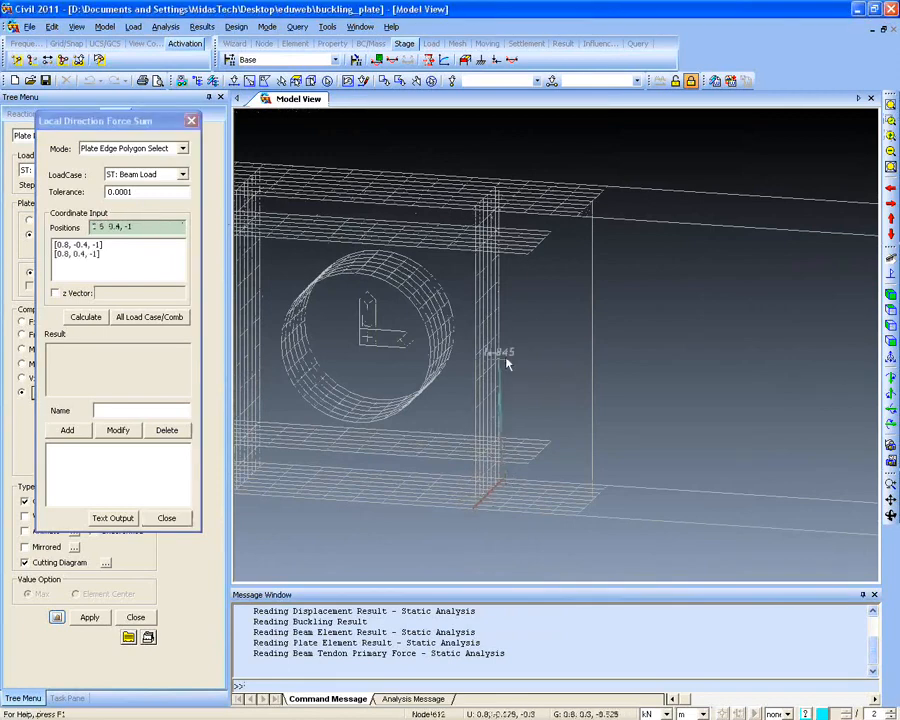
pyautogui.click(498, 185)
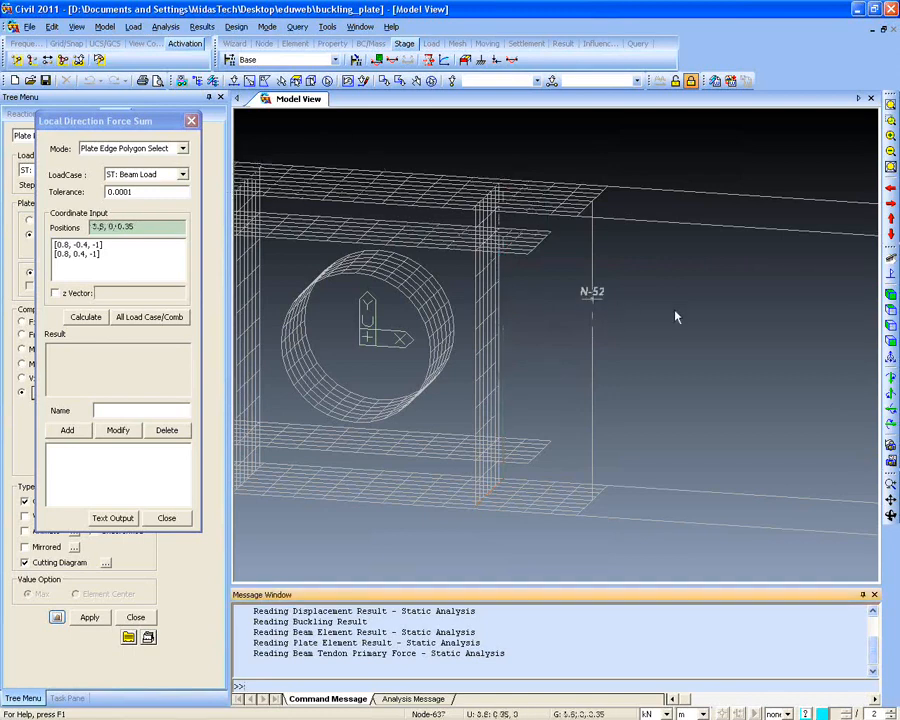
# Shade the model and deactivate beam element 1074 next to the plate-meshed portion
pyautogui.click(892, 276)
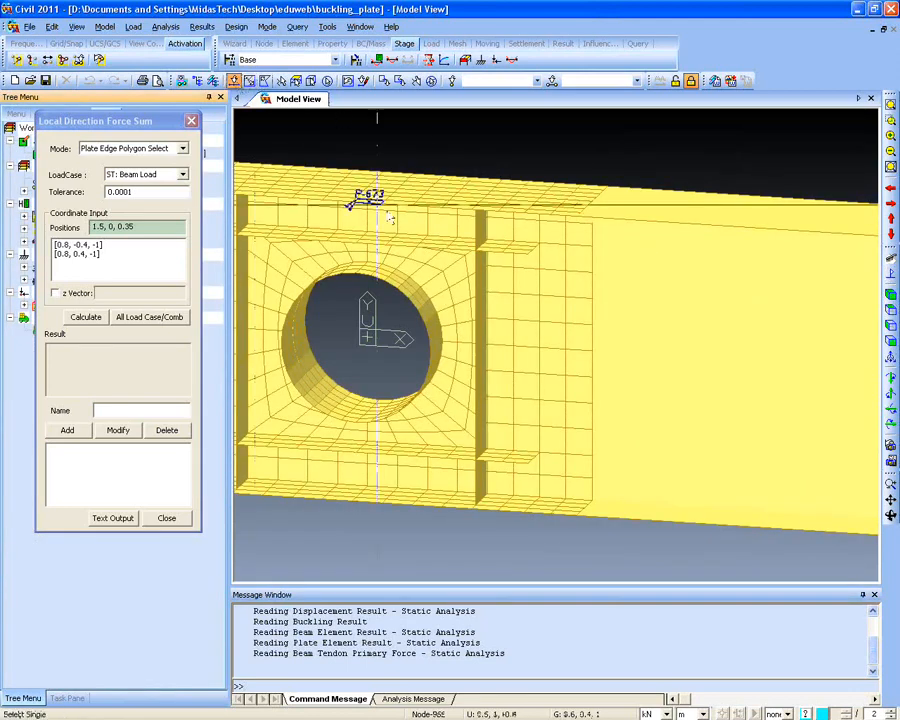
pyautogui.moveTo(776, 553); pyautogui.dragTo(526, 227)
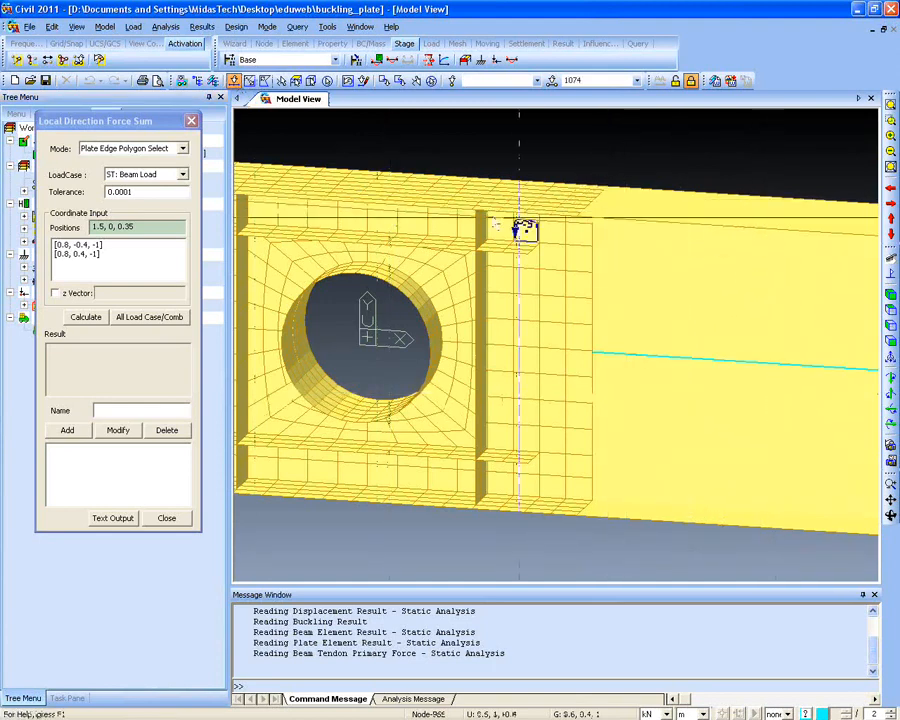
pyautogui.click(27, 52)
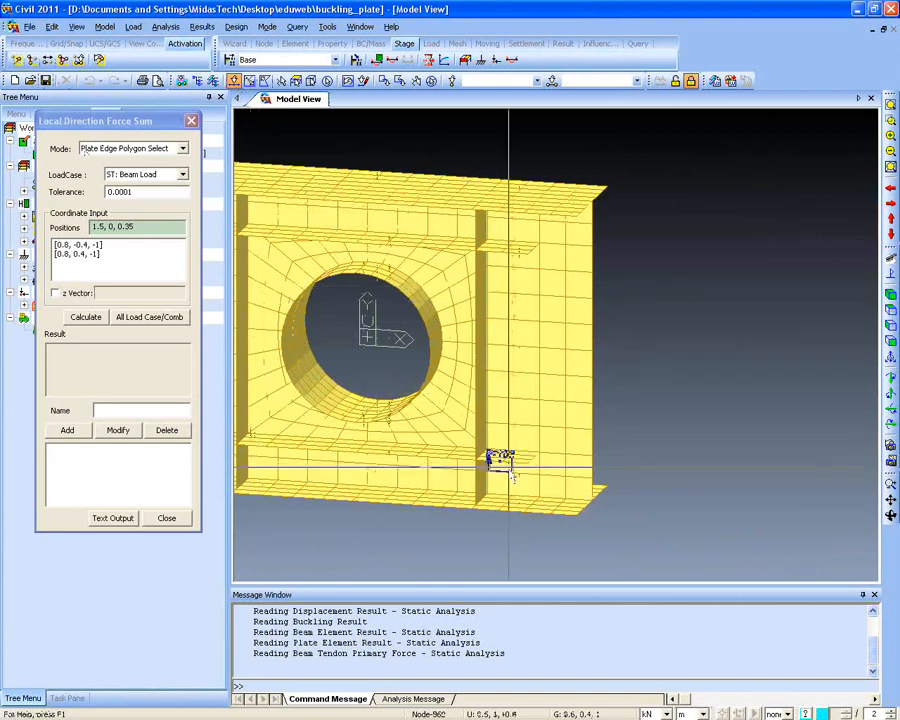
# Calculate the Beam Load force sum for the polygon 1.5, 0.4, -1; 1.5, 0.4, 1; 1.5, -0.4, 1; 1.5, -0.4, -1 at the plate end
pyautogui.click(128, 226)
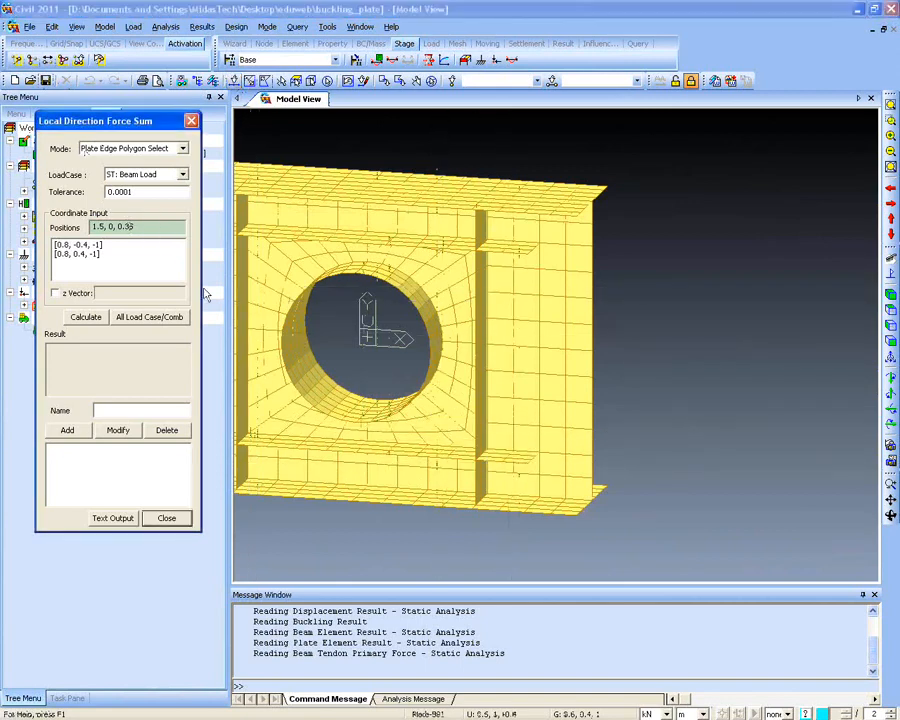
pyautogui.click(580, 528)
pyautogui.click(626, 490)
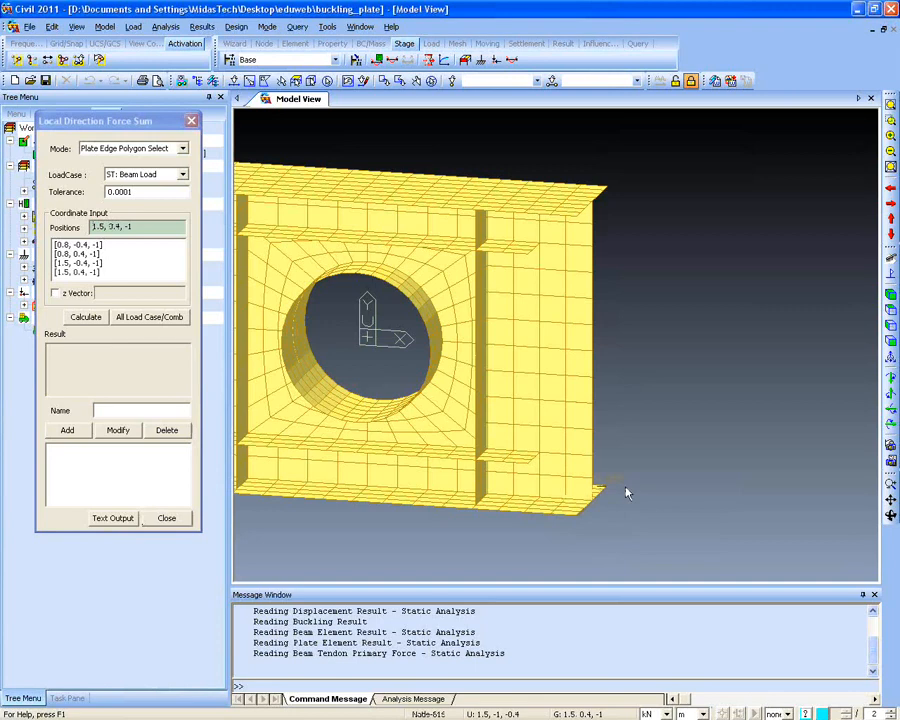
pyautogui.click(615, 193)
pyautogui.click(580, 221)
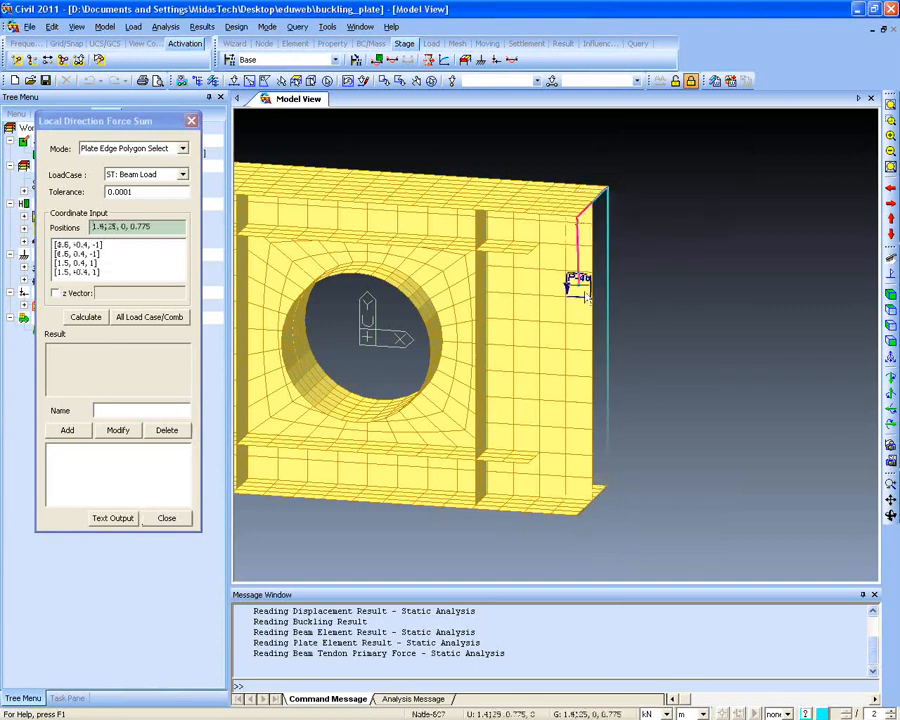
pyautogui.click(581, 521)
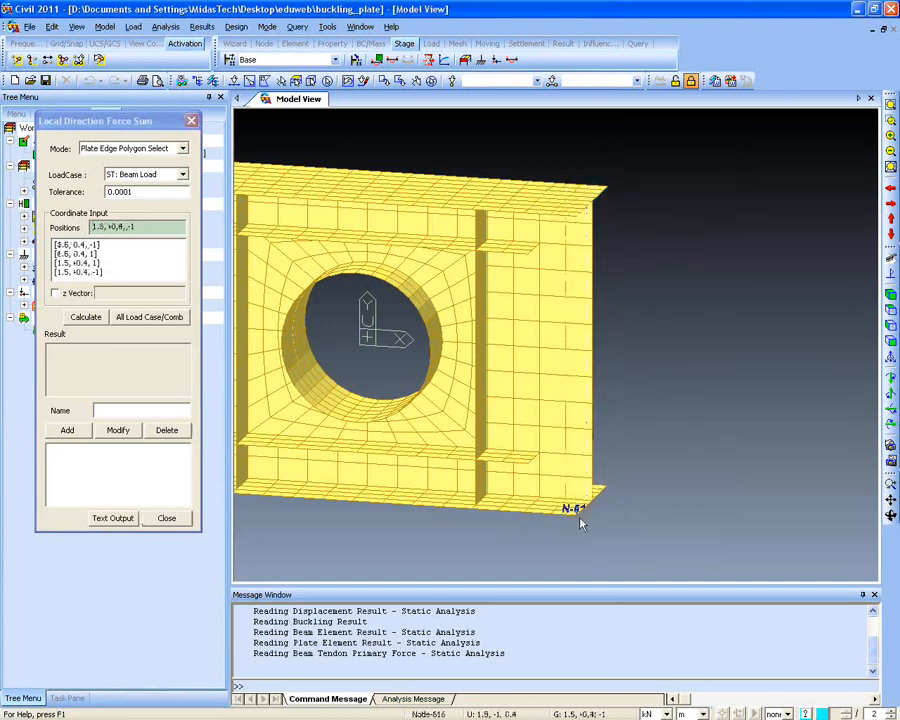
pyautogui.click(87, 318)
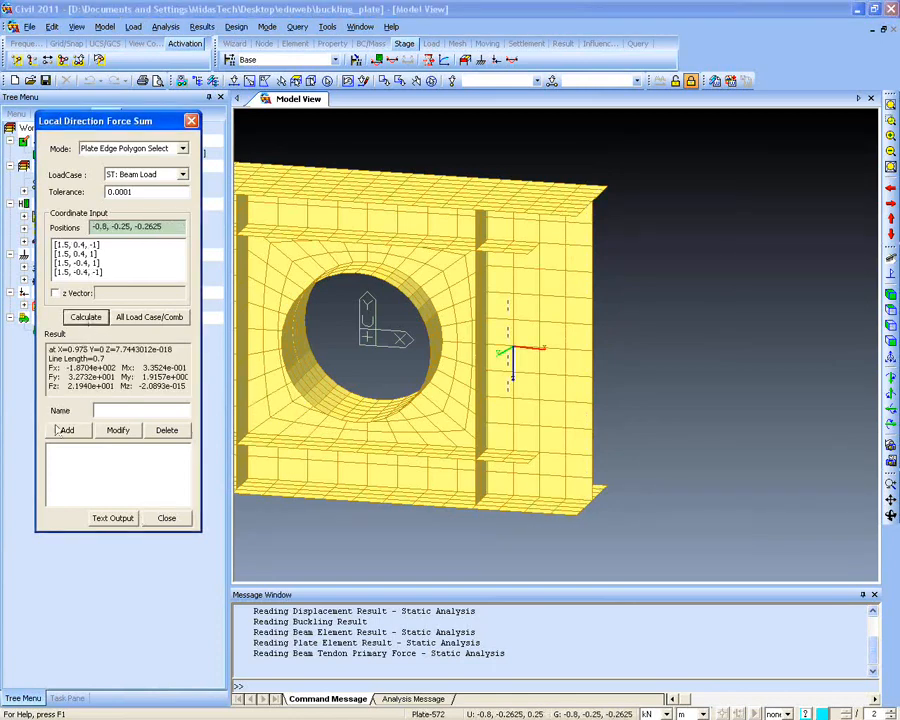
# Close the Local Direction Force Sum tool and reactivate the whole girder model
pyautogui.keyDown('ctrl'); pyautogui.moveTo(679, 435); pyautogui.dragTo(656, 441, button='middle'); pyautogui.keyUp('ctrl')
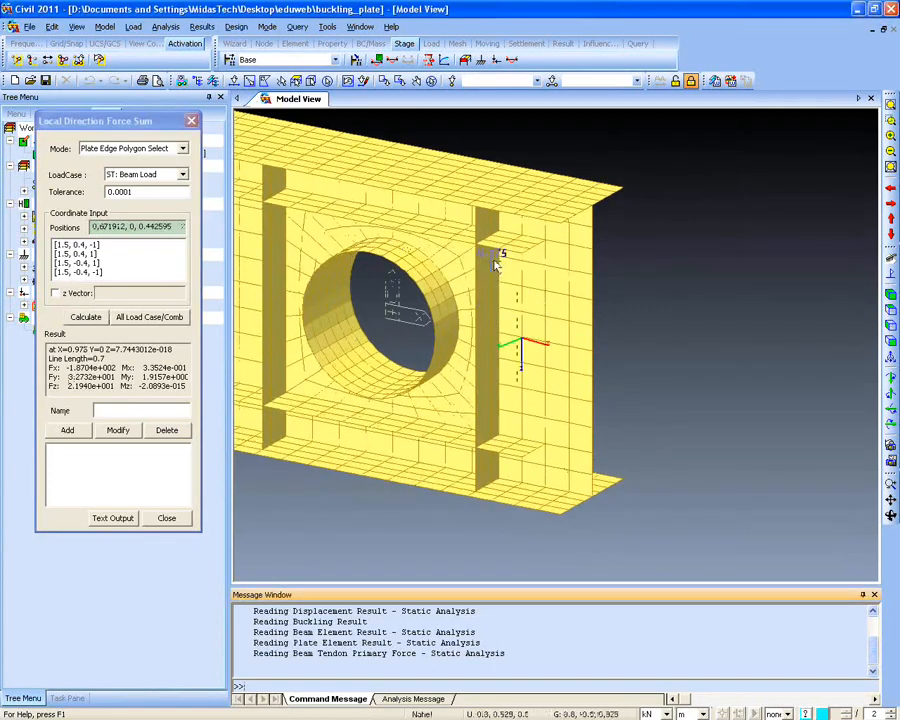
pyautogui.moveTo(563, 376); pyautogui.dragTo(598, 378, button='middle')
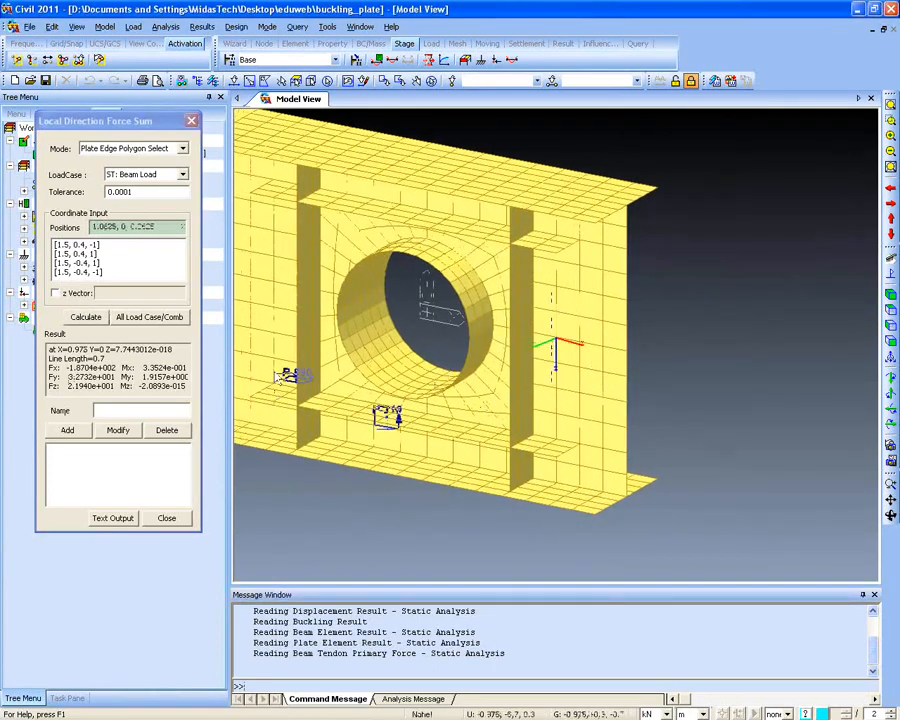
pyautogui.click(166, 515)
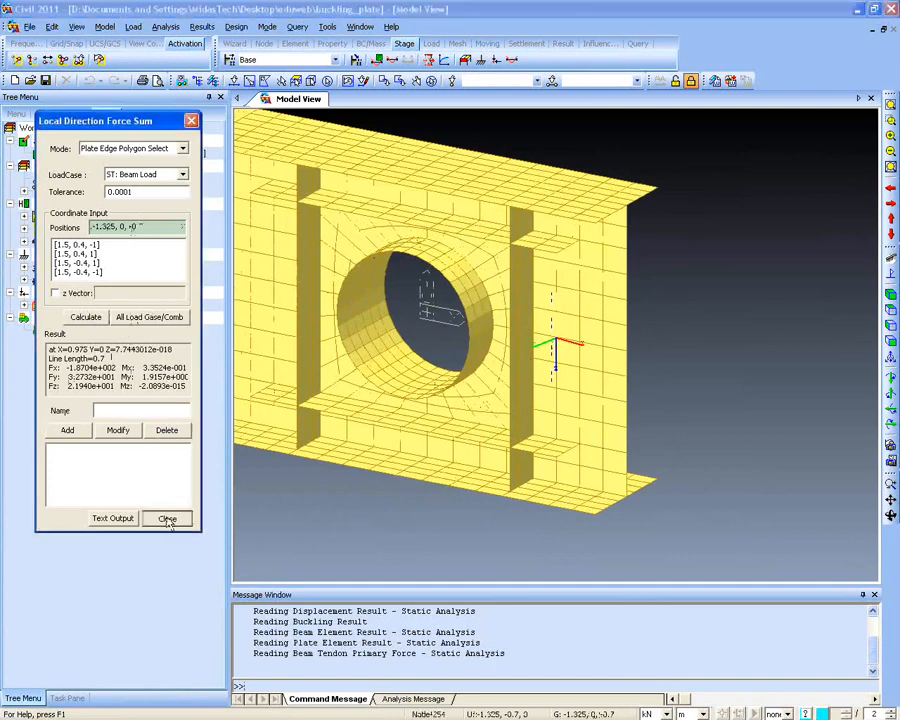
pyautogui.click(891, 107)
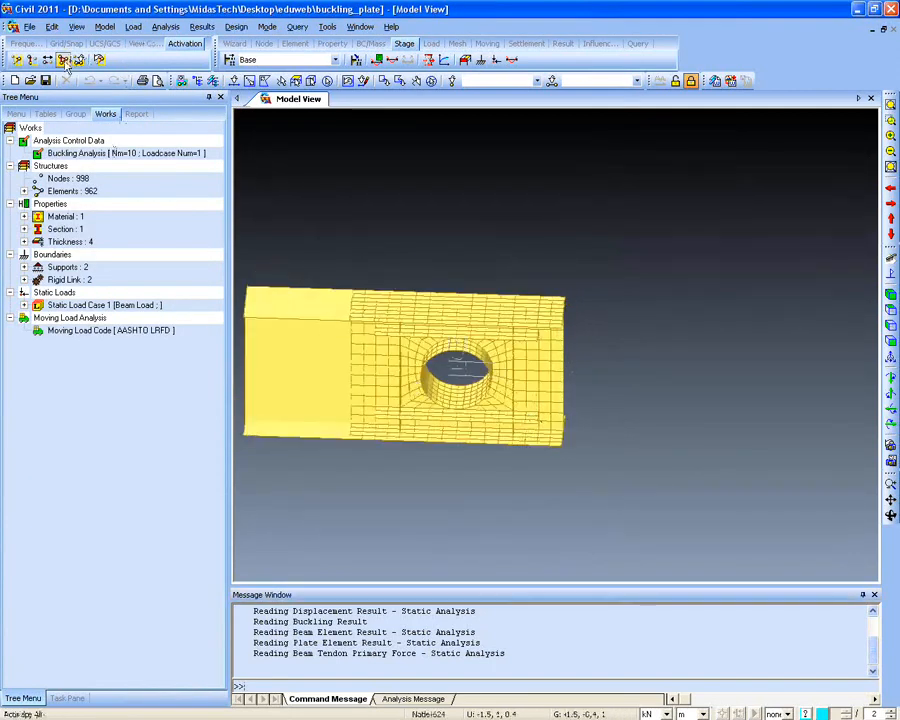
pyautogui.keyDown('ctrl'); pyautogui.moveTo(490, 440); pyautogui.dragTo(452, 414, button='middle'); pyautogui.keyUp('ctrl')
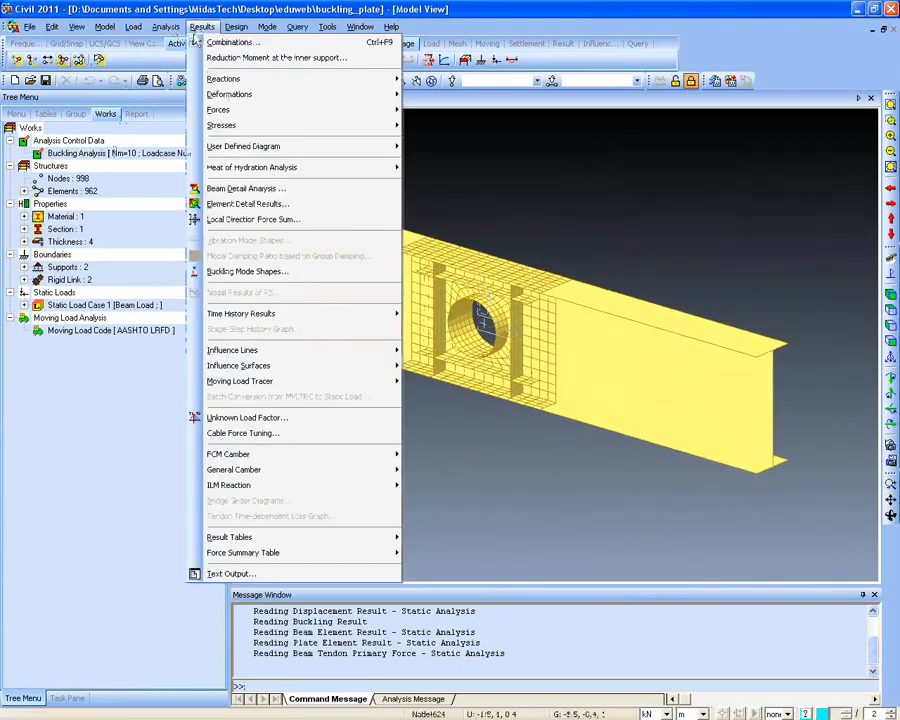
# Look over the available result table types, including the plate tables, and try the Text Printout Wizard without a load set before cancelling it
pyautogui.click(201, 26)
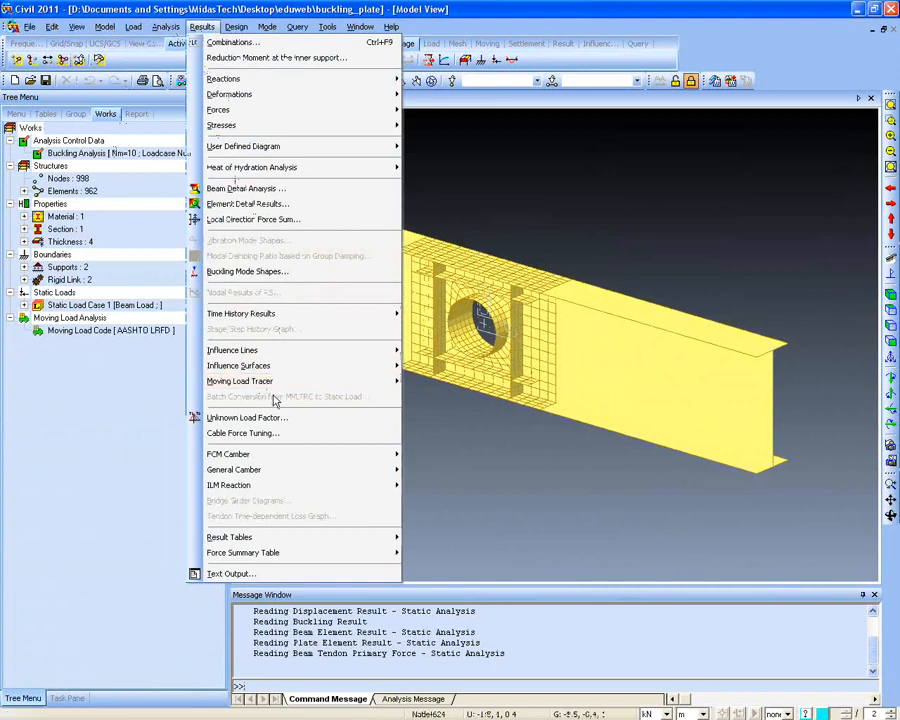
pyautogui.moveTo(336, 540)
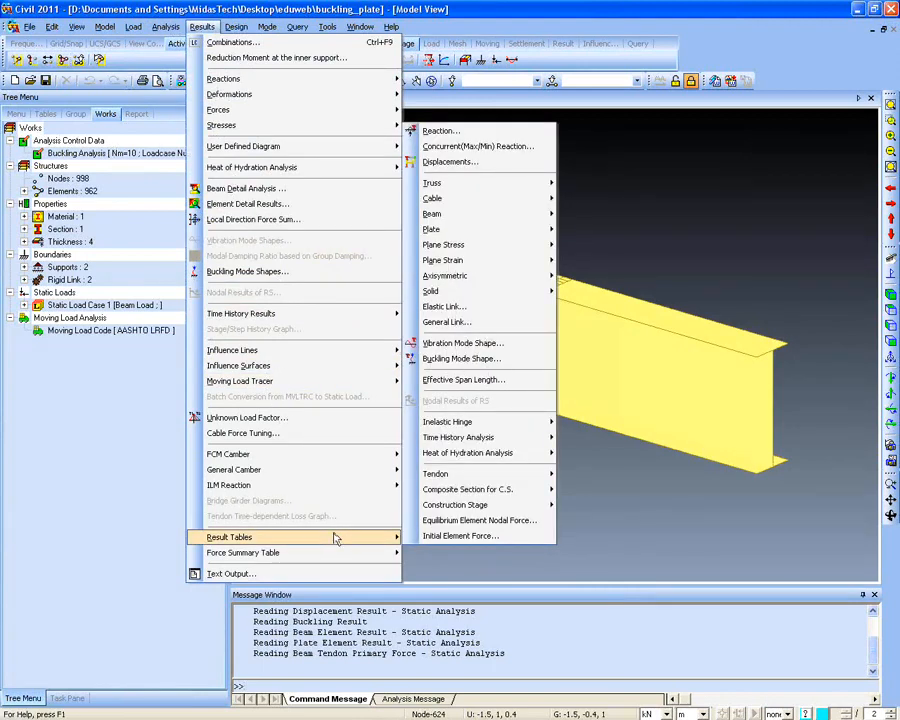
pyautogui.moveTo(495, 234)
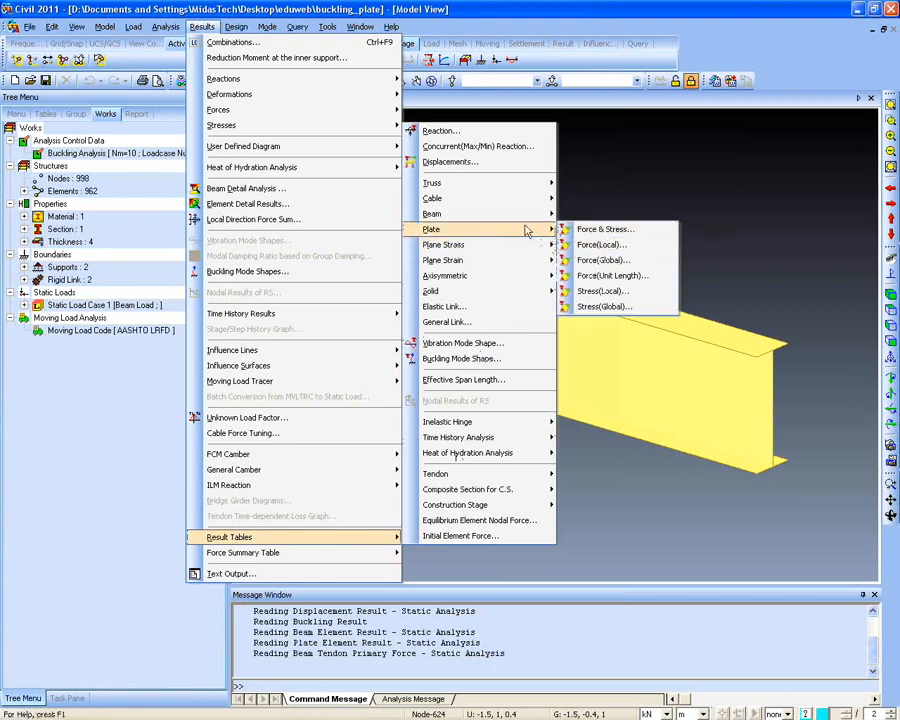
pyautogui.moveTo(508, 205)
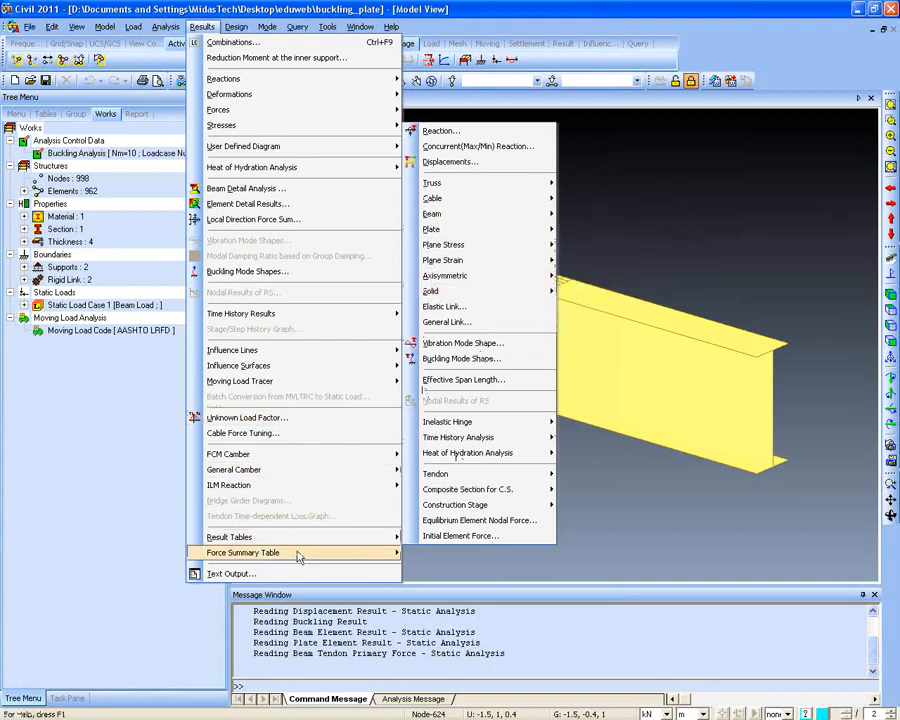
pyautogui.click(283, 574)
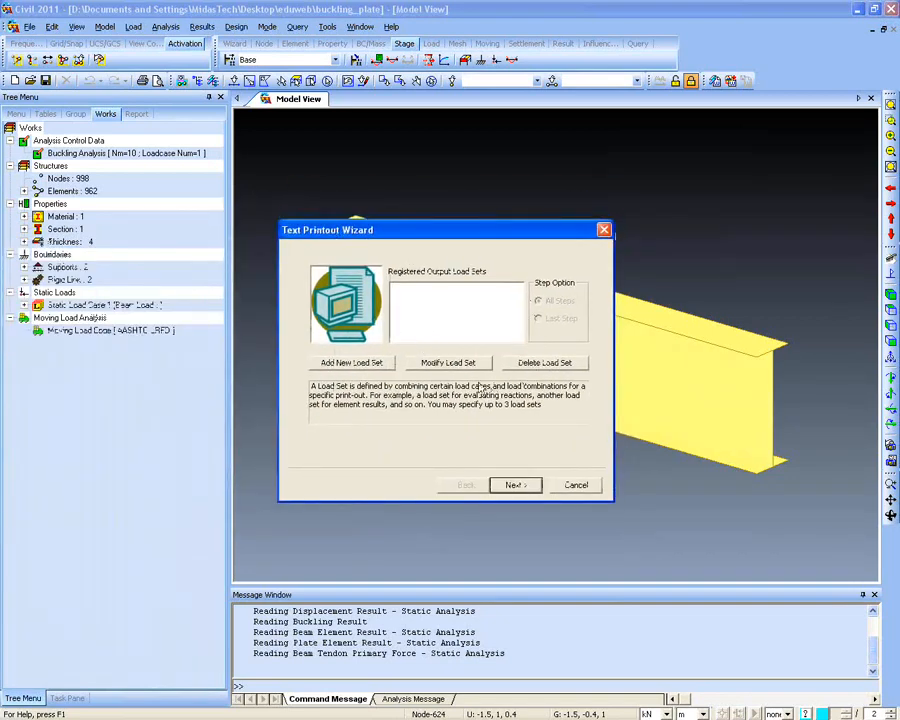
pyautogui.click(495, 486)
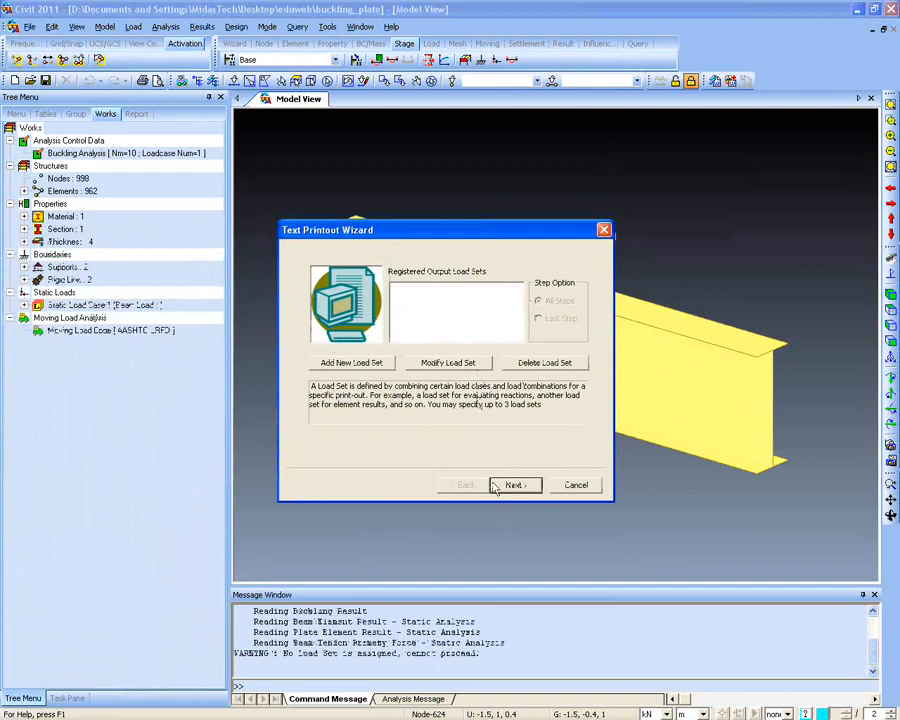
pyautogui.click(575, 486)
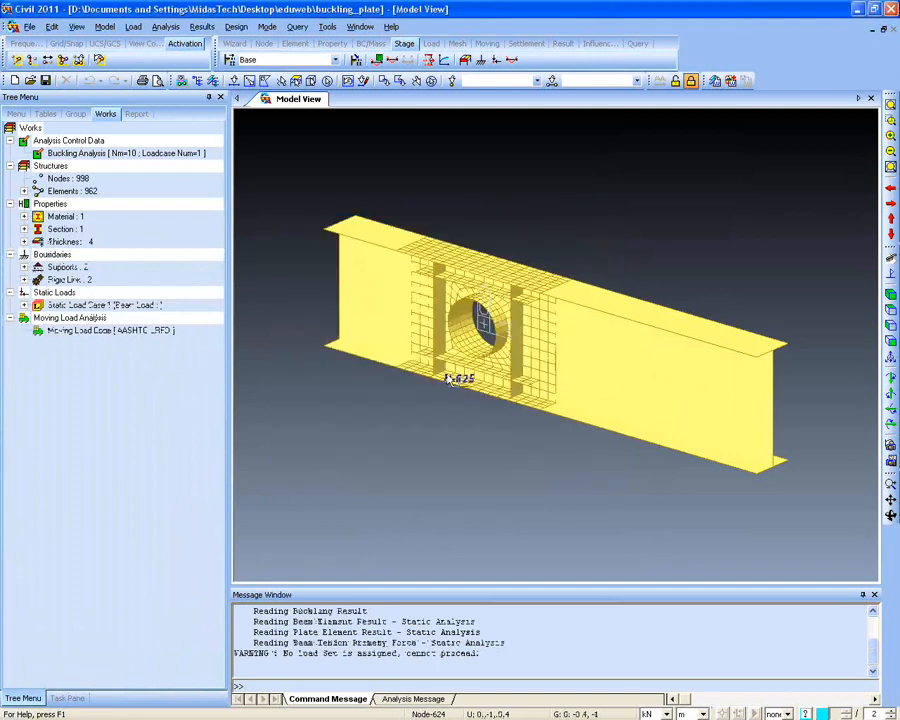
pyautogui.keyDown('ctrl'); pyautogui.moveTo(438, 370); pyautogui.dragTo(345, 366, button='middle'); pyautogui.keyUp('ctrl')
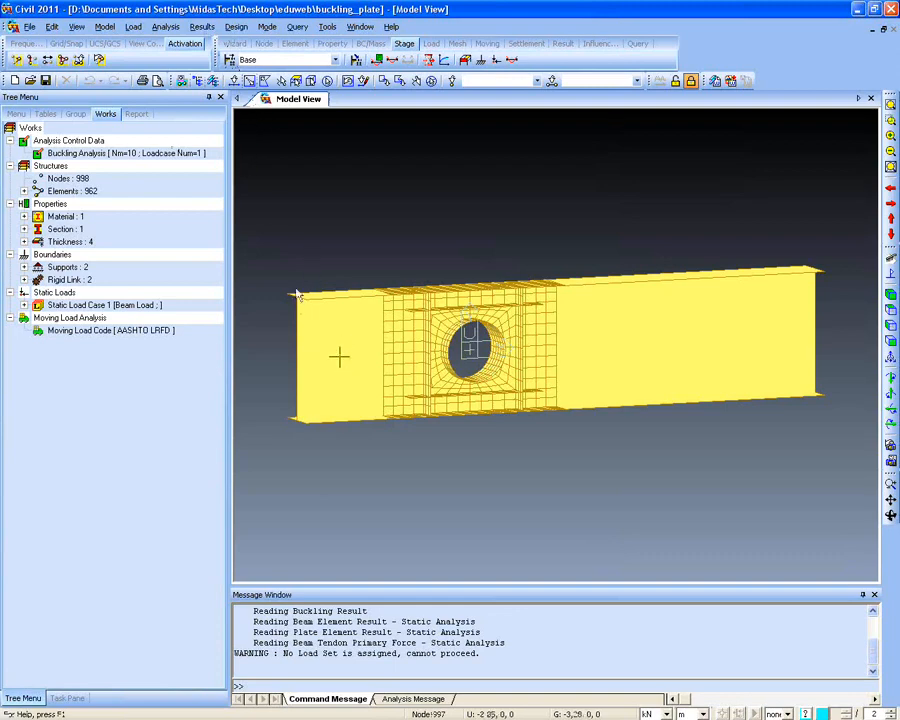
pyautogui.moveTo(293, 286); pyautogui.dragTo(291, 299, button='middle')
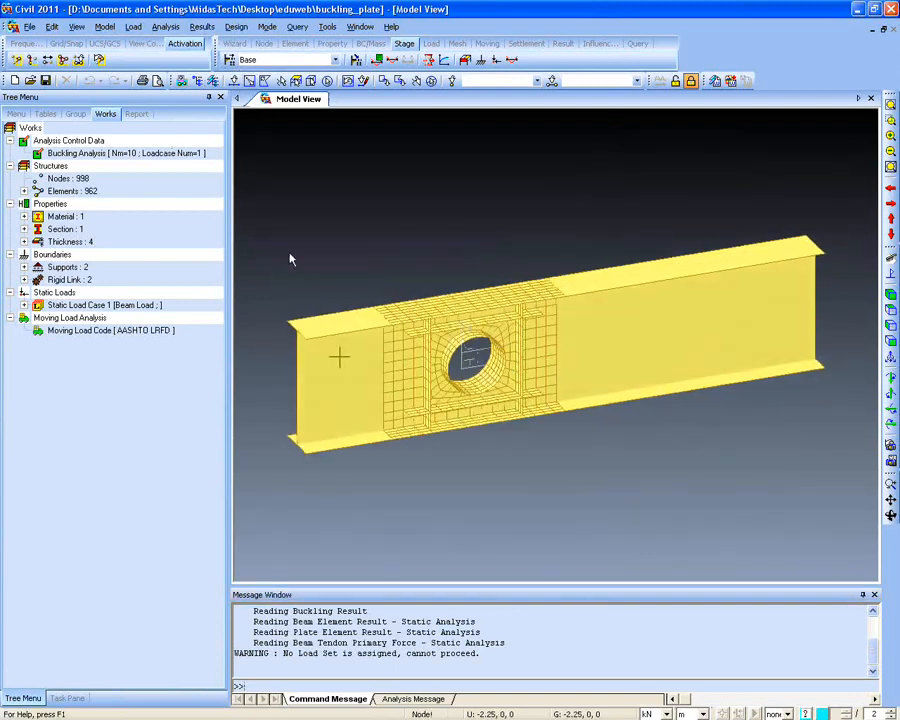
# Open the Concrete Design Code settings, choose a different design code in place of IRC:21-2000 and apply it
pyautogui.click(236, 26)
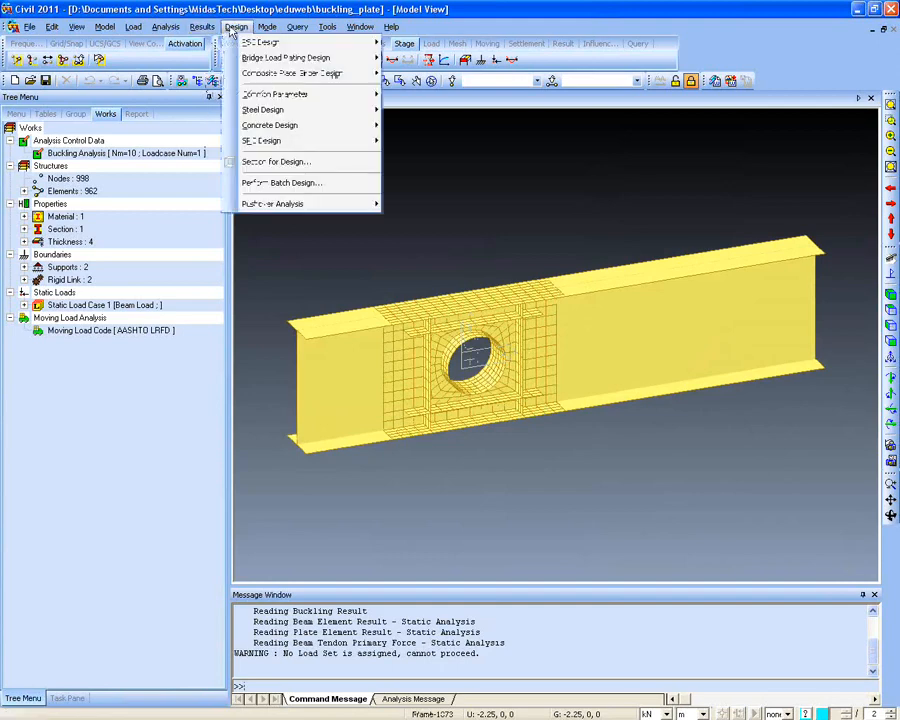
pyautogui.moveTo(230, 45)
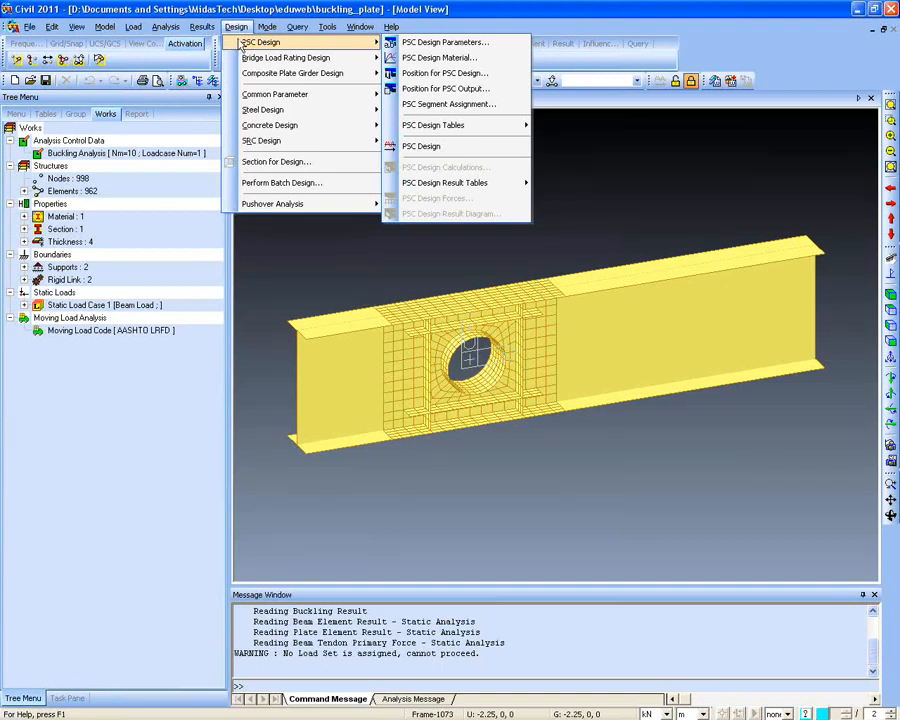
pyautogui.moveTo(273, 78)
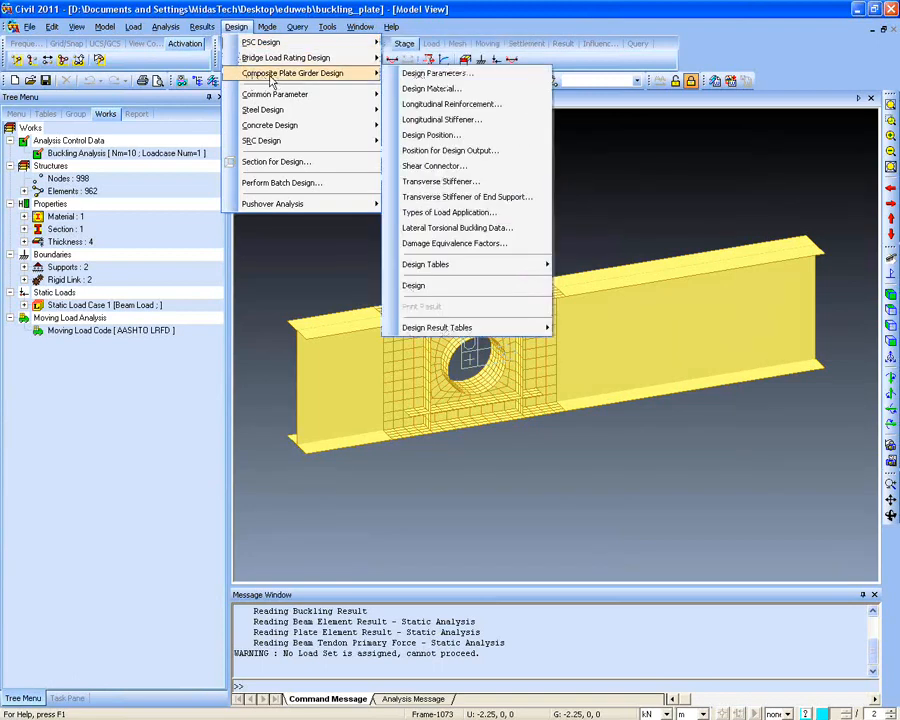
pyautogui.moveTo(277, 118)
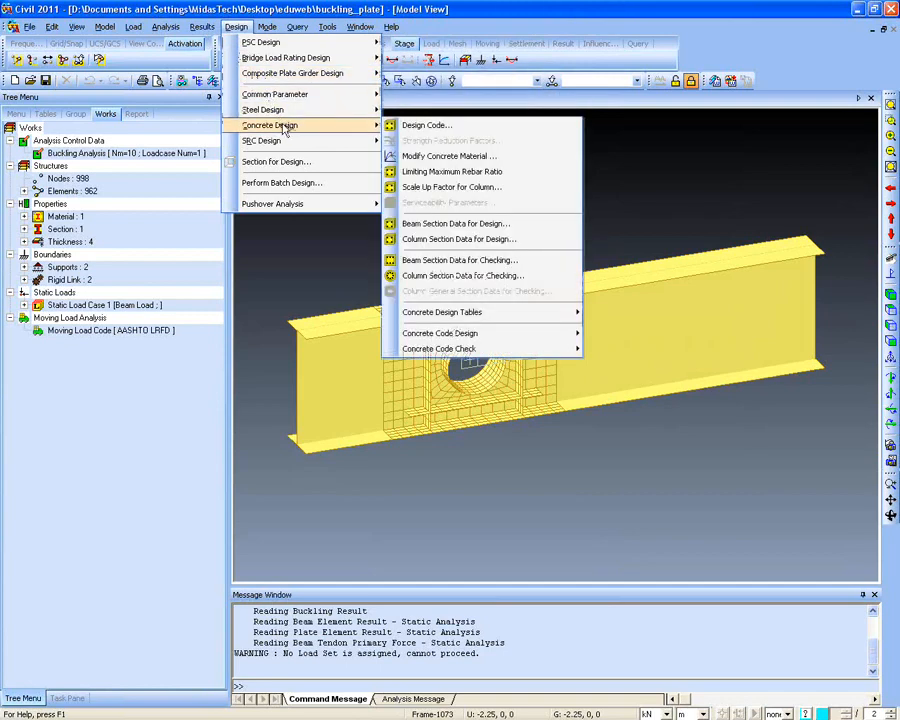
pyautogui.click(450, 126)
pyautogui.click(496, 339)
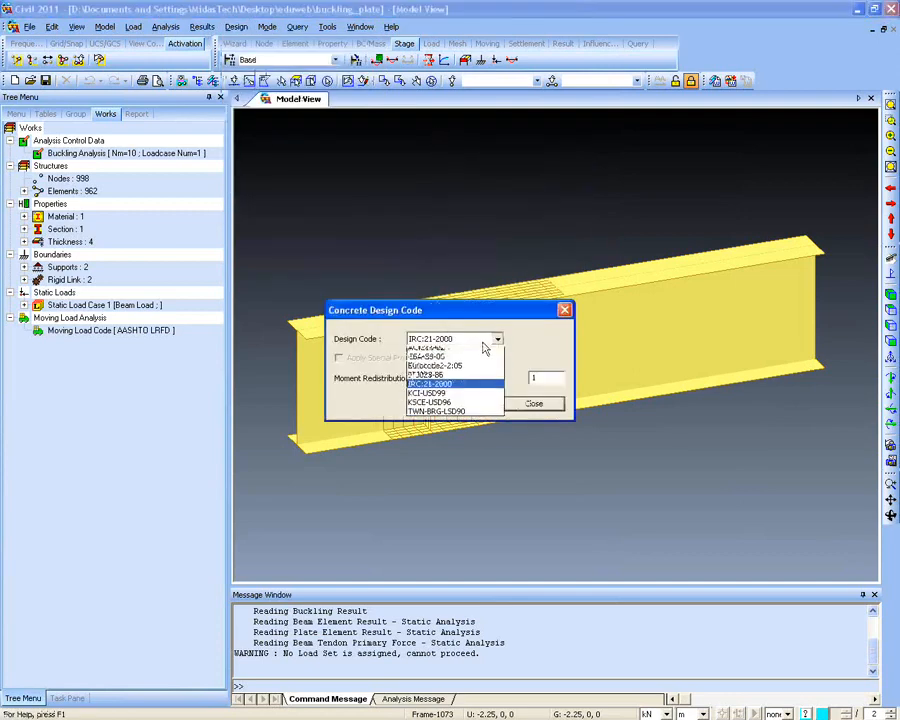
pyautogui.scroll(2, 538, 326)
pyautogui.click(458, 367)
pyautogui.click(483, 406)
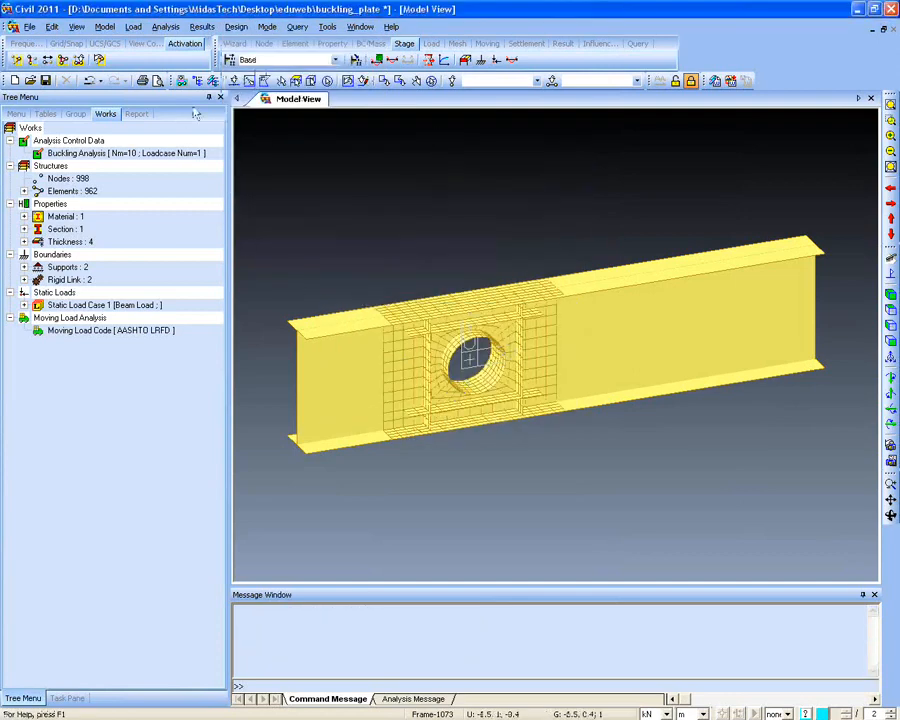
# Check which design codes are available in the Composite Plate Girder Design Parameters, keep EN 1994-2 and cancel the settings
pyautogui.click(236, 26)
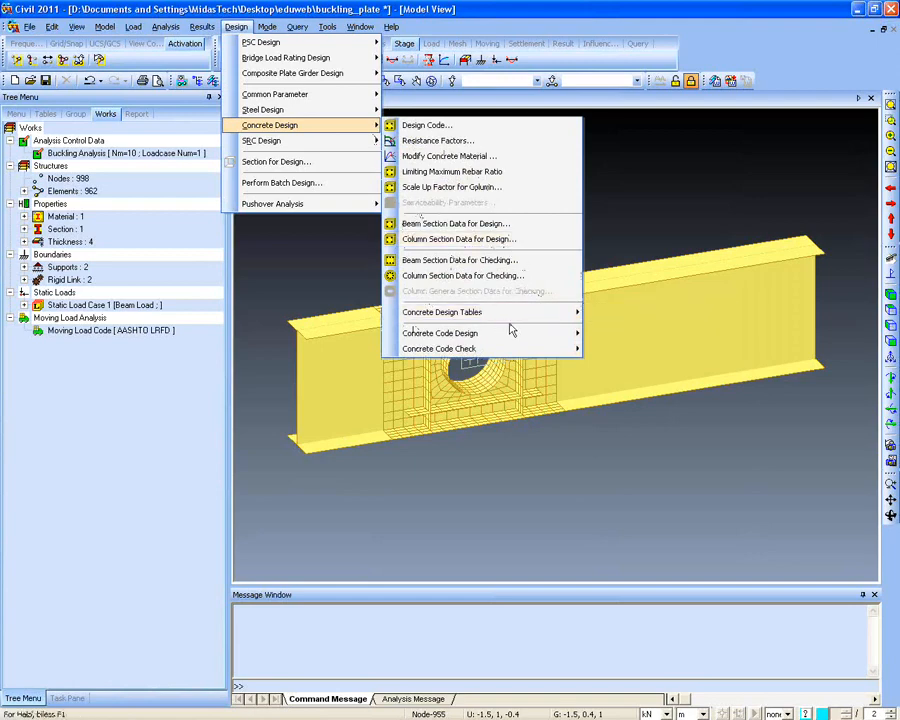
pyautogui.moveTo(532, 324)
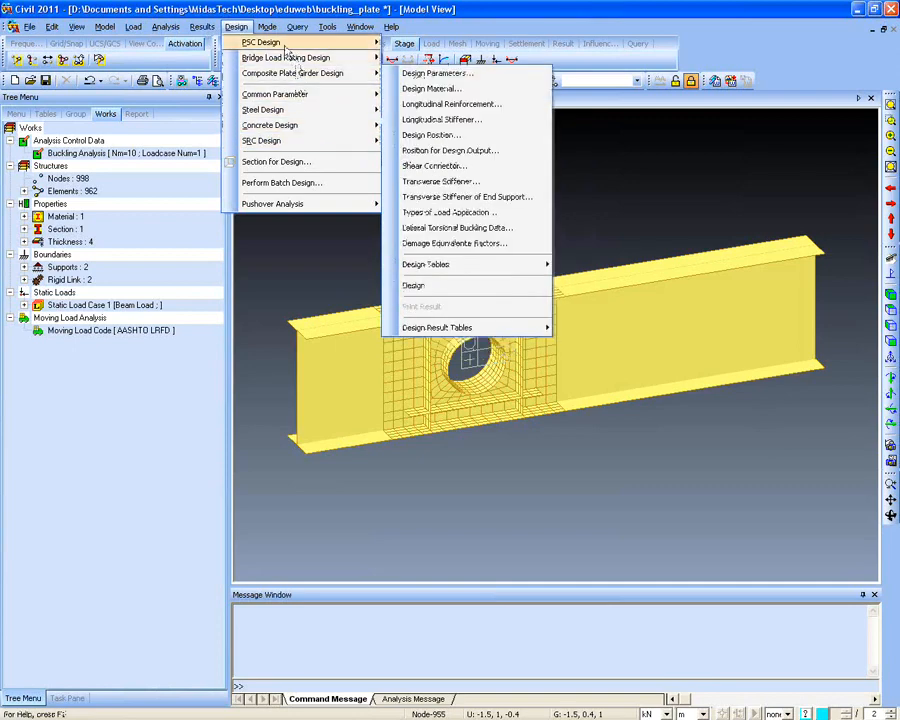
pyautogui.moveTo(281, 45)
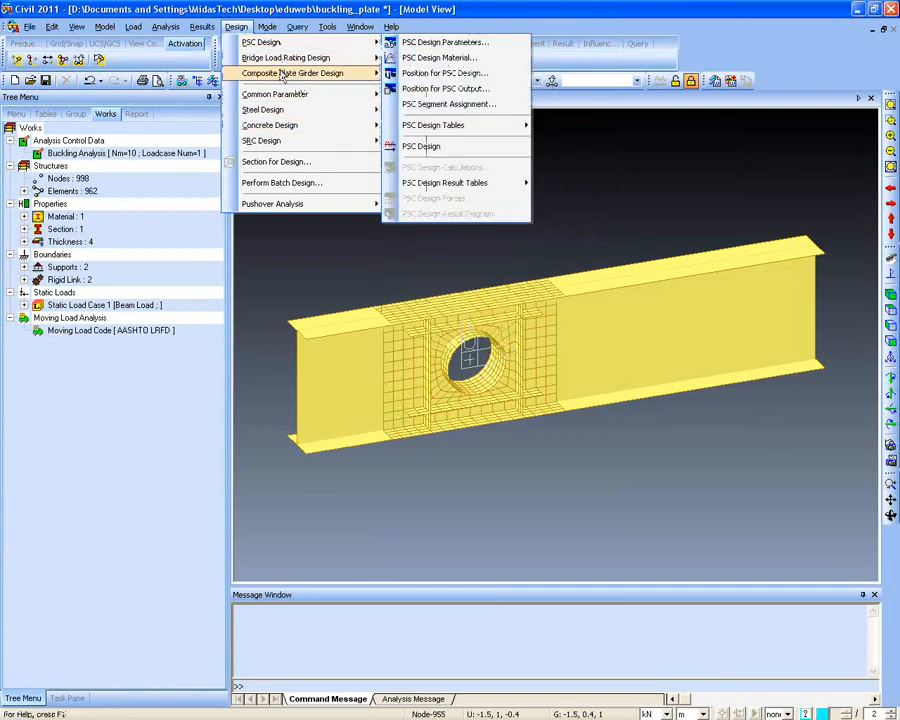
pyautogui.moveTo(297, 77)
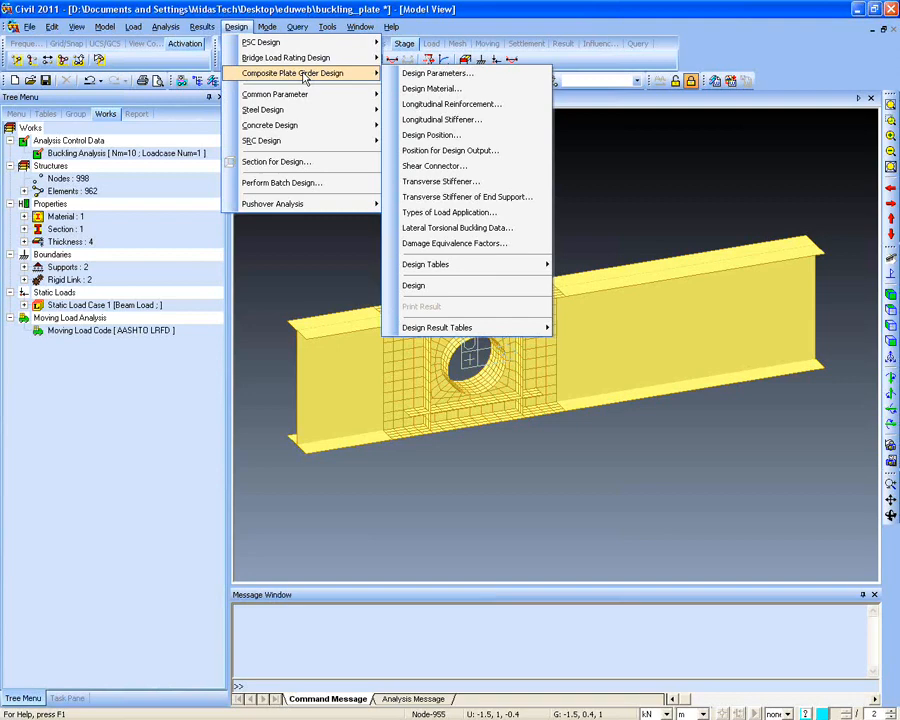
pyautogui.click(437, 74)
pyautogui.click(427, 203)
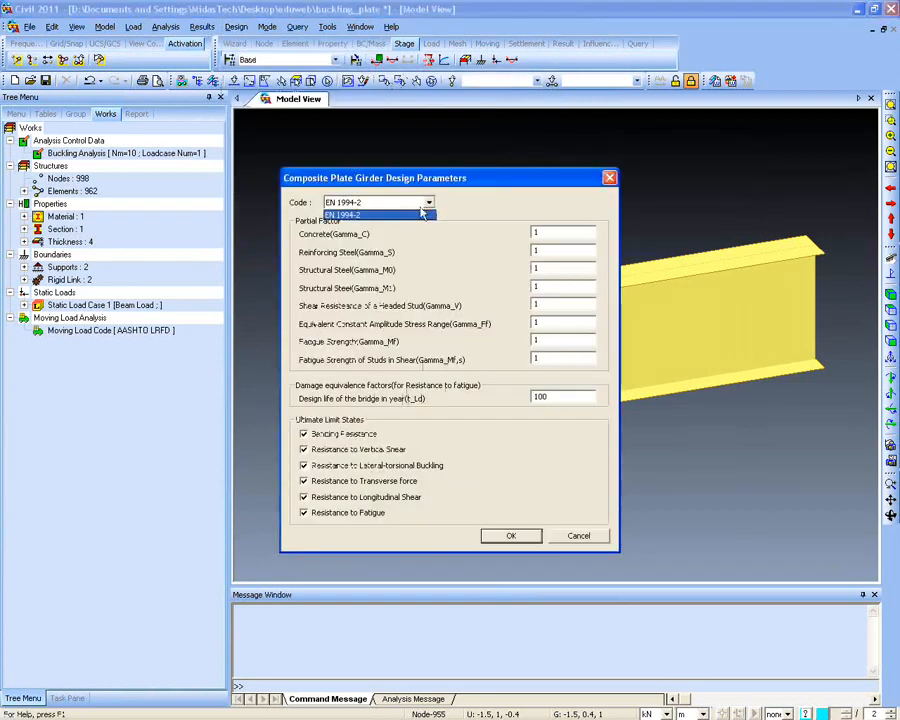
pyautogui.click(421, 214)
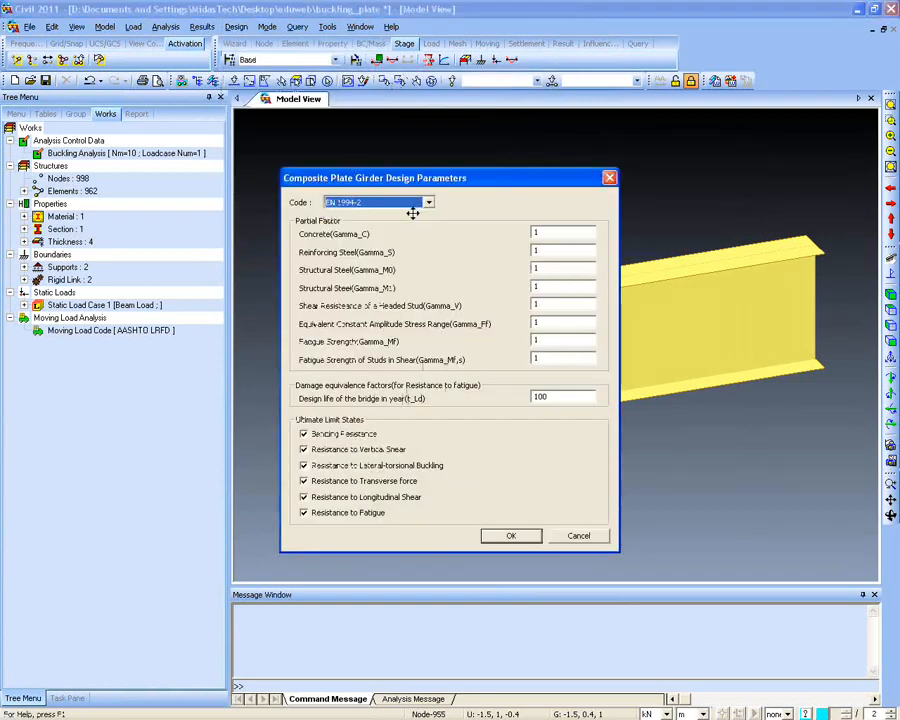
pyautogui.click(579, 538)
pyautogui.click(205, 27)
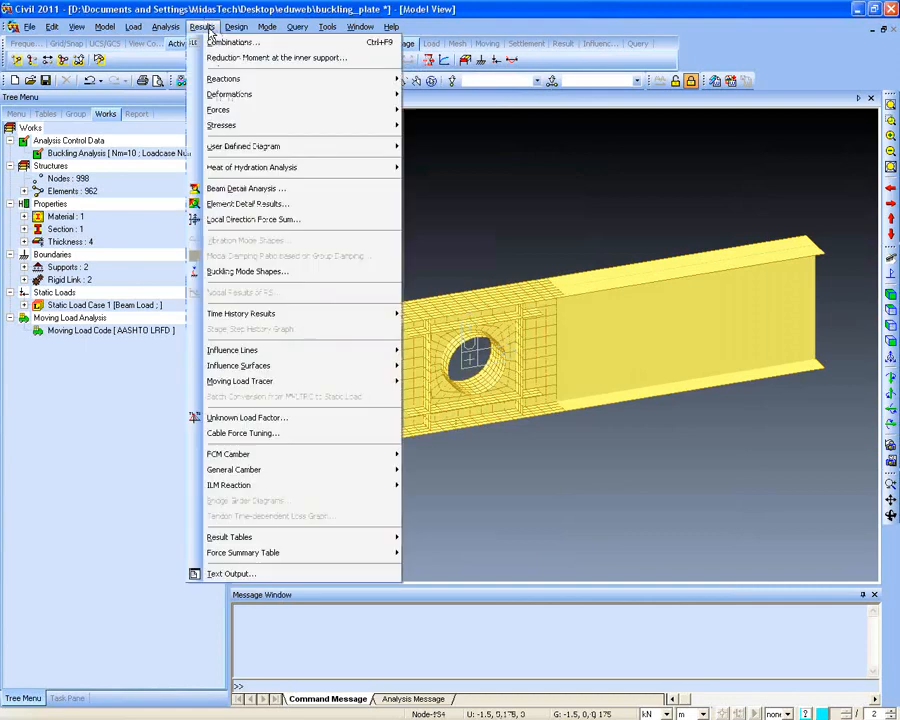
pyautogui.moveTo(236, 27)
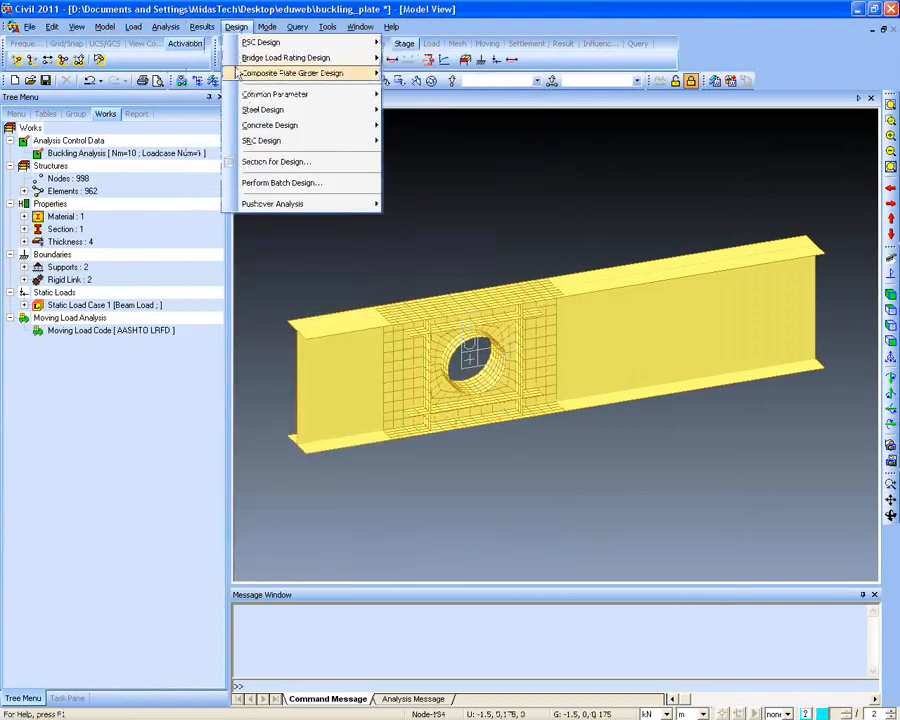
pyautogui.moveTo(237, 73)
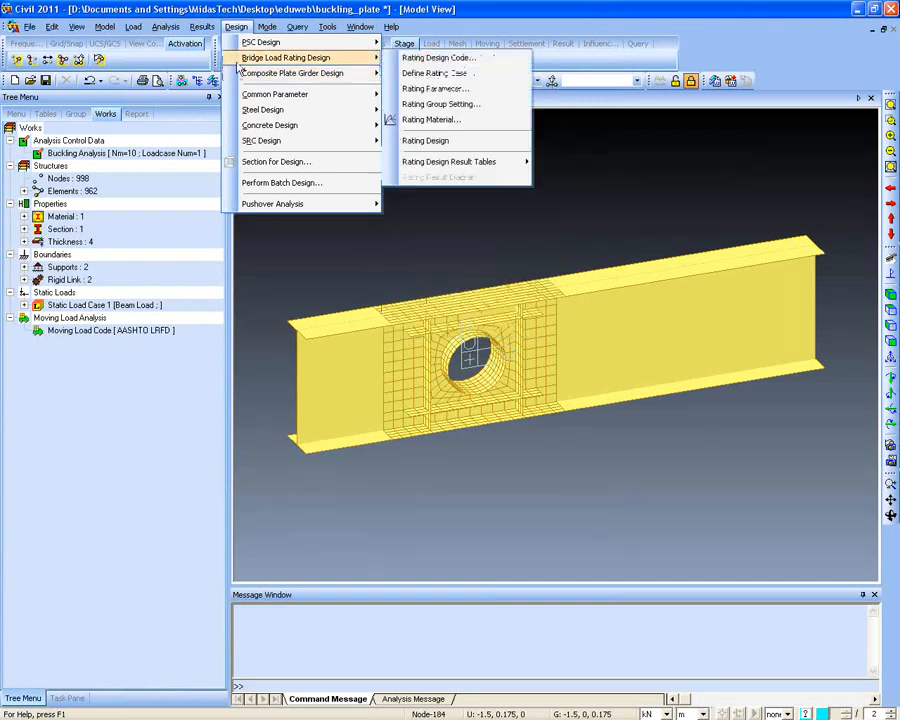
pyautogui.click(202, 5)
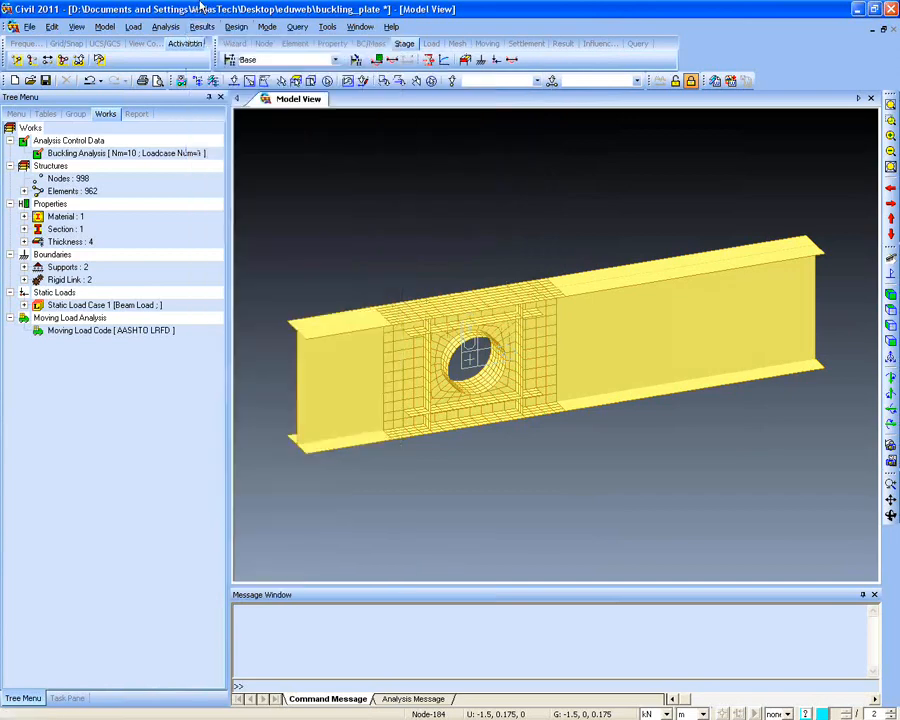
pyautogui.click(137, 114)
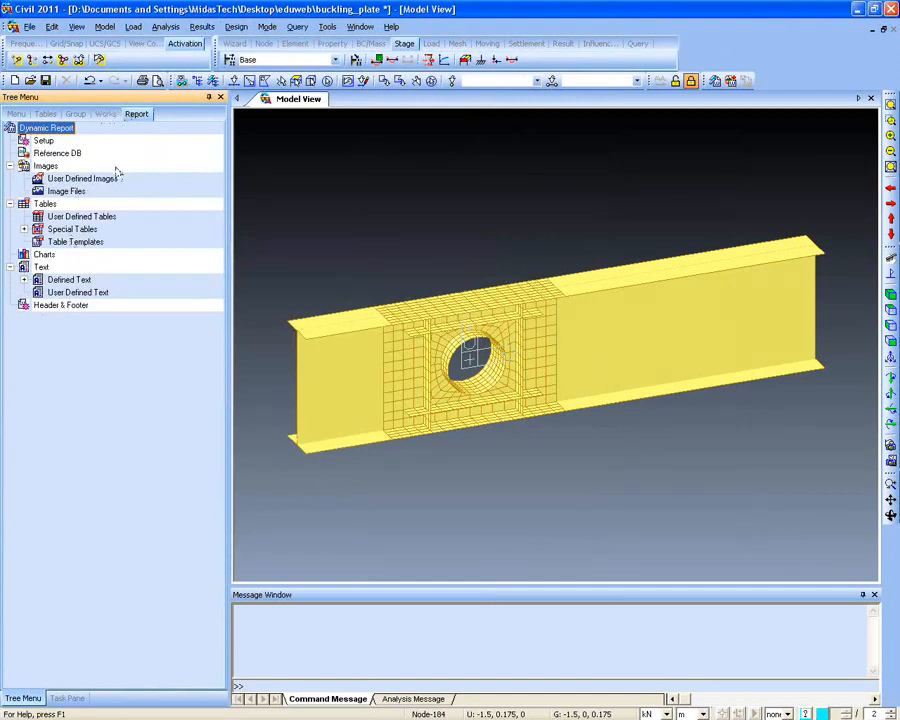
pyautogui.click(105, 113)
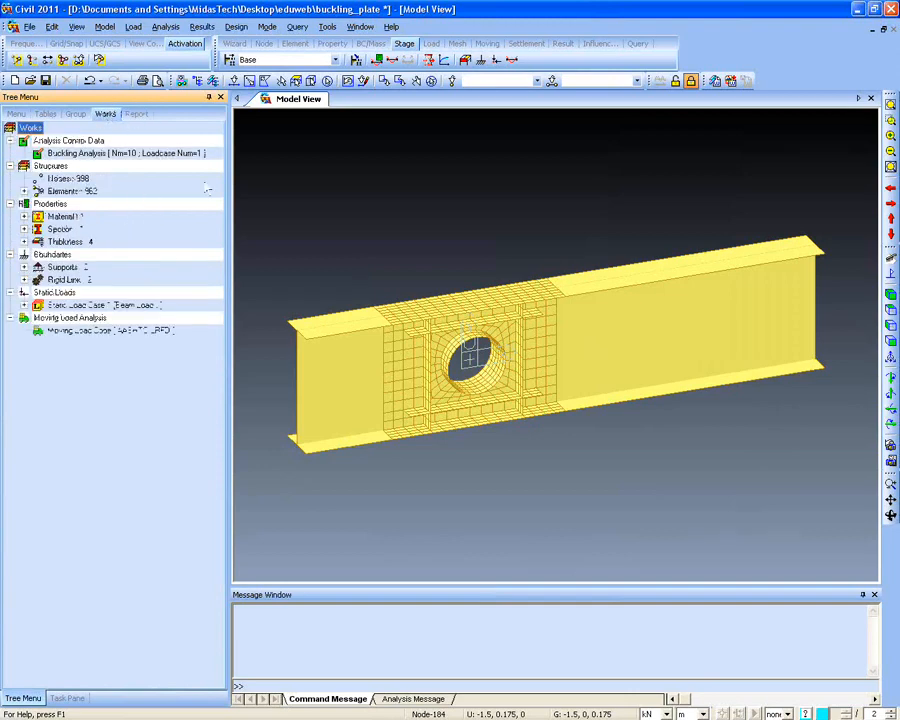
pyautogui.keyDown('ctrl'); pyautogui.moveTo(350, 271); pyautogui.dragTo(351, 253, button='middle'); pyautogui.keyUp('ctrl')
pyautogui.keyDown('ctrl'); pyautogui.moveTo(416, 374); pyautogui.dragTo(352, 378, button='middle'); pyautogui.keyUp('ctrl')
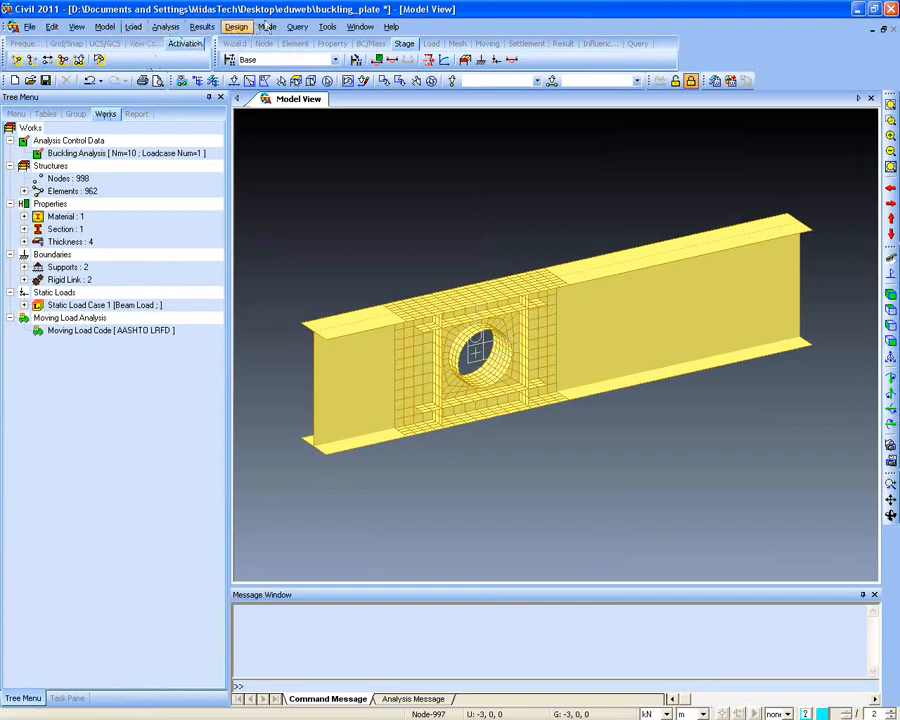
pyautogui.click(203, 27)
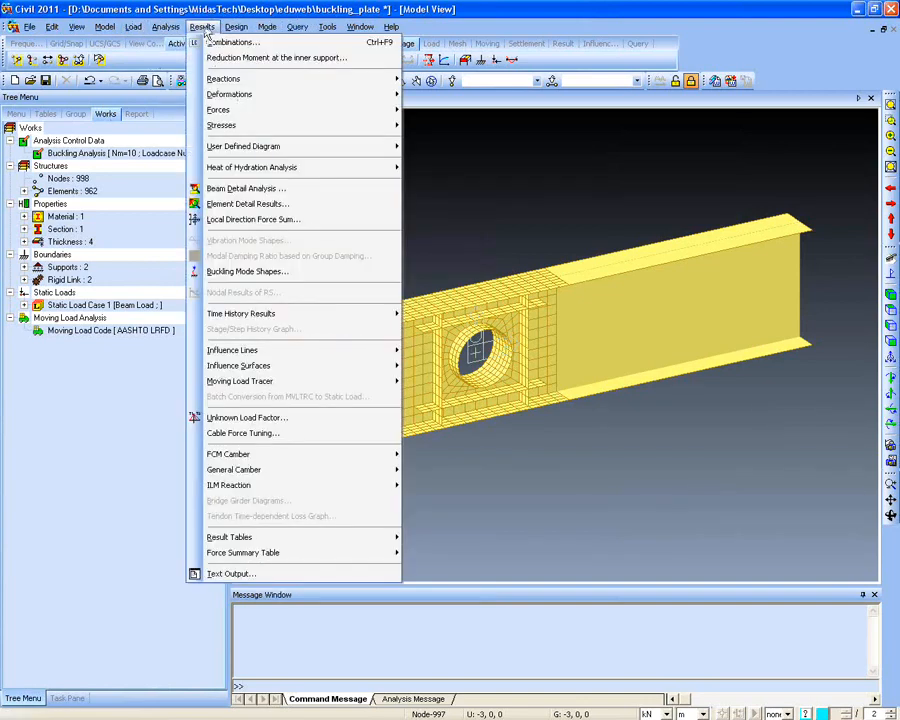
pyautogui.click(202, 27)
# Look over the Dynamic Report contents, including user-defined images, image files, tables, table templates, defined text, and header and footer
pyautogui.click(136, 113)
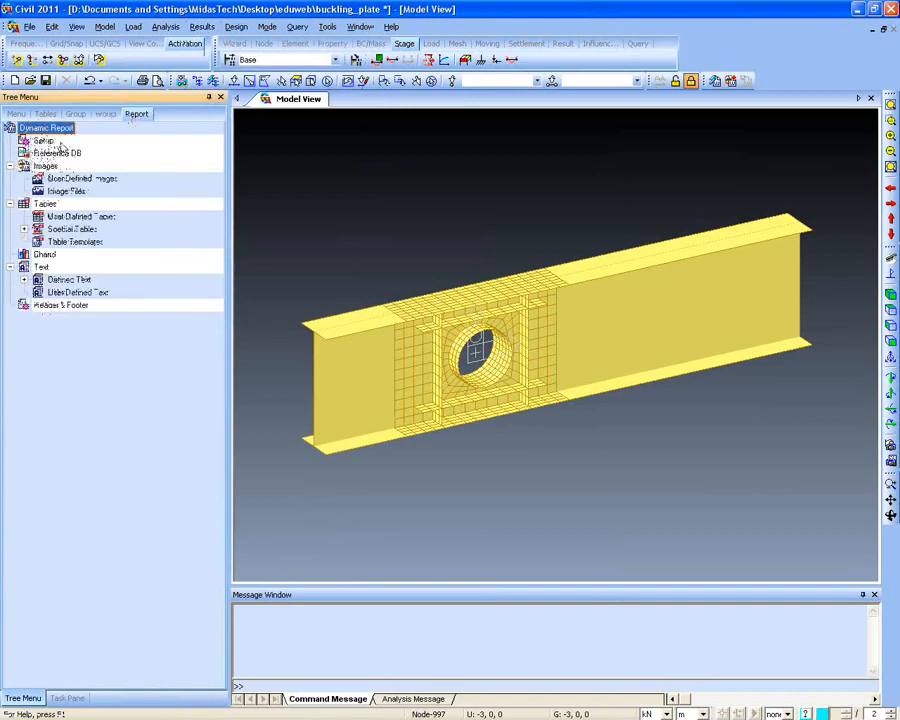
pyautogui.click(50, 179)
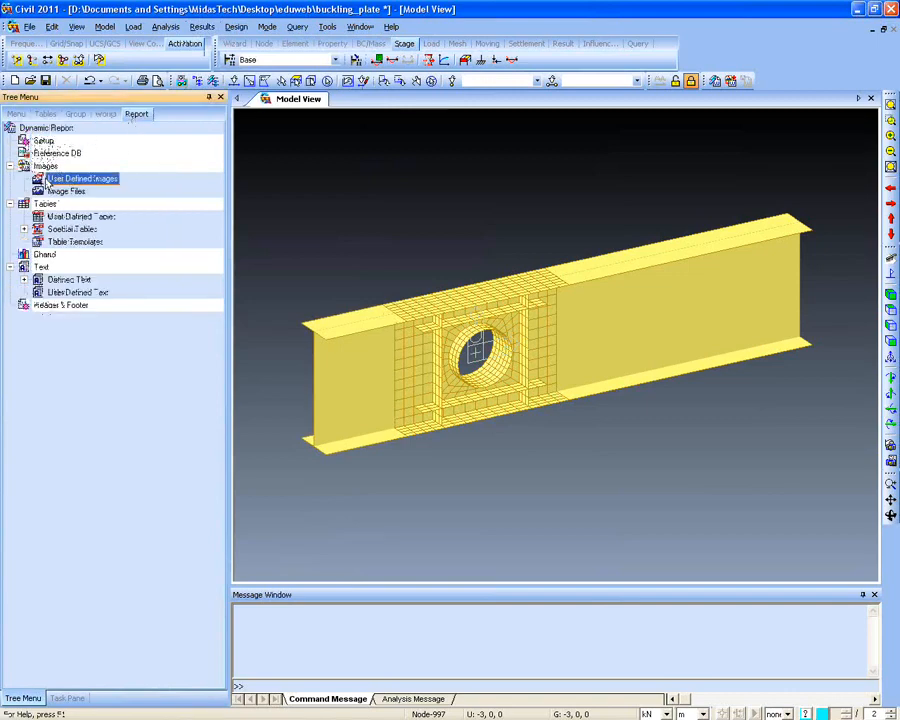
pyautogui.click(64, 191)
pyautogui.click(72, 217)
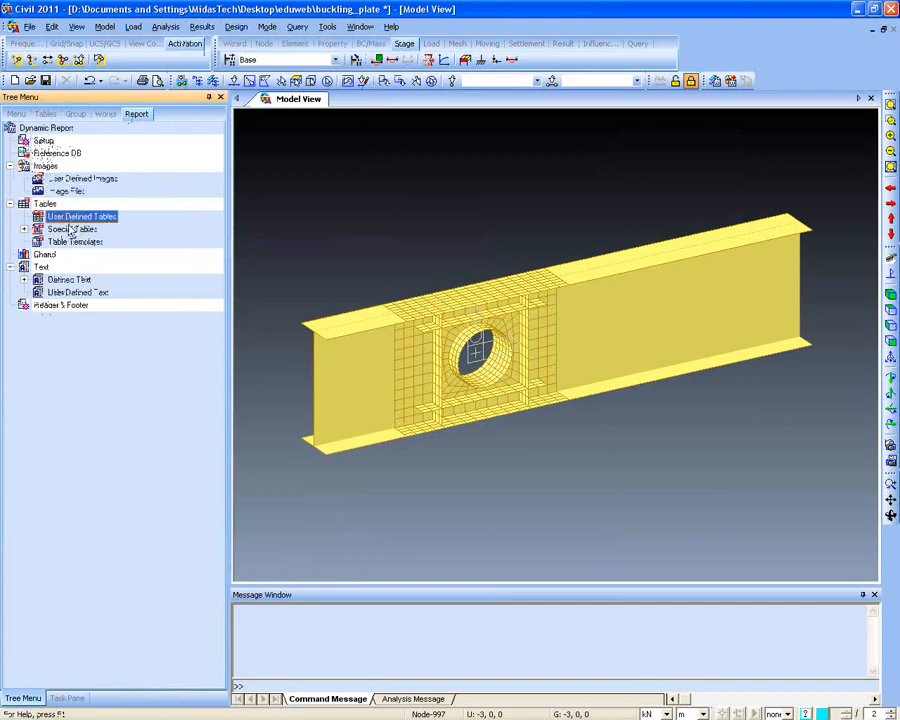
pyautogui.click(74, 242)
pyautogui.click(69, 280)
pyautogui.click(80, 292)
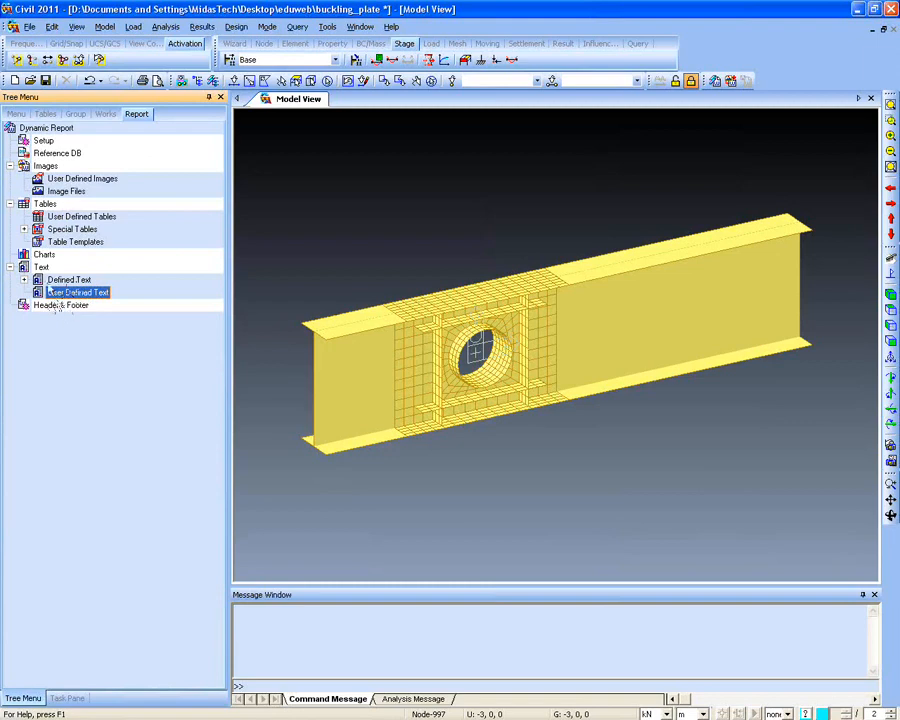
pyautogui.click(64, 305)
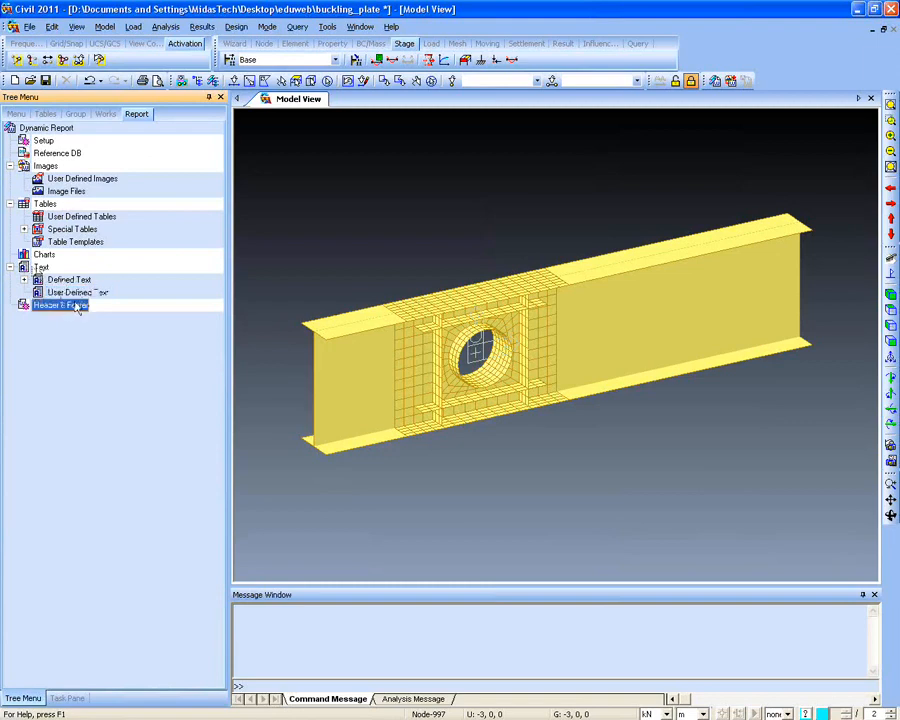
pyautogui.click(90, 293)
pyautogui.click(74, 281)
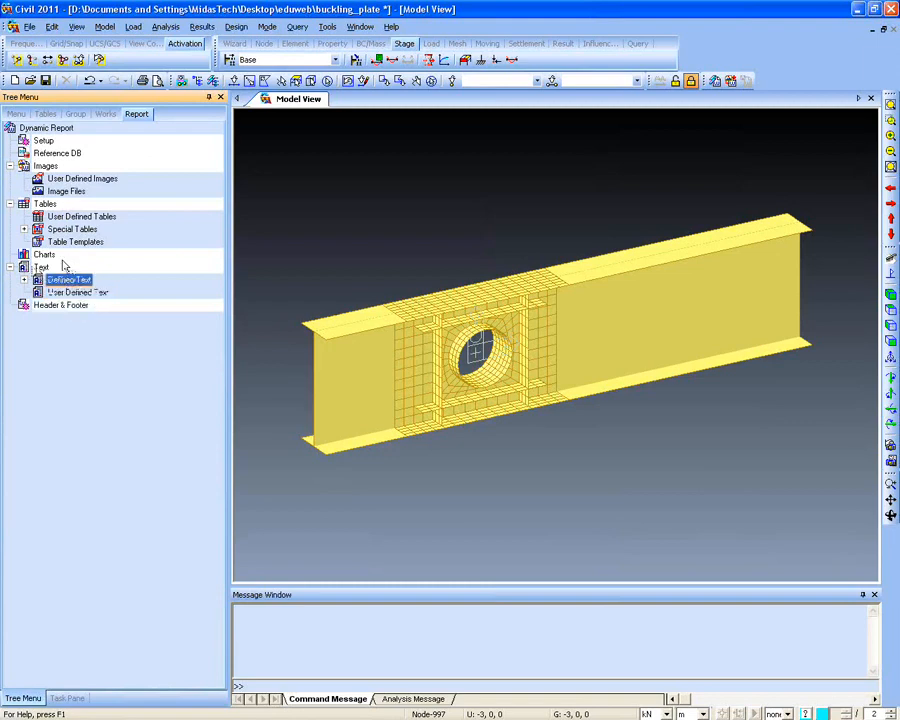
pyautogui.click(67, 246)
pyautogui.click(70, 229)
# Try to insert the User Defined Tables into the report
pyautogui.rightClick(74, 218)
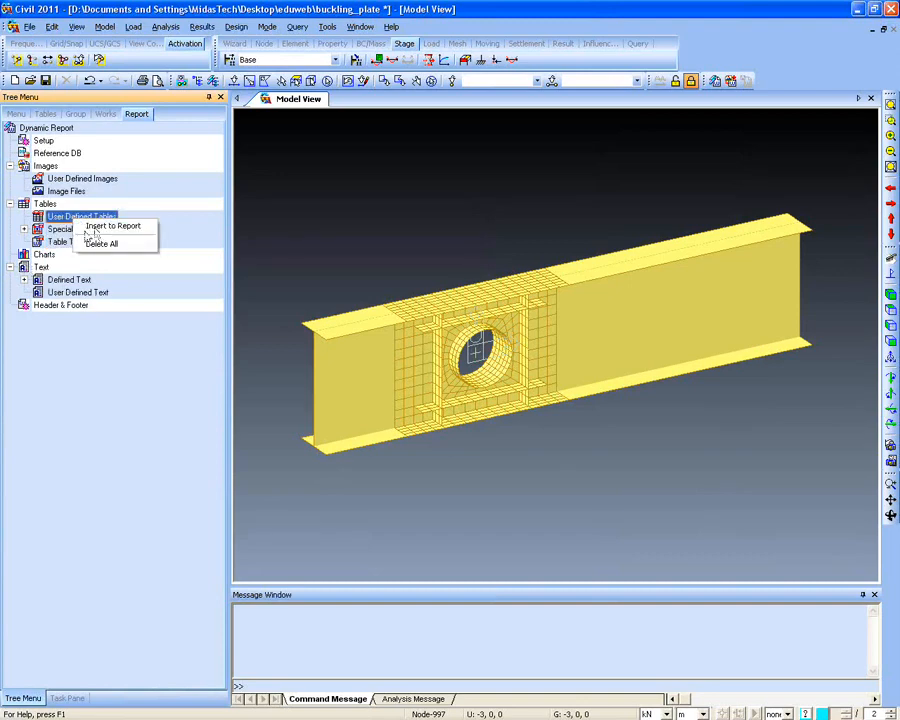
pyautogui.click(100, 227)
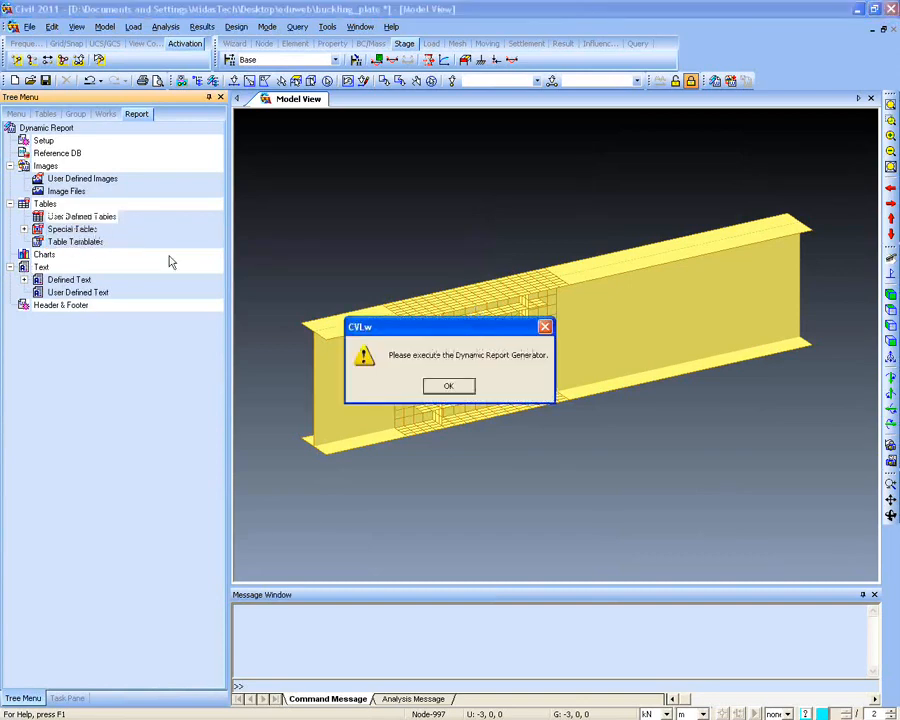
pyautogui.click(446, 387)
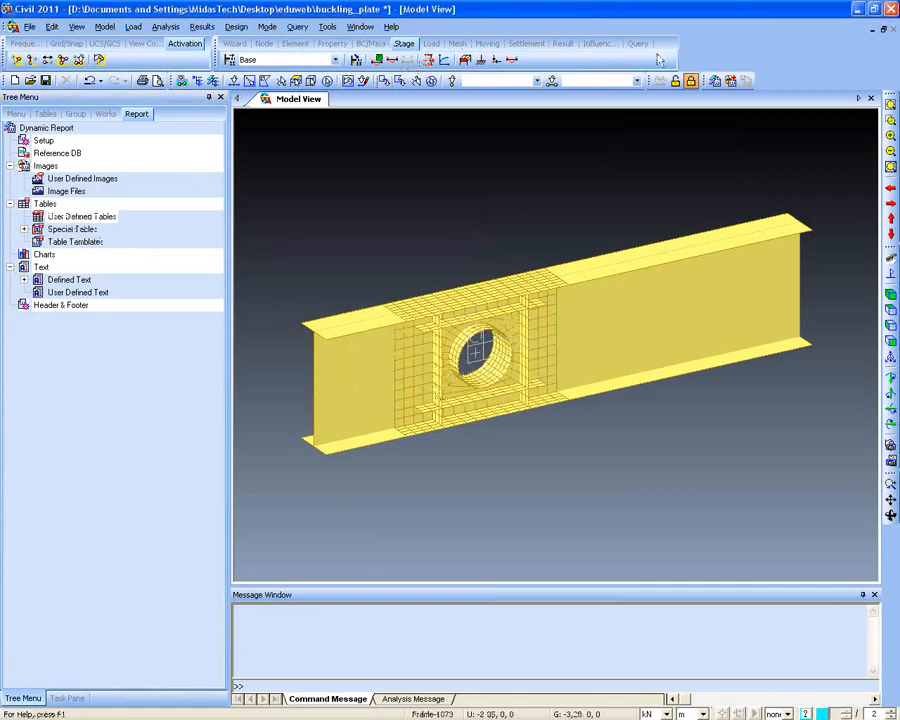
# Create a new document with the Dynamic Report Generator and enter the text "Report for the desig"
pyautogui.click(716, 82)
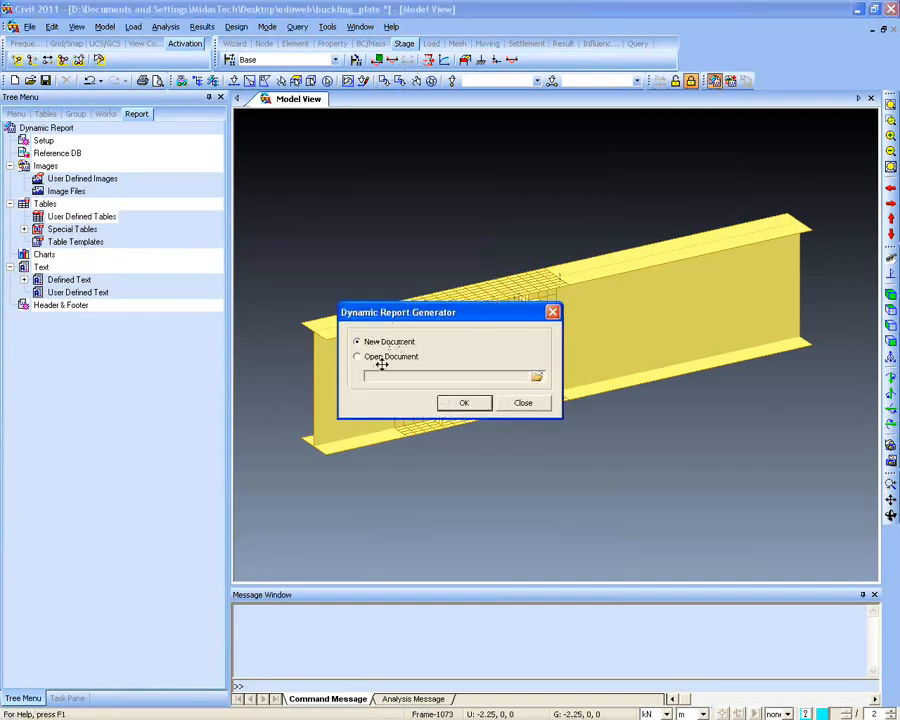
pyautogui.click(450, 402)
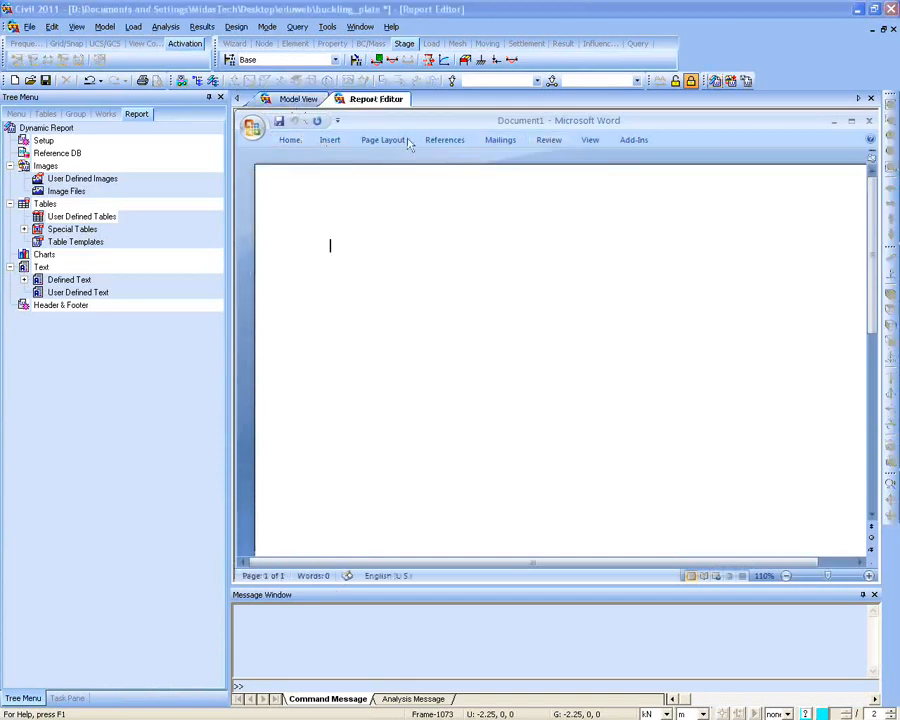
pyautogui.write('H')
pyautogui.write('eport for th')
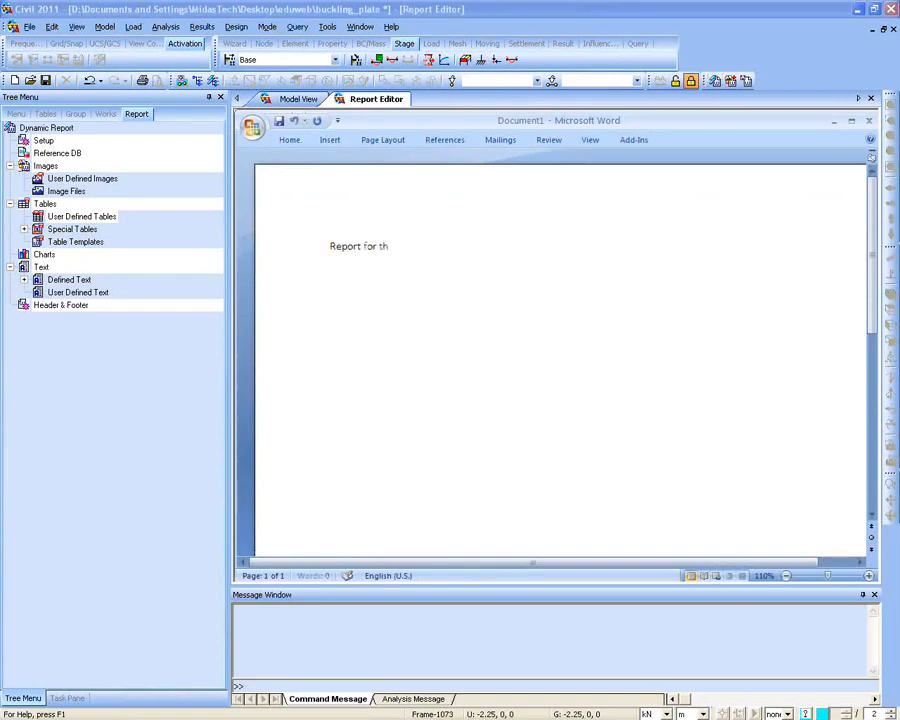
pyautogui.write('e designm')
pyautogui.press('BackSpace')
# Capture the girder's model view as a Dynamic Report image named "model image"
pyautogui.click(100, 222)
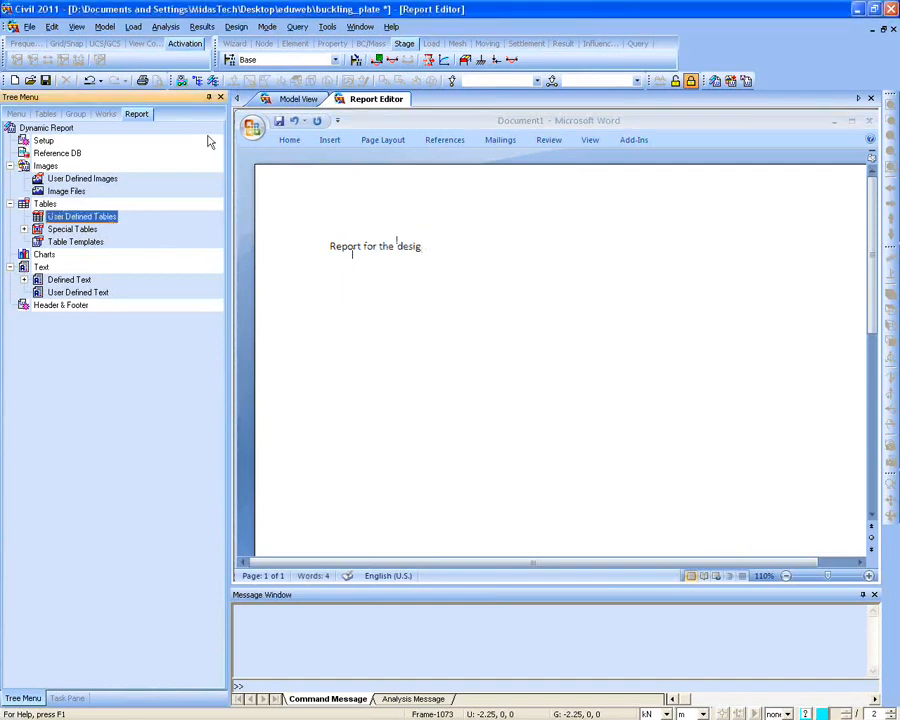
pyautogui.click(296, 99)
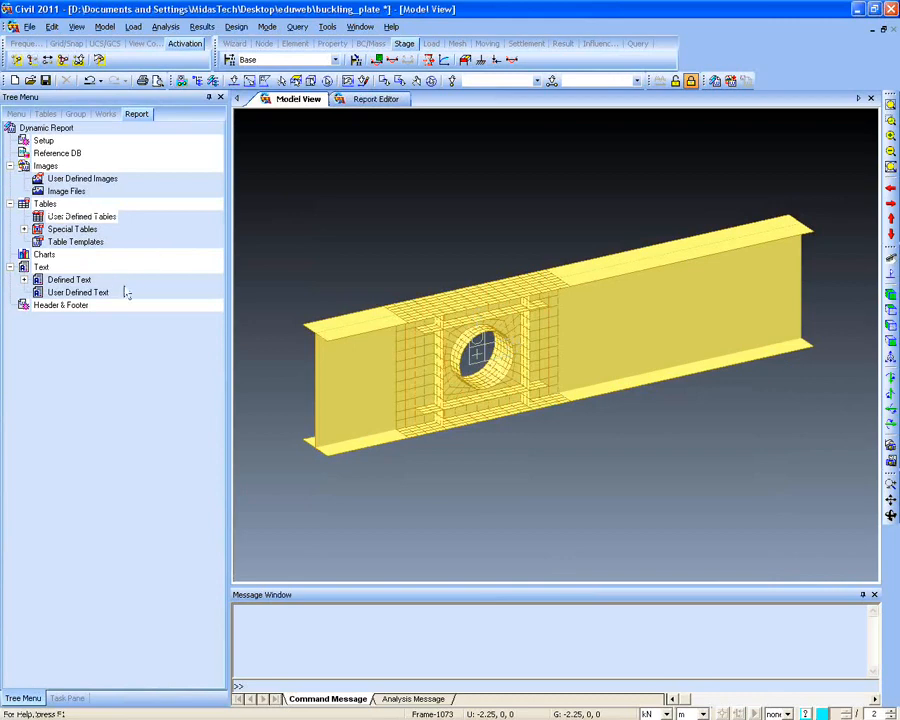
pyautogui.click(731, 82)
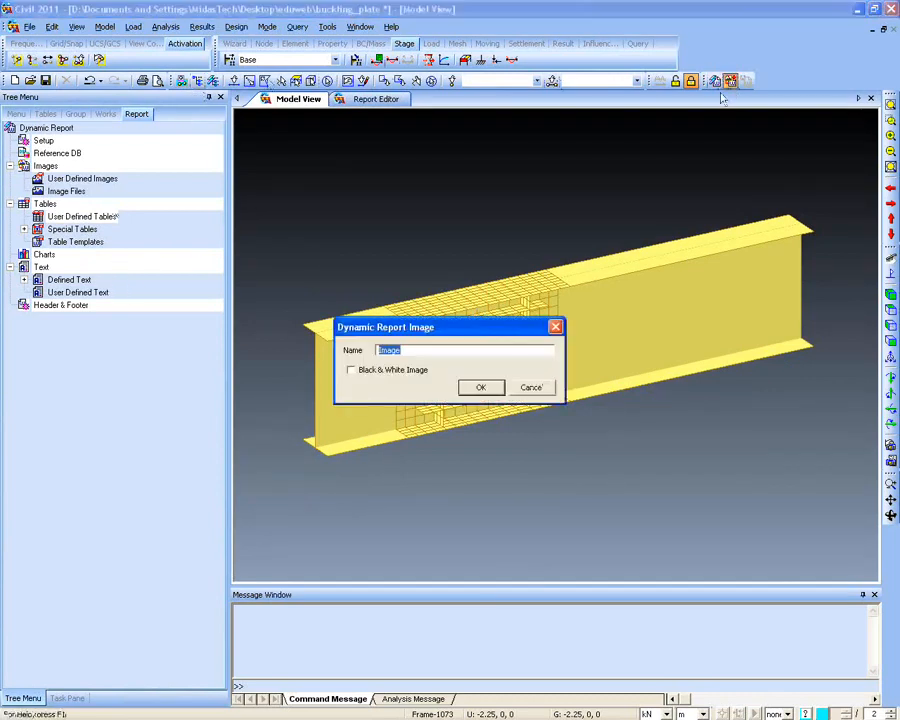
pyautogui.moveTo(443, 365); pyautogui.dragTo(287, 376)
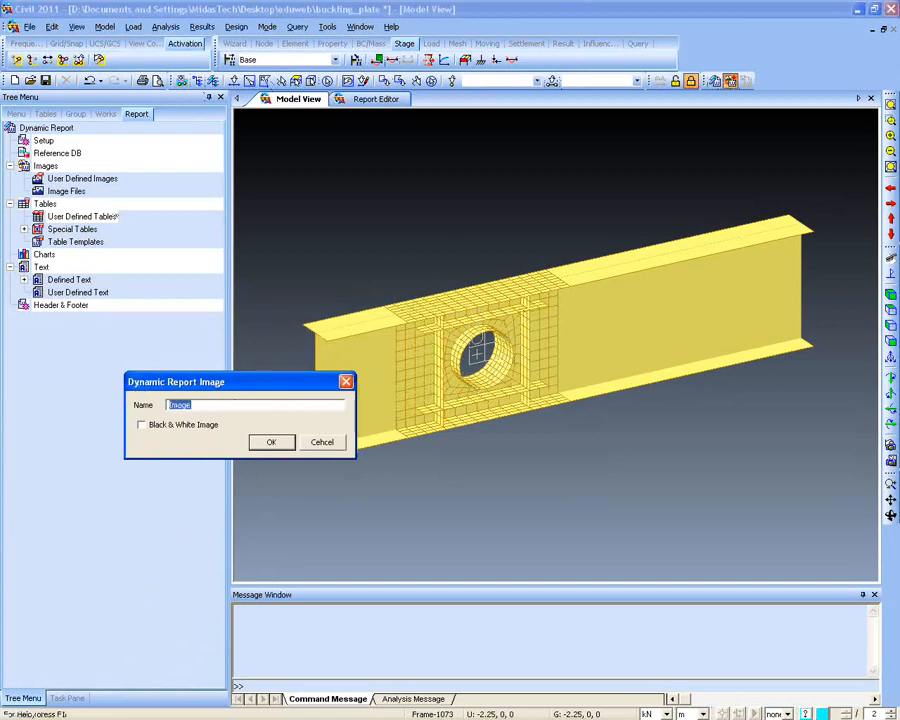
pyautogui.write('model i')
pyautogui.click(268, 442)
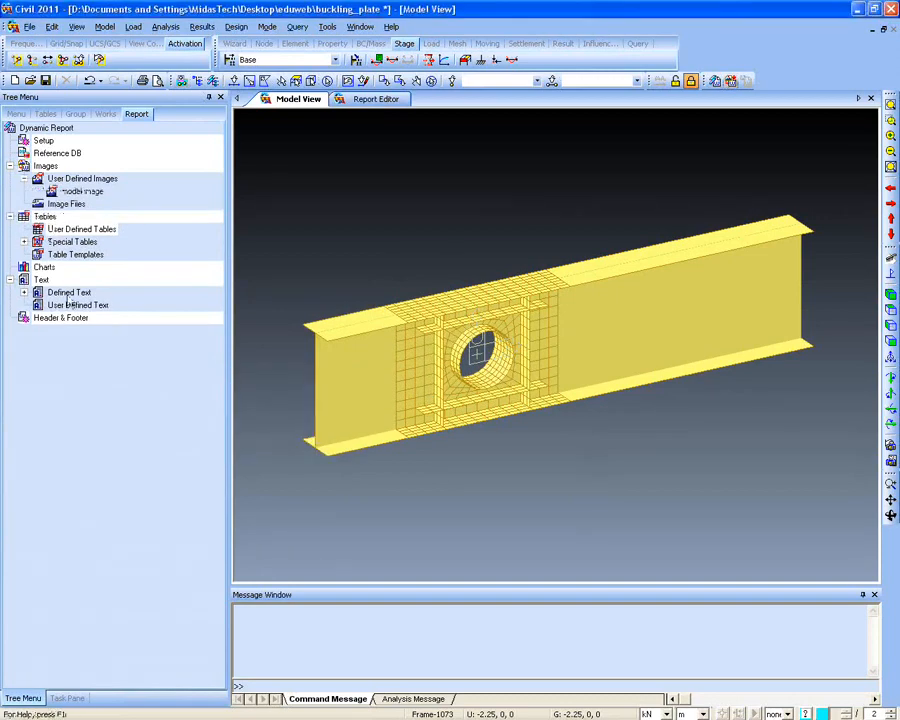
# Insert the user-defined "model image" into the report document below the text
pyautogui.click(77, 193)
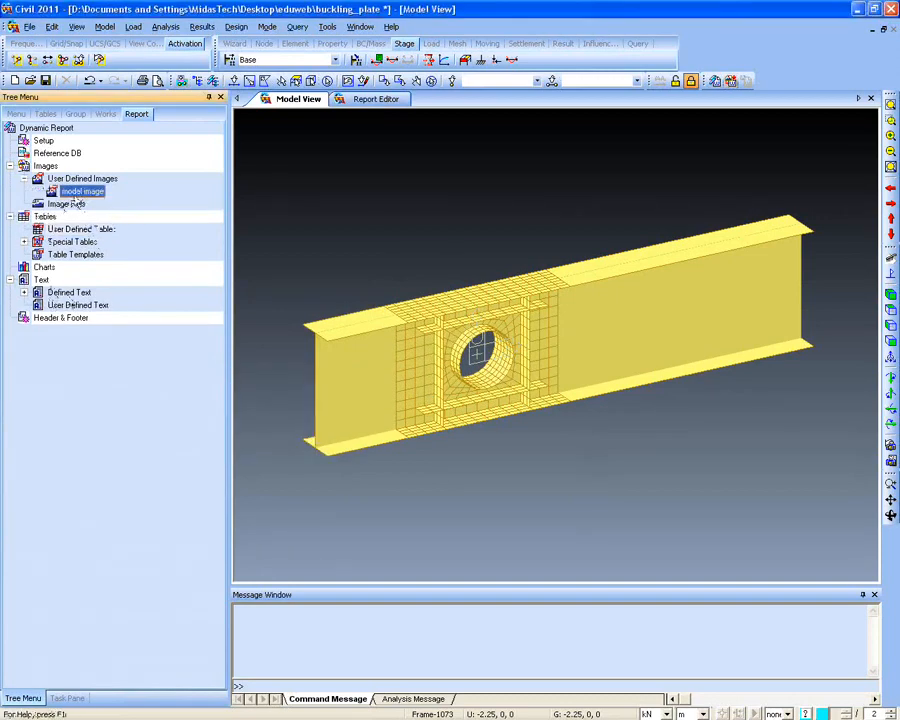
pyautogui.click(372, 100)
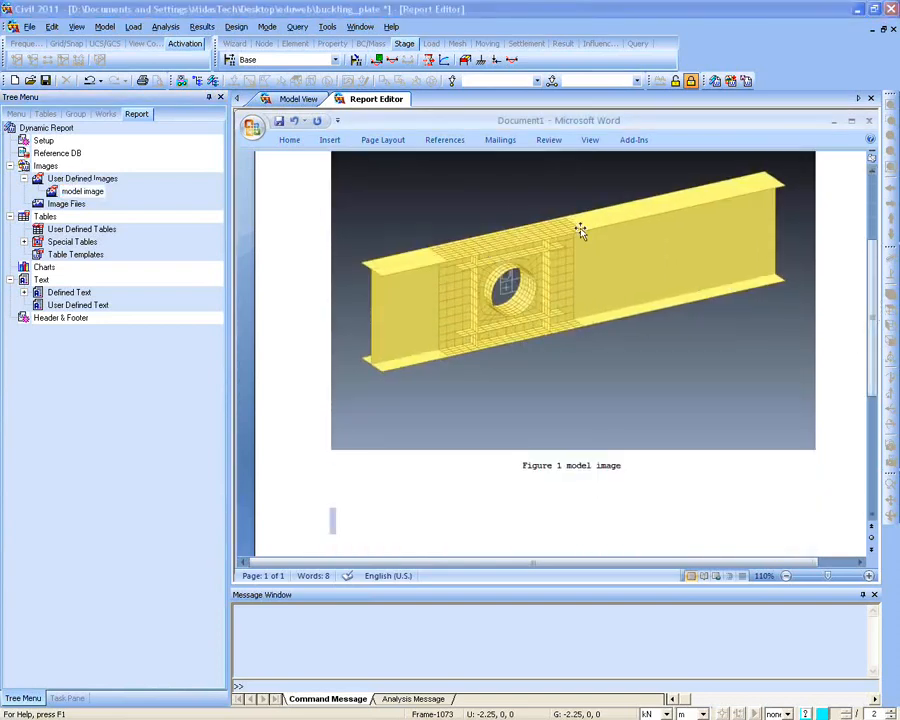
pyautogui.click(566, 315)
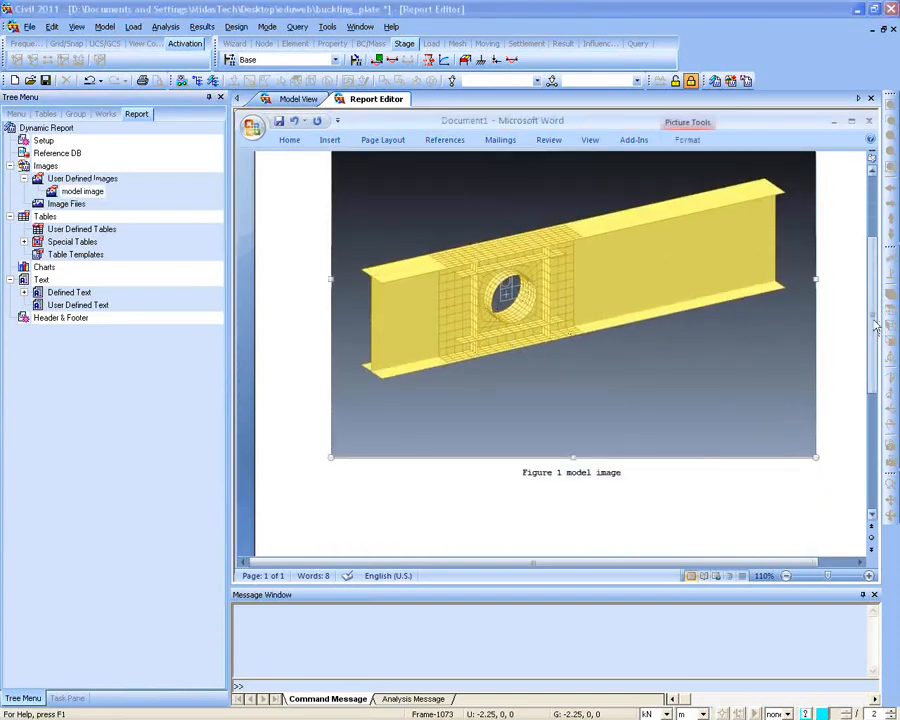
# Open the plate force result table for all plate elements under load combination 1(CB)
pyautogui.click(296, 99)
pyautogui.click(201, 26)
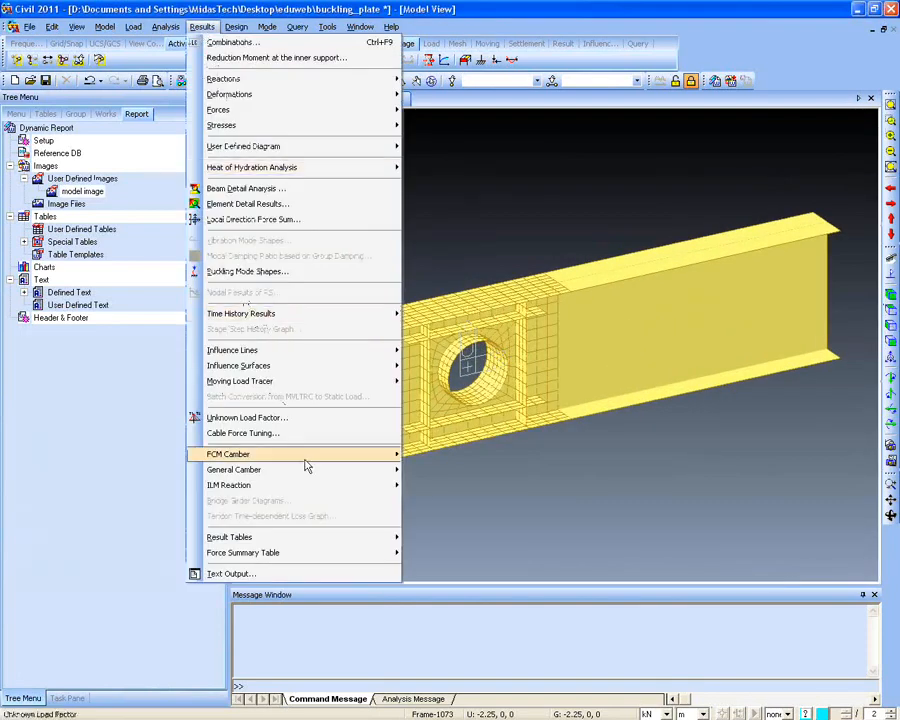
pyautogui.moveTo(350, 540)
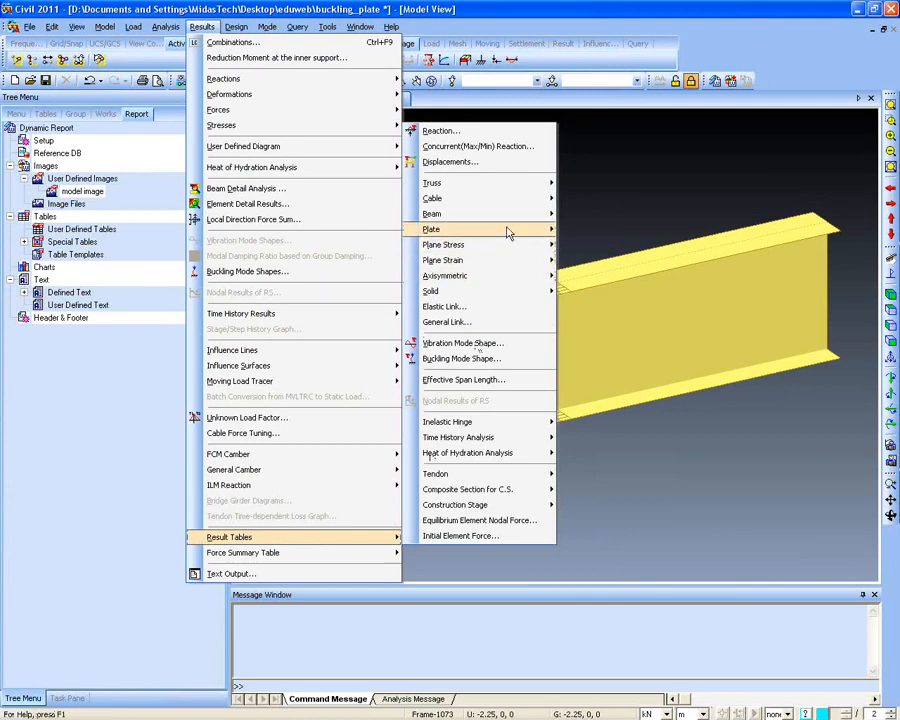
pyautogui.moveTo(508, 231)
pyautogui.click(586, 246)
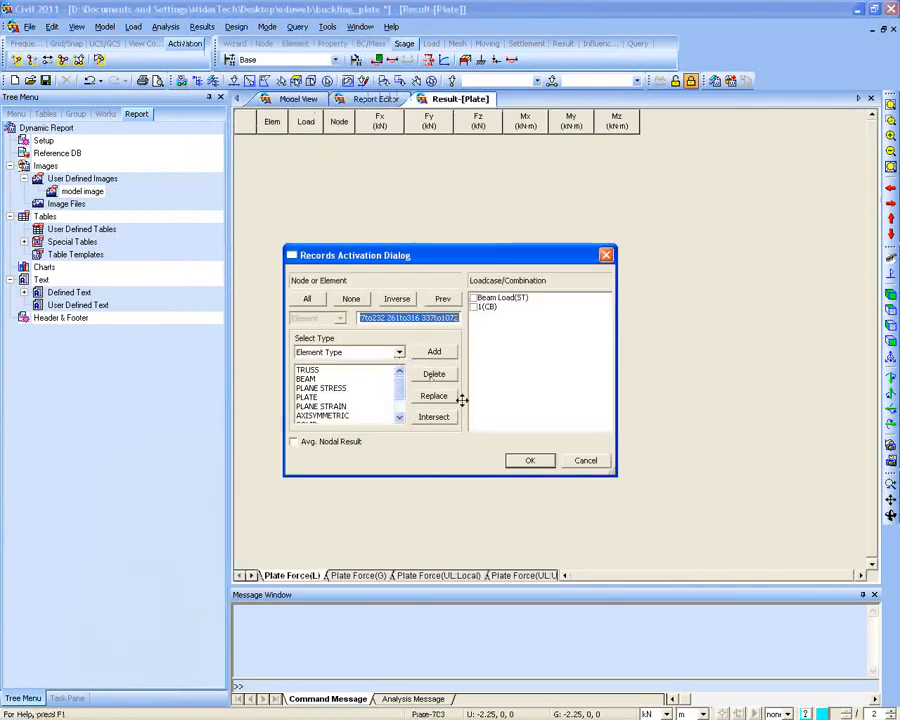
pyautogui.click(473, 307)
pyautogui.click(530, 462)
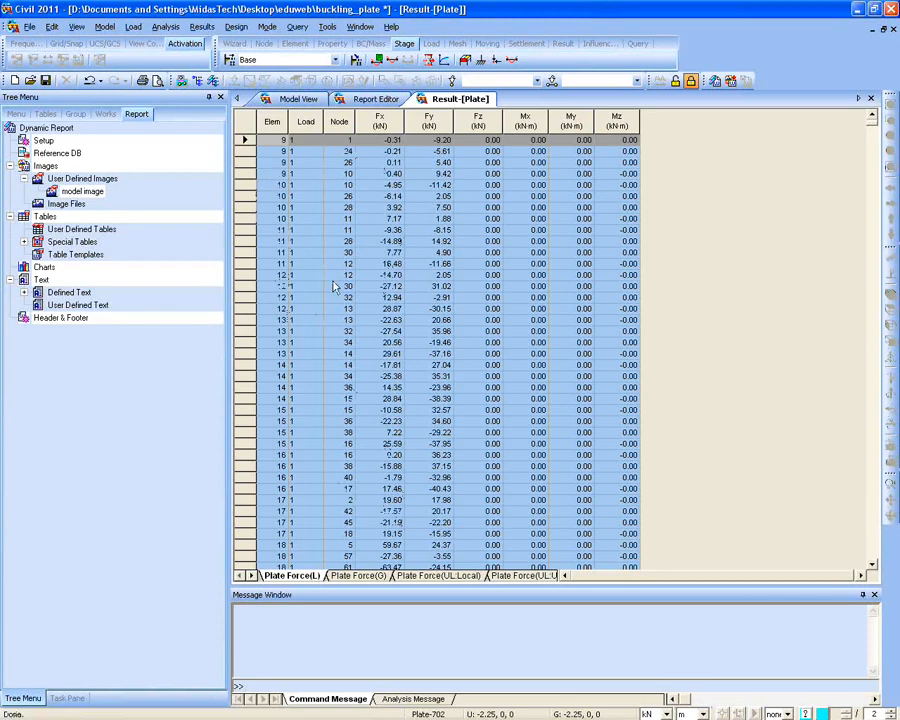
# Close the plate result table and the Report Editor, returning to the girder model
pyautogui.click(871, 98)
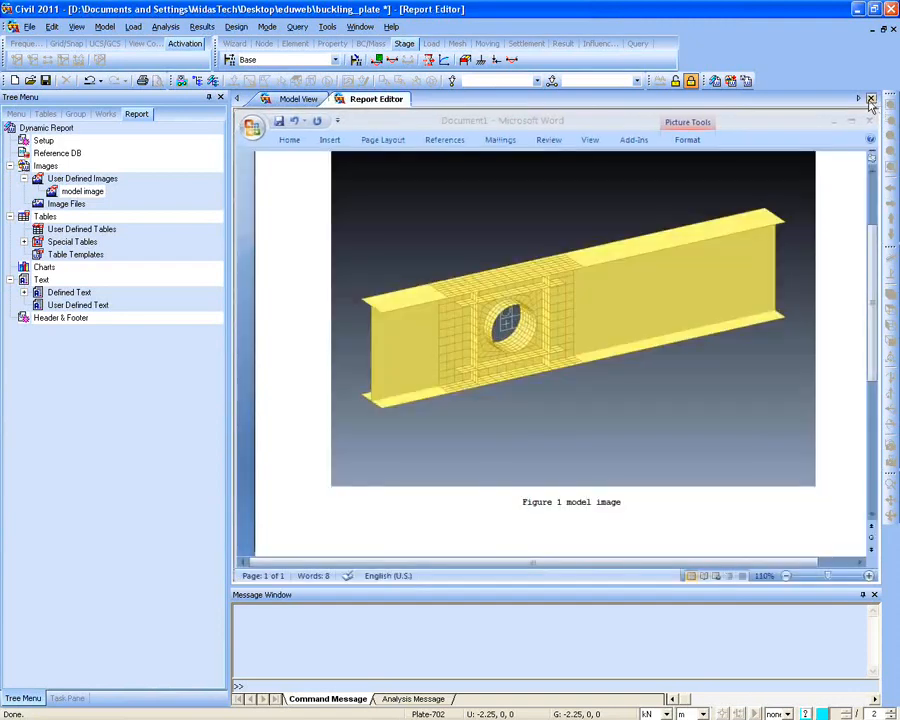
pyautogui.click(871, 101)
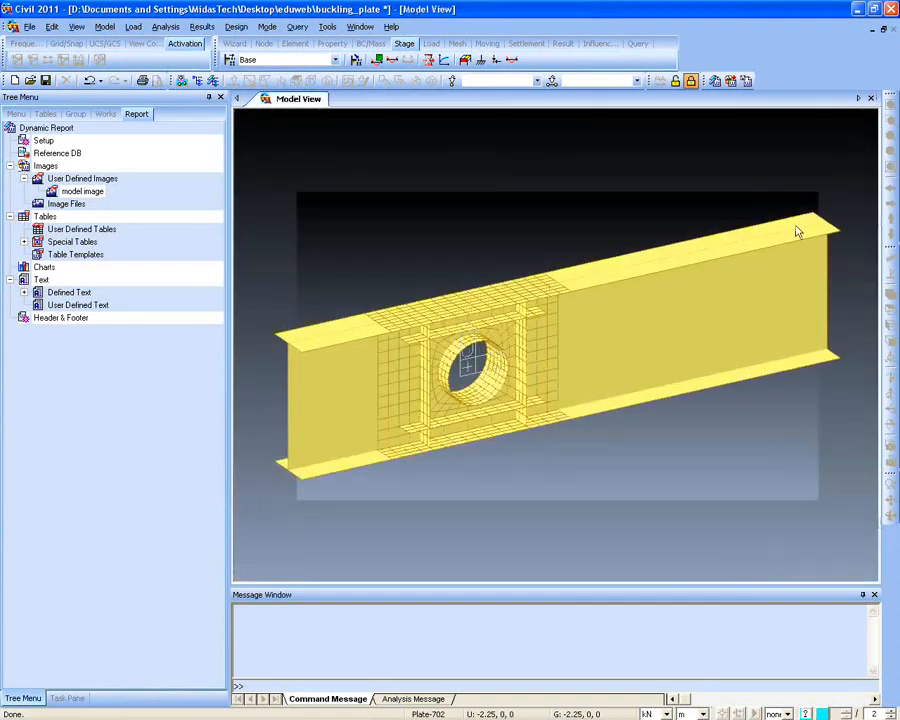
pyautogui.click(448, 388)
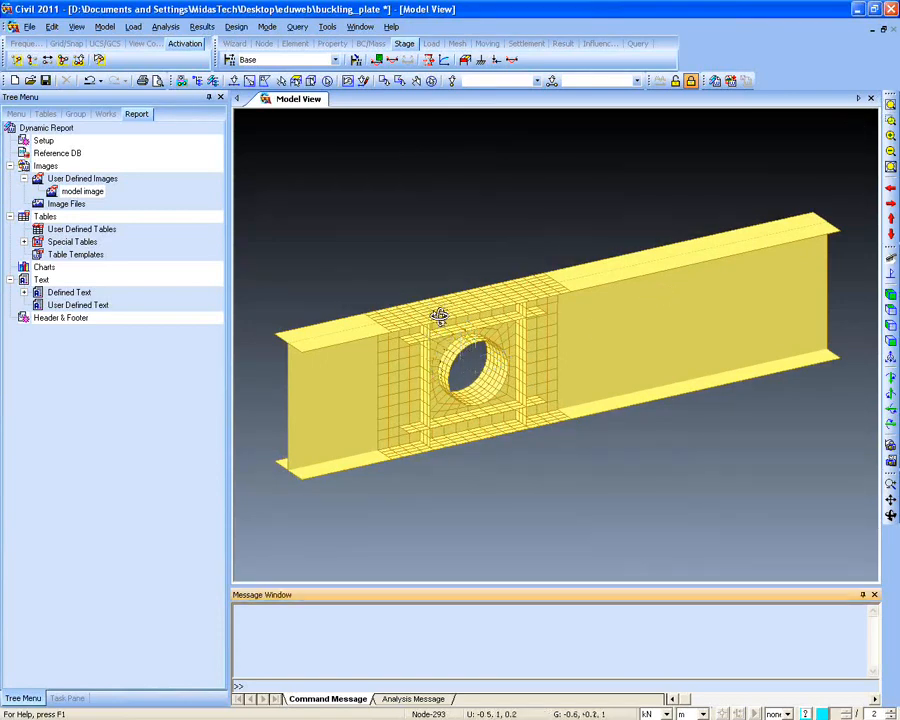
pyautogui.keyDown('ctrl'); pyautogui.moveTo(436, 315); pyautogui.dragTo(417, 303, button='middle'); pyautogui.keyUp('ctrl')
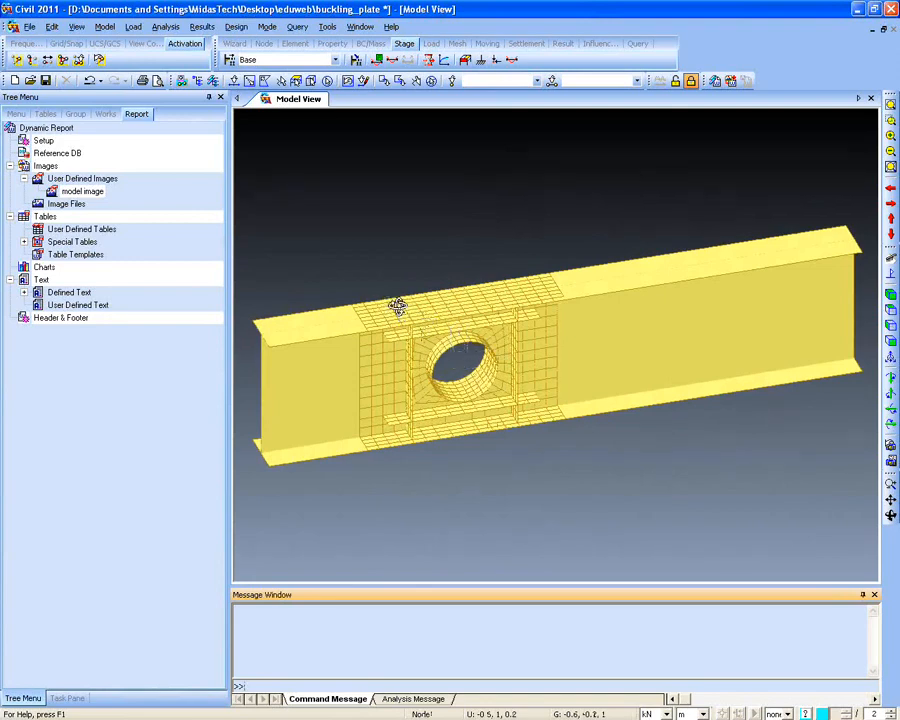
pyautogui.keyDown('ctrl'); pyautogui.moveTo(398, 307); pyautogui.dragTo(350, 295, button='middle'); pyautogui.keyUp('ctrl')
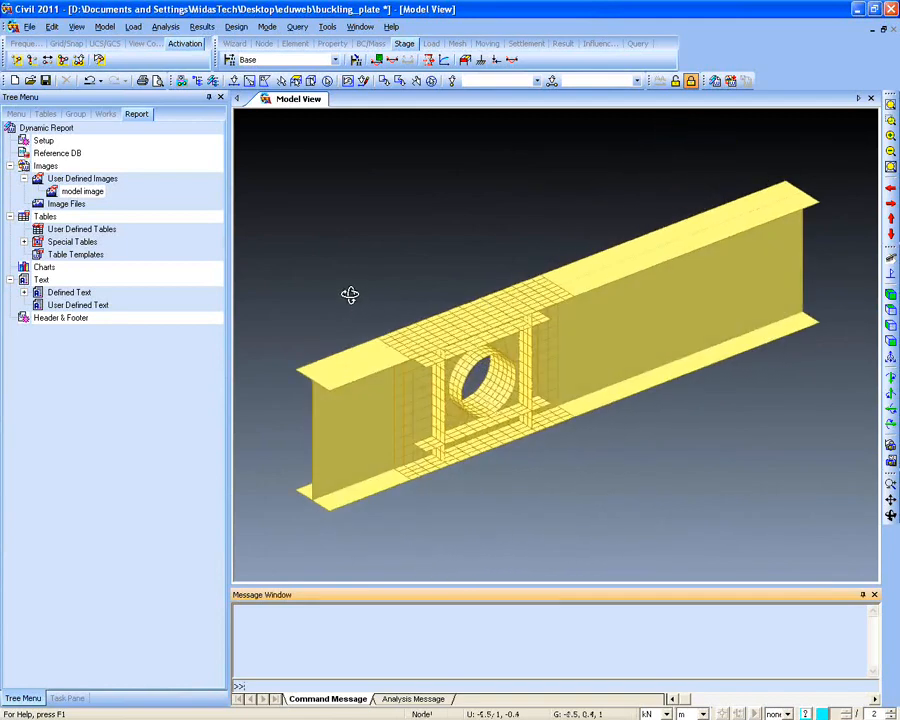
pyautogui.moveTo(305, 291)
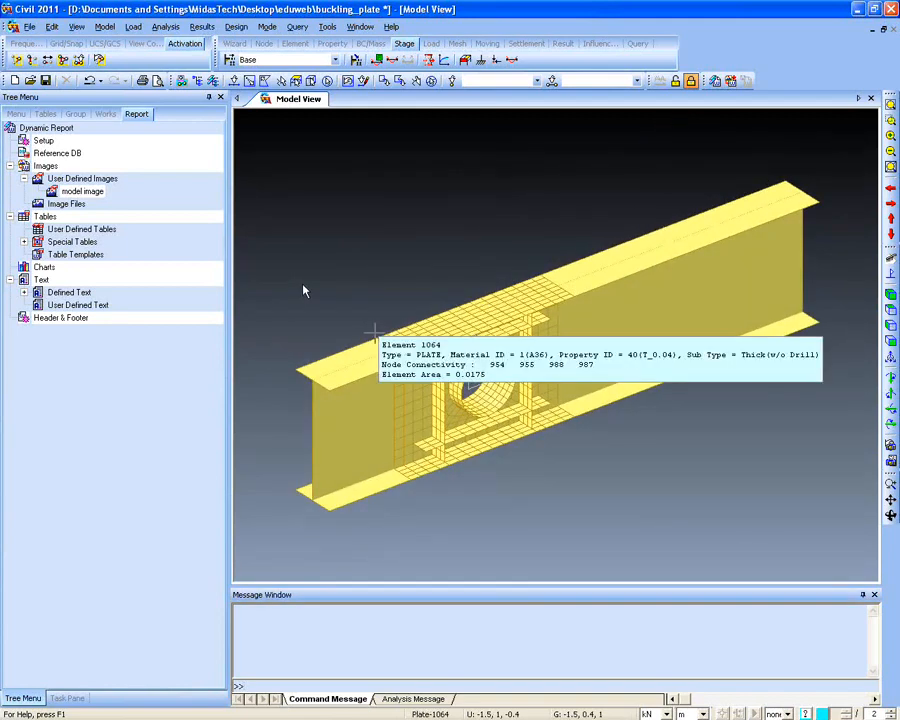
pyautogui.moveTo(305, 291)
pyautogui.keyDown('ctrl'); pyautogui.mouseDown(button='middle')
pyautogui.moveTo(340, 315)
pyautogui.moveTo(335, 281)
pyautogui.moveTo(319, 304)
pyautogui.mouseUp(button='middle'); pyautogui.keyUp('ctrl')
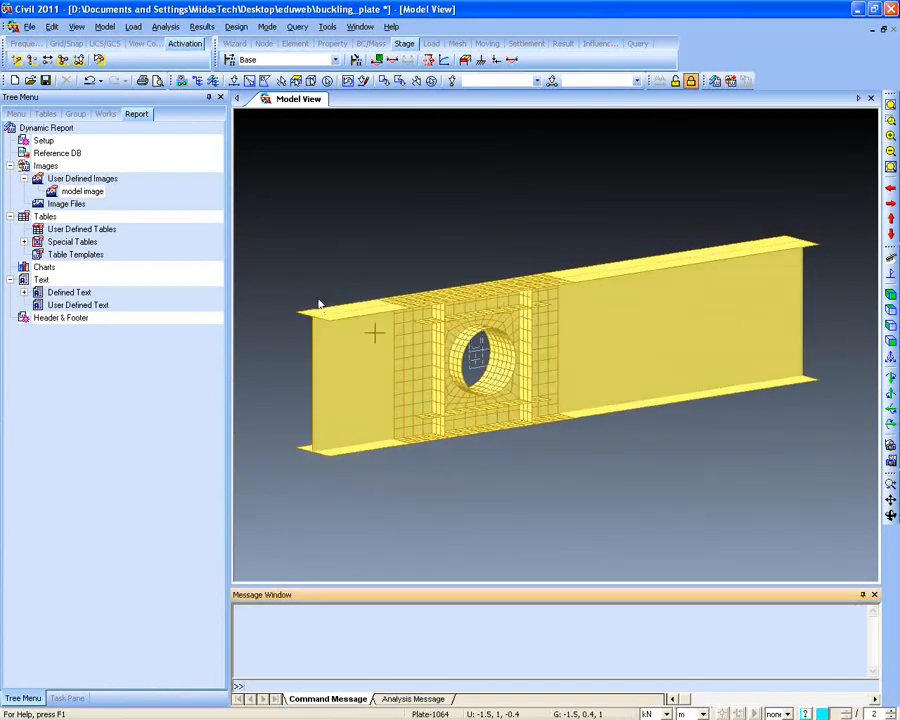
pyautogui.moveTo(316, 307)
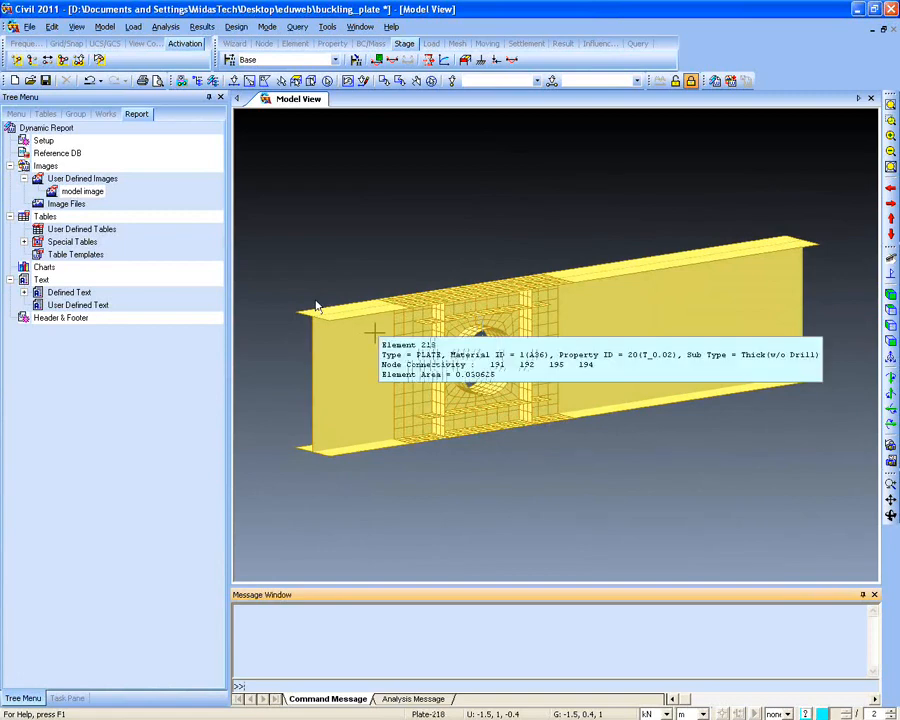
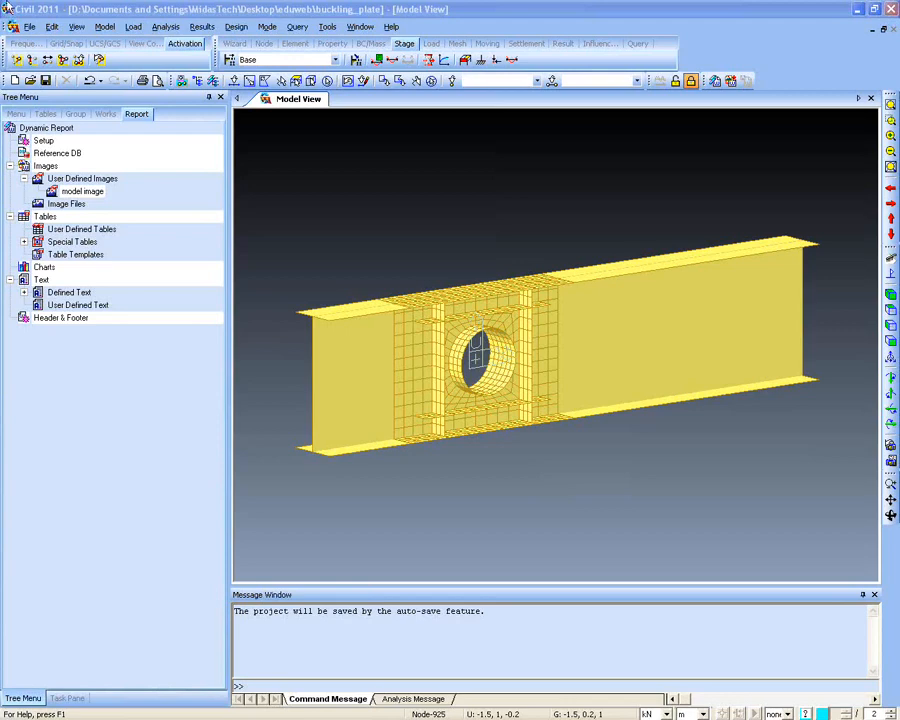
# Add general load combination 2 of type Add, containing 1(CB) and Beam Load(ST), and close the Load Combinations settings
pyautogui.click(205, 26)
pyautogui.click(234, 43)
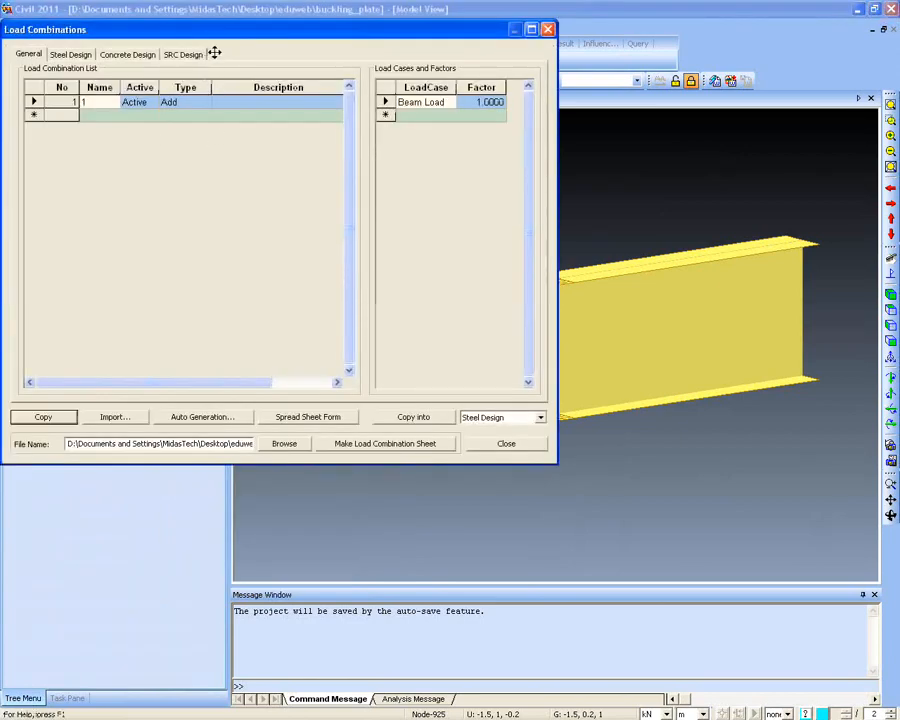
pyautogui.click(141, 128)
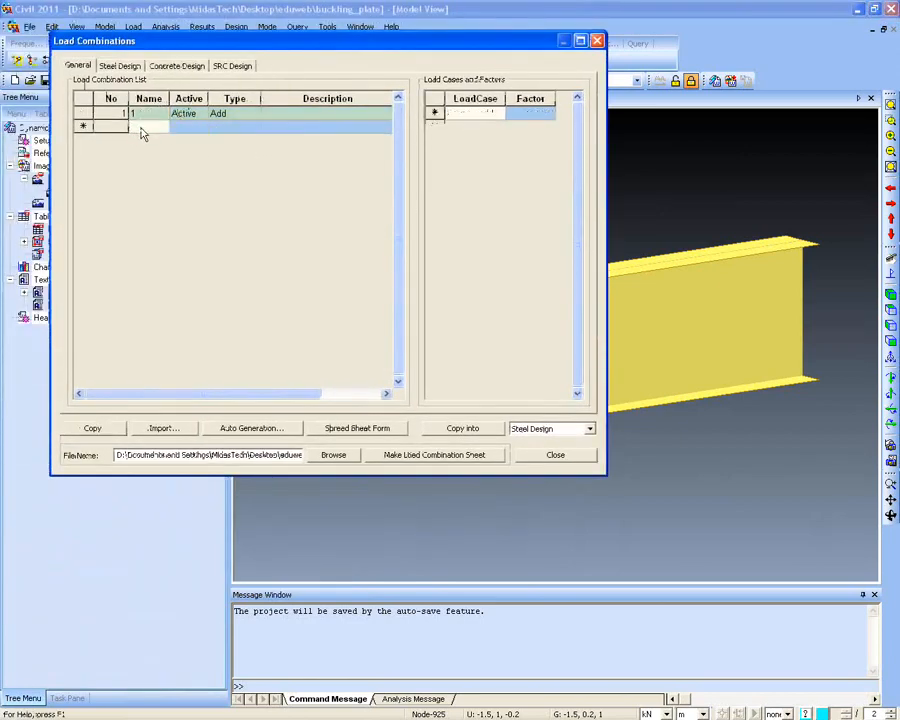
pyautogui.write('2')
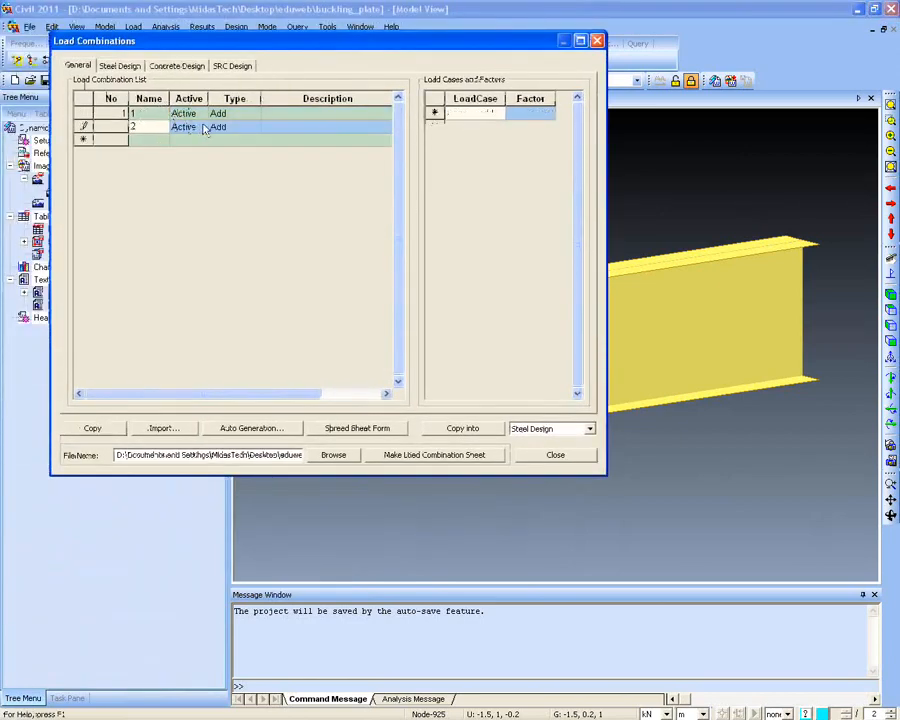
pyautogui.click(497, 114)
pyautogui.click(498, 114)
pyautogui.click(472, 137)
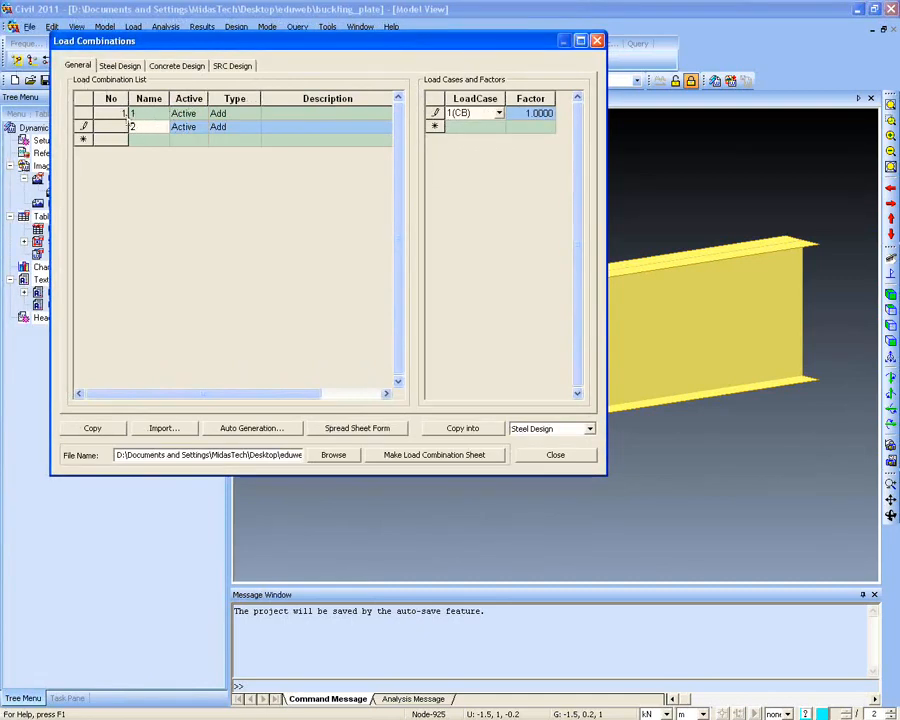
pyautogui.click(494, 127)
pyautogui.click(498, 127)
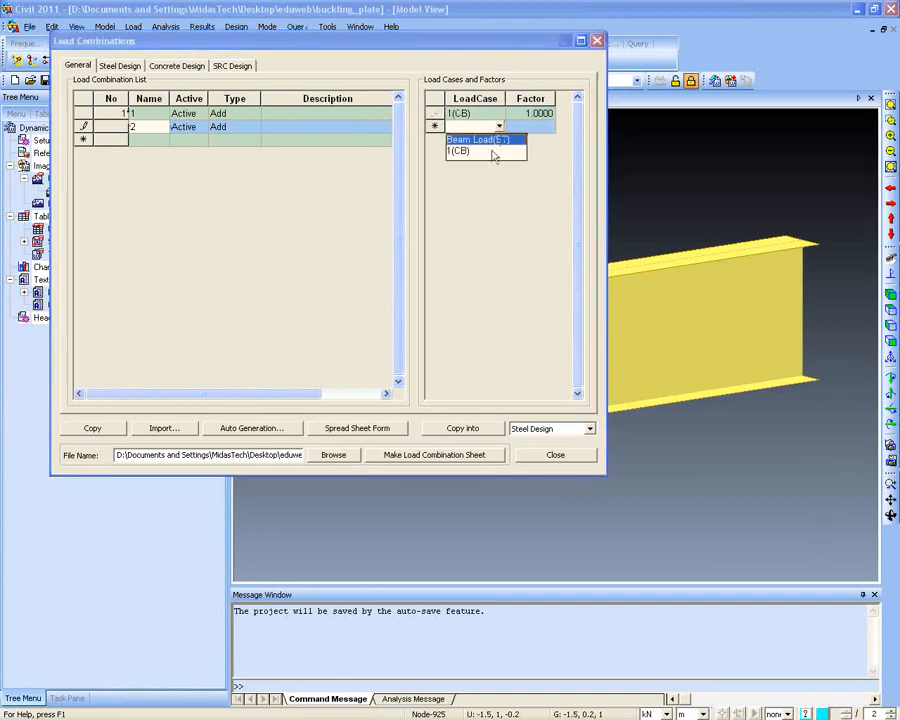
pyautogui.click(480, 137)
pyautogui.click(597, 40)
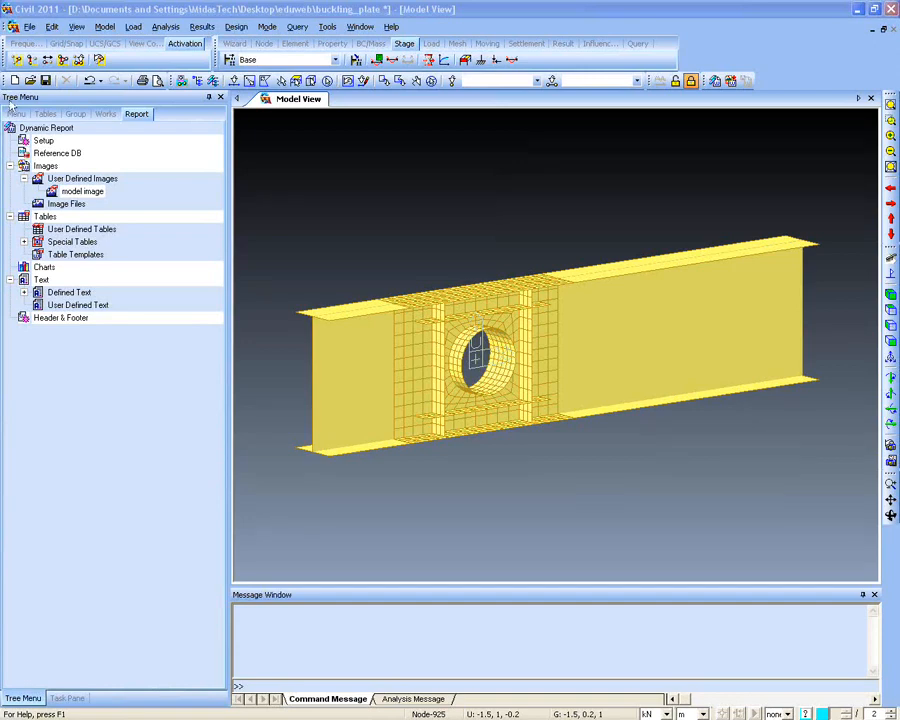
# Launch the General Section Designer (midas GSD), look over its section design tree, and return to midas Civil
pyautogui.click(327, 27)
pyautogui.click(362, 148)
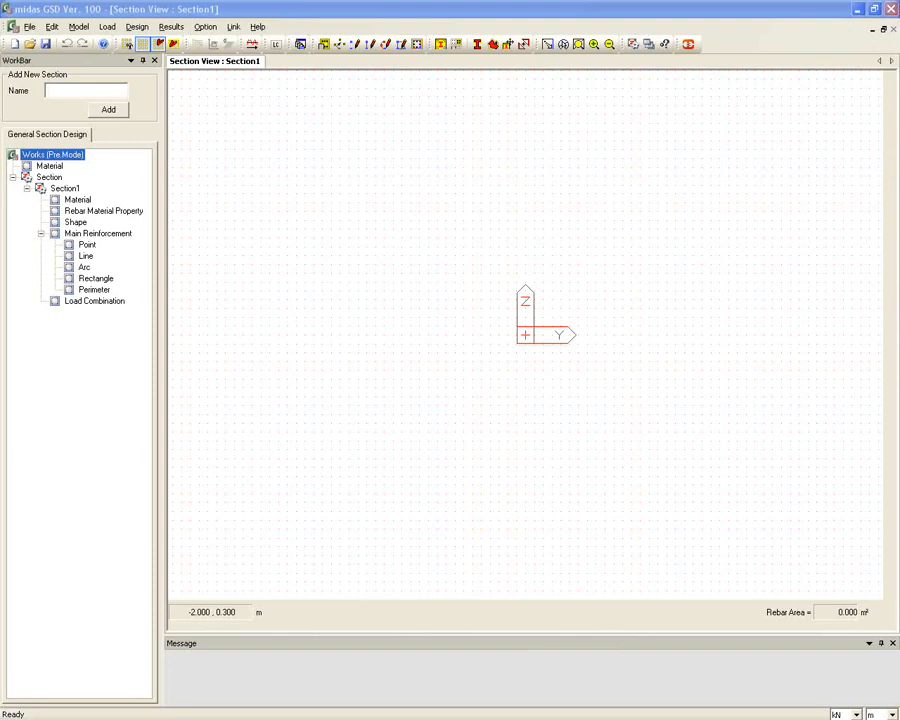
pyautogui.click(53, 109)
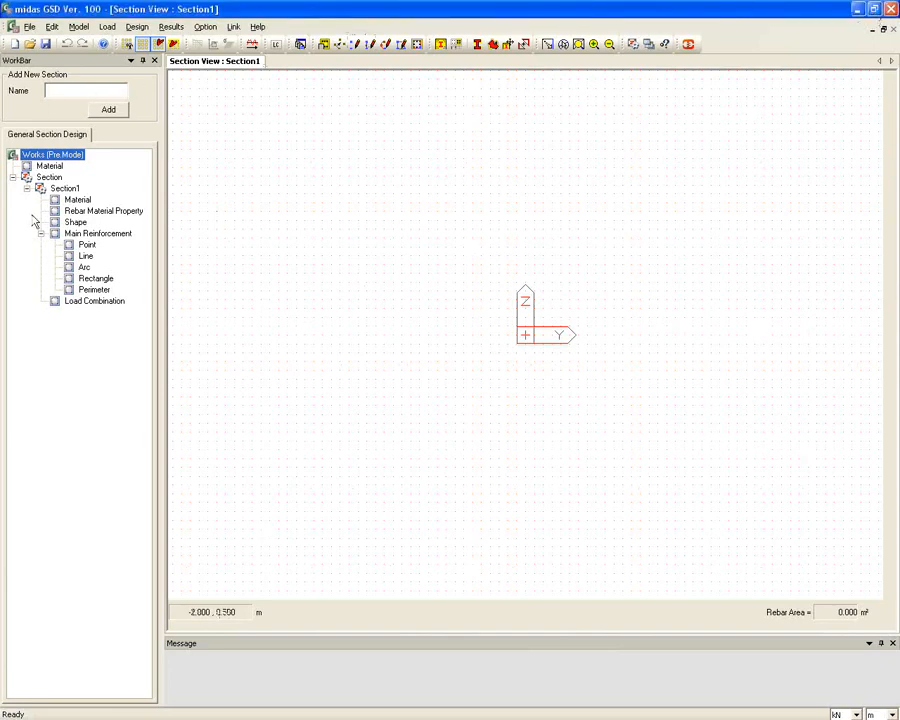
pyautogui.hotkey('alt', 'Tab')
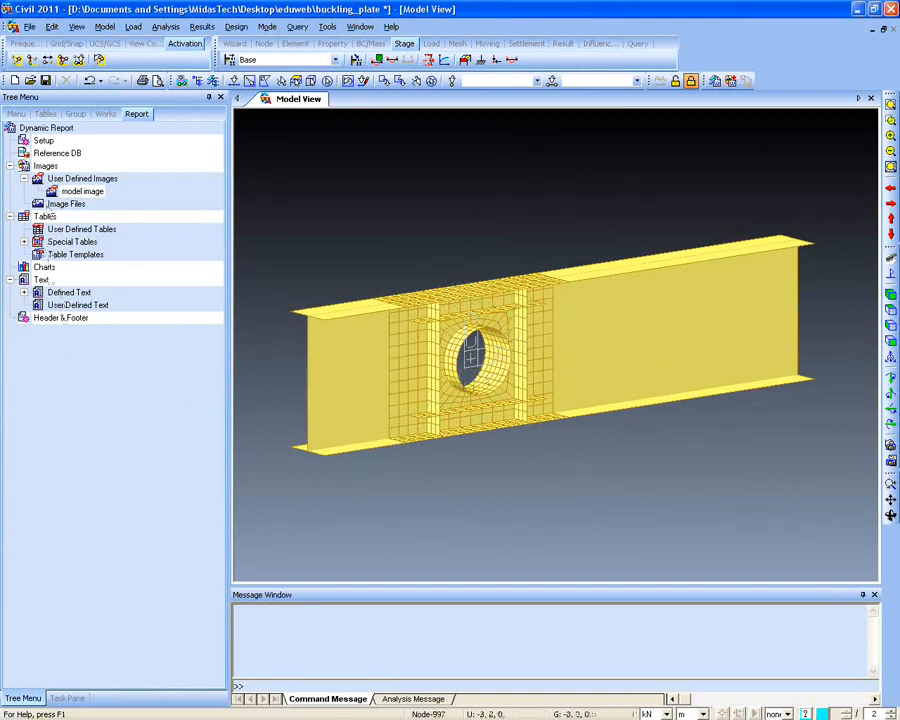
# Display the rigid links on the model and turn off hidden surface display to show the girder as a wireframe
pyautogui.click(105, 113)
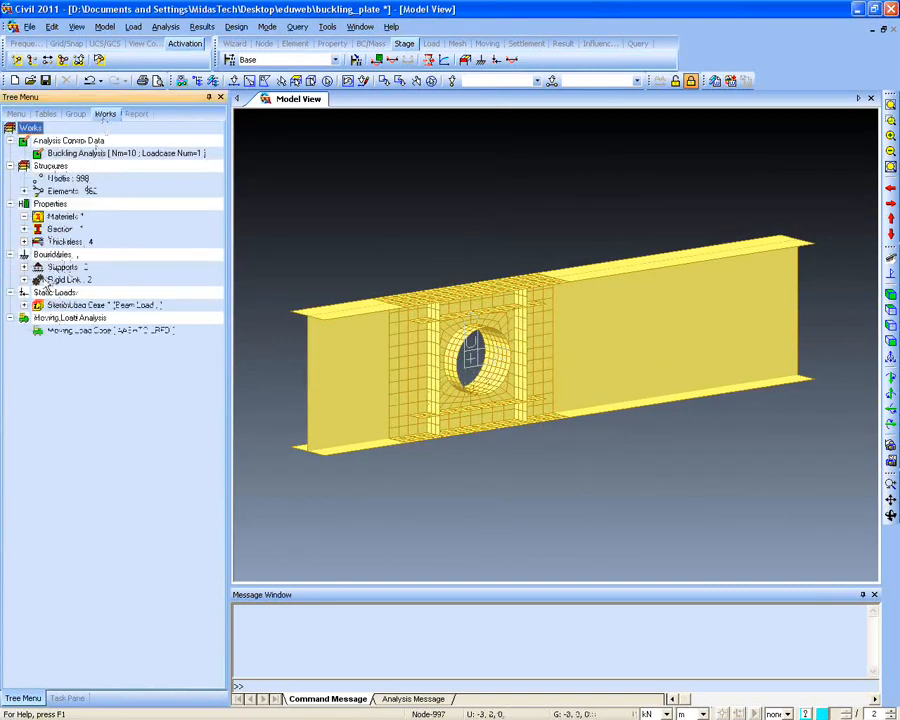
pyautogui.click(24, 279)
pyautogui.rightClick(75, 293)
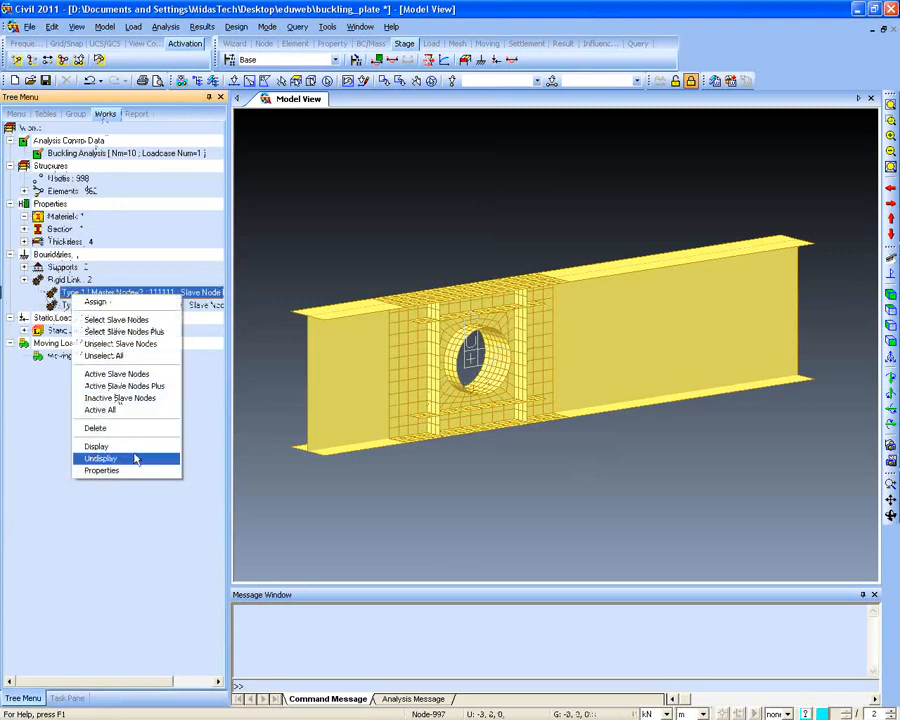
pyautogui.click(136, 458)
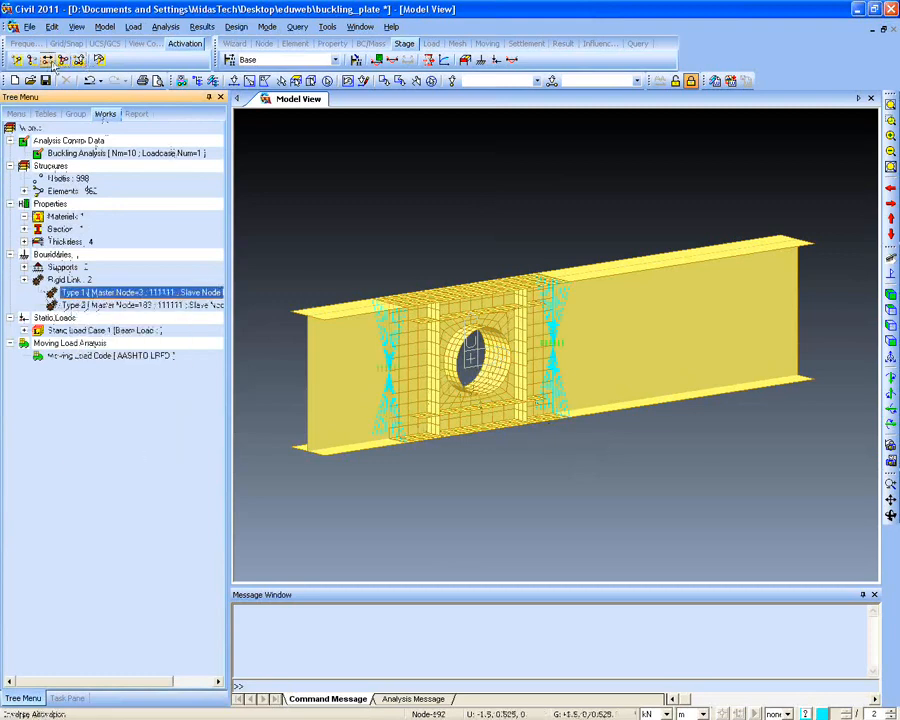
pyautogui.click(143, 45)
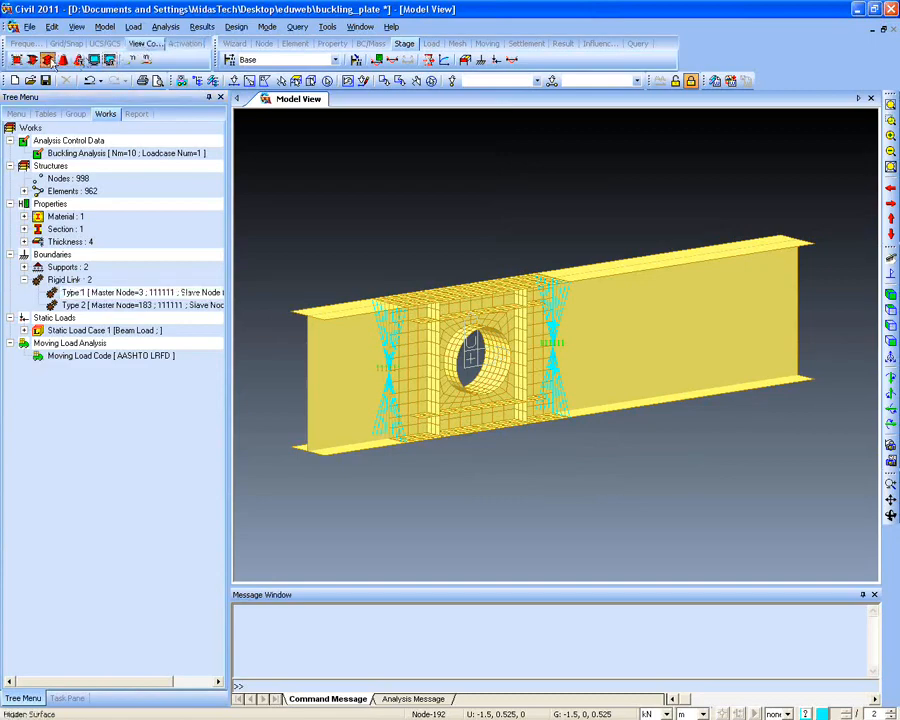
pyautogui.keyDown('ctrl'); pyautogui.moveTo(288, 276); pyautogui.dragTo(352, 432, button='middle'); pyautogui.keyUp('ctrl')
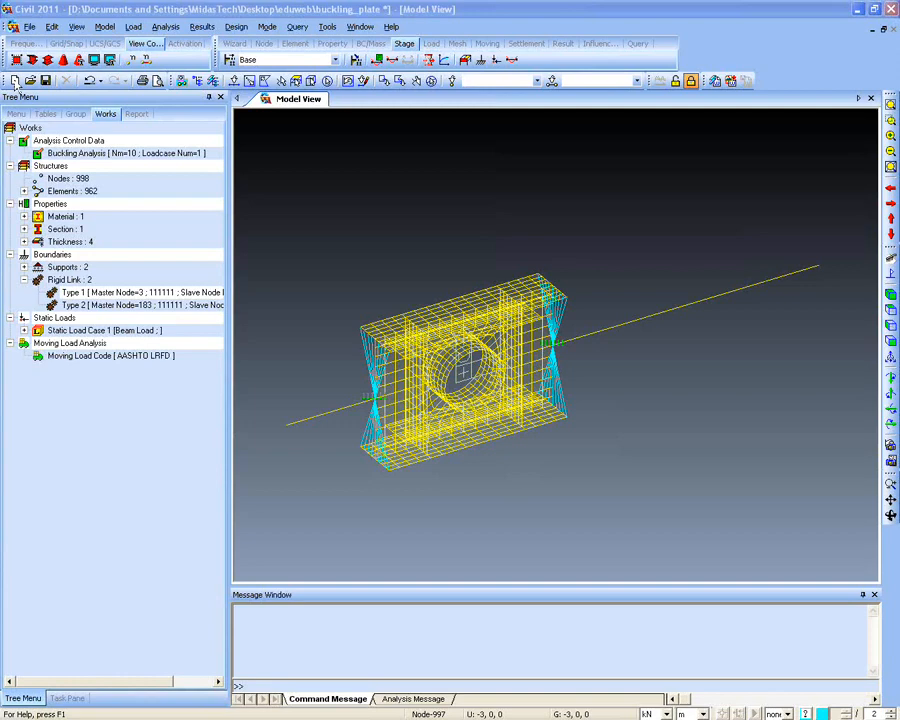
# Look over the Section Manager options for section stiffness, reinforcements and stress points
pyautogui.click(134, 28)
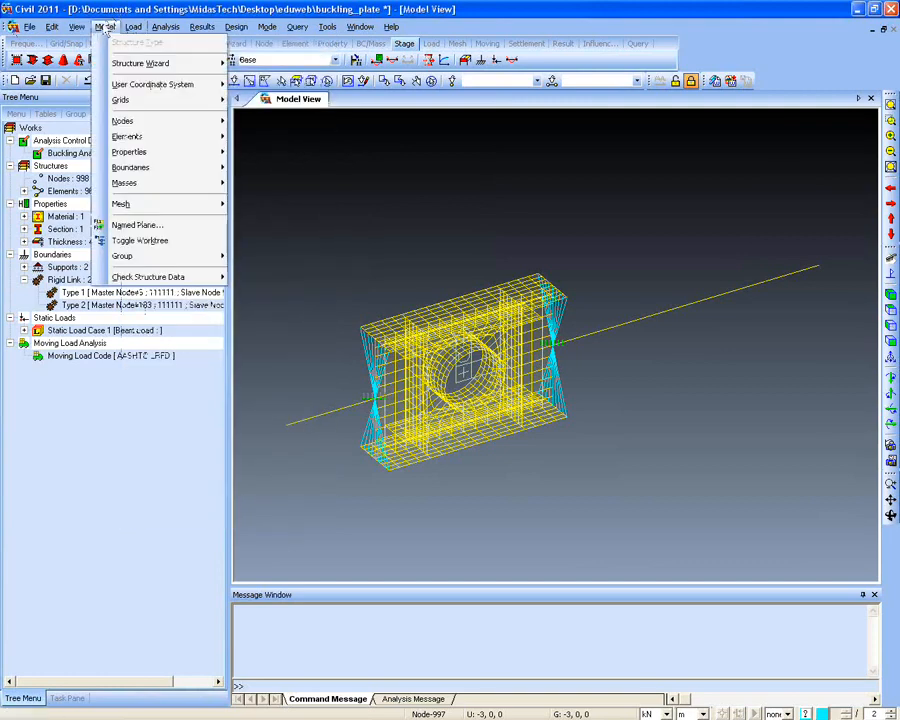
pyautogui.click(143, 8)
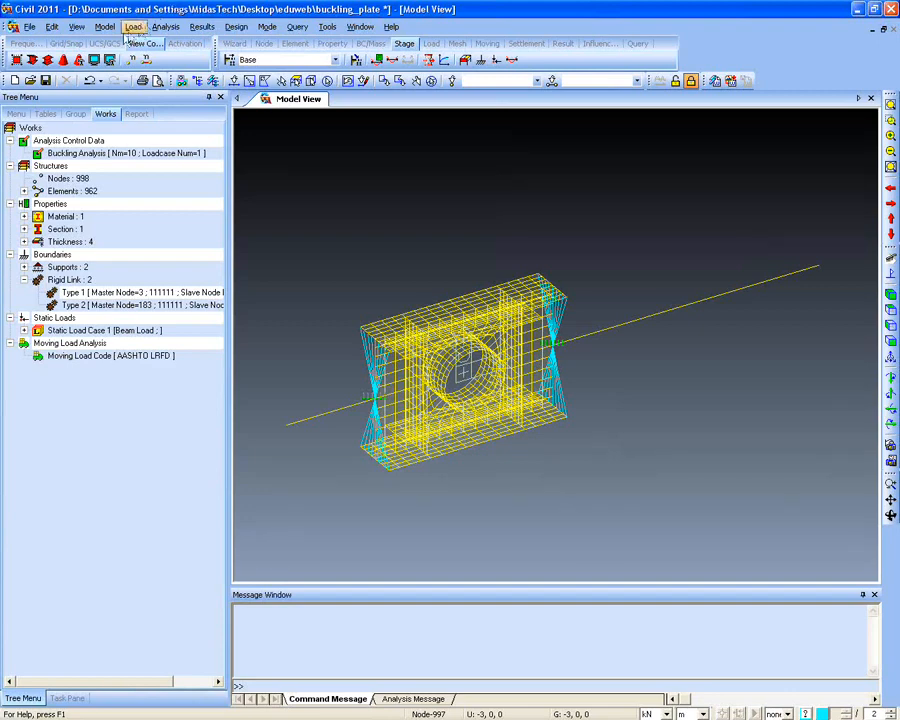
pyautogui.click(104, 26)
pyautogui.moveTo(211, 152)
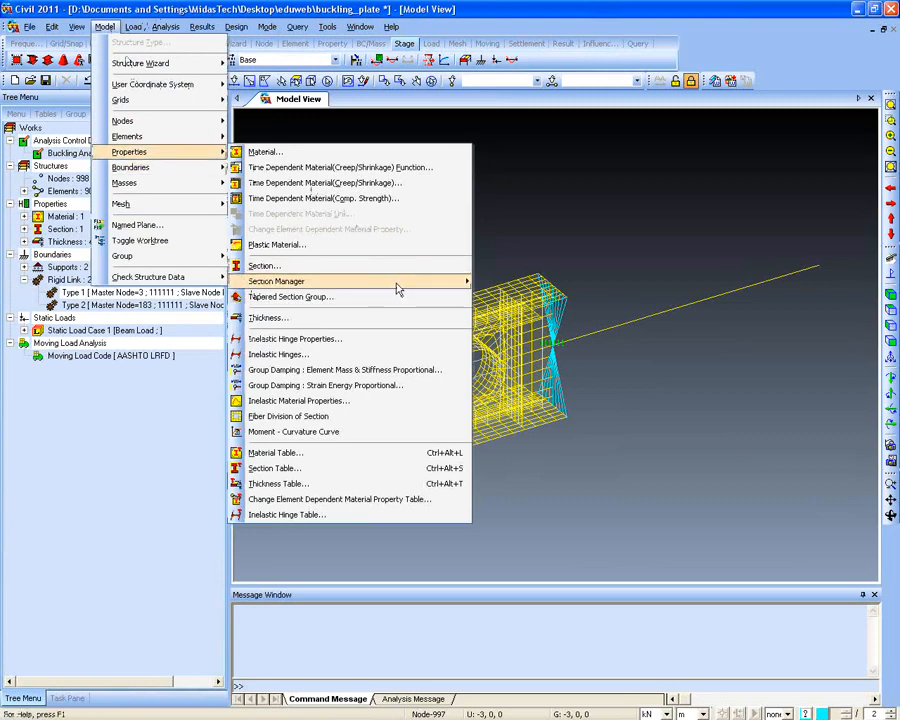
pyautogui.moveTo(466, 282)
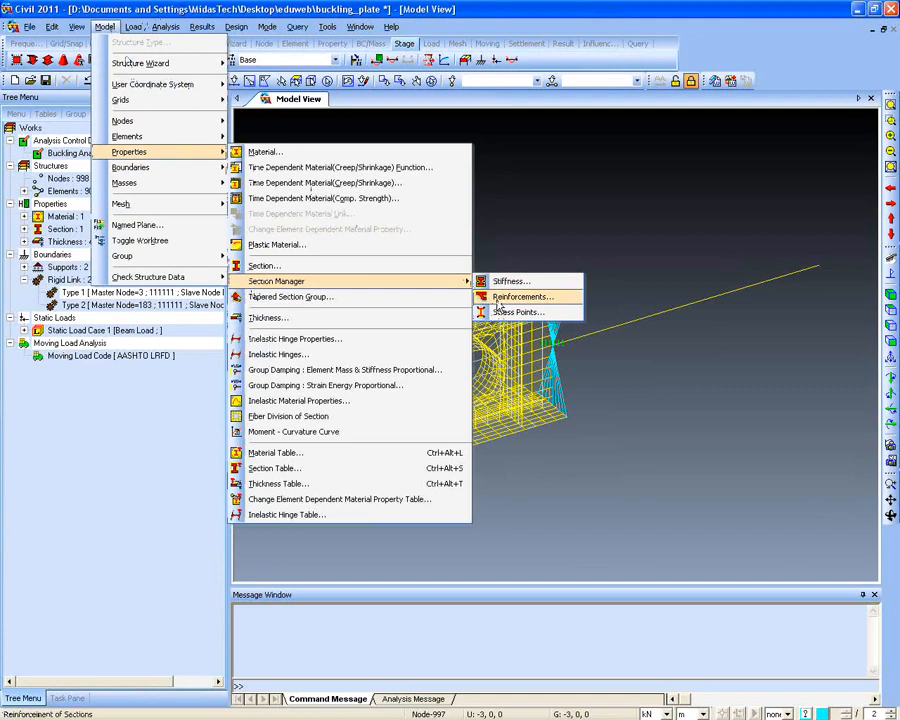
pyautogui.click(353, 7)
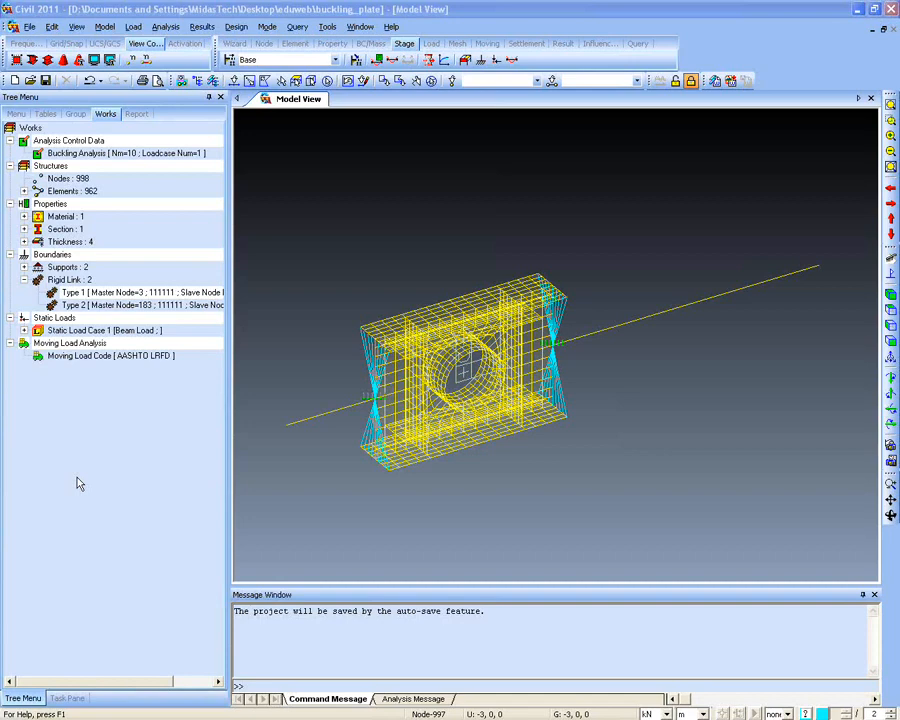
# Open the MCT Command Shell to view its command entry area and close it without running anything
pyautogui.click(327, 26)
pyautogui.click(370, 78)
pyautogui.moveTo(263, 32); pyautogui.dragTo(310, 54)
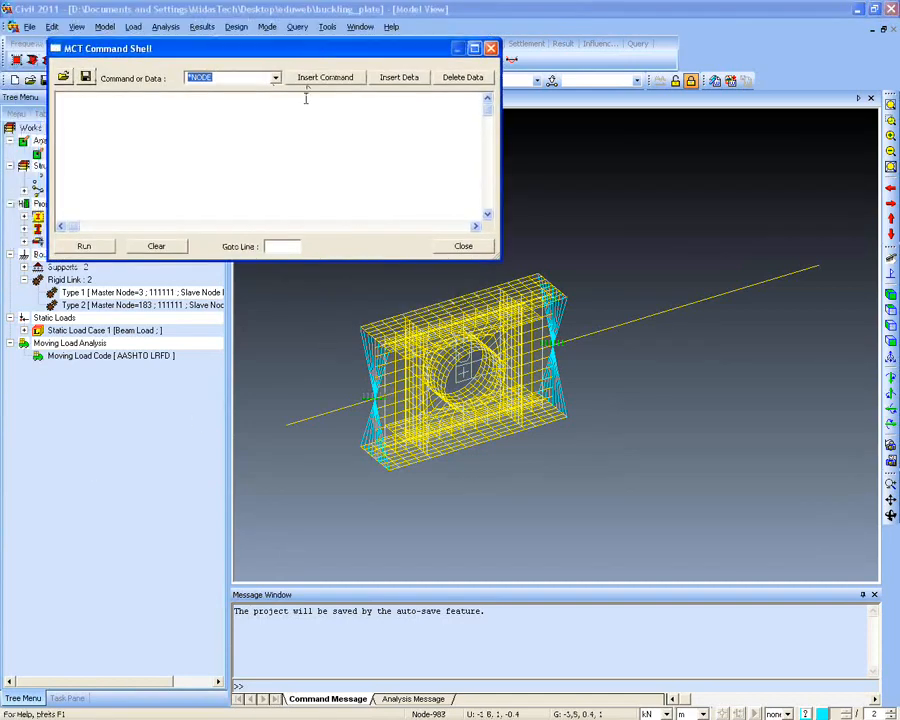
pyautogui.click(70, 102)
pyautogui.click(490, 48)
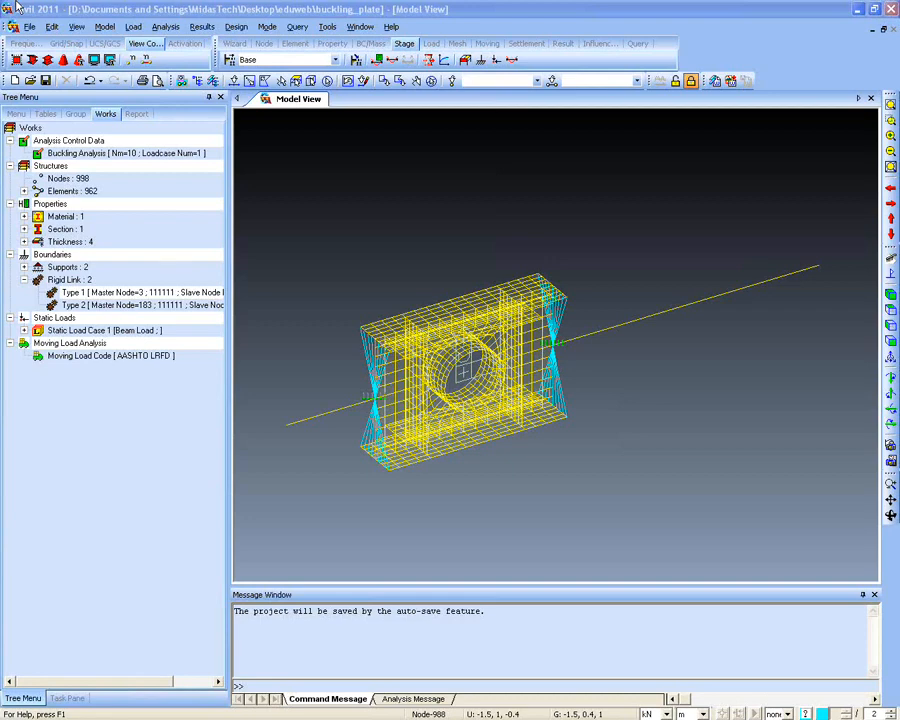
# Review the Internal(Pre-Tension), Internal(Post-Tension) and External types for a new tendon property, and close the tendon settings without adding one
pyautogui.click(377, 60)
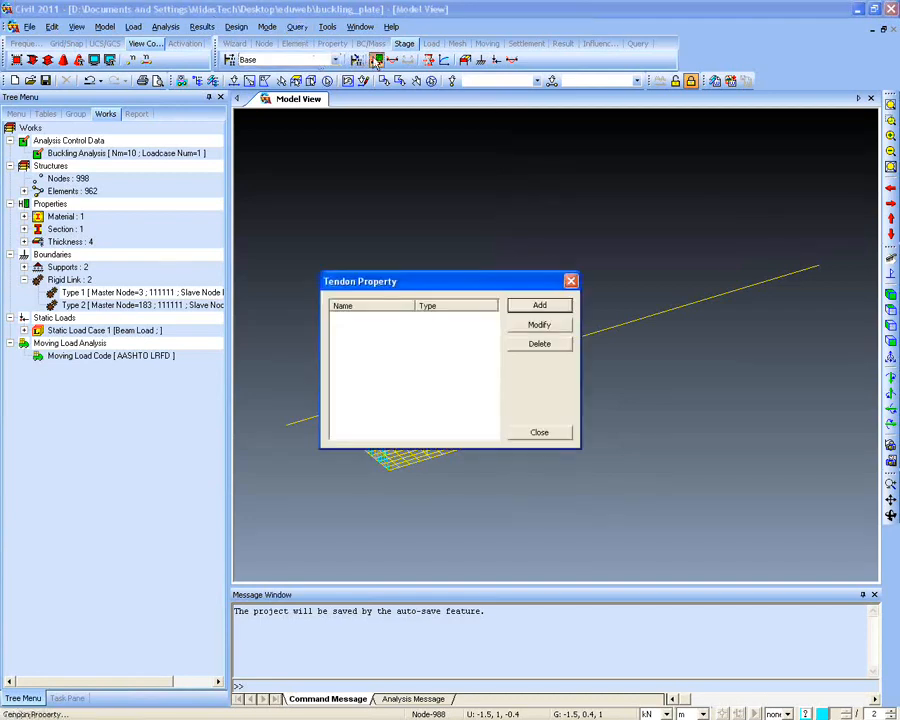
pyautogui.moveTo(442, 283); pyautogui.dragTo(392, 196)
pyautogui.click(462, 217)
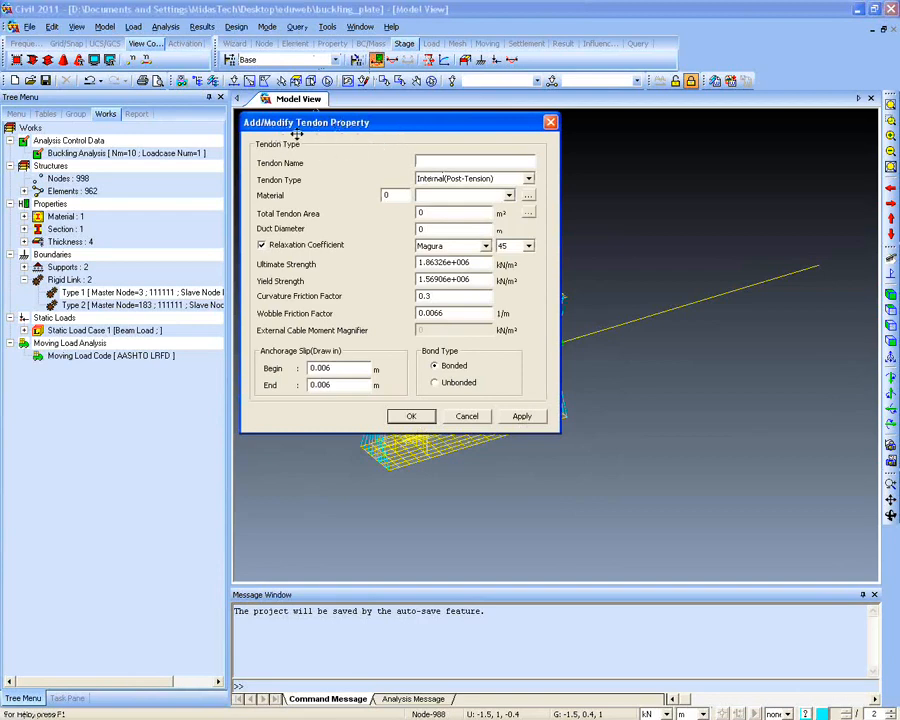
pyautogui.click(510, 178)
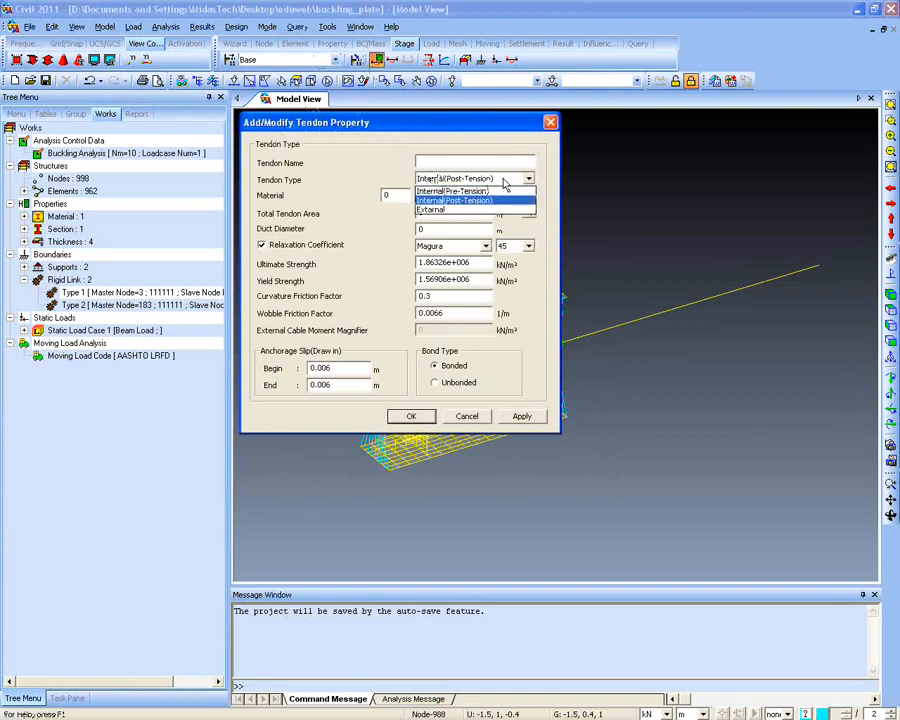
pyautogui.click(505, 196)
pyautogui.click(515, 178)
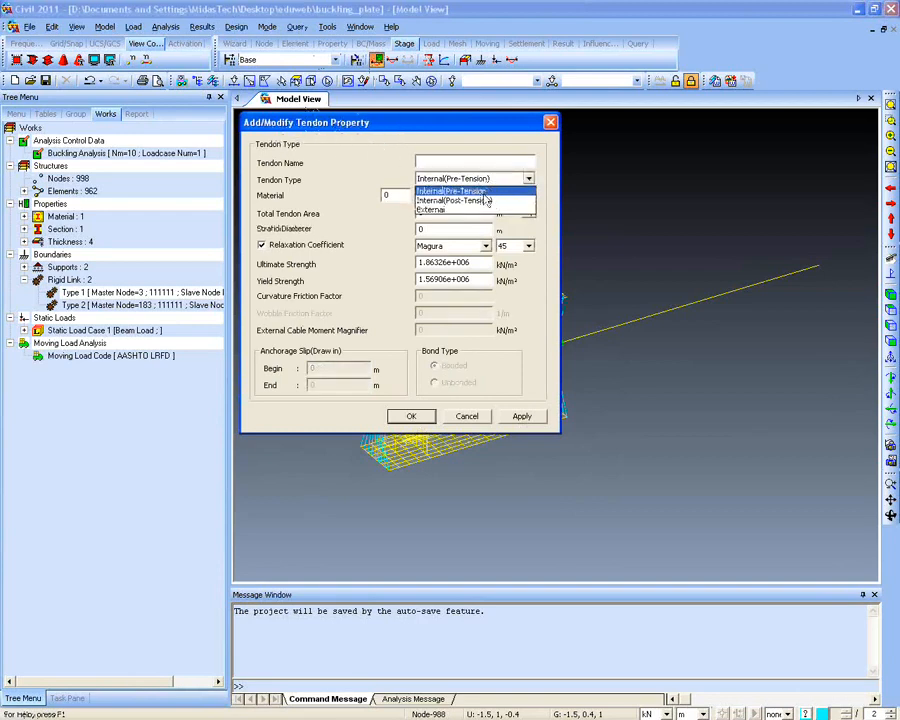
pyautogui.click(488, 197)
pyautogui.click(488, 180)
pyautogui.click(478, 206)
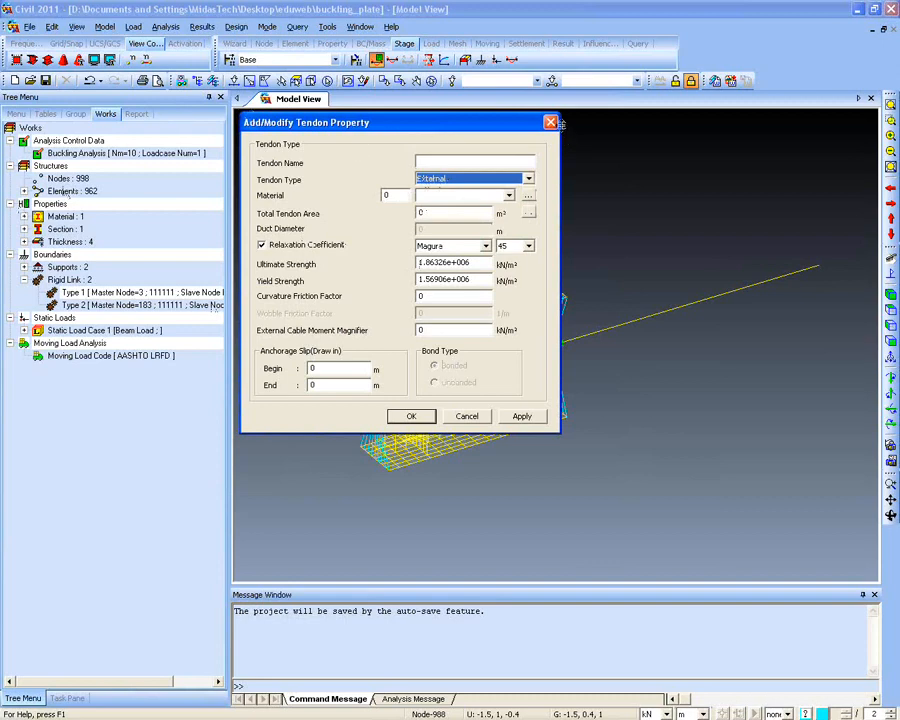
pyautogui.press('Escape')
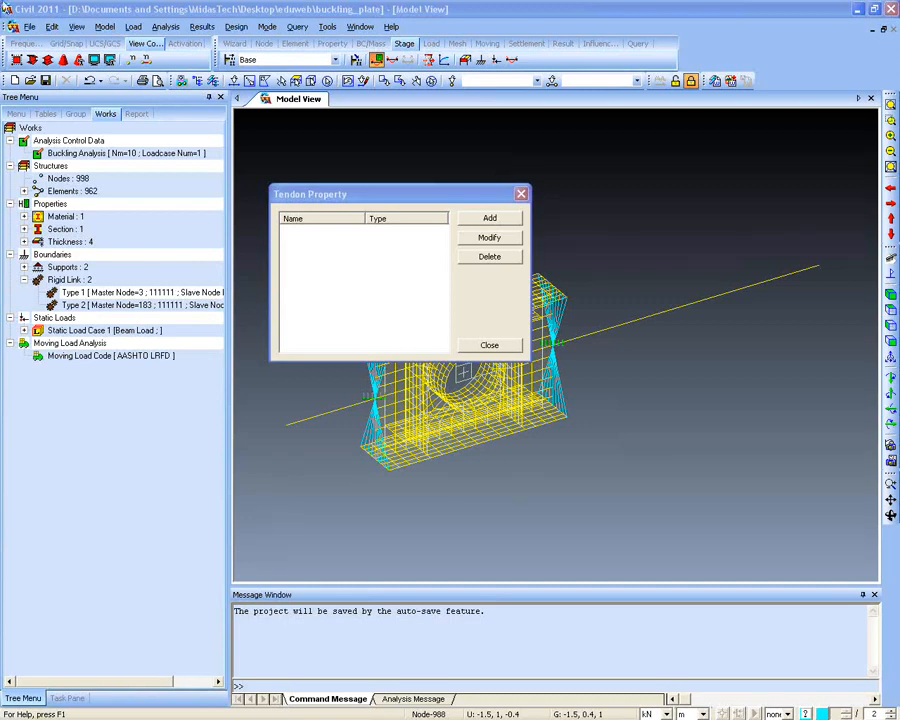
pyautogui.click(521, 193)
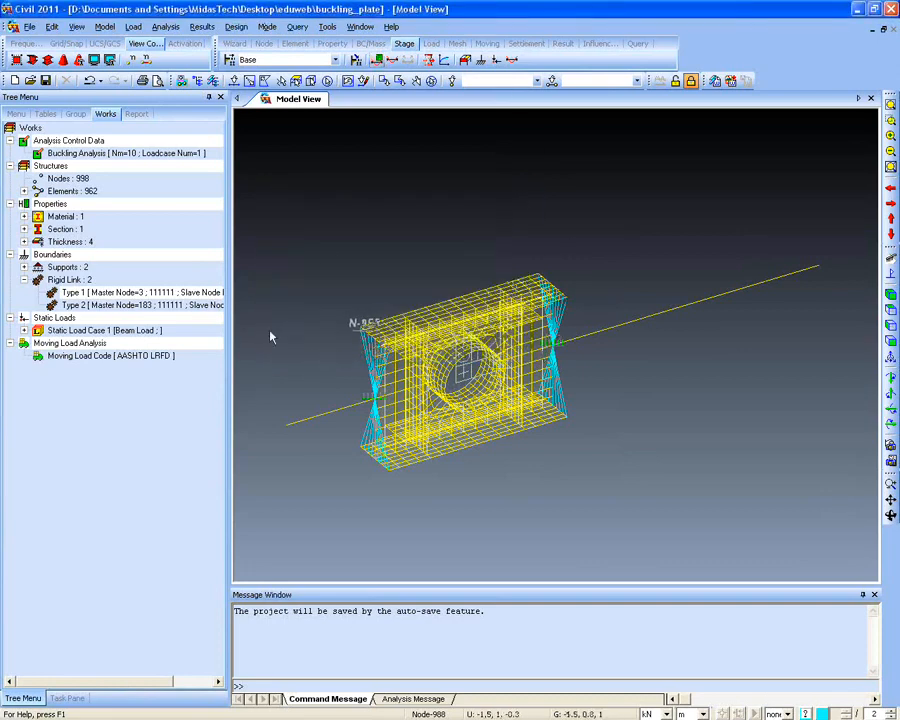
# Review the options for exporting the model to an AutoCAD DXF file and close them without exporting
pyautogui.click(29, 26)
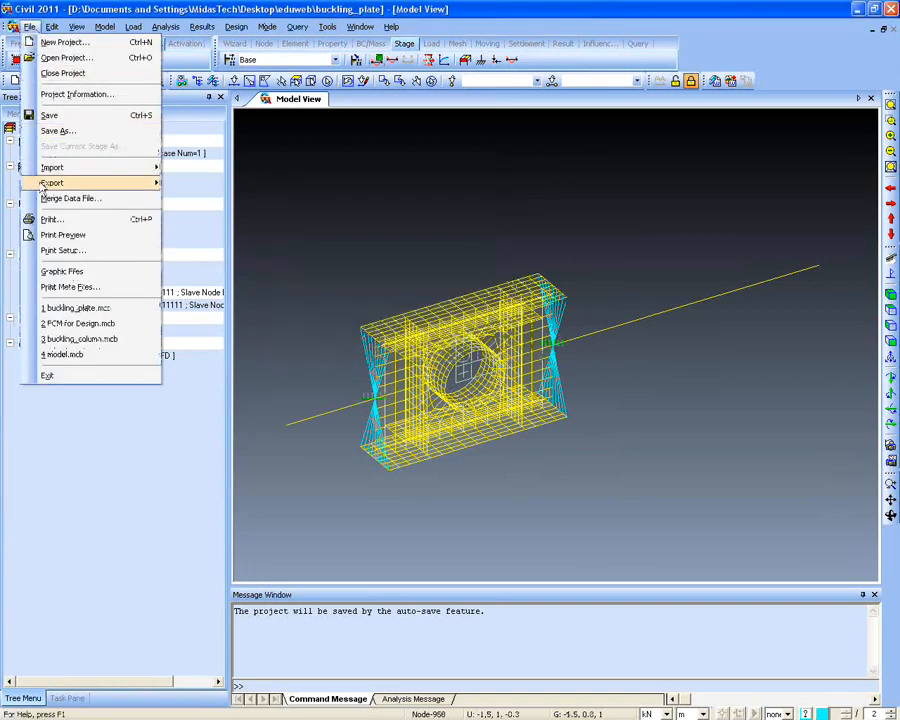
pyautogui.moveTo(92, 183)
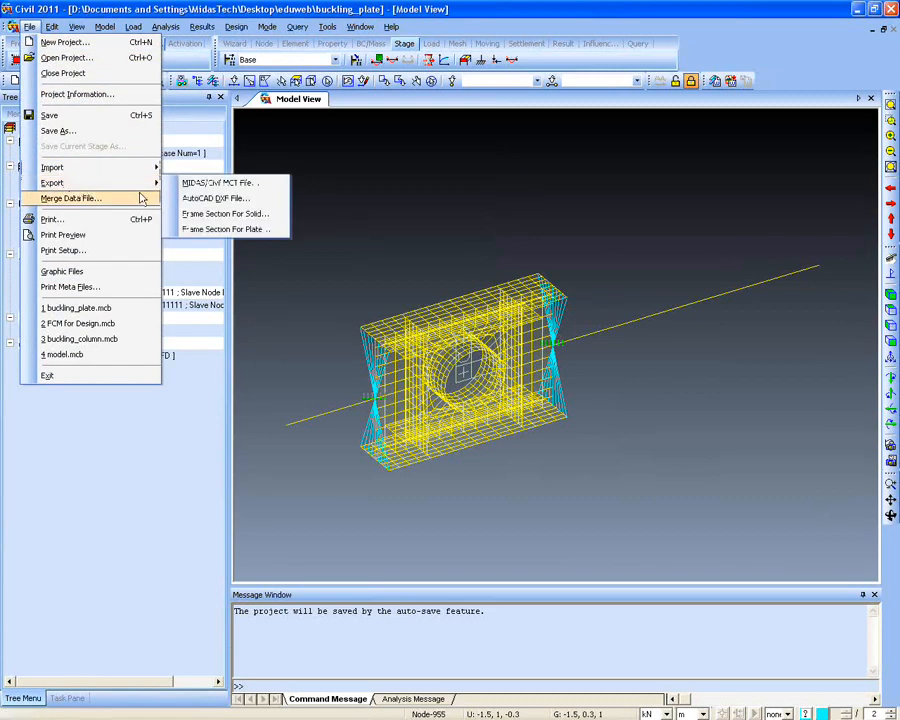
pyautogui.click(205, 197)
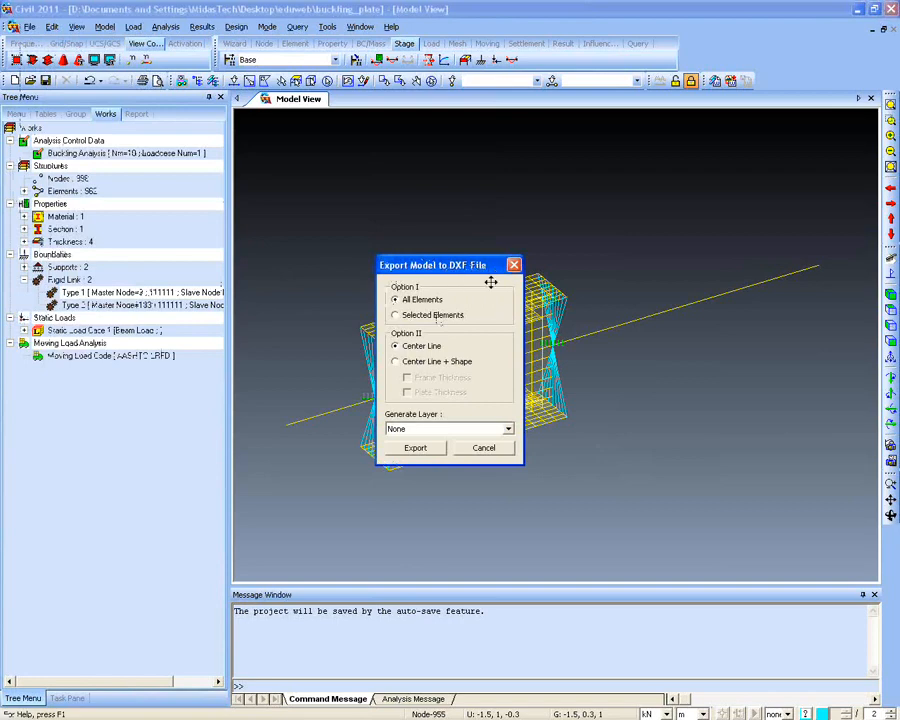
pyautogui.moveTo(493, 270); pyautogui.dragTo(423, 261)
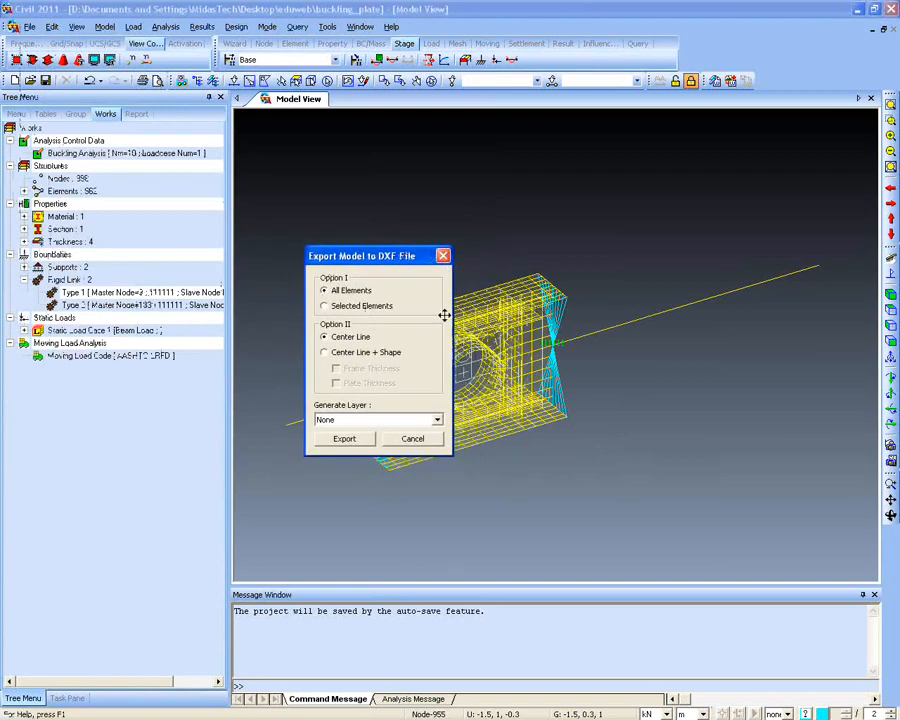
pyautogui.click(443, 256)
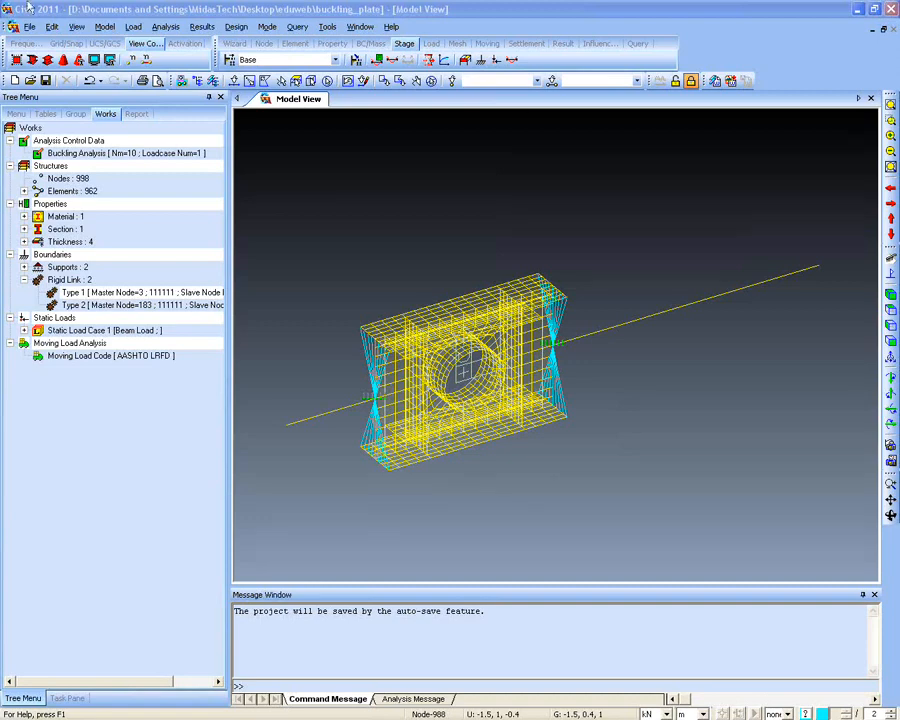
# Examine the Heat of Hydration Analysis Control settings, including creep and shrinkage, and close them without applying
pyautogui.click(166, 26)
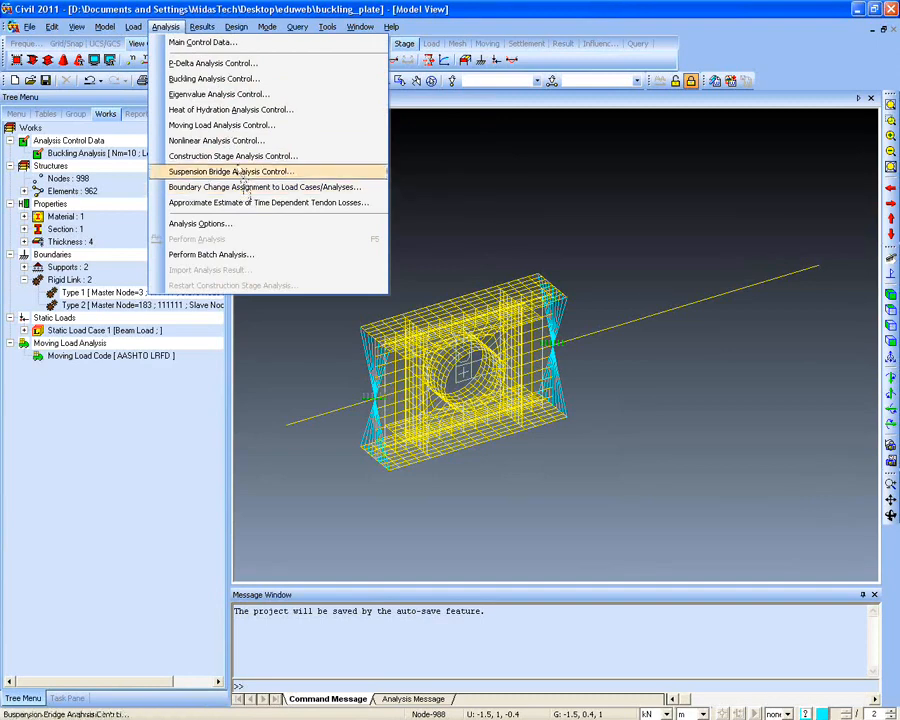
pyautogui.click(238, 109)
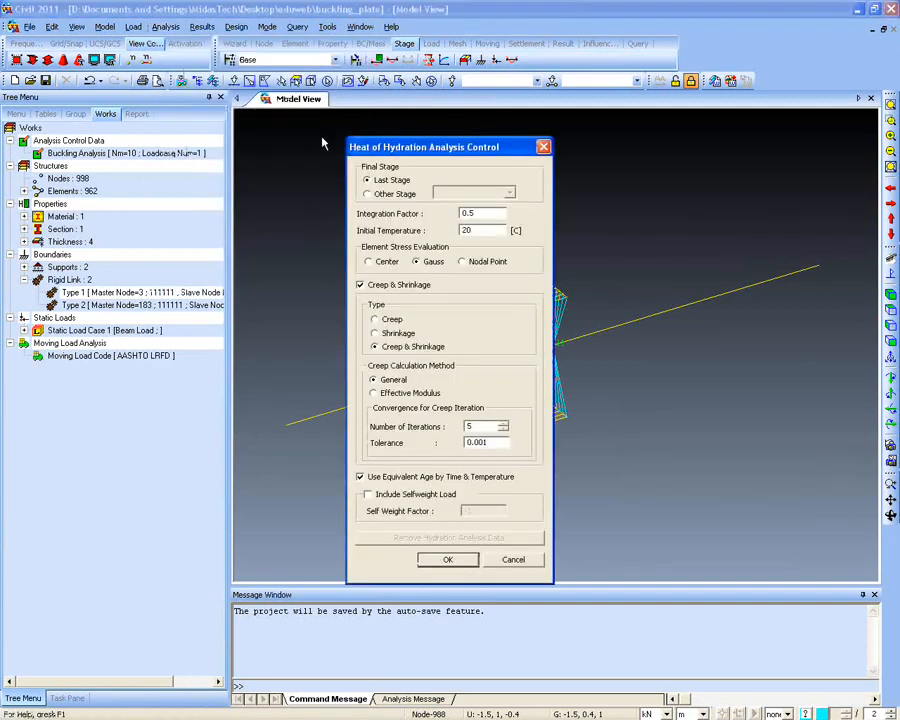
pyautogui.moveTo(419, 147); pyautogui.dragTo(370, 139)
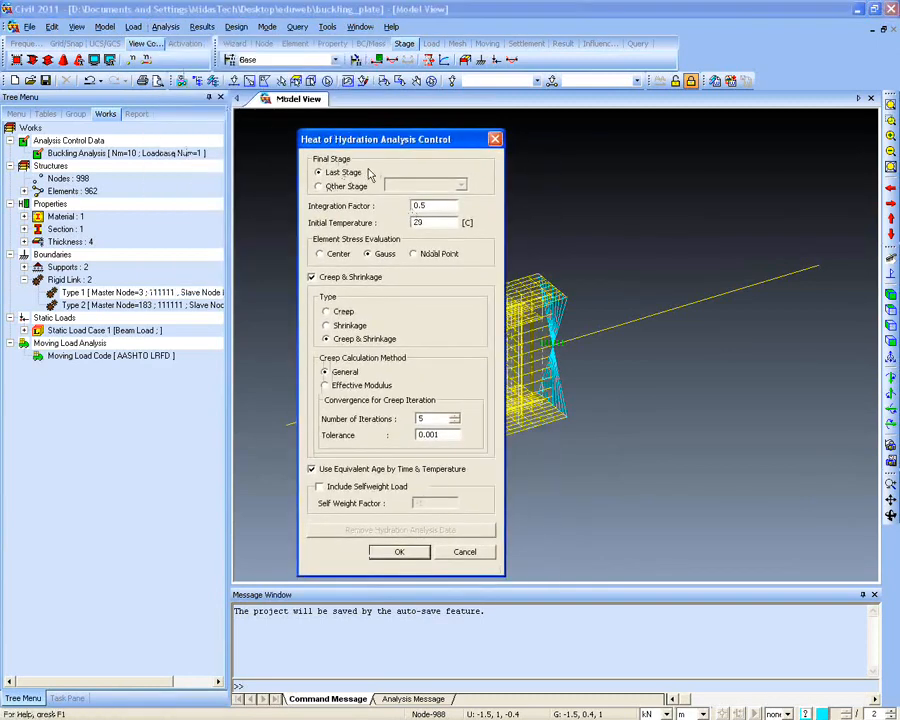
pyautogui.moveTo(333, 145); pyautogui.dragTo(324, 146)
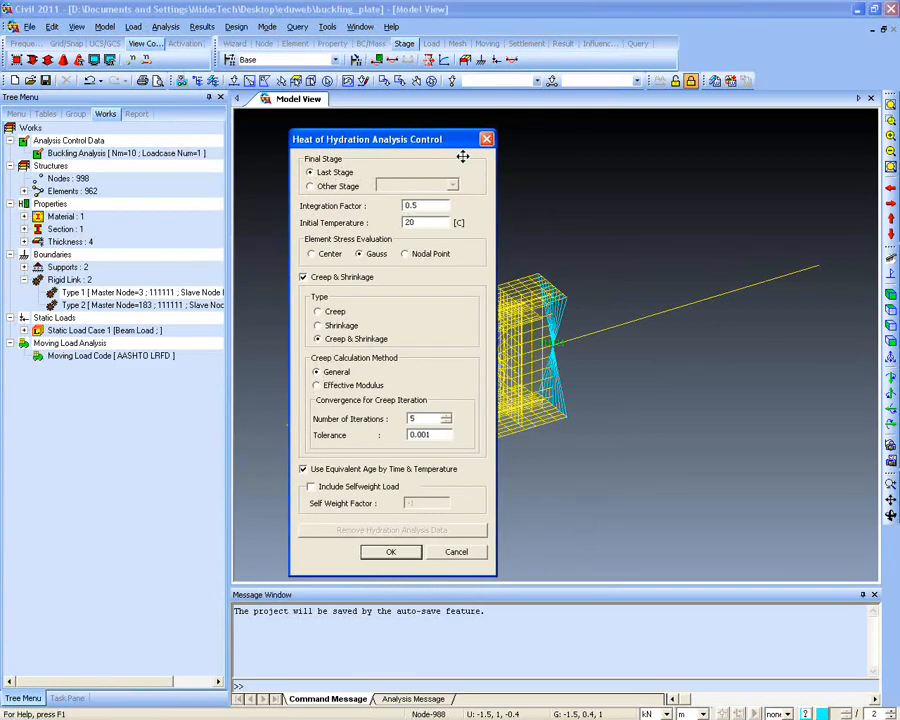
pyautogui.click(486, 139)
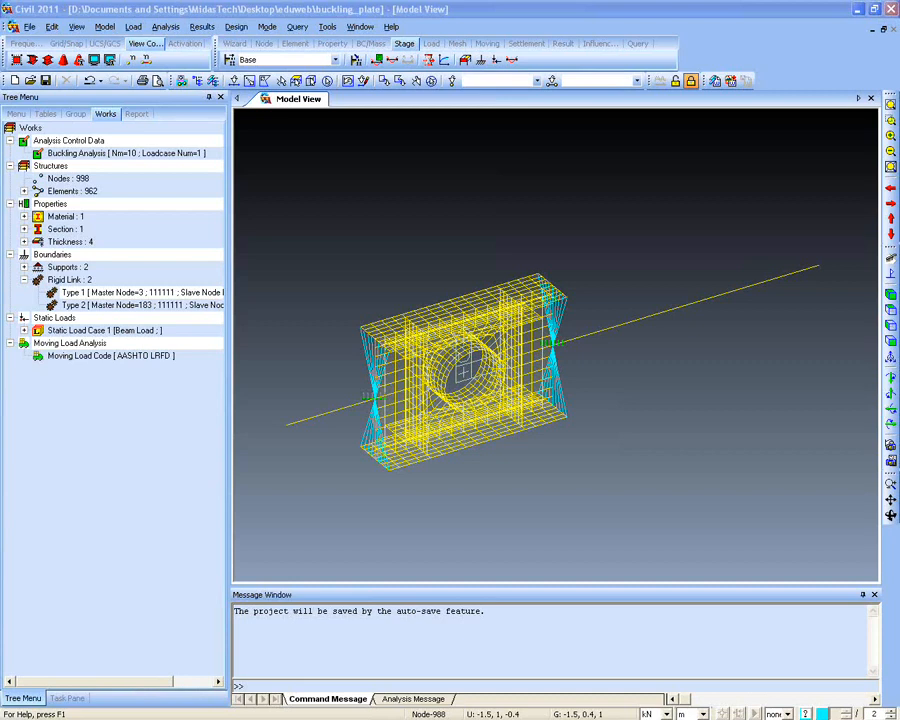
# Review the element types available in Create Elements, choose Solid, and close without creating an element
pyautogui.click(104, 26)
pyautogui.moveTo(175, 137)
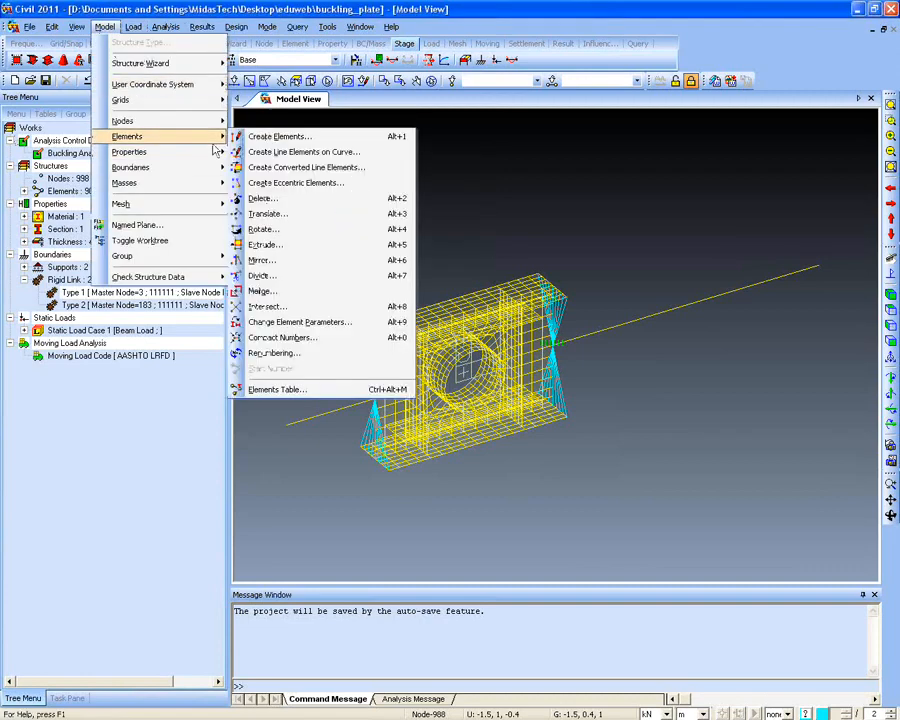
pyautogui.click(252, 136)
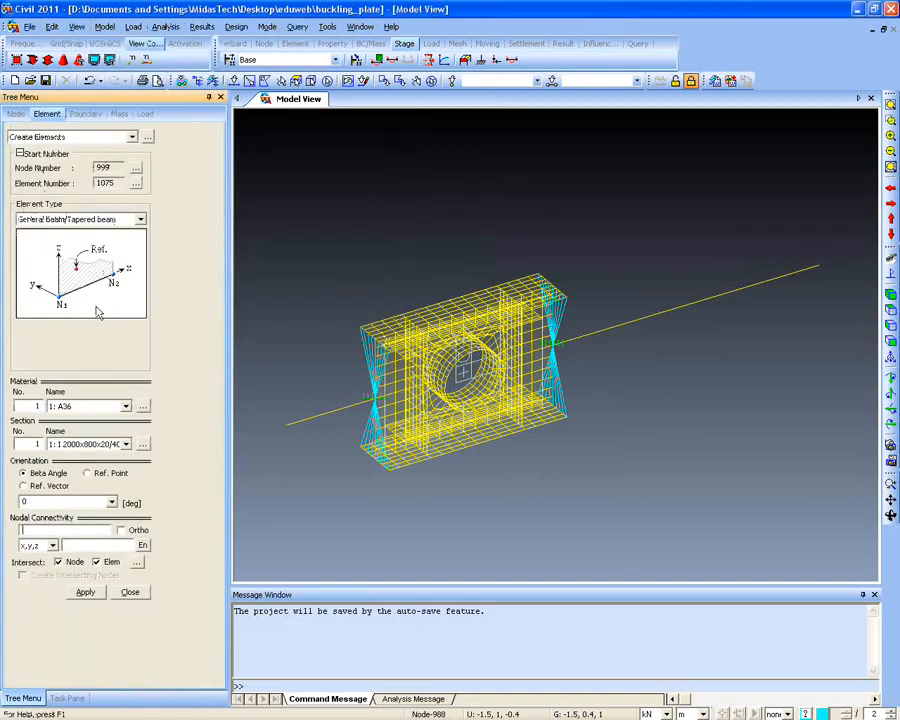
pyautogui.click(116, 220)
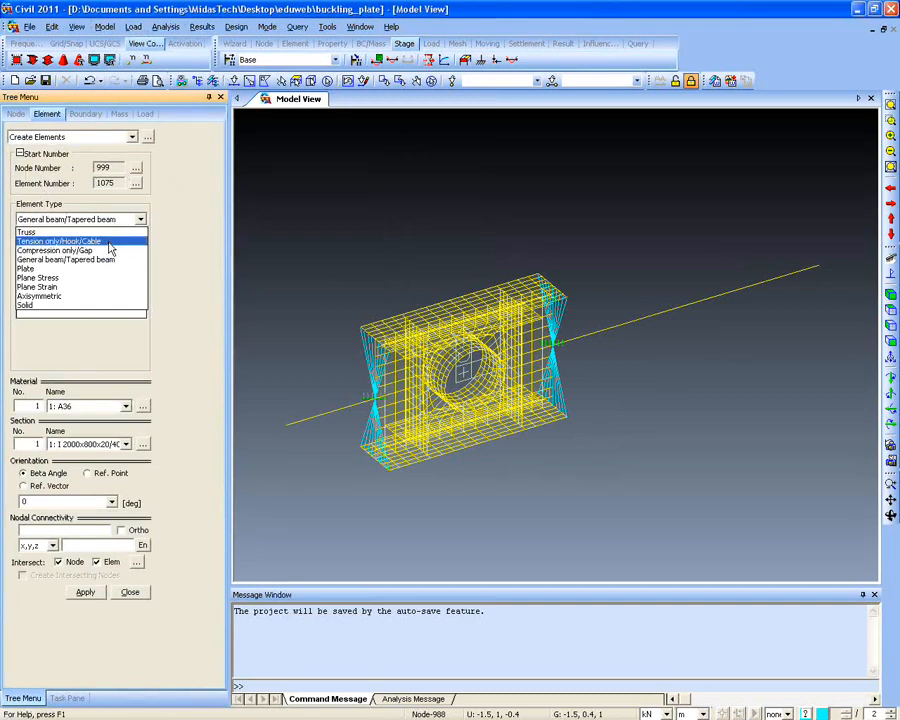
pyautogui.click(96, 305)
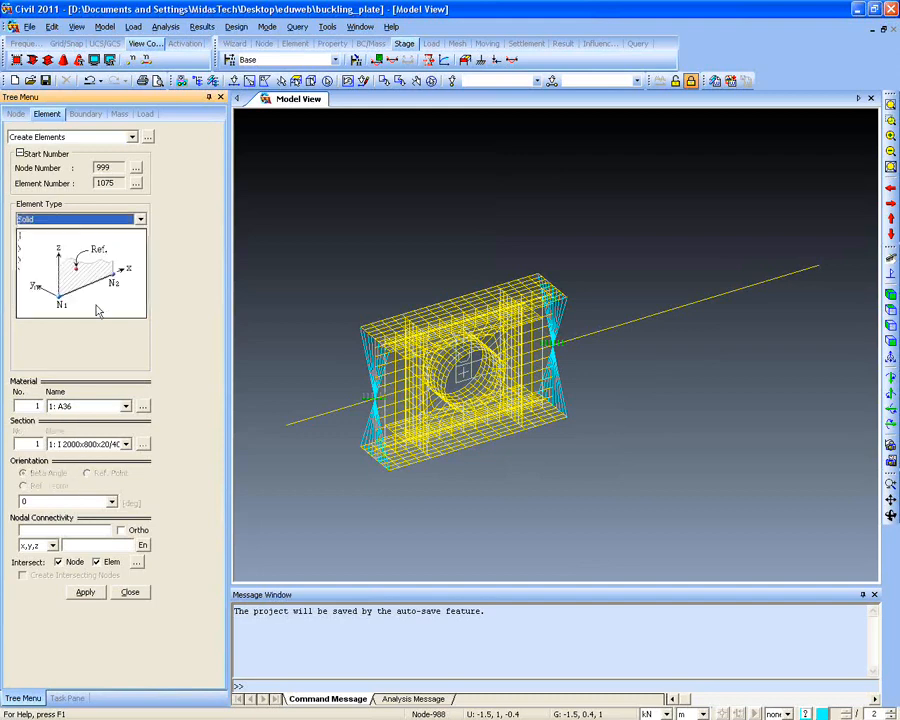
pyautogui.click(129, 592)
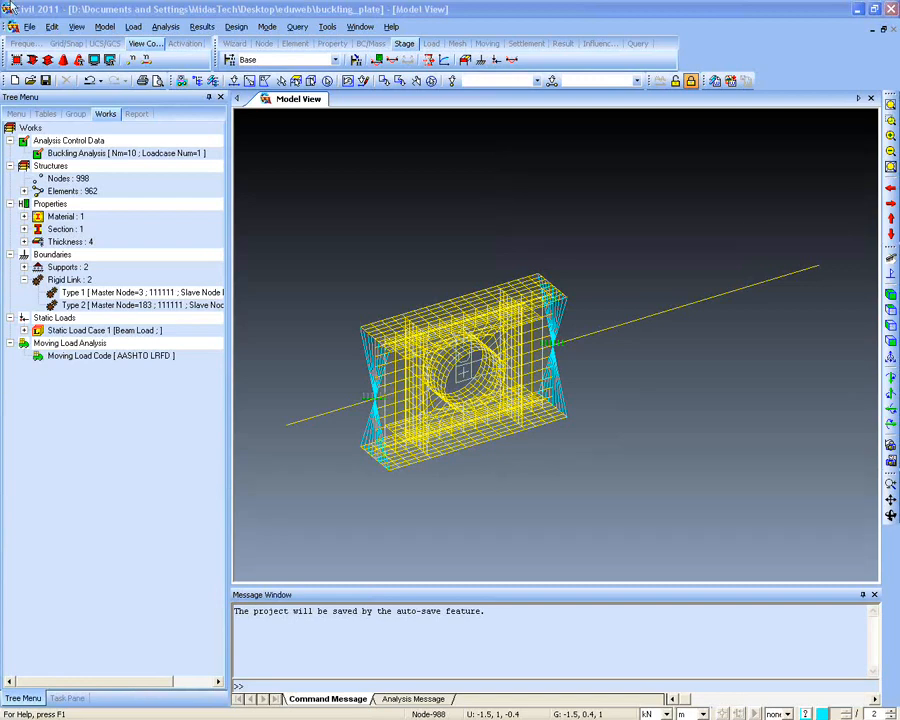
# Review the property types for a new Force-type general link, choose Lead Rubber Bearing Isolator, and close the link settings without adding one
pyautogui.click(131, 27)
pyautogui.moveTo(104, 27)
pyautogui.moveTo(163, 159)
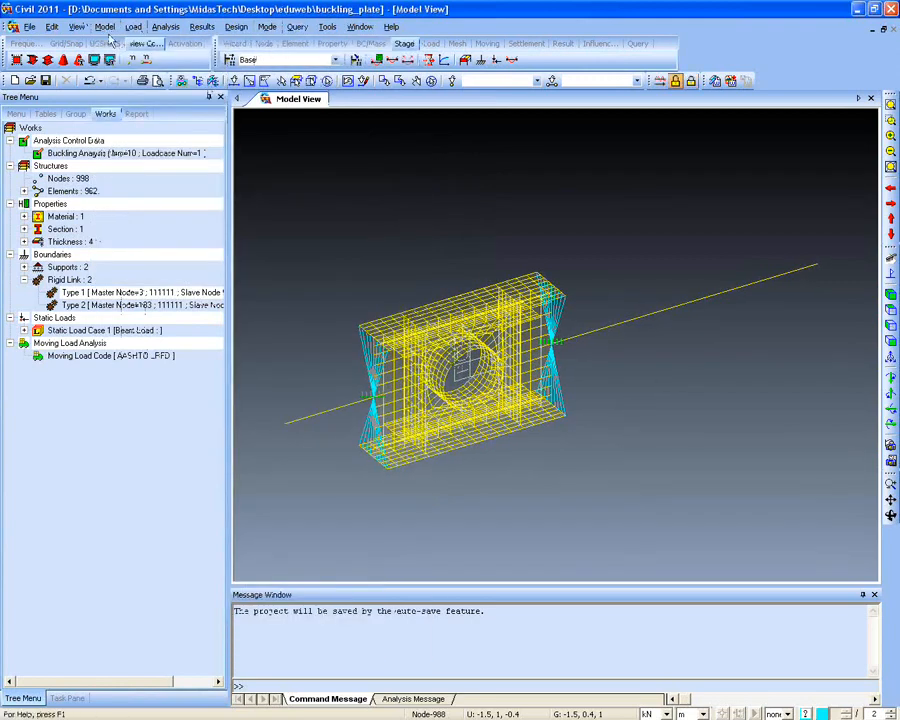
pyautogui.click(104, 27)
pyautogui.moveTo(168, 167)
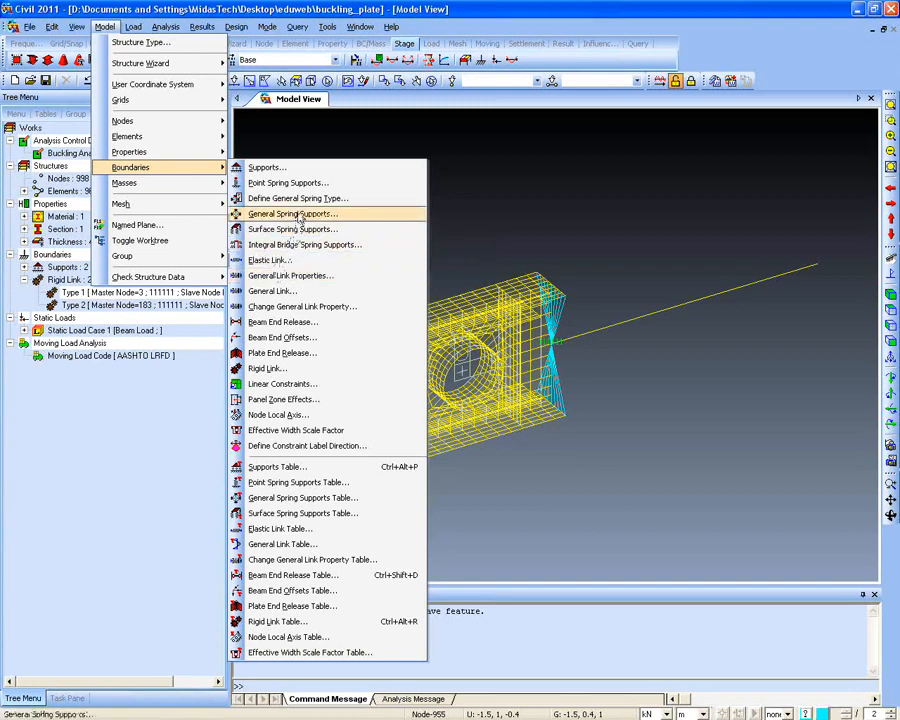
pyautogui.click(306, 279)
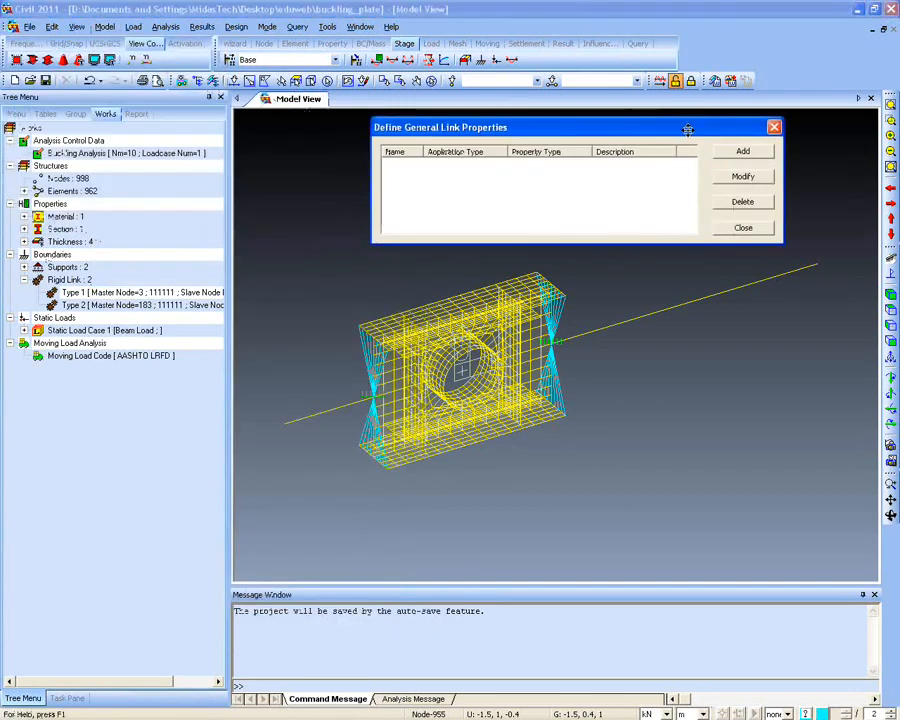
pyautogui.moveTo(0, 135); pyautogui.dragTo(579, 172)
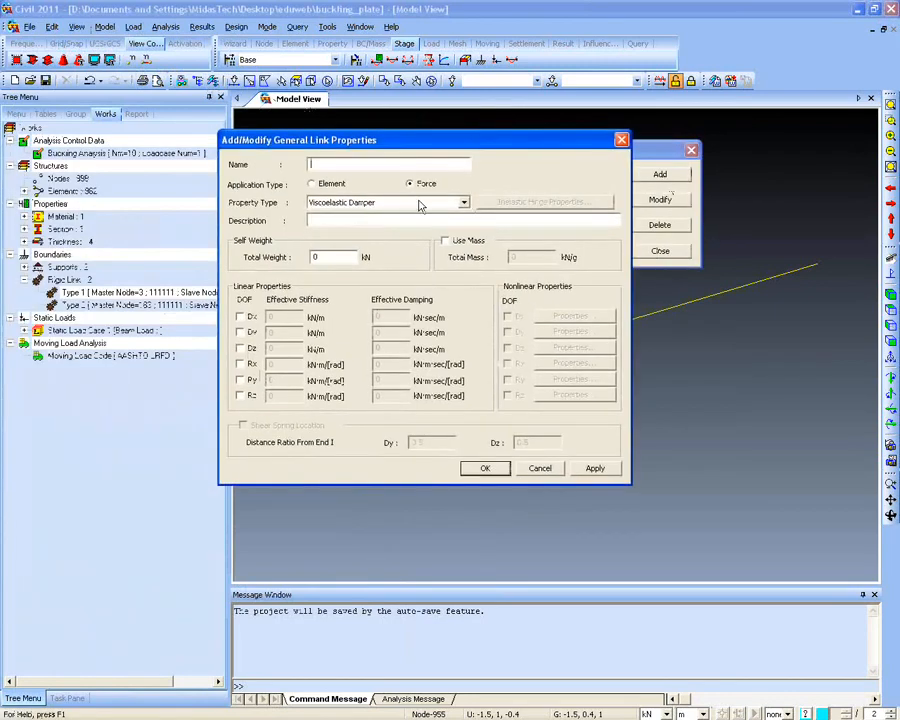
pyautogui.click(420, 204)
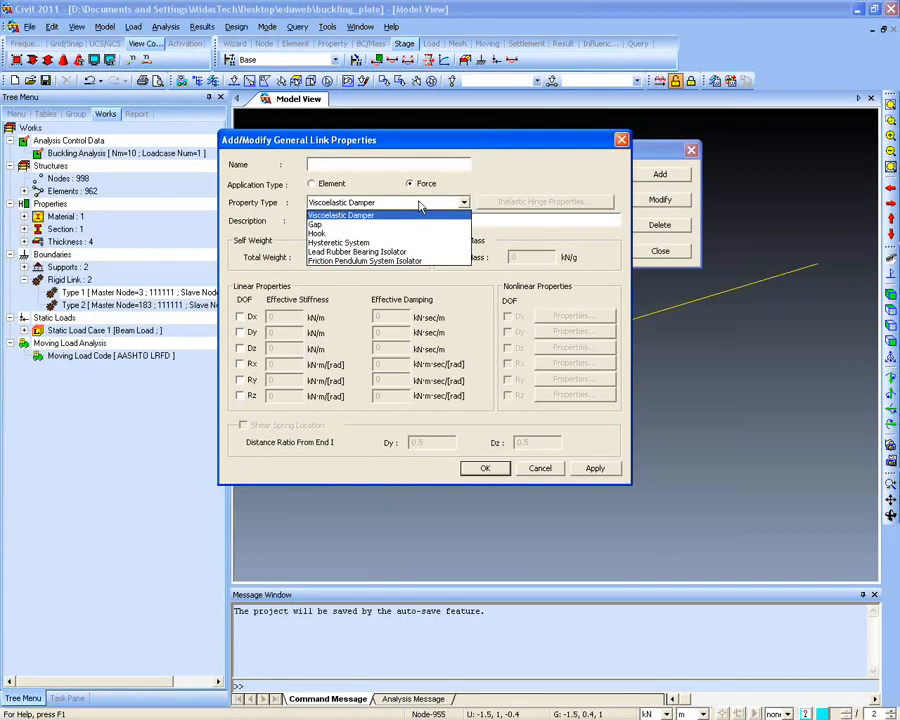
pyautogui.click(372, 252)
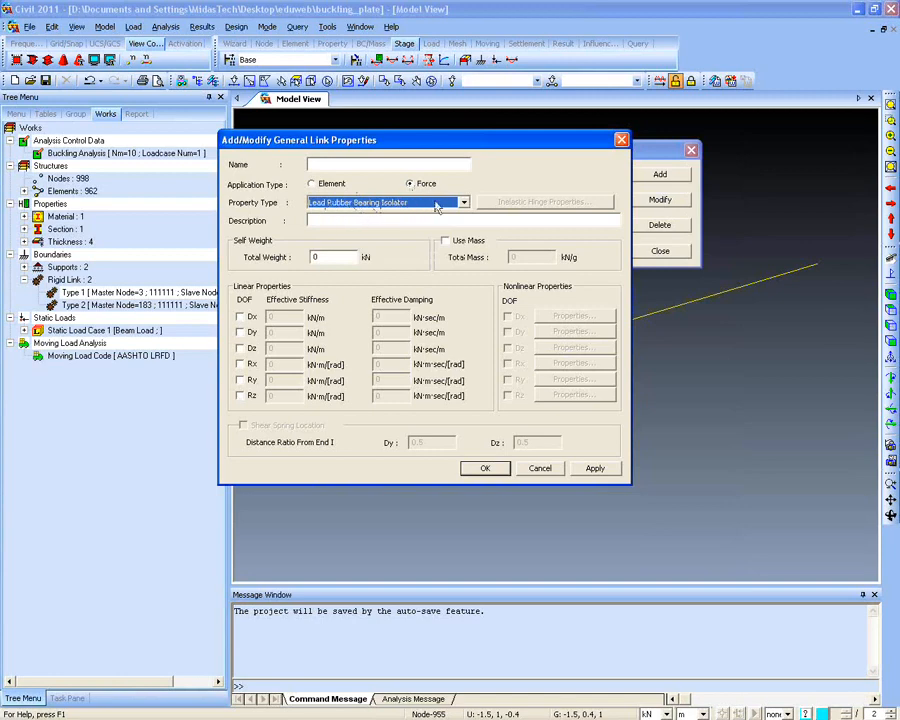
pyautogui.click(621, 139)
pyautogui.click(692, 151)
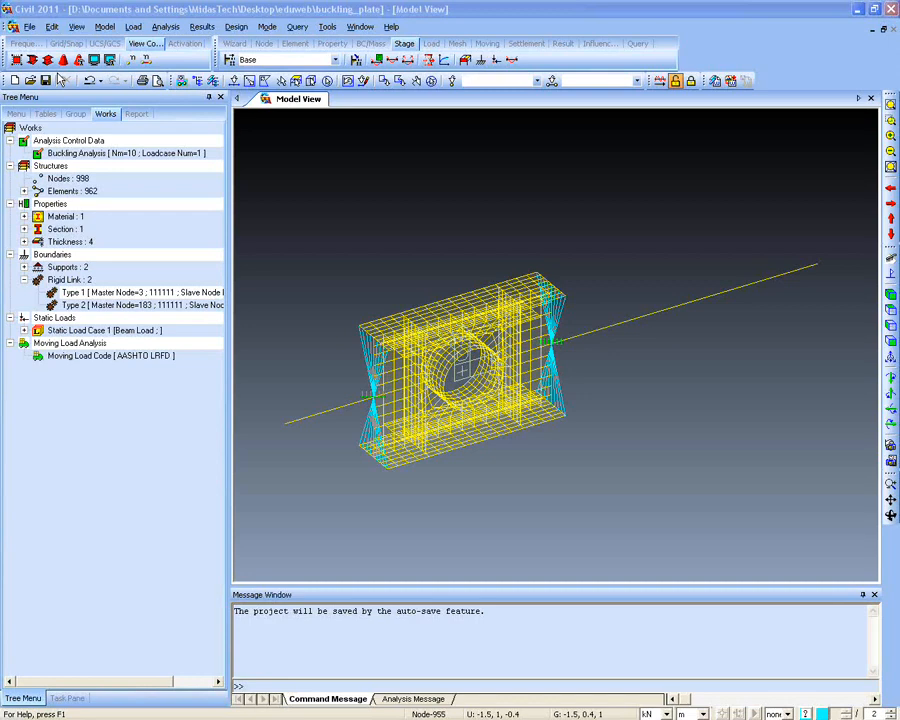
# Examine the Moving Load Analysis Control Data, try the plate Stress Calculation option, and close the settings without applying
pyautogui.click(167, 28)
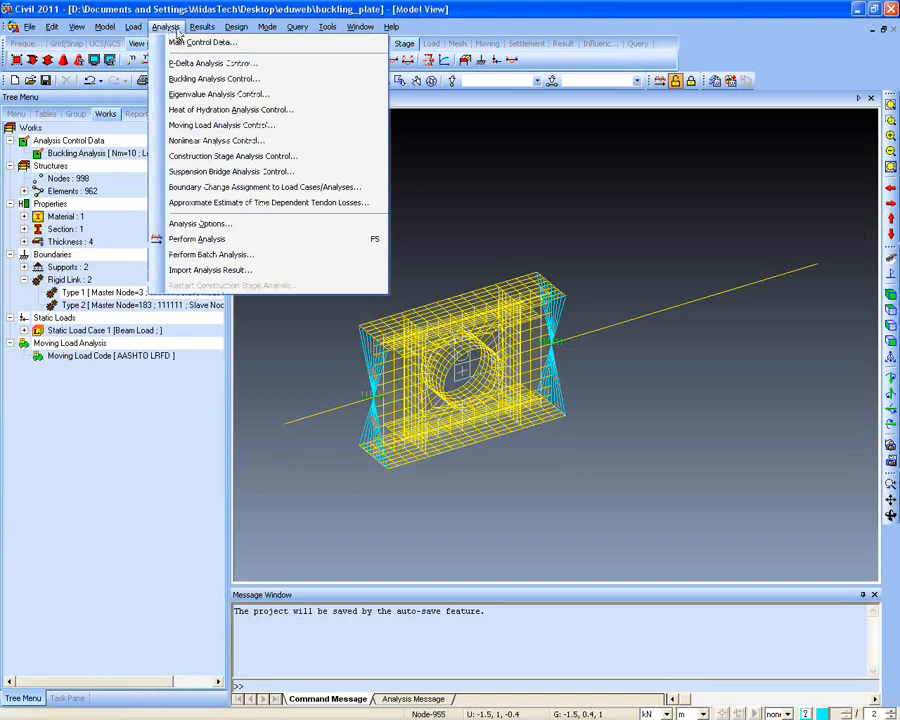
pyautogui.click(205, 125)
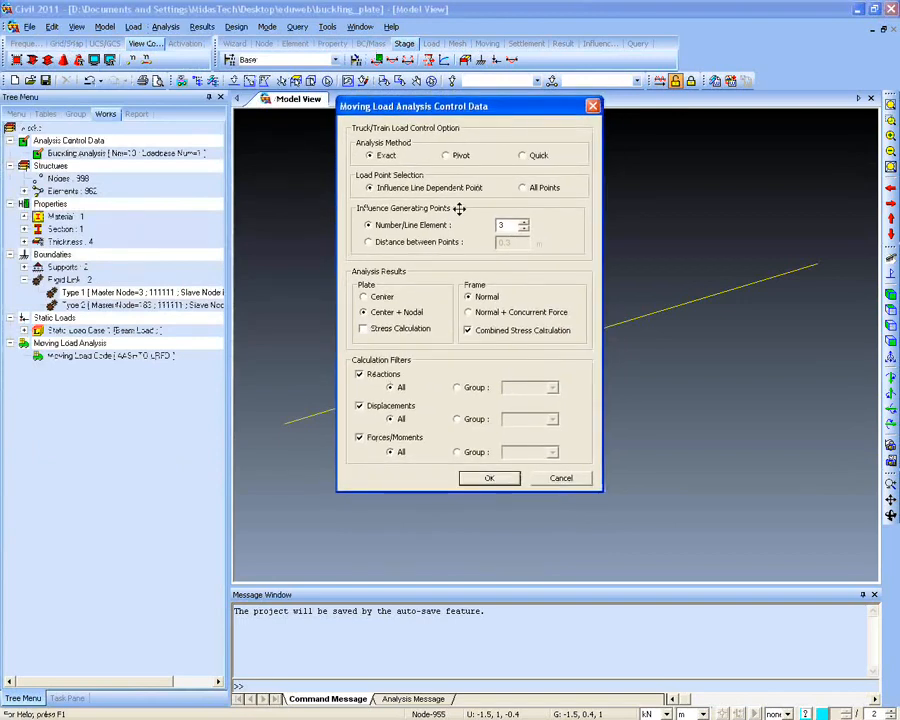
pyautogui.click(366, 328)
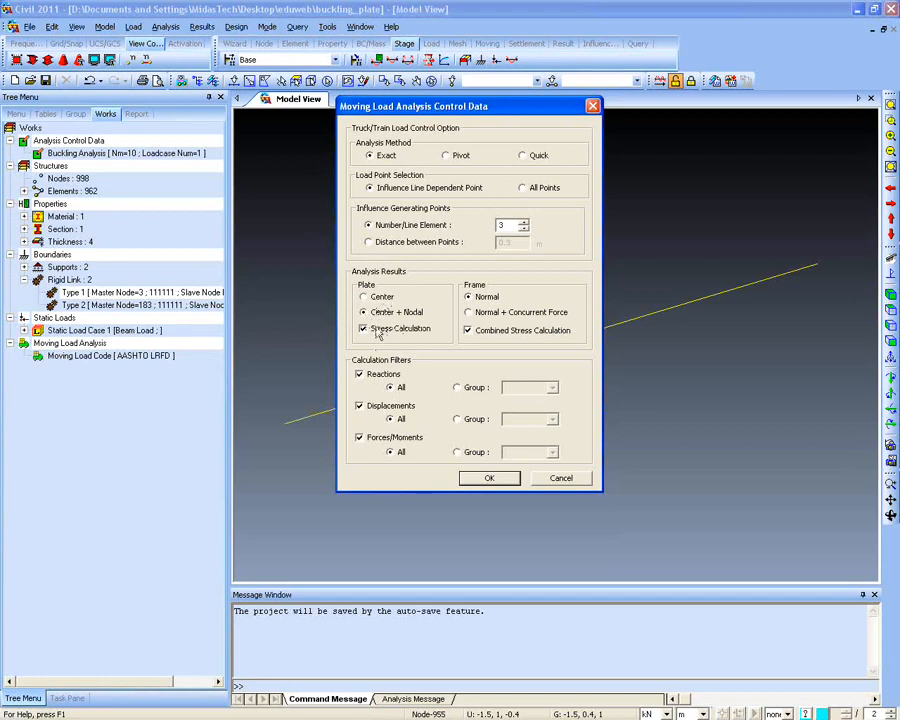
pyautogui.click(376, 332)
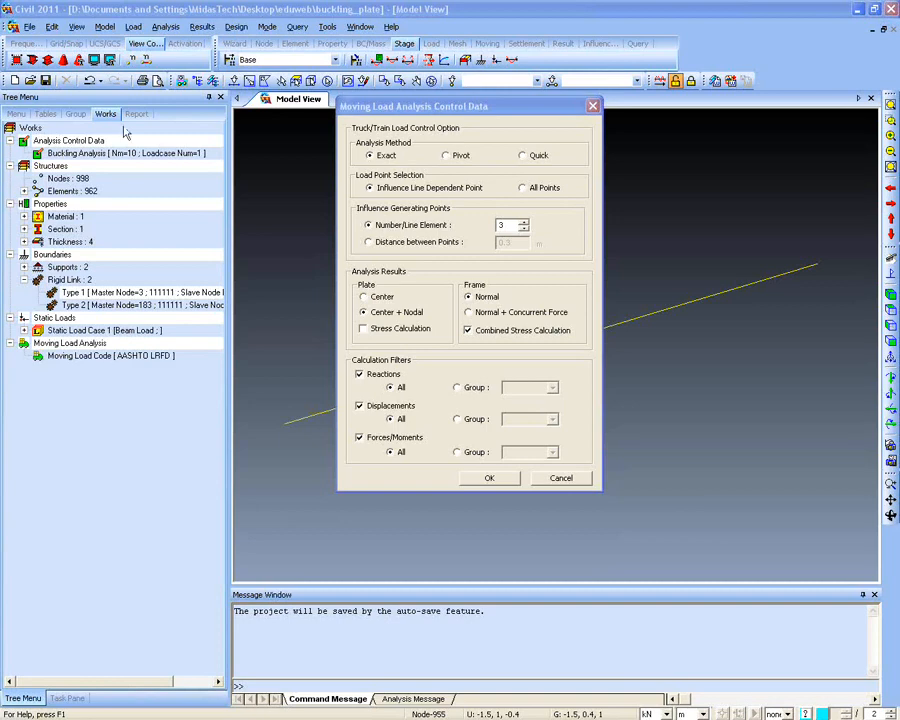
pyautogui.click(491, 112)
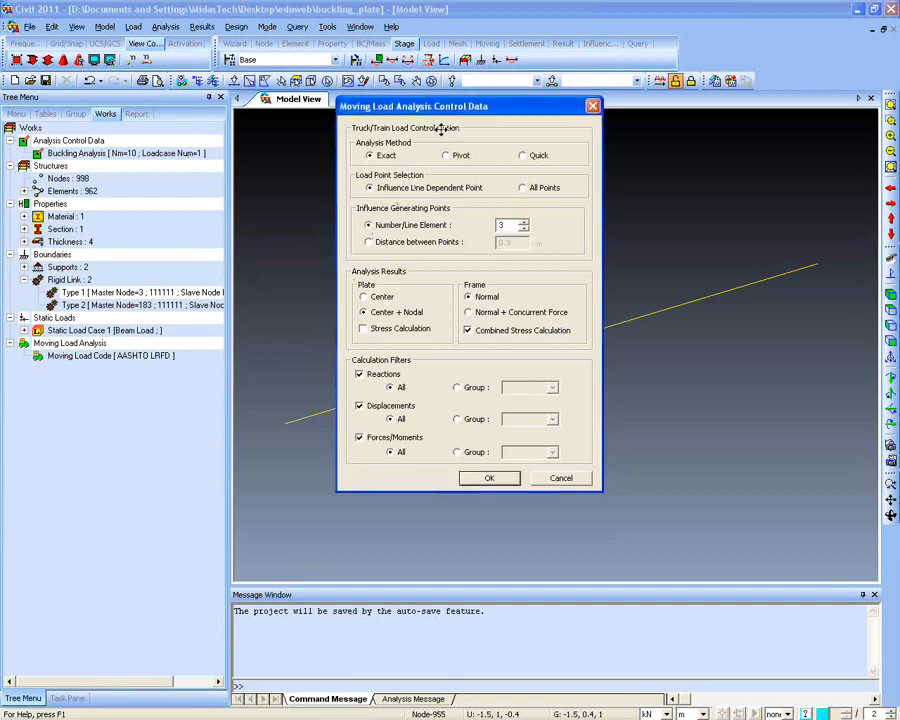
pyautogui.click(364, 330)
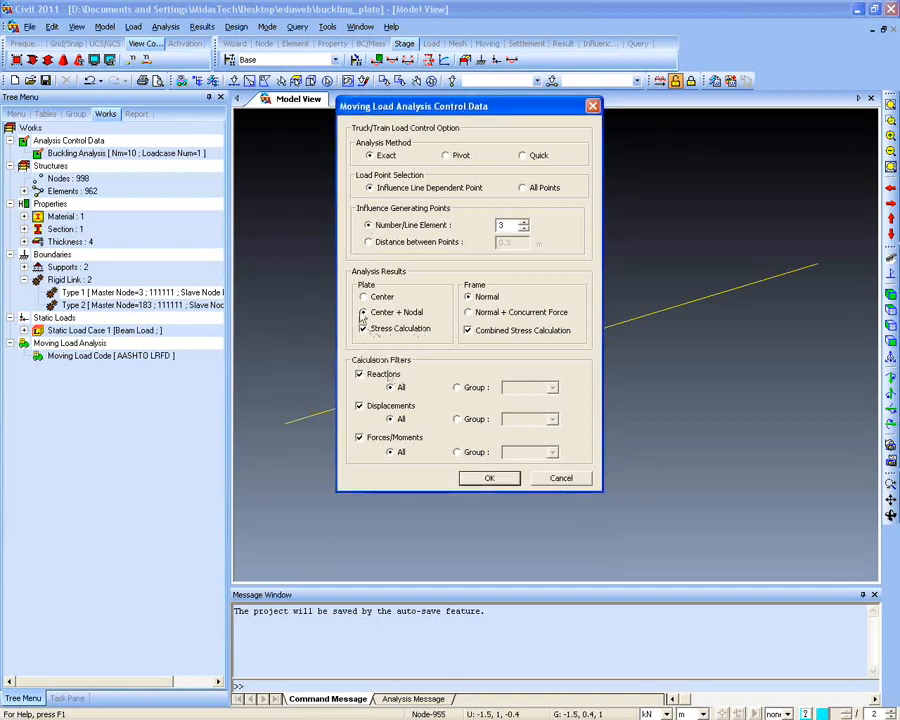
pyautogui.click(548, 479)
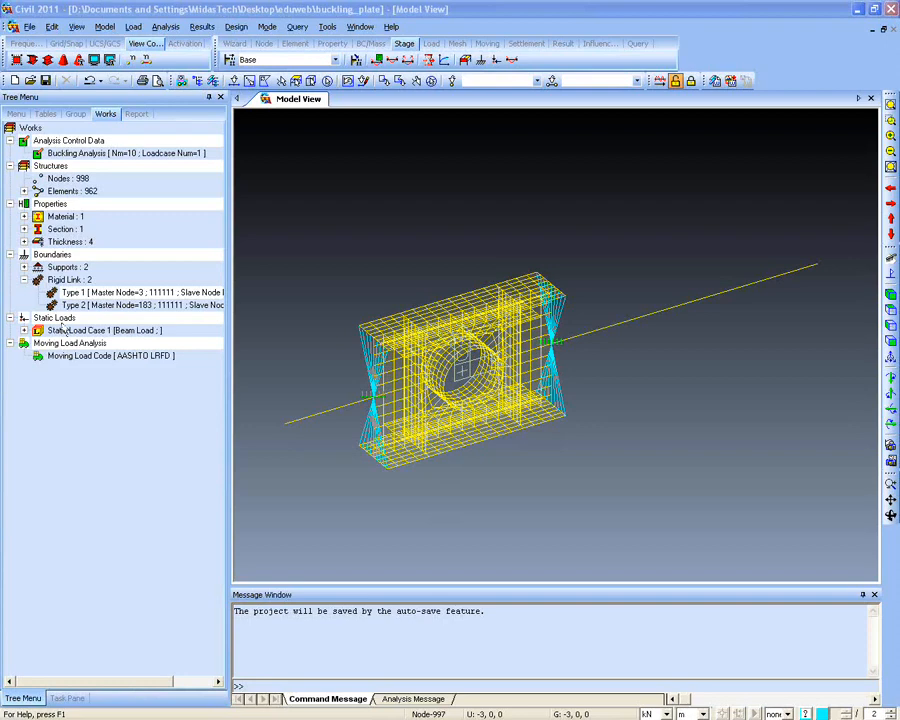
pyautogui.keyDown('ctrl'); pyautogui.moveTo(397, 293); pyautogui.dragTo(442, 325, button='middle'); pyautogui.keyUp('ctrl')
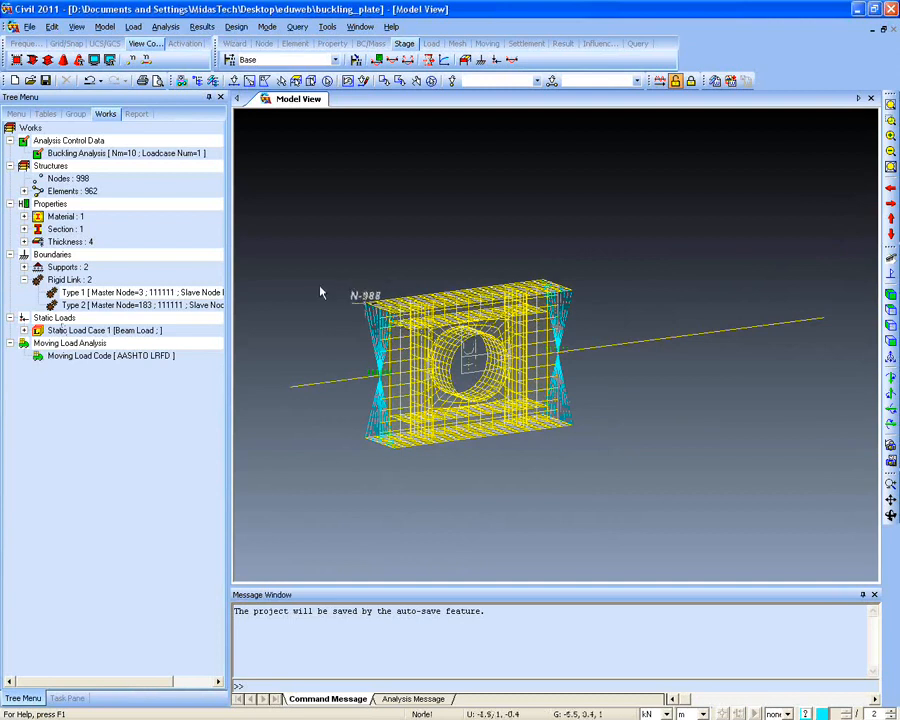